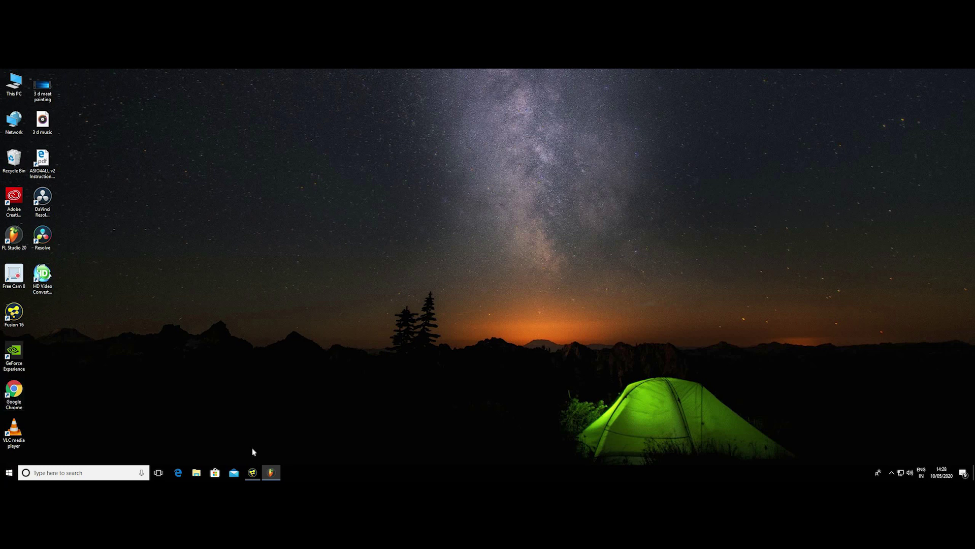
Step: Save the composition frame format as HDTV 1080 (1920×1080) at 30 fps in Preferences
{"action": "left_click", "coordinate": [252, 472]}
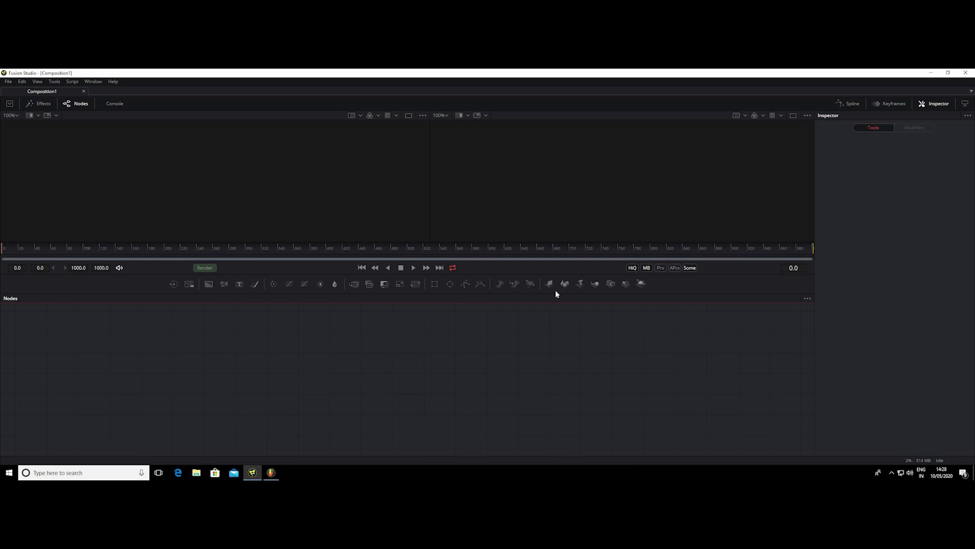
{"action": "left_click", "coordinate": [8, 82]}
{"action": "left_click", "coordinate": [21, 207]}
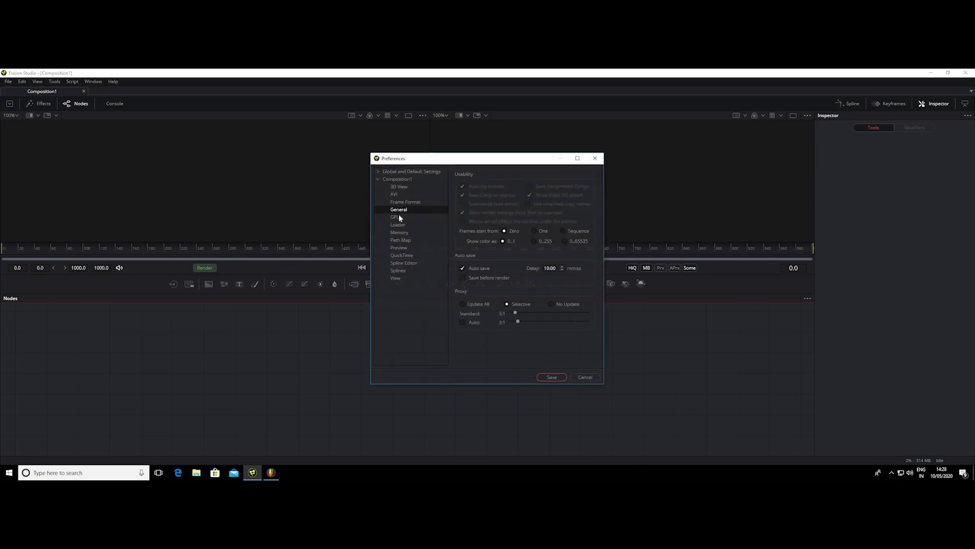
{"action": "left_click", "coordinate": [409, 202]}
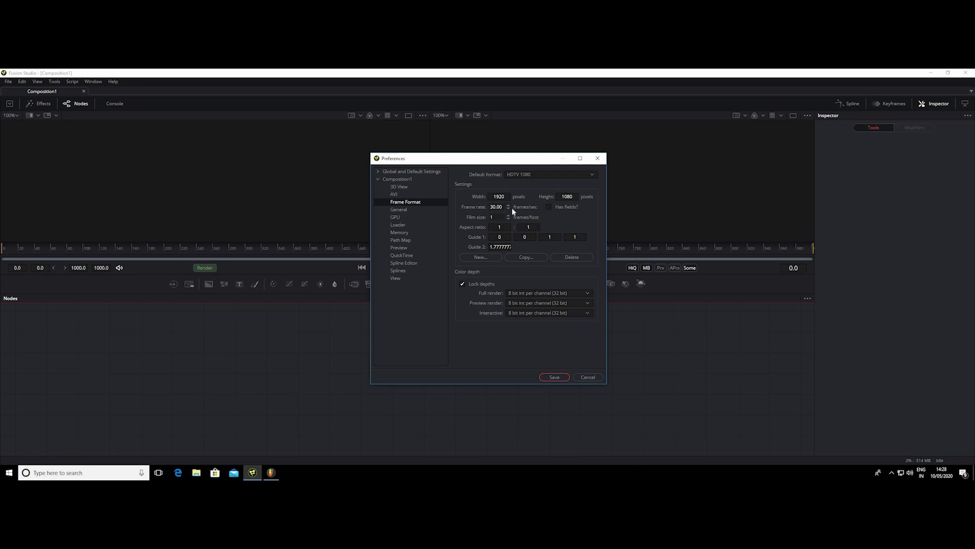
{"action": "left_click", "coordinate": [554, 377]}
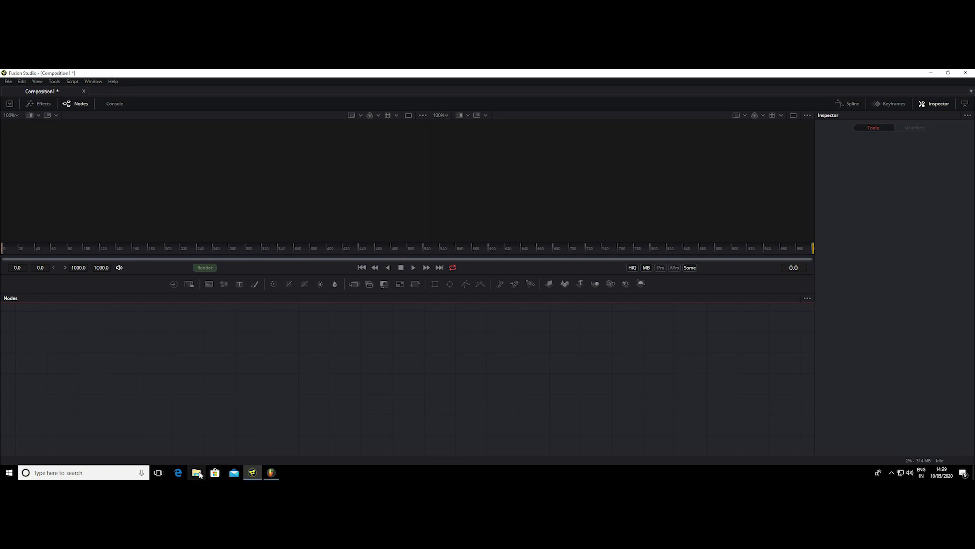
Step: Drag all ten images from Downloads > 3 d maat painting into the node graph, then close Explorer
{"action": "left_click", "coordinate": [200, 473]}
{"action": "left_click", "coordinate": [308, 215]}
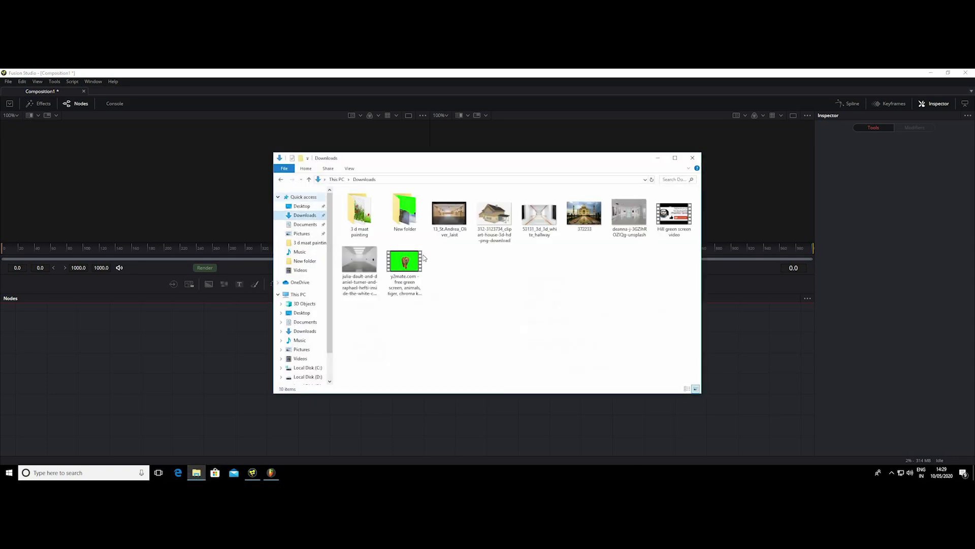
{"action": "double_click", "coordinate": [360, 214]}
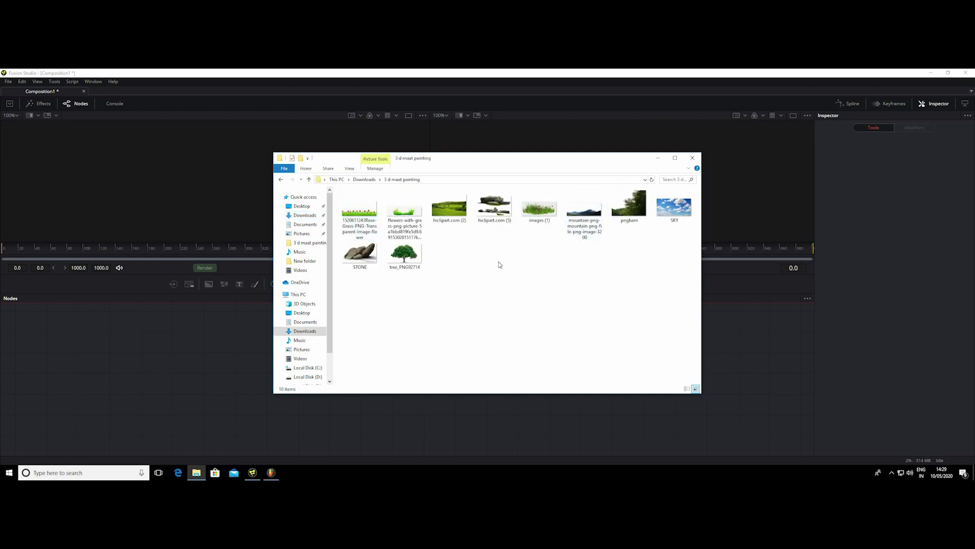
{"action": "key", "text": "ctrl+a"}
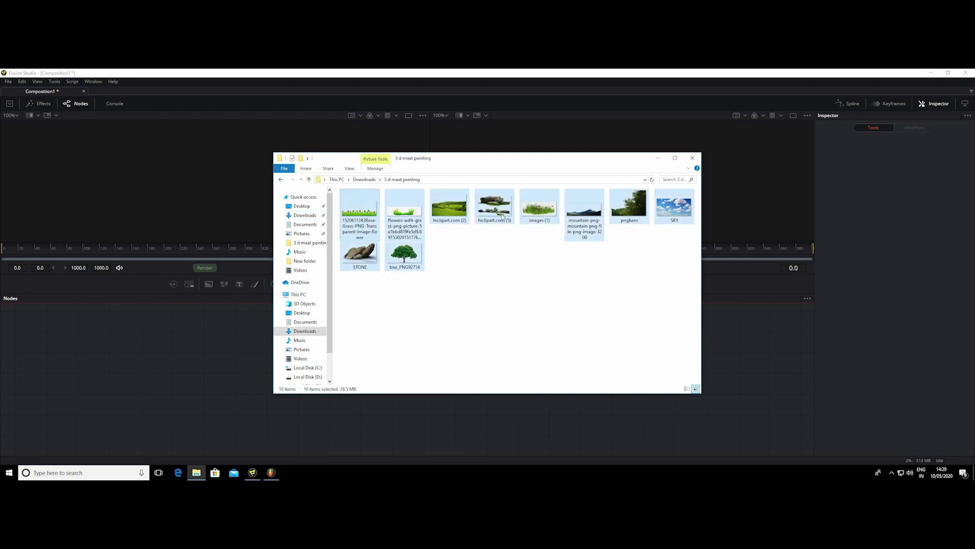
{"action": "left_click_drag", "start_coordinate": [495, 208], "coordinate": [122, 380]}
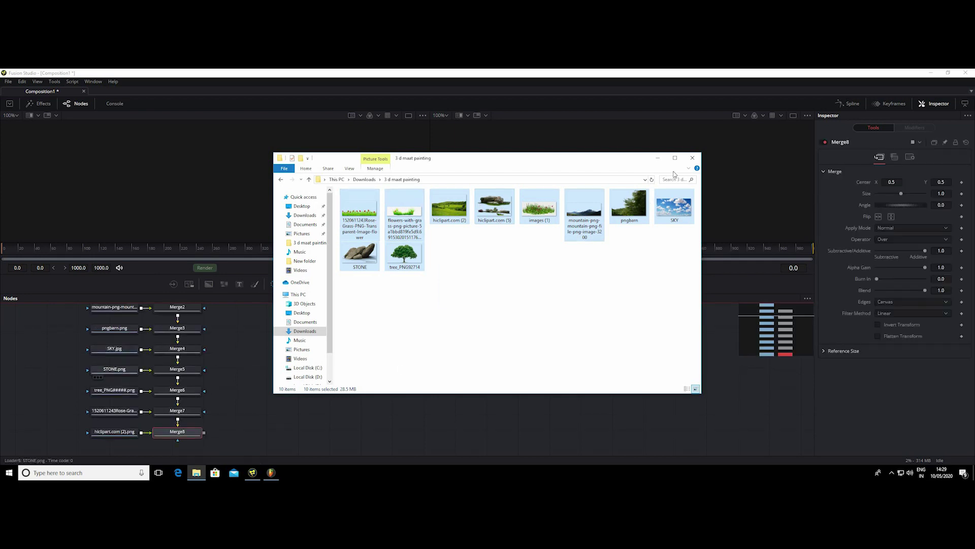
{"action": "left_click", "coordinate": [692, 159]}
{"action": "scroll", "coordinate": [328, 357], "scroll_direction": "down", "scroll_amount": 5}
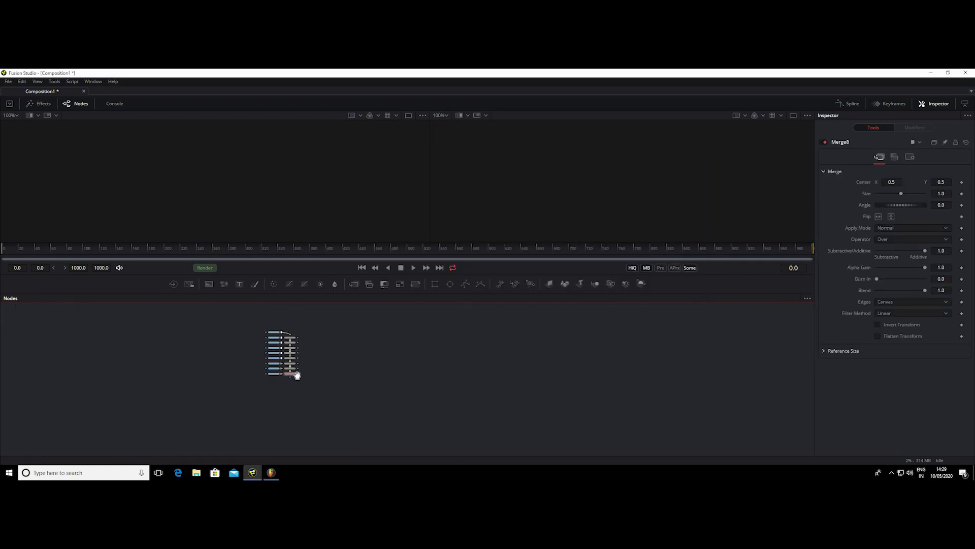
{"action": "scroll", "coordinate": [283, 340], "scroll_direction": "up", "scroll_amount": 4}
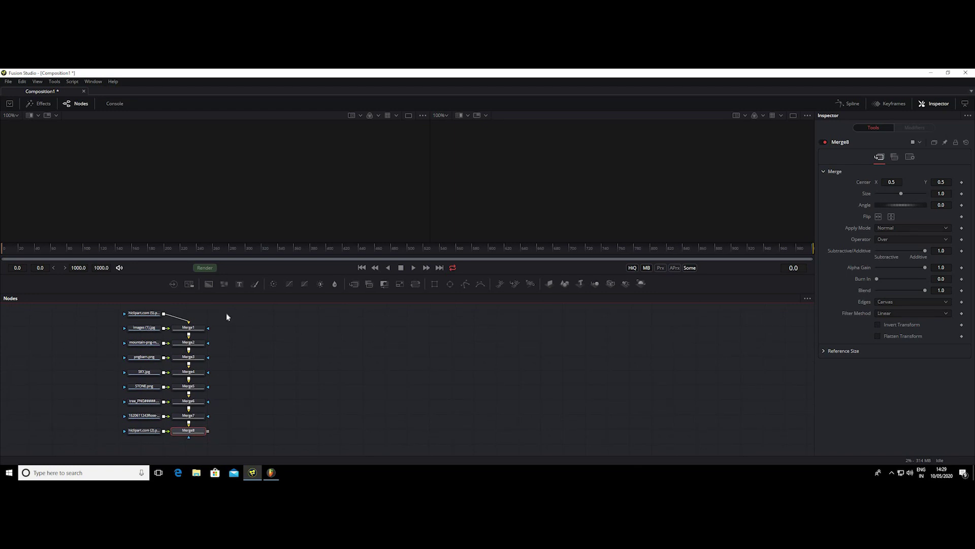
Step: Delete Merge1–Merge8 and show the hiclipart.com (5).png rock image in the left viewer
{"action": "left_click_drag", "start_coordinate": [226, 312], "coordinate": [195, 435]}
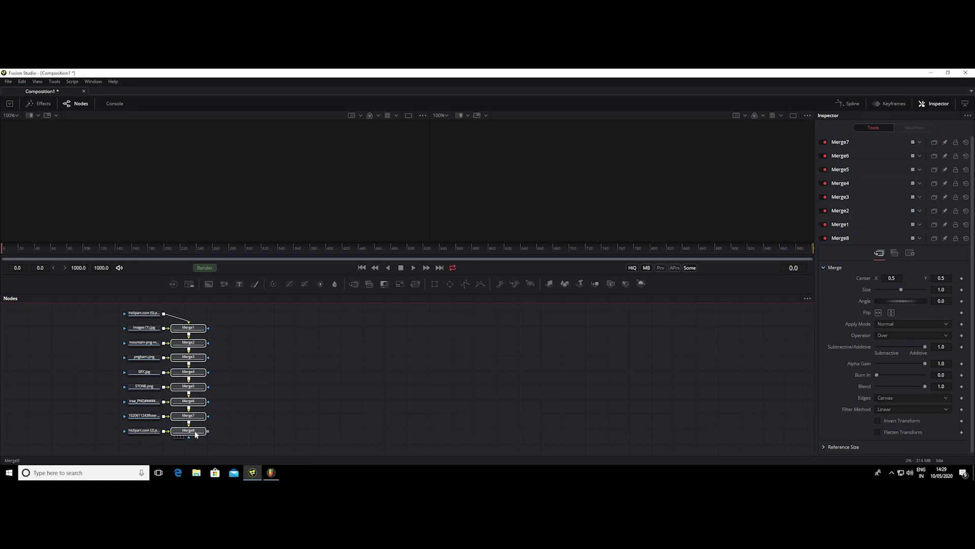
{"action": "key", "text": "Delete"}
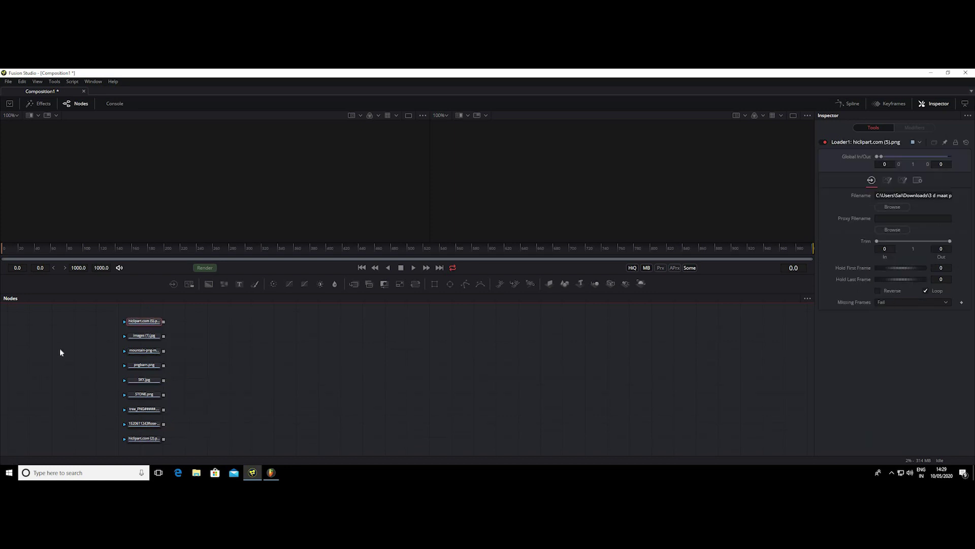
{"action": "scroll", "coordinate": [206, 358], "scroll_direction": "up", "scroll_amount": 3}
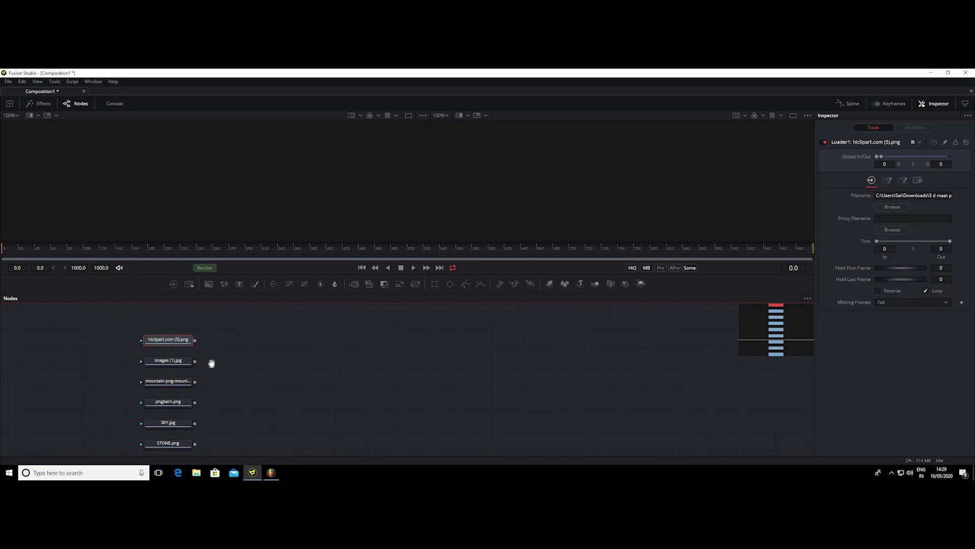
{"action": "scroll", "coordinate": [212, 366], "scroll_direction": "down", "scroll_amount": 2}
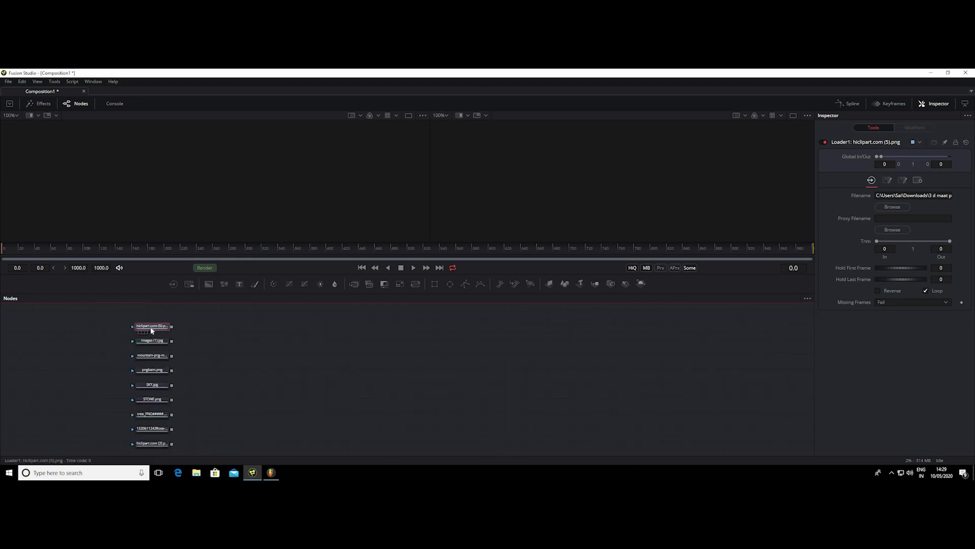
{"action": "key", "text": "1"}
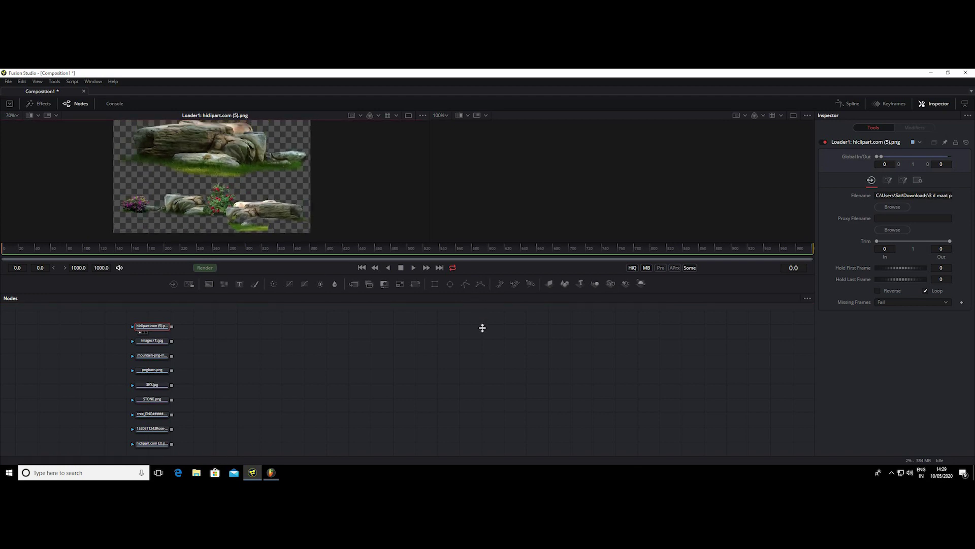
Step: Enlarge the viewer area and zoom the viewer image
{"action": "left_click_drag", "start_coordinate": [483, 274], "coordinate": [481, 341]}
{"action": "scroll", "coordinate": [128, 226], "scroll_direction": "down", "scroll_amount": 1}
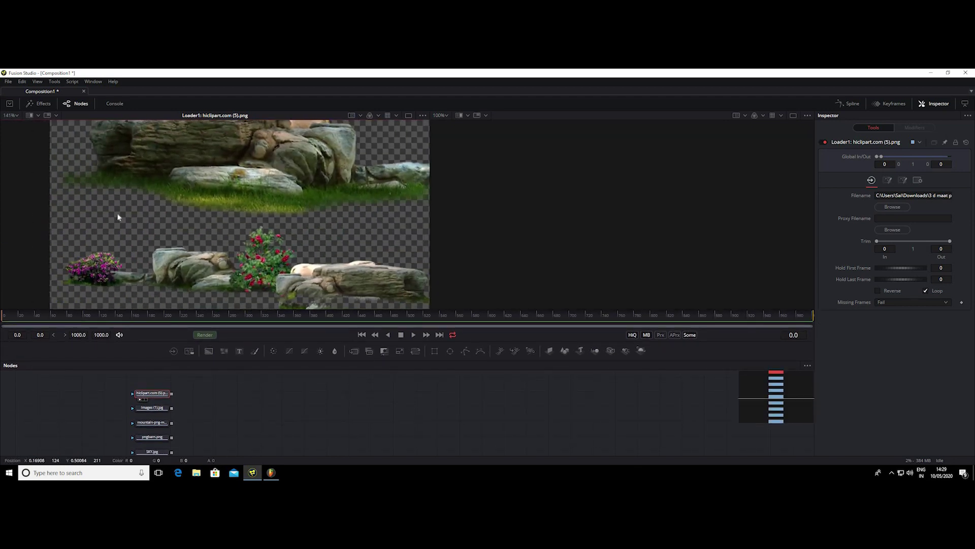
{"action": "scroll", "coordinate": [142, 191], "scroll_direction": "down", "scroll_amount": 1}
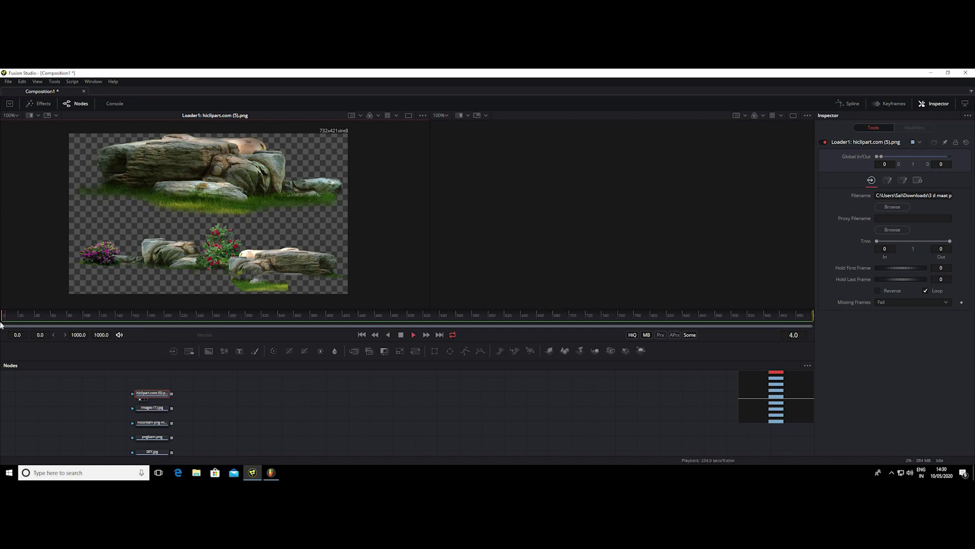
Step: Play to frame 358, move the render end marker there, and replay the range
{"action": "key", "text": "space"}
{"action": "left_click", "coordinate": [293, 326]}
{"action": "left_click_drag", "start_coordinate": [813, 314], "coordinate": [291, 348]}
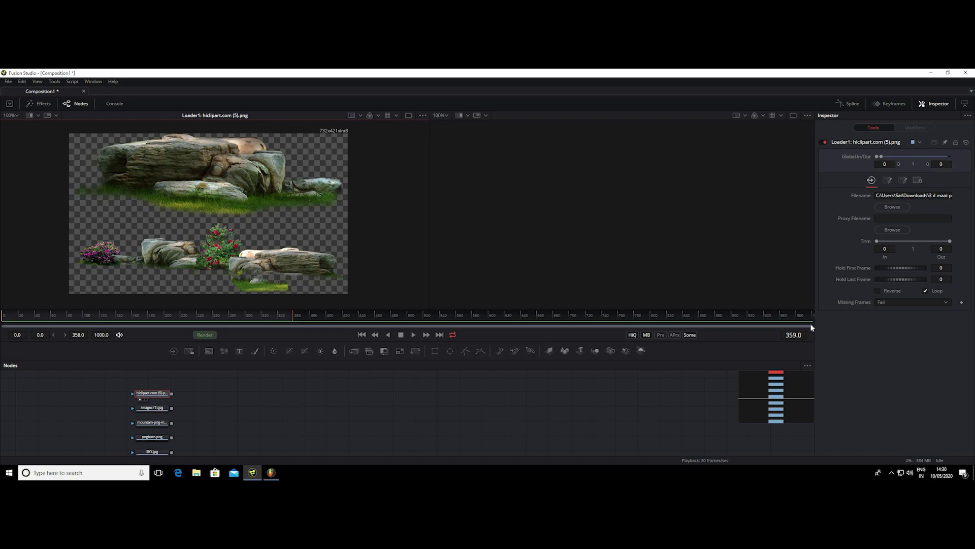
{"action": "left_click_drag", "start_coordinate": [812, 326], "coordinate": [297, 326]}
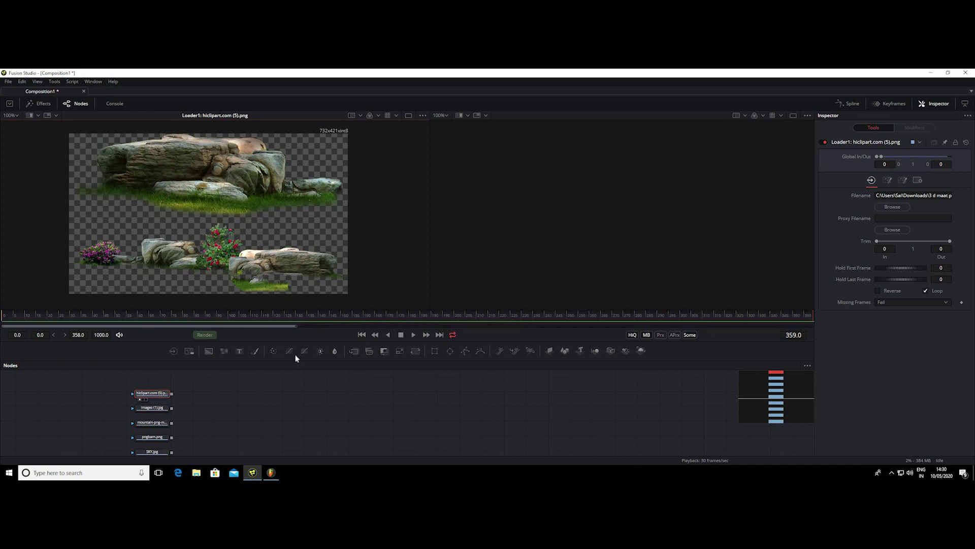
{"action": "key", "text": "space"}
{"action": "key", "text": "space"}
Step: Delete the reappeared column of Merge nodes so only the image loaders remain
{"action": "scroll", "coordinate": [304, 397], "scroll_direction": "down", "scroll_amount": 2}
{"action": "scroll", "coordinate": [304, 383], "scroll_direction": "down", "scroll_amount": 2}
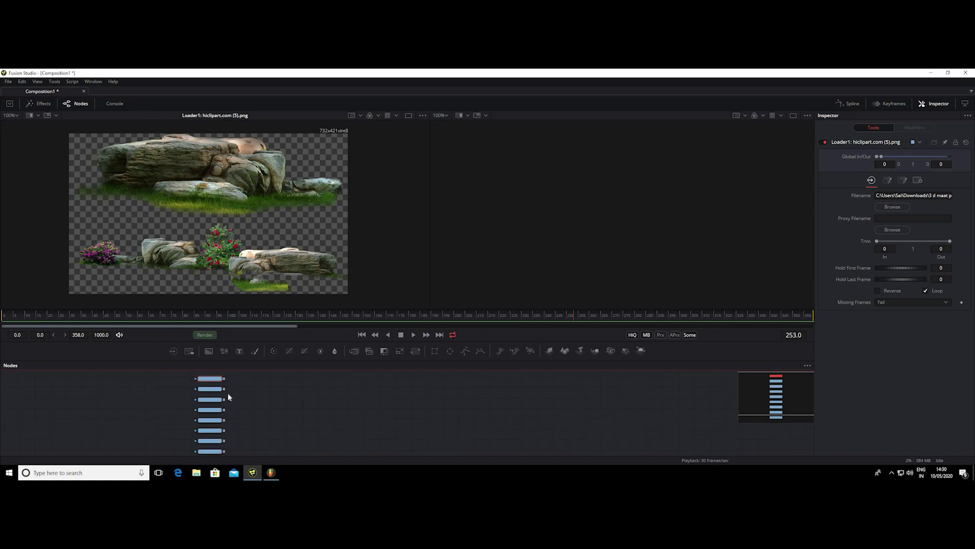
{"action": "left_click", "coordinate": [210, 389]}
{"action": "left_click", "coordinate": [218, 379]}
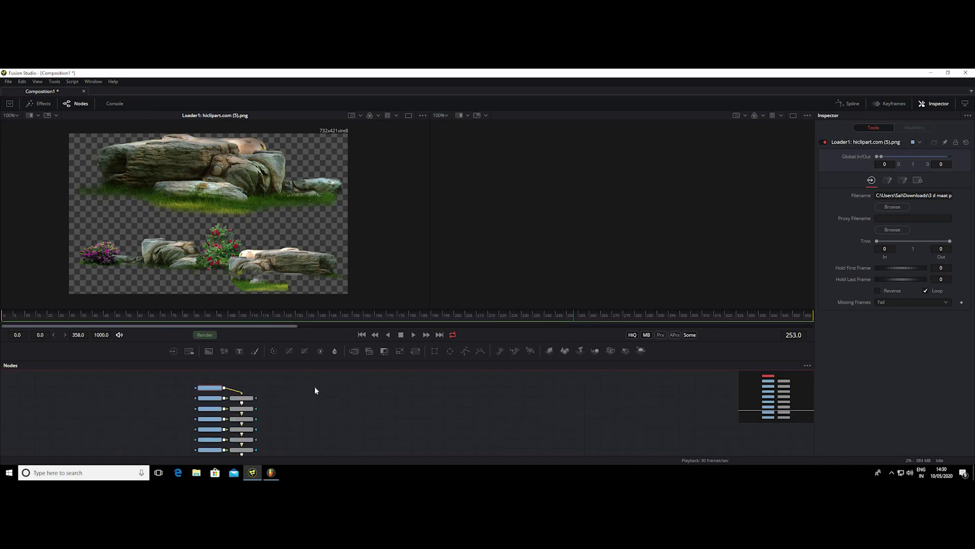
{"action": "scroll", "coordinate": [264, 389], "scroll_direction": "down", "scroll_amount": 2}
{"action": "scroll", "coordinate": [261, 387], "scroll_direction": "down", "scroll_amount": 1}
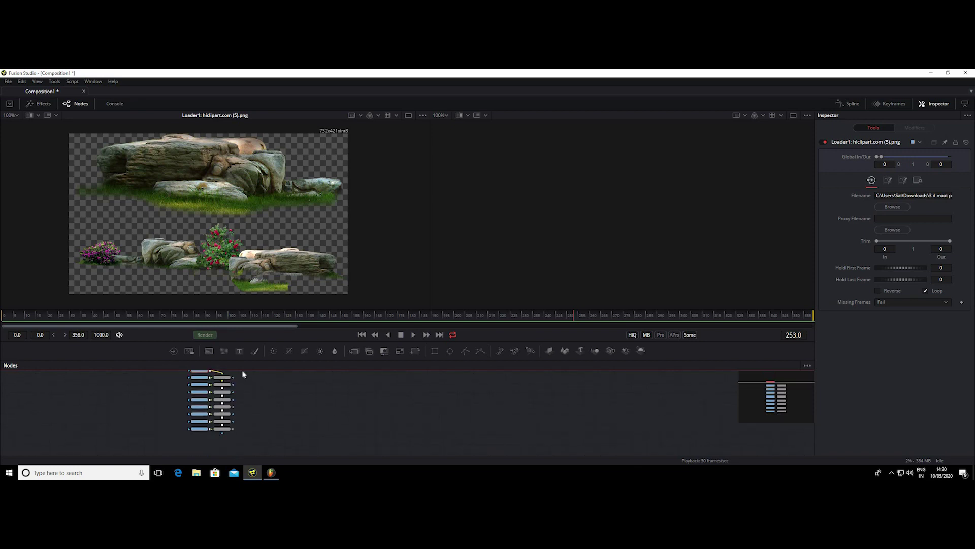
{"action": "left_click_drag", "start_coordinate": [243, 374], "coordinate": [227, 442]}
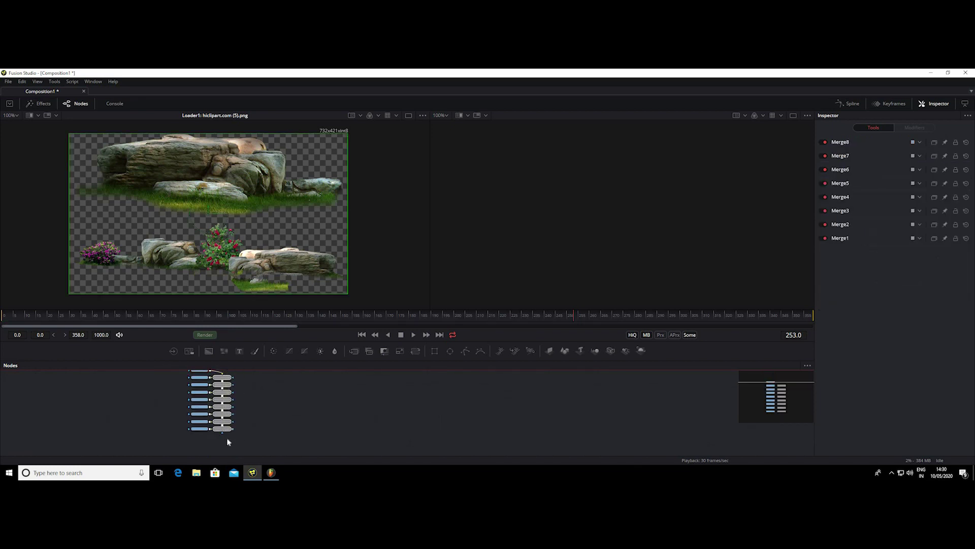
{"action": "key", "text": "Delete"}
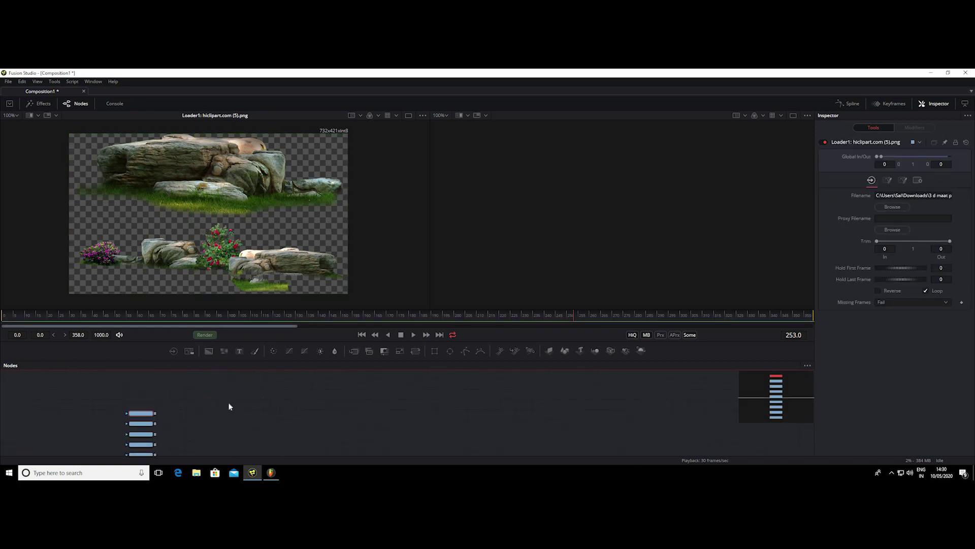
{"action": "scroll", "coordinate": [231, 411], "scroll_direction": "up", "scroll_amount": 2}
{"action": "scroll", "coordinate": [226, 444], "scroll_direction": "left", "scroll_amount": 2}
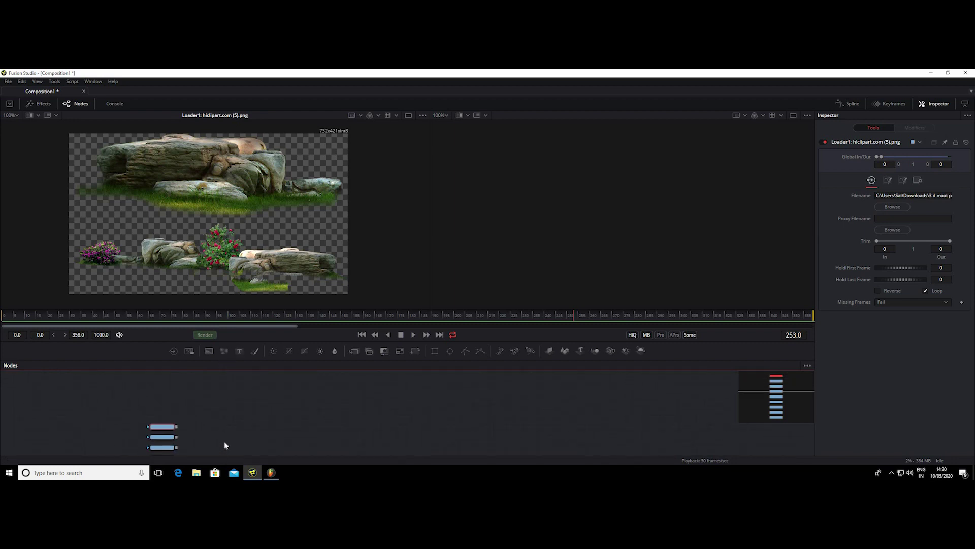
{"action": "scroll", "coordinate": [229, 437], "scroll_direction": "up", "scroll_amount": 2}
{"action": "scroll", "coordinate": [175, 385], "scroll_direction": "up", "scroll_amount": 2}
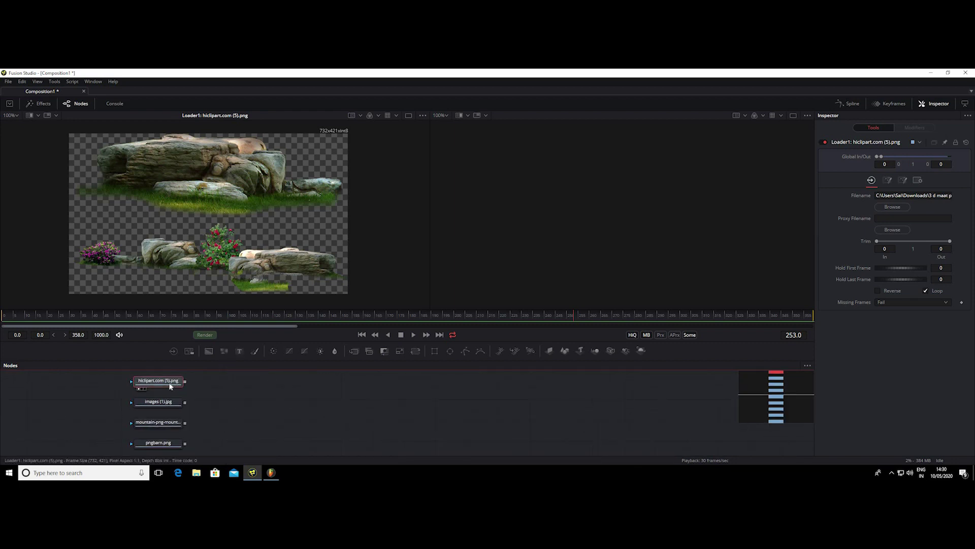
Step: Rename the stone image loader to stoneflower
{"action": "right_click", "coordinate": [170, 386]}
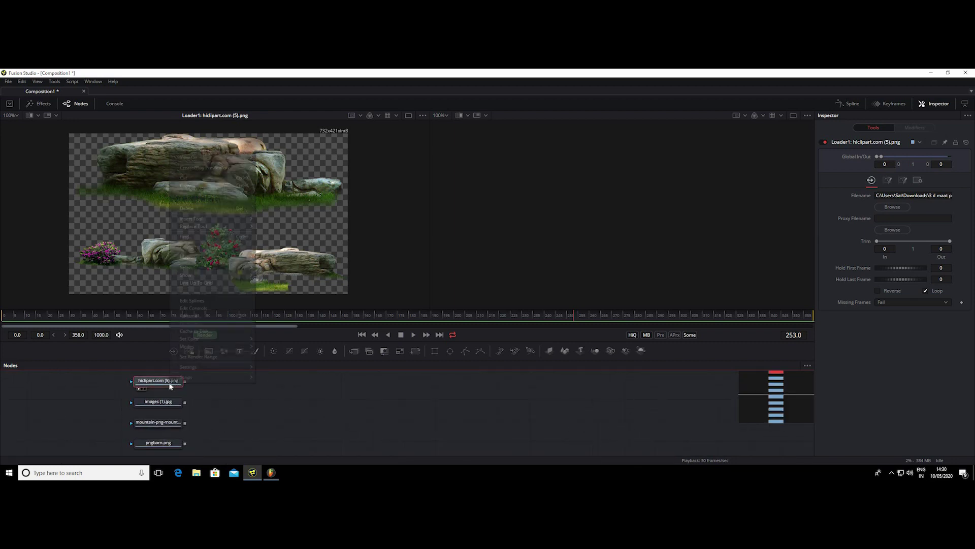
{"action": "left_click", "coordinate": [197, 316]}
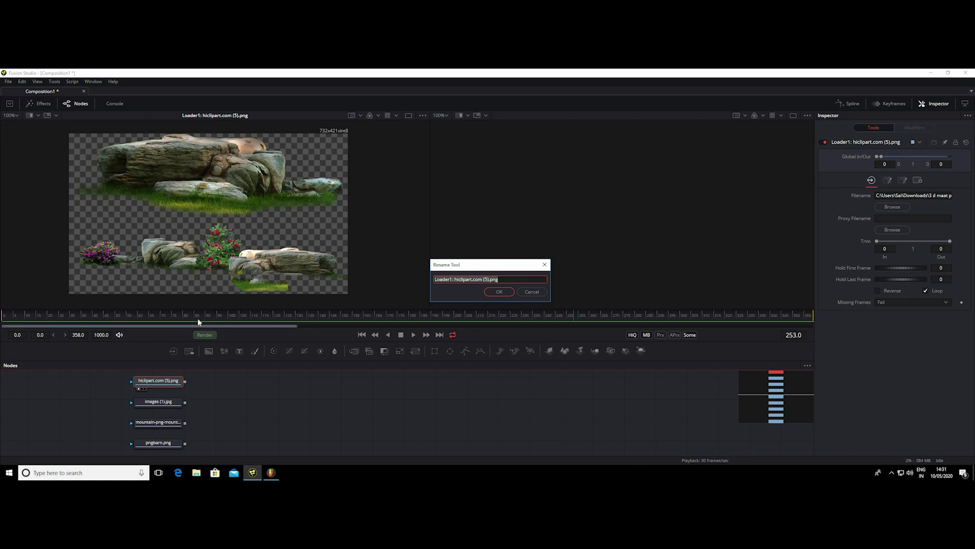
{"action": "key", "text": "BackSpace"}
{"action": "type", "text": "st"}
{"action": "type", "text": "onef"}
{"action": "type", "text": "lower"}
{"action": "key", "text": "Return"}
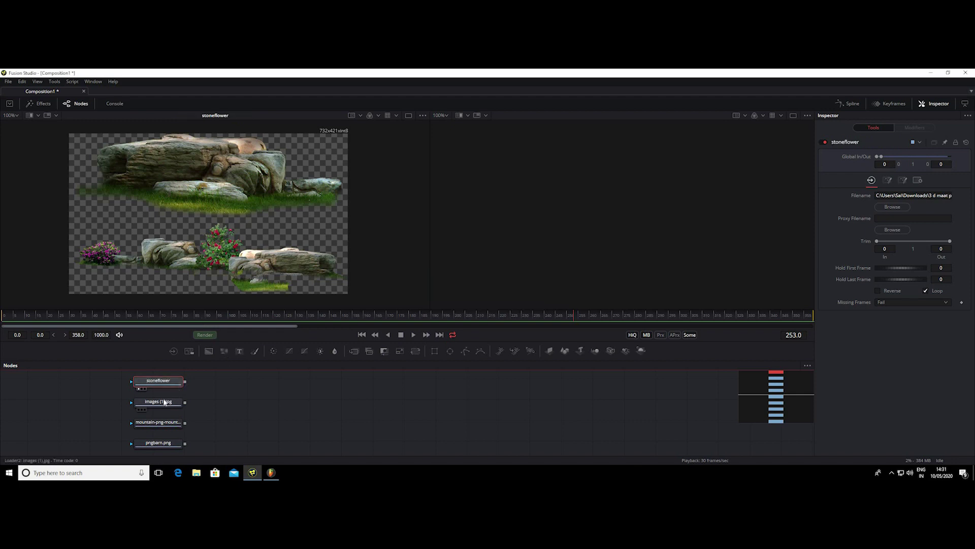
Step: Show images (1).jpg in both viewers and rename that loader grassflower
{"action": "left_click", "coordinate": [164, 403]}
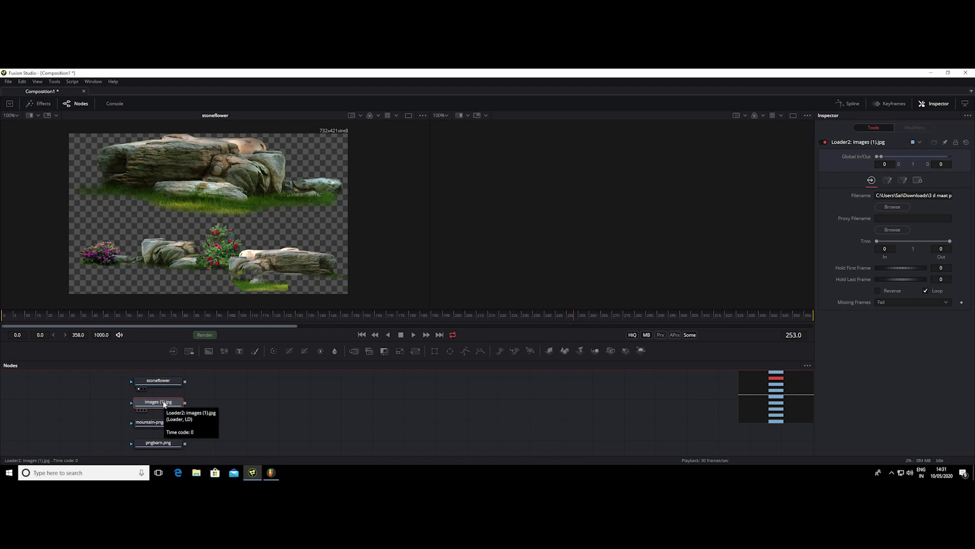
{"action": "key", "text": "1"}
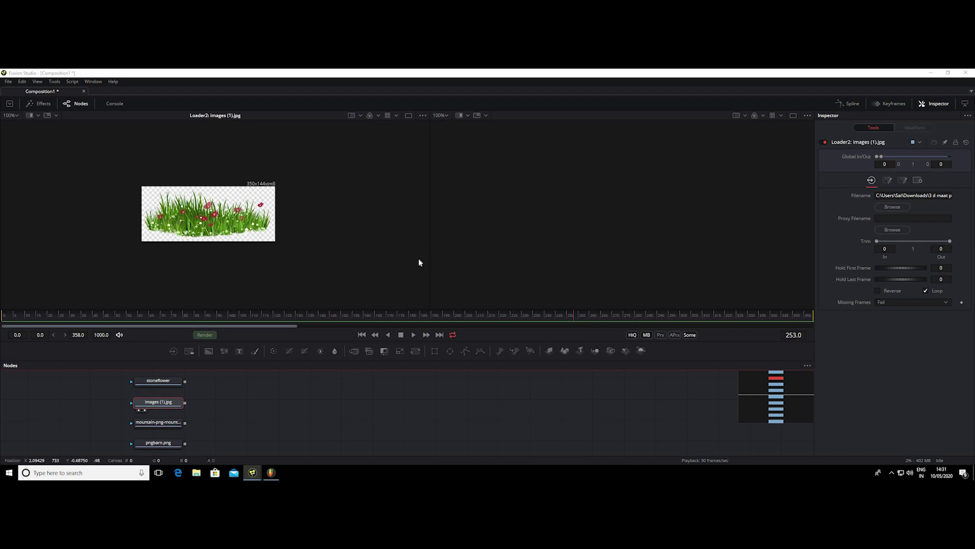
{"action": "key", "text": "2"}
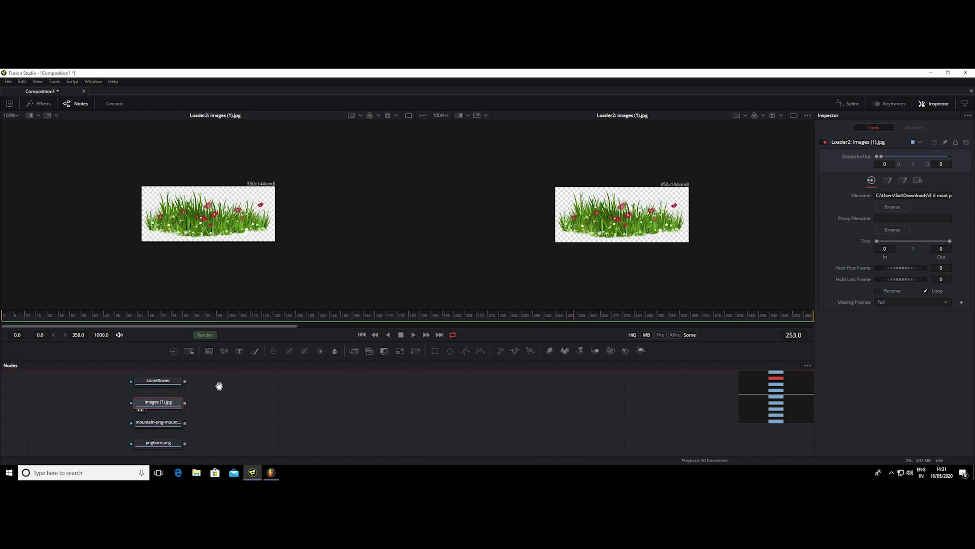
{"action": "mouse_move", "coordinate": [211, 412]}
{"action": "left_mouse_down"}
{"action": "mouse_move", "coordinate": [219, 405]}
{"action": "mouse_move", "coordinate": [212, 423]}
{"action": "left_mouse_up"}
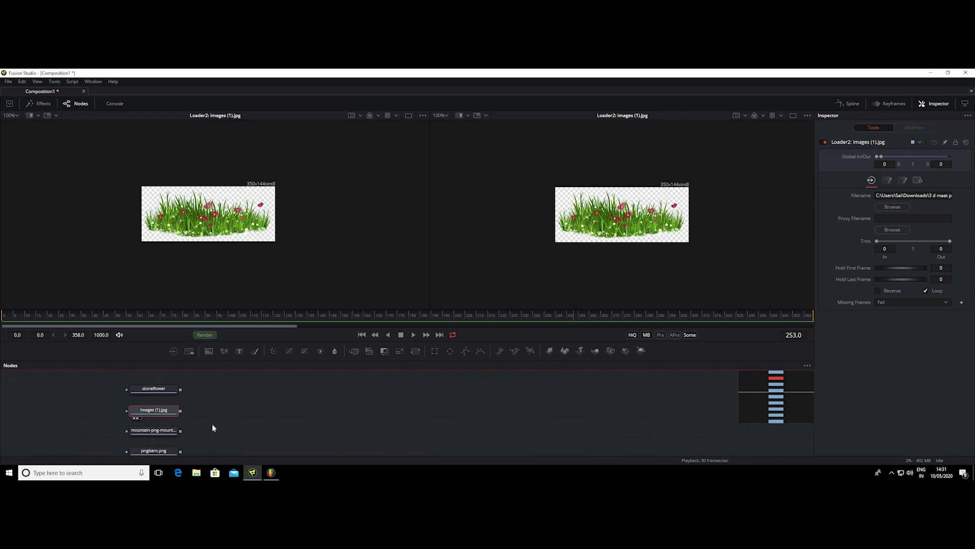
{"action": "right_click", "coordinate": [177, 420]}
{"action": "left_click", "coordinate": [176, 421]}
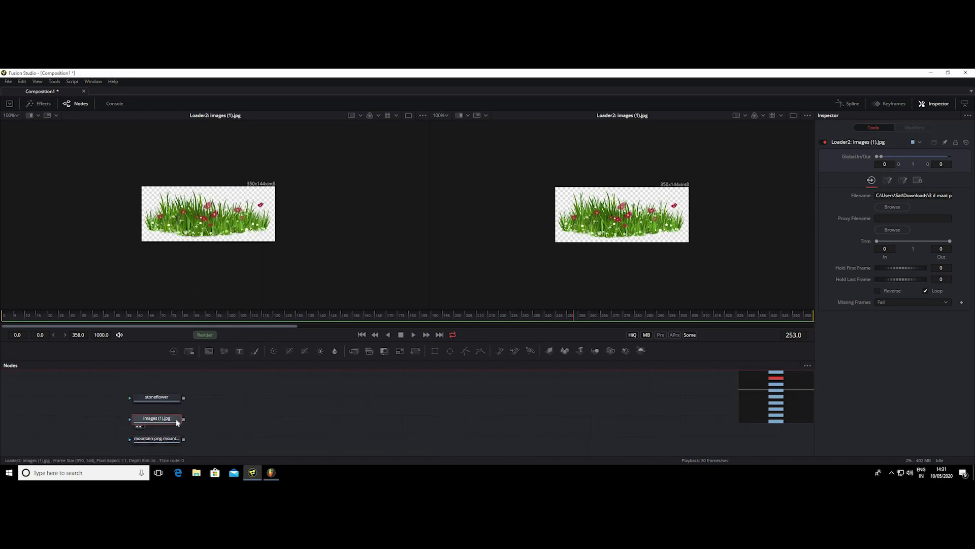
{"action": "key", "text": "F2"}
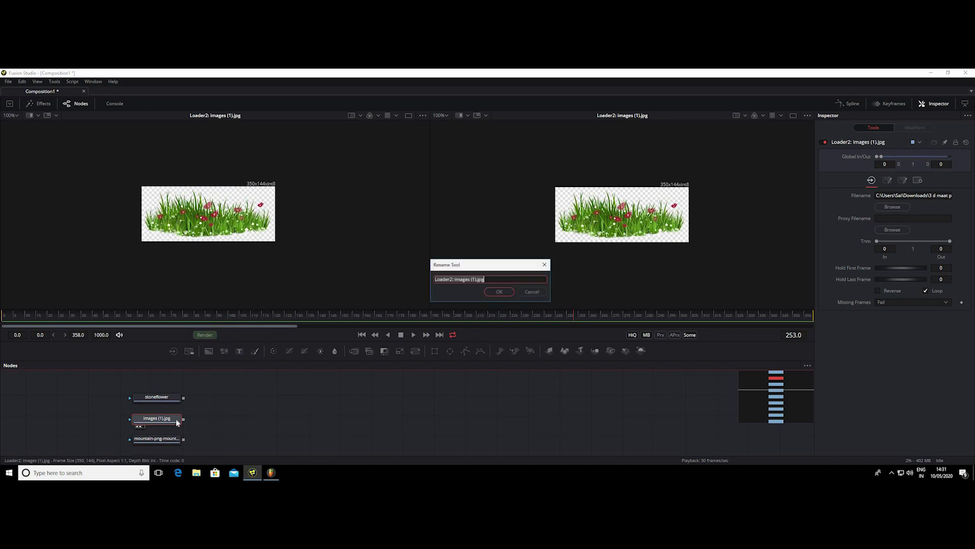
{"action": "key", "text": "BackSpace"}
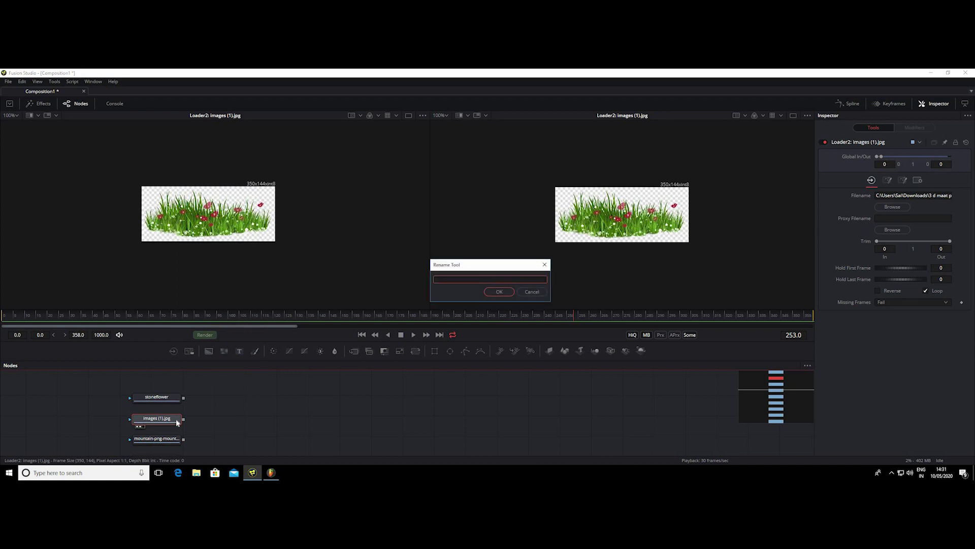
{"action": "type", "text": "g"}
{"action": "type", "text": "a"}
{"action": "type", "text": "r"}
{"action": "key", "text": "Return"}
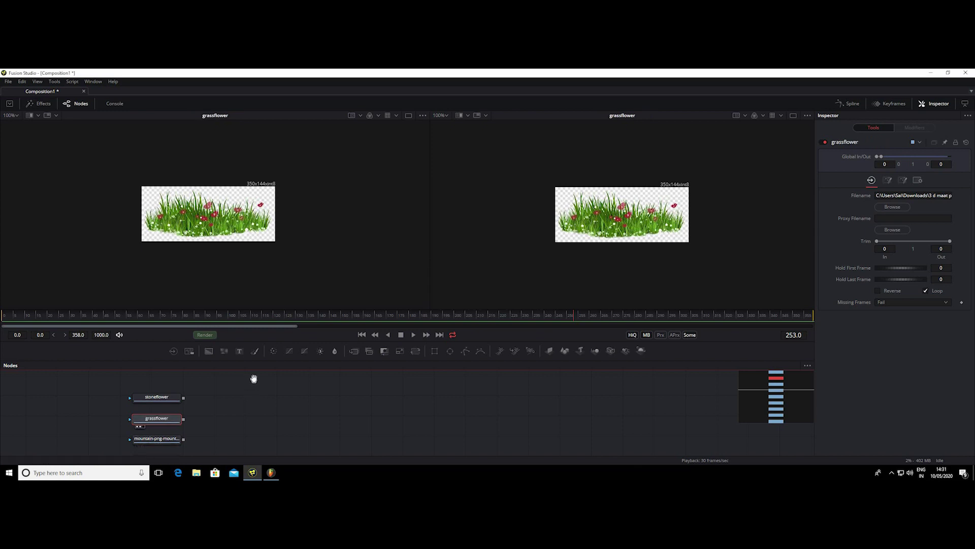
{"action": "left_click", "coordinate": [158, 429]}
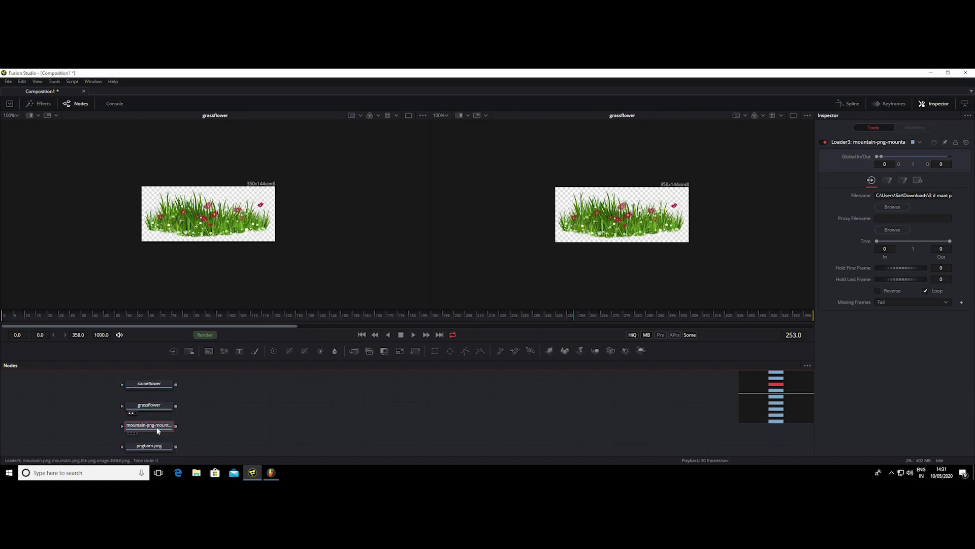
Step: Show the mountain loader's image in the left viewer
{"action": "key", "text": "1"}
{"action": "scroll", "coordinate": [331, 229], "scroll_direction": "down", "scroll_amount": 2}
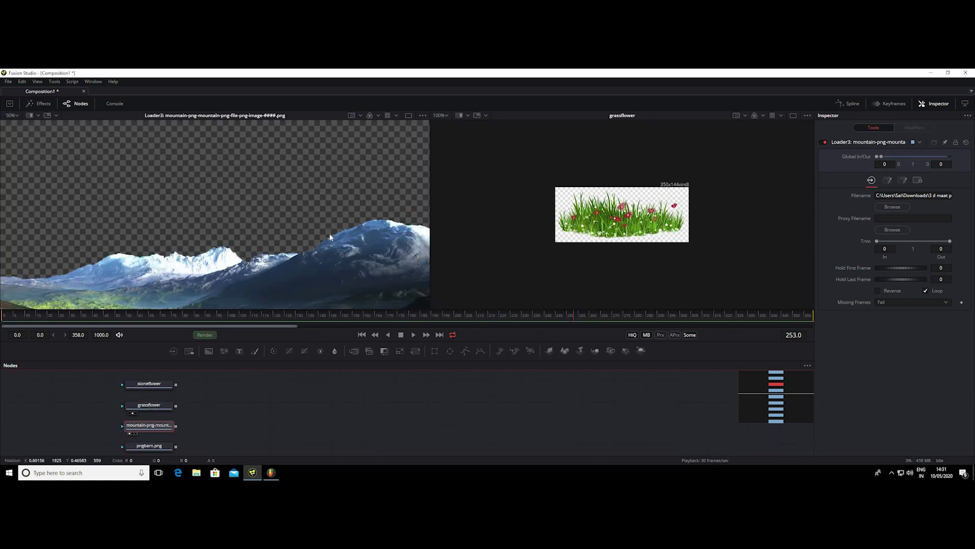
{"action": "scroll", "coordinate": [330, 230], "scroll_direction": "down", "scroll_amount": 1}
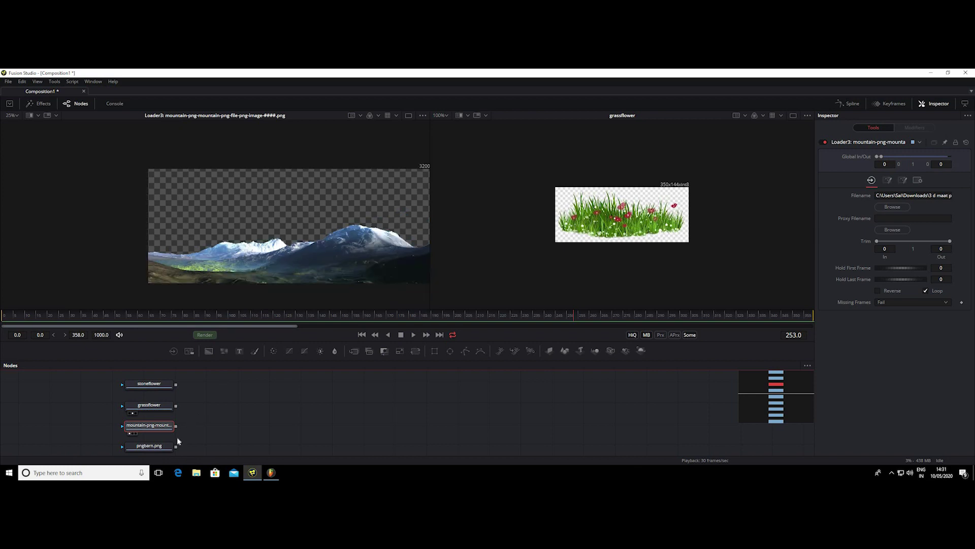
{"action": "scroll", "coordinate": [207, 410], "scroll_direction": "down", "scroll_amount": 2}
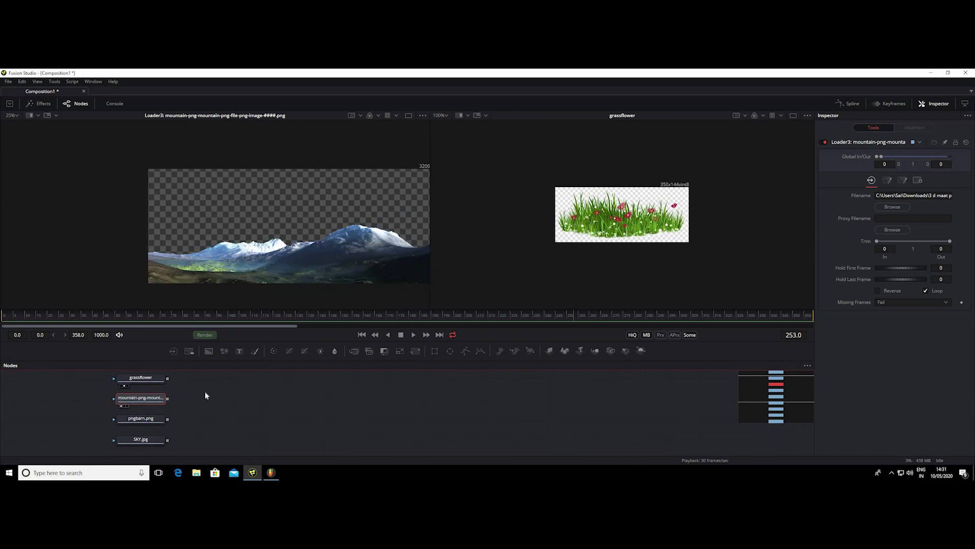
{"action": "scroll", "coordinate": [180, 395], "scroll_direction": "down", "scroll_amount": 1}
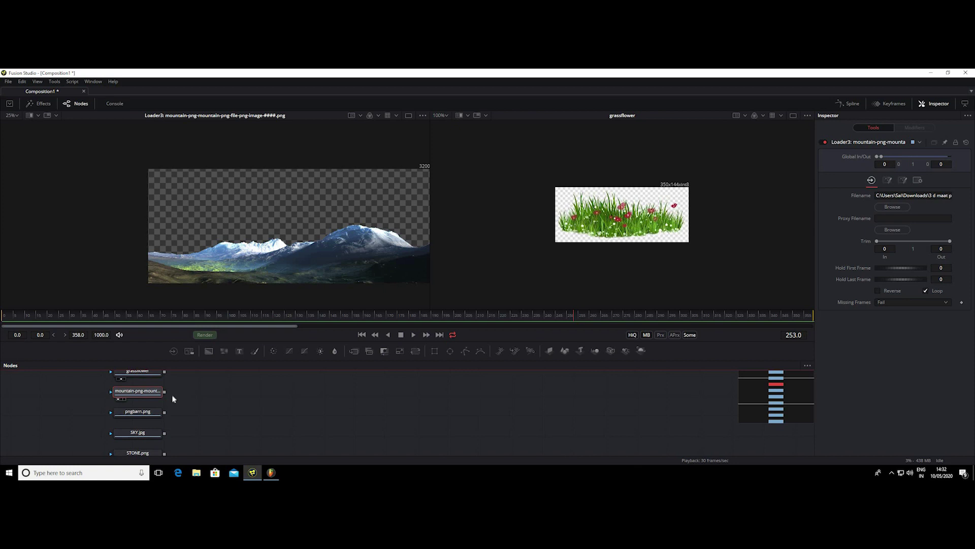
{"action": "scroll", "coordinate": [162, 407], "scroll_direction": "down", "scroll_amount": 1}
Step: Preview the pngbarn.png tree and rename its loader to tree1
{"action": "left_click", "coordinate": [148, 409]}
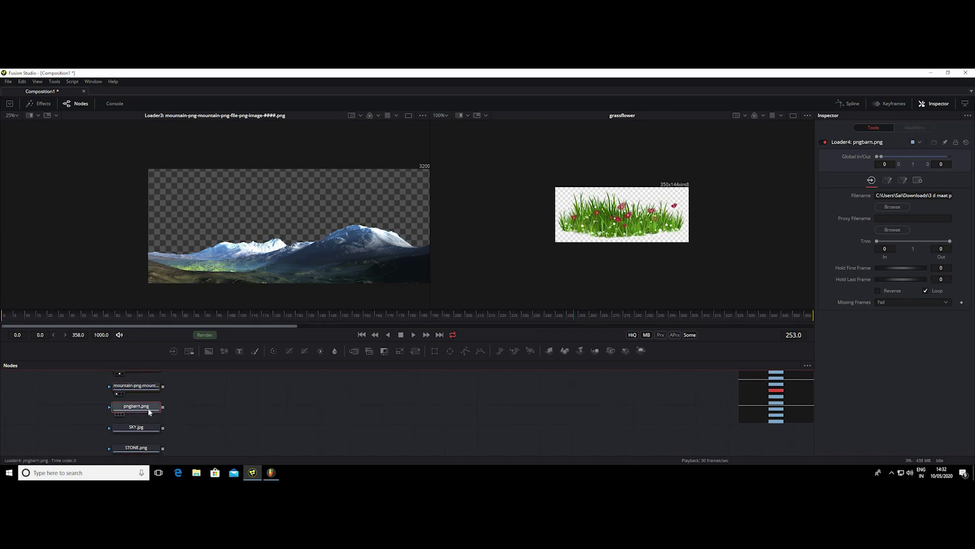
{"action": "key", "text": "1"}
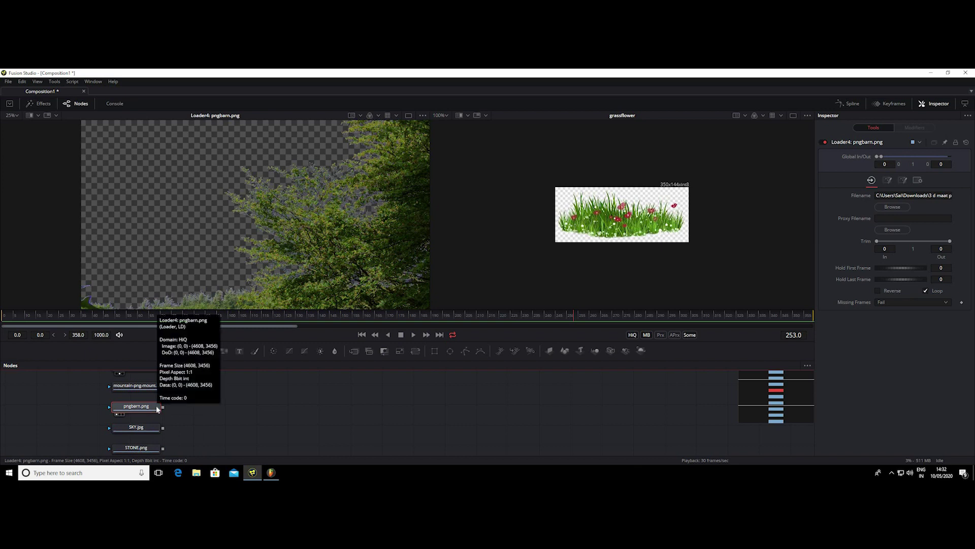
{"action": "key", "text": "F2"}
{"action": "key", "text": "BackSpace"}
{"action": "type", "text": "tree 1"}
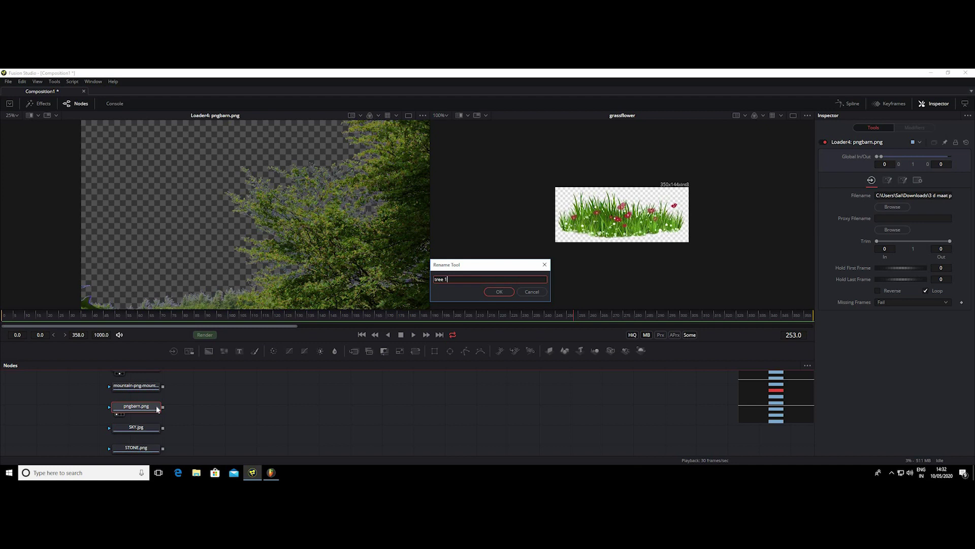
{"action": "key", "text": "Return"}
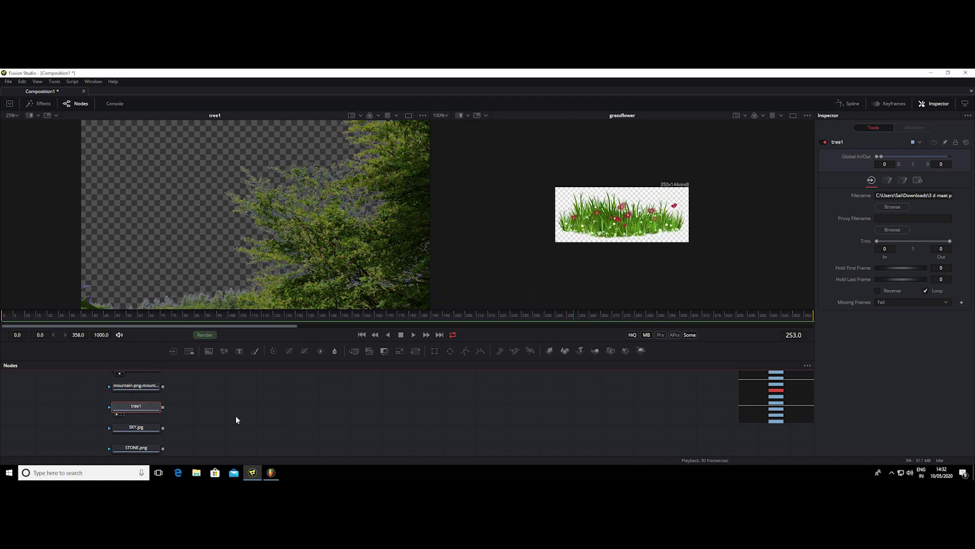
Step: Preview the STONE.png image in the left viewer and pan it
{"action": "scroll", "coordinate": [208, 394], "scroll_direction": "down", "scroll_amount": 2}
{"action": "left_click", "coordinate": [145, 414]}
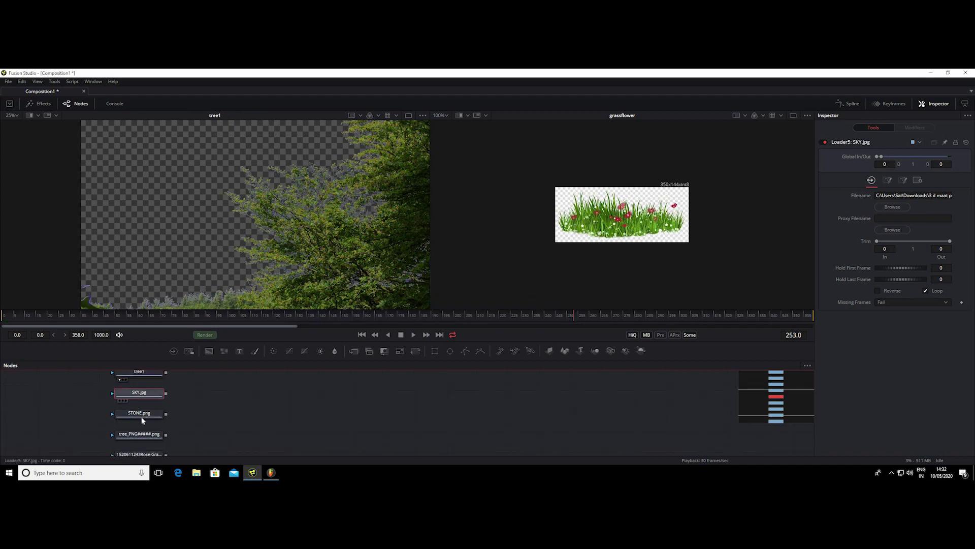
{"action": "key", "text": "1"}
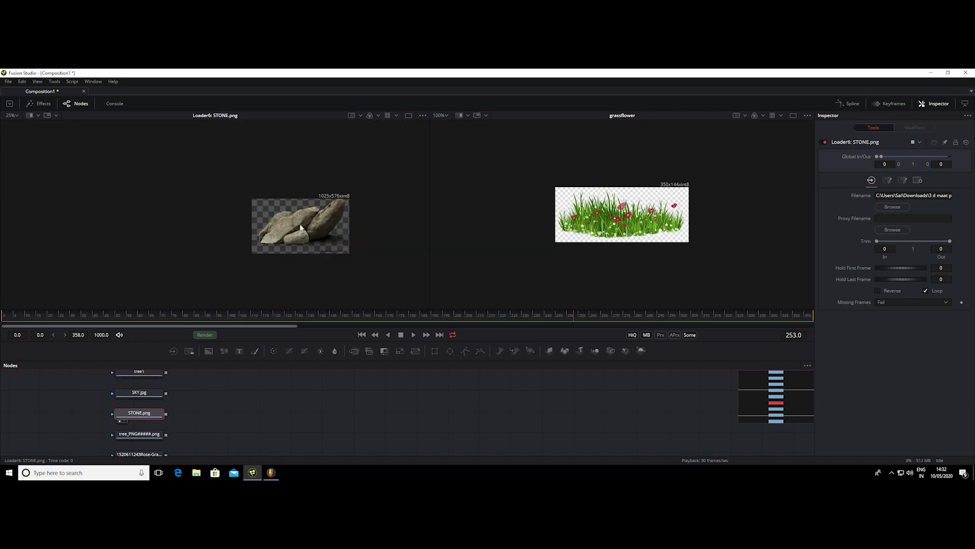
{"action": "scroll", "coordinate": [289, 238], "scroll_direction": "up", "scroll_amount": 3}
{"action": "left_click_drag", "start_coordinate": [289, 237], "coordinate": [213, 219]}
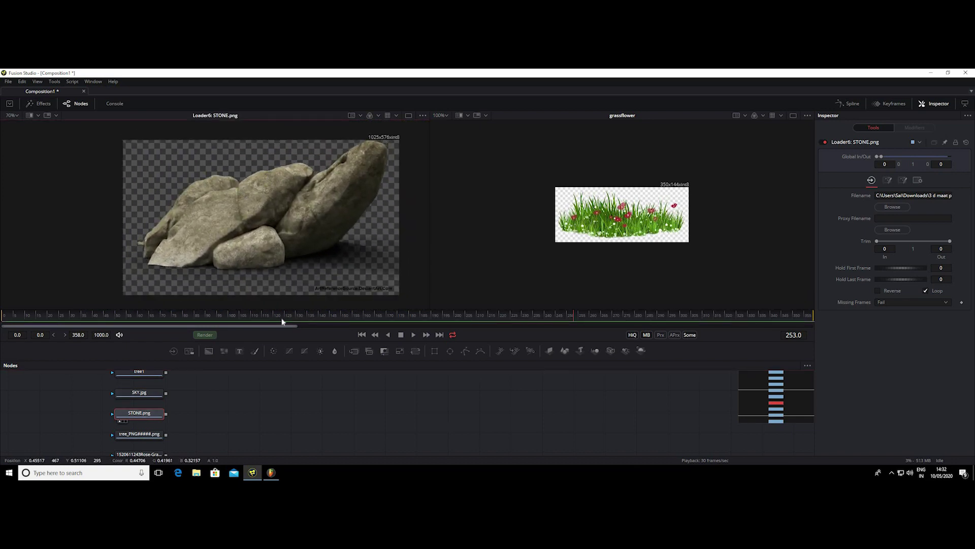
{"action": "left_click_drag", "start_coordinate": [326, 380], "coordinate": [310, 362]}
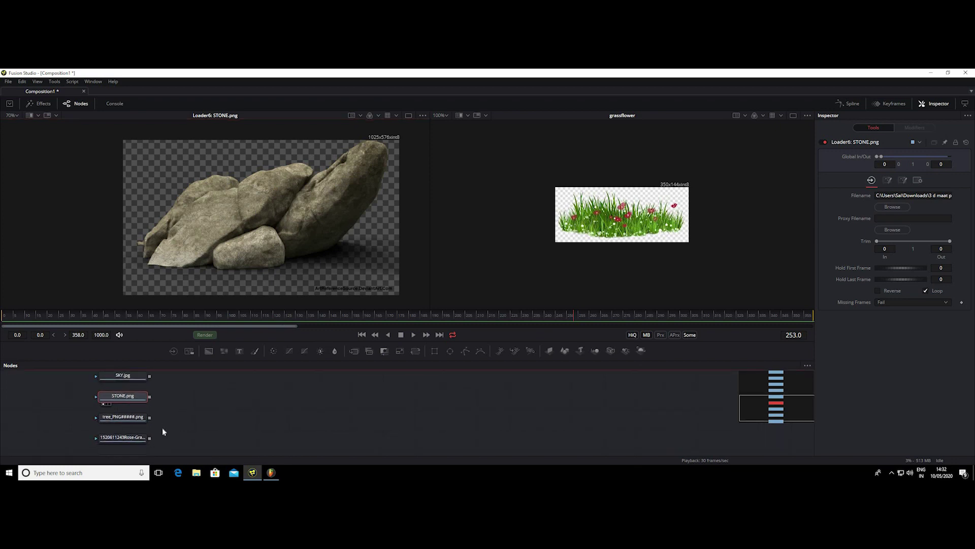
Step: Show the tree_PNG#####.png image and rename its loader to tree2
{"action": "left_click", "coordinate": [129, 419]}
{"action": "left_click_drag", "start_coordinate": [129, 419], "coordinate": [309, 157]}
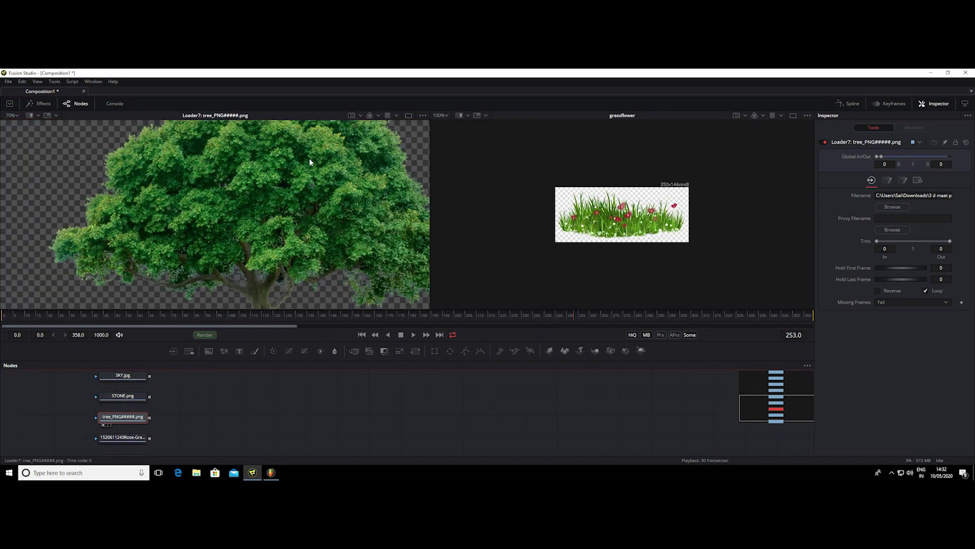
{"action": "scroll", "coordinate": [309, 158], "scroll_direction": "down", "scroll_amount": 3}
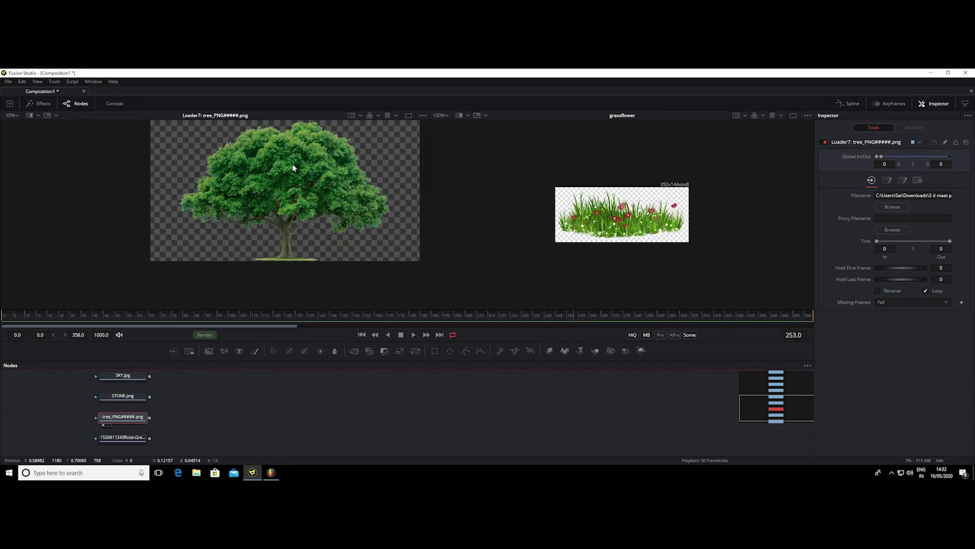
{"action": "right_click", "coordinate": [136, 416]}
{"action": "left_click", "coordinate": [157, 348]}
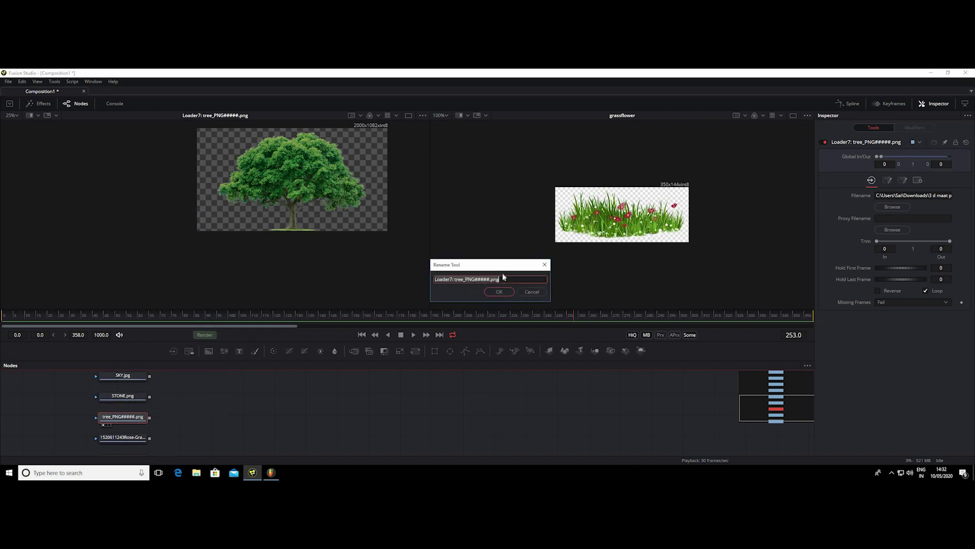
{"action": "left_click", "coordinate": [509, 279]}
{"action": "key", "text": "BackSpace"}
{"action": "key", "text": "BackSpace"}
{"action": "key", "text": "BackSpace"}
{"action": "key", "text": "BackSpace"}
{"action": "key", "text": "BackSpace"}
{"action": "key", "text": "BackSpace"}
{"action": "key", "text": "BackSpace"}
{"action": "left_click_drag", "start_coordinate": [463, 279], "coordinate": [451, 279]}
{"action": "left_click", "coordinate": [452, 279]}
{"action": "key", "text": "BackSpace"}
{"action": "key", "text": "BackSpace"}
{"action": "key", "text": "BackSpace"}
{"action": "key", "text": "BackSpace"}
{"action": "key", "text": "BackSpace"}
{"action": "key", "text": "BackSpace"}
{"action": "key", "text": "Return"}
Step: Preview the Rose-Grass and hiclipart.com (2).png images in the left viewer
{"action": "left_click", "coordinate": [131, 442]}
{"action": "scroll", "coordinate": [131, 442], "scroll_direction": "down", "scroll_amount": 1}
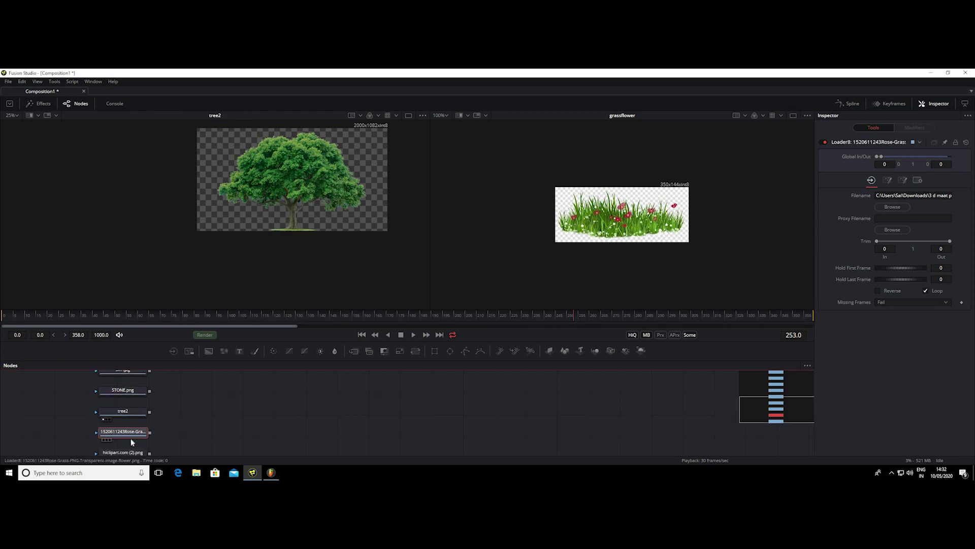
{"action": "scroll", "coordinate": [198, 395], "scroll_direction": "down", "scroll_amount": 5}
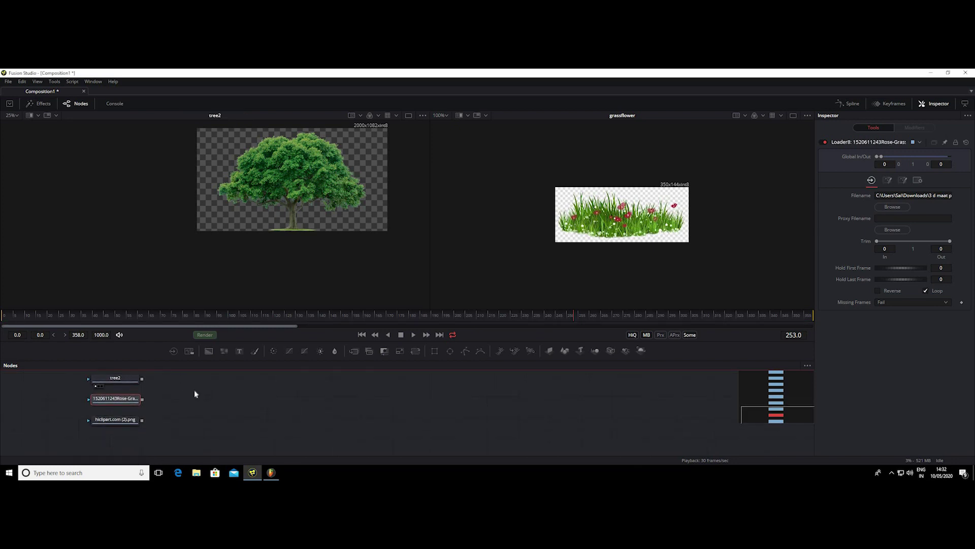
{"action": "key", "text": "1"}
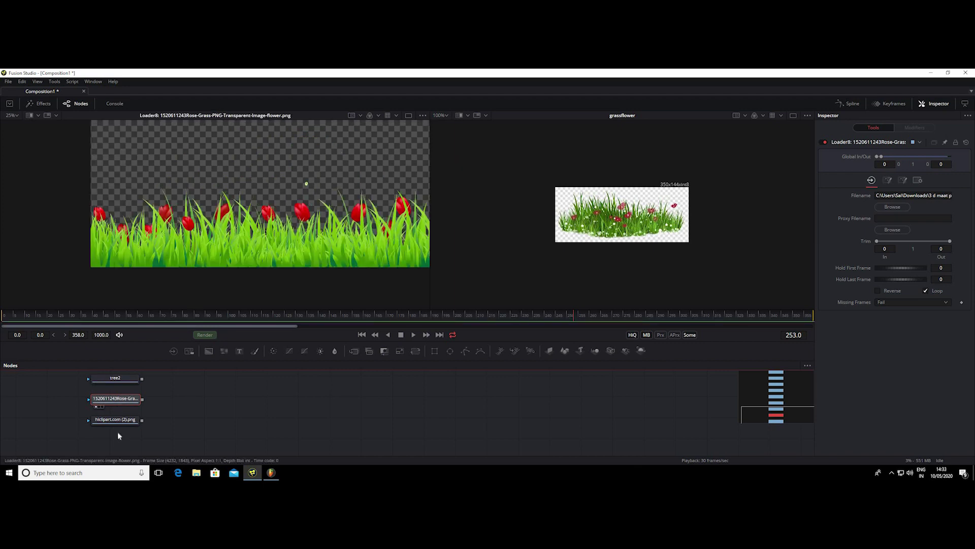
{"action": "left_click", "coordinate": [121, 423]}
{"action": "key", "text": "1"}
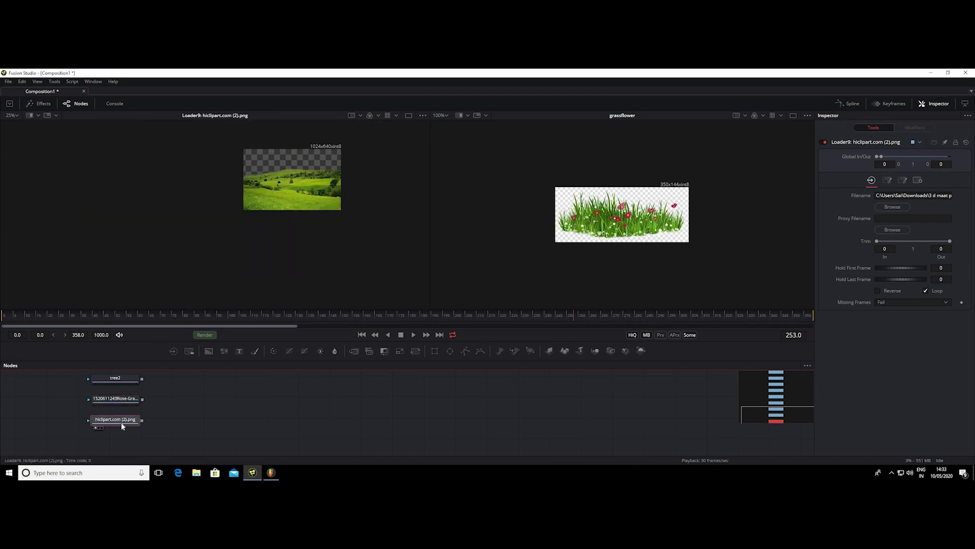
{"action": "scroll", "coordinate": [276, 195], "scroll_direction": "up", "scroll_amount": 3}
{"action": "scroll", "coordinate": [261, 183], "scroll_direction": "up", "scroll_amount": 2}
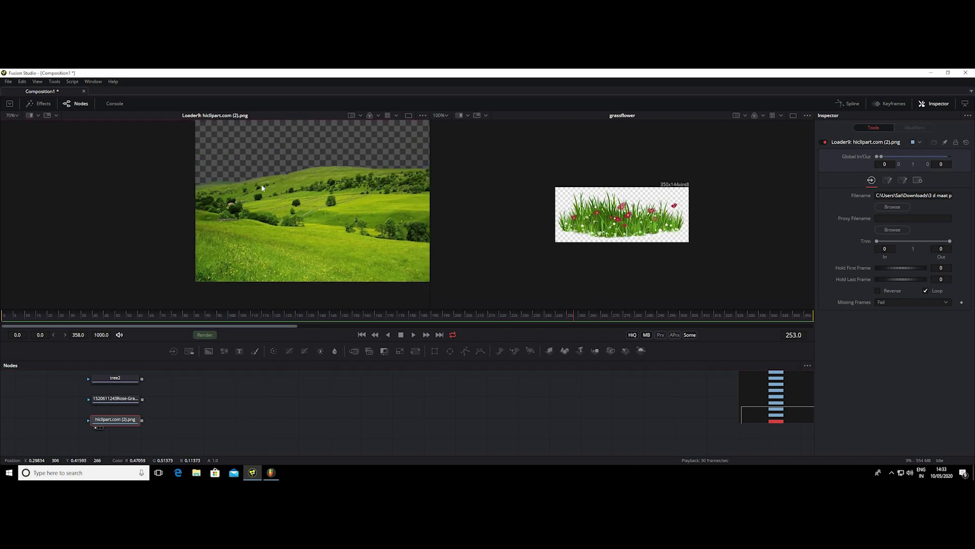
Step: Rename the hiclipart.com loader to floor
{"action": "right_click", "coordinate": [130, 417]}
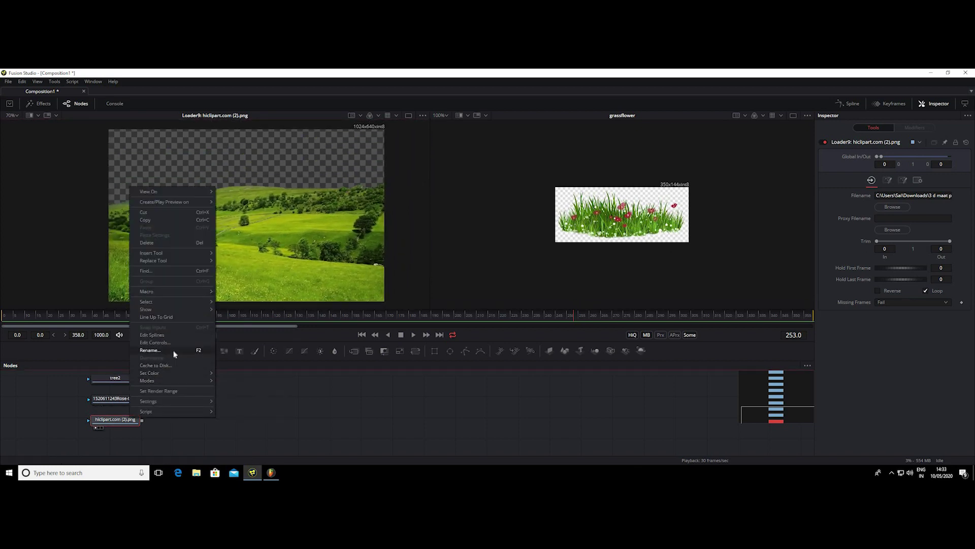
{"action": "left_click", "coordinate": [175, 350]}
{"action": "key", "text": "BackSpace"}
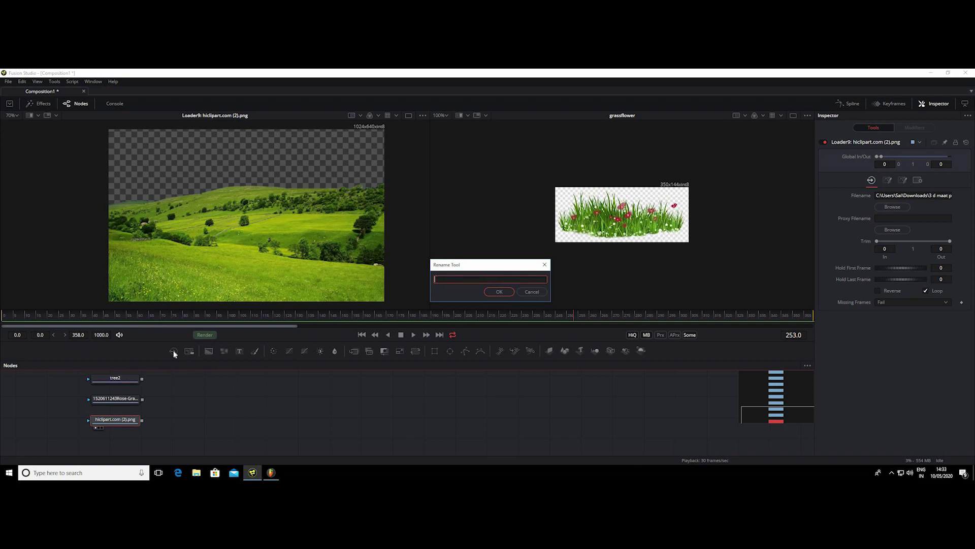
{"action": "type", "text": "loor"}
{"action": "key", "text": "Return"}
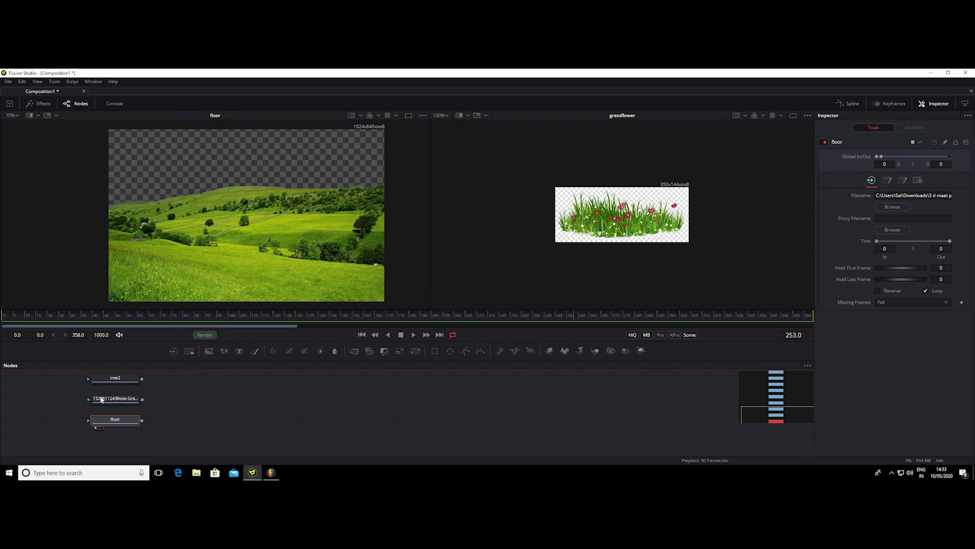
Step: Fit the rose-grass image in view and rename its loader to grass2
{"action": "left_click", "coordinate": [116, 399]}
{"action": "key", "text": "1"}
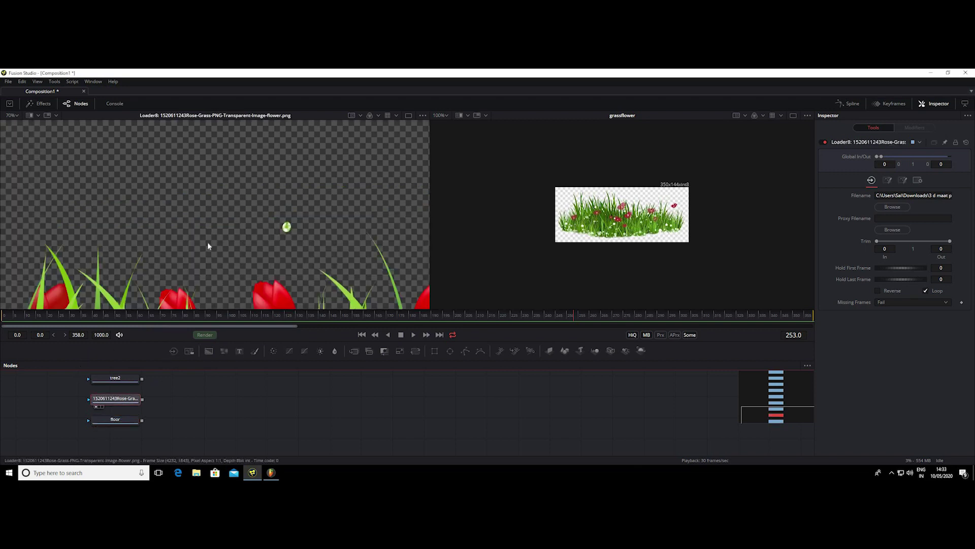
{"action": "scroll", "coordinate": [244, 196], "scroll_direction": "down", "scroll_amount": 3}
{"action": "key", "text": "ctrl+f"}
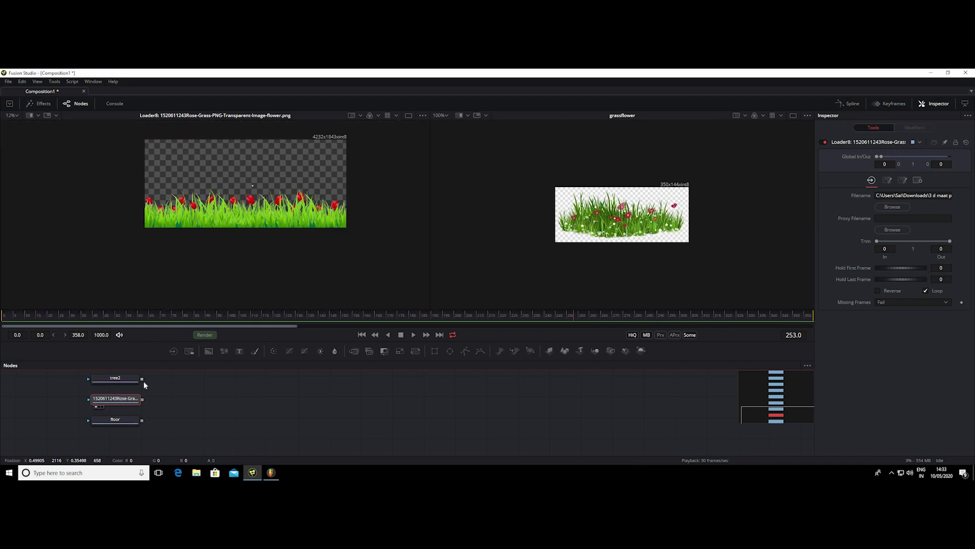
{"action": "right_click", "coordinate": [132, 401]}
{"action": "mouse_move", "coordinate": [161, 370]}
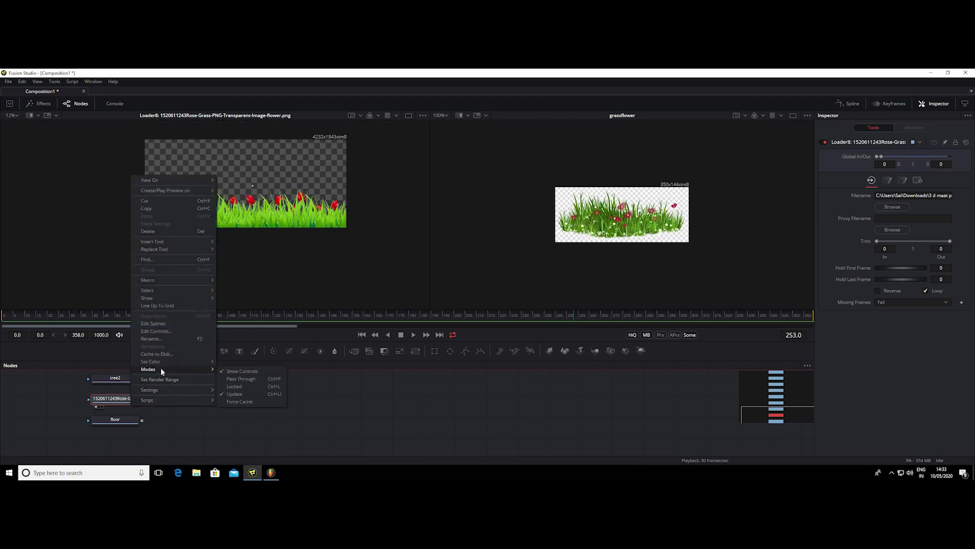
{"action": "left_click", "coordinate": [151, 339]}
{"action": "key", "text": "BackSpace"}
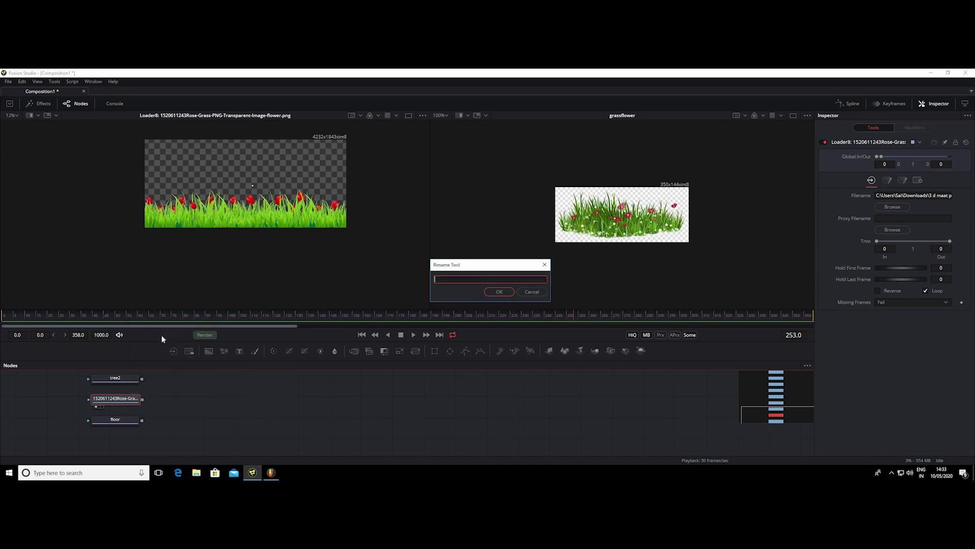
{"action": "type", "text": "rass 2"}
{"action": "key", "text": "Return"}
{"action": "scroll", "coordinate": [188, 412], "scroll_direction": "down", "scroll_amount": 3}
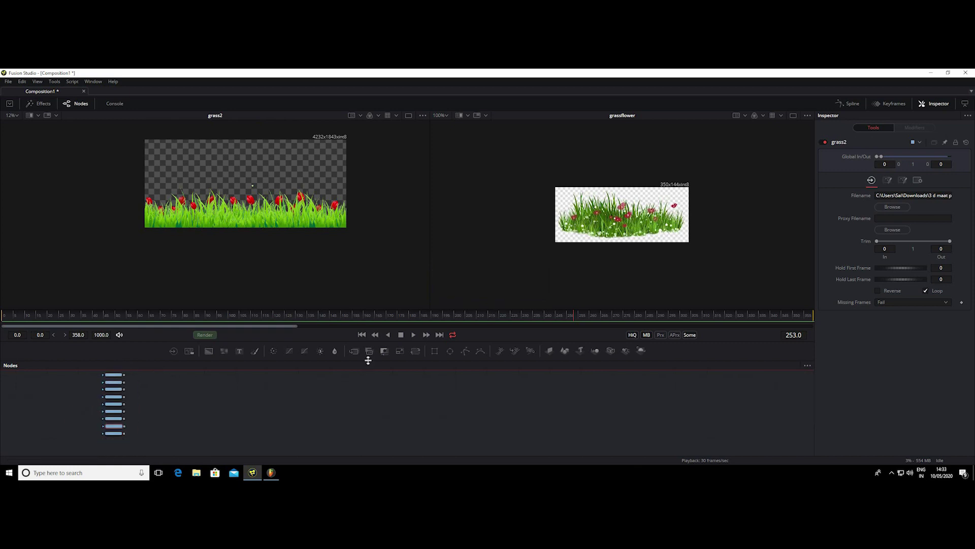
Step: Resize the viewer and node panels and turn on proxy playback
{"action": "left_click_drag", "start_coordinate": [368, 357], "coordinate": [401, 274]}
{"action": "left_click_drag", "start_coordinate": [533, 298], "coordinate": [533, 330]}
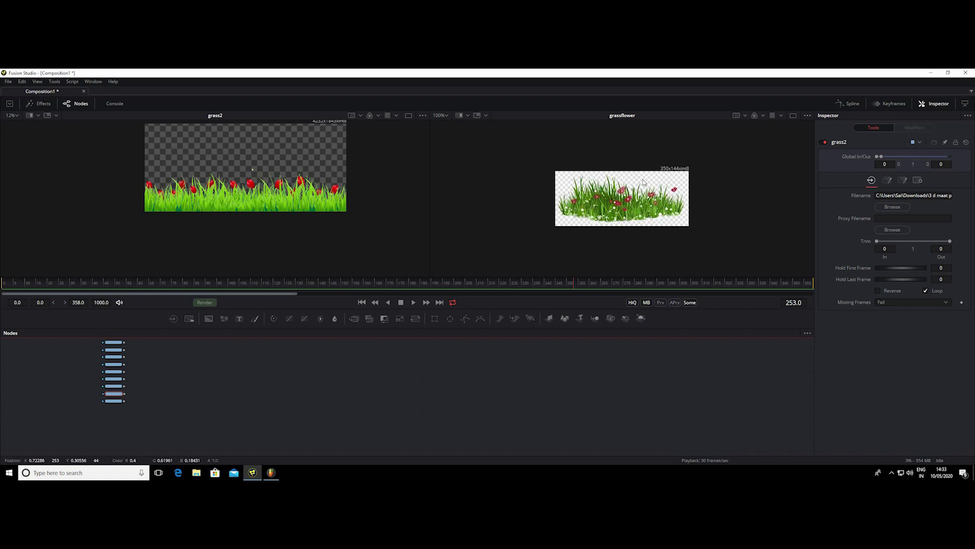
{"action": "left_click_drag", "start_coordinate": [660, 229], "coordinate": [652, 208]}
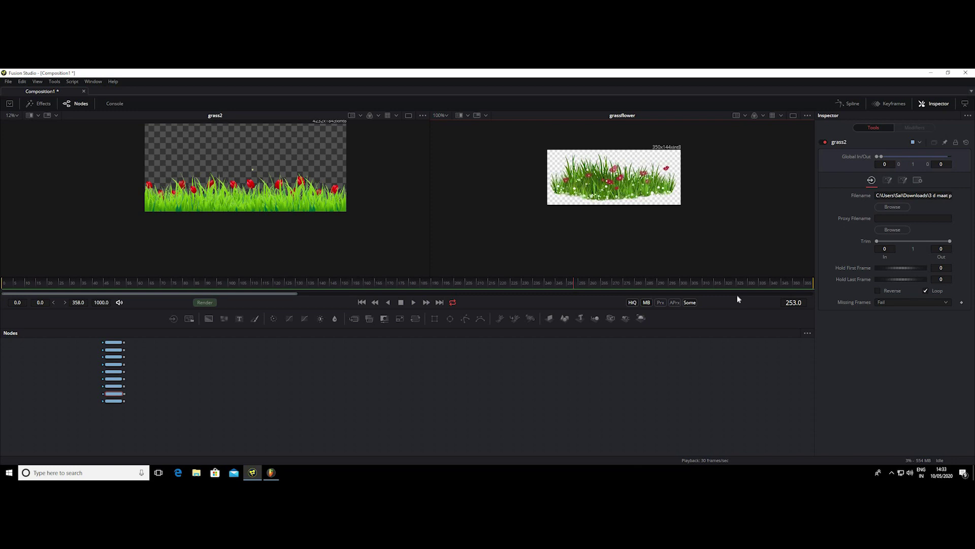
{"action": "right_click", "coordinate": [750, 307]}
{"action": "left_click", "coordinate": [766, 327]}
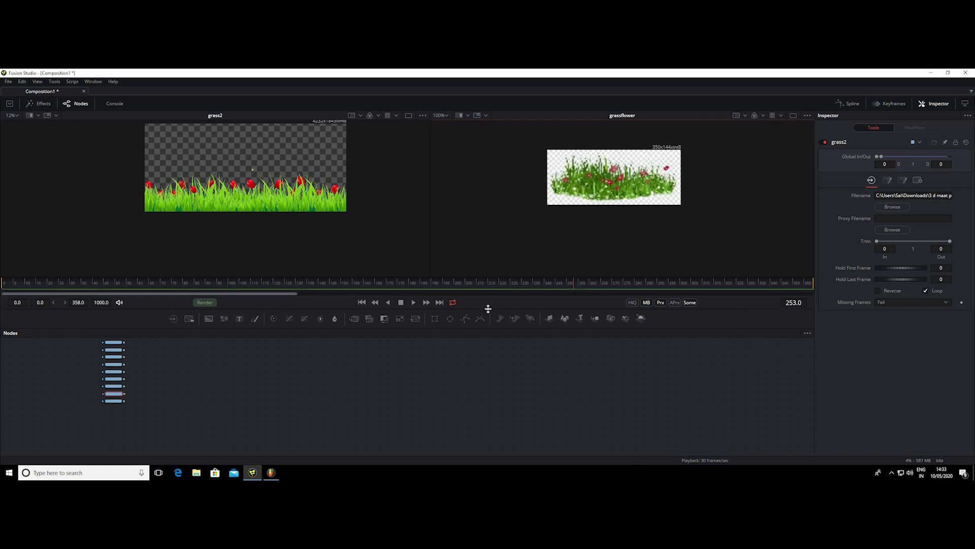
{"action": "left_click_drag", "start_coordinate": [491, 325], "coordinate": [551, 365]}
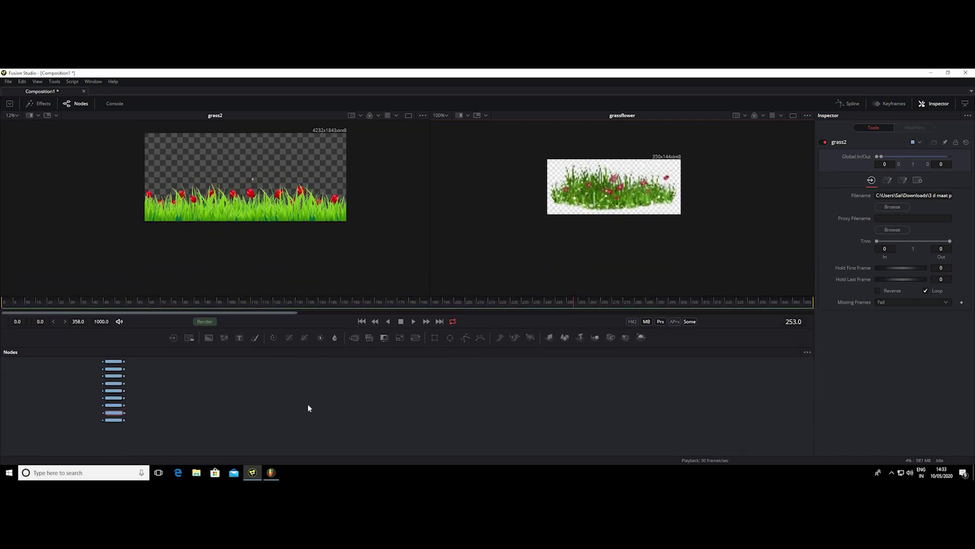
Step: Move grass2 beside the floor node and shift the whole node stack down-left
{"action": "scroll", "coordinate": [379, 388], "scroll_direction": "up", "scroll_amount": 5}
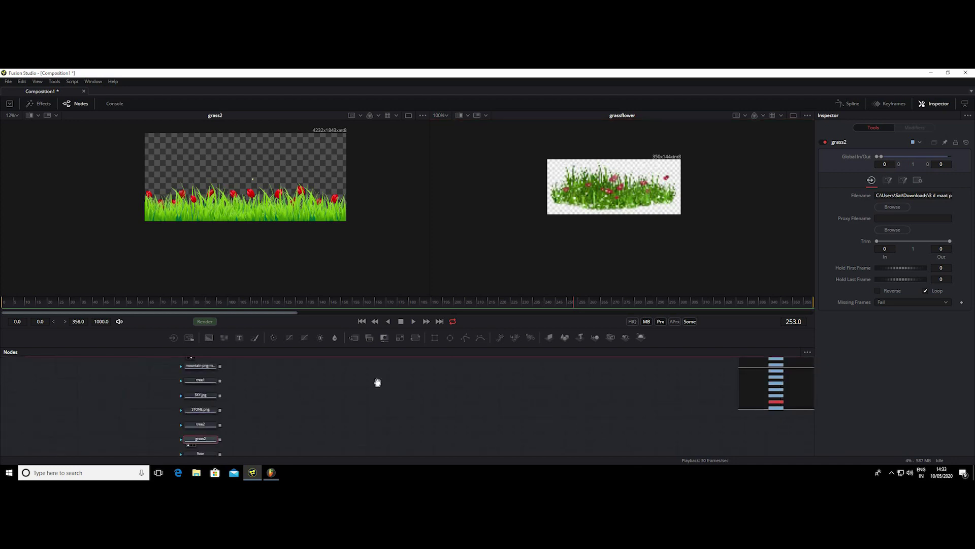
{"action": "left_click_drag", "start_coordinate": [179, 359], "coordinate": [110, 453]}
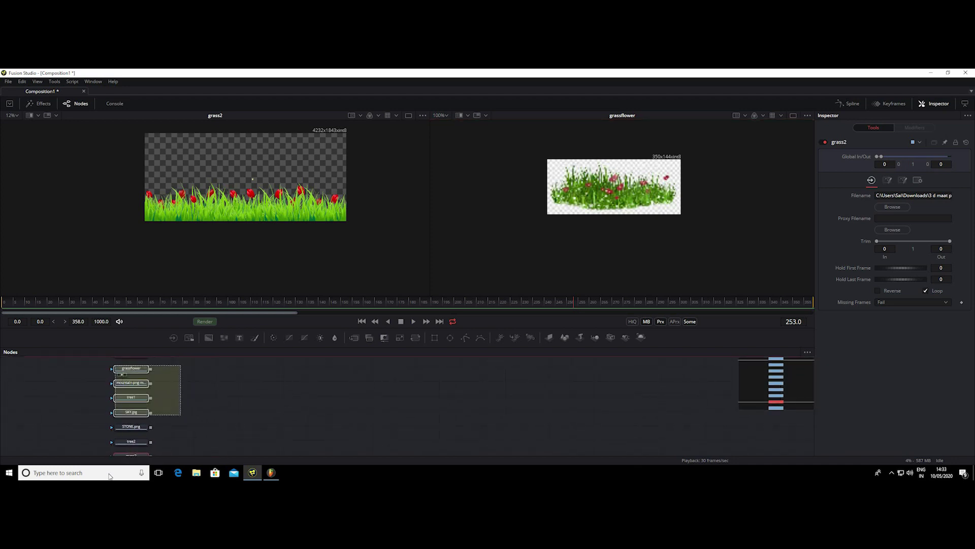
{"action": "left_click", "coordinate": [41, 414]}
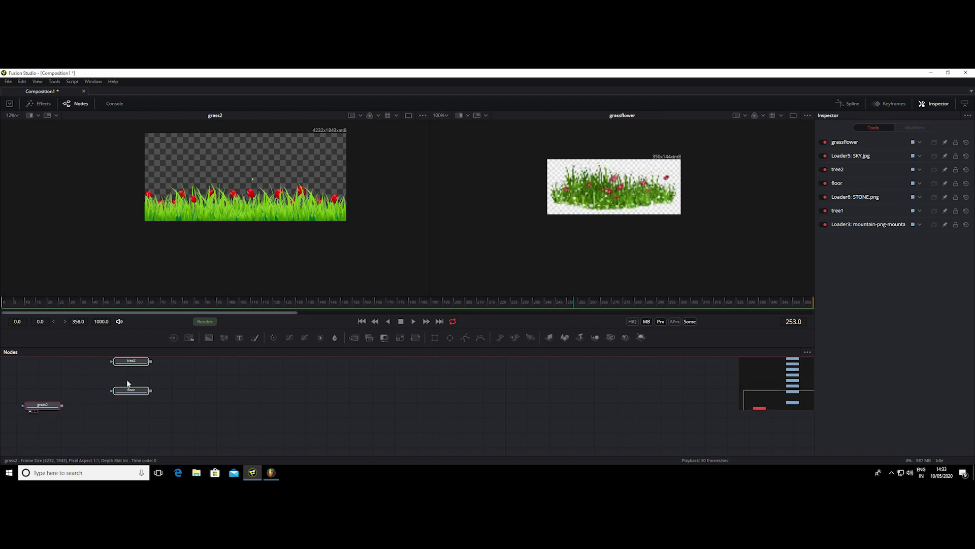
{"action": "left_click_drag", "start_coordinate": [138, 376], "coordinate": [131, 382]}
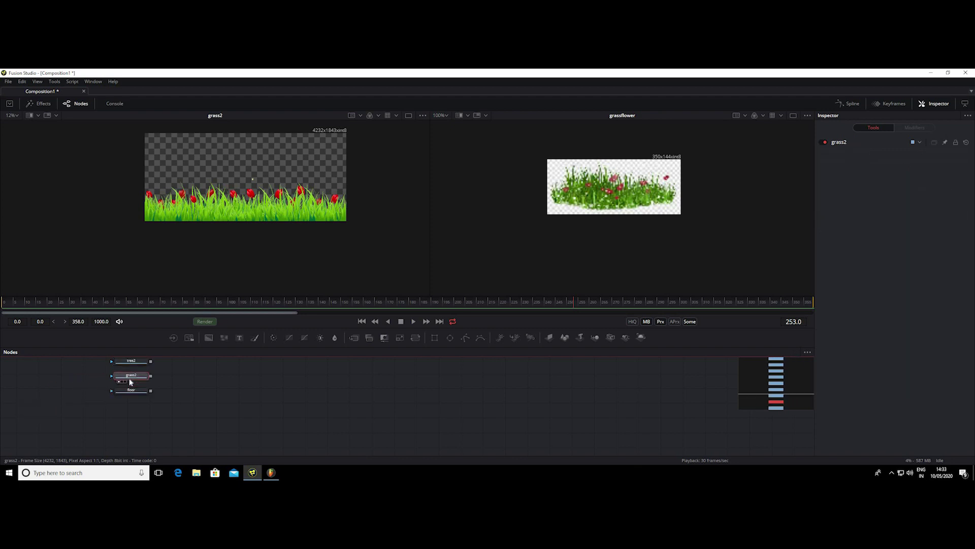
{"action": "key", "text": "ctrl+a"}
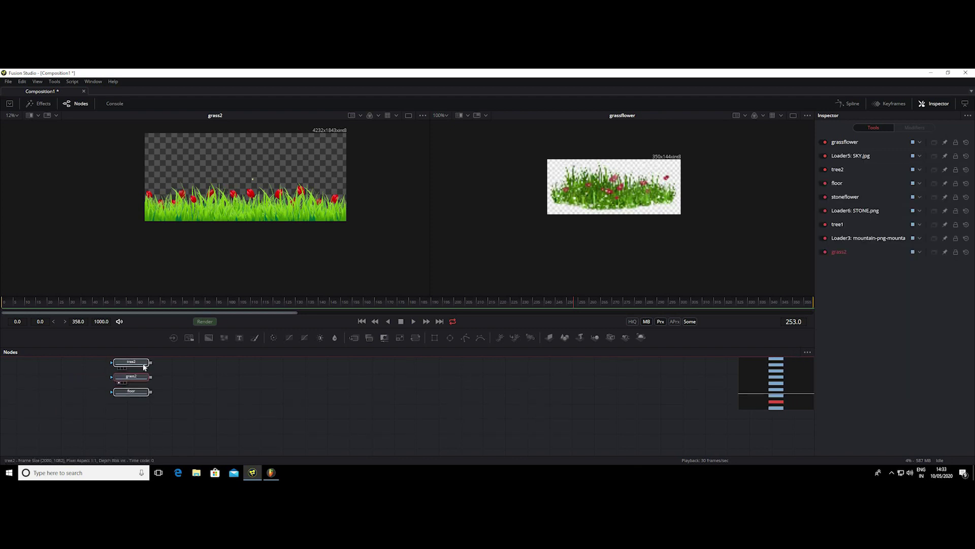
{"action": "left_click_drag", "start_coordinate": [137, 388], "coordinate": [24, 411]}
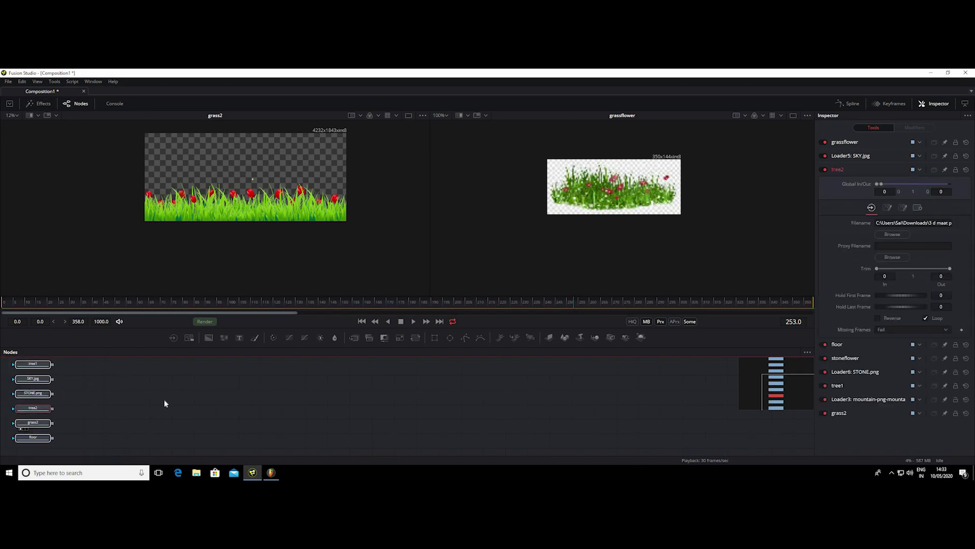
{"action": "scroll", "coordinate": [113, 426], "scroll_direction": "down", "scroll_amount": 3}
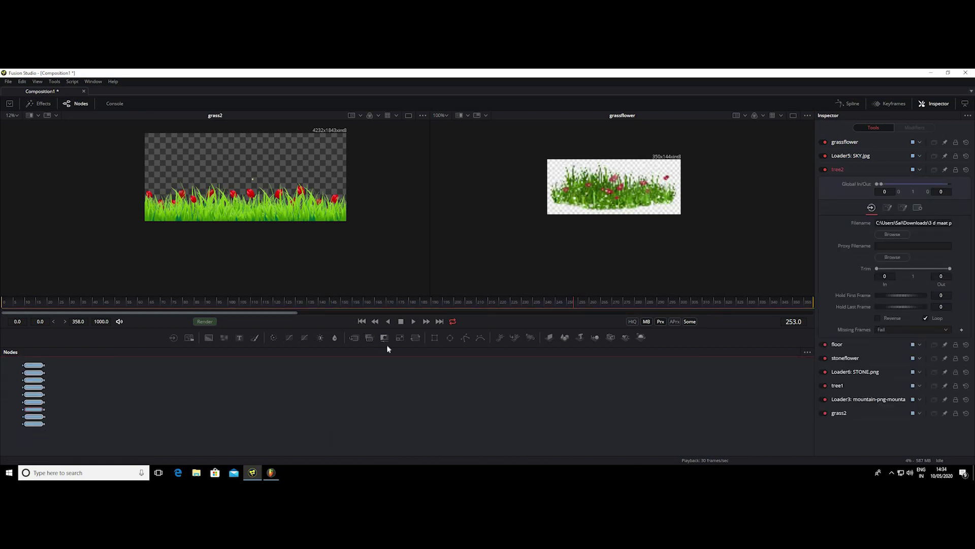
Step: Stack the eight loaders at the lower left and place floor alone at the upper left
{"action": "left_click_drag", "start_coordinate": [388, 348], "coordinate": [391, 202]}
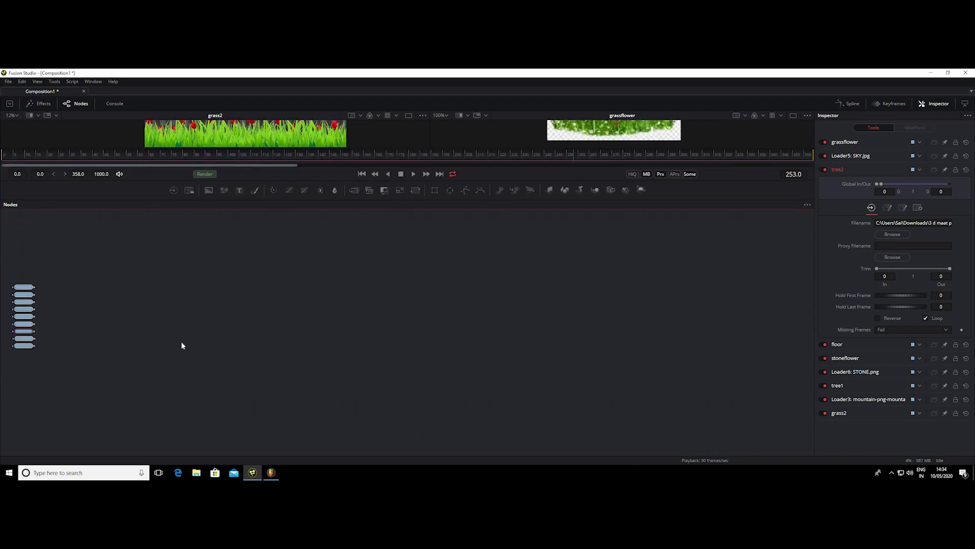
{"action": "scroll", "coordinate": [128, 355], "scroll_direction": "up", "scroll_amount": 1}
{"action": "scroll", "coordinate": [132, 272], "scroll_direction": "down", "scroll_amount": 2}
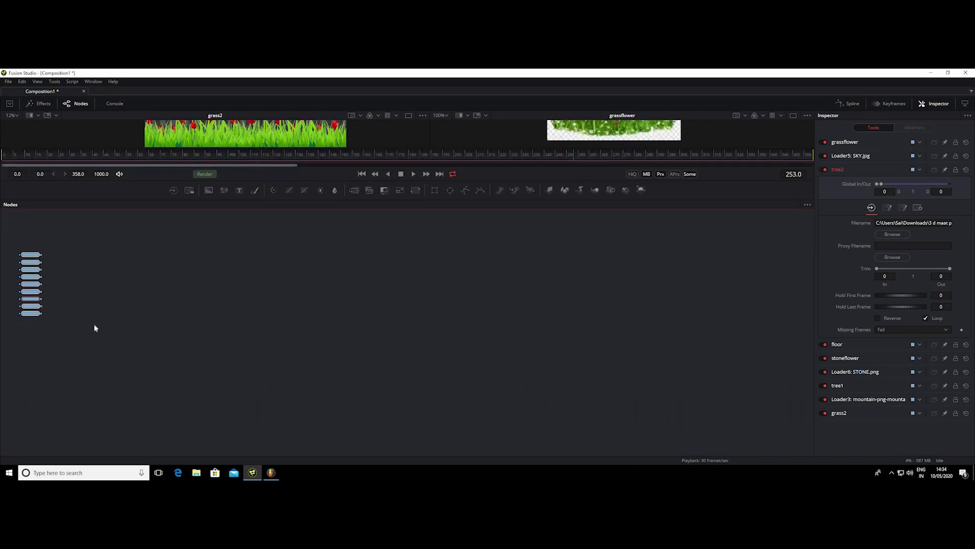
{"action": "scroll", "coordinate": [94, 328], "scroll_direction": "down", "scroll_amount": 3}
{"action": "scroll", "coordinate": [305, 338], "scroll_direction": "left", "scroll_amount": 3}
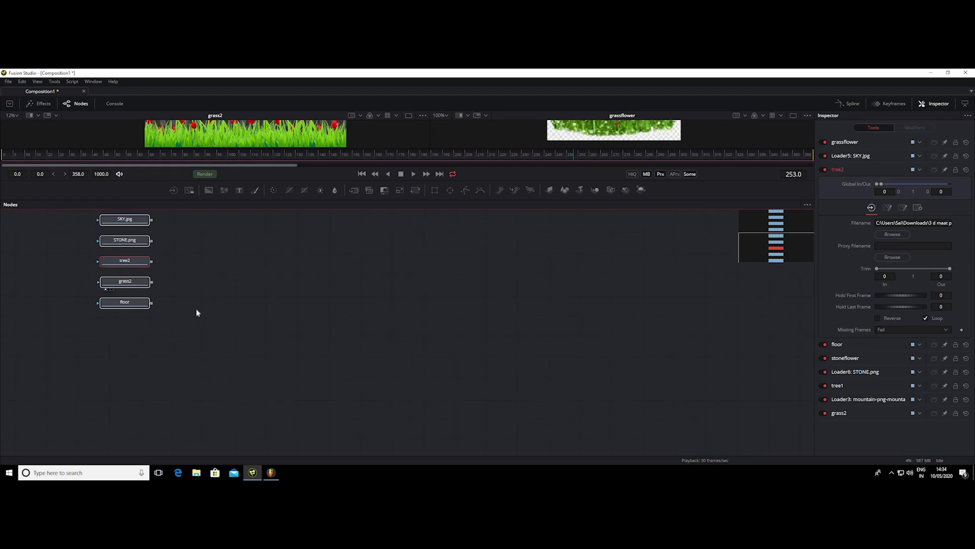
{"action": "left_click_drag", "start_coordinate": [122, 303], "coordinate": [417, 228]}
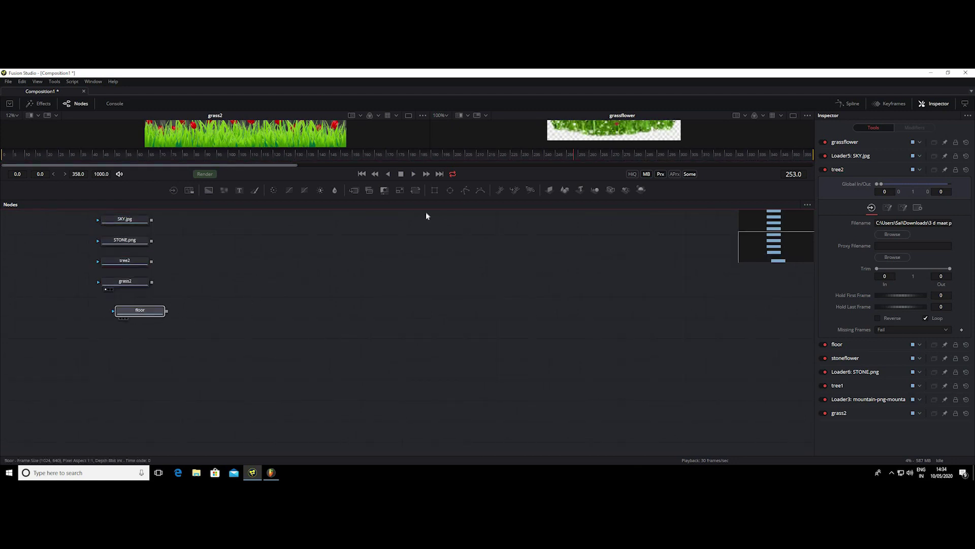
{"action": "scroll", "coordinate": [163, 326], "scroll_direction": "up", "scroll_amount": 3}
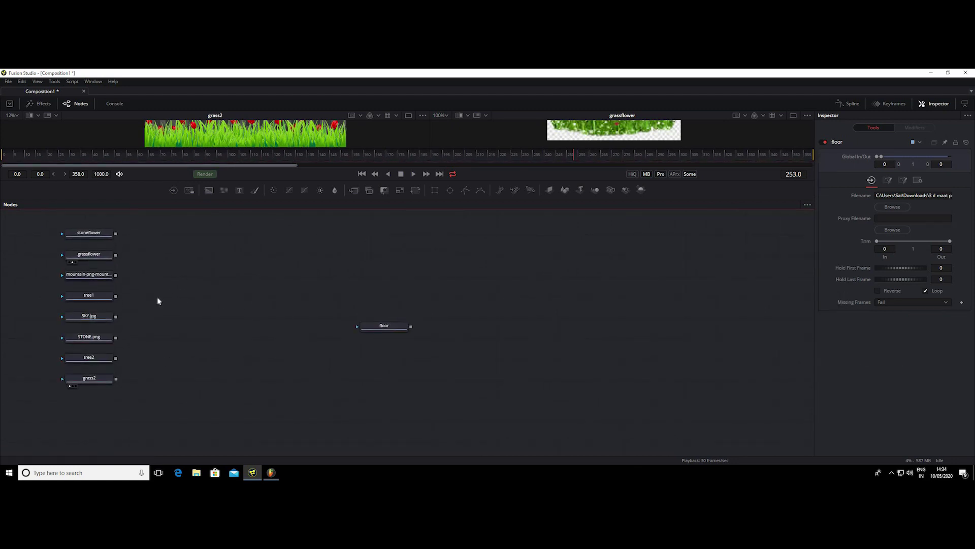
{"action": "left_click_drag", "start_coordinate": [145, 235], "coordinate": [98, 295]}
{"action": "left_click_drag", "start_coordinate": [71, 405], "coordinate": [71, 406]}
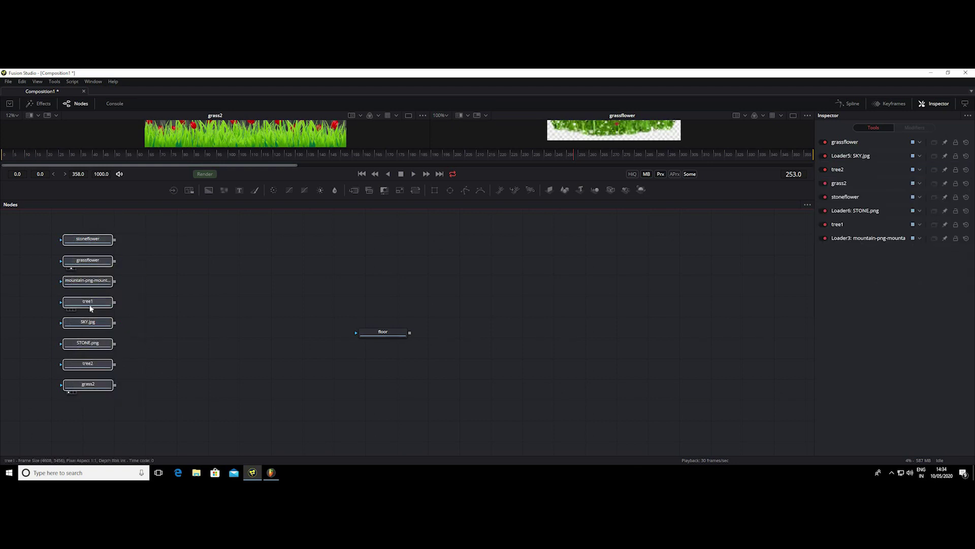
{"action": "mouse_move", "coordinate": [80, 325]}
{"action": "left_mouse_down"}
{"action": "mouse_move", "coordinate": [37, 354]}
{"action": "mouse_move", "coordinate": [33, 372]}
{"action": "left_mouse_up"}
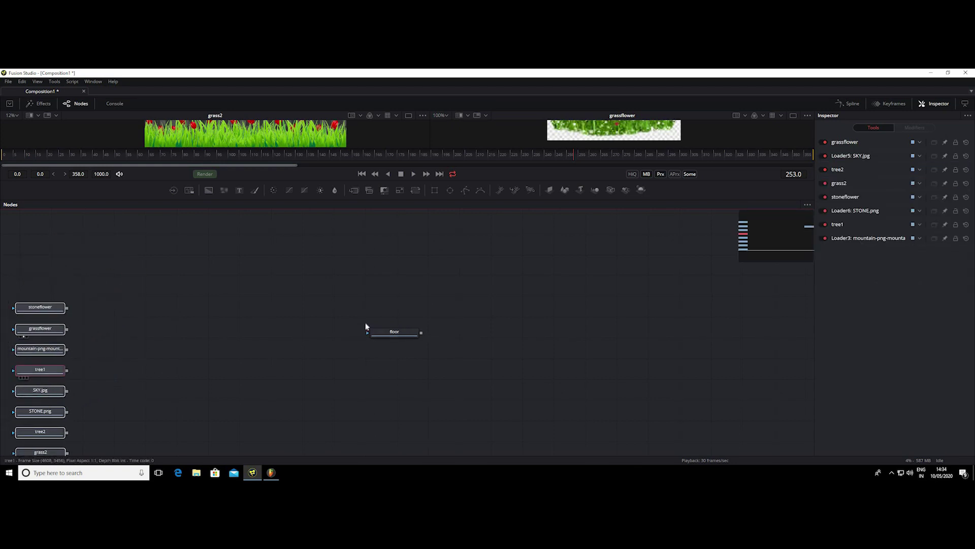
{"action": "left_click_drag", "start_coordinate": [136, 245], "coordinate": [133, 243]}
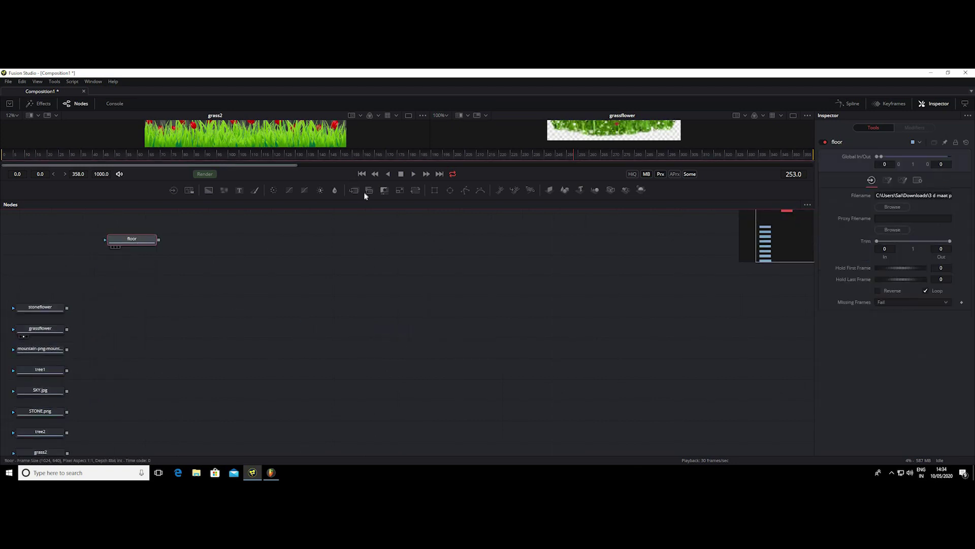
{"action": "left_click_drag", "start_coordinate": [368, 198], "coordinate": [376, 281]}
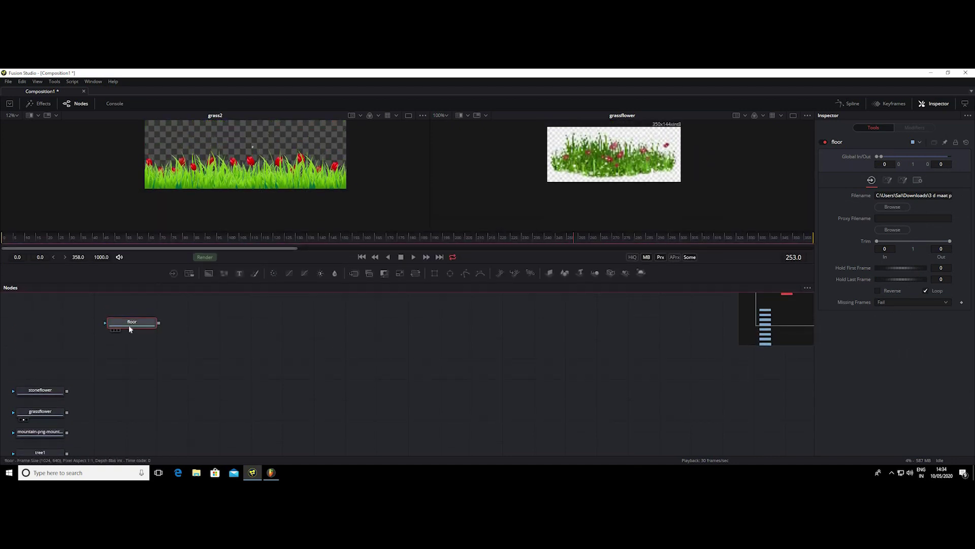
Step: Display the floor loader's 1024×640 green hillside image in the left viewer
{"action": "left_click_drag", "start_coordinate": [131, 327], "coordinate": [243, 153]}
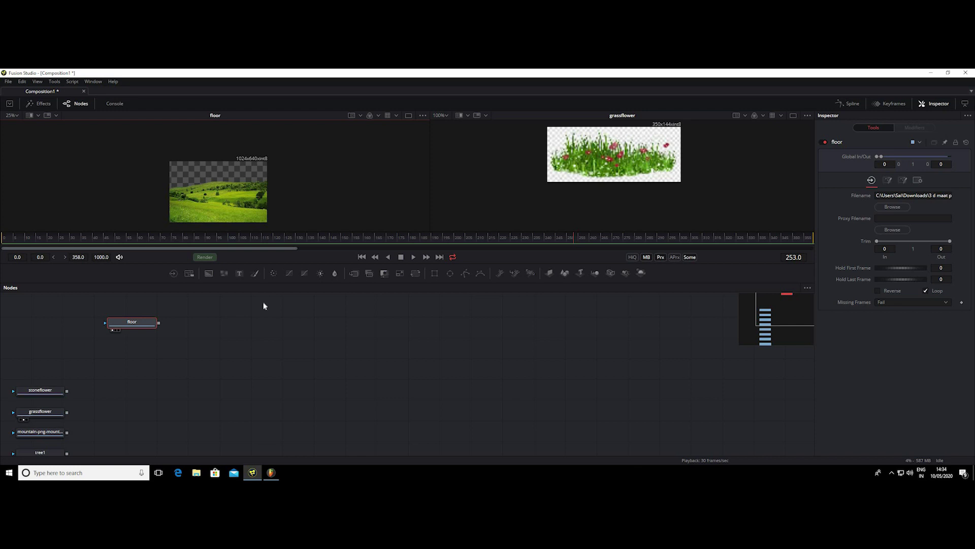
Step: Search 'Resize' in Select Tool and add a 1920×1080 Resize node after the floor loader
{"action": "key", "text": "shift+space"}
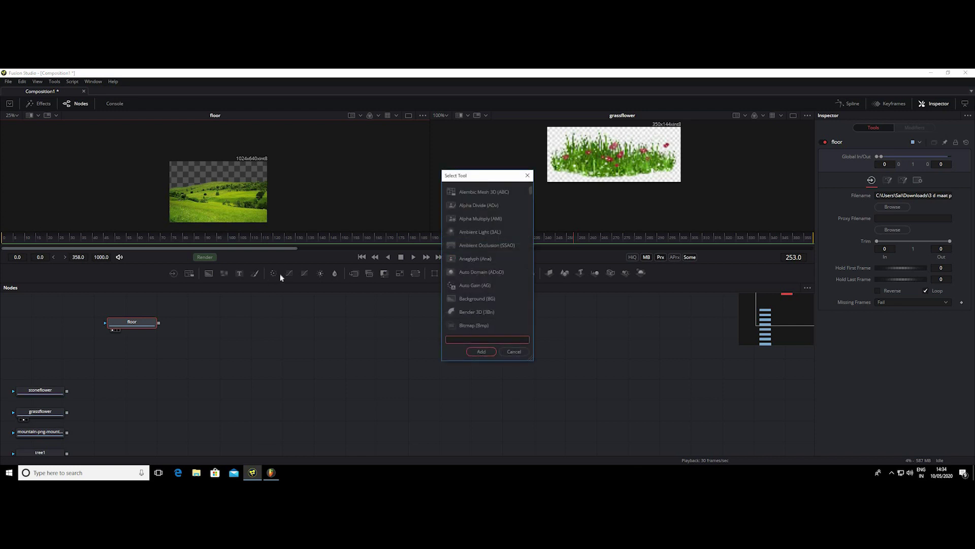
{"action": "type", "text": "rez"}
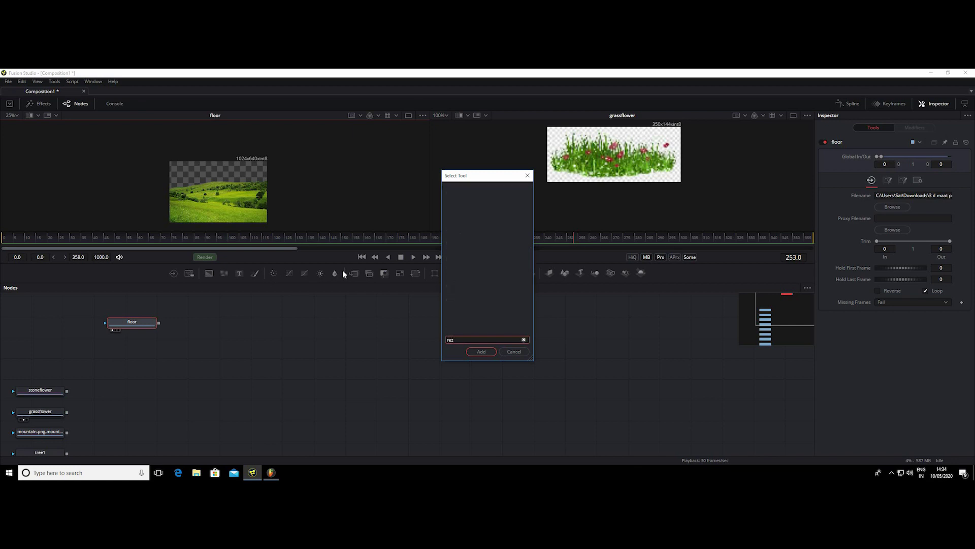
{"action": "key", "text": "BackSpace"}
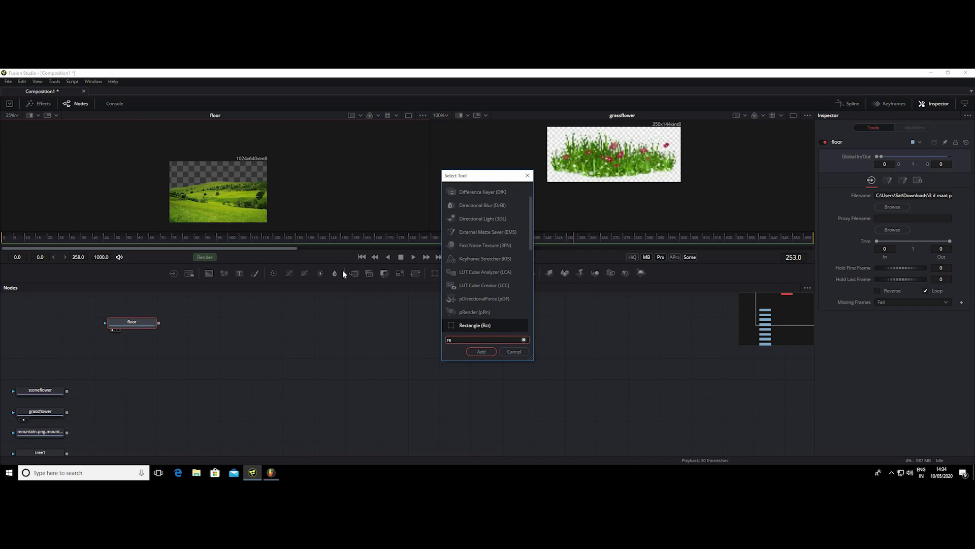
{"action": "type", "text": "z"}
{"action": "key", "text": "BackSpace"}
{"action": "key", "text": "BackSpace"}
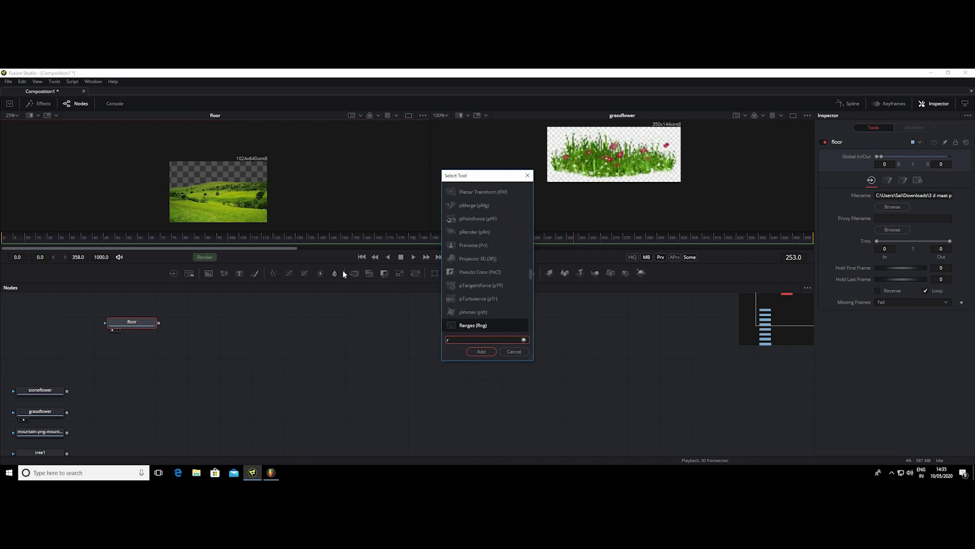
{"action": "type", "text": "e"}
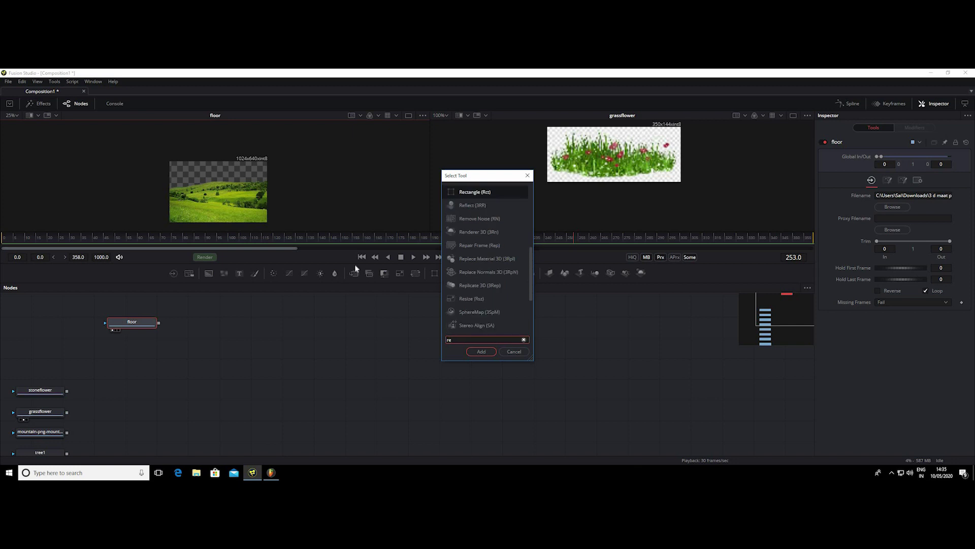
{"action": "scroll", "coordinate": [479, 272], "scroll_direction": "down", "scroll_amount": 1}
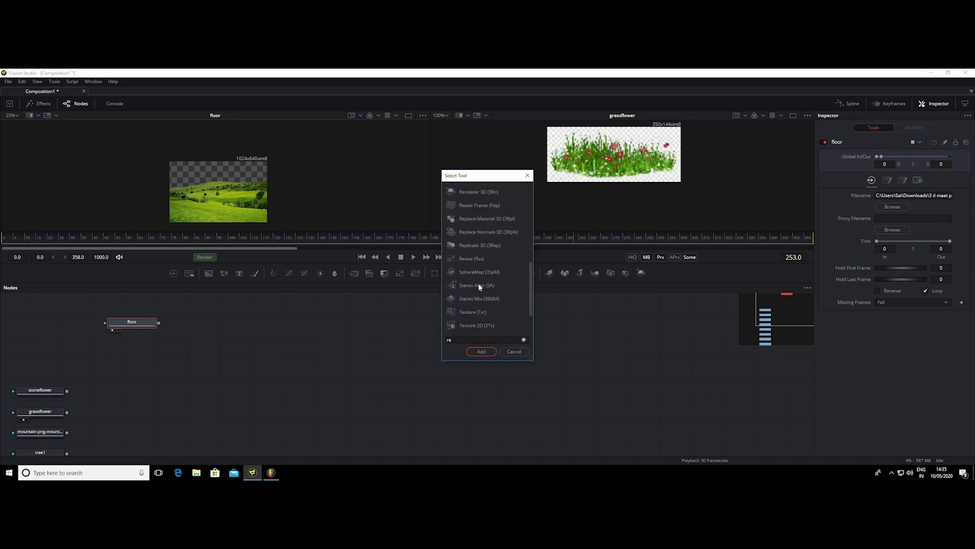
{"action": "type", "text": "size"}
{"action": "left_click", "coordinate": [481, 351]}
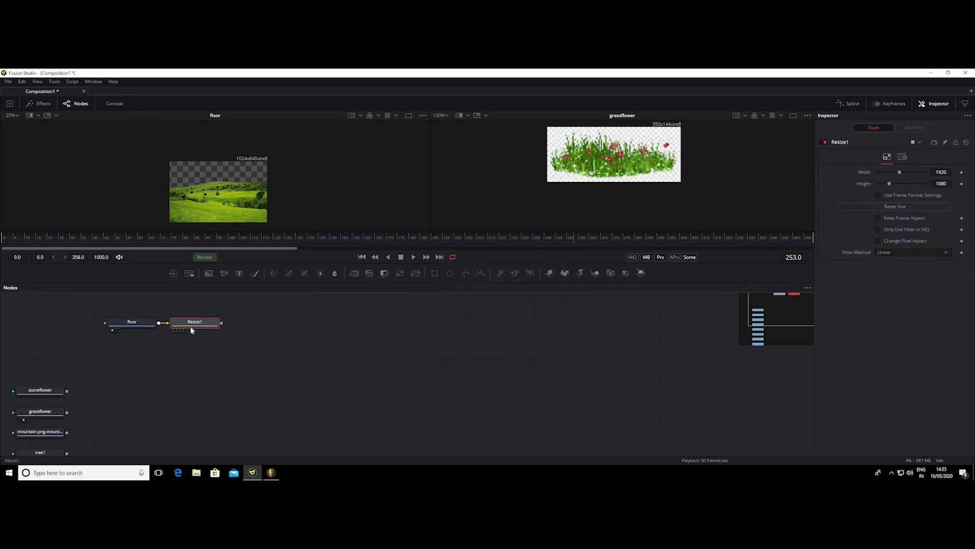
Step: Move Resize1 further right of floor and view its output in the left viewer
{"action": "left_click_drag", "start_coordinate": [191, 330], "coordinate": [235, 335]}
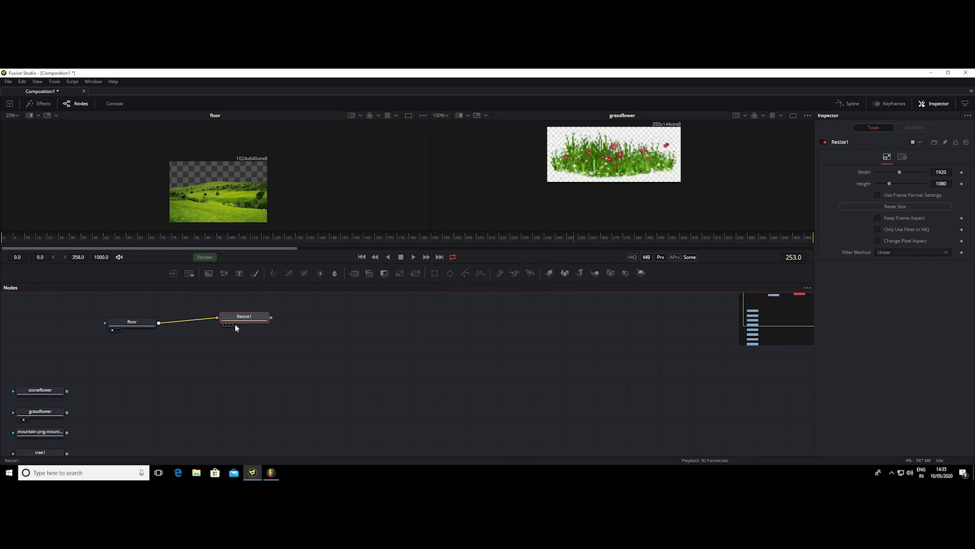
{"action": "left_click", "coordinate": [134, 328]}
{"action": "right_click", "coordinate": [145, 326]}
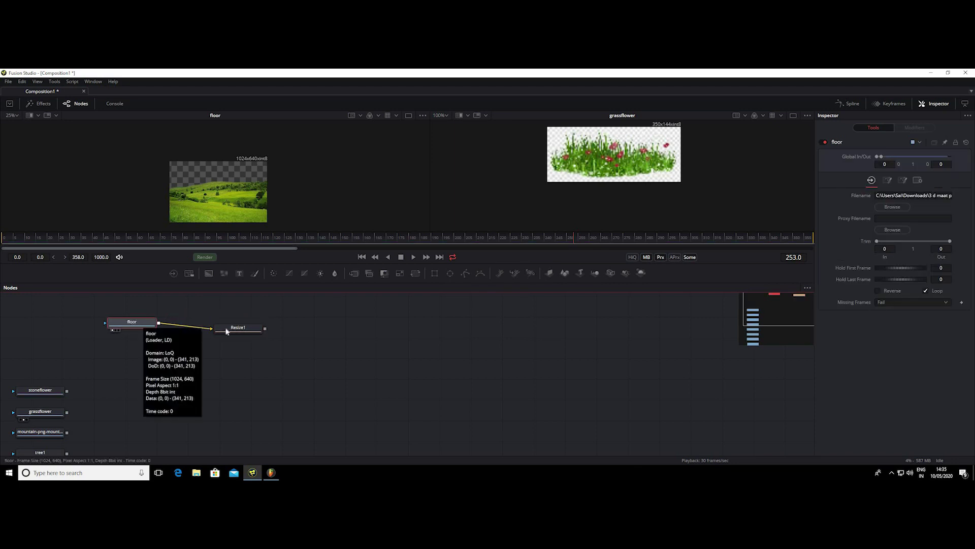
{"action": "left_click", "coordinate": [230, 330]}
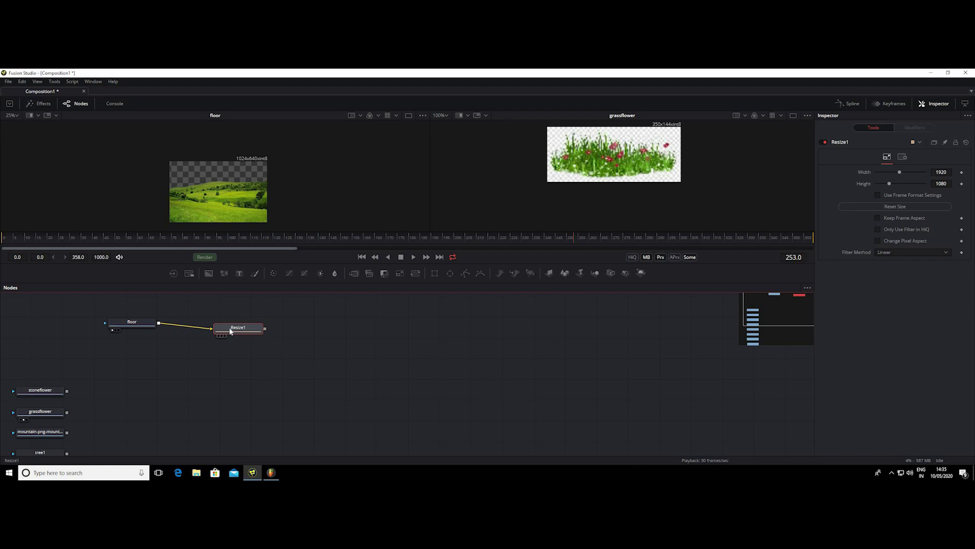
{"action": "key", "text": "1"}
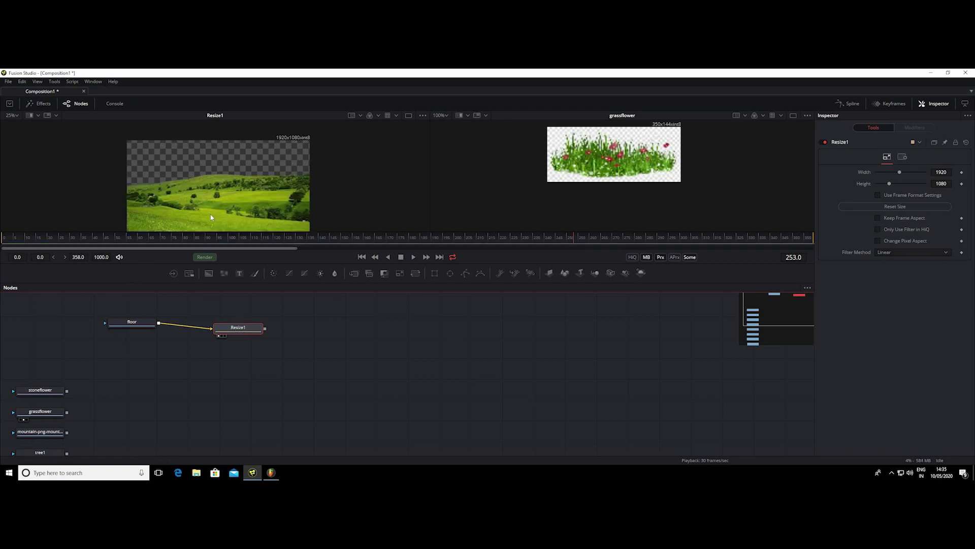
Step: Compare the original 1024x640 floor with Resize1's 1920x1080 output, then shift both nodes left
{"action": "left_click", "coordinate": [136, 325]}
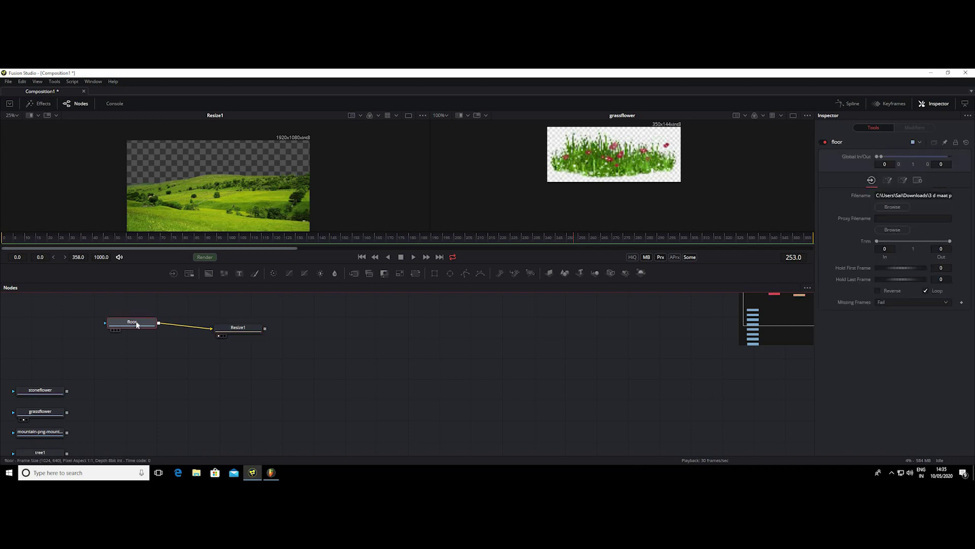
{"action": "left_click_drag", "start_coordinate": [137, 325], "coordinate": [254, 170]}
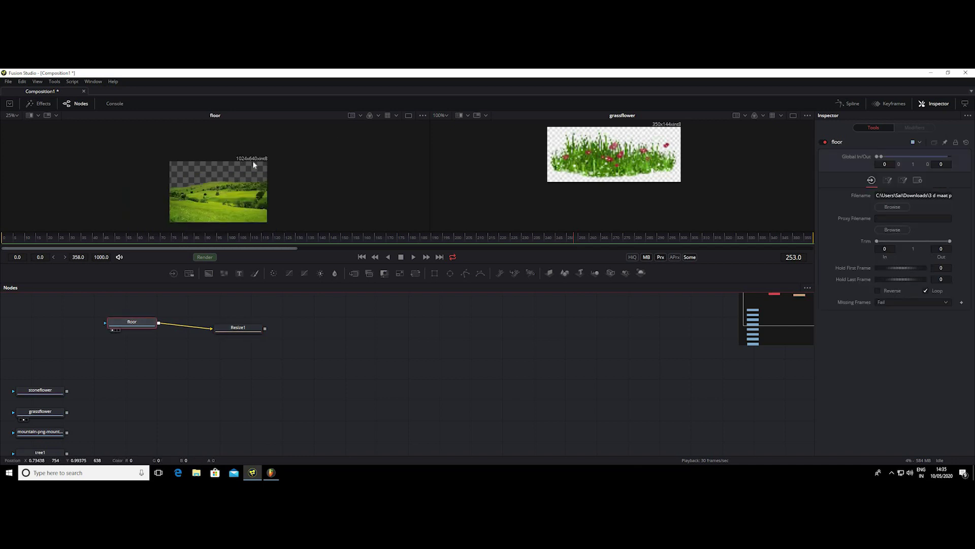
{"action": "scroll", "coordinate": [252, 161], "scroll_direction": "up", "scroll_amount": 3}
{"action": "scroll", "coordinate": [283, 160], "scroll_direction": "up", "scroll_amount": 2}
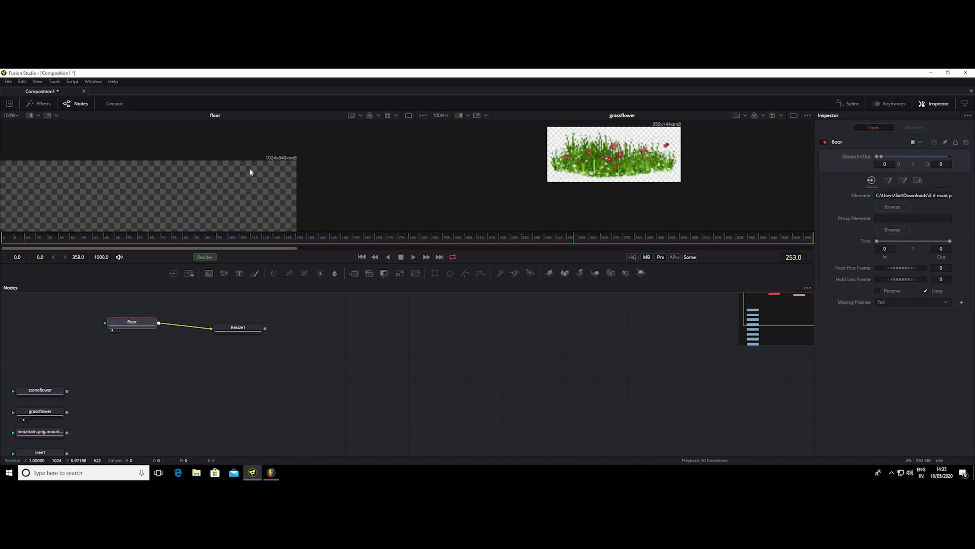
{"action": "left_click", "coordinate": [241, 329]}
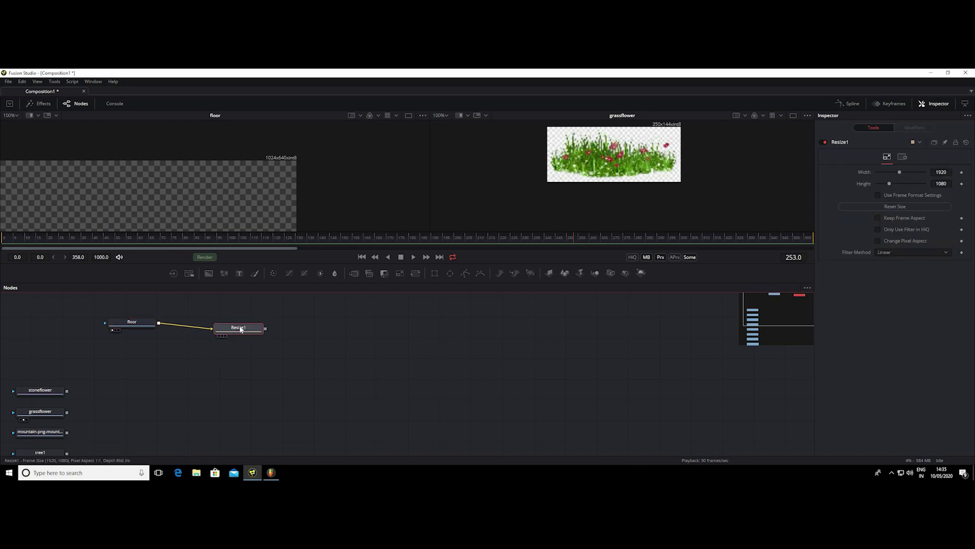
{"action": "left_click_drag", "start_coordinate": [241, 329], "coordinate": [288, 223]}
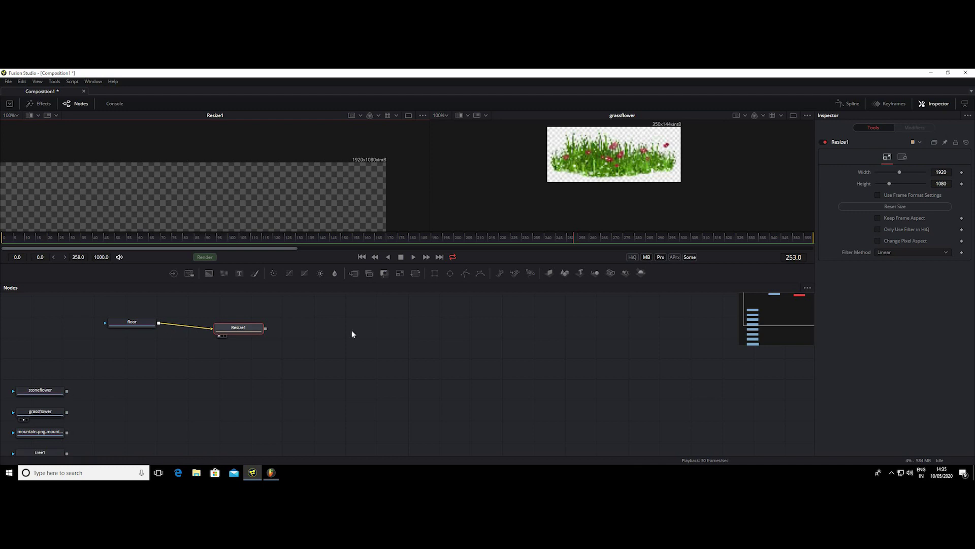
{"action": "left_click_drag", "start_coordinate": [282, 335], "coordinate": [105, 311]}
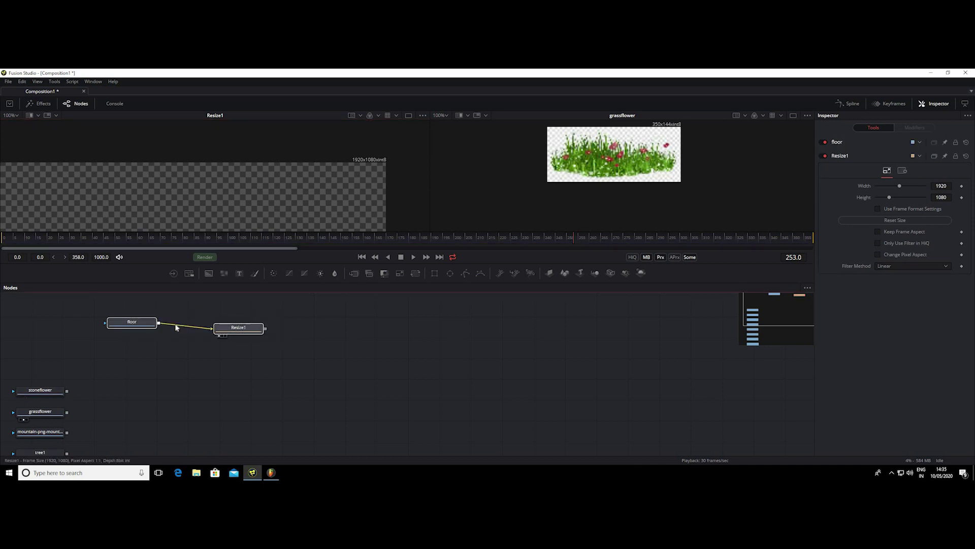
{"action": "mouse_move", "coordinate": [249, 328]}
{"action": "left_mouse_down"}
{"action": "mouse_move", "coordinate": [171, 326]}
{"action": "mouse_move", "coordinate": [175, 315]}
{"action": "left_mouse_up"}
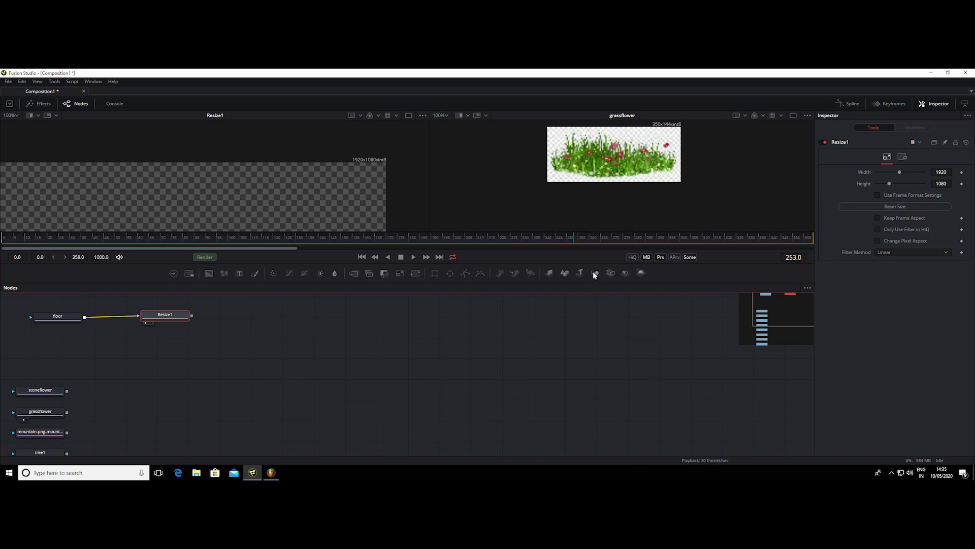
Step: Place an unconnected Merge3D node in the lower node graph, dismissing the Tools 3D menu unused
{"action": "left_click_drag", "start_coordinate": [590, 275], "coordinate": [381, 408]}
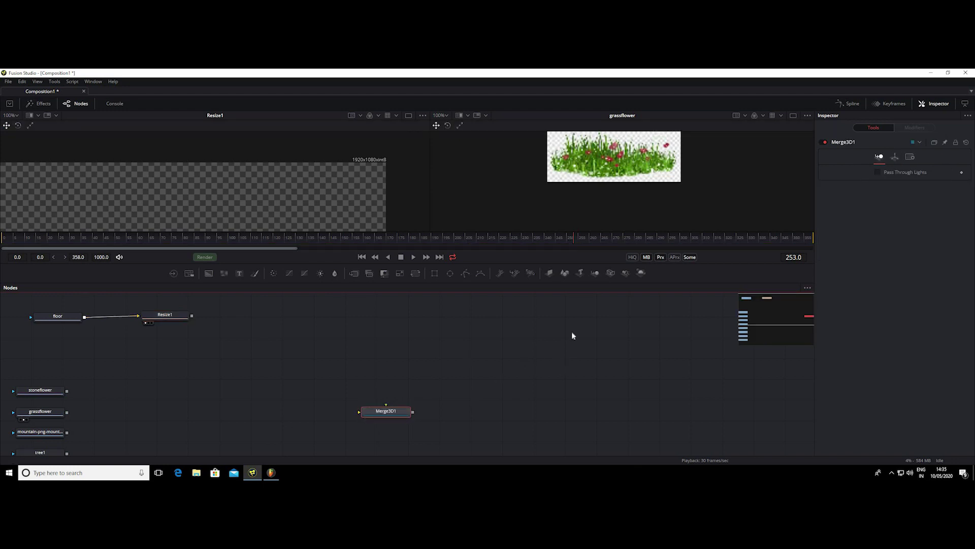
{"action": "left_click", "coordinate": [55, 83]}
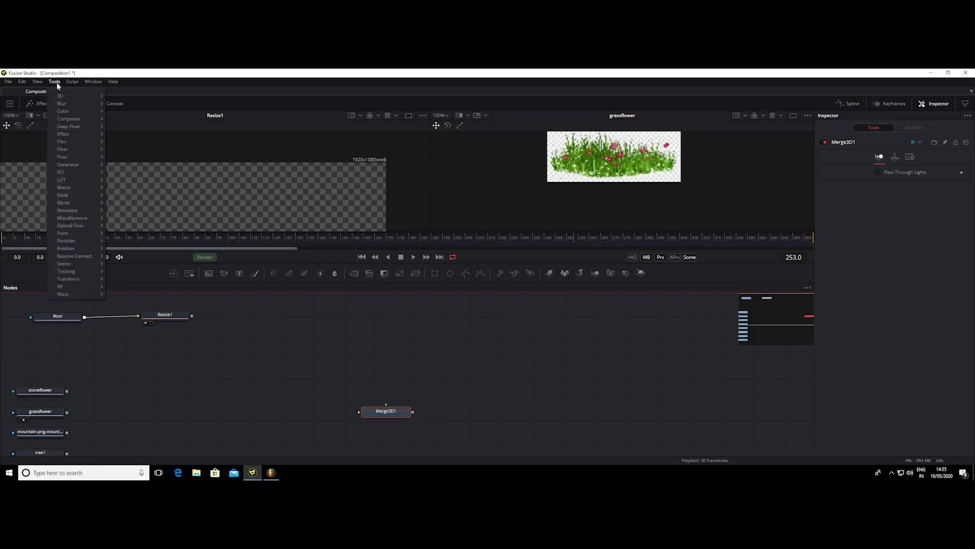
{"action": "mouse_move", "coordinate": [91, 96]}
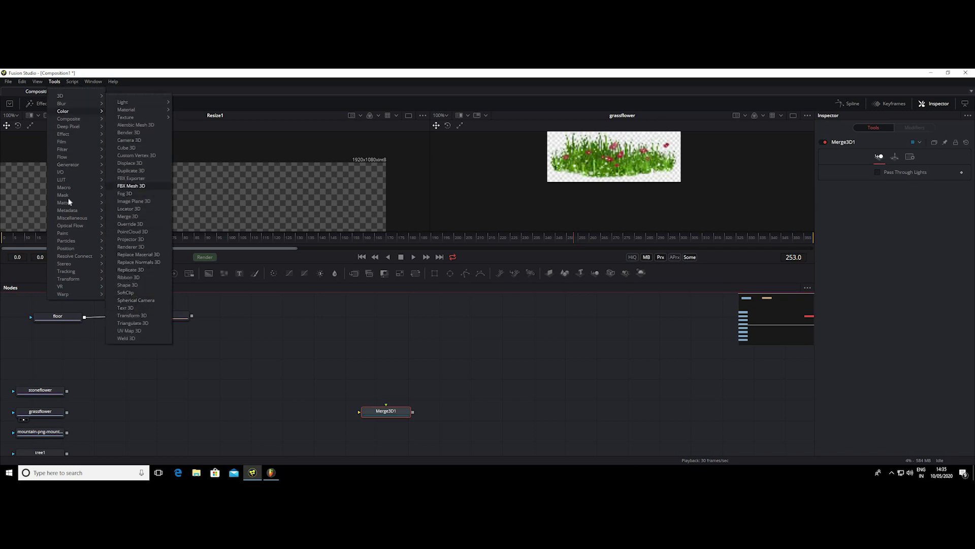
{"action": "left_click", "coordinate": [382, 450]}
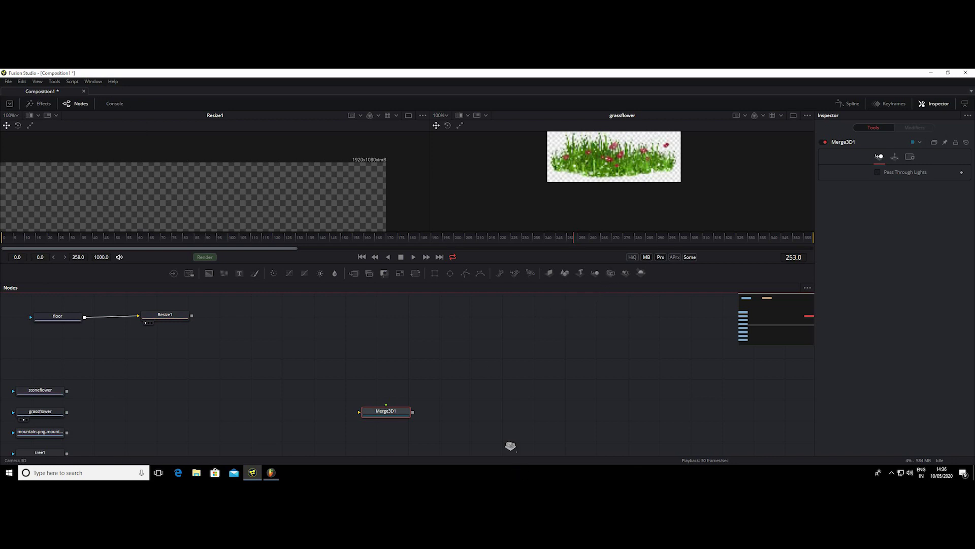
Step: Add a Camera3D node beside Merge3D1 and position it below-left
{"action": "mouse_move", "coordinate": [610, 273]}
{"action": "left_mouse_down"}
{"action": "mouse_move", "coordinate": [508, 402]}
{"action": "mouse_move", "coordinate": [622, 383]}
{"action": "left_mouse_up"}
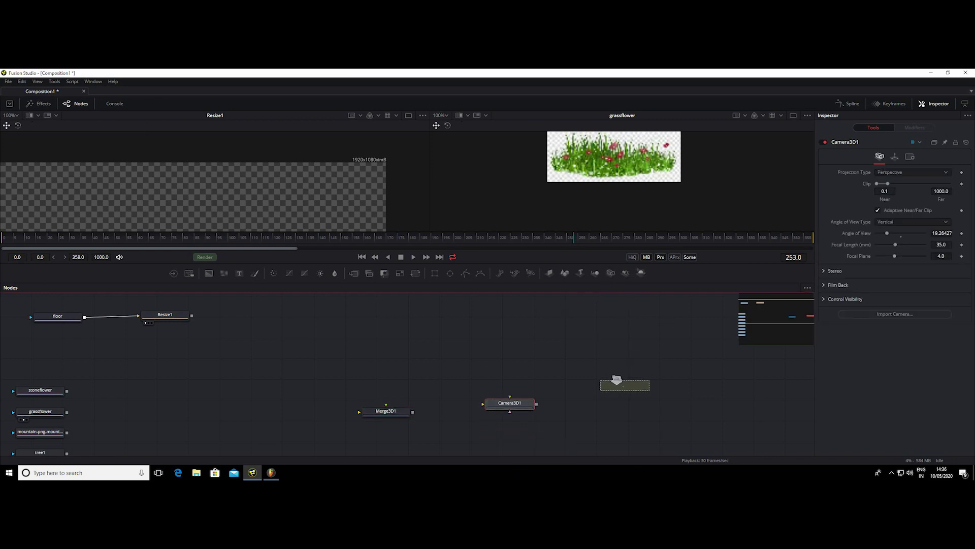
{"action": "mouse_move", "coordinate": [325, 376]}
{"action": "left_mouse_down"}
{"action": "mouse_move", "coordinate": [542, 406]}
{"action": "mouse_move", "coordinate": [468, 387]}
{"action": "left_mouse_up"}
{"action": "left_click", "coordinate": [502, 354]}
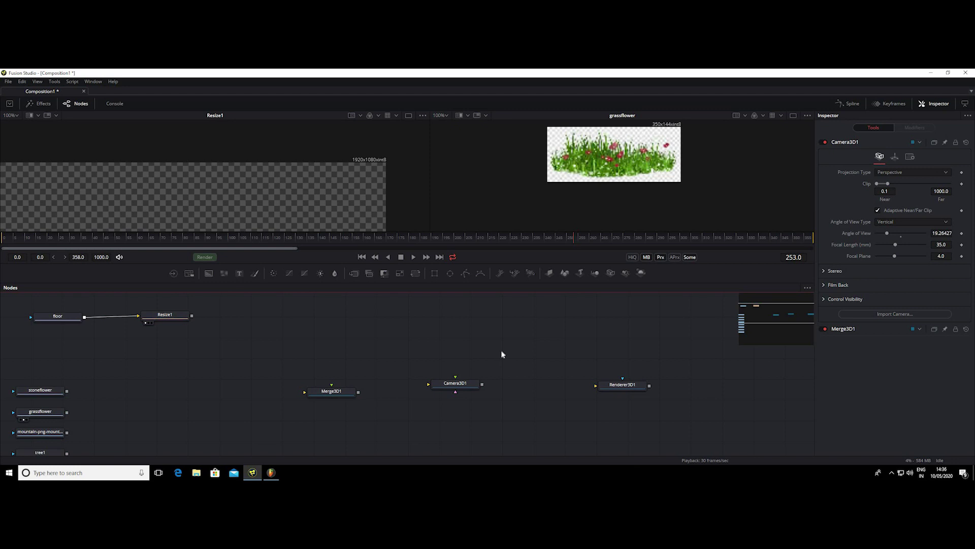
{"action": "mouse_move", "coordinate": [462, 387]}
{"action": "left_mouse_down"}
{"action": "mouse_move", "coordinate": [439, 414]}
{"action": "mouse_move", "coordinate": [422, 329]}
{"action": "mouse_move", "coordinate": [325, 393]}
{"action": "left_mouse_up"}
{"action": "left_click_drag", "start_coordinate": [437, 414], "coordinate": [433, 423]}
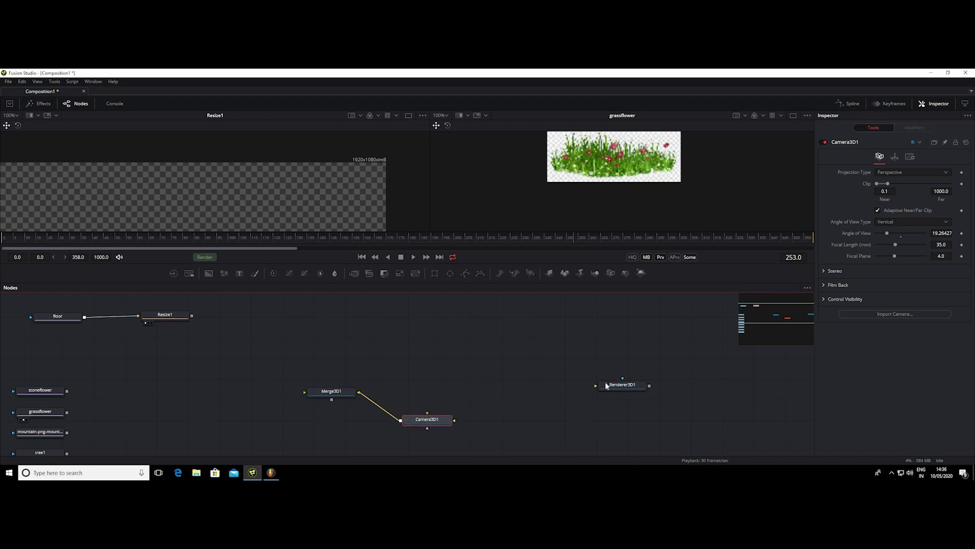
Step: Connect Merge3D1's output into Renderer3D1 and move Renderer3D1 further right
{"action": "mouse_move", "coordinate": [598, 385]}
{"action": "left_mouse_down"}
{"action": "mouse_move", "coordinate": [357, 398]}
{"action": "mouse_move", "coordinate": [363, 390]}
{"action": "left_mouse_up"}
{"action": "left_click_drag", "start_coordinate": [427, 428], "coordinate": [390, 440]}
{"action": "left_click_drag", "start_coordinate": [413, 352], "coordinate": [413, 343]}
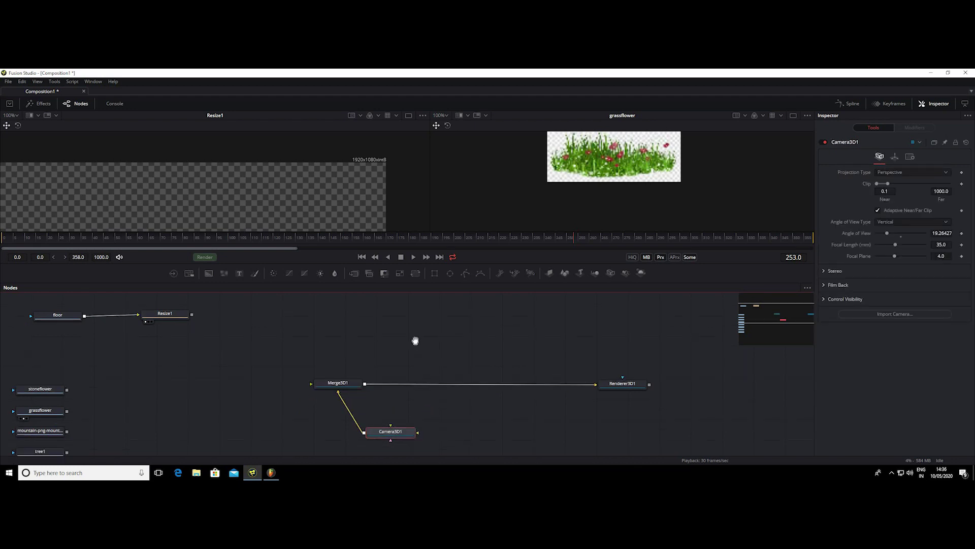
{"action": "scroll", "coordinate": [445, 356], "scroll_direction": "down", "scroll_amount": 5}
{"action": "left_click", "coordinate": [501, 364]}
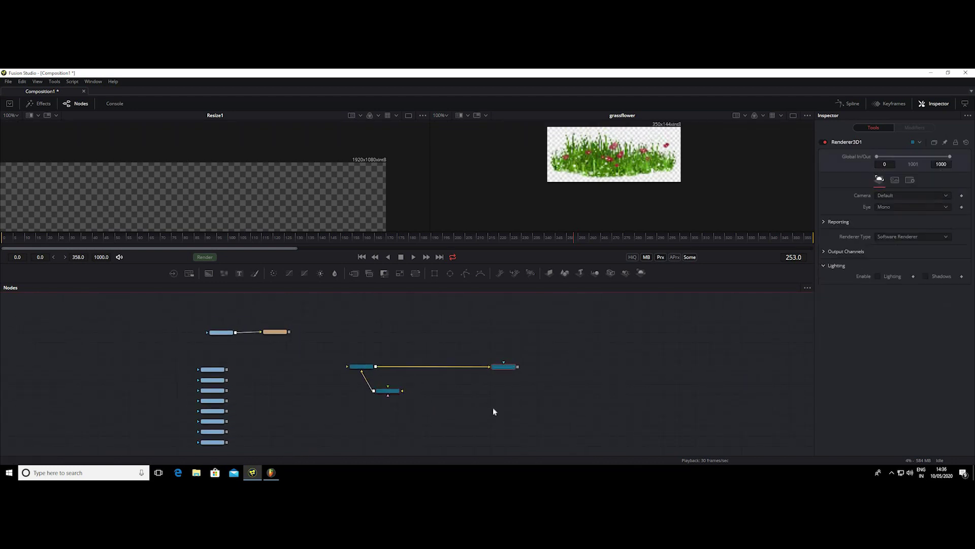
{"action": "scroll", "coordinate": [497, 390], "scroll_direction": "up", "scroll_amount": 5}
{"action": "scroll", "coordinate": [505, 366], "scroll_direction": "up", "scroll_amount": 2}
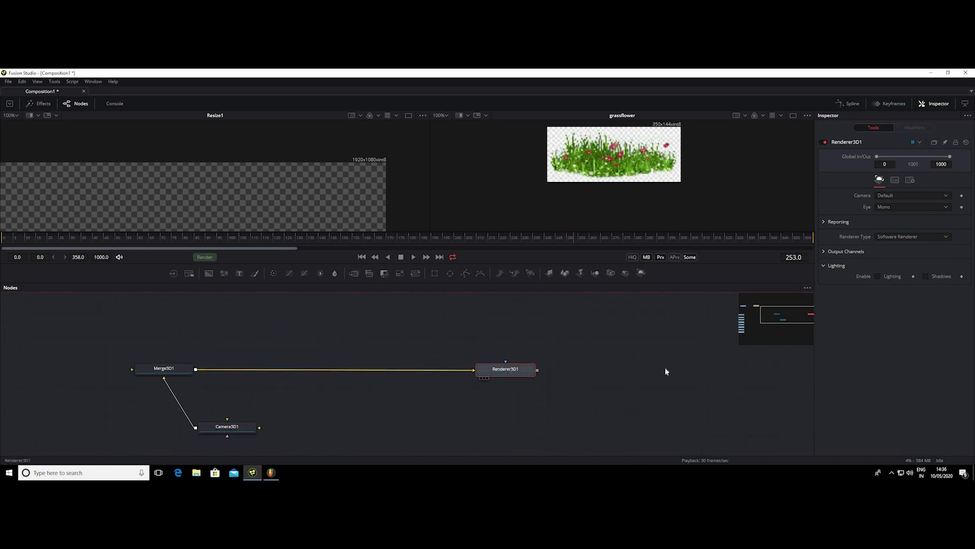
{"action": "left_click_drag", "start_coordinate": [510, 373], "coordinate": [738, 388]}
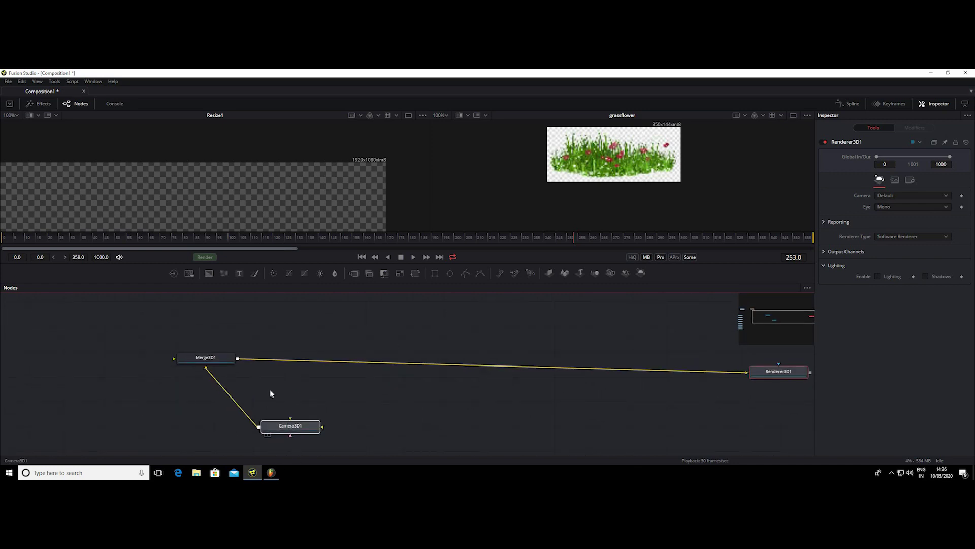
Step: Move Merge3D1 and Camera3D1 down-right and bring the loader nodes into view
{"action": "left_click_drag", "start_coordinate": [275, 419], "coordinate": [307, 430]}
{"action": "mouse_move", "coordinate": [219, 360]}
{"action": "left_mouse_down"}
{"action": "mouse_move", "coordinate": [249, 382]}
{"action": "mouse_move", "coordinate": [430, 282]}
{"action": "left_mouse_up"}
{"action": "mouse_move", "coordinate": [296, 376]}
{"action": "left_mouse_down"}
{"action": "mouse_move", "coordinate": [376, 323]}
{"action": "mouse_move", "coordinate": [343, 337]}
{"action": "left_mouse_up"}
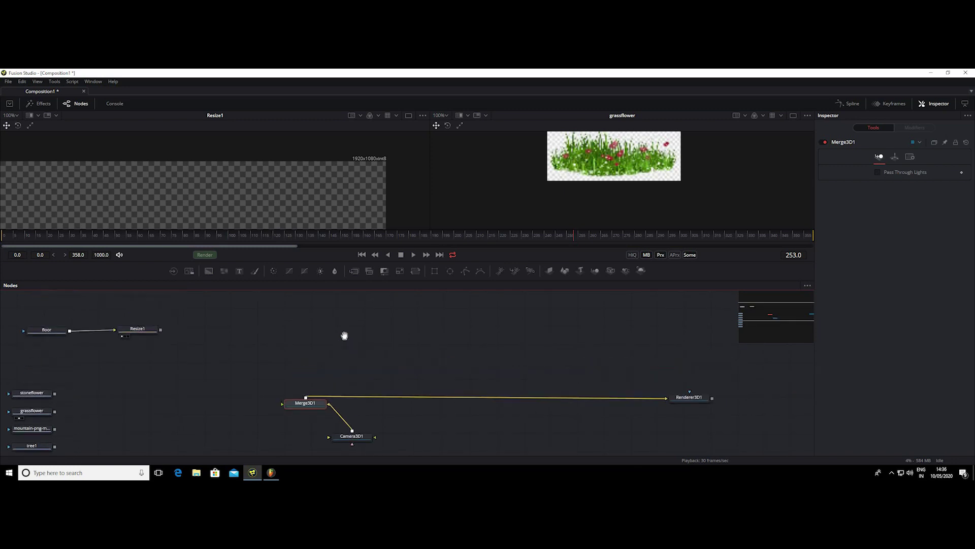
Step: Add a ColorCorrector1 node connected after Resize1
{"action": "left_click", "coordinate": [107, 308]}
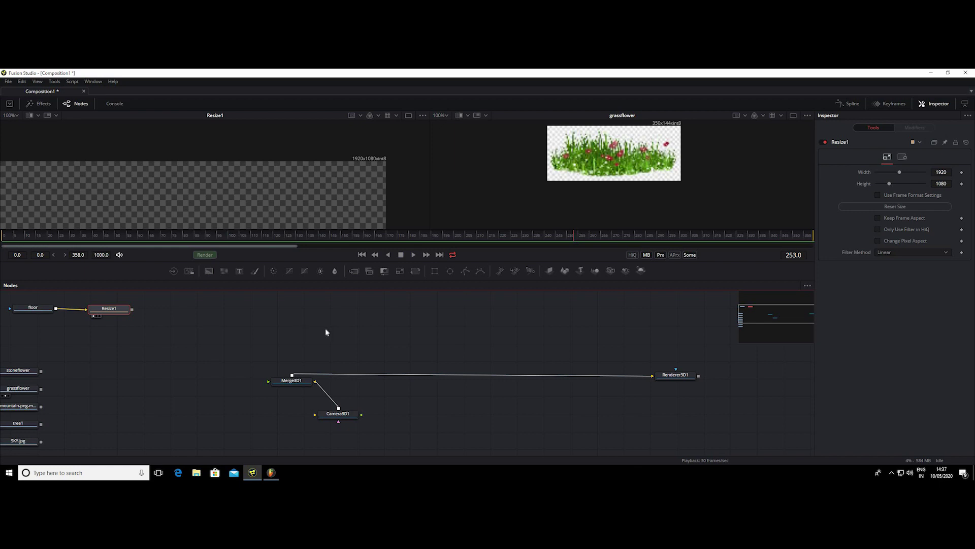
{"action": "left_click_drag", "start_coordinate": [274, 269], "coordinate": [208, 312]}
{"action": "left_click_drag", "start_coordinate": [131, 310], "coordinate": [205, 318]}
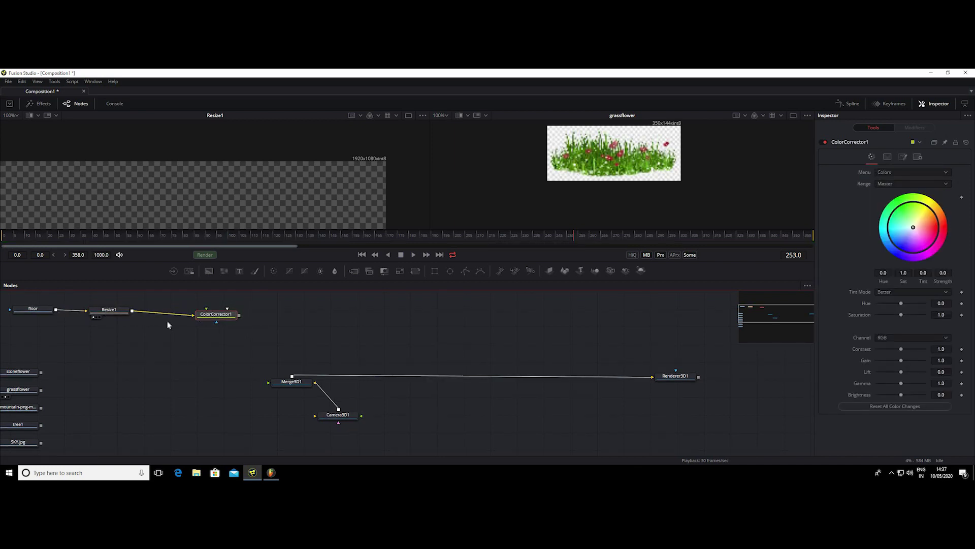
Step: Align the floor, Resize1, ColorCorrector1 chain and move it up-left
{"action": "mouse_move", "coordinate": [30, 302]}
{"action": "left_mouse_down"}
{"action": "mouse_move", "coordinate": [219, 319]}
{"action": "mouse_move", "coordinate": [163, 309]}
{"action": "left_mouse_up"}
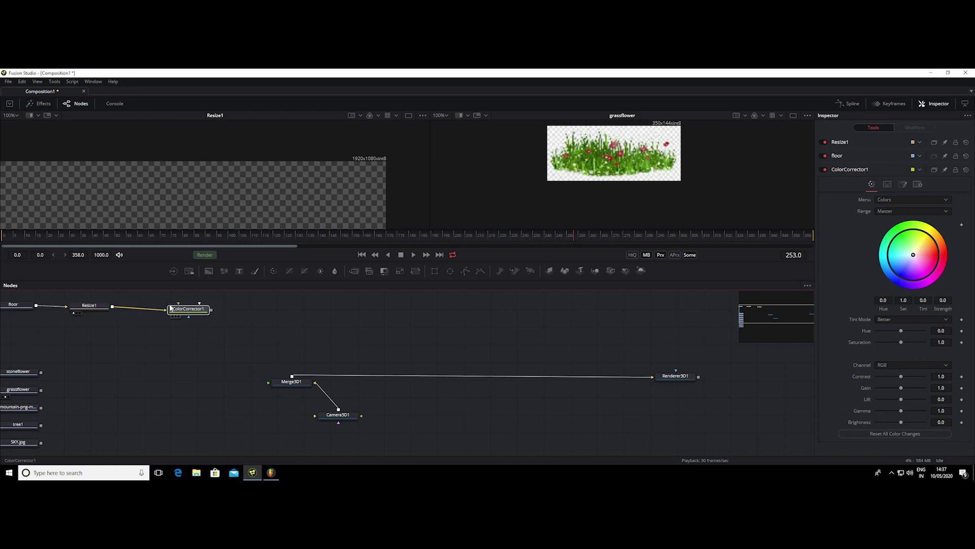
{"action": "left_click", "coordinate": [206, 366]}
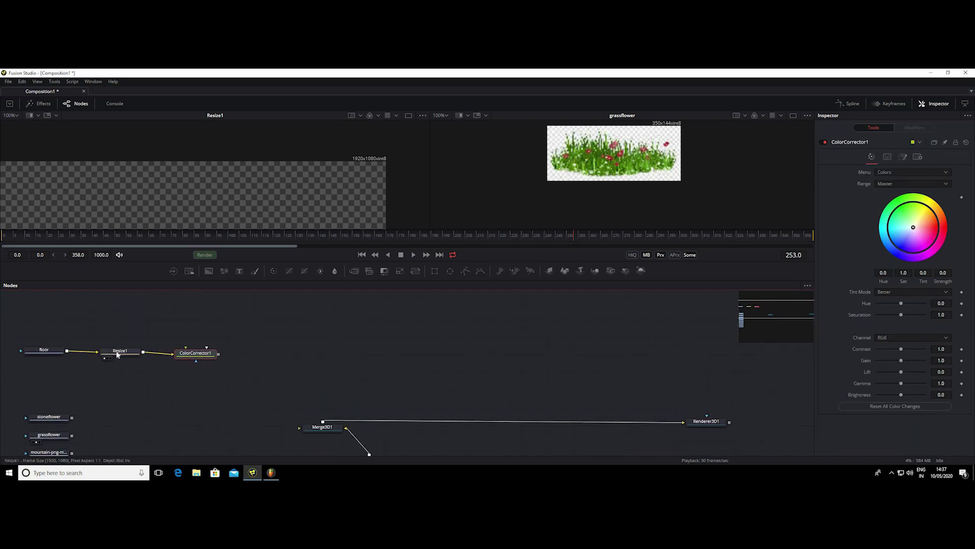
{"action": "left_click_drag", "start_coordinate": [188, 356], "coordinate": [172, 352]}
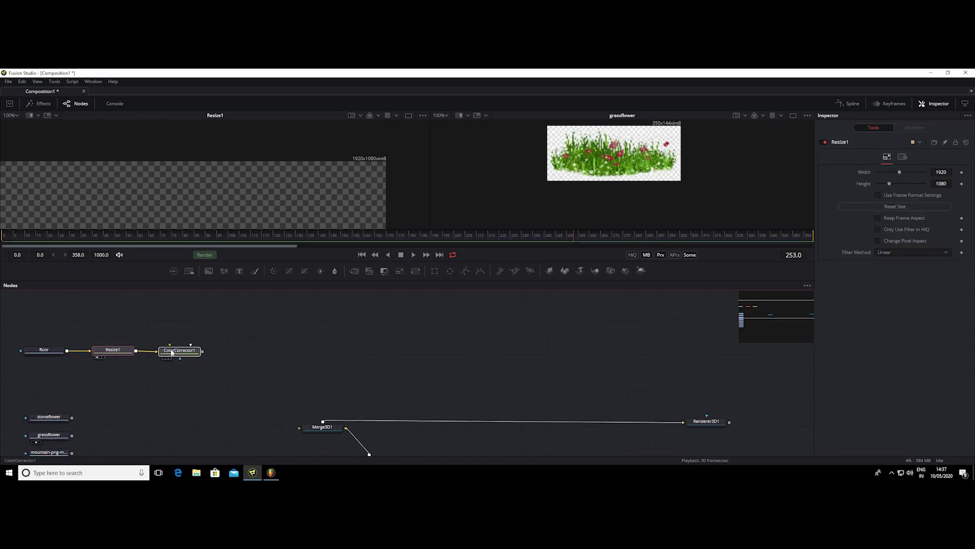
{"action": "left_click", "coordinate": [171, 351]}
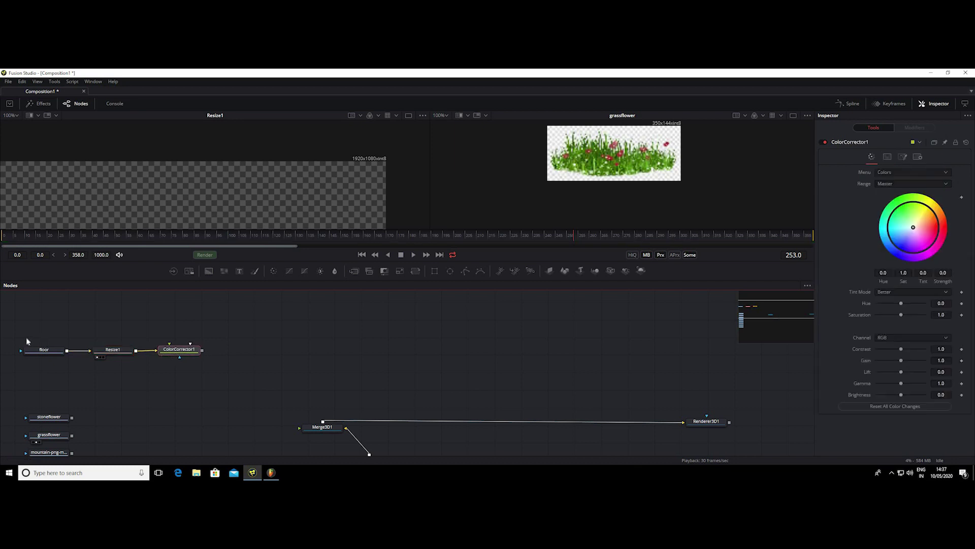
{"action": "mouse_move", "coordinate": [18, 333]}
{"action": "left_mouse_down"}
{"action": "mouse_move", "coordinate": [147, 368]}
{"action": "mouse_move", "coordinate": [158, 320]}
{"action": "left_mouse_up"}
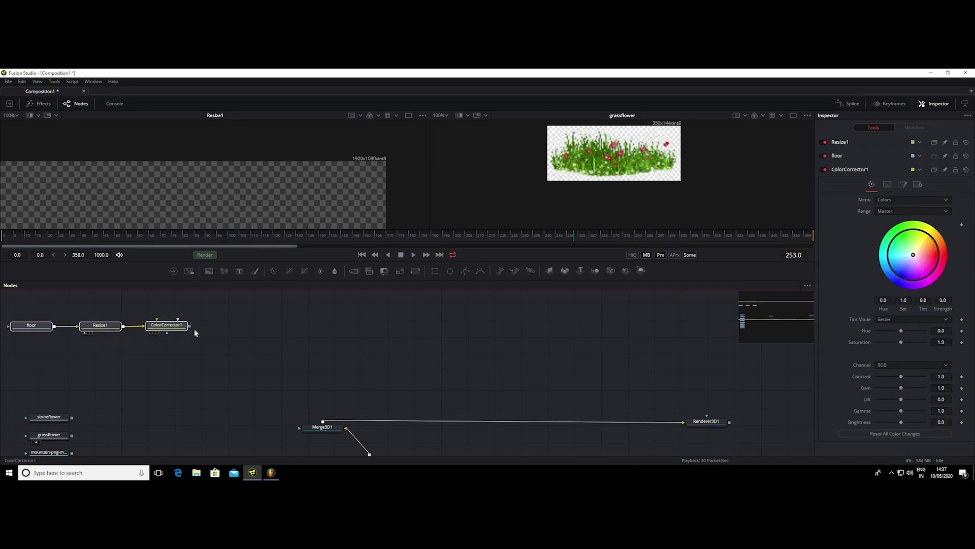
{"action": "left_click_drag", "start_coordinate": [345, 303], "coordinate": [333, 262]}
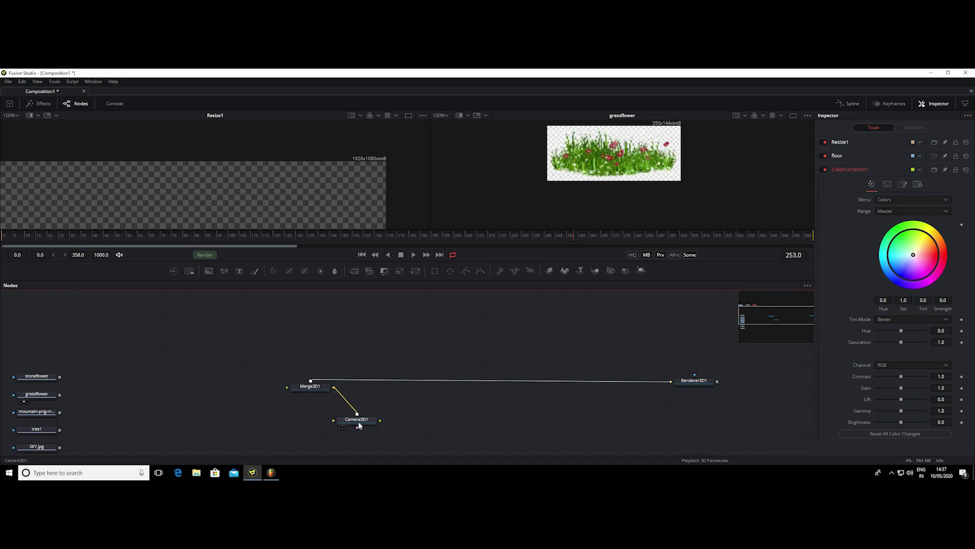
Step: Show Camera3D1's 3D scene in the left viewer and enlarge the viewers
{"action": "left_click", "coordinate": [358, 422]}
{"action": "left_click_drag", "start_coordinate": [357, 423], "coordinate": [301, 165]}
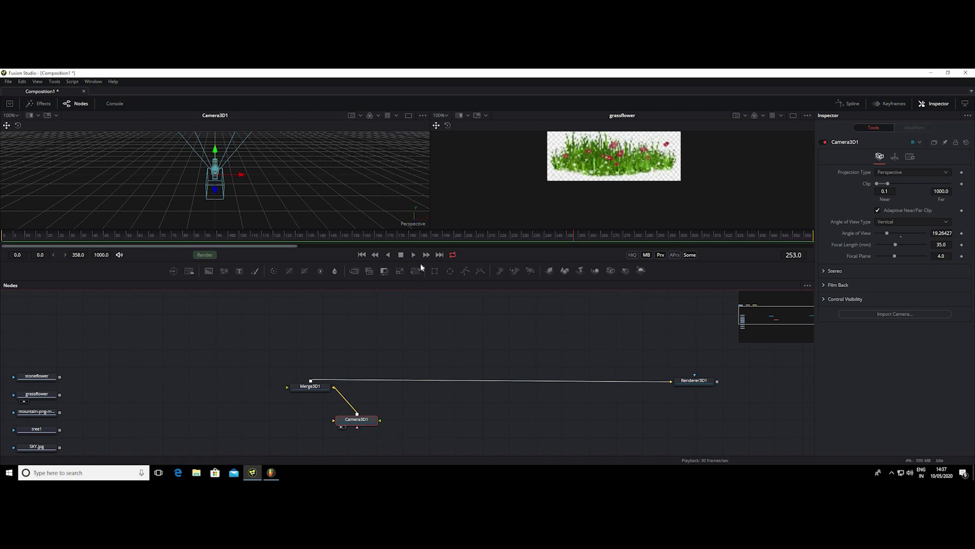
{"action": "scroll", "coordinate": [403, 356], "scroll_direction": "down", "scroll_amount": 5}
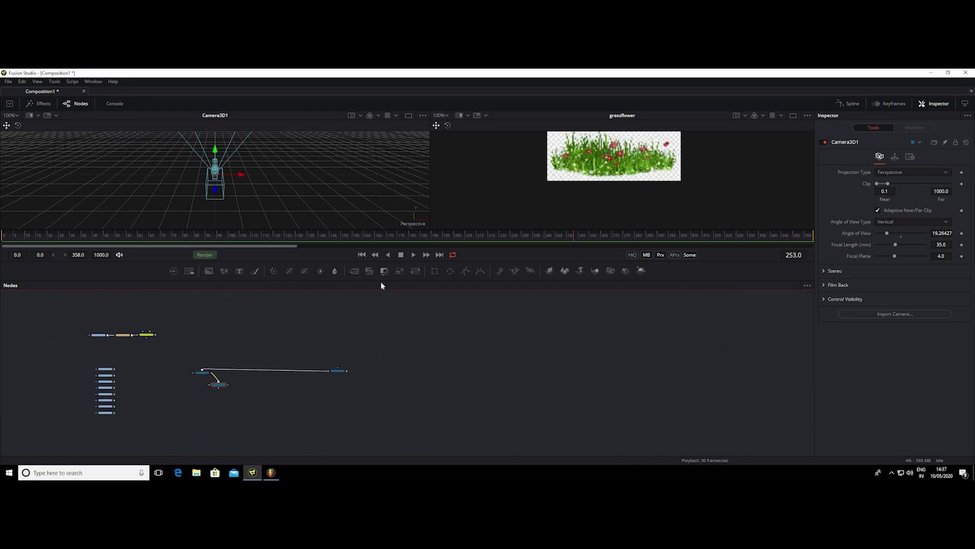
{"action": "left_click_drag", "start_coordinate": [382, 280], "coordinate": [492, 391]}
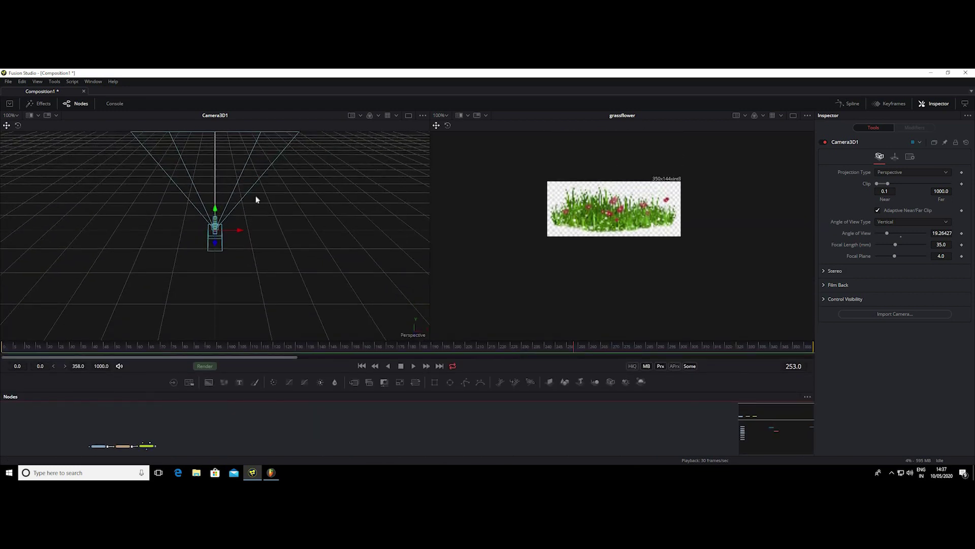
{"action": "scroll", "coordinate": [257, 200], "scroll_direction": "down", "scroll_amount": 3}
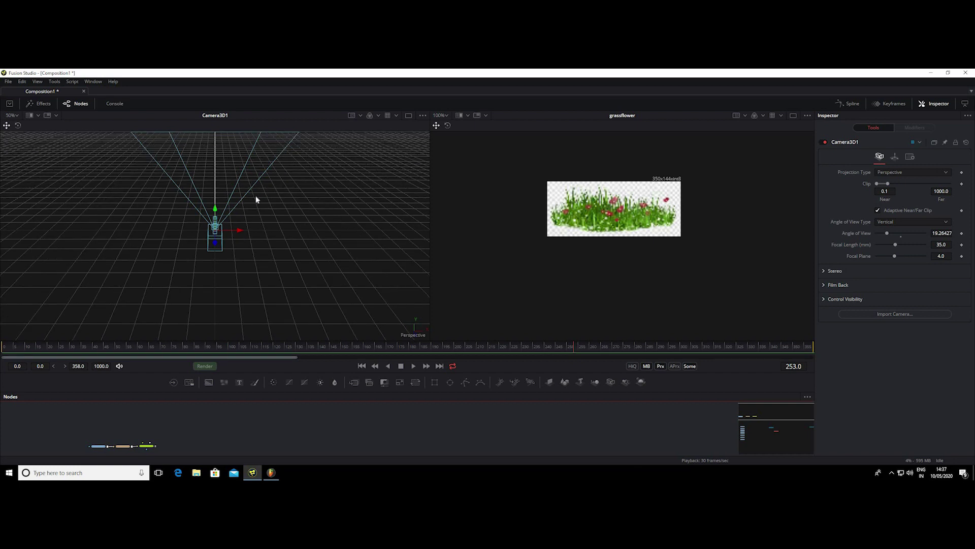
{"action": "scroll", "coordinate": [256, 200], "scroll_direction": "down", "scroll_amount": 3}
{"action": "scroll", "coordinate": [256, 200], "scroll_direction": "down", "scroll_amount": 3}
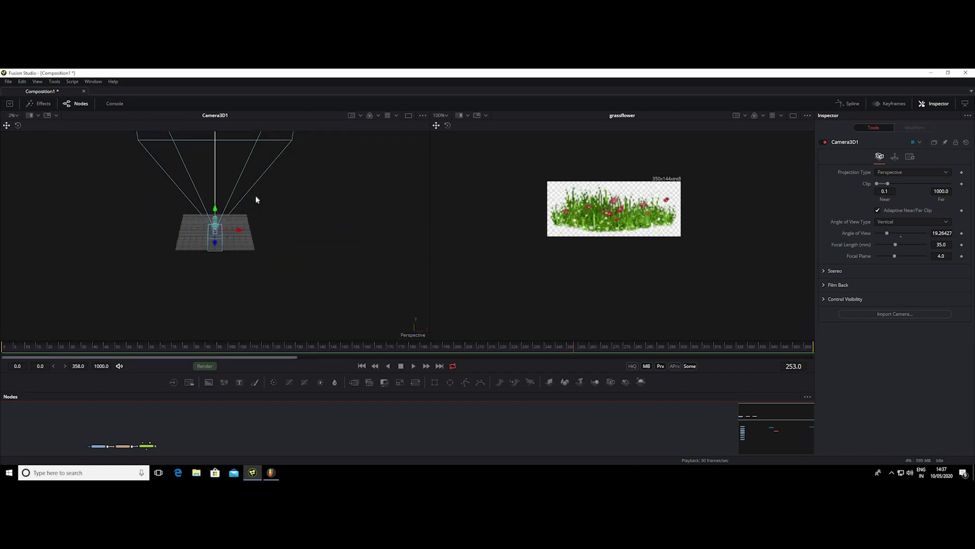
{"action": "scroll", "coordinate": [256, 199], "scroll_direction": "up", "scroll_amount": 1}
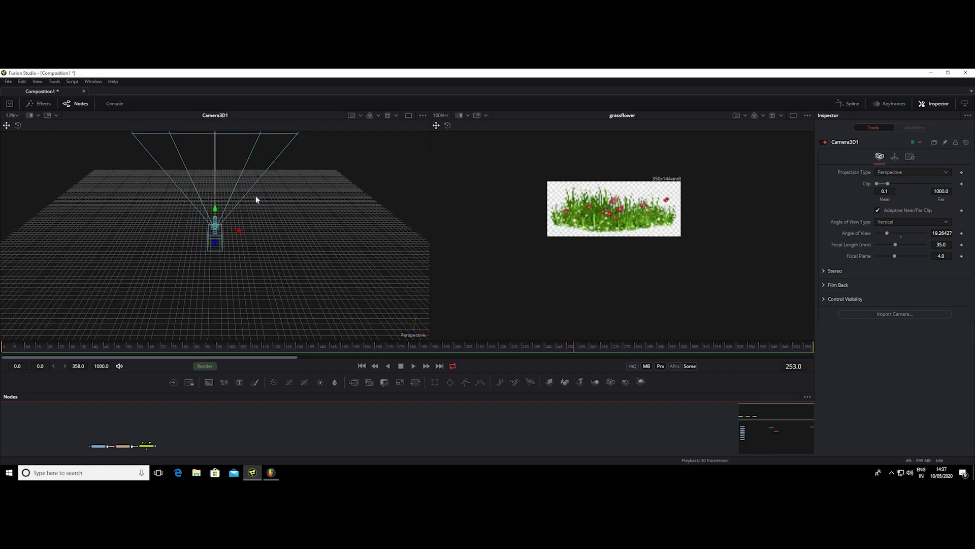
{"action": "scroll", "coordinate": [257, 200], "scroll_direction": "down", "scroll_amount": 2}
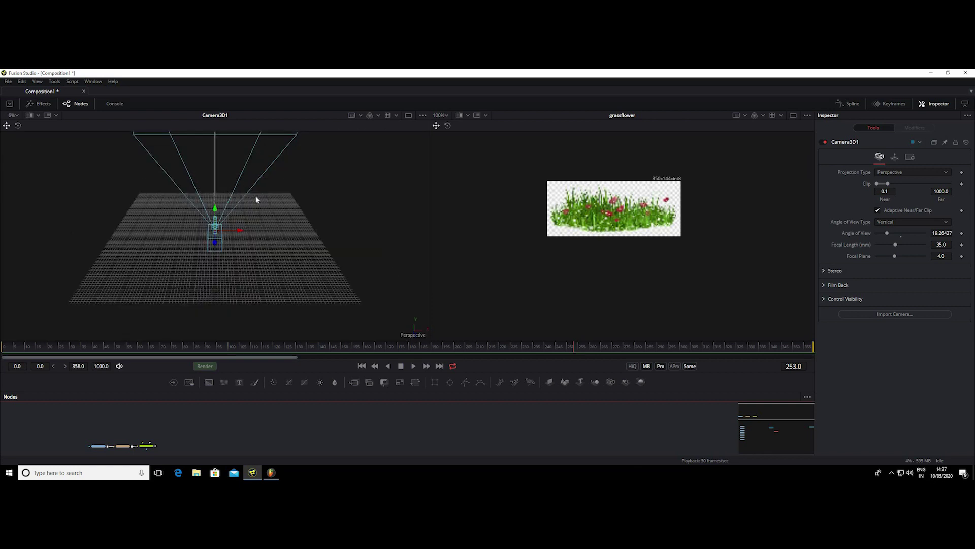
Step: Orbit and pan the 3D view around the camera and ground plane
{"action": "mouse_move", "coordinate": [256, 200]}
{"action": "left_mouse_down"}
{"action": "mouse_move", "coordinate": [378, 185]}
{"action": "mouse_move", "coordinate": [216, 259]}
{"action": "left_mouse_up"}
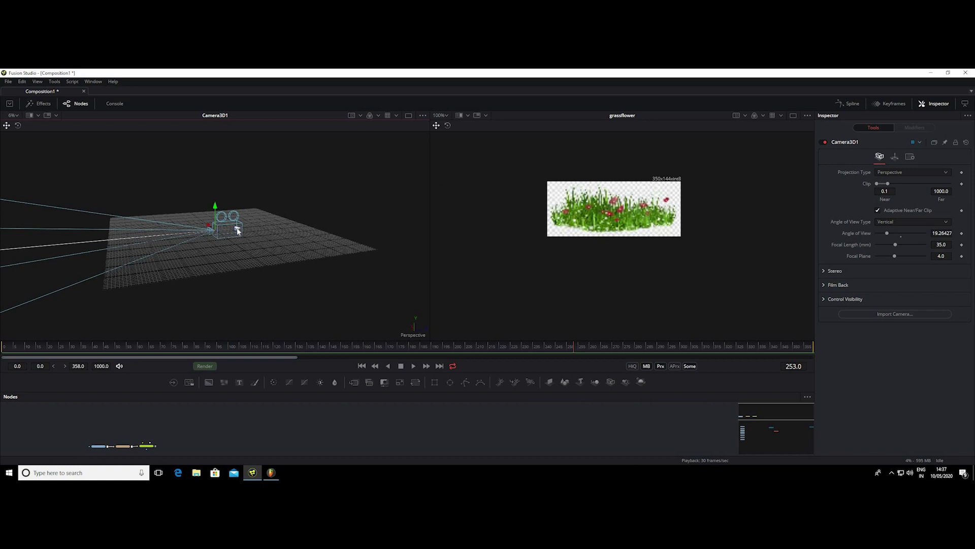
{"action": "scroll", "coordinate": [238, 231], "scroll_direction": "up", "scroll_amount": 2}
{"action": "left_click_drag", "start_coordinate": [240, 226], "coordinate": [405, 190]}
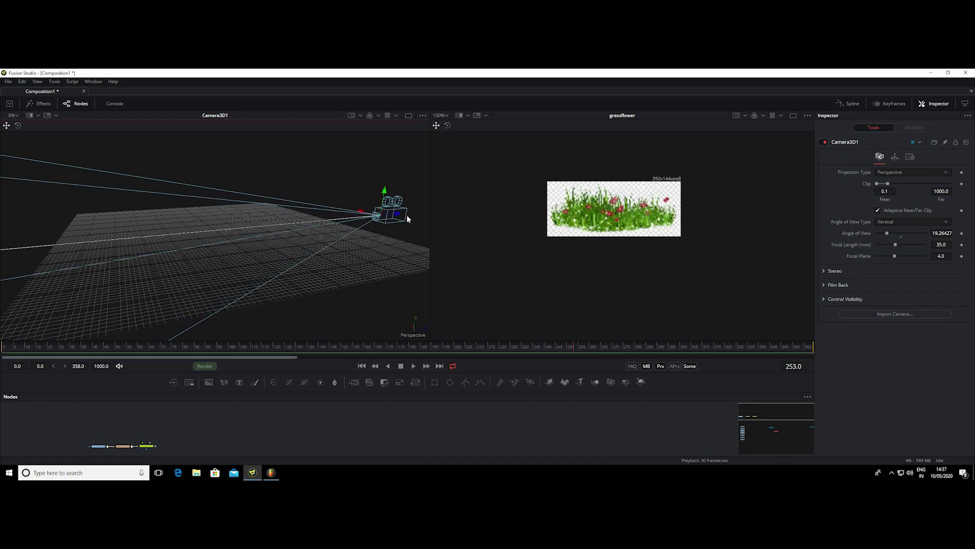
{"action": "mouse_move", "coordinate": [410, 219]}
{"action": "left_mouse_down"}
{"action": "mouse_move", "coordinate": [415, 238]}
{"action": "mouse_move", "coordinate": [337, 298]}
{"action": "mouse_move", "coordinate": [257, 270]}
{"action": "mouse_move", "coordinate": [205, 202]}
{"action": "left_mouse_up"}
{"action": "left_click_drag", "start_coordinate": [325, 280], "coordinate": [347, 287]}
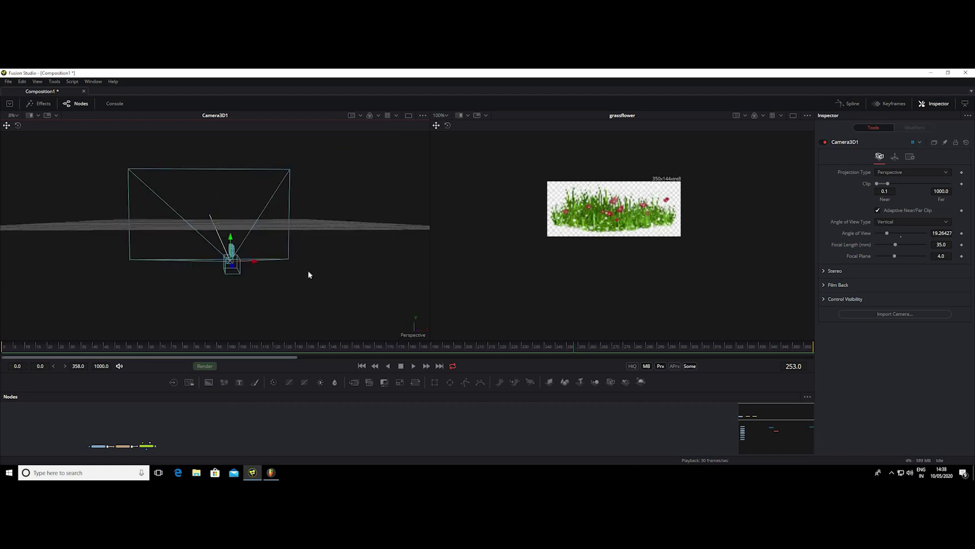
{"action": "left_click_drag", "start_coordinate": [309, 275], "coordinate": [158, 270]}
{"action": "mouse_move", "coordinate": [242, 313]}
{"action": "left_mouse_down"}
{"action": "mouse_move", "coordinate": [266, 311]}
{"action": "mouse_move", "coordinate": [154, 271]}
{"action": "mouse_move", "coordinate": [307, 277]}
{"action": "mouse_move", "coordinate": [307, 264]}
{"action": "left_mouse_up"}
Step: Fit all nodes in the enlarged node graph and lock the Inspector to Camera3D1
{"action": "key", "text": "ctrl+f"}
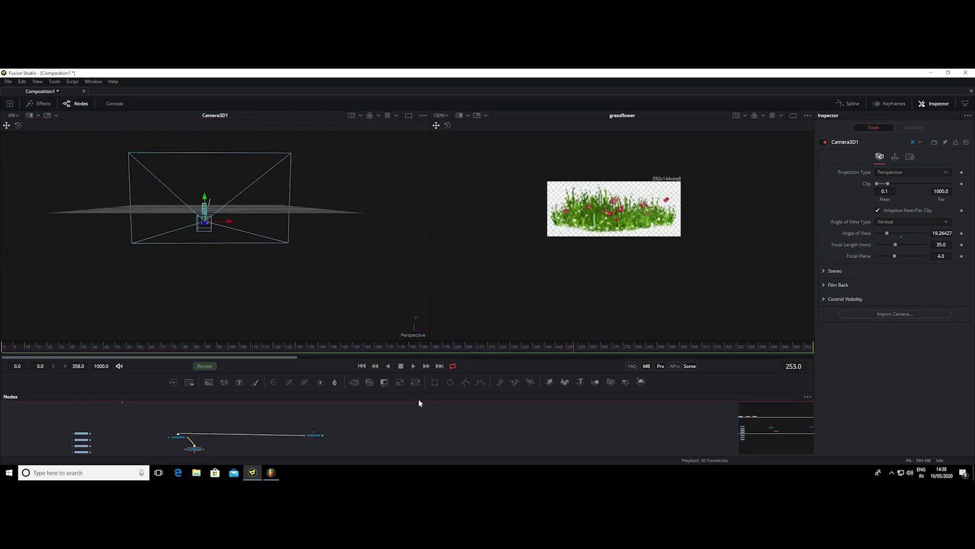
{"action": "left_click_drag", "start_coordinate": [420, 389], "coordinate": [426, 261]}
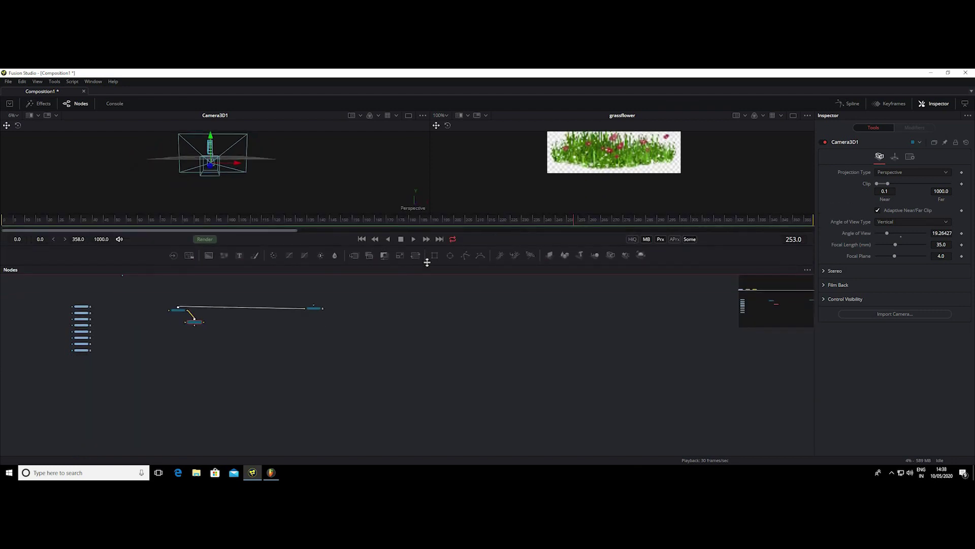
{"action": "key", "text": "ctrl+f"}
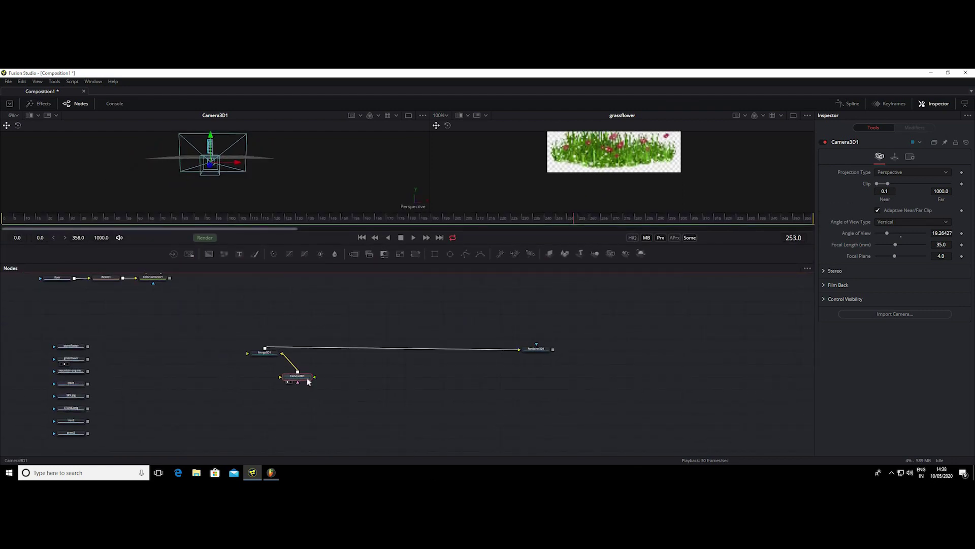
{"action": "left_click_drag", "start_coordinate": [310, 380], "coordinate": [312, 379]}
{"action": "left_click", "coordinate": [956, 144]}
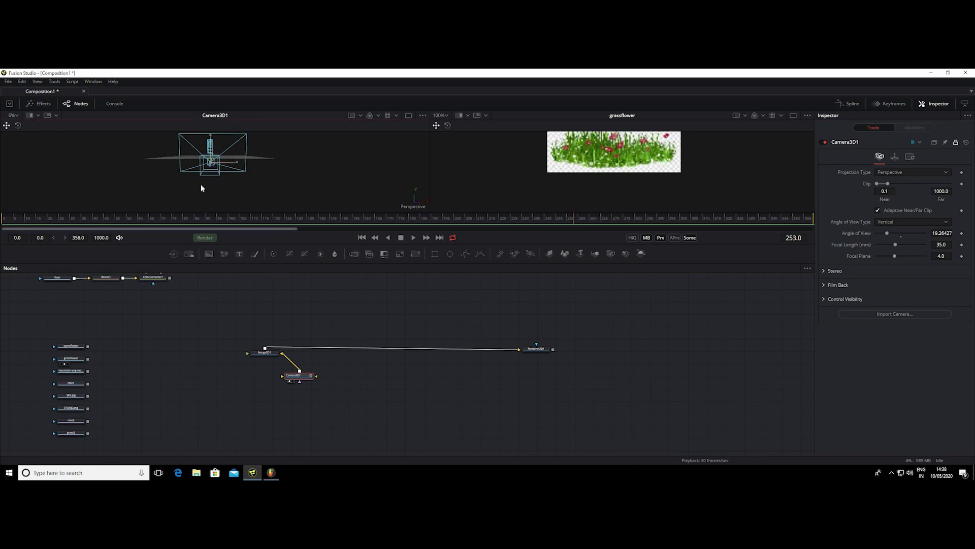
Step: Orbit the camera view to look at the grid from above and edge-on
{"action": "mouse_move", "coordinate": [242, 199]}
{"action": "left_mouse_down"}
{"action": "mouse_move", "coordinate": [377, 252]}
{"action": "mouse_move", "coordinate": [416, 389]}
{"action": "left_mouse_up"}
{"action": "mouse_move", "coordinate": [283, 283]}
{"action": "left_mouse_down"}
{"action": "mouse_move", "coordinate": [229, 201]}
{"action": "mouse_move", "coordinate": [201, 247]}
{"action": "left_mouse_up"}
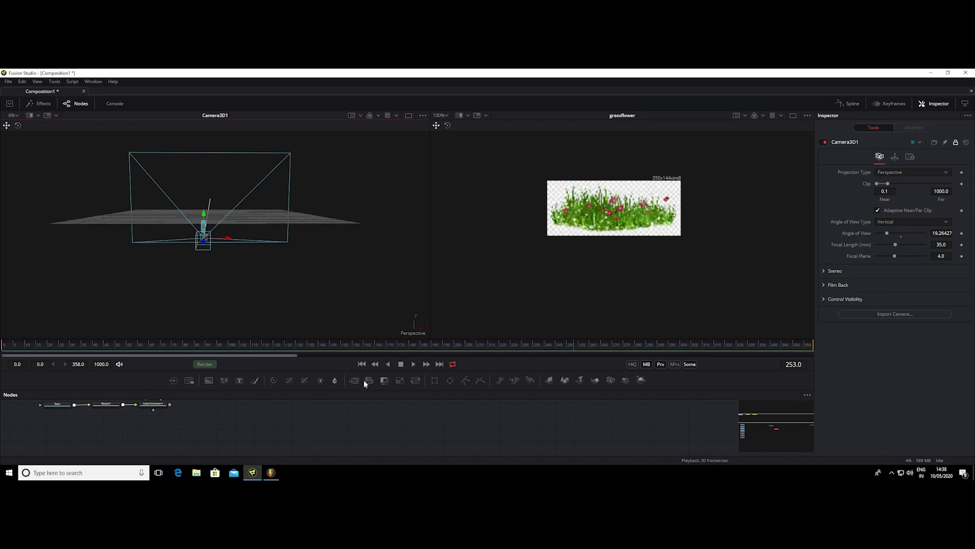
{"action": "left_click", "coordinate": [345, 416]}
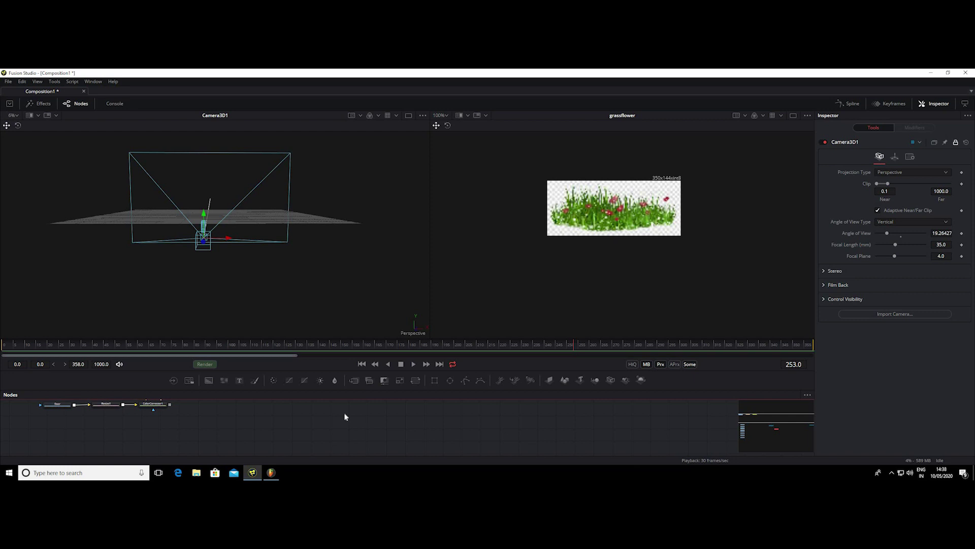
{"action": "scroll", "coordinate": [345, 417], "scroll_direction": "up", "scroll_amount": 3}
Step: Add an ImagePlane3D node fed by ColorCorrector1's output
{"action": "mouse_move", "coordinate": [550, 378]}
{"action": "left_mouse_down"}
{"action": "mouse_move", "coordinate": [324, 456]}
{"action": "mouse_move", "coordinate": [280, 412]}
{"action": "left_mouse_up"}
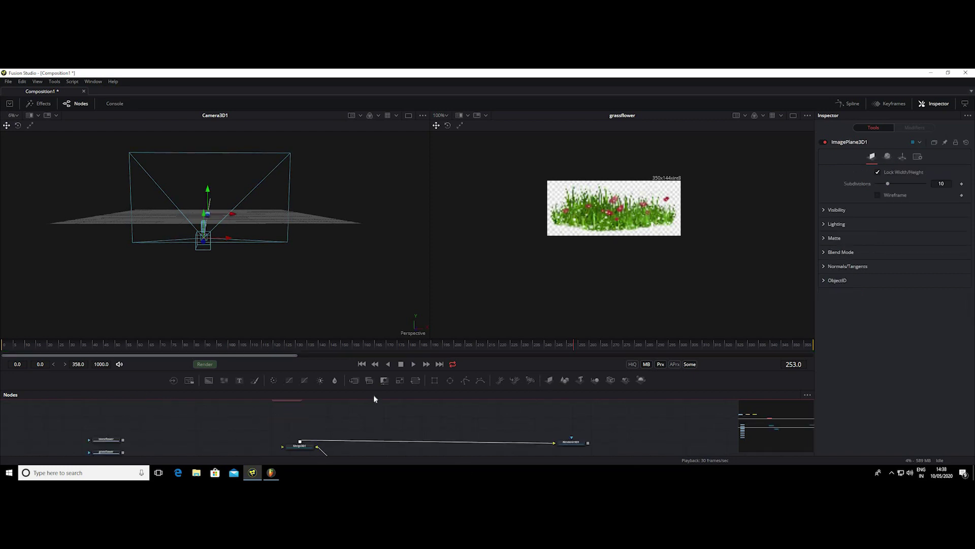
{"action": "left_click_drag", "start_coordinate": [372, 388], "coordinate": [372, 257]}
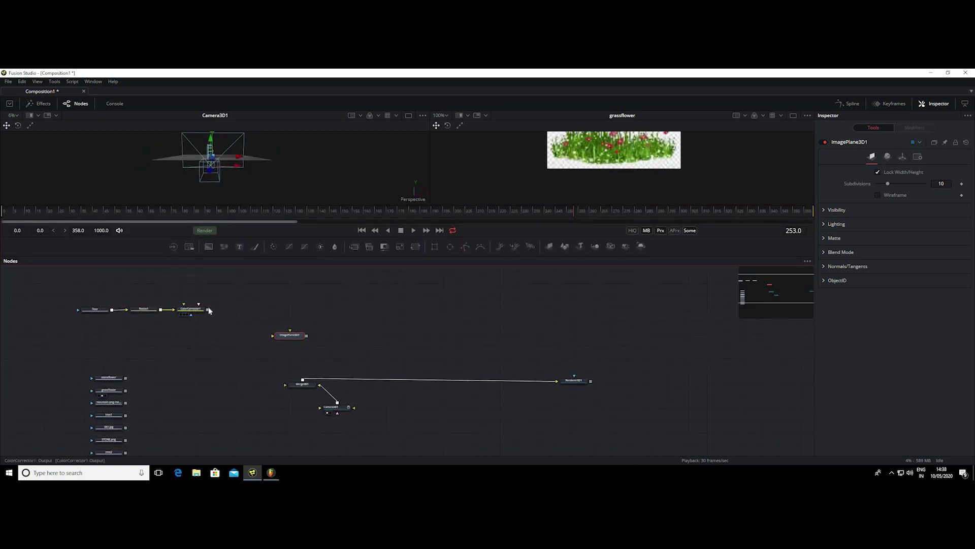
{"action": "left_click_drag", "start_coordinate": [209, 310], "coordinate": [273, 335]}
{"action": "mouse_move", "coordinate": [191, 307]}
{"action": "left_mouse_down"}
{"action": "mouse_move", "coordinate": [283, 337]}
{"action": "mouse_move", "coordinate": [288, 323]}
{"action": "left_mouse_up"}
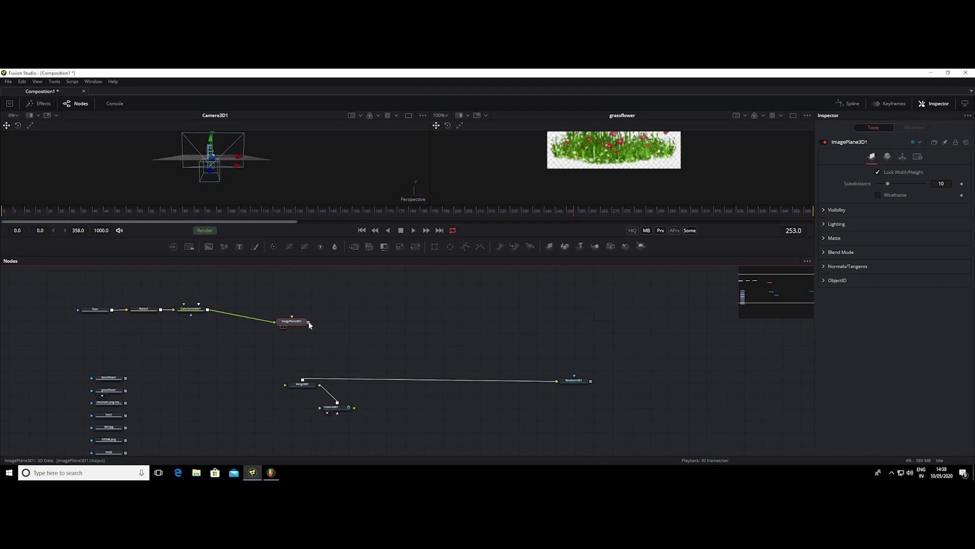
Step: Connect ImagePlane3D1 into Merge3D1 and show Merge3D1's scene in the enlarged left viewer
{"action": "left_click_drag", "start_coordinate": [308, 324], "coordinate": [306, 362]}
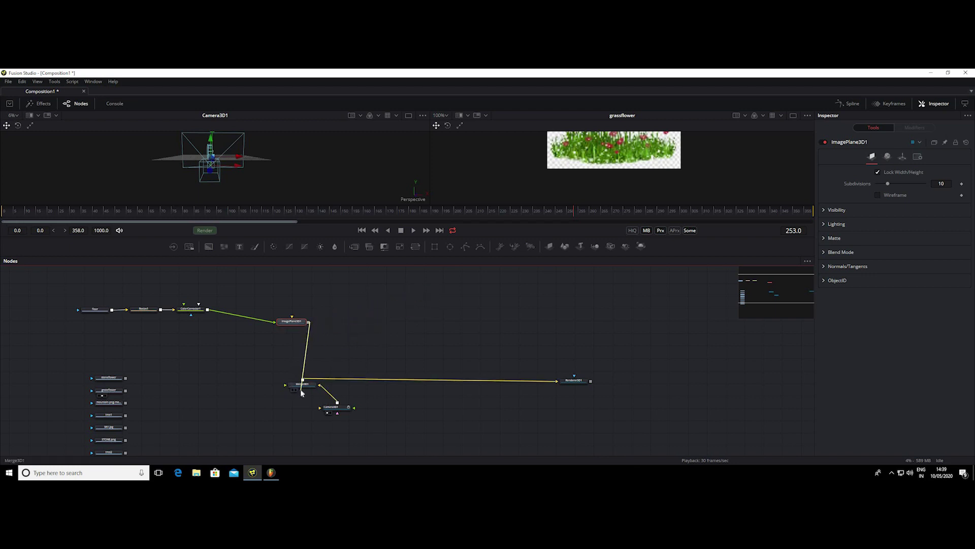
{"action": "left_click_drag", "start_coordinate": [306, 362], "coordinate": [300, 391]}
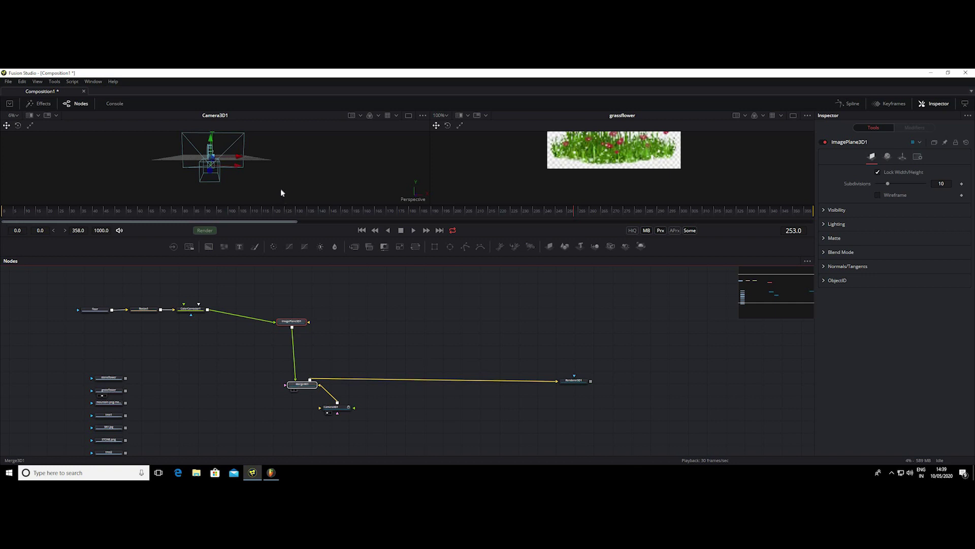
{"action": "key", "text": "1"}
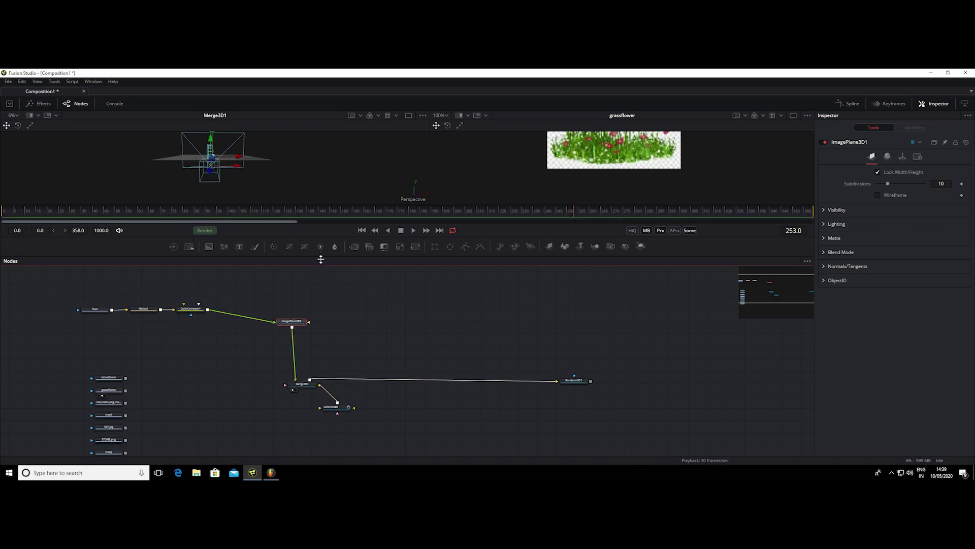
{"action": "left_click_drag", "start_coordinate": [321, 256], "coordinate": [374, 369]}
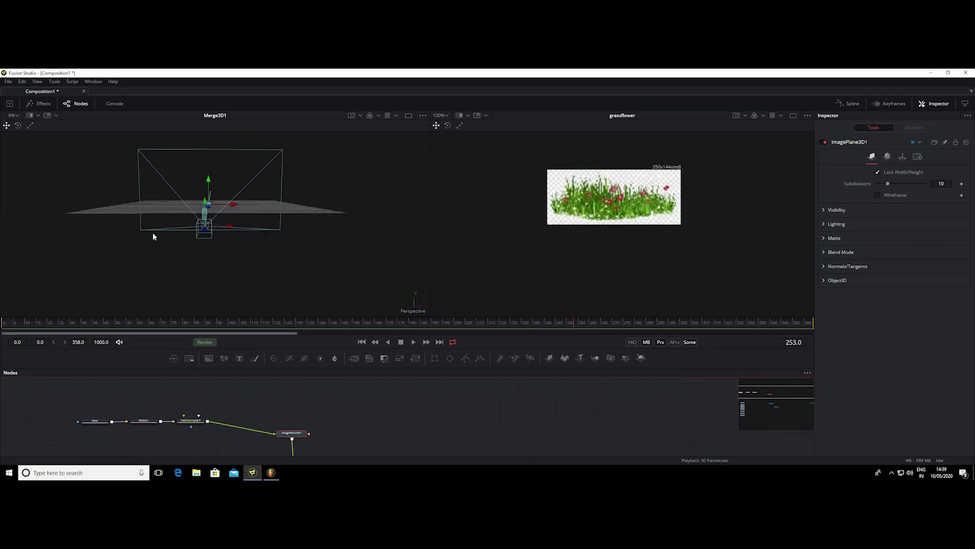
Step: Show Renderer3D1's output, a small grass strip on transparency, in the right viewer
{"action": "mouse_move", "coordinate": [153, 236]}
{"action": "left_mouse_down"}
{"action": "mouse_move", "coordinate": [186, 200]}
{"action": "mouse_move", "coordinate": [167, 204]}
{"action": "left_mouse_up"}
{"action": "scroll", "coordinate": [315, 406], "scroll_direction": "down", "scroll_amount": 3}
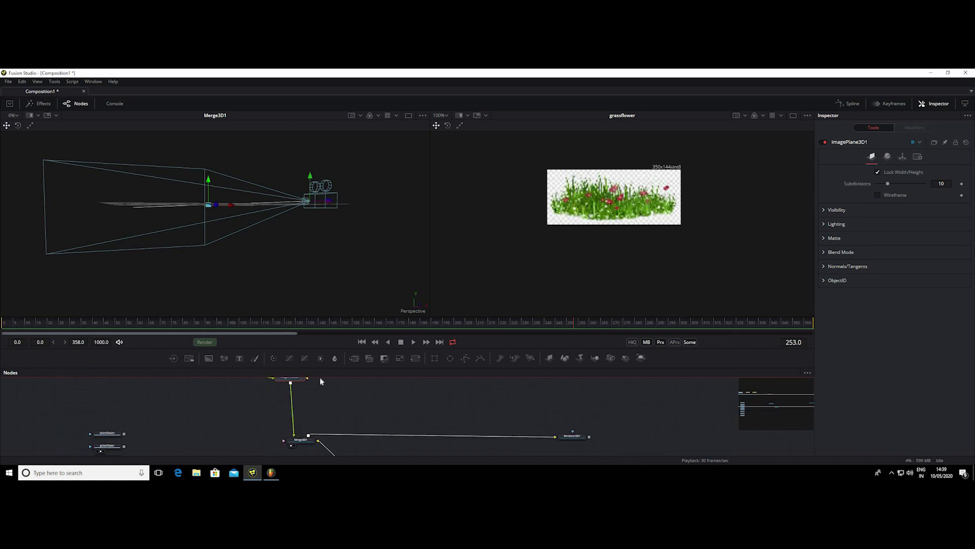
{"action": "left_click", "coordinate": [305, 440]}
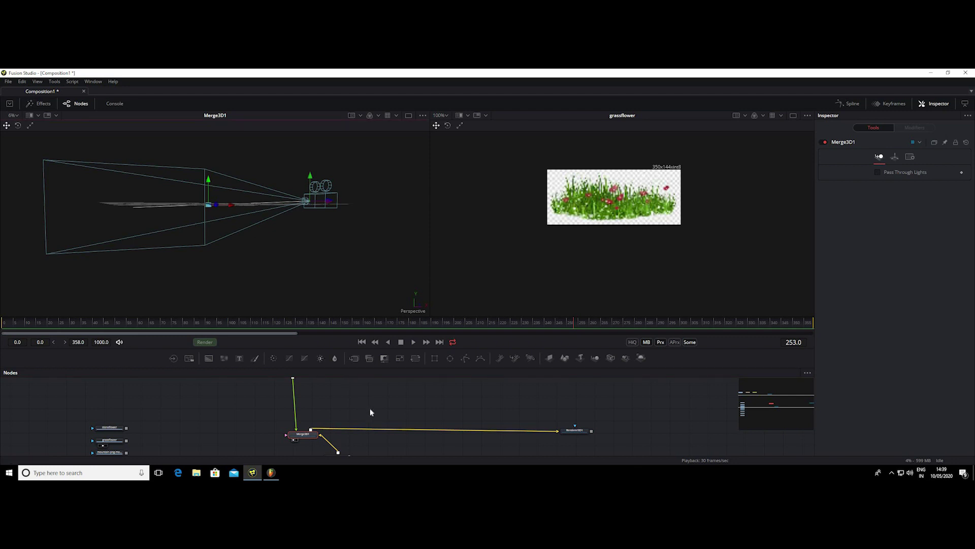
{"action": "scroll", "coordinate": [376, 430], "scroll_direction": "down", "scroll_amount": 1}
{"action": "scroll", "coordinate": [376, 439], "scroll_direction": "up", "scroll_amount": 3}
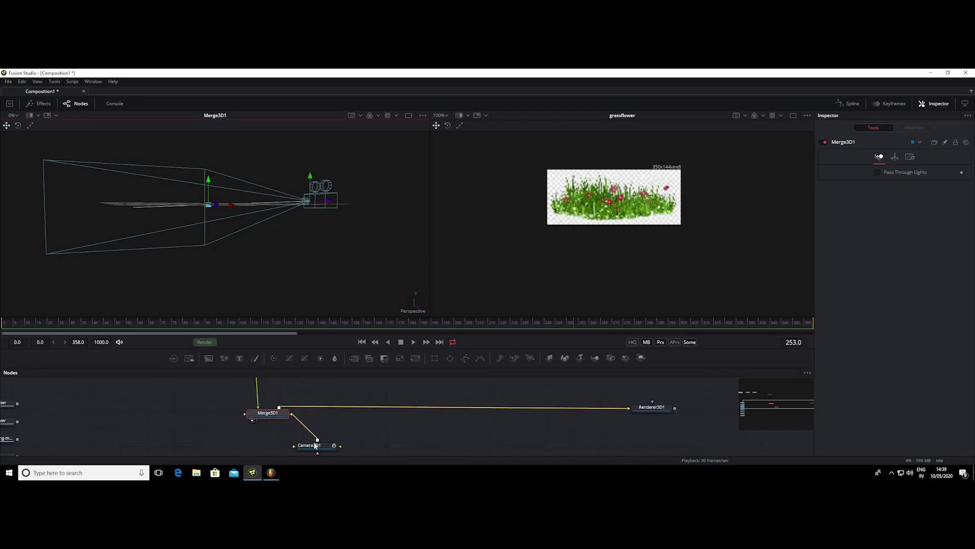
{"action": "left_click", "coordinate": [649, 409]}
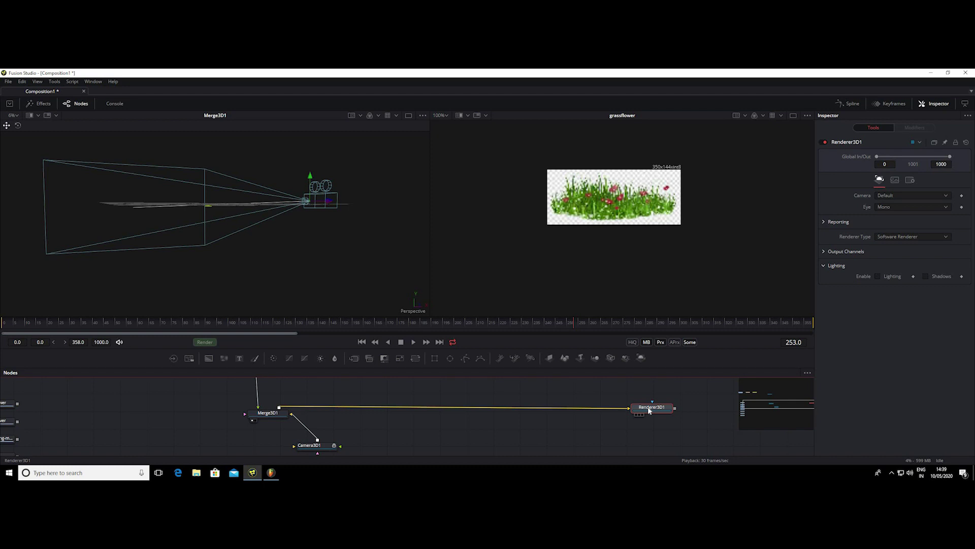
{"action": "key", "text": "2"}
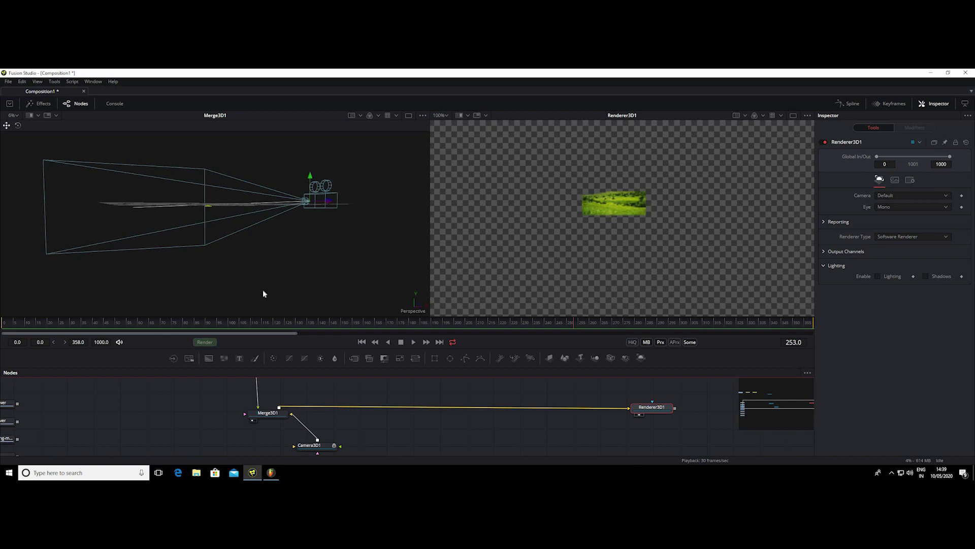
Step: Orbit the 3D scene to an elevated perspective and select ImagePlane3D1
{"action": "left_click_drag", "start_coordinate": [263, 293], "coordinate": [296, 248]}
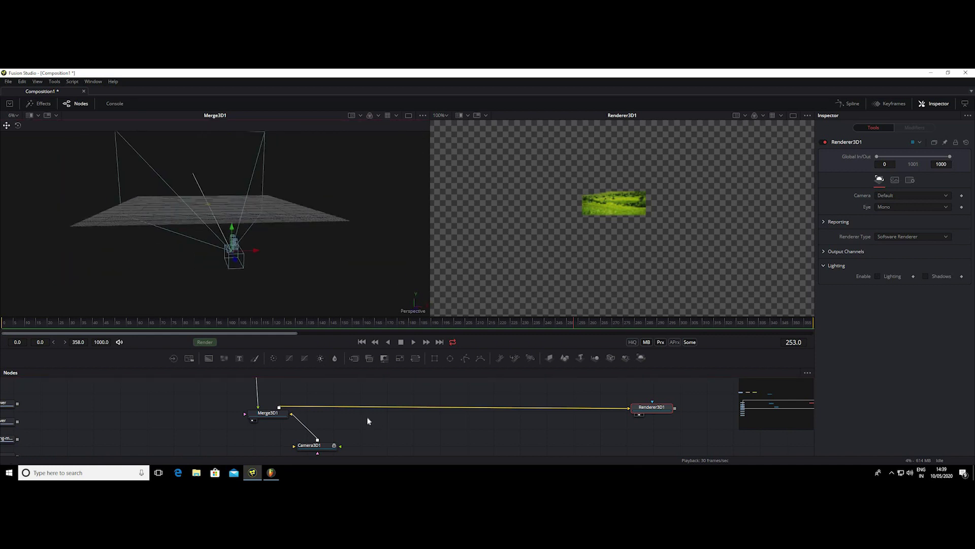
{"action": "scroll", "coordinate": [356, 442], "scroll_direction": "up", "scroll_amount": 3}
{"action": "scroll", "coordinate": [305, 412], "scroll_direction": "up", "scroll_amount": 2}
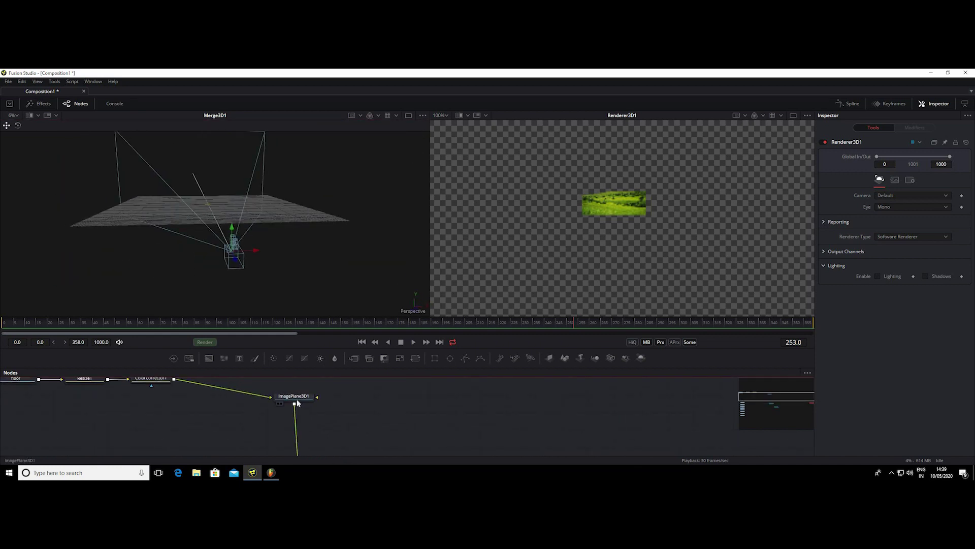
{"action": "left_click", "coordinate": [297, 403]}
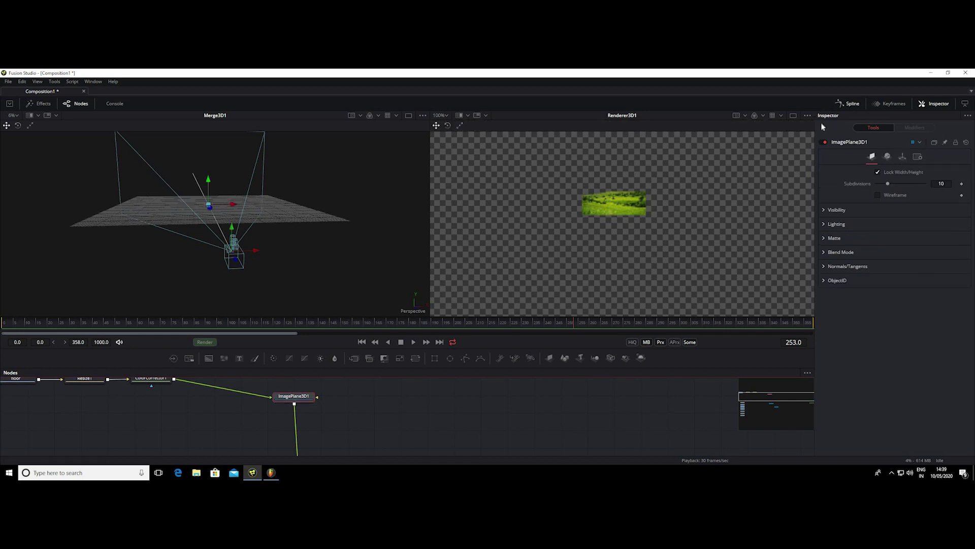
Step: Set ImagePlane3D1's Transform scale to 10
{"action": "left_click", "coordinate": [902, 156]}
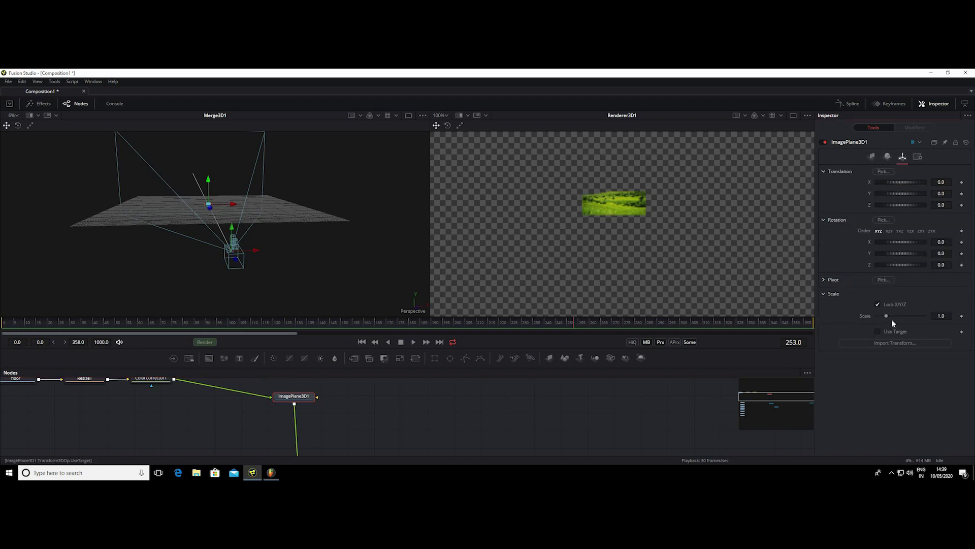
{"action": "left_click_drag", "start_coordinate": [888, 317], "coordinate": [942, 319]}
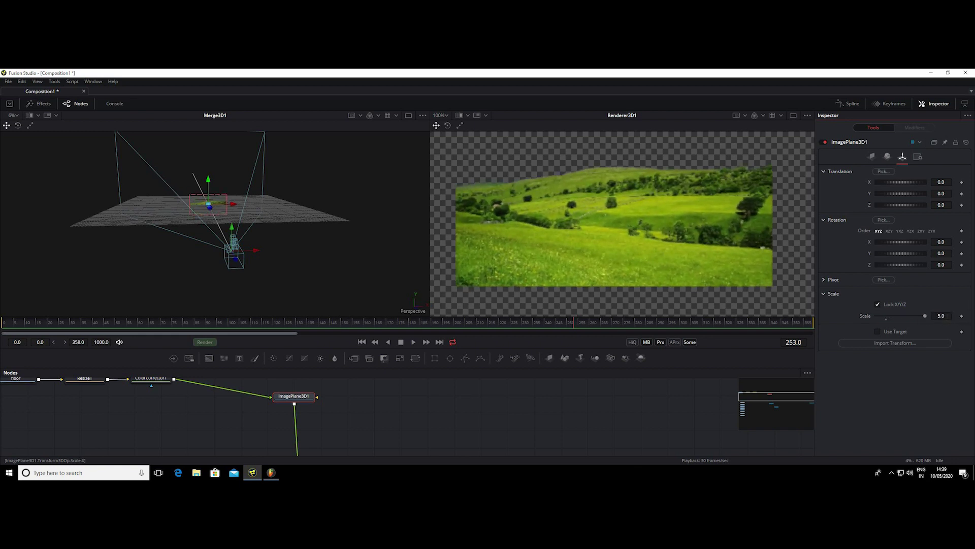
{"action": "left_click", "coordinate": [942, 316]}
{"action": "type", "text": "10"}
{"action": "key", "text": "Return"}
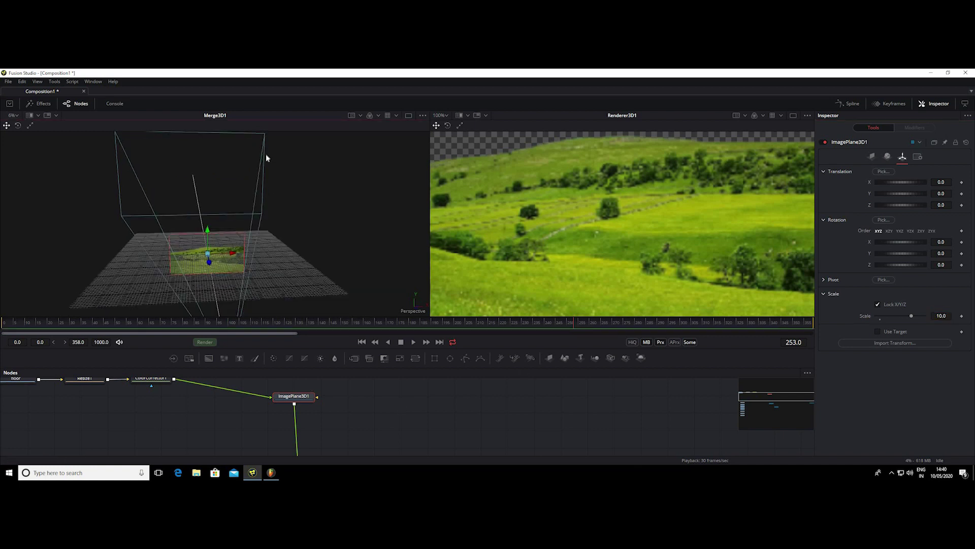
Step: Orbit the 3D scene to view the enlarged grass plane from higher angles
{"action": "left_click_drag", "start_coordinate": [291, 272], "coordinate": [375, 208]}
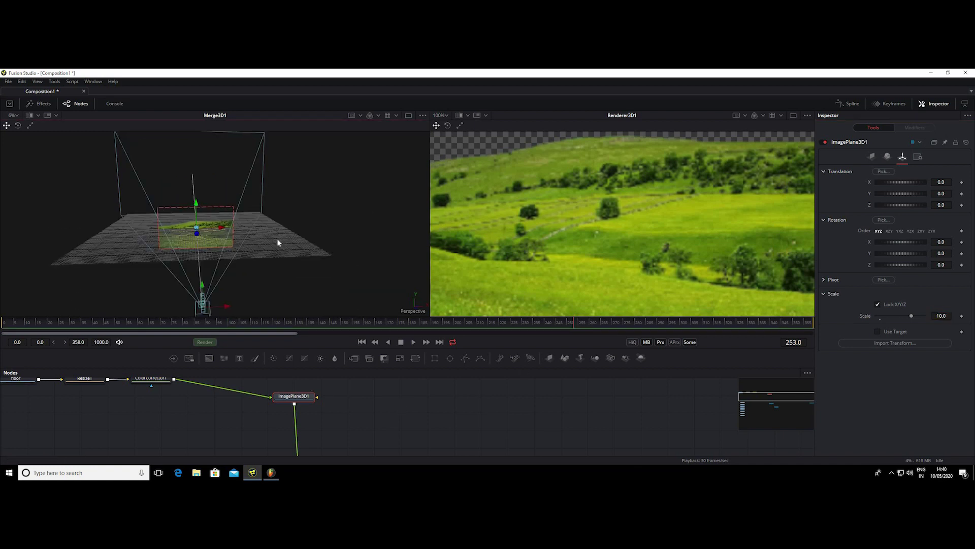
{"action": "mouse_move", "coordinate": [276, 238]}
{"action": "left_mouse_down"}
{"action": "mouse_move", "coordinate": [72, 224]}
{"action": "mouse_move", "coordinate": [161, 246]}
{"action": "mouse_move", "coordinate": [120, 222]}
{"action": "mouse_move", "coordinate": [161, 211]}
{"action": "mouse_move", "coordinate": [175, 244]}
{"action": "mouse_move", "coordinate": [205, 239]}
{"action": "mouse_move", "coordinate": [127, 266]}
{"action": "mouse_move", "coordinate": [93, 268]}
{"action": "mouse_move", "coordinate": [278, 177]}
{"action": "left_mouse_up"}
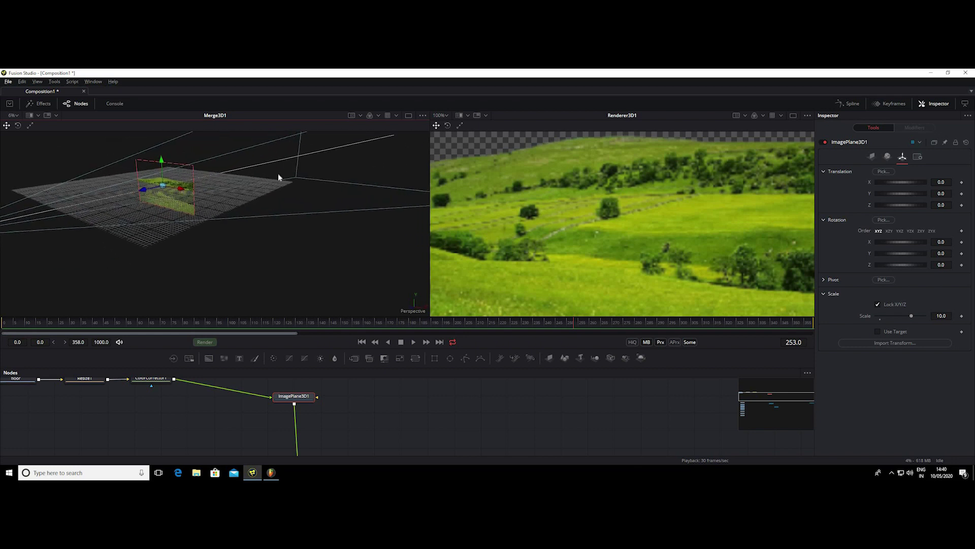
{"action": "left_click_drag", "start_coordinate": [203, 250], "coordinate": [194, 338]}
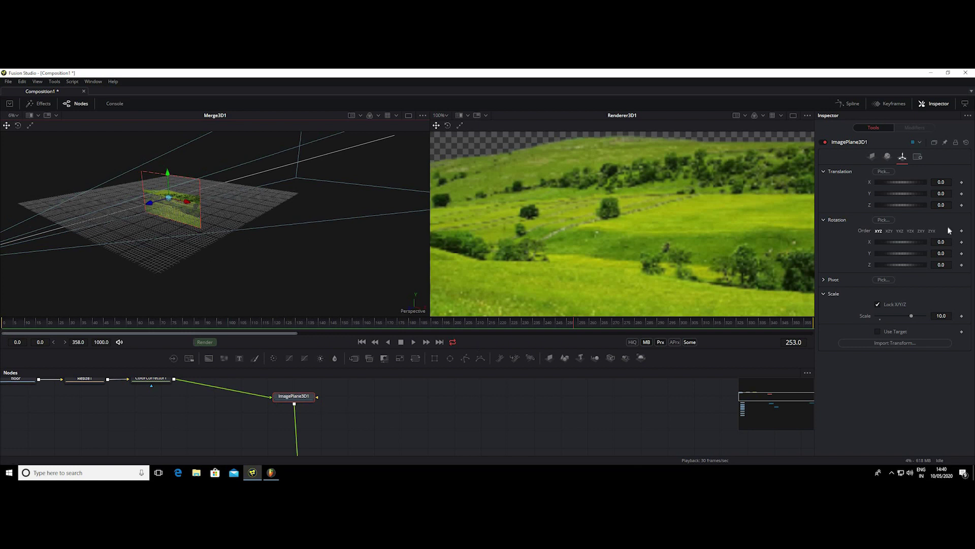
Step: Tilt the grass plane flat to Rotation X -88.7 and set its Scale to 20
{"action": "left_click_drag", "start_coordinate": [900, 241], "coordinate": [888, 243]}
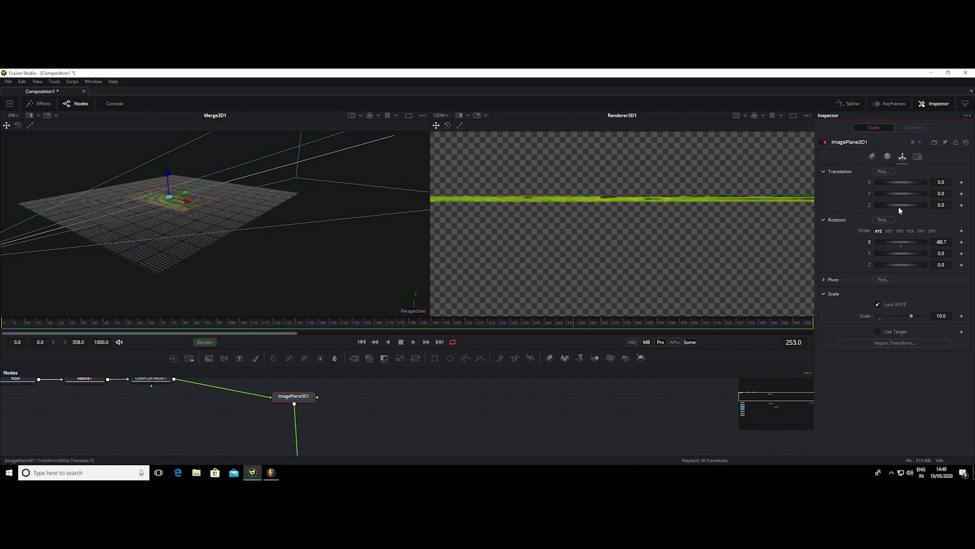
{"action": "left_click_drag", "start_coordinate": [895, 205], "coordinate": [908, 204]}
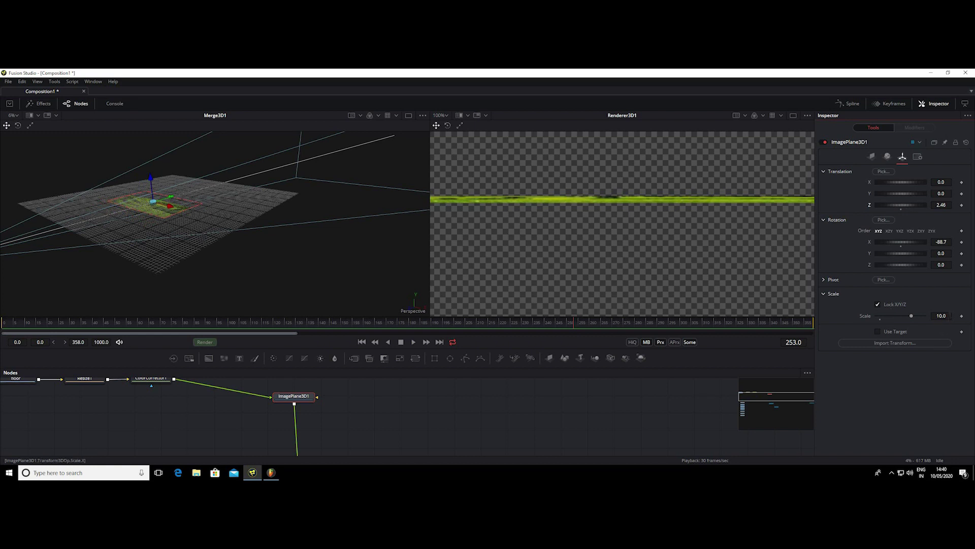
{"action": "left_click", "coordinate": [941, 316]}
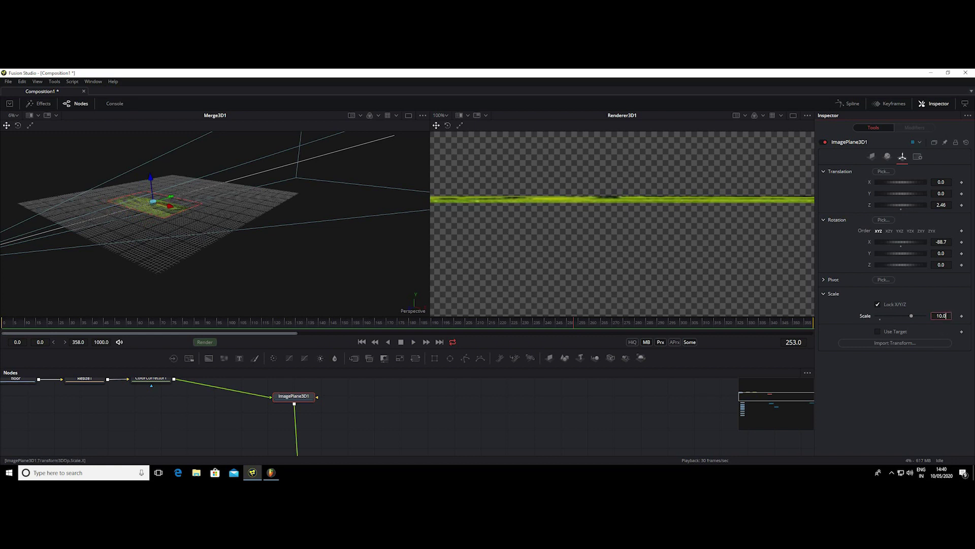
{"action": "right_click", "coordinate": [951, 316]}
{"action": "left_click", "coordinate": [934, 372]}
{"action": "key", "text": "BackSpace"}
{"action": "type", "text": "0"}
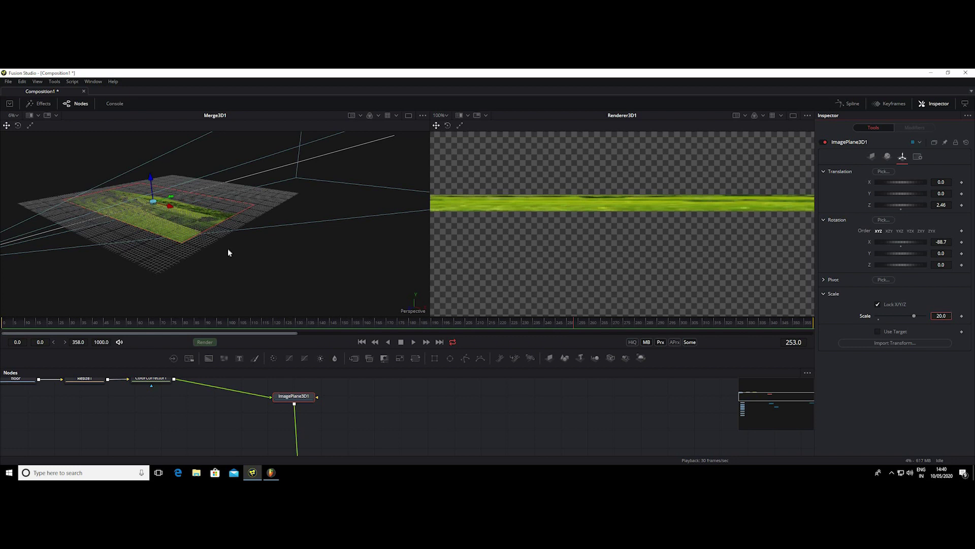
Step: Lower the grass plane to Translation Y -2.058 and set Z to 1.01
{"action": "left_click_drag", "start_coordinate": [247, 263], "coordinate": [294, 224]}
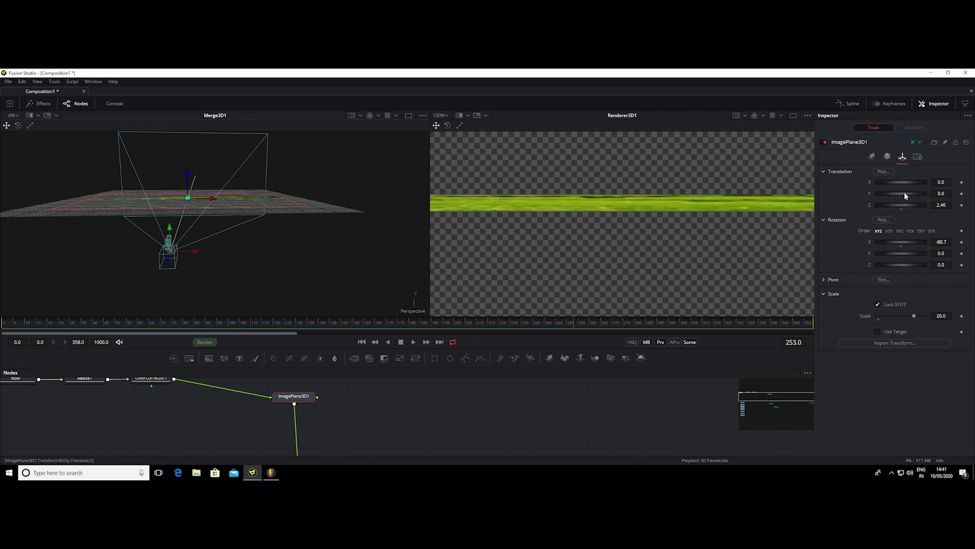
{"action": "left_click_drag", "start_coordinate": [906, 191], "coordinate": [735, 202]}
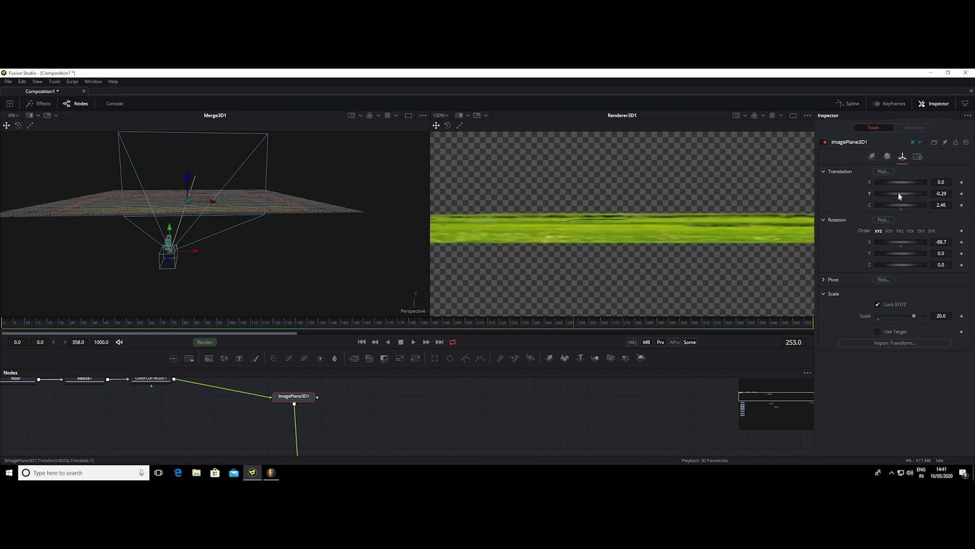
{"action": "scroll", "coordinate": [728, 199], "scroll_direction": "down", "scroll_amount": 2}
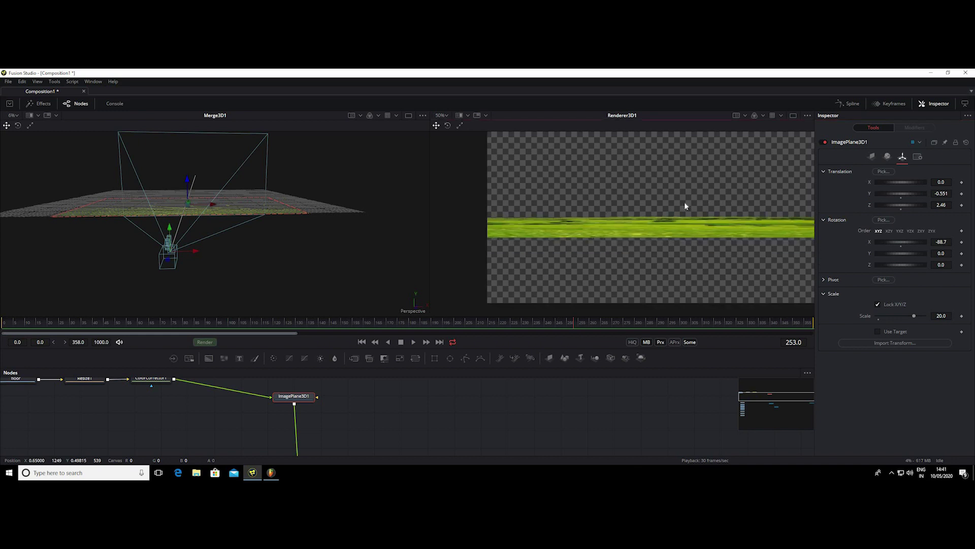
{"action": "scroll", "coordinate": [688, 201], "scroll_direction": "down", "scroll_amount": 1}
{"action": "left_click_drag", "start_coordinate": [692, 202], "coordinate": [672, 213]}
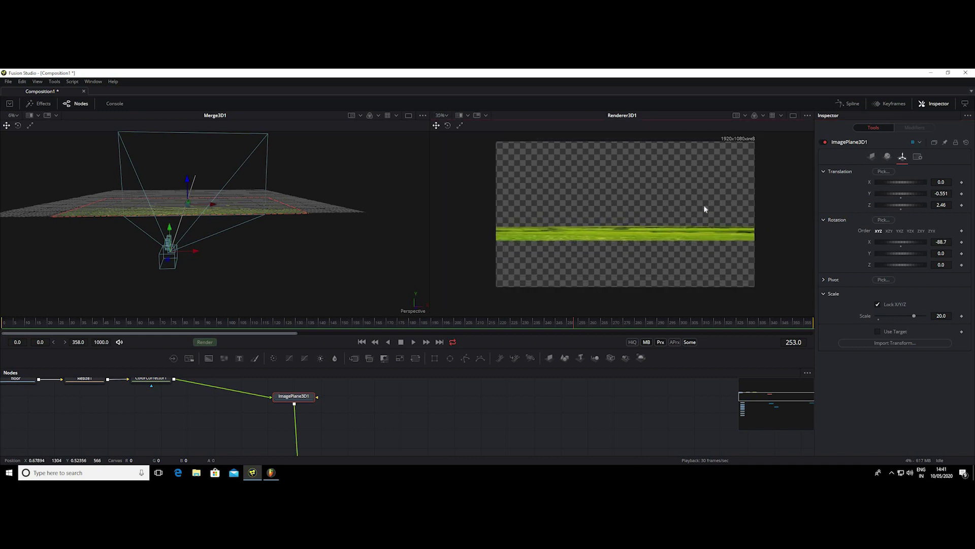
{"action": "left_click_drag", "start_coordinate": [912, 208], "coordinate": [888, 207]}
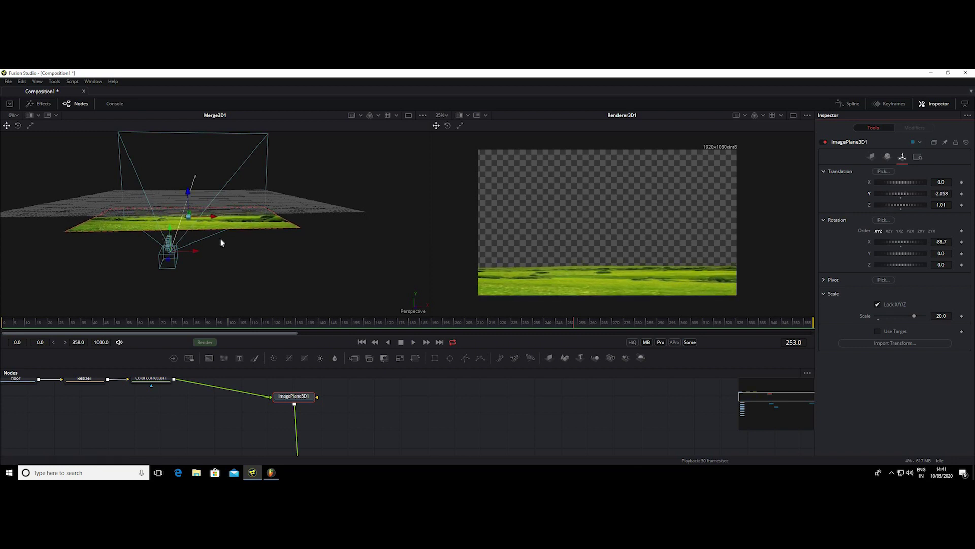
Step: Try a Z position of 1.15 on the grass plane, then undo it
{"action": "scroll", "coordinate": [220, 242], "scroll_direction": "up", "scroll_amount": 3}
{"action": "scroll", "coordinate": [220, 243], "scroll_direction": "down", "scroll_amount": 2}
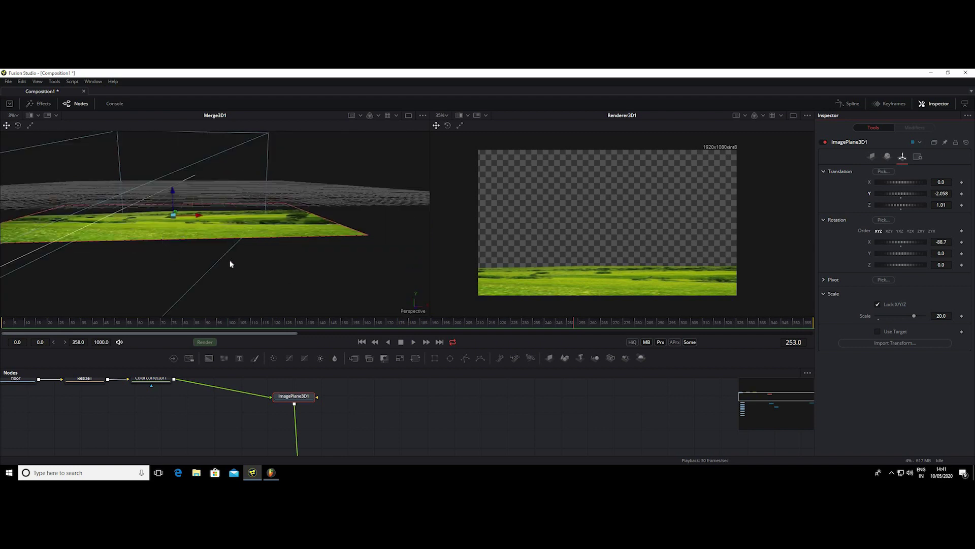
{"action": "mouse_move", "coordinate": [230, 264]}
{"action": "left_mouse_down"}
{"action": "mouse_move", "coordinate": [282, 276]}
{"action": "mouse_move", "coordinate": [242, 243]}
{"action": "left_mouse_up"}
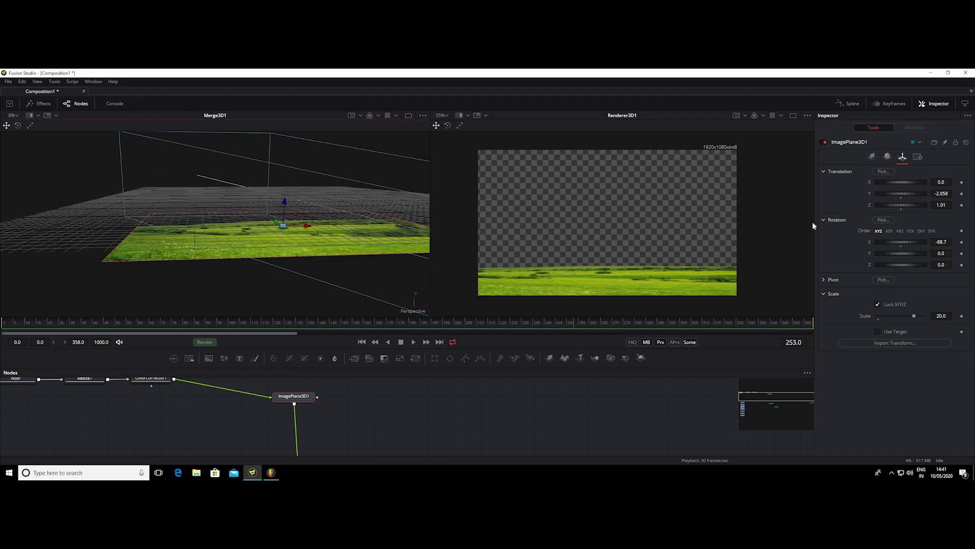
{"action": "left_click_drag", "start_coordinate": [897, 205], "coordinate": [899, 206]}
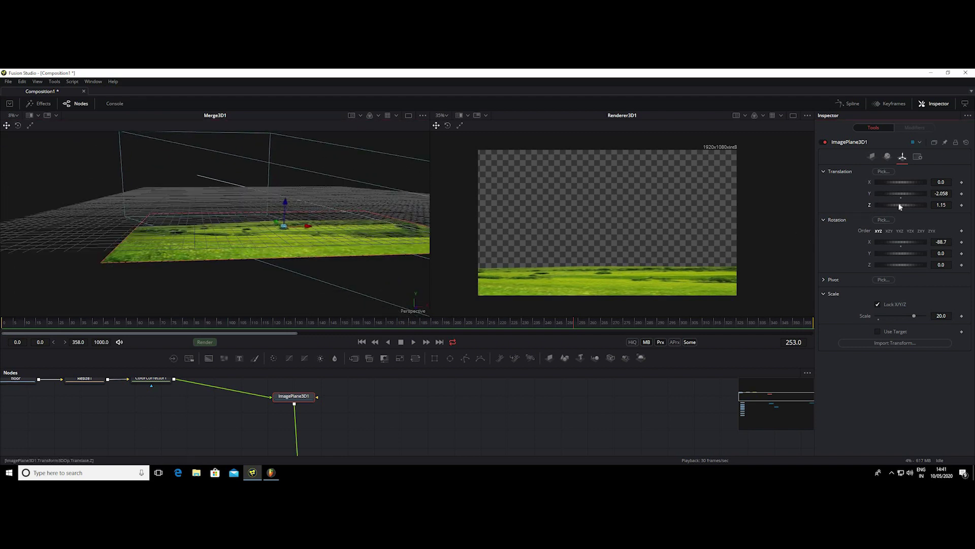
{"action": "key", "text": "ctrl+z"}
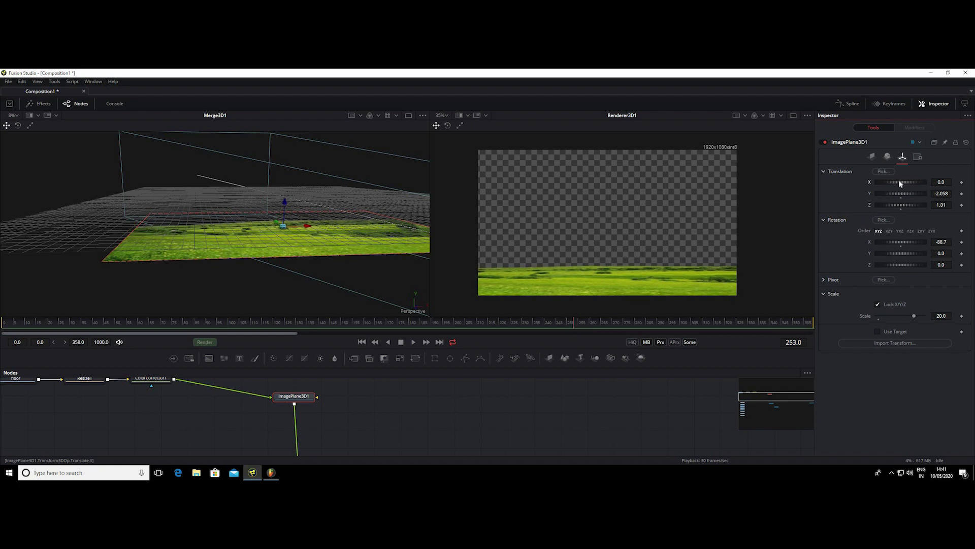
Step: Set the grass plane's Translation X to -0.116 and orbit the viewer for a higher look
{"action": "left_click_drag", "start_coordinate": [903, 182], "coordinate": [898, 198]}
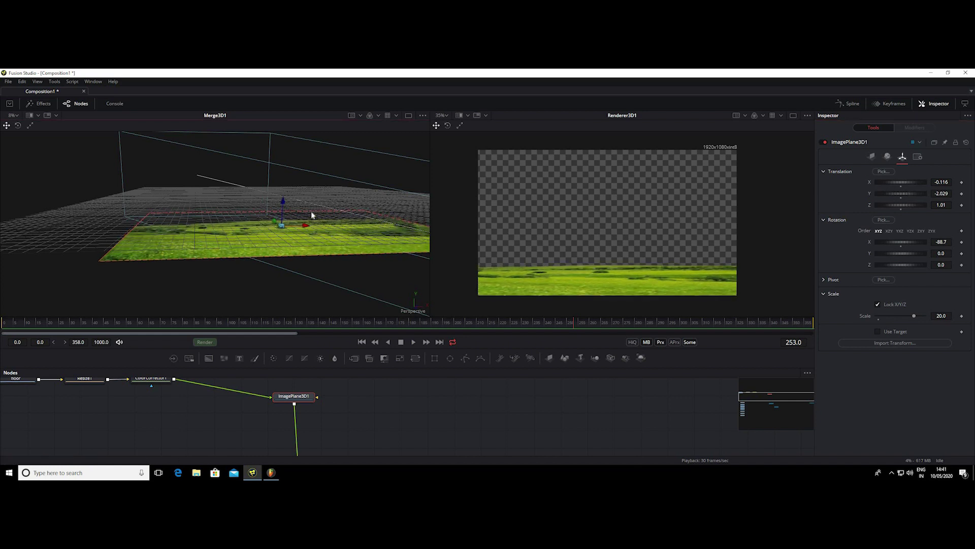
{"action": "left_click_drag", "start_coordinate": [300, 246], "coordinate": [279, 198]}
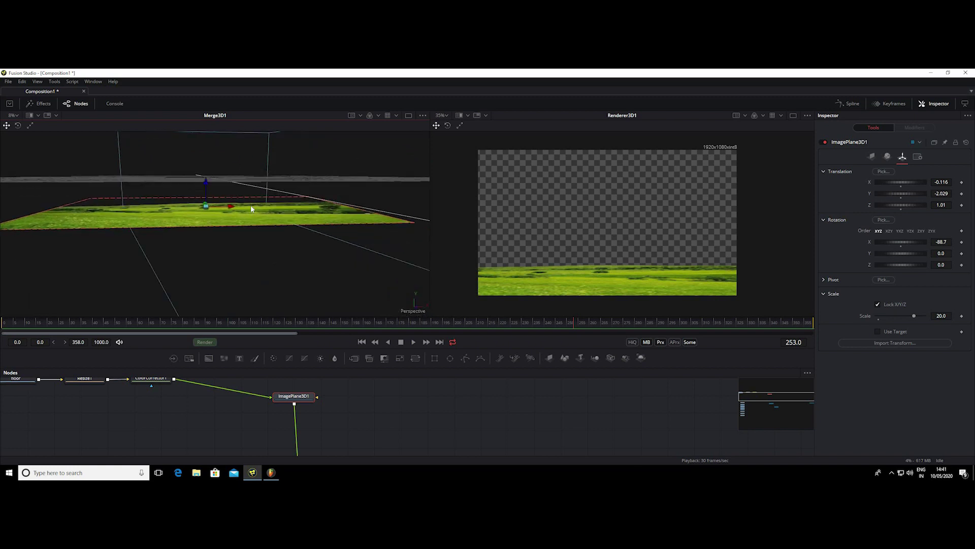
{"action": "key", "text": "super"}
{"action": "key", "text": "super"}
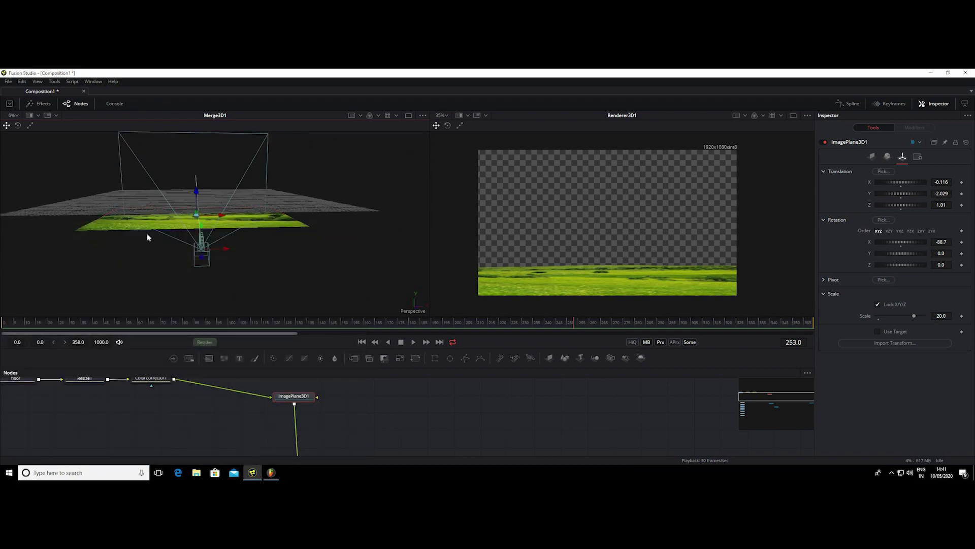
{"action": "key", "text": "super"}
{"action": "key", "text": "super"}
{"action": "left_click_drag", "start_coordinate": [113, 237], "coordinate": [260, 239]}
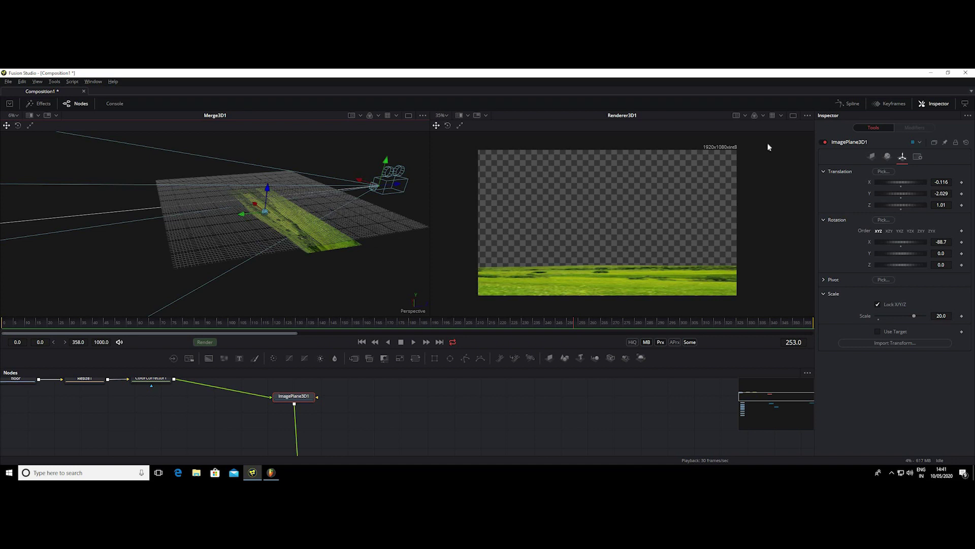
Step: Unlock Width/Height and set the grass plane's Subdivisions Width to 20
{"action": "left_click", "coordinate": [872, 156]}
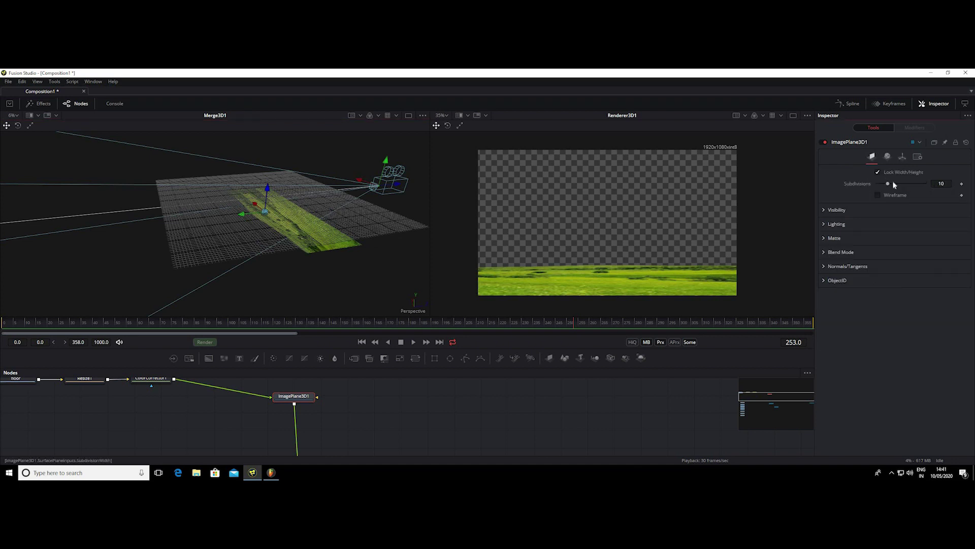
{"action": "left_click", "coordinate": [878, 172]}
{"action": "left_click_drag", "start_coordinate": [888, 183], "coordinate": [912, 183]}
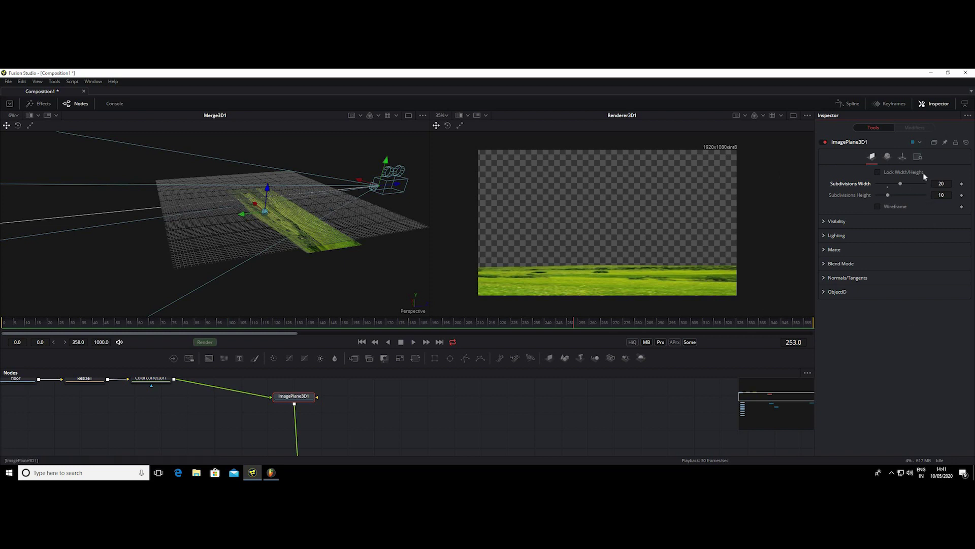
Step: Set the grass plane's Transform Scale to 30
{"action": "left_click", "coordinate": [902, 157]}
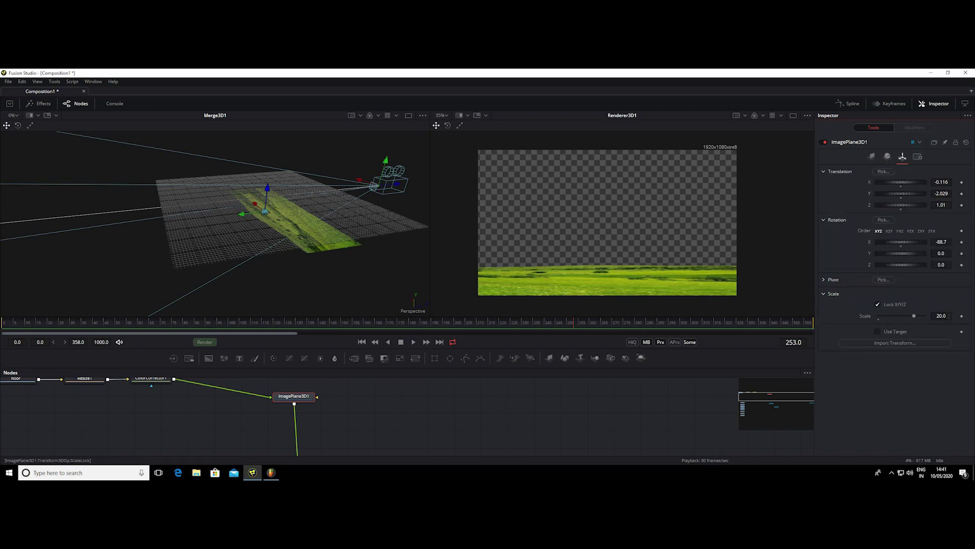
{"action": "left_click", "coordinate": [941, 315]}
{"action": "type", "text": "0"}
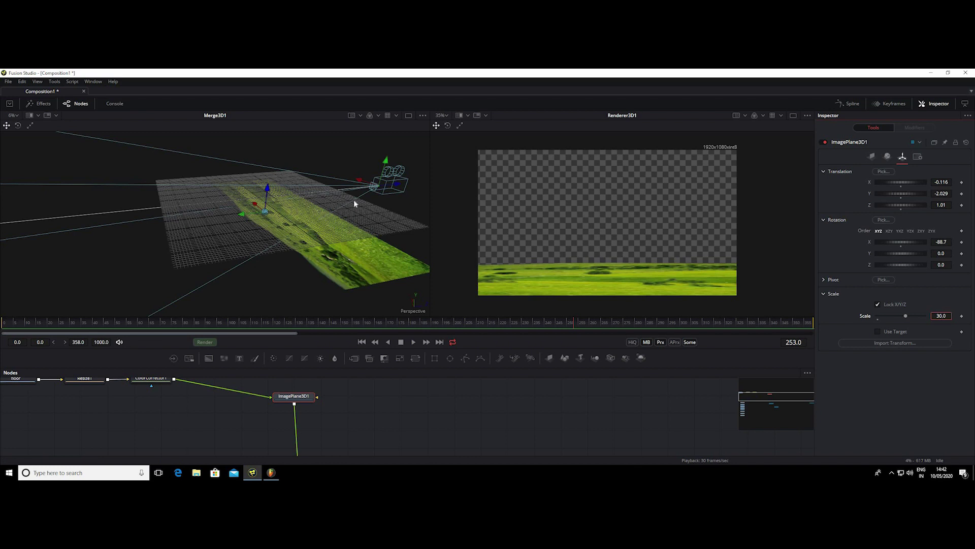
Step: Move the enlarged plane to -1.998, -1.049, 3.722, orbit the view, and enlarge the Nodes panel
{"action": "mouse_move", "coordinate": [354, 199]}
{"action": "left_mouse_down"}
{"action": "mouse_move", "coordinate": [151, 198]}
{"action": "mouse_move", "coordinate": [11, 213]}
{"action": "mouse_move", "coordinate": [170, 214]}
{"action": "mouse_move", "coordinate": [137, 210]}
{"action": "left_mouse_up"}
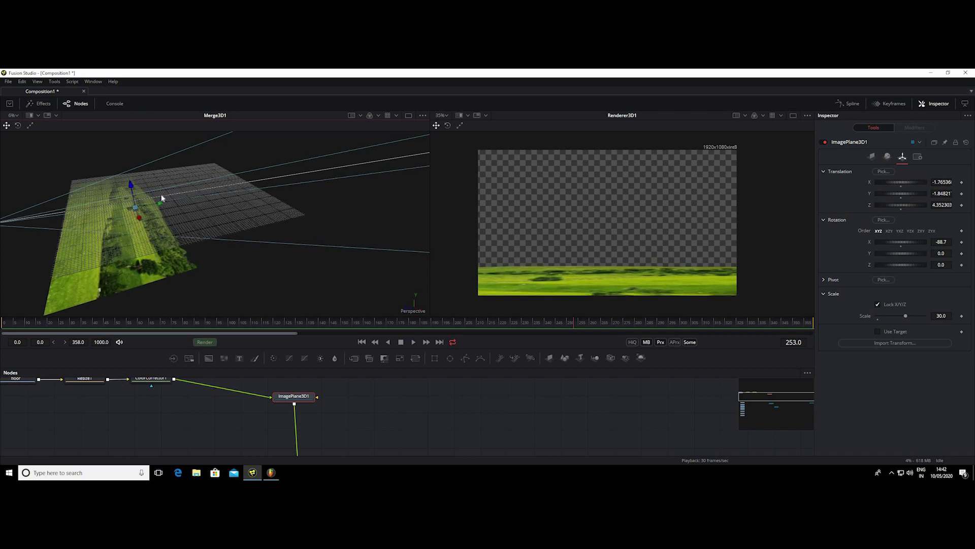
{"action": "mouse_move", "coordinate": [169, 201]}
{"action": "left_mouse_down"}
{"action": "mouse_move", "coordinate": [259, 203]}
{"action": "mouse_move", "coordinate": [305, 180]}
{"action": "mouse_move", "coordinate": [303, 169]}
{"action": "mouse_move", "coordinate": [288, 160]}
{"action": "mouse_move", "coordinate": [140, 193]}
{"action": "mouse_move", "coordinate": [287, 168]}
{"action": "left_mouse_up"}
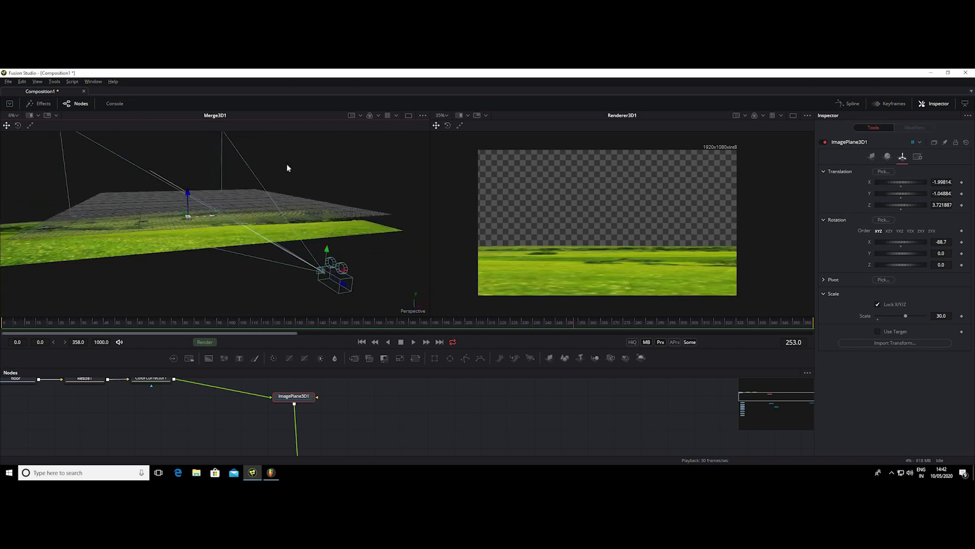
{"action": "left_click_drag", "start_coordinate": [287, 165], "coordinate": [313, 211]}
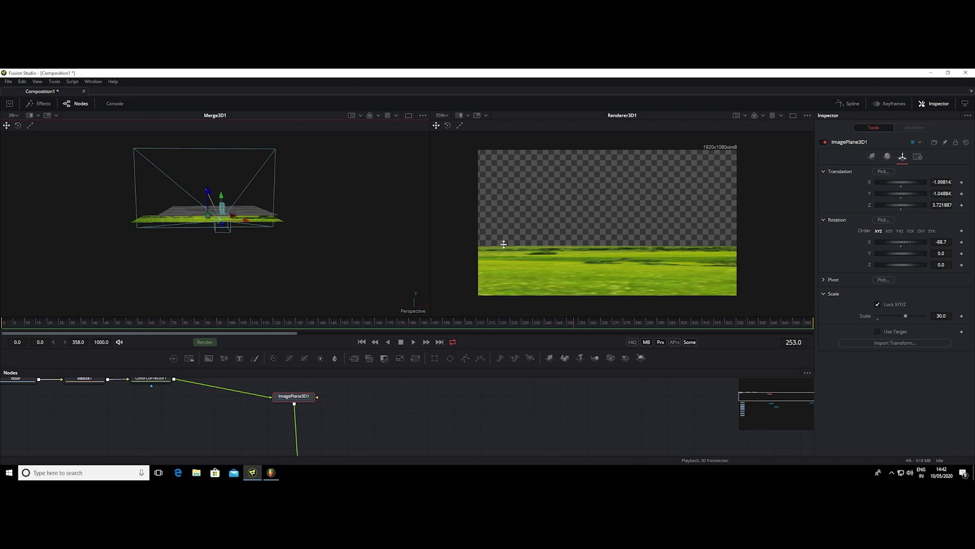
{"action": "left_click_drag", "start_coordinate": [457, 316], "coordinate": [457, 195]}
{"action": "left_click_drag", "start_coordinate": [442, 303], "coordinate": [498, 306]}
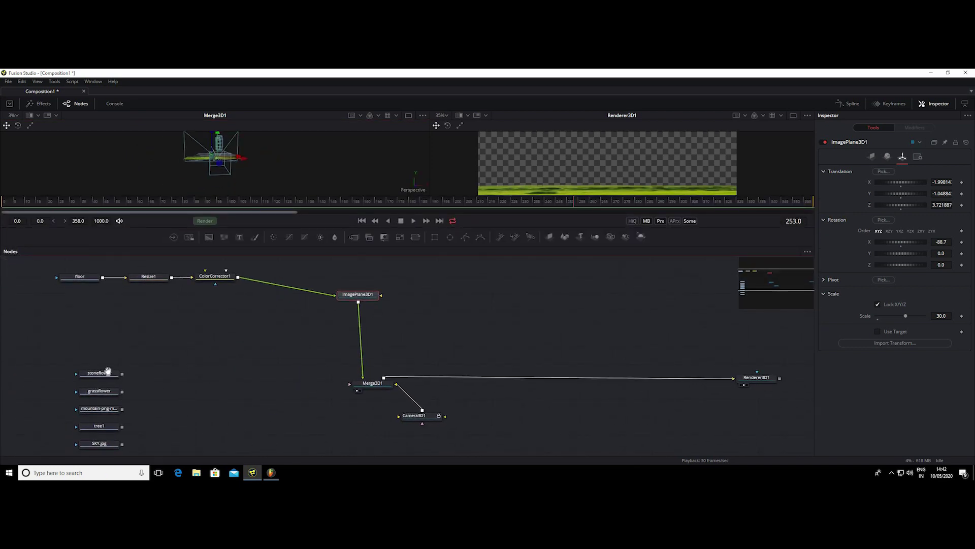
Step: Move the mountain PNG loader up near ImagePlane3D1 in the node graph
{"action": "left_click_drag", "start_coordinate": [108, 371], "coordinate": [71, 304]}
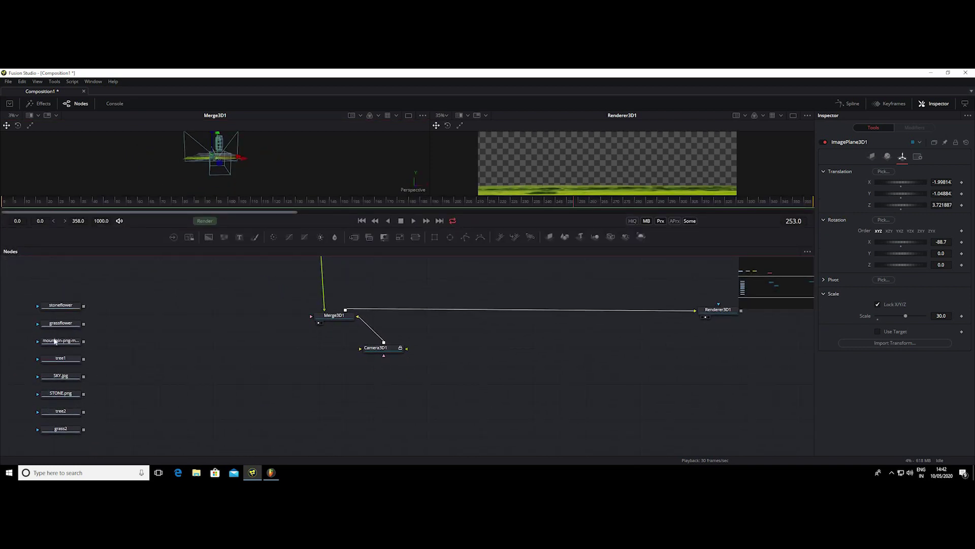
{"action": "left_click_drag", "start_coordinate": [60, 340], "coordinate": [166, 285]}
{"action": "left_click_drag", "start_coordinate": [242, 288], "coordinate": [226, 402]}
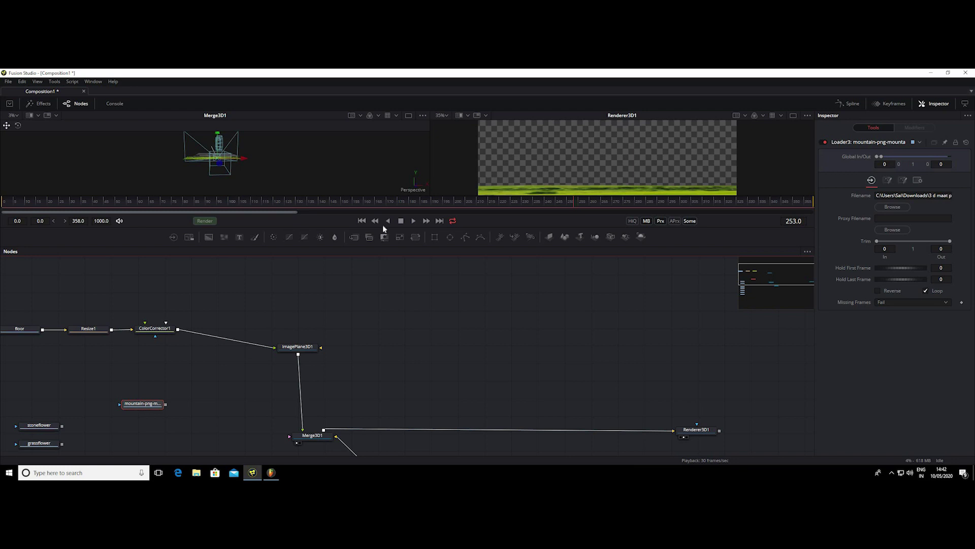
Step: Make the viewers taller again and open the 3D viewer's options menu
{"action": "left_click_drag", "start_coordinate": [383, 227], "coordinate": [394, 333]}
{"action": "right_click", "coordinate": [344, 229]}
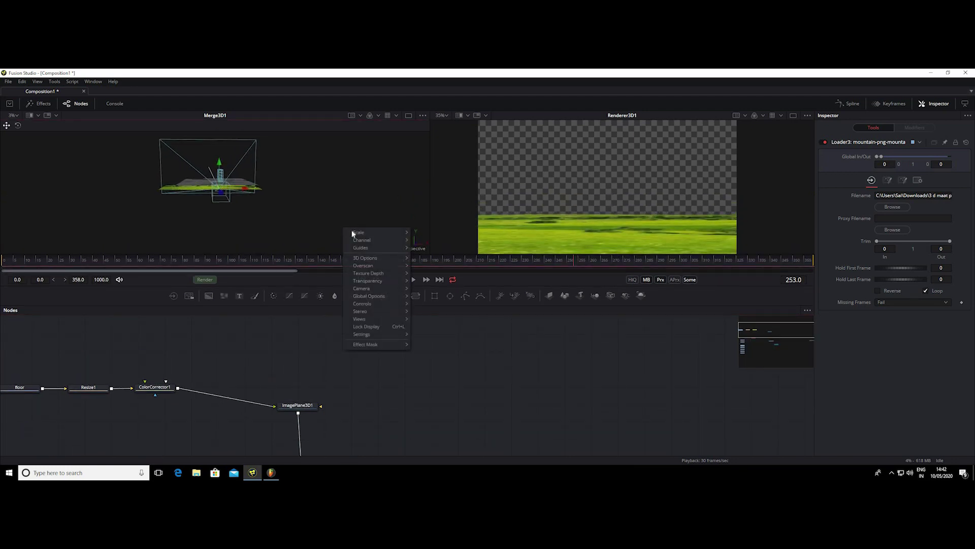
{"action": "mouse_move", "coordinate": [359, 232]}
{"action": "mouse_move", "coordinate": [369, 249]}
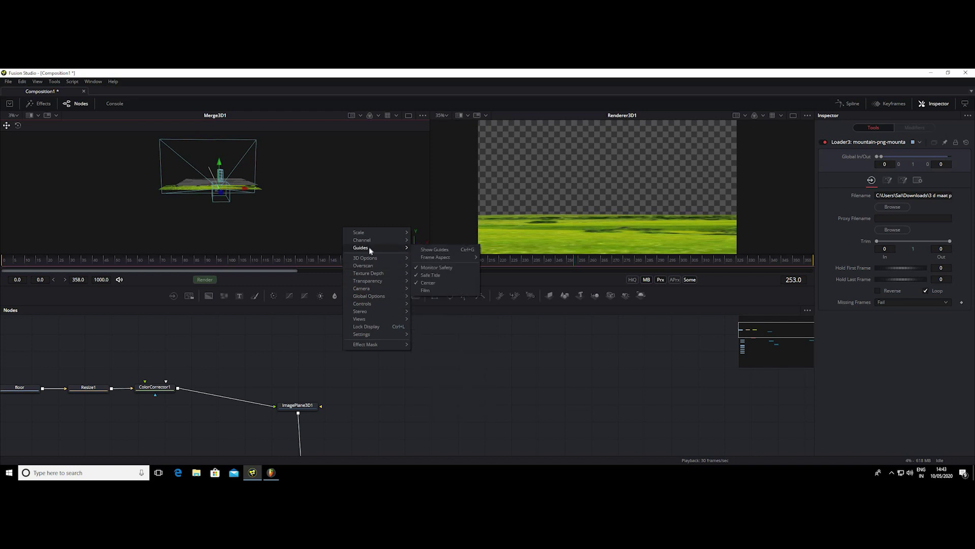
{"action": "right_click", "coordinate": [244, 240]}
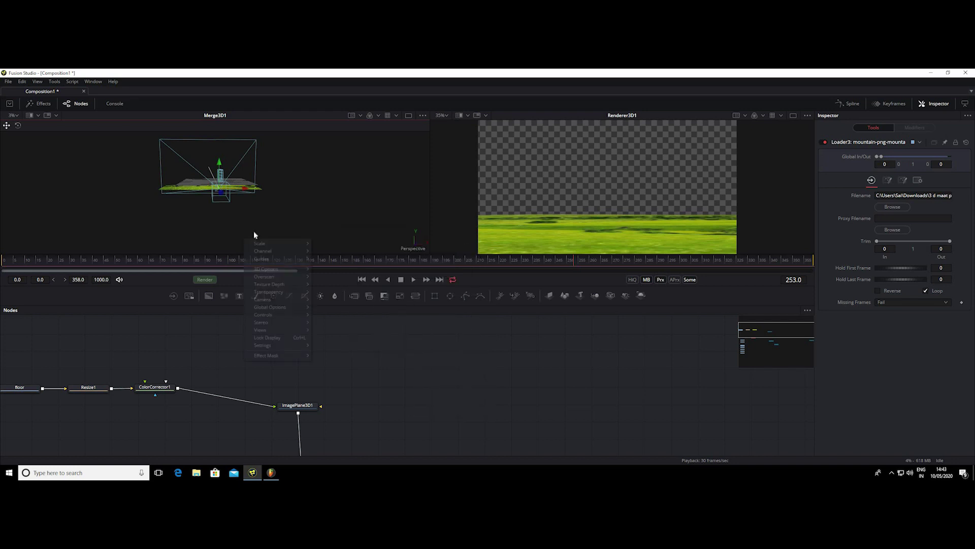
Step: Open the node graph's right-click options menu on empty node space
{"action": "right_click", "coordinate": [341, 359]}
{"action": "left_click", "coordinate": [223, 346]}
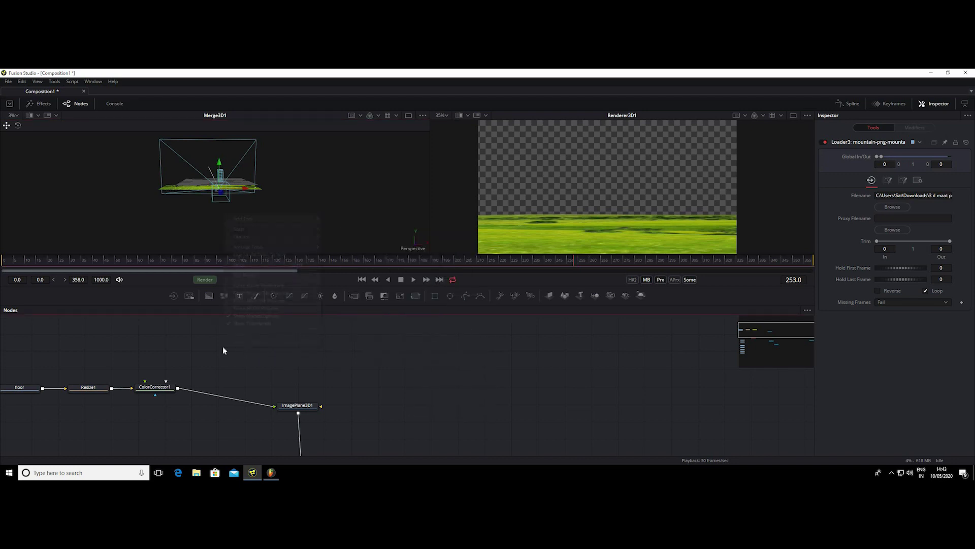
{"action": "right_click", "coordinate": [222, 346]}
{"action": "left_click", "coordinate": [320, 373]}
{"action": "right_click", "coordinate": [306, 384]}
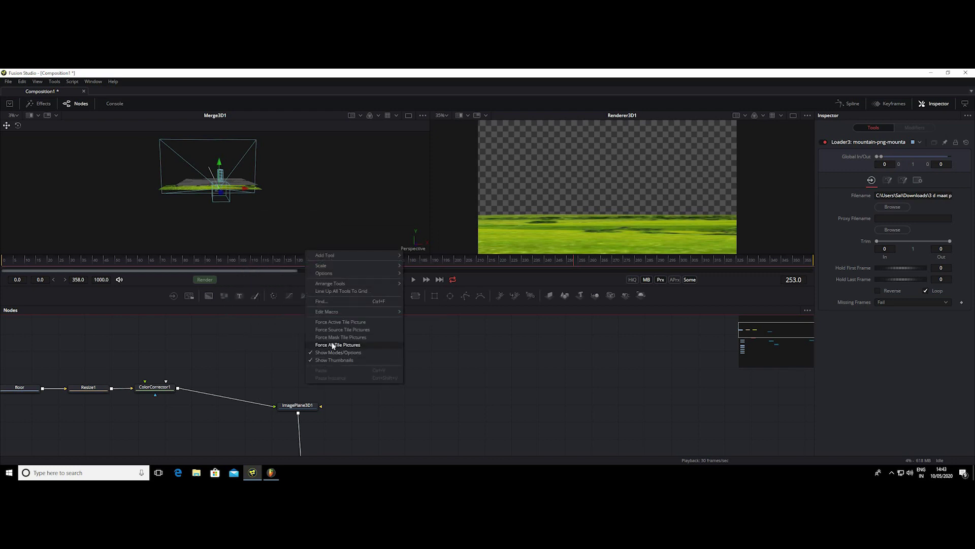
Step: Turn on picture tiles for all nodes, then turn them off again
{"action": "left_click", "coordinate": [332, 346]}
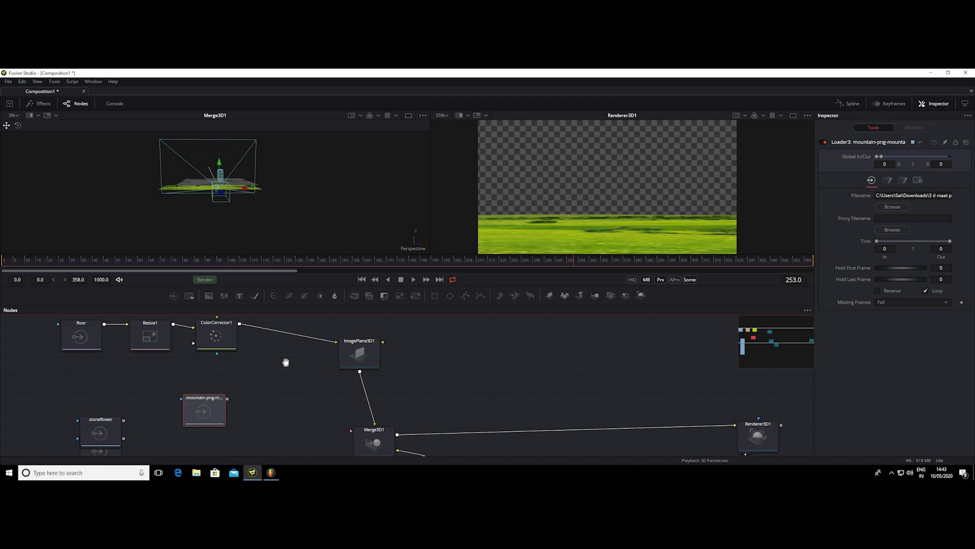
{"action": "scroll", "coordinate": [273, 399], "scroll_direction": "down", "scroll_amount": 5}
{"action": "scroll", "coordinate": [189, 447], "scroll_direction": "down", "scroll_amount": 3}
{"action": "scroll", "coordinate": [189, 447], "scroll_direction": "up", "scroll_amount": 3}
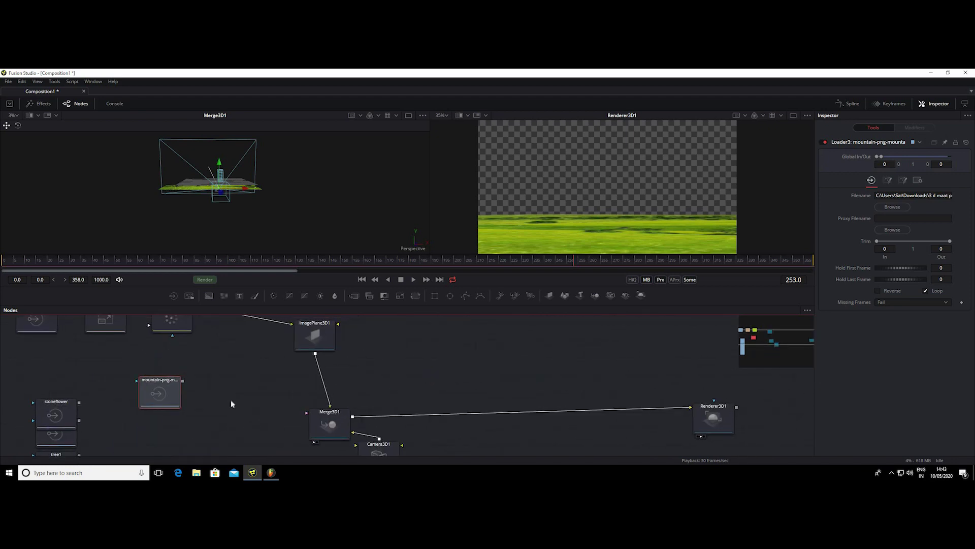
{"action": "scroll", "coordinate": [203, 429], "scroll_direction": "right", "scroll_amount": 5}
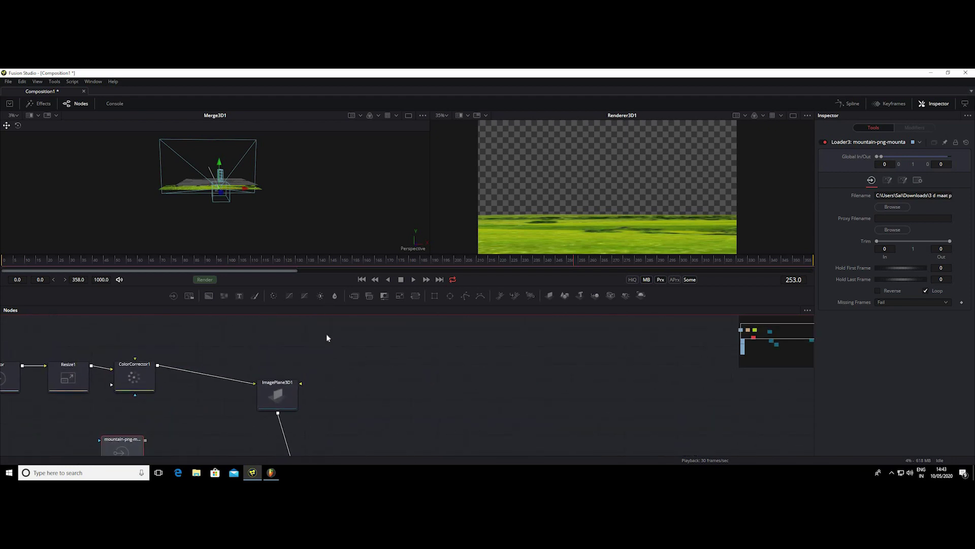
{"action": "right_click", "coordinate": [326, 337]}
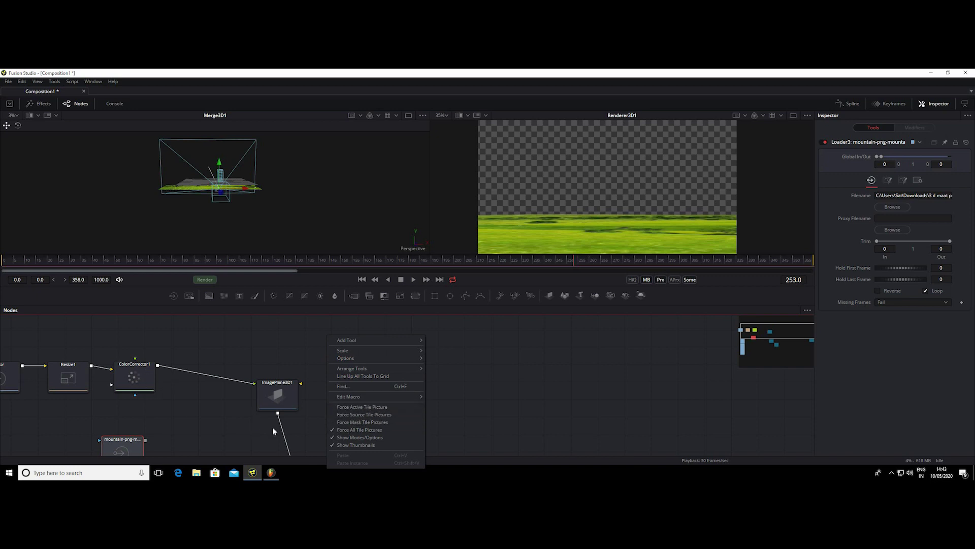
{"action": "left_click", "coordinate": [360, 428]}
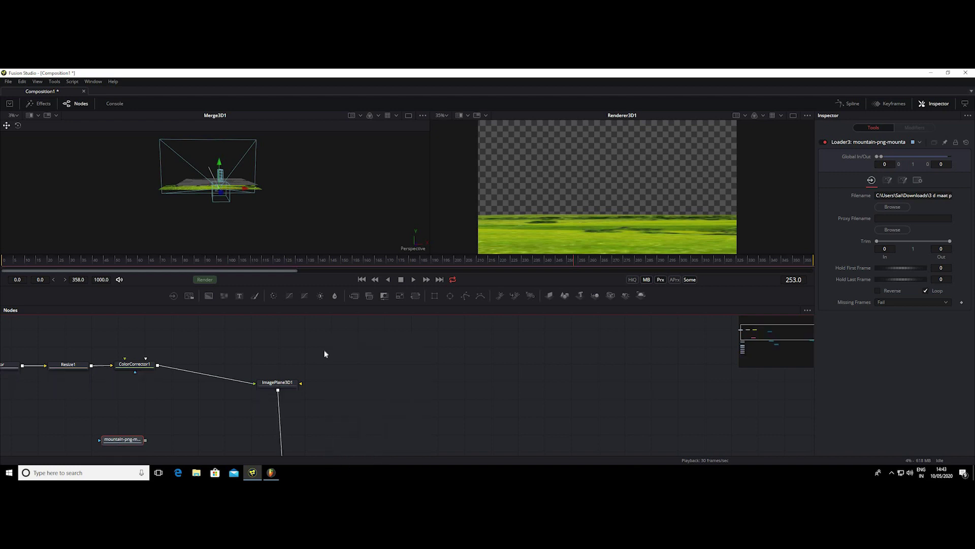
Step: Switch the node graph's connection pipes to right-angled orthogonal lines
{"action": "right_click", "coordinate": [335, 345]}
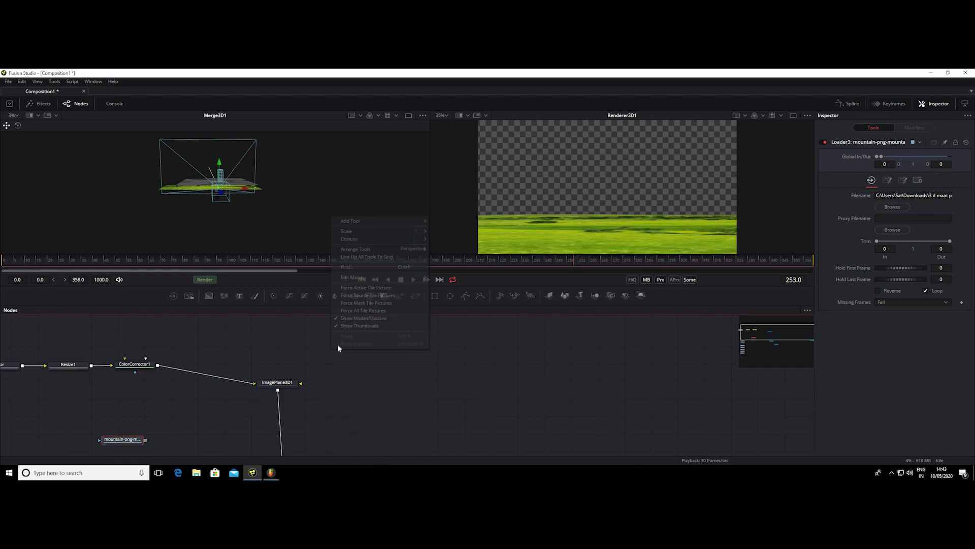
{"action": "right_click", "coordinate": [379, 377]}
{"action": "mouse_move", "coordinate": [416, 268]}
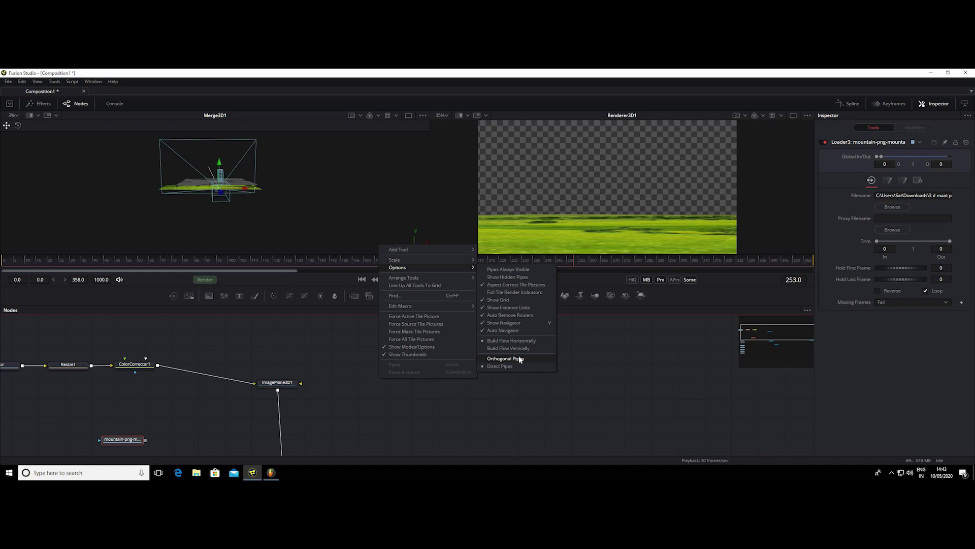
{"action": "left_click", "coordinate": [519, 359]}
{"action": "left_click_drag", "start_coordinate": [365, 382], "coordinate": [392, 378]}
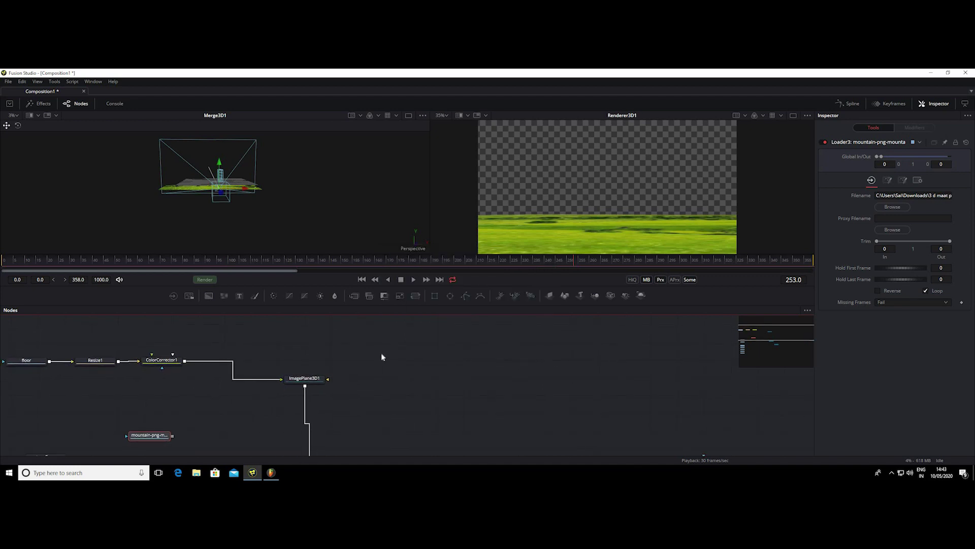
{"action": "right_click", "coordinate": [382, 353]}
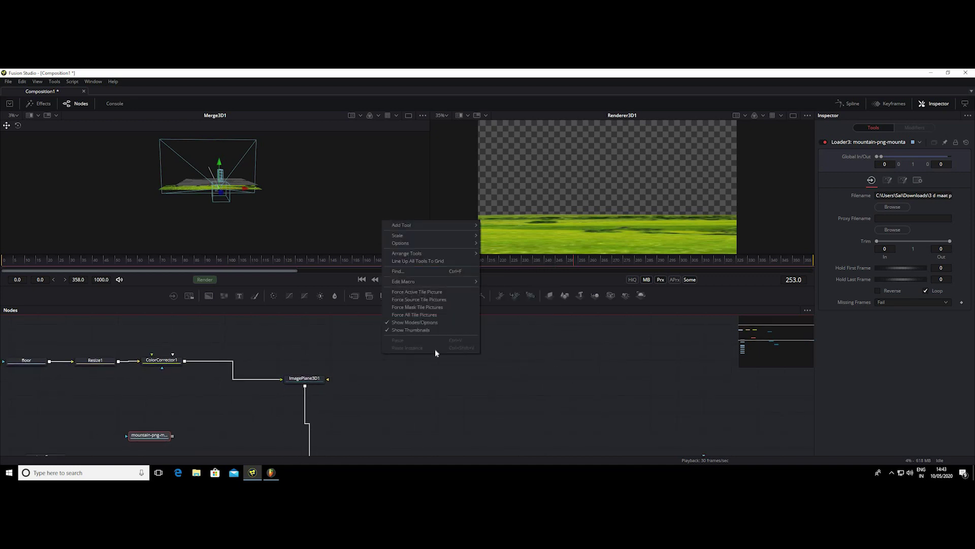
{"action": "left_click", "coordinate": [374, 366]}
{"action": "scroll", "coordinate": [374, 365], "scroll_direction": "down", "scroll_amount": 3}
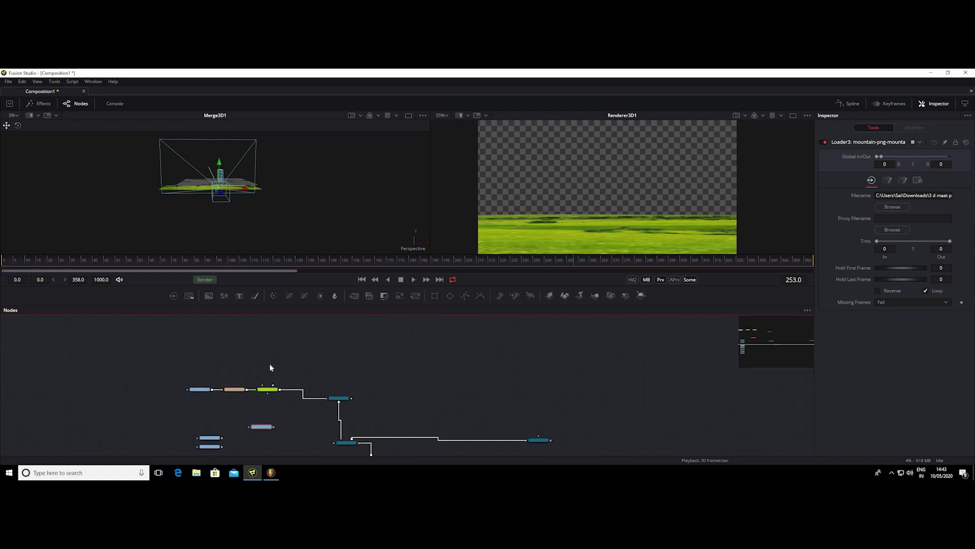
Step: Move ImagePlane3D1 up beside the floor, Resize1 and ColorCorrector1 chain
{"action": "mouse_move", "coordinate": [201, 366]}
{"action": "left_mouse_down"}
{"action": "mouse_move", "coordinate": [267, 389]}
{"action": "mouse_move", "coordinate": [93, 335]}
{"action": "left_mouse_up"}
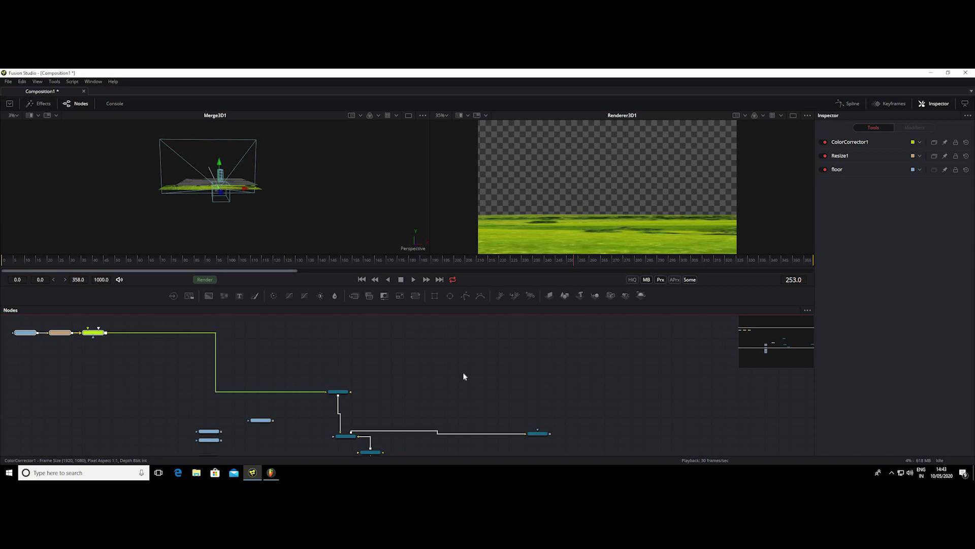
{"action": "scroll", "coordinate": [457, 353], "scroll_direction": "up", "scroll_amount": 5}
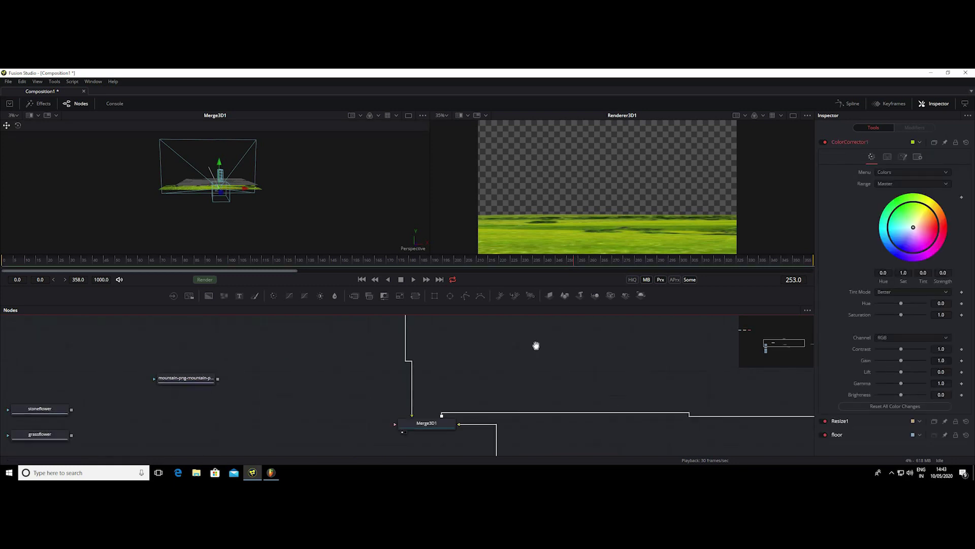
{"action": "scroll", "coordinate": [515, 391], "scroll_direction": "down", "scroll_amount": 5}
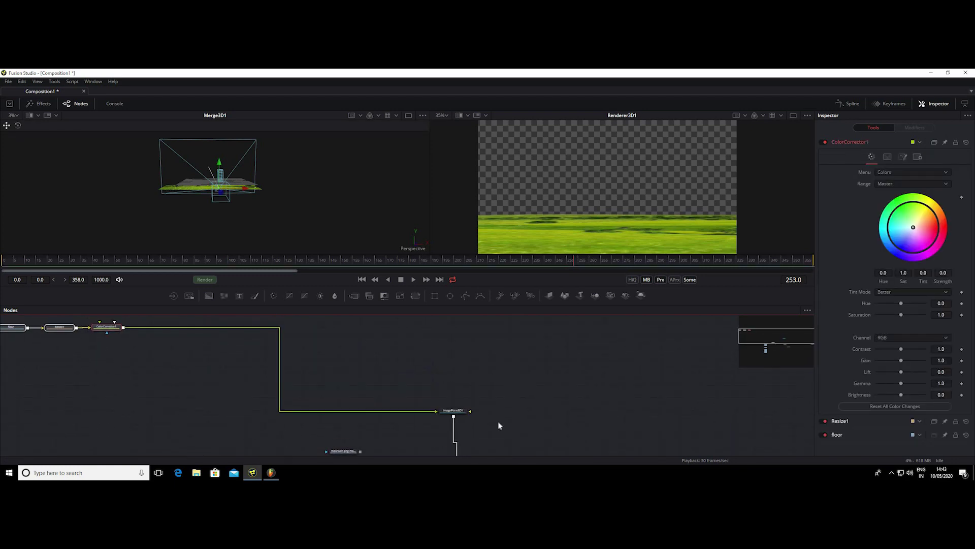
{"action": "mouse_move", "coordinate": [477, 416]}
{"action": "left_mouse_down"}
{"action": "mouse_move", "coordinate": [262, 359]}
{"action": "mouse_move", "coordinate": [270, 369]}
{"action": "left_mouse_up"}
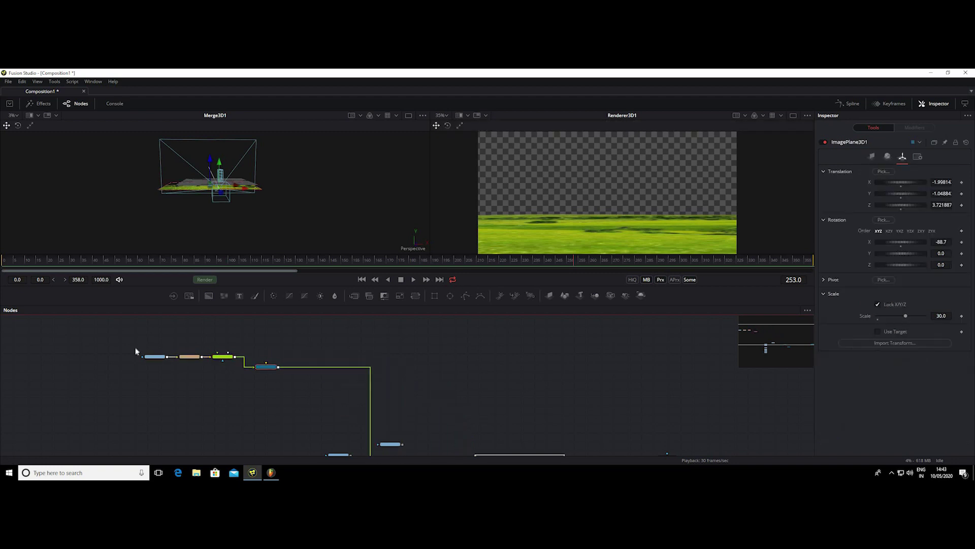
{"action": "mouse_move", "coordinate": [134, 346]}
{"action": "left_mouse_down"}
{"action": "mouse_move", "coordinate": [224, 367]}
{"action": "mouse_move", "coordinate": [110, 334]}
{"action": "left_mouse_up"}
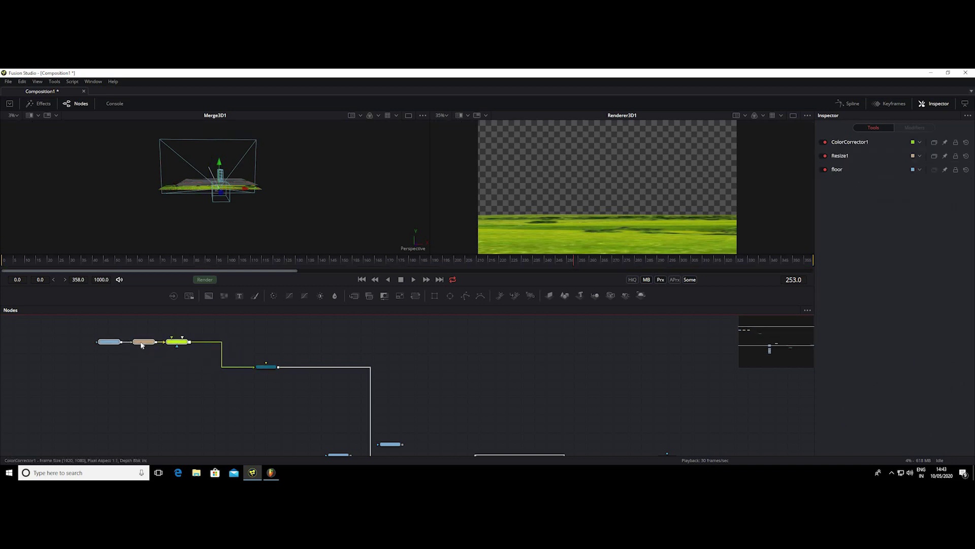
{"action": "left_click_drag", "start_coordinate": [266, 366], "coordinate": [230, 367]}
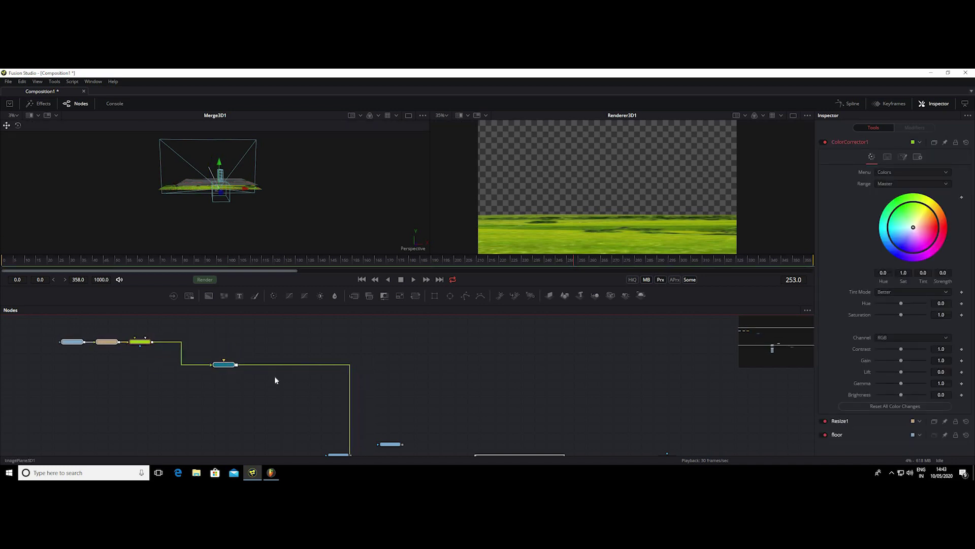
Step: Shift the Camera3D1 node to the right
{"action": "scroll", "coordinate": [401, 376], "scroll_direction": "down", "scroll_amount": 2}
{"action": "mouse_move", "coordinate": [430, 379]}
{"action": "left_mouse_down"}
{"action": "mouse_move", "coordinate": [389, 359]}
{"action": "mouse_move", "coordinate": [336, 356]}
{"action": "left_mouse_up"}
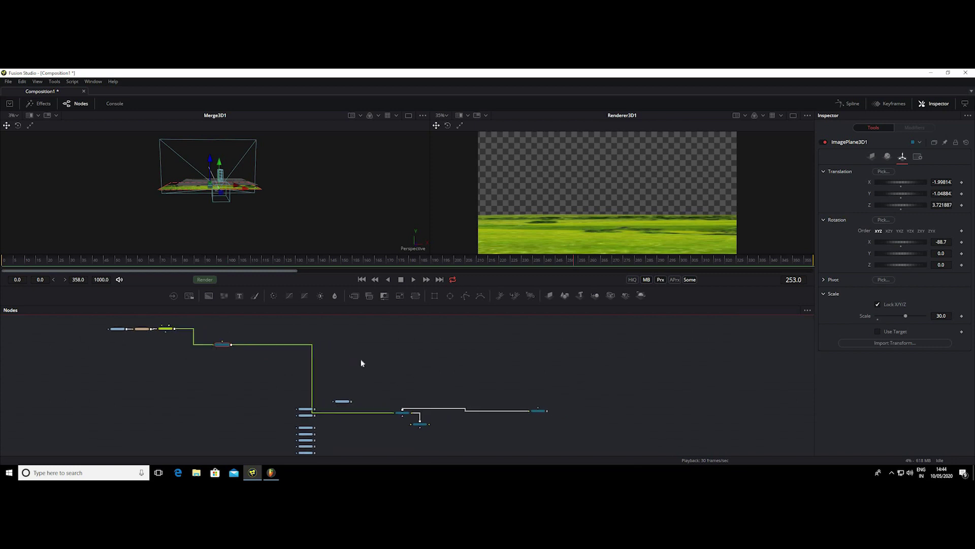
{"action": "left_click", "coordinate": [401, 431]}
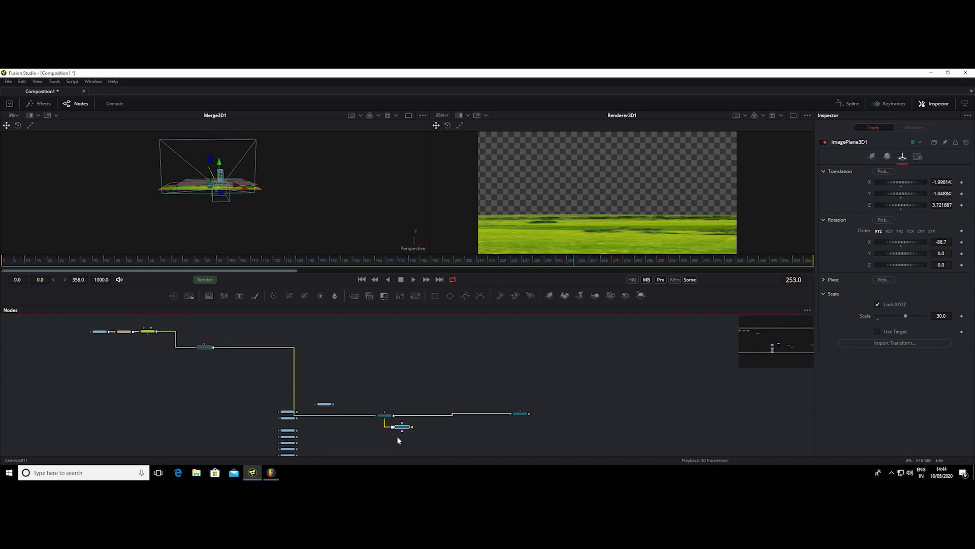
{"action": "left_click_drag", "start_coordinate": [402, 426], "coordinate": [568, 434]}
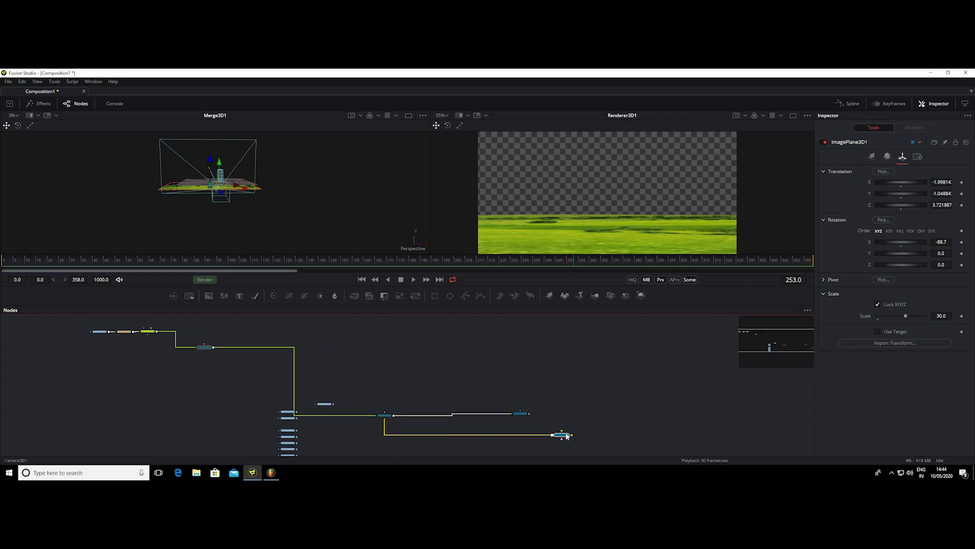
Step: Move the seven stacked loader nodes far to the left
{"action": "left_click_drag", "start_coordinate": [272, 397], "coordinate": [294, 459]}
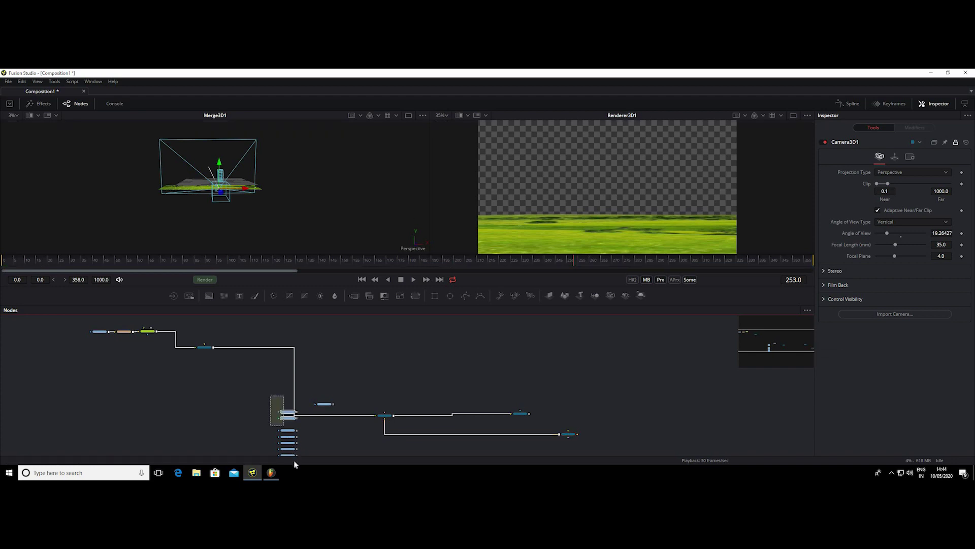
{"action": "left_click_drag", "start_coordinate": [290, 413], "coordinate": [14, 419]}
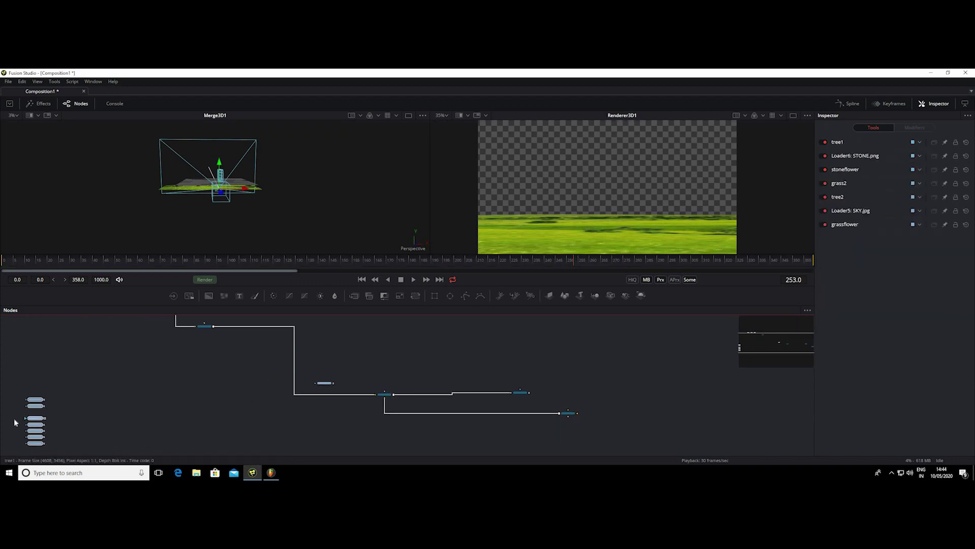
{"action": "scroll", "coordinate": [171, 394], "scroll_direction": "down", "scroll_amount": 3}
{"action": "left_click_drag", "start_coordinate": [172, 394], "coordinate": [232, 415]}
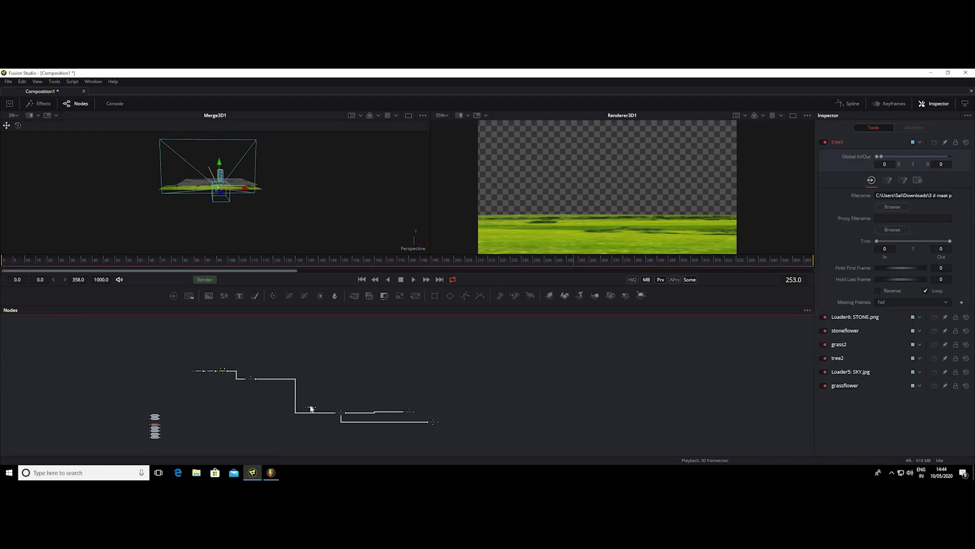
Step: Select the mountain PNG loader and pan back to the floor chain and Merge3D, camera, renderer nodes
{"action": "left_click", "coordinate": [200, 372]}
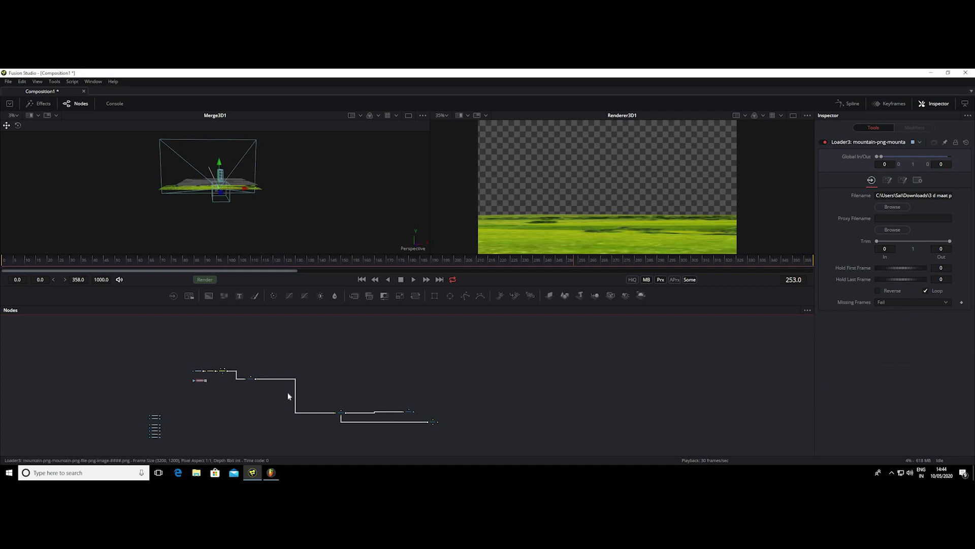
{"action": "scroll", "coordinate": [257, 388], "scroll_direction": "up", "scroll_amount": 4}
{"action": "scroll", "coordinate": [250, 388], "scroll_direction": "up", "scroll_amount": 1}
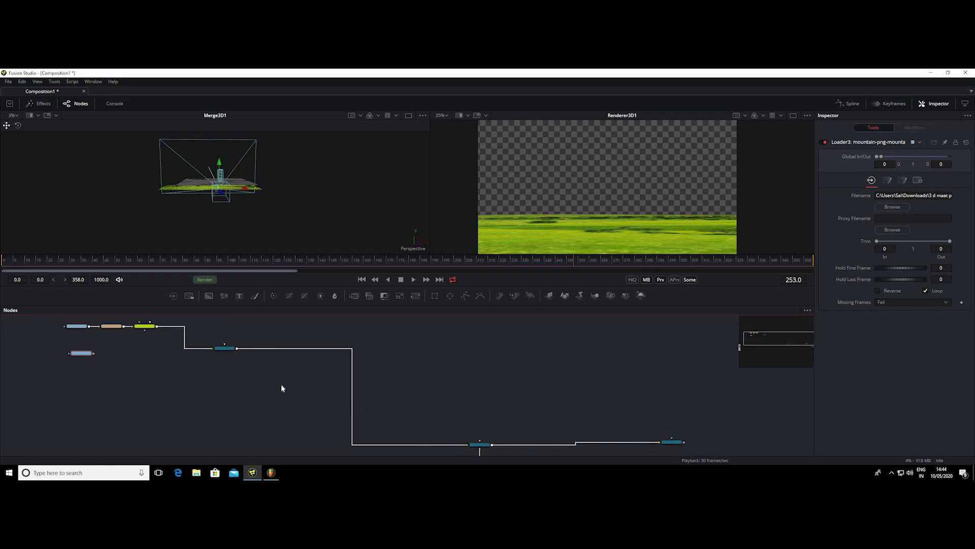
{"action": "scroll", "coordinate": [281, 388], "scroll_direction": "up", "scroll_amount": 2}
{"action": "scroll", "coordinate": [125, 414], "scroll_direction": "up", "scroll_amount": 3}
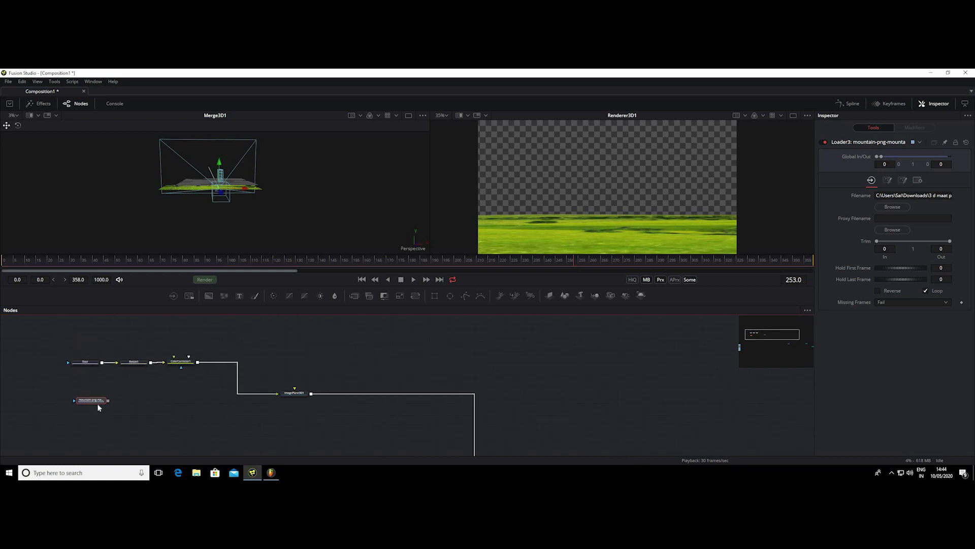
{"action": "left_click_drag", "start_coordinate": [93, 398], "coordinate": [88, 386]}
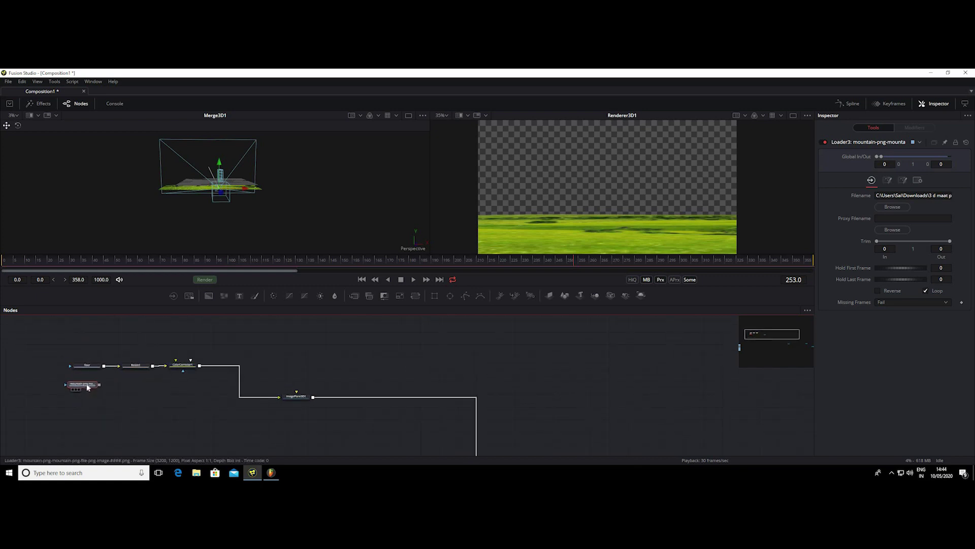
{"action": "scroll", "coordinate": [266, 445], "scroll_direction": "down", "scroll_amount": 2}
{"action": "mouse_move", "coordinate": [267, 445]}
{"action": "left_mouse_down"}
{"action": "mouse_move", "coordinate": [195, 417]}
{"action": "mouse_move", "coordinate": [190, 451]}
{"action": "left_mouse_up"}
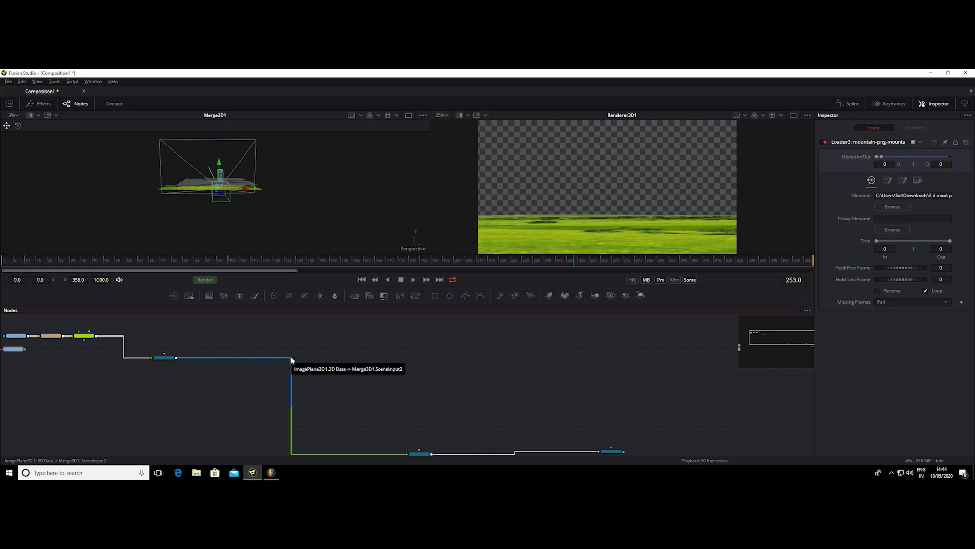
Step: Insert PipeRouter1 on the ImagePlane3D1→Merge3D1 link and drag it up and right
{"action": "left_click", "coordinate": [291, 360], "text": "alt"}
{"action": "mouse_move", "coordinate": [291, 360]}
{"action": "left_mouse_down"}
{"action": "mouse_move", "coordinate": [415, 328]}
{"action": "mouse_move", "coordinate": [407, 328]}
{"action": "left_mouse_up"}
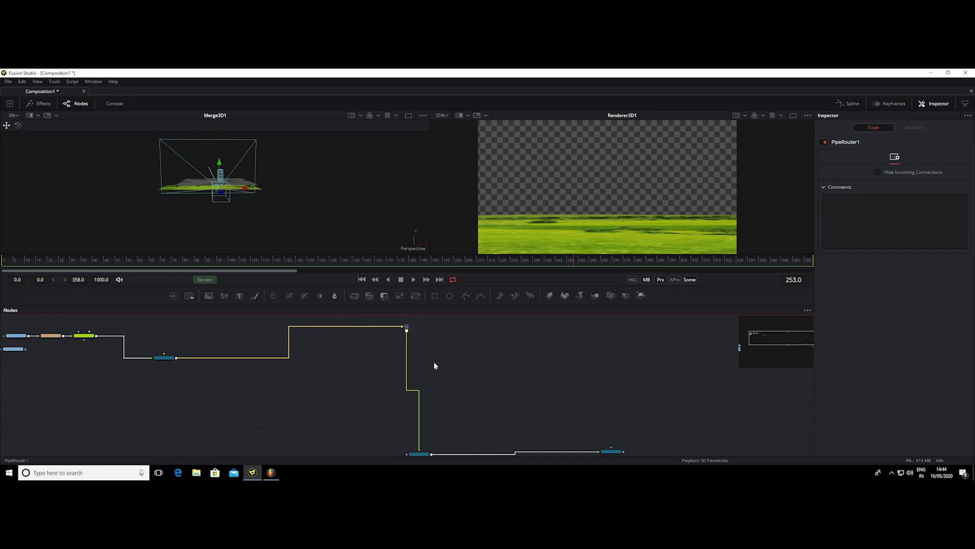
{"action": "scroll", "coordinate": [436, 356], "scroll_direction": "down", "scroll_amount": 3}
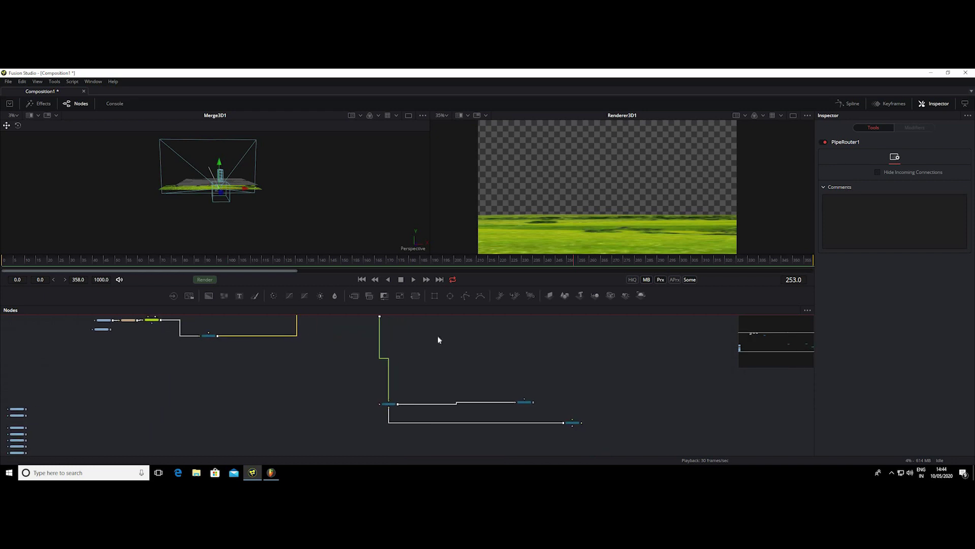
{"action": "scroll", "coordinate": [440, 355], "scroll_direction": "up", "scroll_amount": 2}
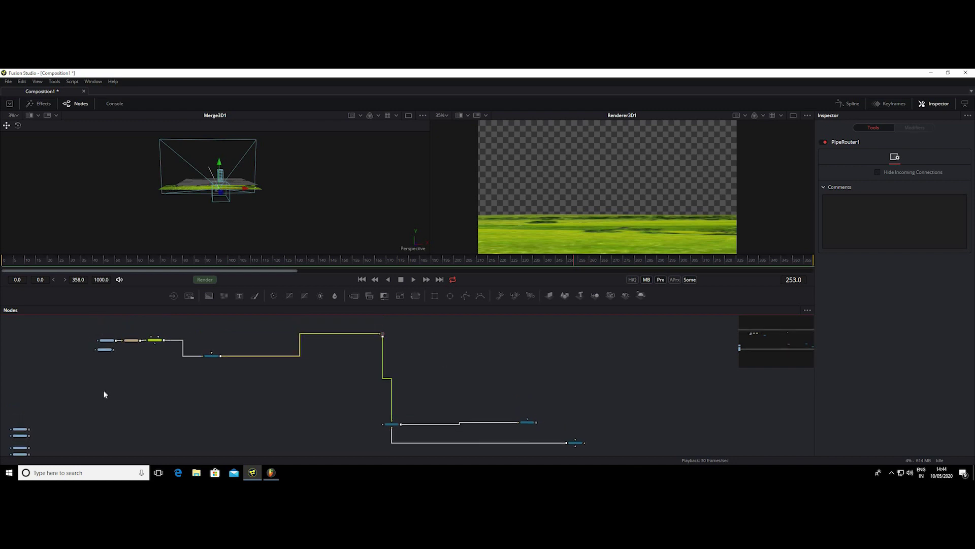
{"action": "scroll", "coordinate": [104, 394], "scroll_direction": "up", "scroll_amount": 3}
{"action": "scroll", "coordinate": [96, 427], "scroll_direction": "up", "scroll_amount": 3}
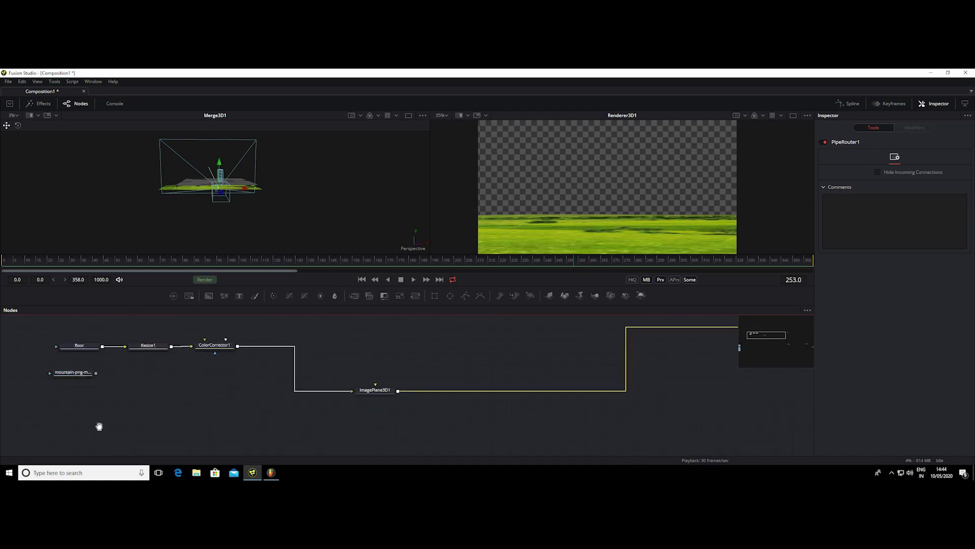
{"action": "left_click", "coordinate": [101, 378]}
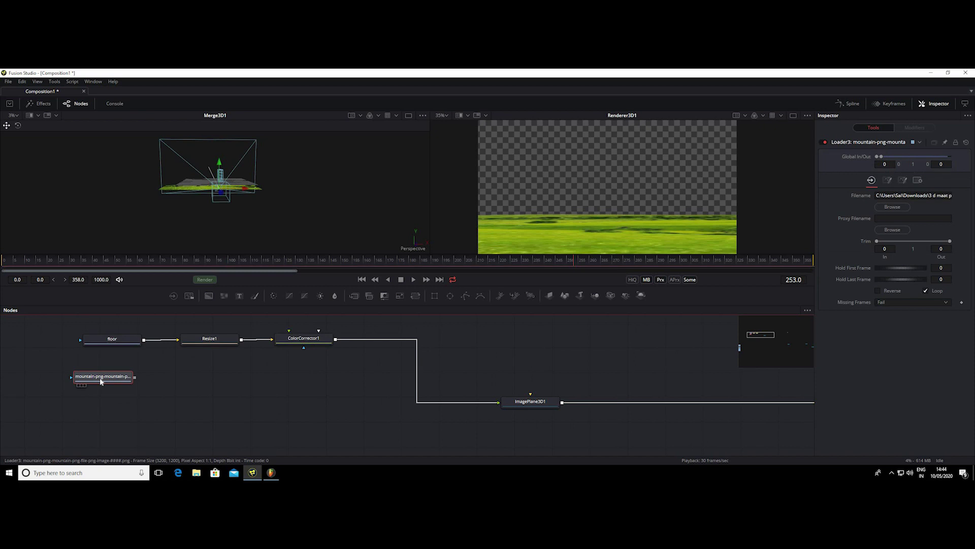
Step: Show the mountain loader's 3200×1200 snowy-peaks image in the left viewer and pan it
{"action": "left_click_drag", "start_coordinate": [101, 379], "coordinate": [222, 213]}
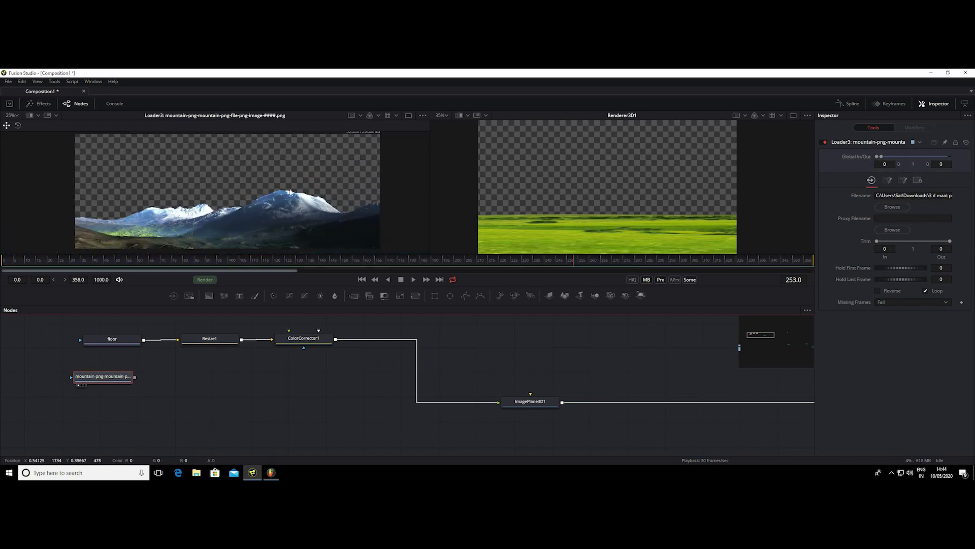
{"action": "left_click_drag", "start_coordinate": [295, 175], "coordinate": [286, 194]}
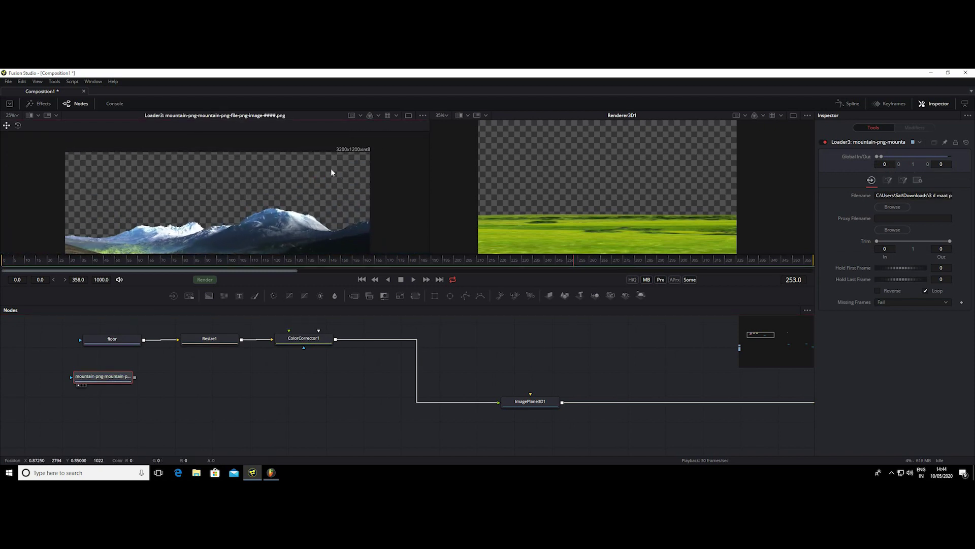
{"action": "left_click_drag", "start_coordinate": [329, 173], "coordinate": [324, 170]}
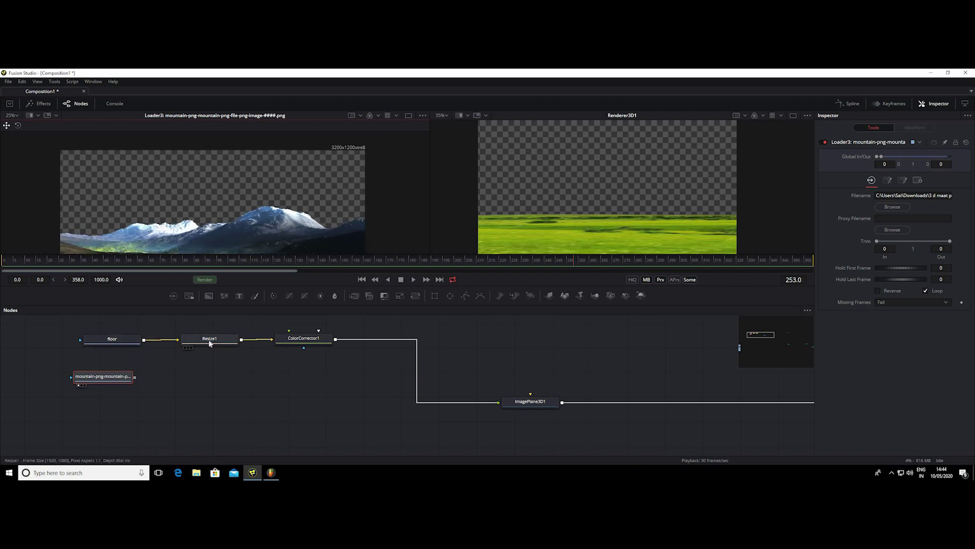
{"action": "mouse_move", "coordinate": [210, 344]}
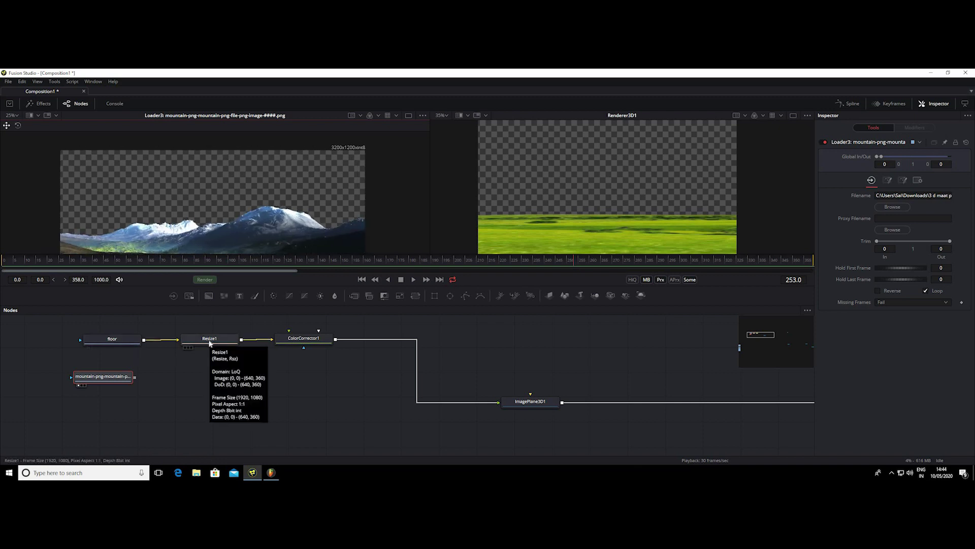
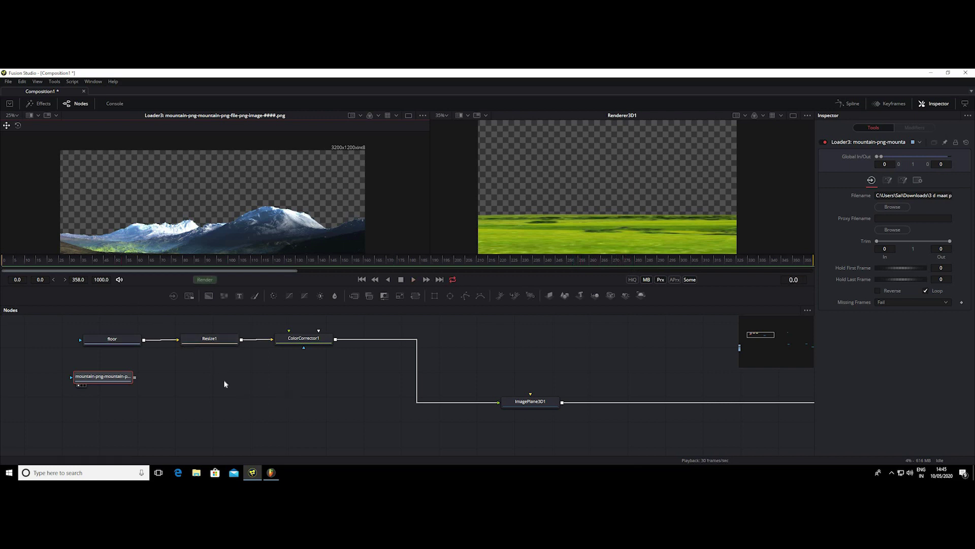
Step: Add a Resize2 node after the mountain loader, tidy the graph, and view its 1920×1080 output
{"action": "key", "text": "shift+space"}
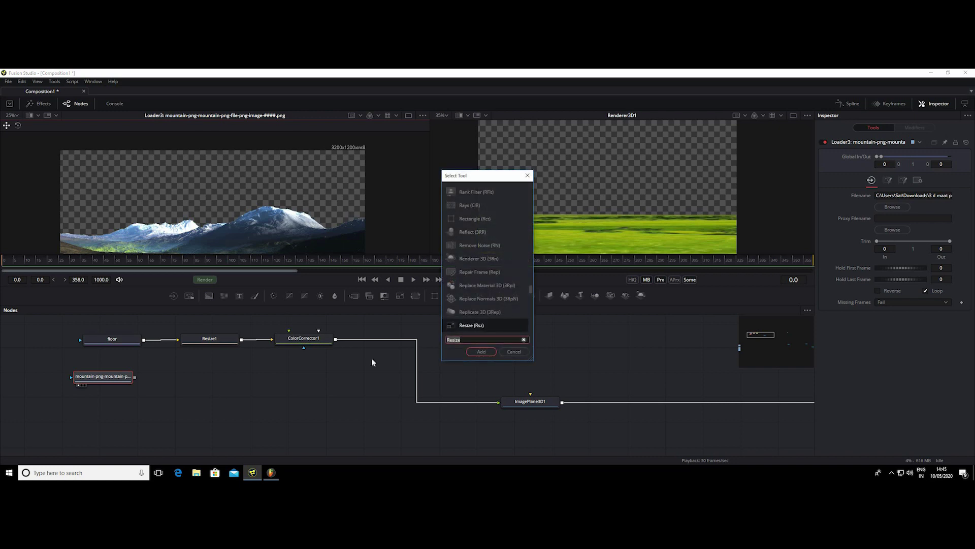
{"action": "key", "text": "Escape"}
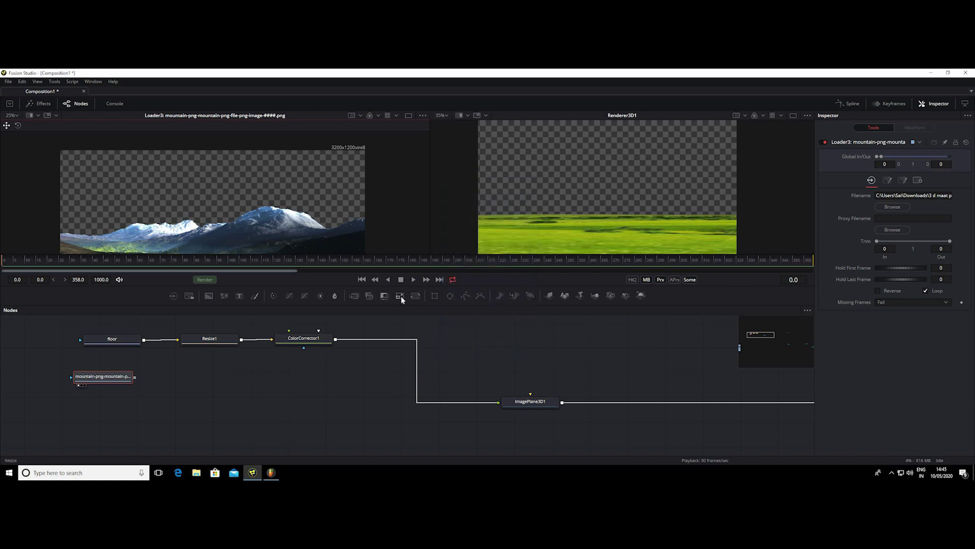
{"action": "mouse_move", "coordinate": [401, 296]}
{"action": "left_mouse_down"}
{"action": "mouse_move", "coordinate": [171, 386]}
{"action": "mouse_move", "coordinate": [193, 380]}
{"action": "left_mouse_up"}
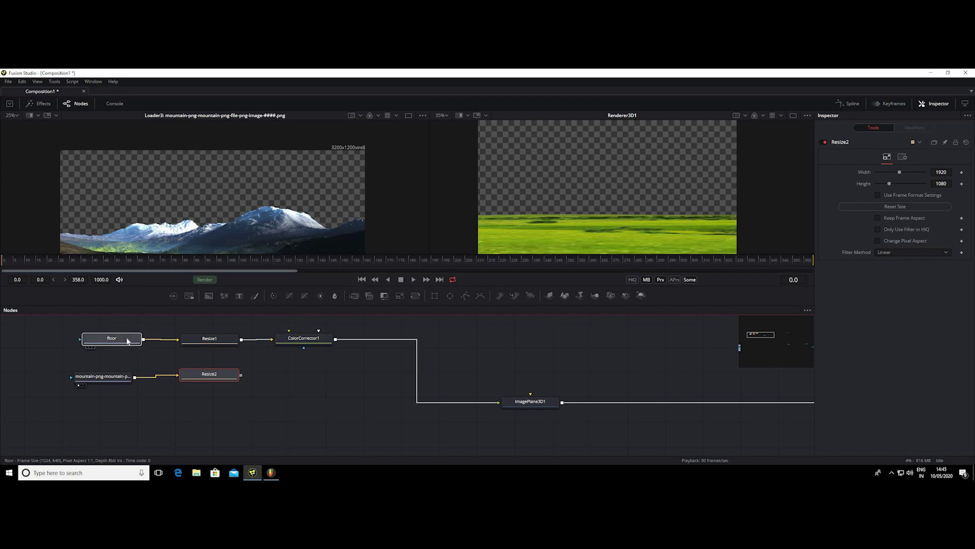
{"action": "left_click_drag", "start_coordinate": [128, 344], "coordinate": [122, 344]}
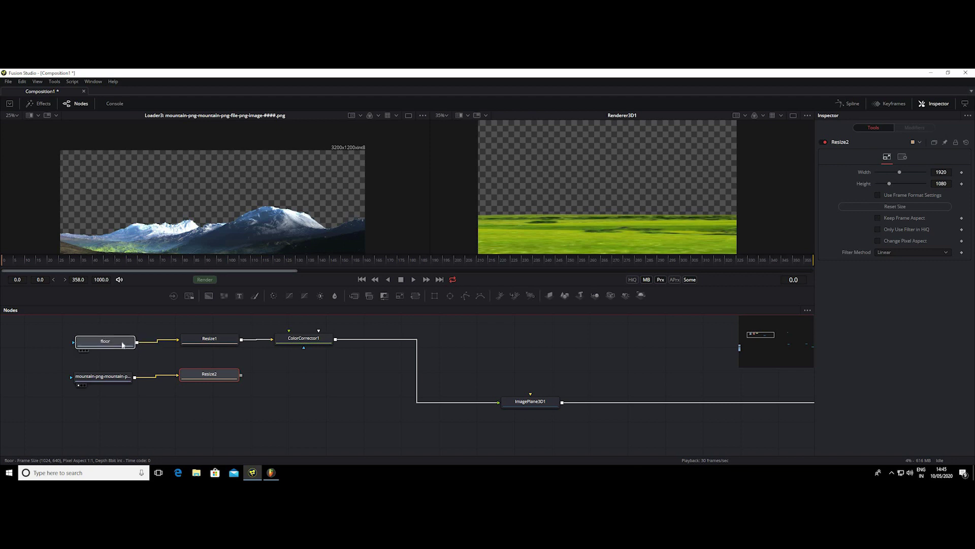
{"action": "left_click", "coordinate": [230, 343]}
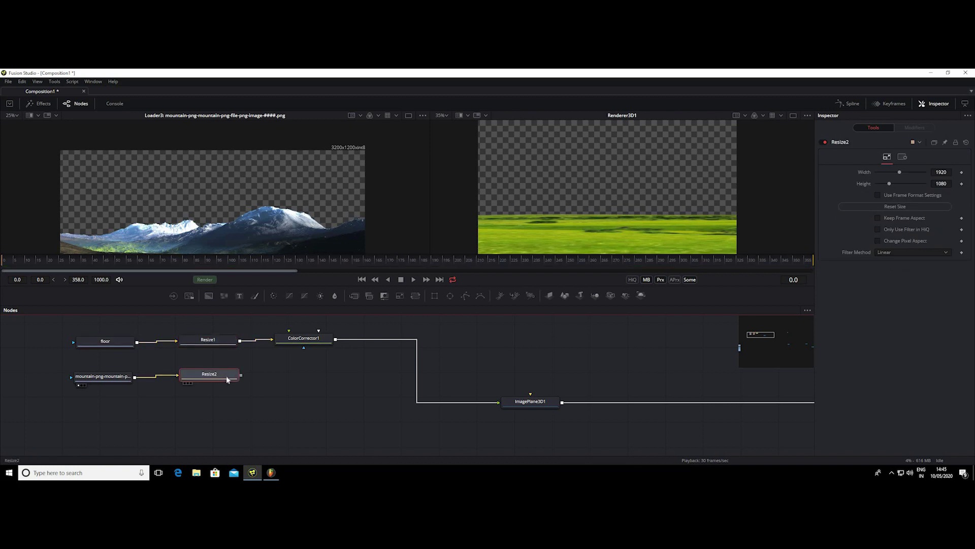
{"action": "left_click_drag", "start_coordinate": [223, 377], "coordinate": [228, 380]}
{"action": "key", "text": "1"}
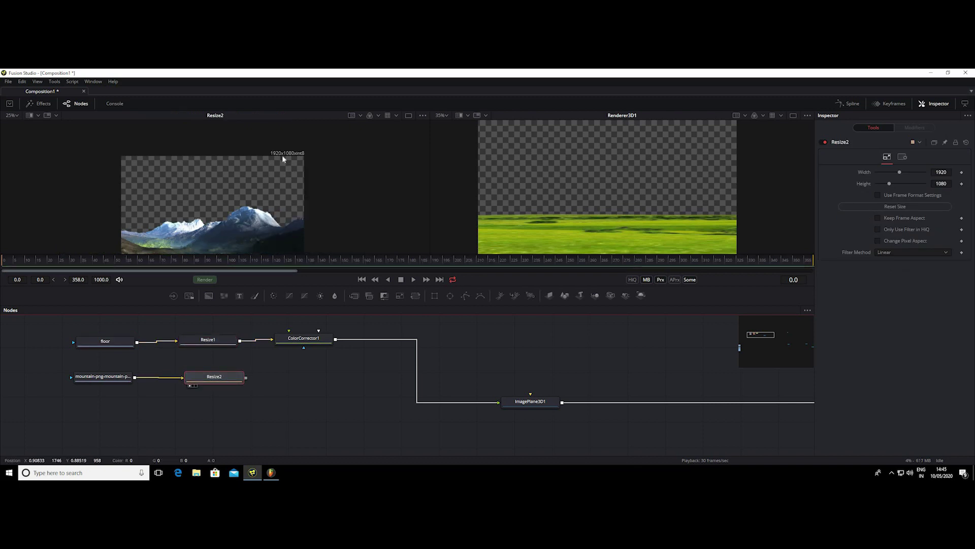
Step: Add BrightnessContrast1 after Resize2 and place a new ImagePlane3D2 below ImagePlane3D1
{"action": "left_click_drag", "start_coordinate": [321, 297], "coordinate": [292, 380]}
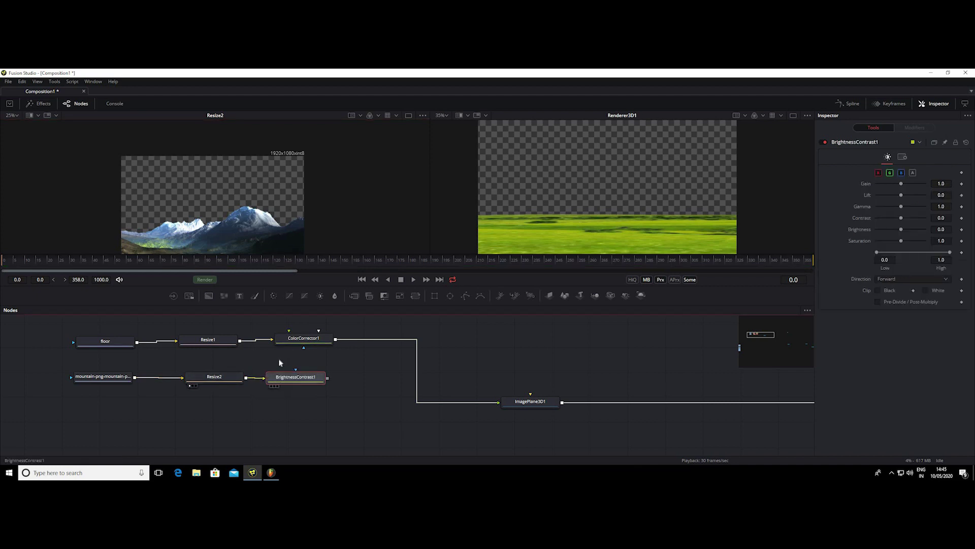
{"action": "left_click_drag", "start_coordinate": [313, 378], "coordinate": [313, 378]}
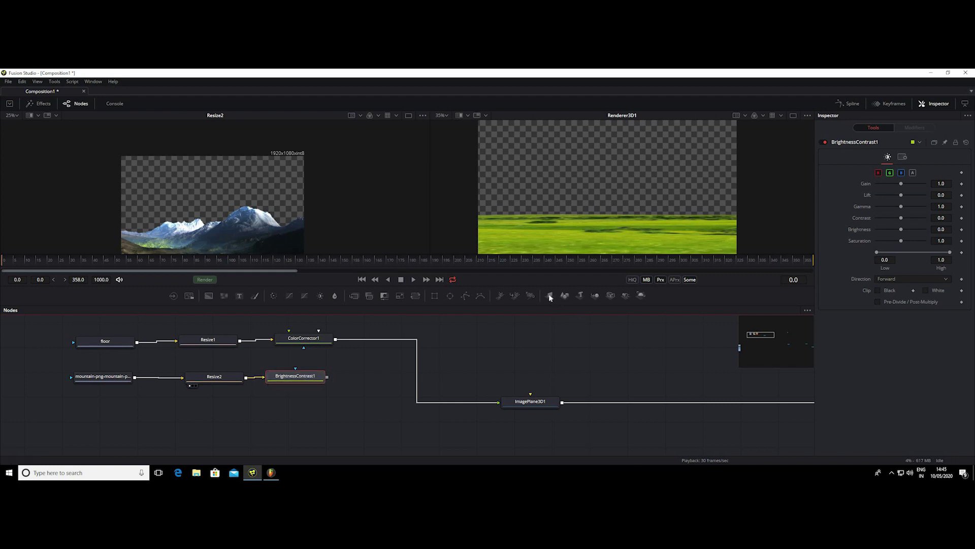
{"action": "left_click_drag", "start_coordinate": [549, 296], "coordinate": [530, 423]}
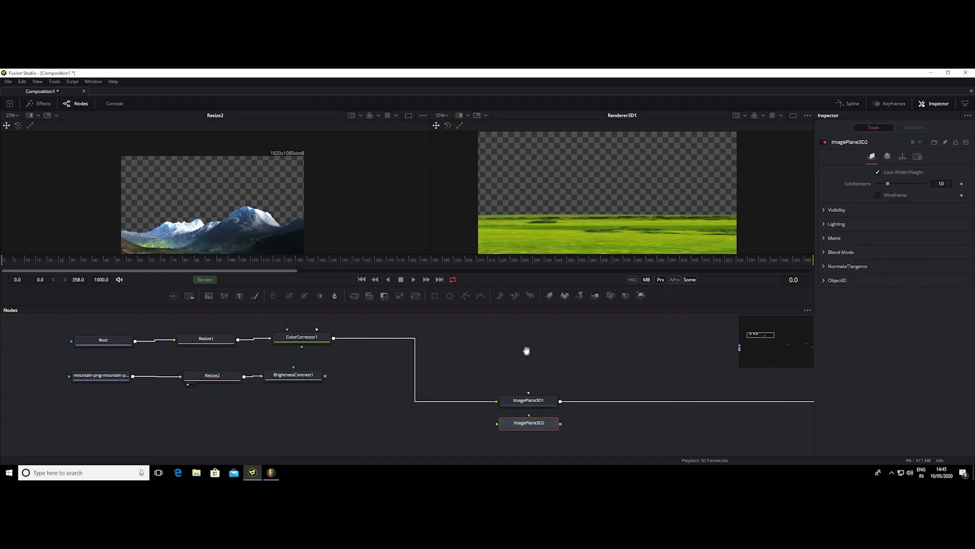
{"action": "left_click_drag", "start_coordinate": [526, 348], "coordinate": [501, 376]}
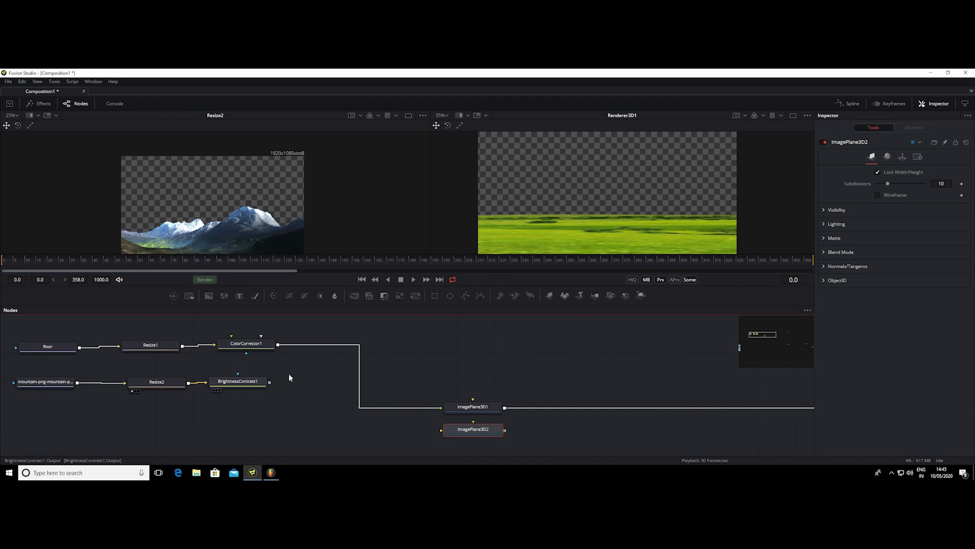
{"action": "left_click", "coordinate": [232, 385]}
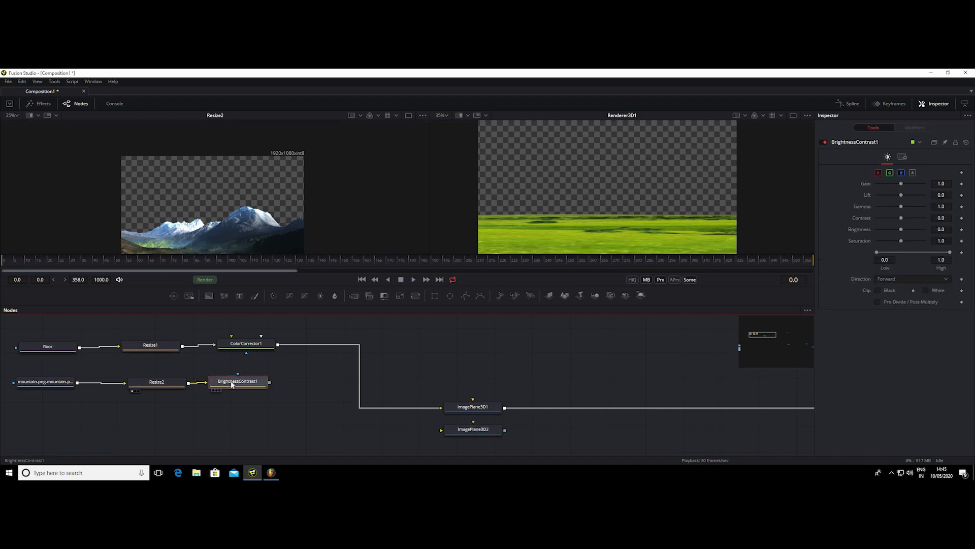
Step: Replace BrightnessContrast1 with ColorCorrector2 and connect it into ImagePlane3D2
{"action": "key", "text": "Delete"}
{"action": "mouse_move", "coordinate": [263, 299]}
{"action": "left_mouse_down"}
{"action": "mouse_move", "coordinate": [234, 382]}
{"action": "mouse_move", "coordinate": [459, 431]}
{"action": "left_mouse_up"}
{"action": "scroll", "coordinate": [531, 380], "scroll_direction": "down", "scroll_amount": 1}
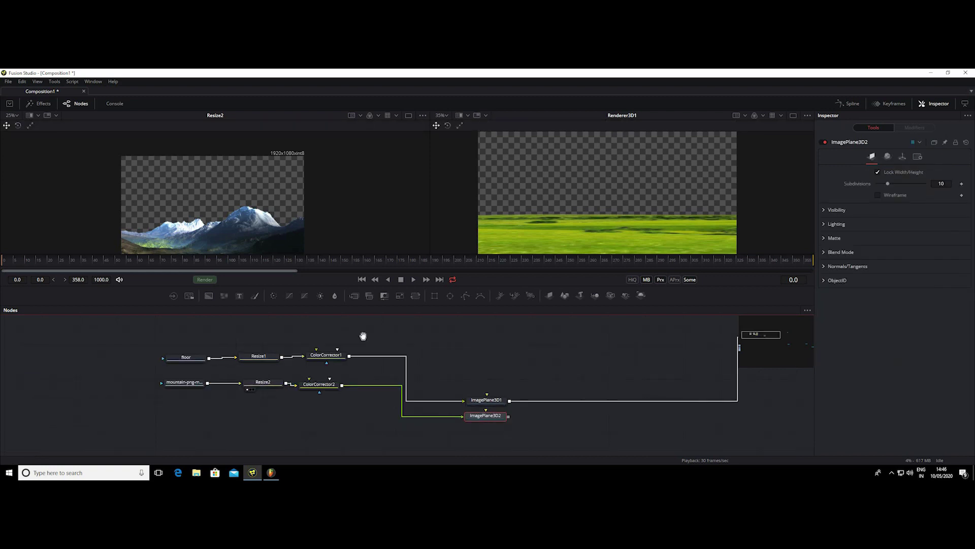
{"action": "scroll", "coordinate": [339, 327], "scroll_direction": "down", "scroll_amount": 1}
{"action": "scroll", "coordinate": [340, 327], "scroll_direction": "down", "scroll_amount": 1}
{"action": "scroll", "coordinate": [293, 362], "scroll_direction": "down", "scroll_amount": 1}
{"action": "scroll", "coordinate": [293, 362], "scroll_direction": "up", "scroll_amount": 1}
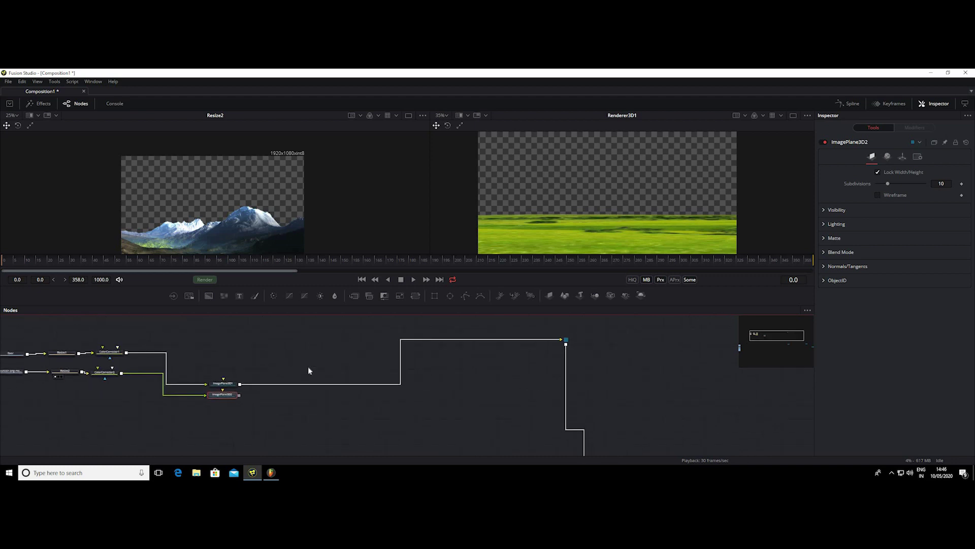
{"action": "scroll", "coordinate": [308, 367], "scroll_direction": "up", "scroll_amount": 1}
{"action": "scroll", "coordinate": [337, 353], "scroll_direction": "up", "scroll_amount": 1}
{"action": "scroll", "coordinate": [337, 380], "scroll_direction": "up", "scroll_amount": 1}
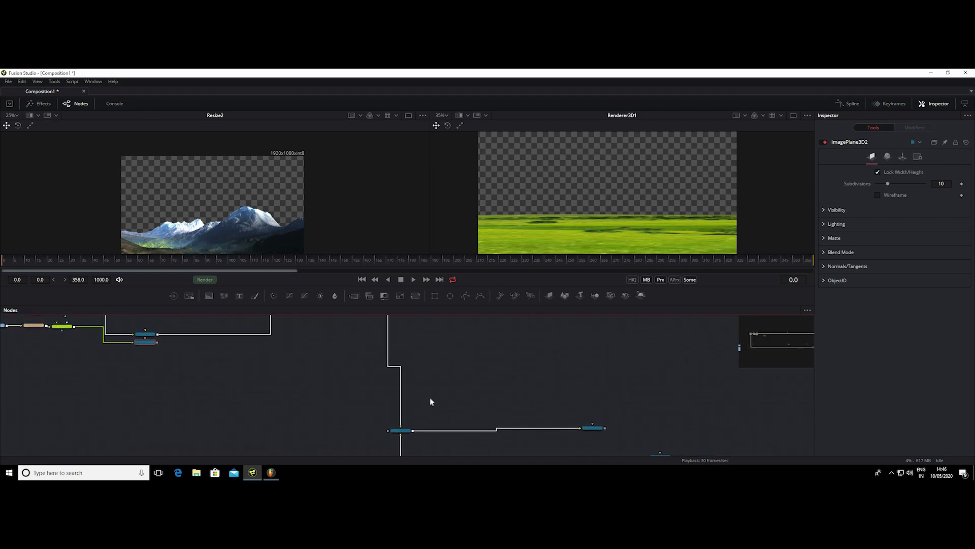
{"action": "scroll", "coordinate": [446, 427], "scroll_direction": "up", "scroll_amount": 1}
{"action": "scroll", "coordinate": [522, 425], "scroll_direction": "up", "scroll_amount": 1}
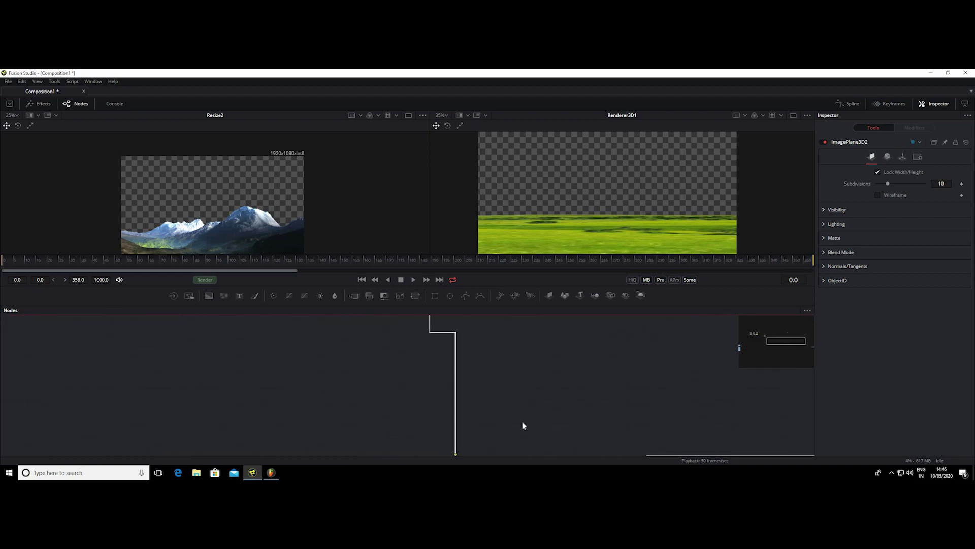
{"action": "scroll", "coordinate": [339, 382], "scroll_direction": "up", "scroll_amount": 1}
{"action": "scroll", "coordinate": [339, 382], "scroll_direction": "down", "scroll_amount": 3}
{"action": "scroll", "coordinate": [476, 447], "scroll_direction": "down", "scroll_amount": 1}
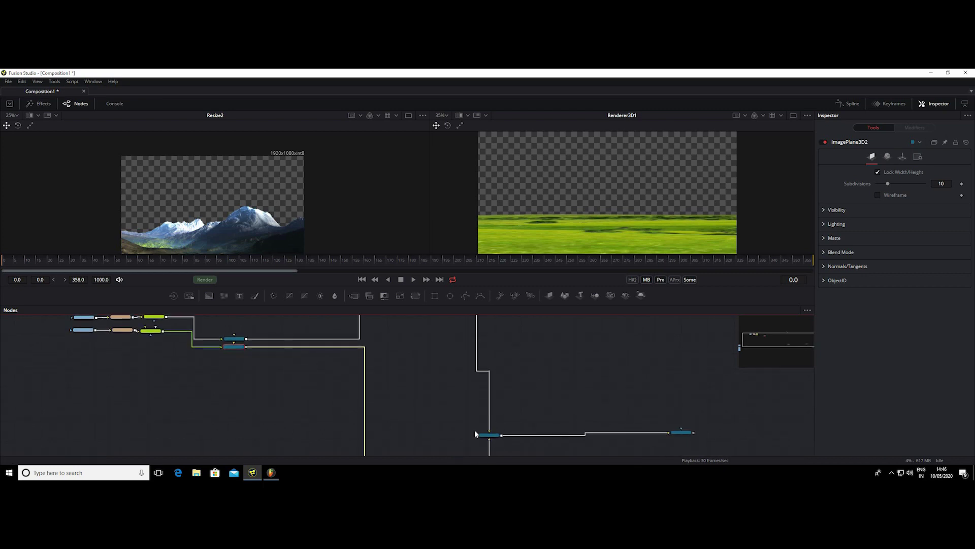
Step: Wire ImagePlane3D2 into Merge3D1 and select the merge node
{"action": "mouse_move", "coordinate": [478, 426]}
{"action": "left_mouse_down"}
{"action": "mouse_move", "coordinate": [247, 331]}
{"action": "mouse_move", "coordinate": [480, 427]}
{"action": "left_mouse_up"}
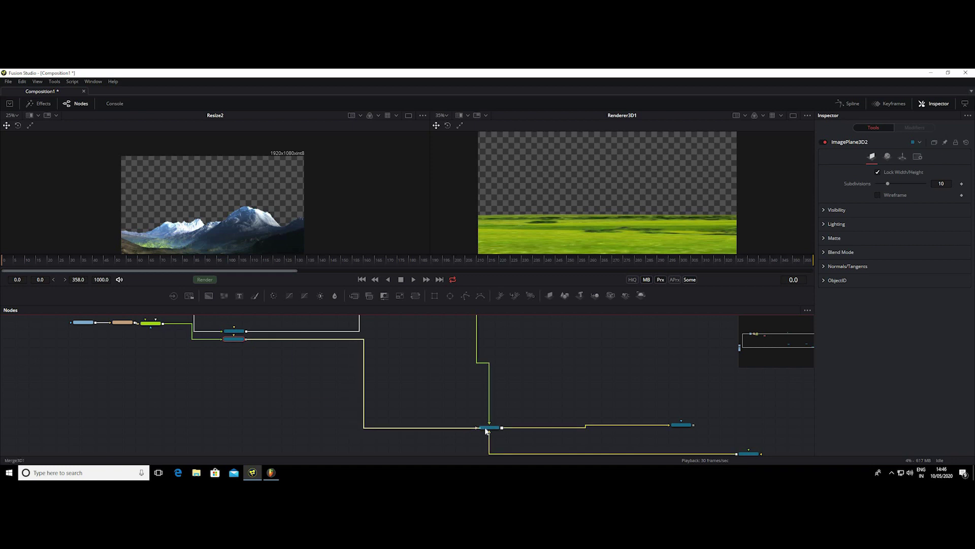
{"action": "scroll", "coordinate": [561, 361], "scroll_direction": "up", "scroll_amount": 2}
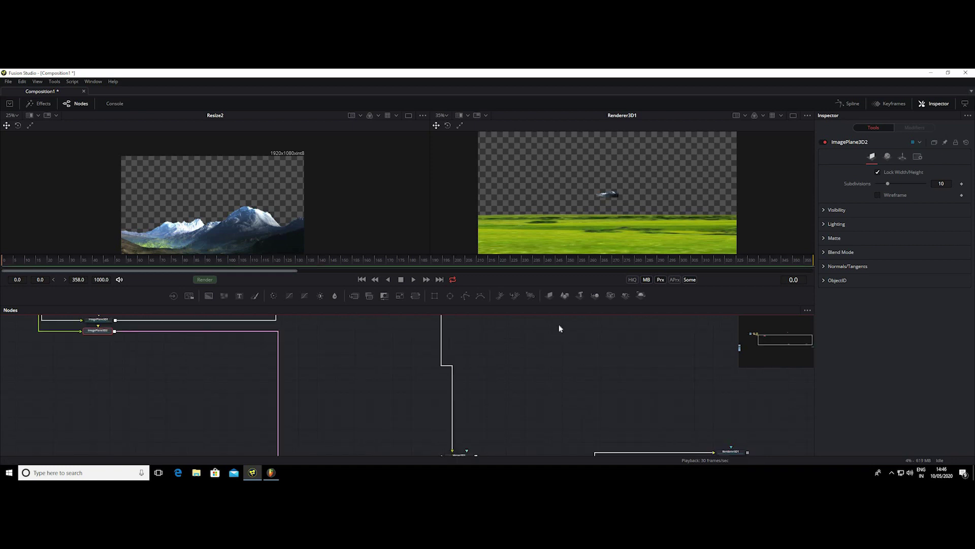
{"action": "scroll", "coordinate": [560, 328], "scroll_direction": "down", "scroll_amount": 1}
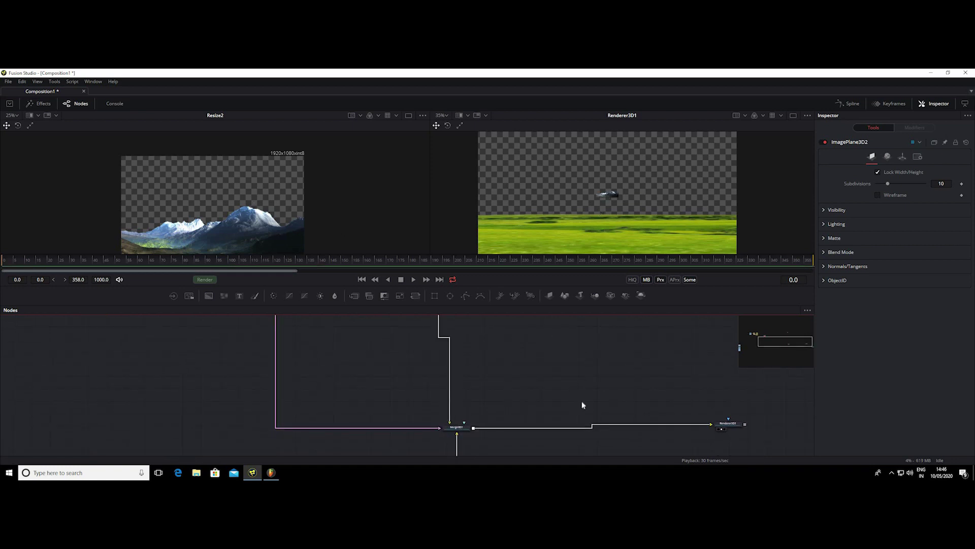
{"action": "left_click", "coordinate": [467, 437]}
Step: View Merge3D1 and move the ImagePlane3D2 link's bend point to the right
{"action": "key", "text": "1"}
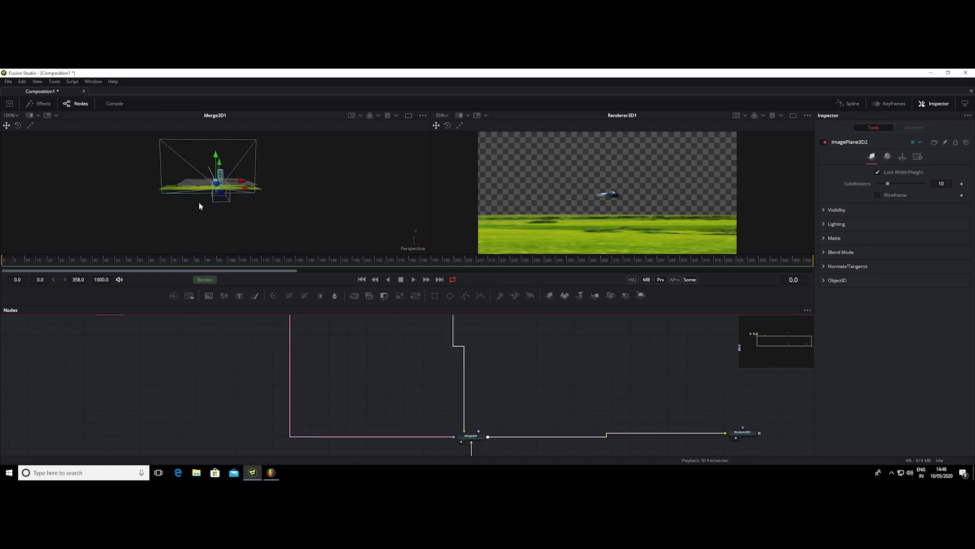
{"action": "scroll", "coordinate": [561, 385], "scroll_direction": "down", "scroll_amount": 3}
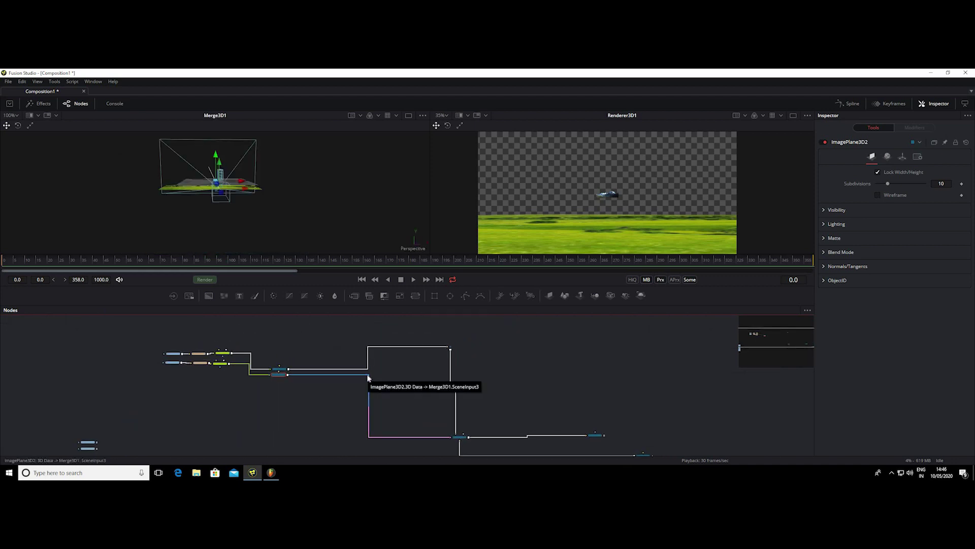
{"action": "left_click_drag", "start_coordinate": [368, 377], "coordinate": [443, 374]}
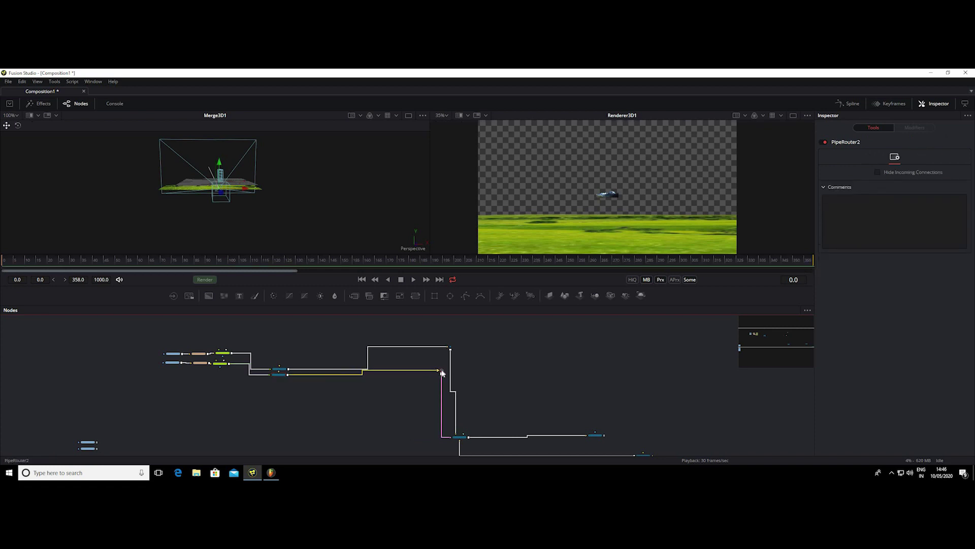
Step: Orbit the merged 3D scene to inspect both planes, then select ImagePlane3D2
{"action": "scroll", "coordinate": [505, 361], "scroll_direction": "right", "scroll_amount": 3}
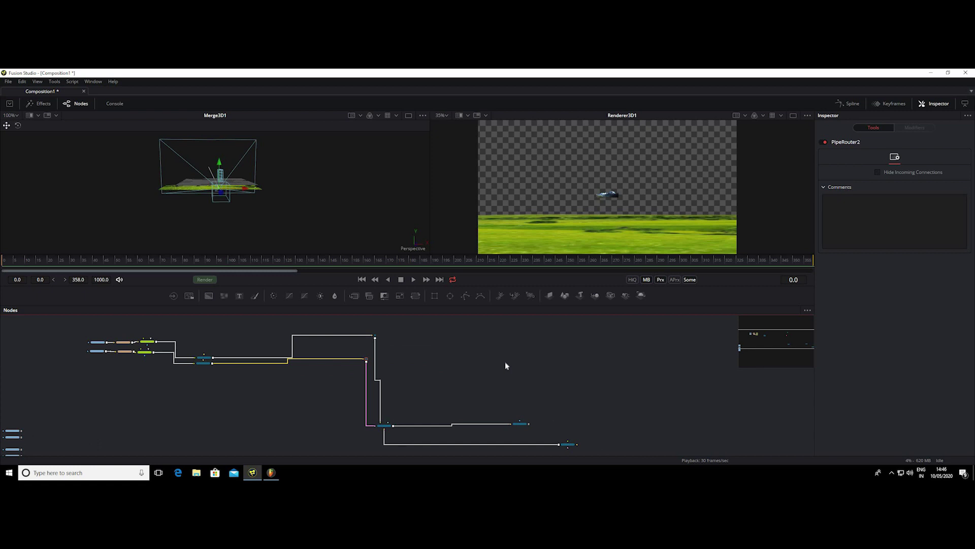
{"action": "scroll", "coordinate": [505, 361], "scroll_direction": "up", "scroll_amount": 5}
{"action": "scroll", "coordinate": [620, 306], "scroll_direction": "left", "scroll_amount": 3}
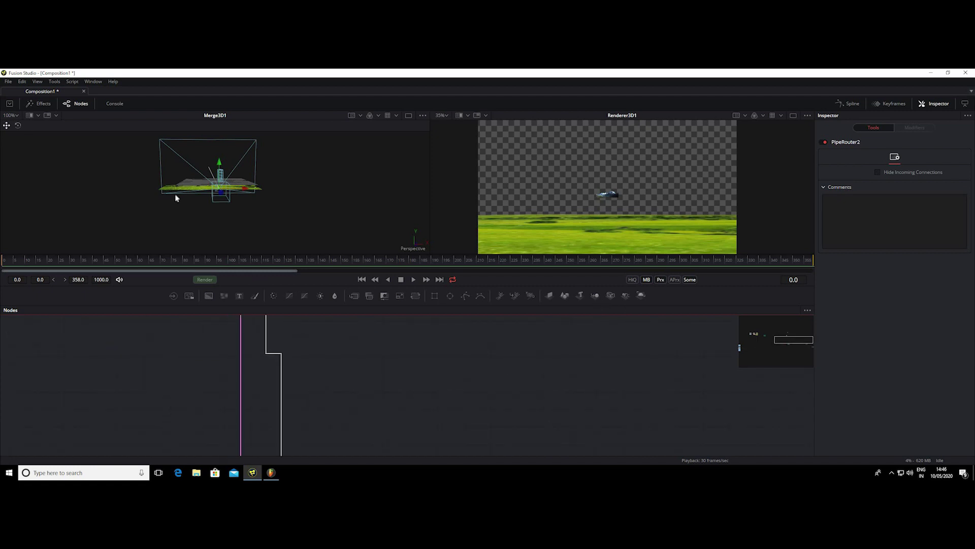
{"action": "scroll", "coordinate": [176, 198], "scroll_direction": "up", "scroll_amount": 3}
{"action": "scroll", "coordinate": [197, 187], "scroll_direction": "up", "scroll_amount": 2}
{"action": "scroll", "coordinate": [197, 188], "scroll_direction": "down", "scroll_amount": 3}
{"action": "scroll", "coordinate": [170, 157], "scroll_direction": "down", "scroll_amount": 2}
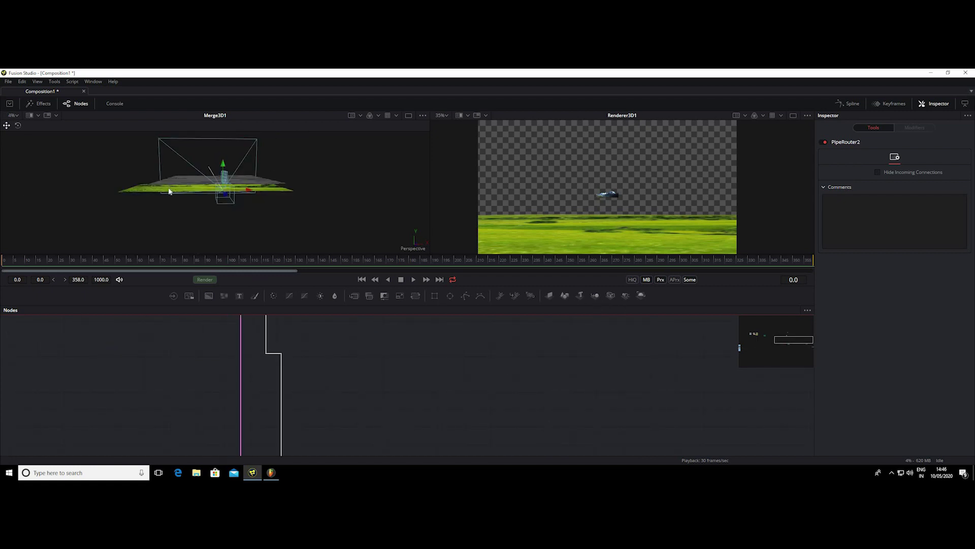
{"action": "scroll", "coordinate": [251, 195], "scroll_direction": "up", "scroll_amount": 2}
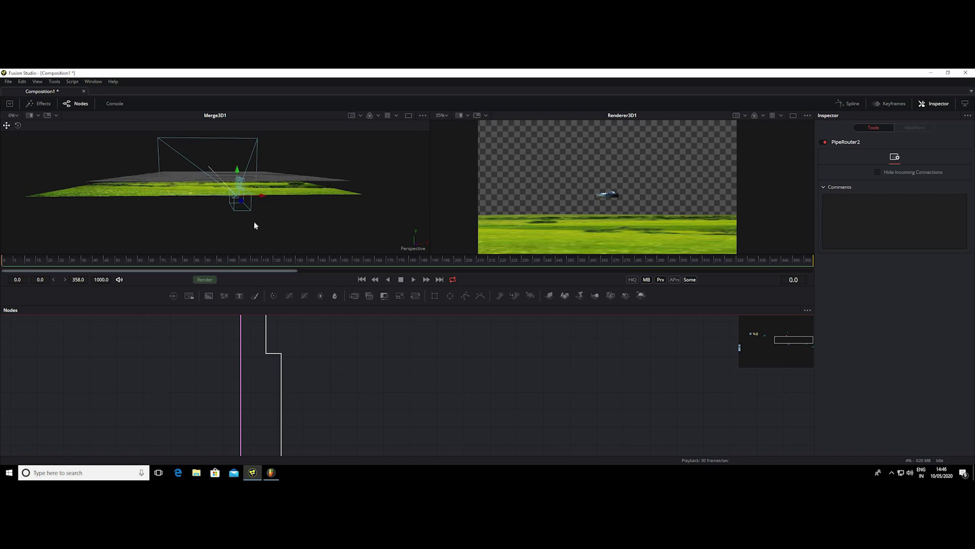
{"action": "left_click_drag", "start_coordinate": [255, 226], "coordinate": [253, 199]}
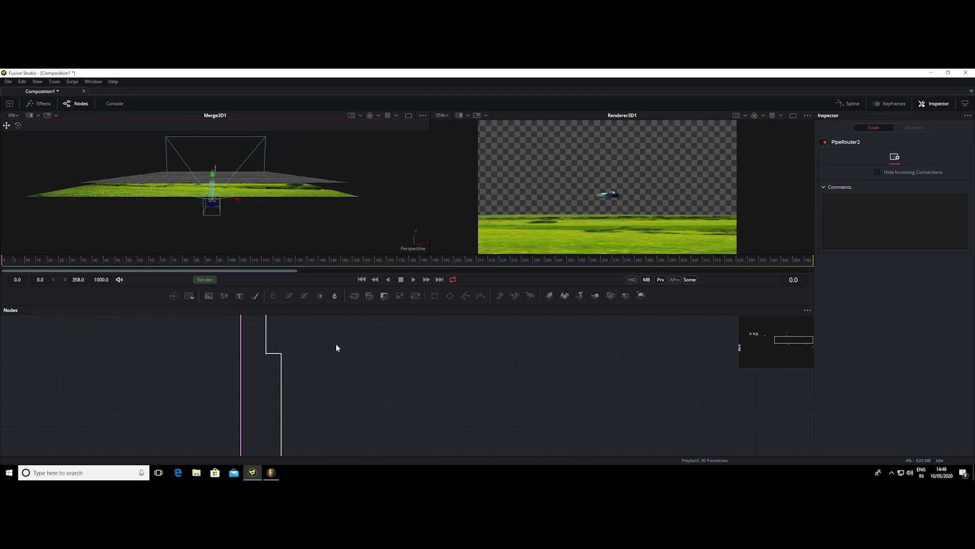
{"action": "scroll", "coordinate": [336, 348], "scroll_direction": "down", "scroll_amount": 5}
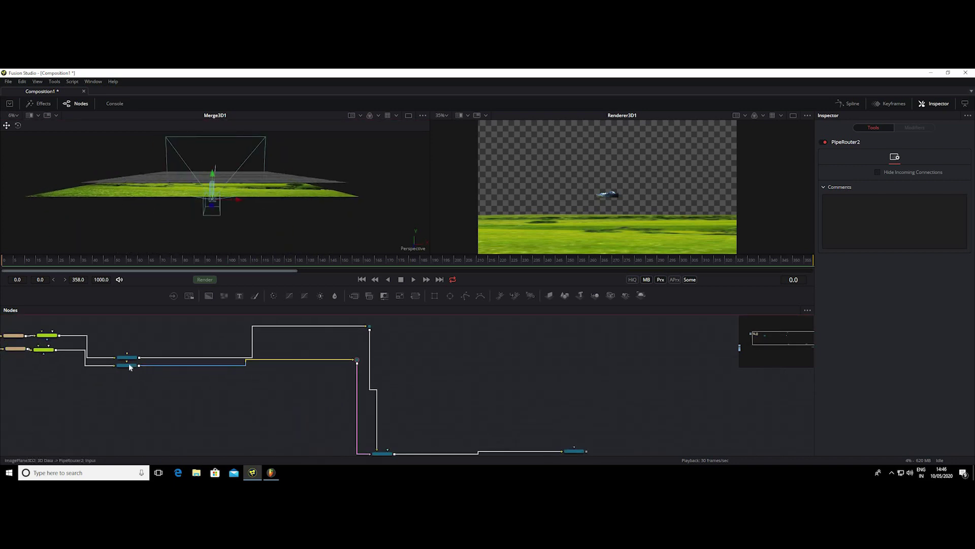
{"action": "left_click", "coordinate": [129, 365]}
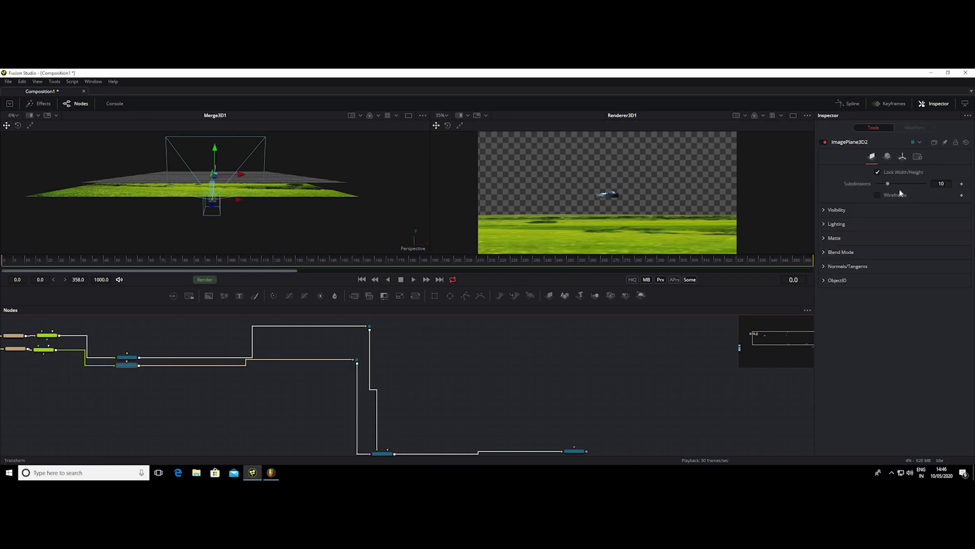
Step: Set the mountain plane ImagePlane3D2's scale to 15
{"action": "left_click", "coordinate": [902, 156]}
{"action": "left_click_drag", "start_coordinate": [888, 316], "coordinate": [968, 324]}
{"action": "type", "text": "15"}
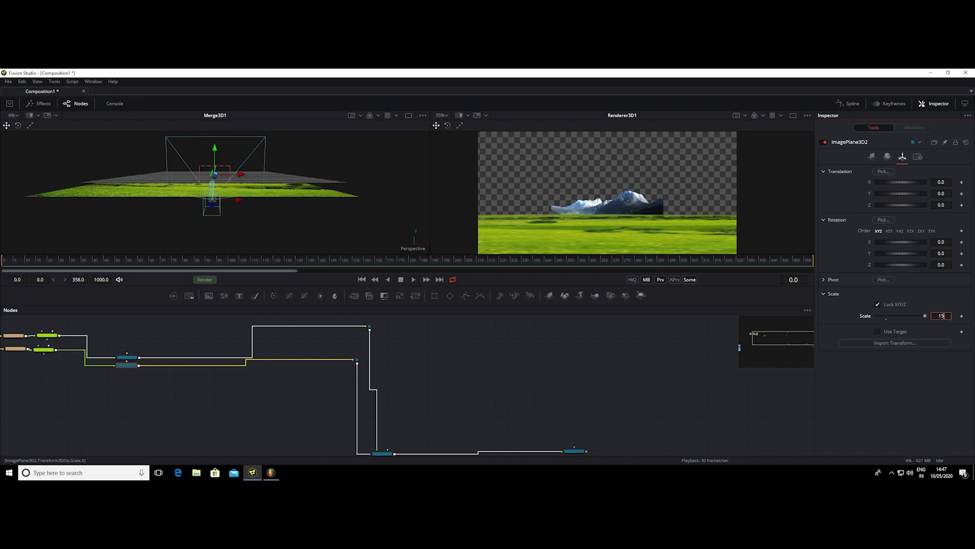
{"action": "key", "text": "Return"}
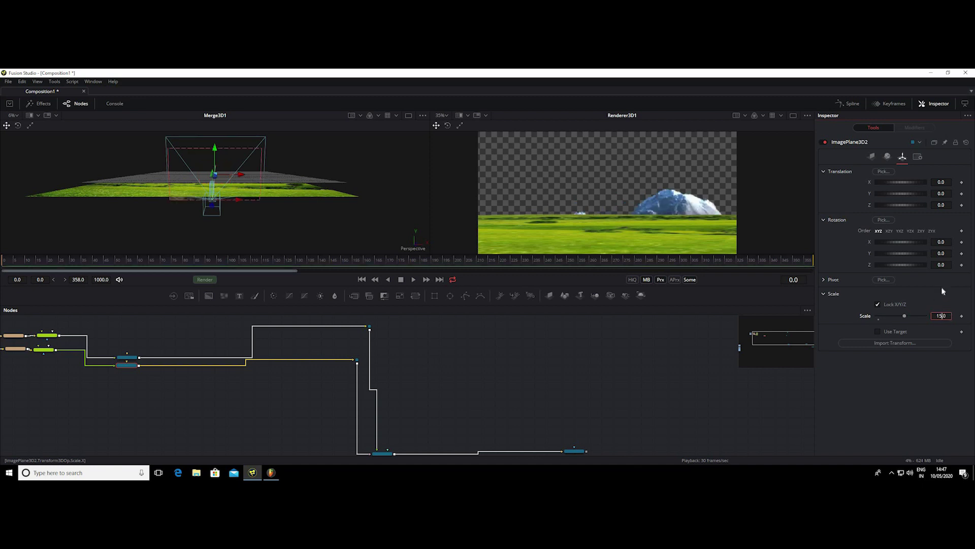
Step: Move the mountain plane to translation 0.058, 2.898, -4.92 behind the grass
{"action": "left_click_drag", "start_coordinate": [904, 205], "coordinate": [944, 197]}
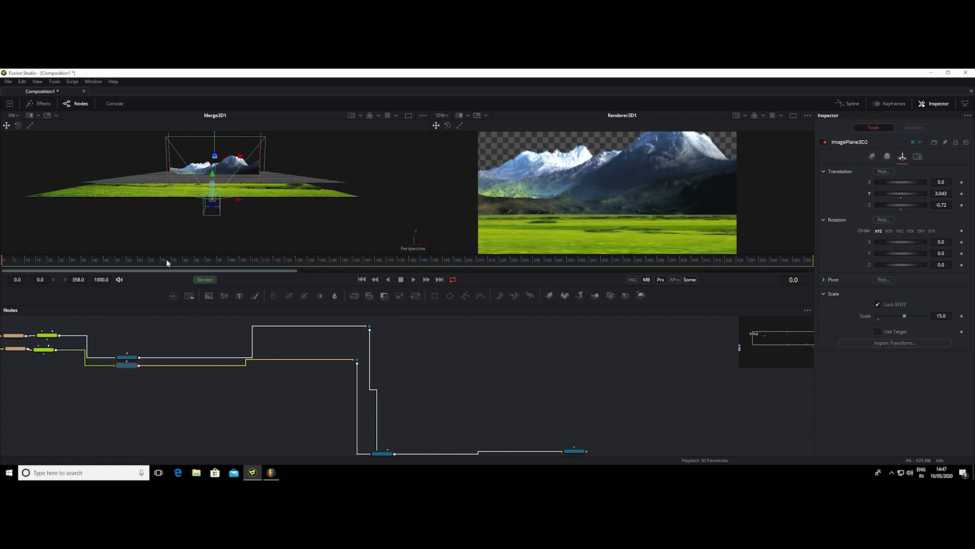
{"action": "left_click_drag", "start_coordinate": [227, 246], "coordinate": [7, 279]}
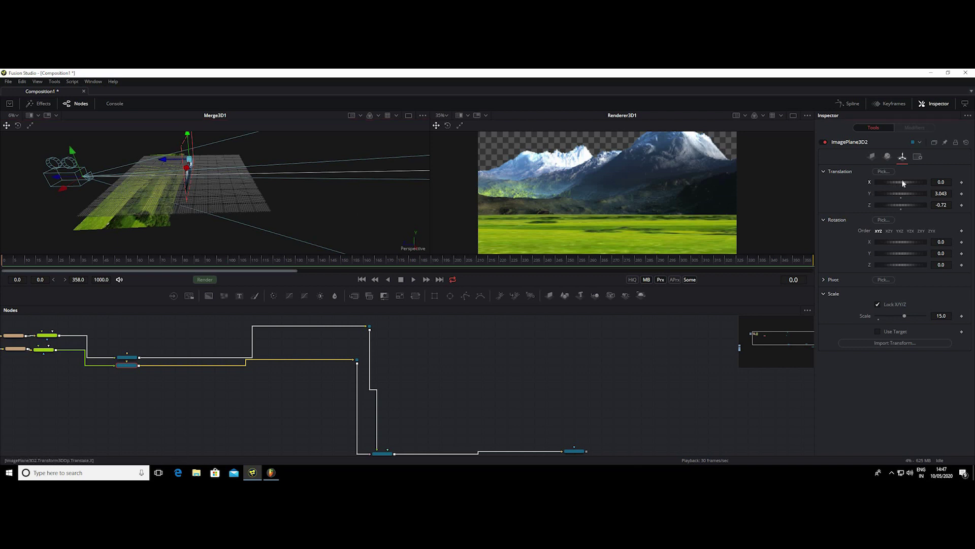
{"action": "mouse_move", "coordinate": [904, 182]}
{"action": "left_mouse_down"}
{"action": "mouse_move", "coordinate": [914, 182]}
{"action": "mouse_move", "coordinate": [876, 209]}
{"action": "mouse_move", "coordinate": [904, 213]}
{"action": "left_mouse_up"}
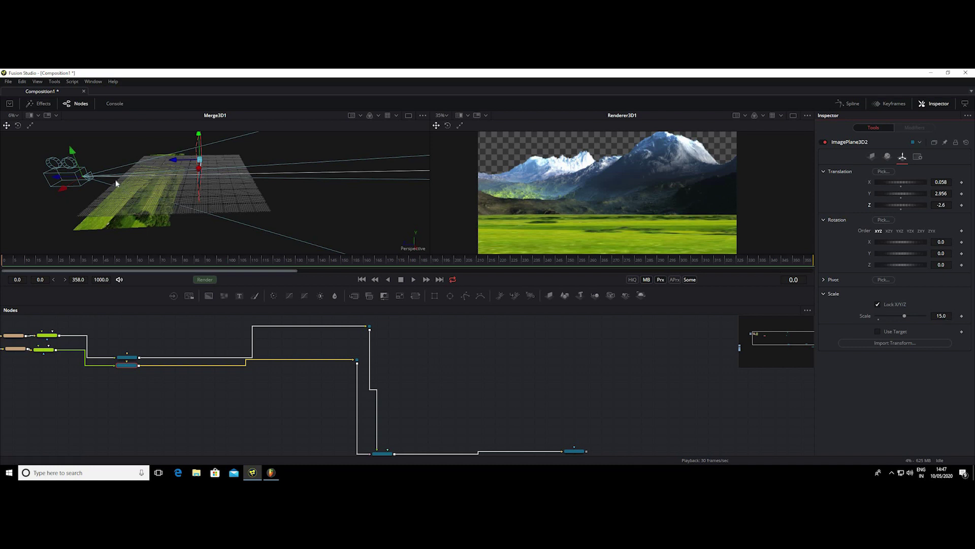
{"action": "mouse_move", "coordinate": [137, 217]}
{"action": "left_mouse_down"}
{"action": "mouse_move", "coordinate": [278, 207]}
{"action": "mouse_move", "coordinate": [285, 166]}
{"action": "left_mouse_up"}
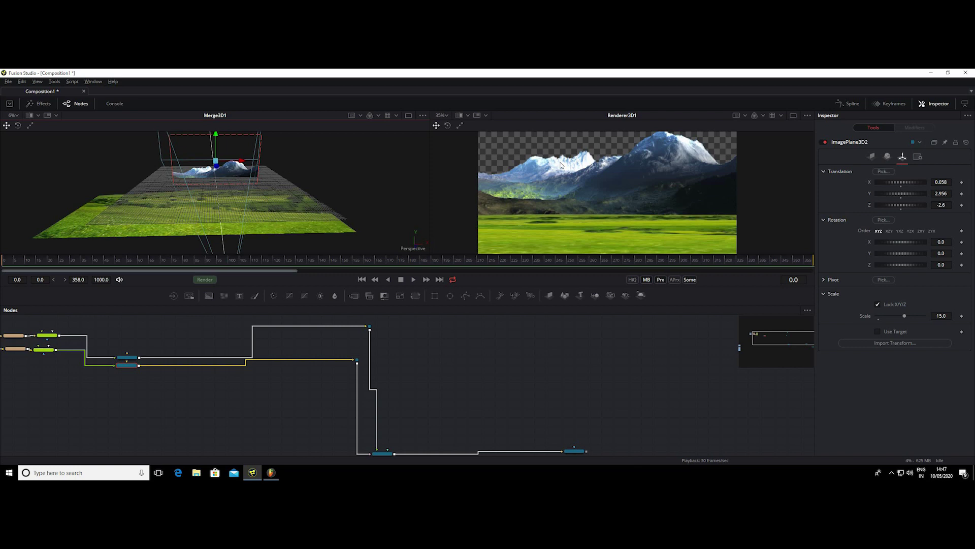
{"action": "left_click_drag", "start_coordinate": [901, 193], "coordinate": [900, 209]}
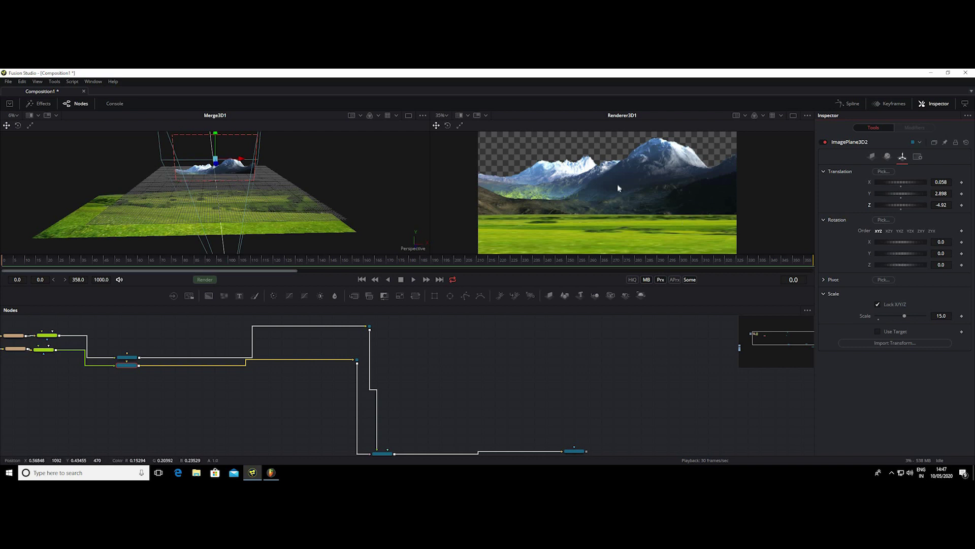
Step: Resize the viewers and orbit the 3D view to check the mountain plane's placement
{"action": "left_click_drag", "start_coordinate": [617, 185], "coordinate": [645, 236]}
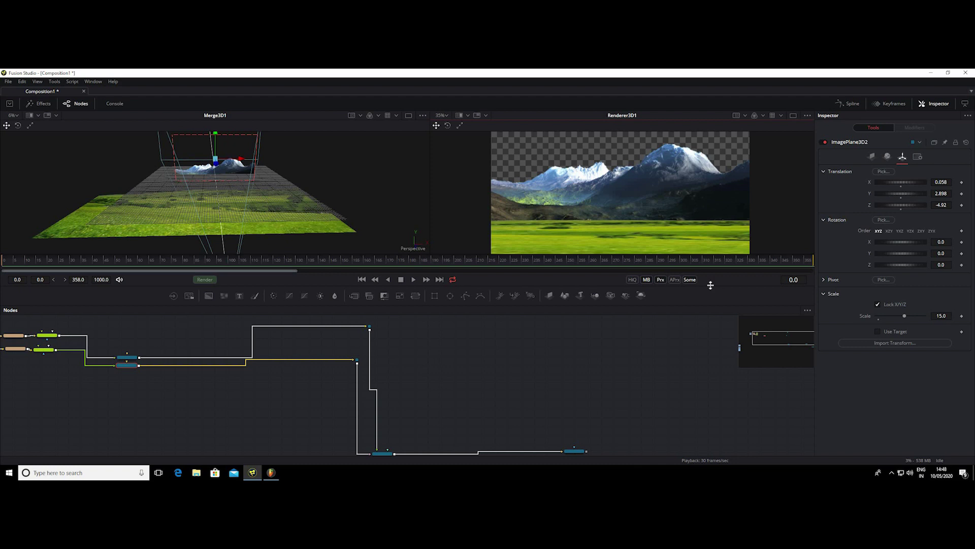
{"action": "left_click_drag", "start_coordinate": [713, 308], "coordinate": [714, 338]}
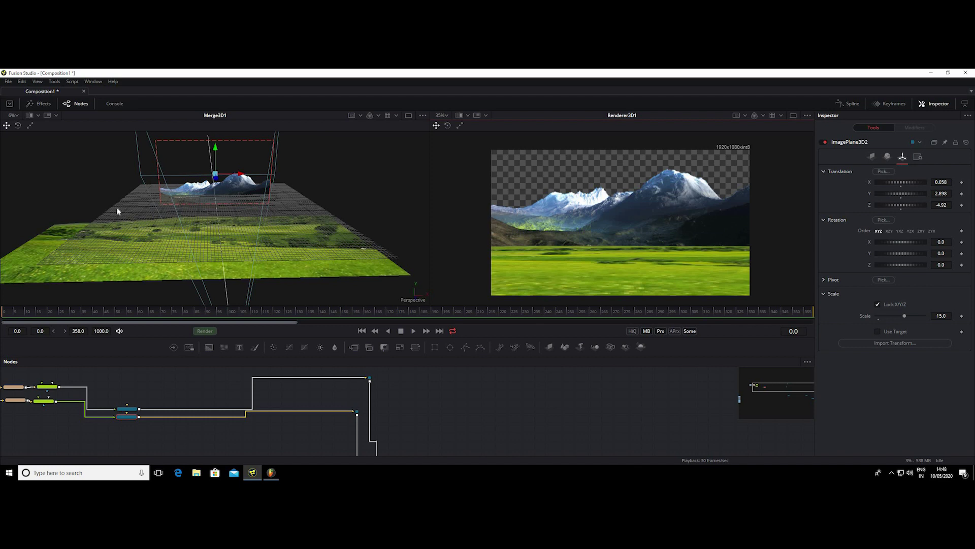
{"action": "mouse_move", "coordinate": [150, 220]}
{"action": "left_mouse_down"}
{"action": "mouse_move", "coordinate": [126, 201]}
{"action": "mouse_move", "coordinate": [234, 267]}
{"action": "mouse_move", "coordinate": [200, 192]}
{"action": "left_mouse_up"}
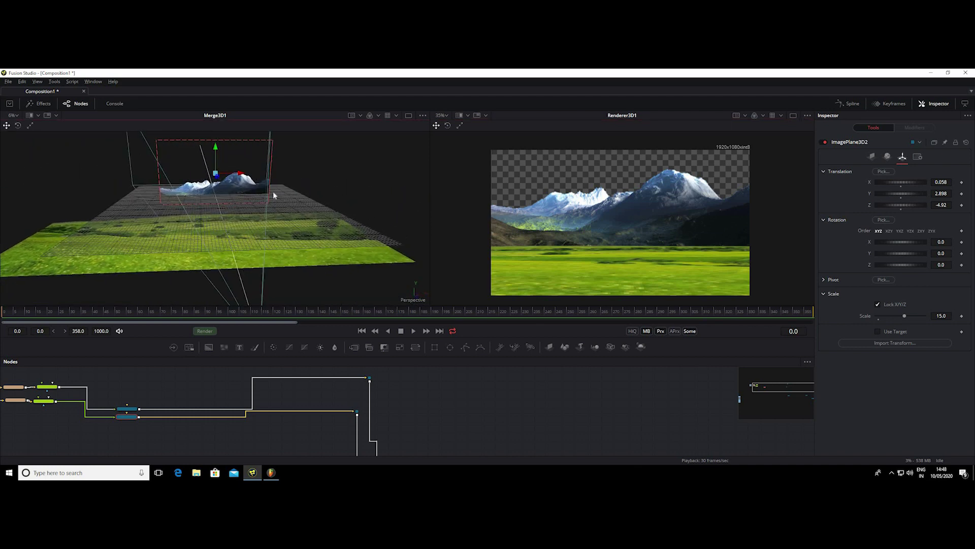
{"action": "mouse_move", "coordinate": [307, 221]}
{"action": "left_mouse_down"}
{"action": "mouse_move", "coordinate": [113, 168]}
{"action": "mouse_move", "coordinate": [254, 211]}
{"action": "mouse_move", "coordinate": [328, 182]}
{"action": "left_mouse_up"}
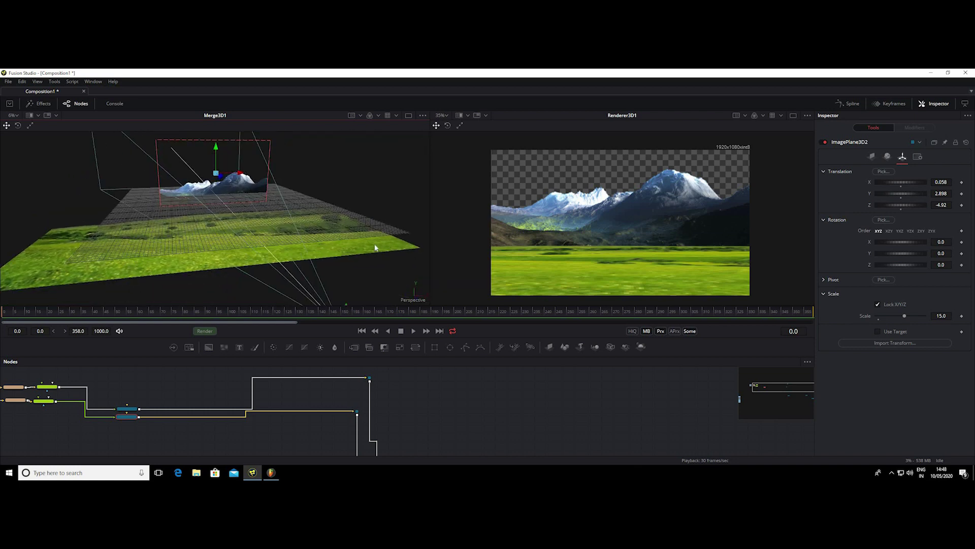
{"action": "scroll", "coordinate": [375, 247], "scroll_direction": "down", "scroll_amount": 2}
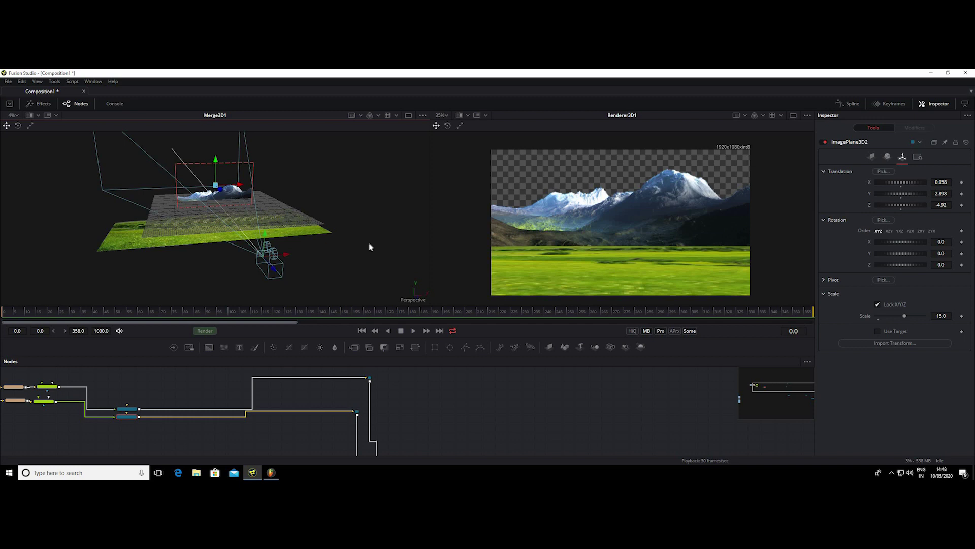
Step: Move the SKY.jpg loader next to the merge network in the enlarged node graph
{"action": "left_click_drag", "start_coordinate": [482, 304], "coordinate": [483, 138]}
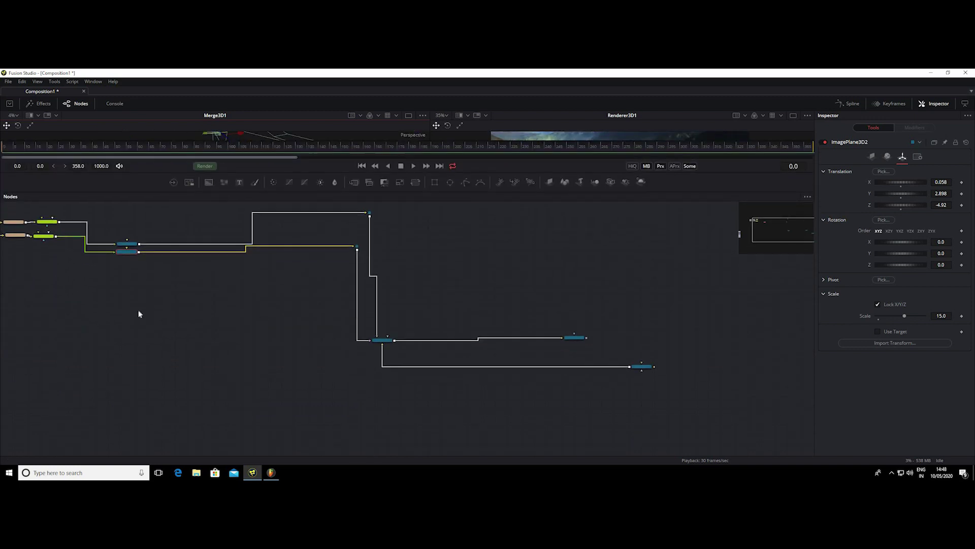
{"action": "scroll", "coordinate": [300, 391], "scroll_direction": "down", "scroll_amount": 3}
{"action": "scroll", "coordinate": [300, 391], "scroll_direction": "down", "scroll_amount": 5}
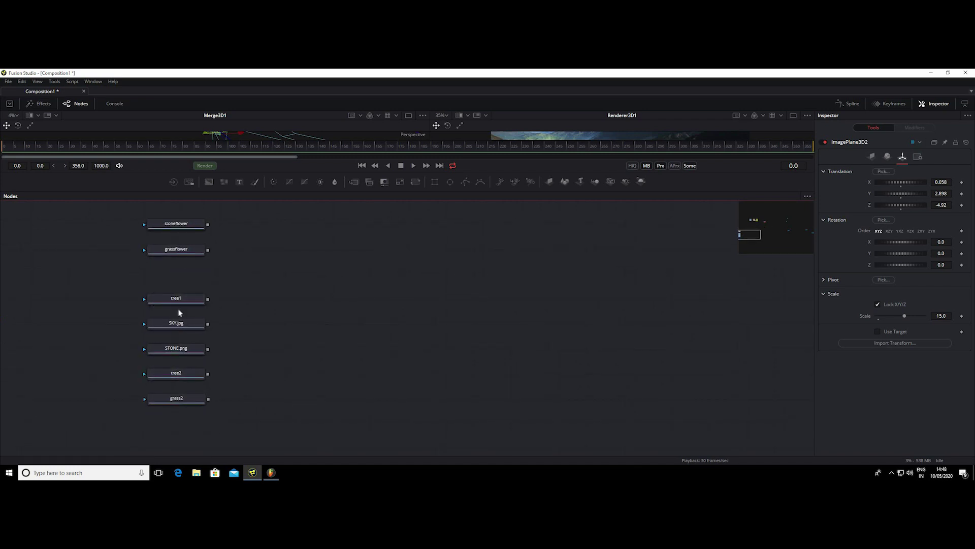
{"action": "left_click_drag", "start_coordinate": [178, 323], "coordinate": [414, 224]}
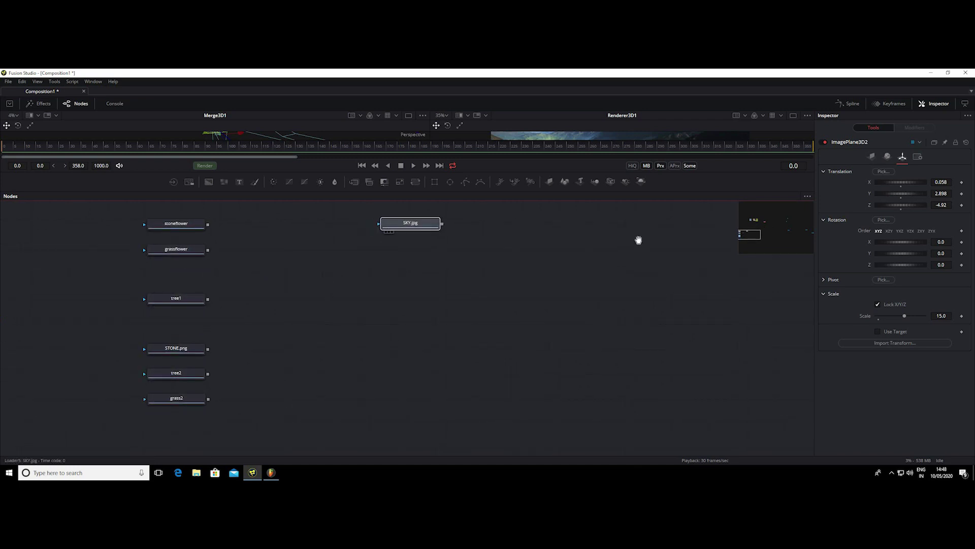
{"action": "left_click_drag", "start_coordinate": [638, 240], "coordinate": [422, 390]}
{"action": "scroll", "coordinate": [422, 389], "scroll_direction": "down", "scroll_amount": 3}
{"action": "mouse_move", "coordinate": [352, 384]}
{"action": "left_mouse_down"}
{"action": "mouse_move", "coordinate": [244, 408]}
{"action": "mouse_move", "coordinate": [278, 319]}
{"action": "left_mouse_up"}
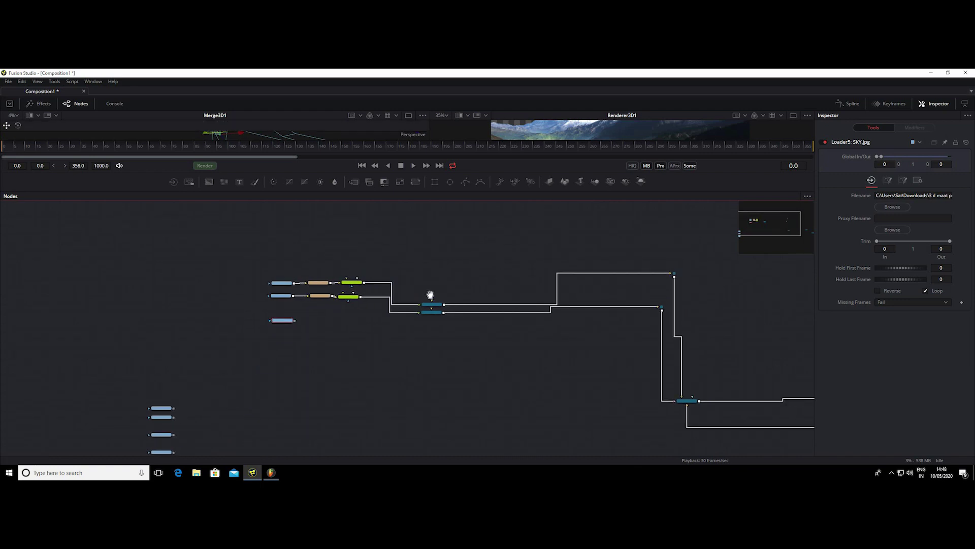
{"action": "left_click_drag", "start_coordinate": [431, 294], "coordinate": [337, 329]}
{"action": "left_click_drag", "start_coordinate": [222, 318], "coordinate": [187, 319]}
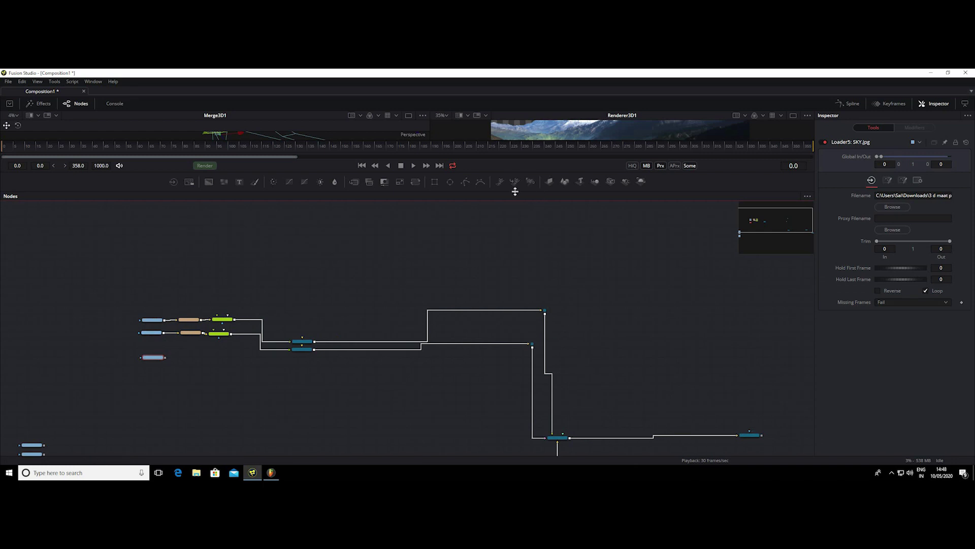
Step: Restore the viewer size and add a new Shape3D node to the graph
{"action": "left_click_drag", "start_coordinate": [515, 192], "coordinate": [514, 301]}
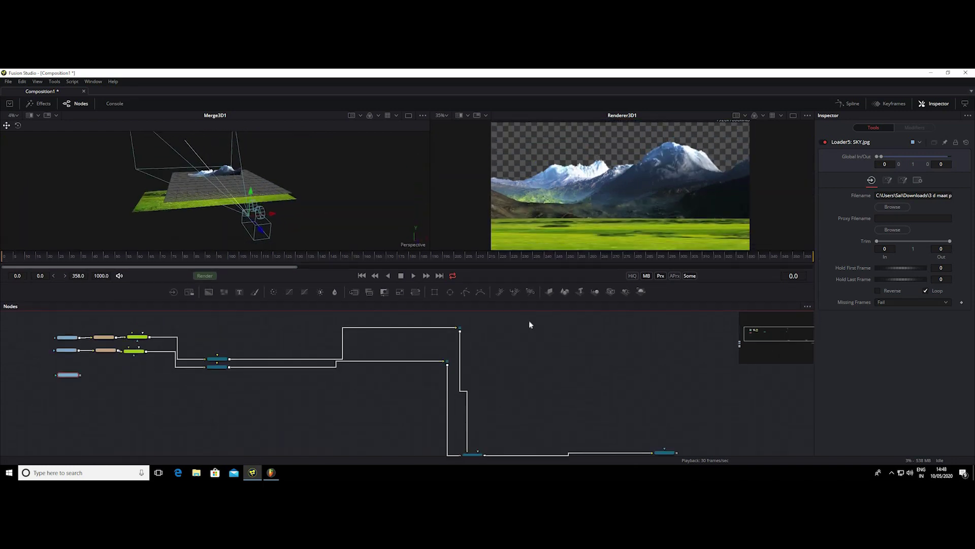
{"action": "scroll", "coordinate": [529, 320], "scroll_direction": "down", "scroll_amount": 4}
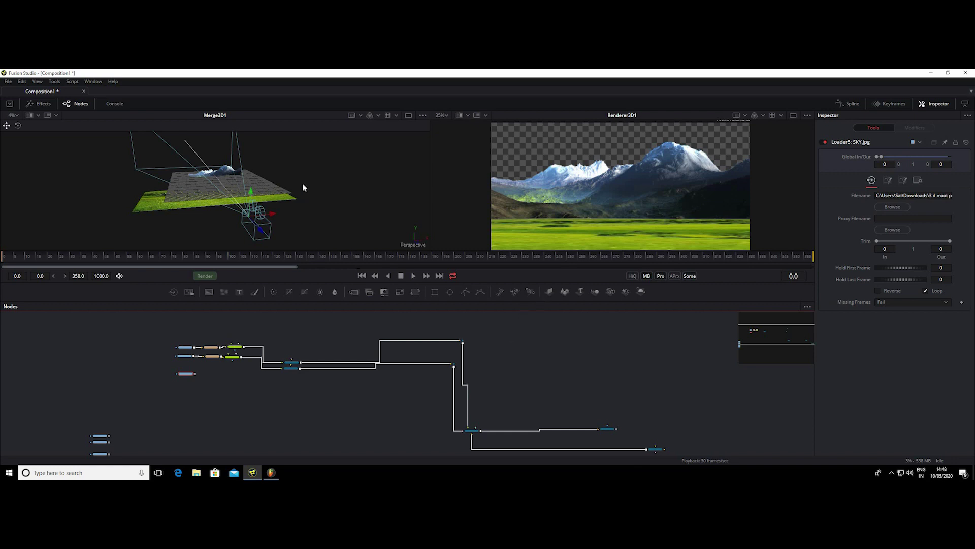
{"action": "left_click_drag", "start_coordinate": [286, 206], "coordinate": [281, 186]}
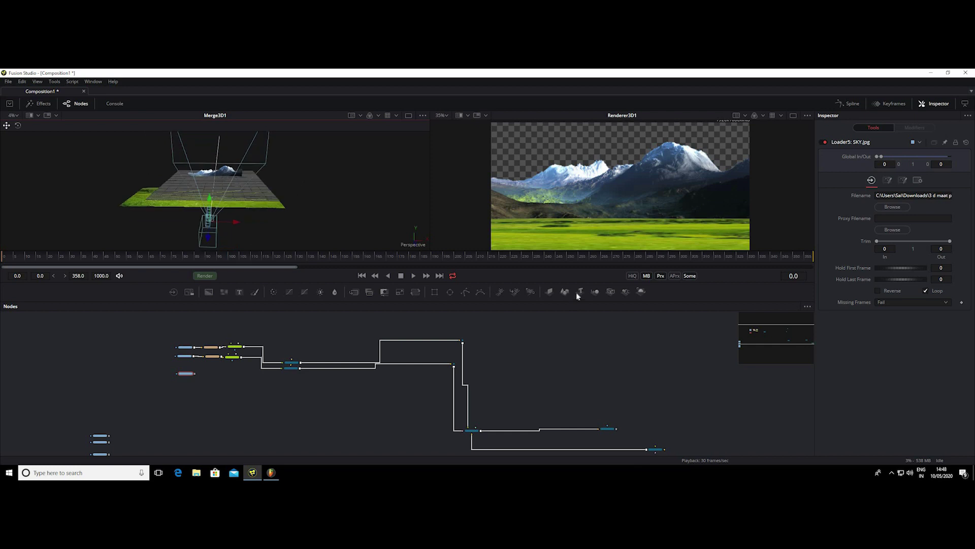
{"action": "left_click_drag", "start_coordinate": [564, 292], "coordinate": [530, 348]}
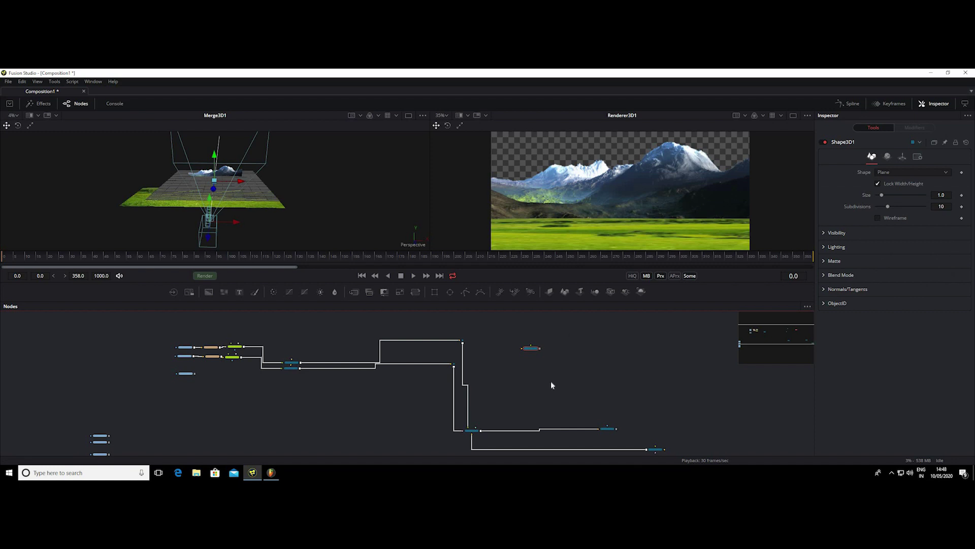
Step: Preview Shape3D1 in the right viewer, orbit it, and check its Transform settings
{"action": "scroll", "coordinate": [551, 384], "scroll_direction": "up", "scroll_amount": 5}
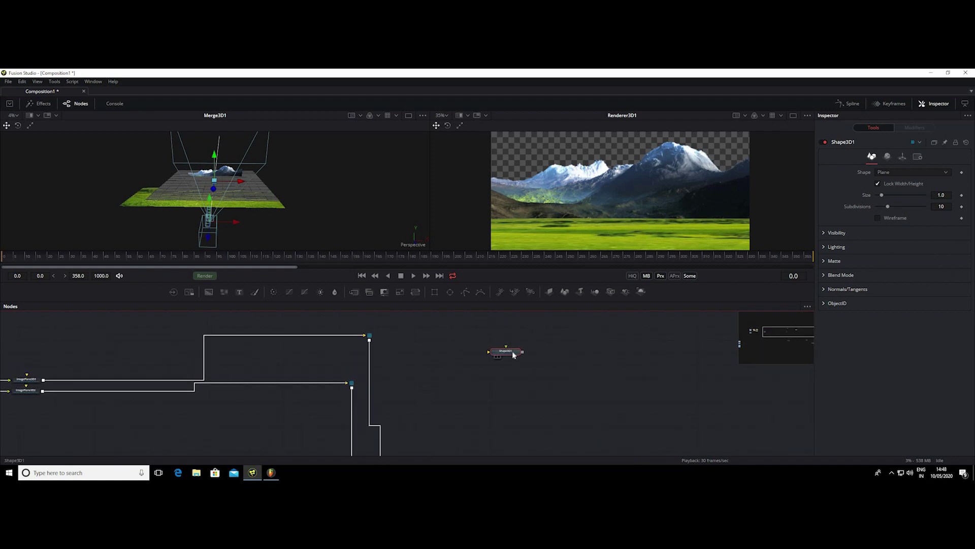
{"action": "scroll", "coordinate": [514, 354], "scroll_direction": "up", "scroll_amount": 2}
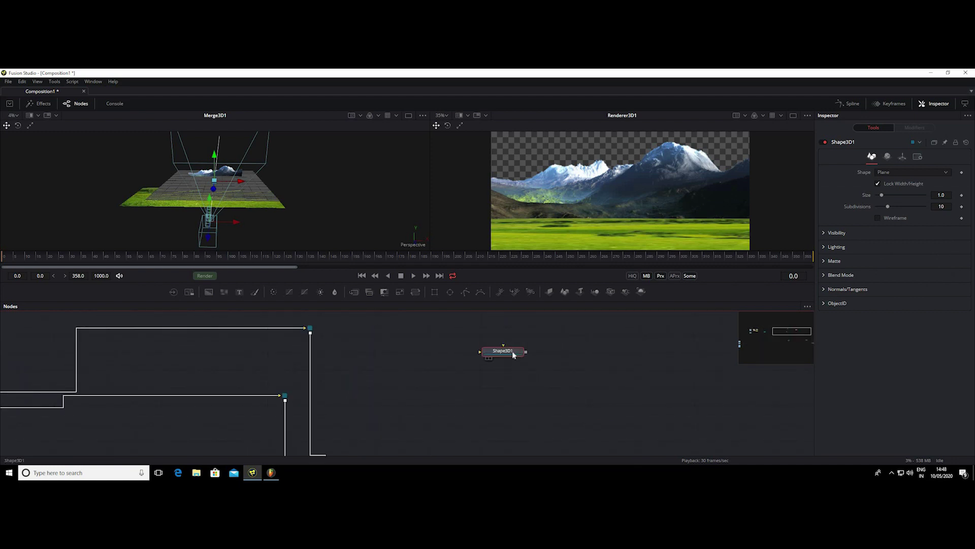
{"action": "left_click_drag", "start_coordinate": [514, 354], "coordinate": [646, 157]}
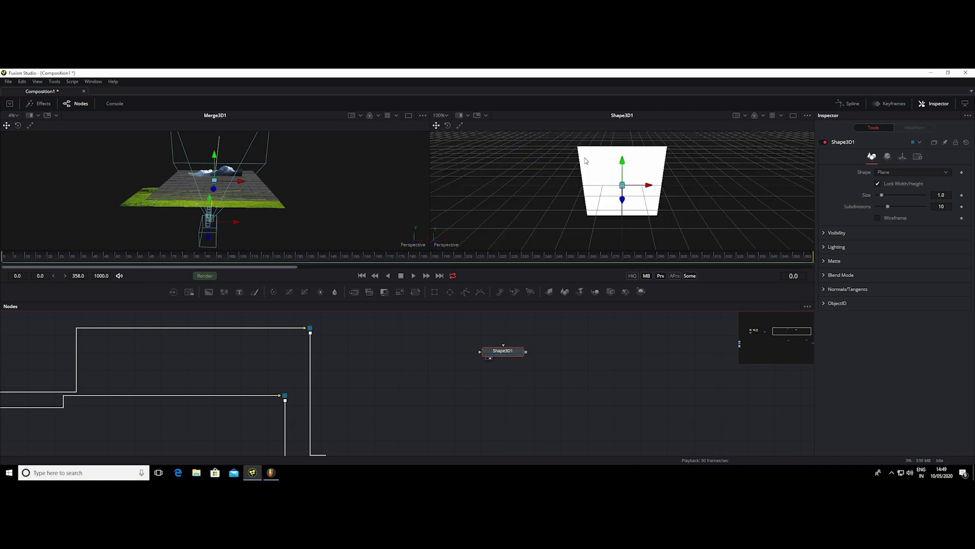
{"action": "scroll", "coordinate": [584, 160], "scroll_direction": "down", "scroll_amount": 2}
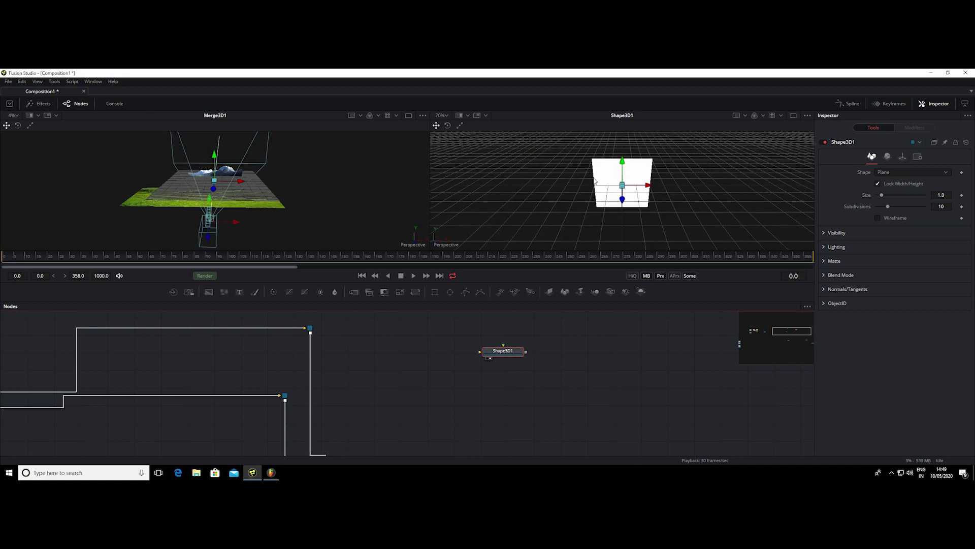
{"action": "left_click_drag", "start_coordinate": [595, 181], "coordinate": [570, 146]}
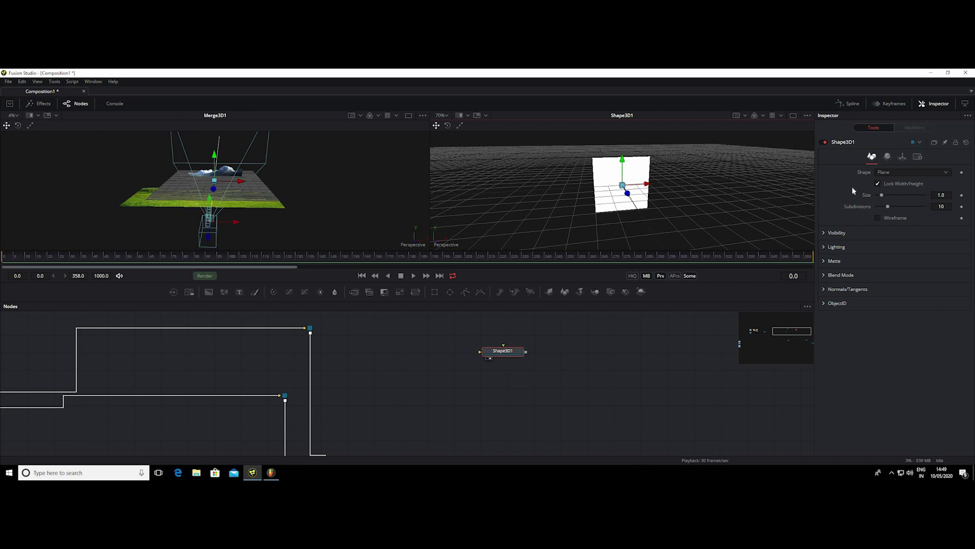
{"action": "left_click", "coordinate": [902, 156]}
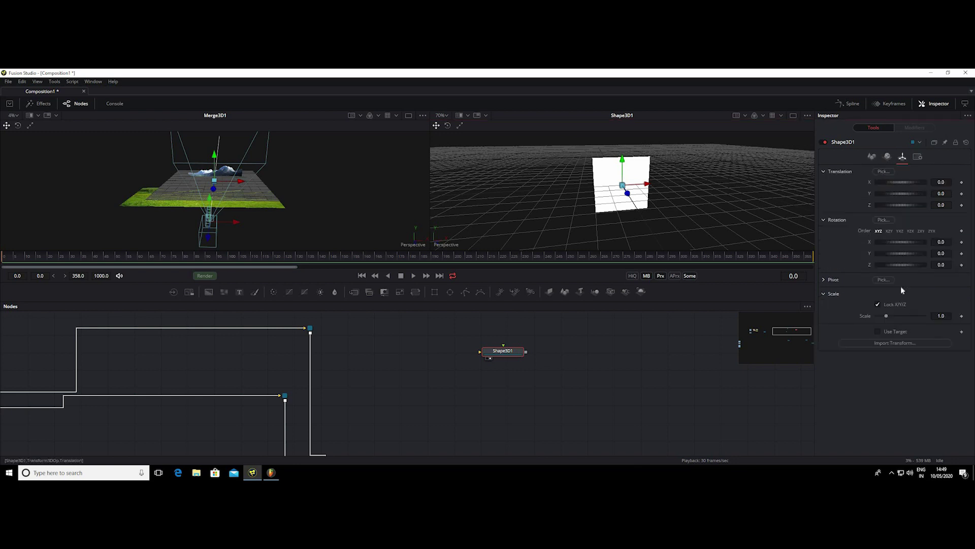
Step: Change Shape3D1's shape type to Sphere
{"action": "left_click", "coordinate": [871, 157]}
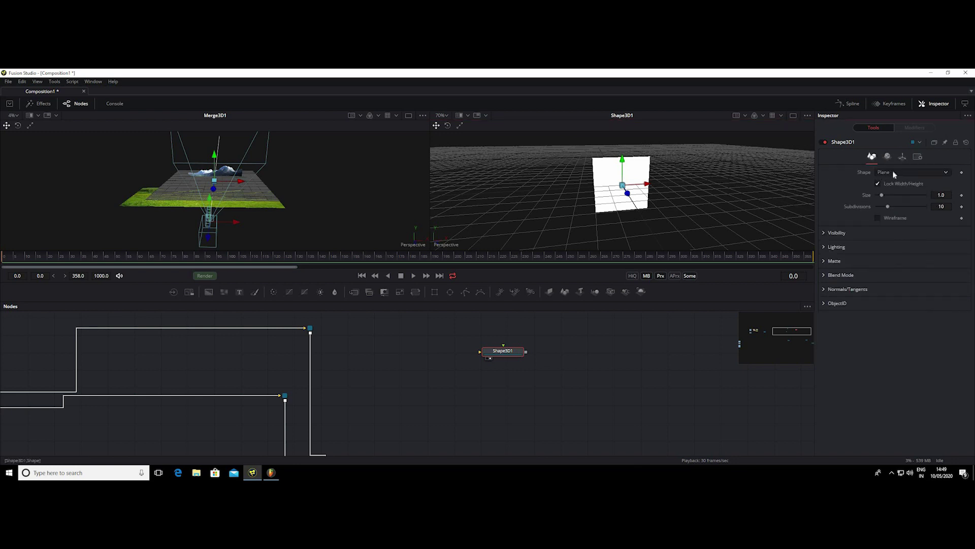
{"action": "left_click", "coordinate": [878, 171]}
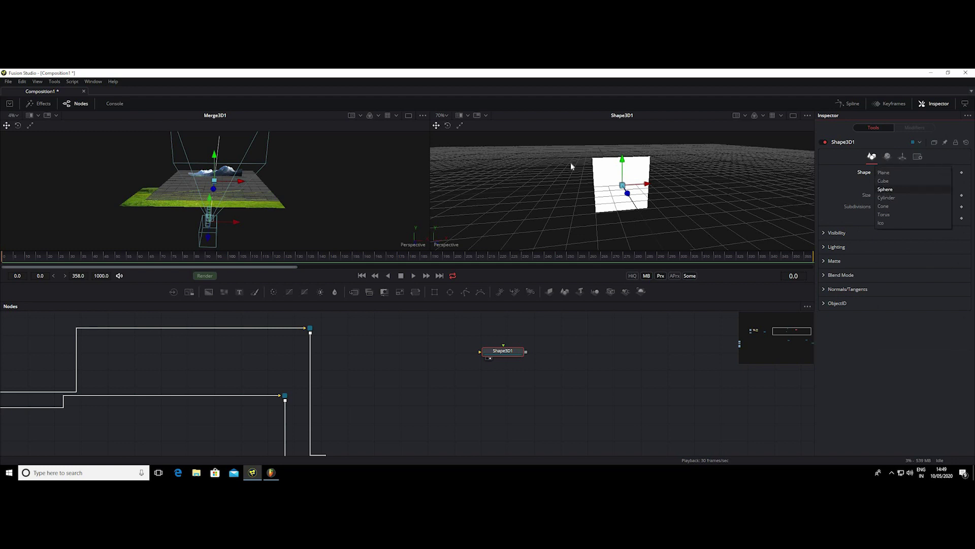
{"action": "key", "text": "Return"}
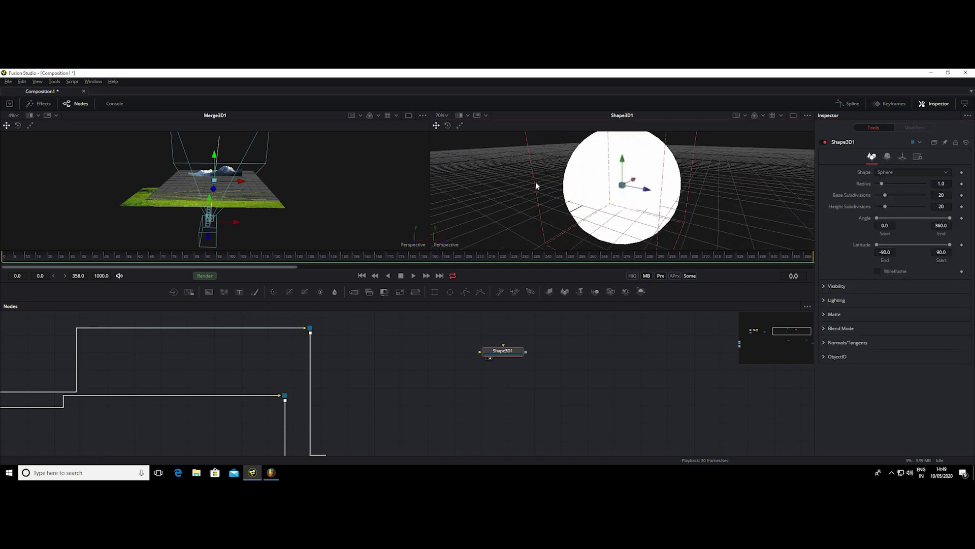
Step: Scale the sphere up to 2.127
{"action": "left_click_drag", "start_coordinate": [537, 186], "coordinate": [723, 174]}
{"action": "left_click", "coordinate": [902, 157]}
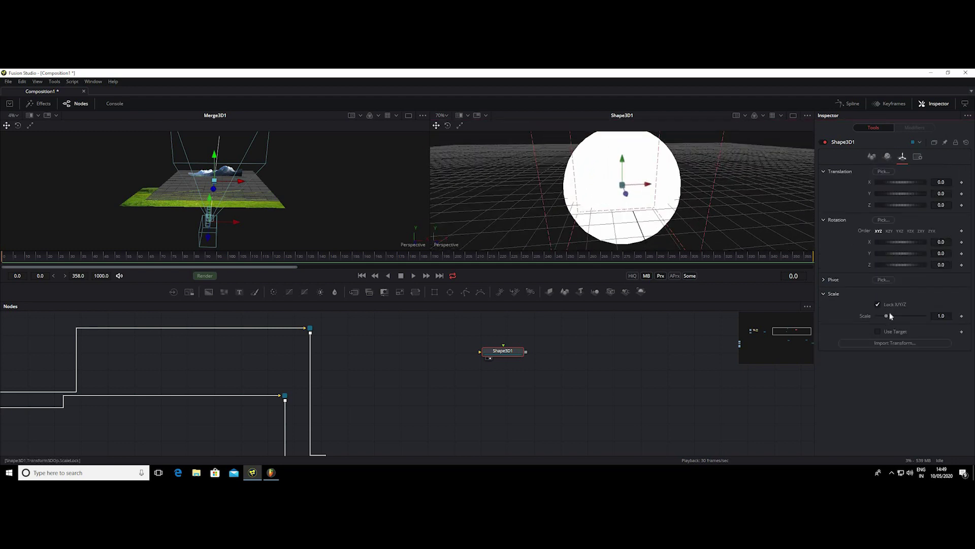
{"action": "left_click_drag", "start_coordinate": [887, 315], "coordinate": [900, 315]}
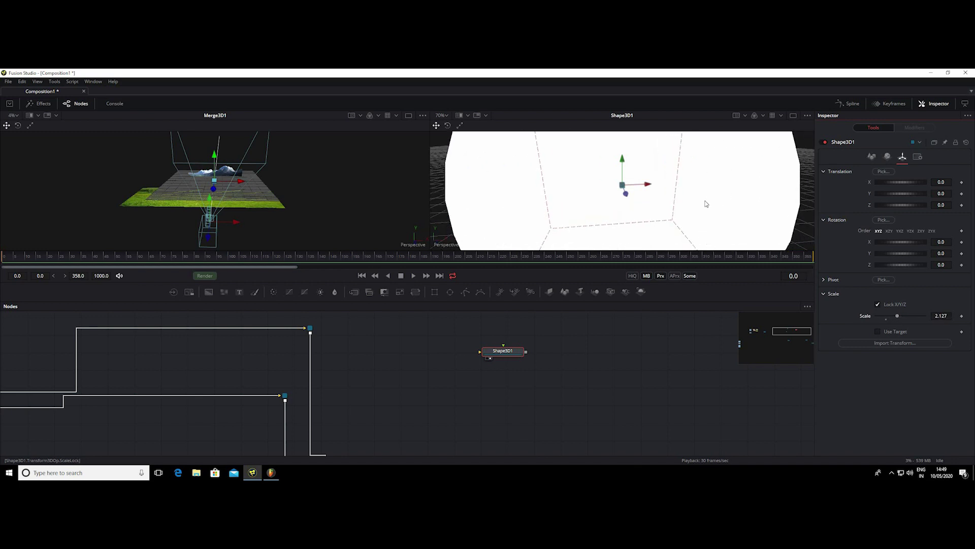
{"action": "scroll", "coordinate": [706, 203], "scroll_direction": "down", "scroll_amount": 2}
{"action": "scroll", "coordinate": [706, 202], "scroll_direction": "down", "scroll_amount": 1}
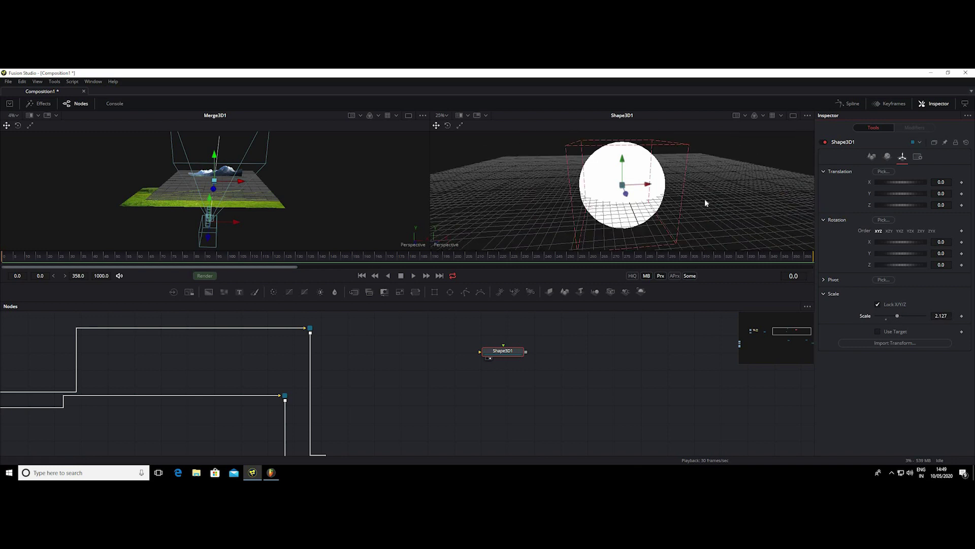
{"action": "scroll", "coordinate": [706, 202], "scroll_direction": "up", "scroll_amount": 1}
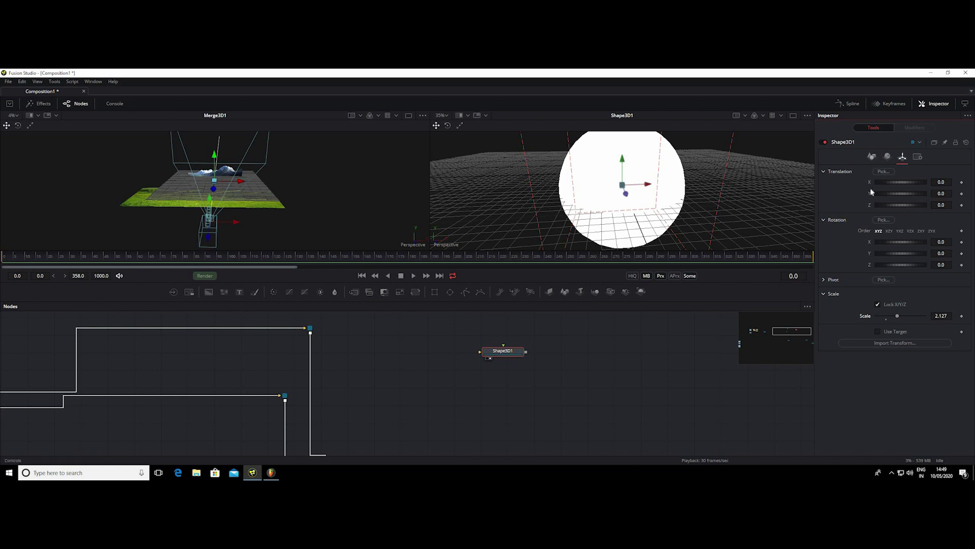
{"action": "left_click", "coordinate": [872, 157]}
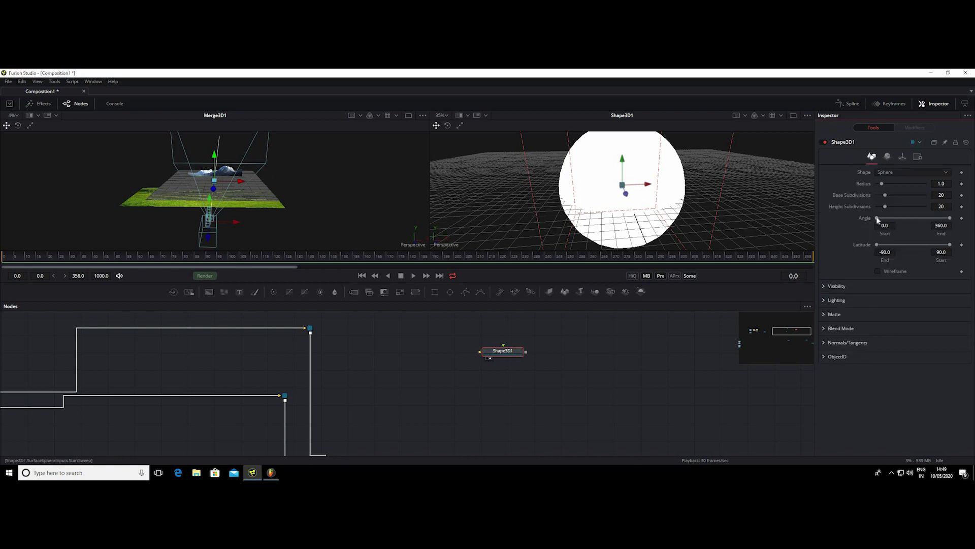
Step: Cut the sphere to angle 92–326 and latitude -42 to 52, then rotate it -75.7 on Y
{"action": "left_click_drag", "start_coordinate": [877, 219], "coordinate": [943, 219]}
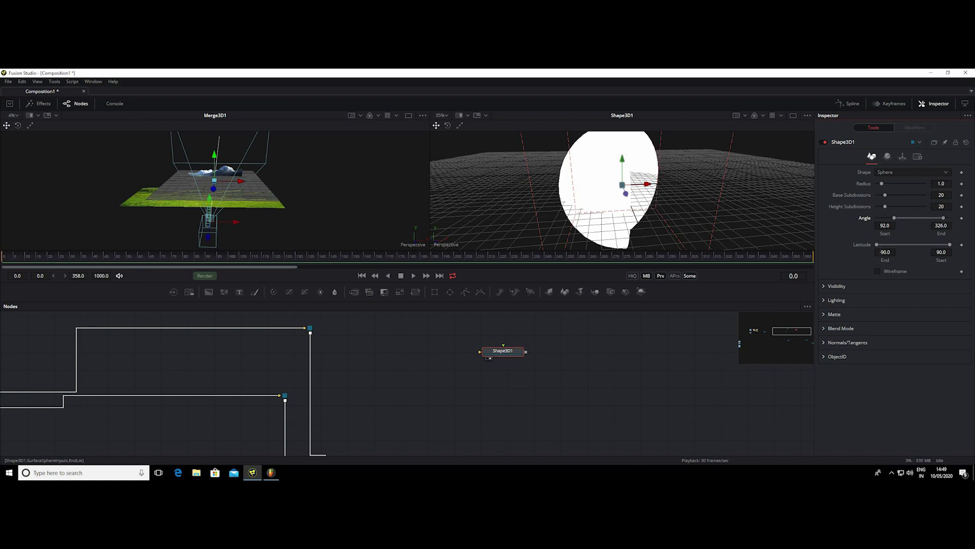
{"action": "left_click_drag", "start_coordinate": [879, 245], "coordinate": [937, 247]}
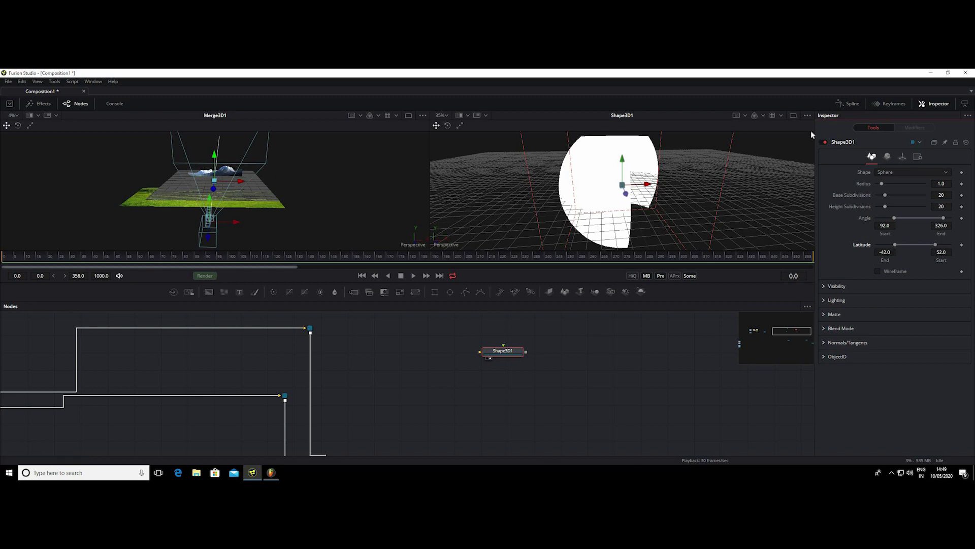
{"action": "left_click", "coordinate": [903, 156]}
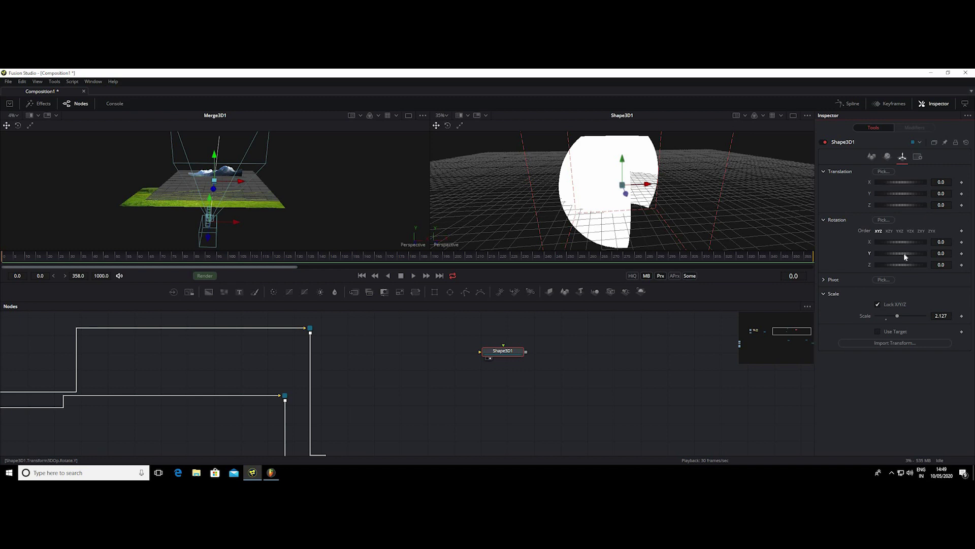
{"action": "left_click_drag", "start_coordinate": [904, 256], "coordinate": [900, 256]}
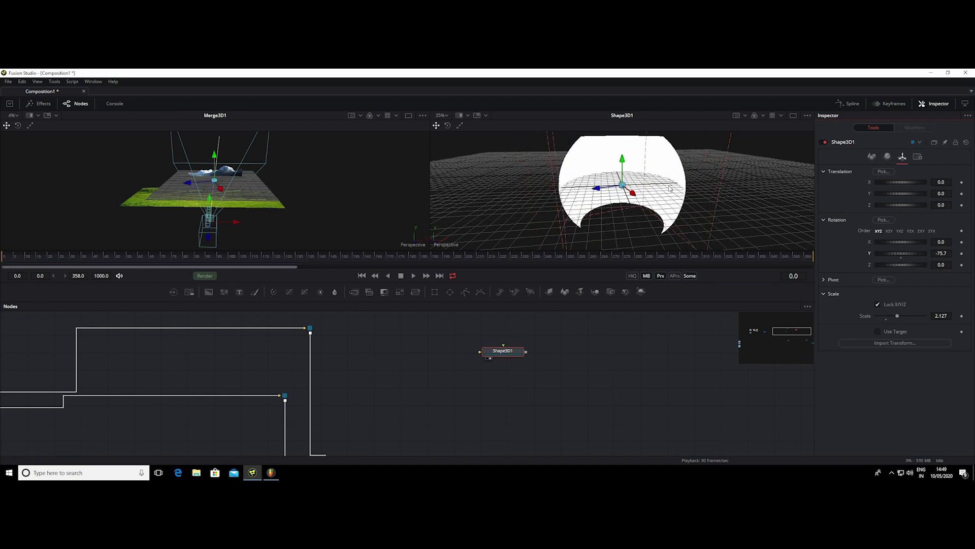
{"action": "scroll", "coordinate": [669, 186], "scroll_direction": "down", "scroll_amount": 3}
{"action": "scroll", "coordinate": [661, 184], "scroll_direction": "up", "scroll_amount": 2}
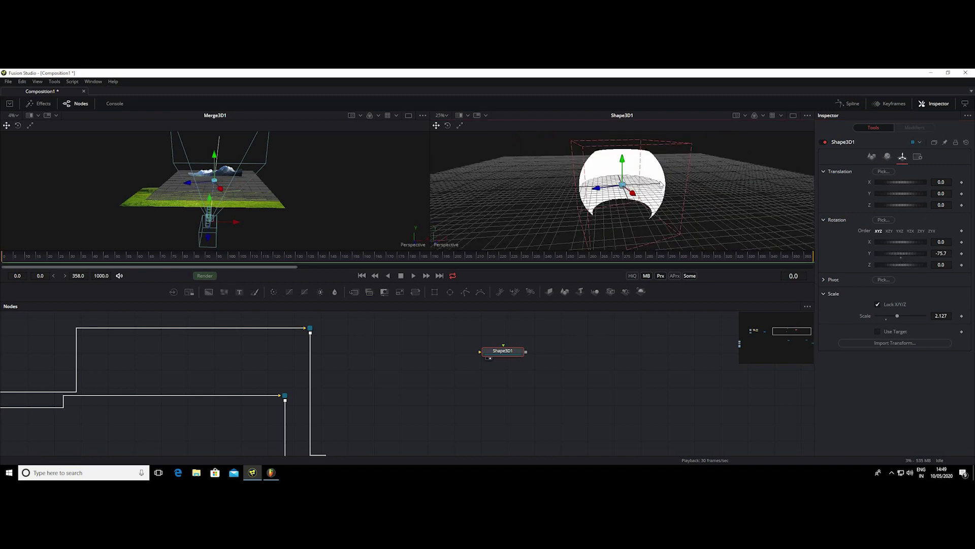
{"action": "scroll", "coordinate": [579, 320], "scroll_direction": "down", "scroll_amount": 3}
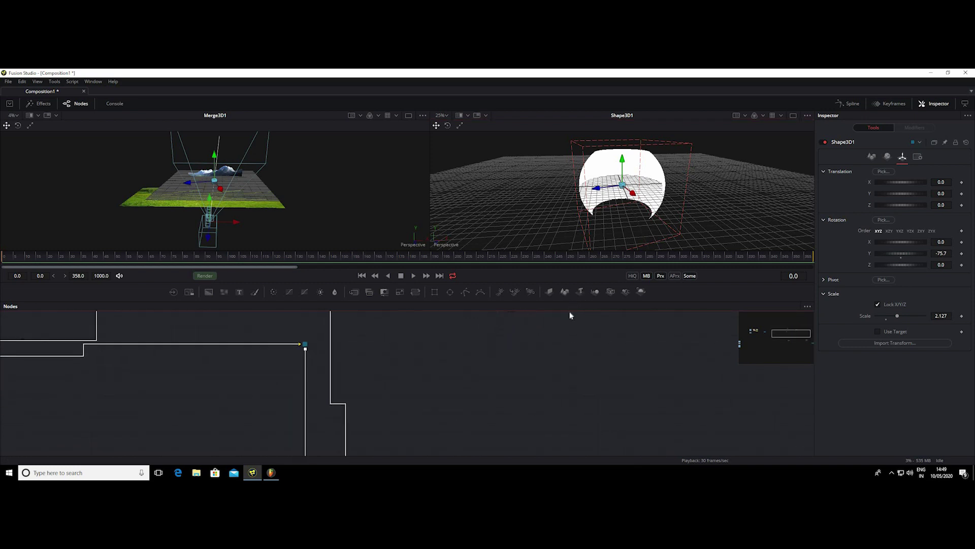
Step: Connect Shape3D1's output into an input of Merge3D1
{"action": "scroll", "coordinate": [571, 343], "scroll_direction": "down", "scroll_amount": 2}
{"action": "scroll", "coordinate": [544, 320], "scroll_direction": "down", "scroll_amount": 2}
{"action": "scroll", "coordinate": [545, 336], "scroll_direction": "down", "scroll_amount": 2}
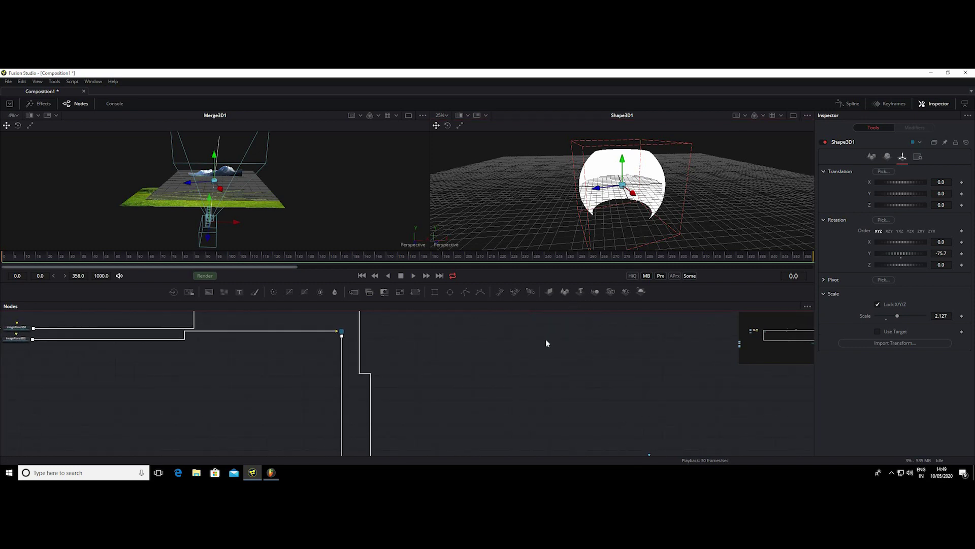
{"action": "scroll", "coordinate": [545, 339], "scroll_direction": "down", "scroll_amount": 2}
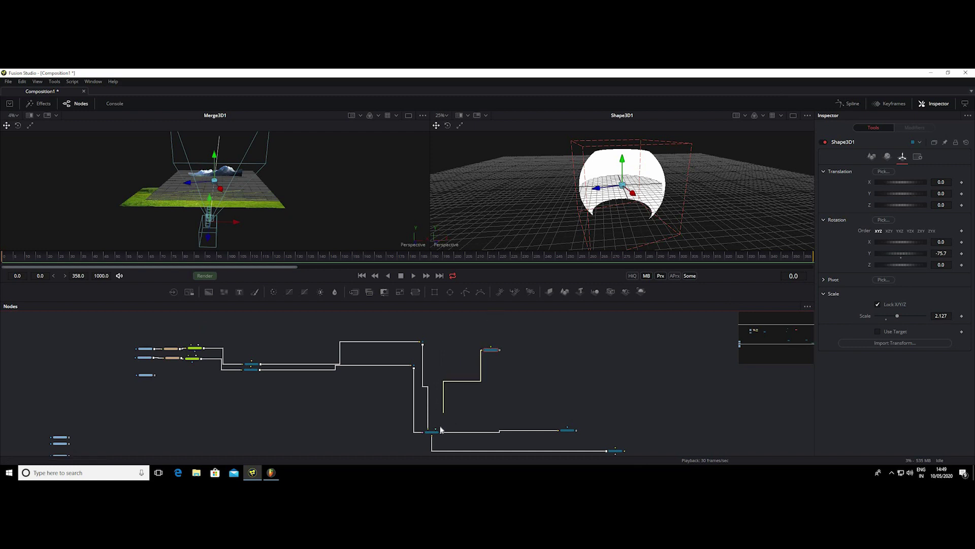
{"action": "left_click", "coordinate": [433, 431]}
{"action": "left_click", "coordinate": [502, 359]}
{"action": "scroll", "coordinate": [497, 355], "scroll_direction": "up", "scroll_amount": 3}
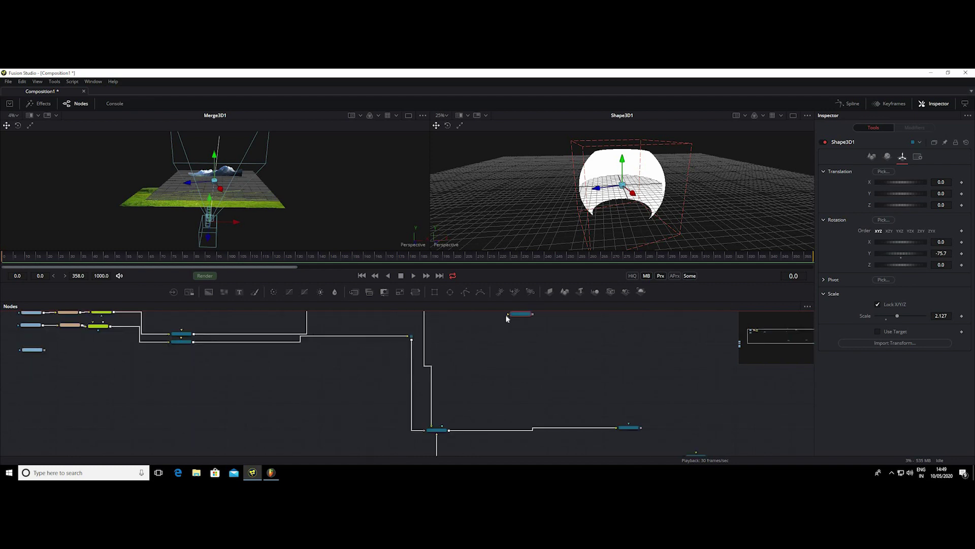
{"action": "mouse_move", "coordinate": [508, 315]}
{"action": "left_mouse_down"}
{"action": "mouse_move", "coordinate": [441, 431]}
{"action": "mouse_move", "coordinate": [485, 400]}
{"action": "left_mouse_up"}
{"action": "left_click_drag", "start_coordinate": [520, 318], "coordinate": [440, 429]}
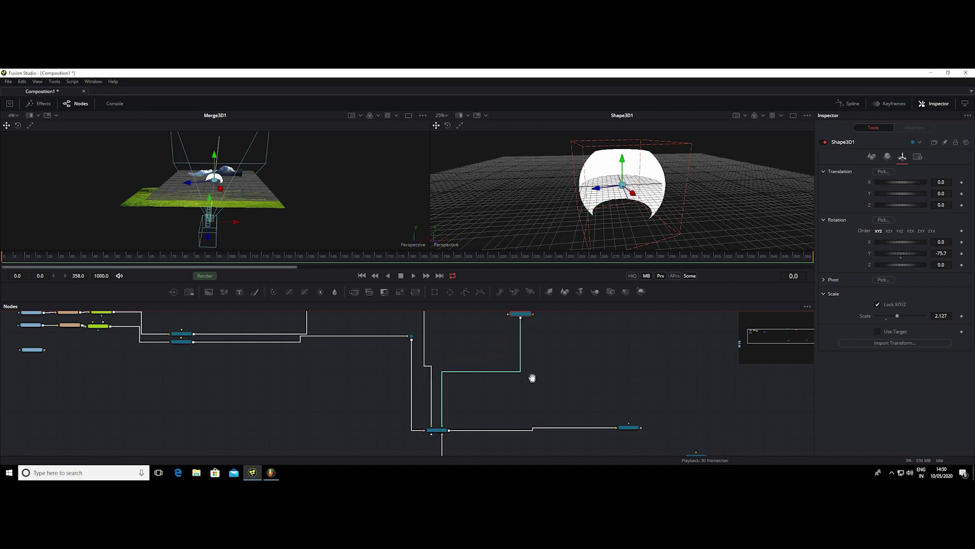
Step: Add a routing point on the Shape3D1 wire and tidy it and the Shape3D1 node's position
{"action": "scroll", "coordinate": [517, 399], "scroll_direction": "up", "scroll_amount": 5}
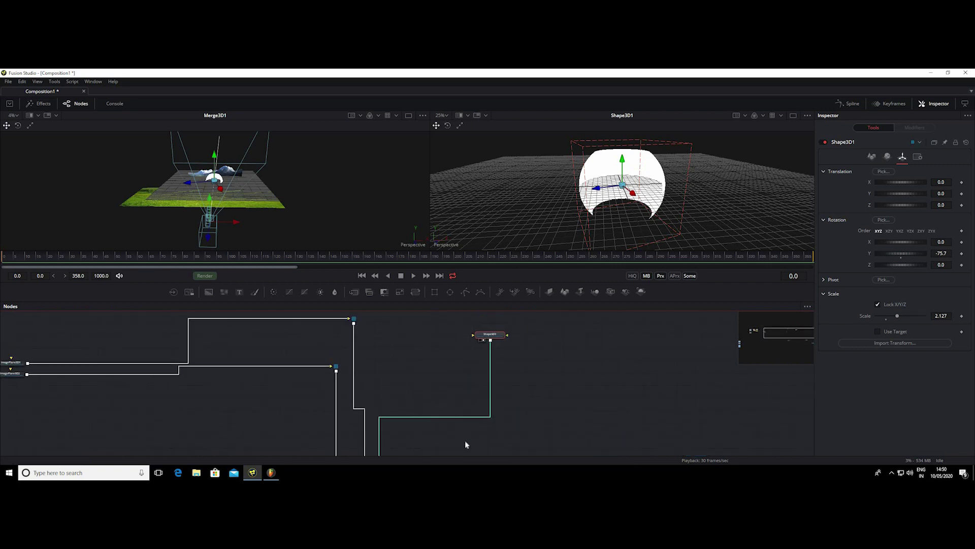
{"action": "scroll", "coordinate": [465, 445], "scroll_direction": "up", "scroll_amount": 1}
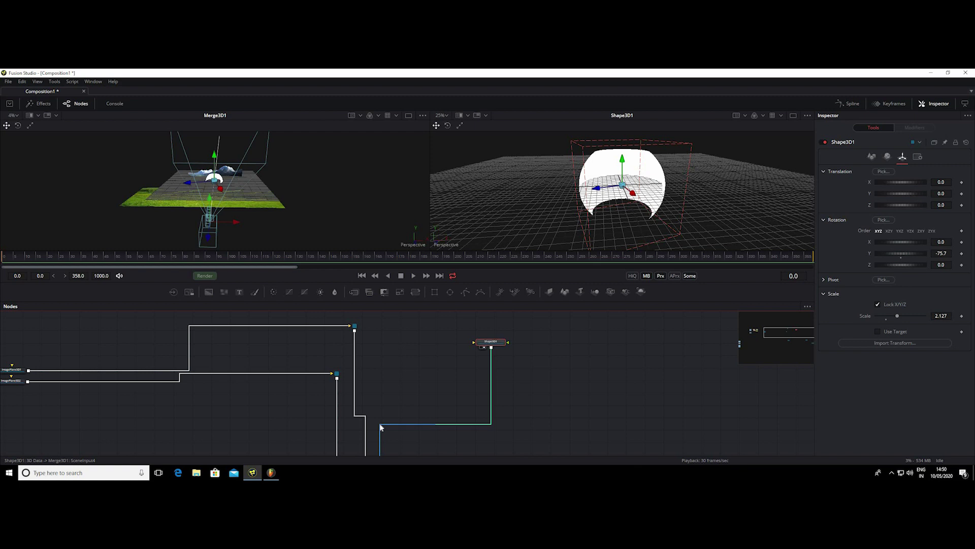
{"action": "left_click", "coordinate": [381, 424], "text": "alt"}
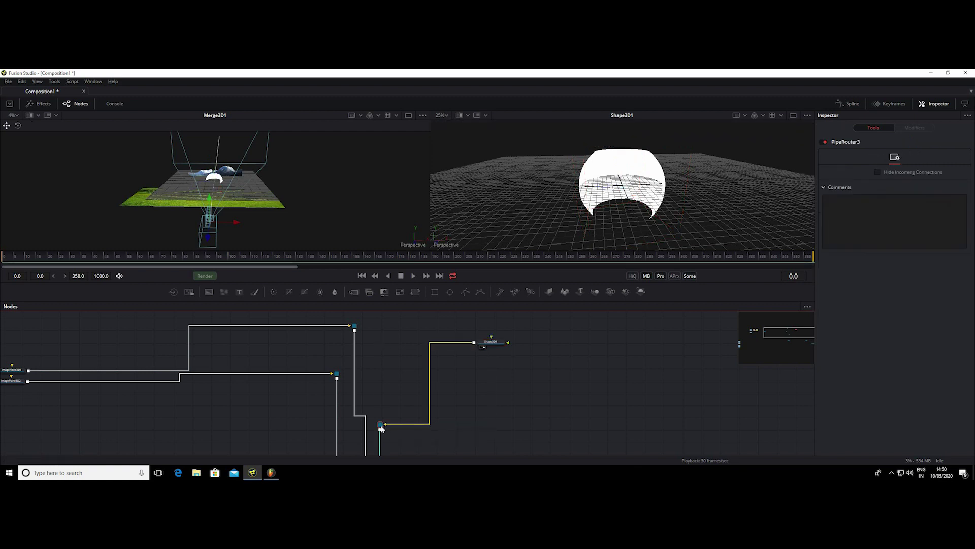
{"action": "left_click_drag", "start_coordinate": [380, 425], "coordinate": [383, 328]}
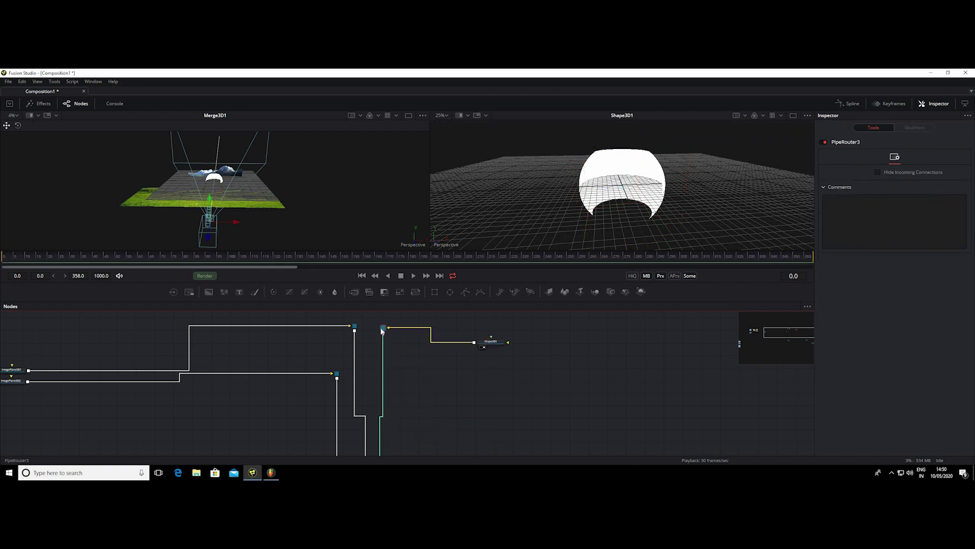
{"action": "left_click_drag", "start_coordinate": [383, 330], "coordinate": [374, 329]}
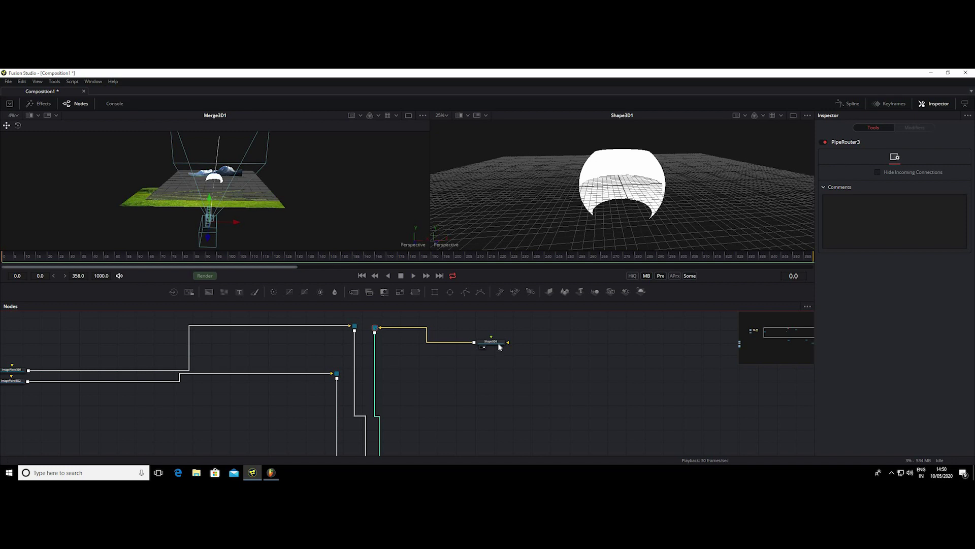
{"action": "left_click_drag", "start_coordinate": [500, 347], "coordinate": [689, 385]}
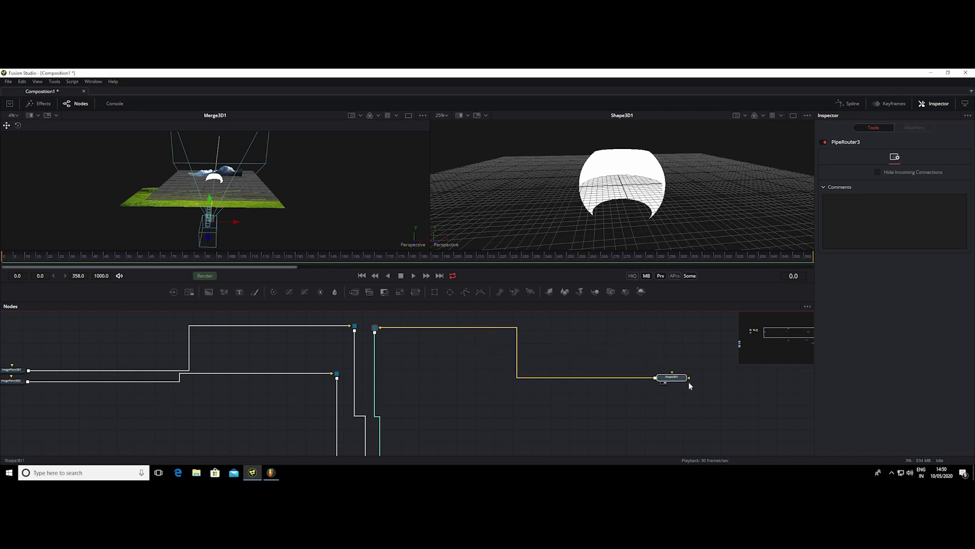
{"action": "left_click_drag", "start_coordinate": [690, 386], "coordinate": [715, 392]}
Step: Bring the left-hand nodes into view and enlarge the 3D viewers above the node graph
{"action": "scroll", "coordinate": [588, 337], "scroll_direction": "down", "scroll_amount": 2}
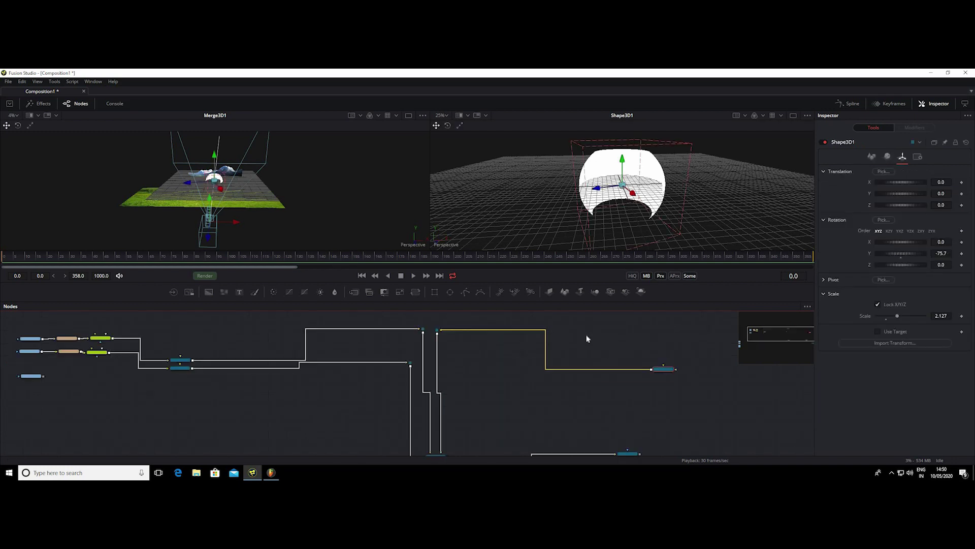
{"action": "scroll", "coordinate": [589, 335], "scroll_direction": "down", "scroll_amount": 2}
{"action": "scroll", "coordinate": [564, 356], "scroll_direction": "down", "scroll_amount": 1}
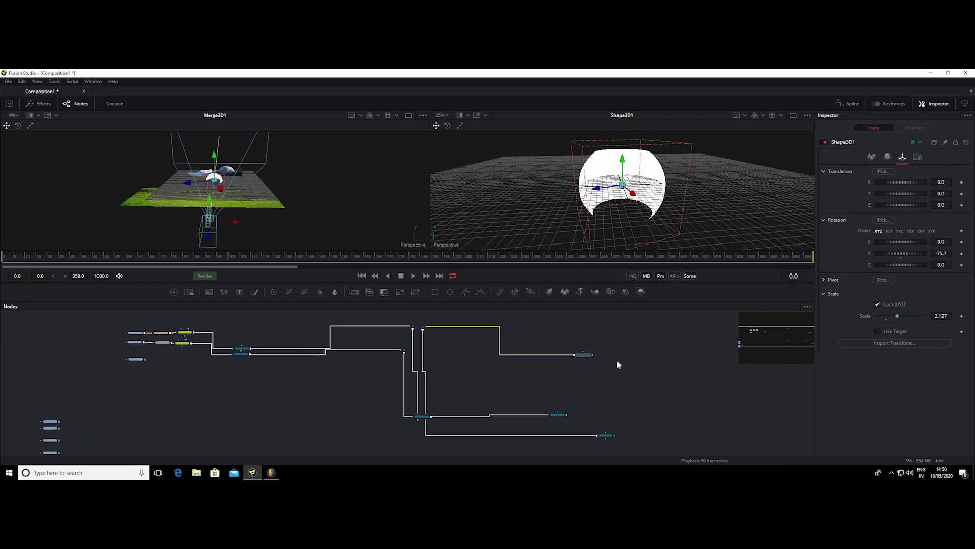
{"action": "scroll", "coordinate": [617, 364], "scroll_direction": "up", "scroll_amount": 3}
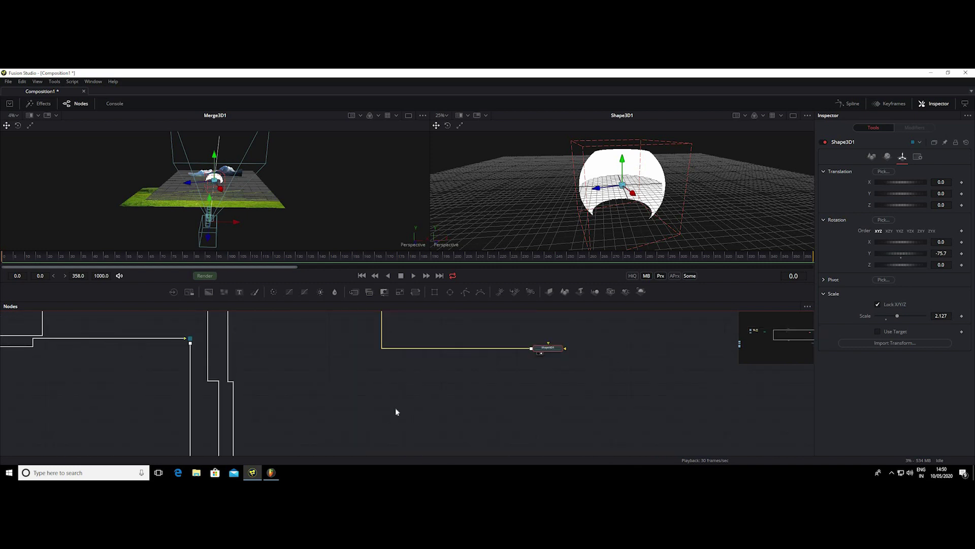
{"action": "left_click_drag", "start_coordinate": [397, 412], "coordinate": [571, 419]}
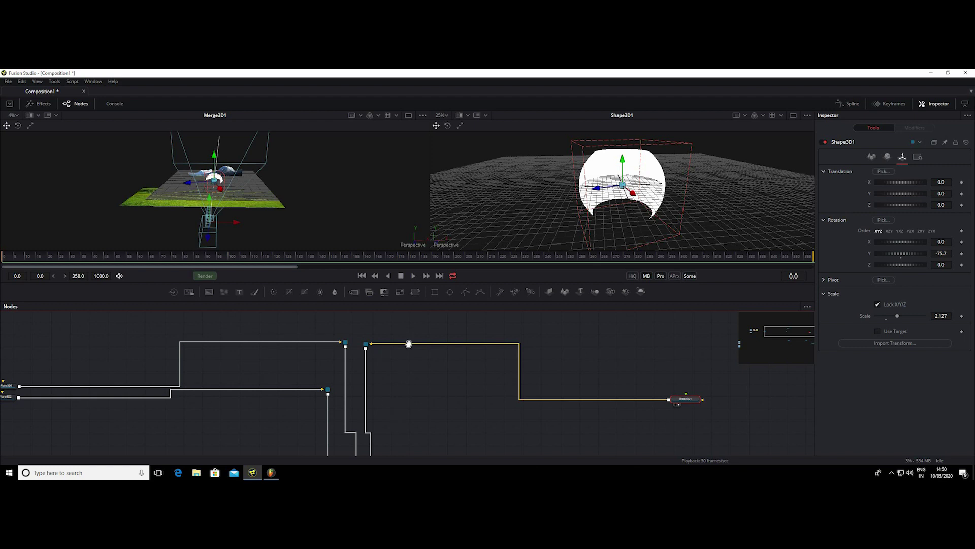
{"action": "scroll", "coordinate": [401, 366], "scroll_direction": "down", "scroll_amount": 4}
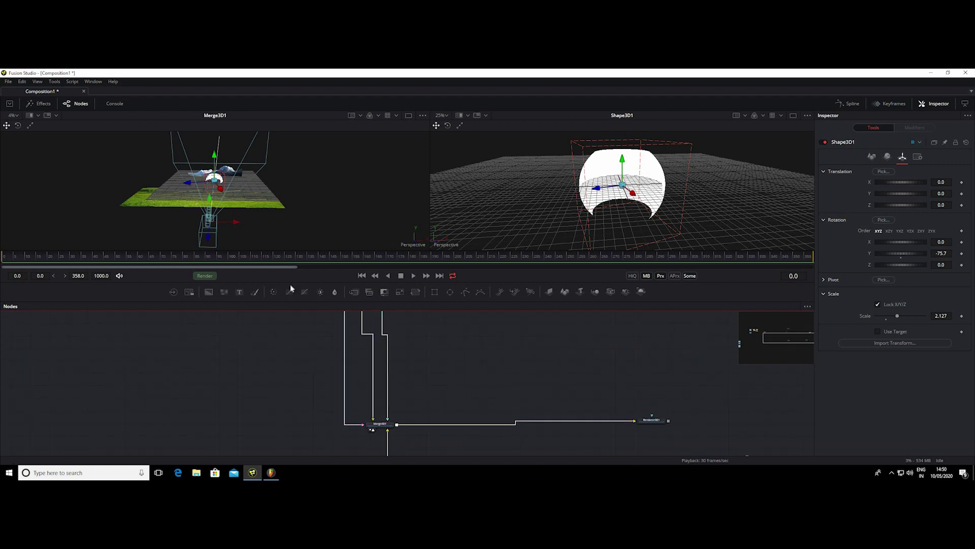
{"action": "left_click_drag", "start_coordinate": [291, 281], "coordinate": [277, 377]}
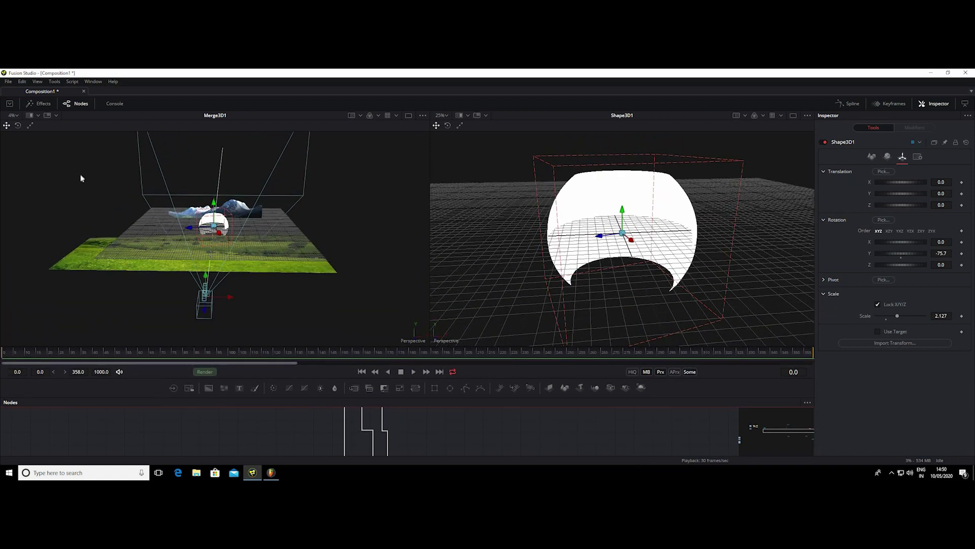
Step: Select Shape3D1, push the dome back along Z and enlarge it to scale 5
{"action": "mouse_move", "coordinate": [81, 178]}
{"action": "left_mouse_down"}
{"action": "mouse_move", "coordinate": [98, 204]}
{"action": "mouse_move", "coordinate": [93, 178]}
{"action": "left_mouse_up"}
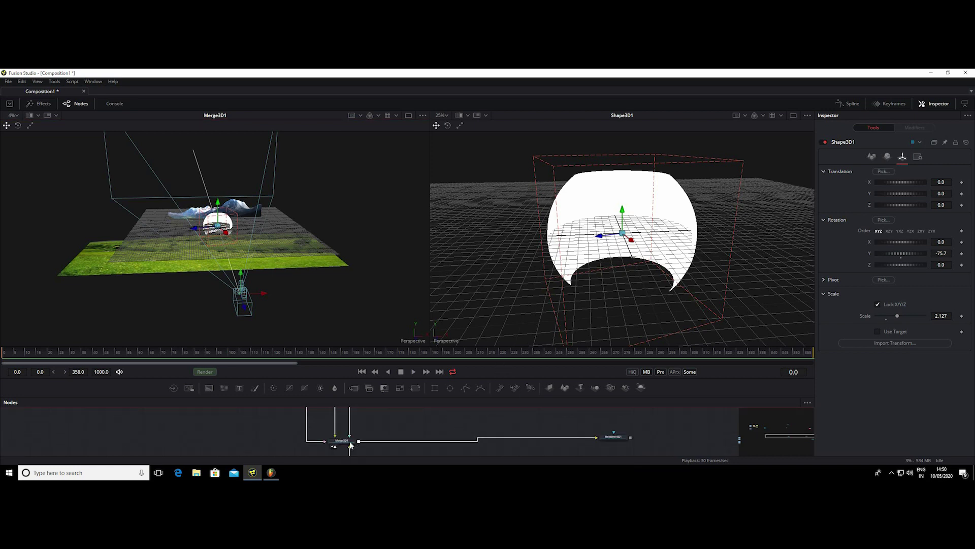
{"action": "left_click", "coordinate": [348, 441]}
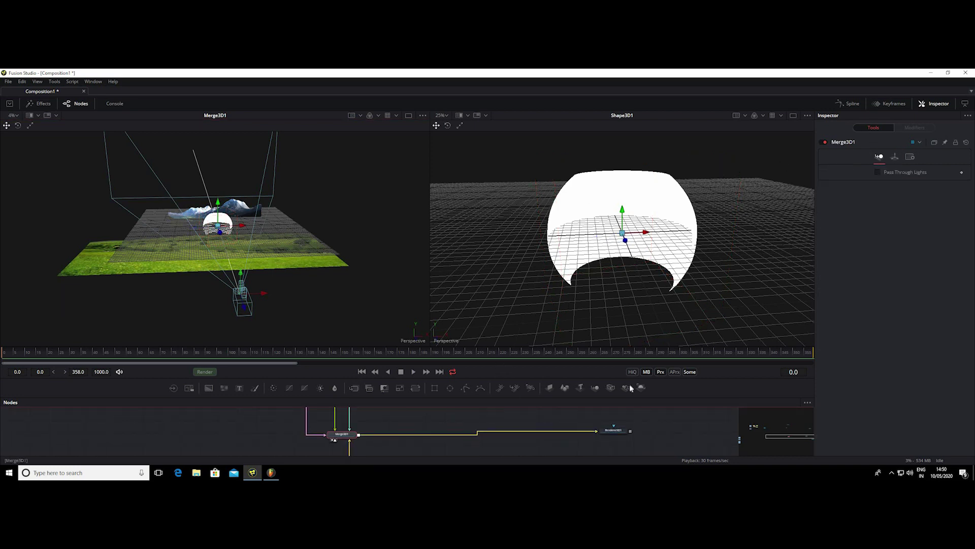
{"action": "left_click_drag", "start_coordinate": [571, 436], "coordinate": [578, 452]}
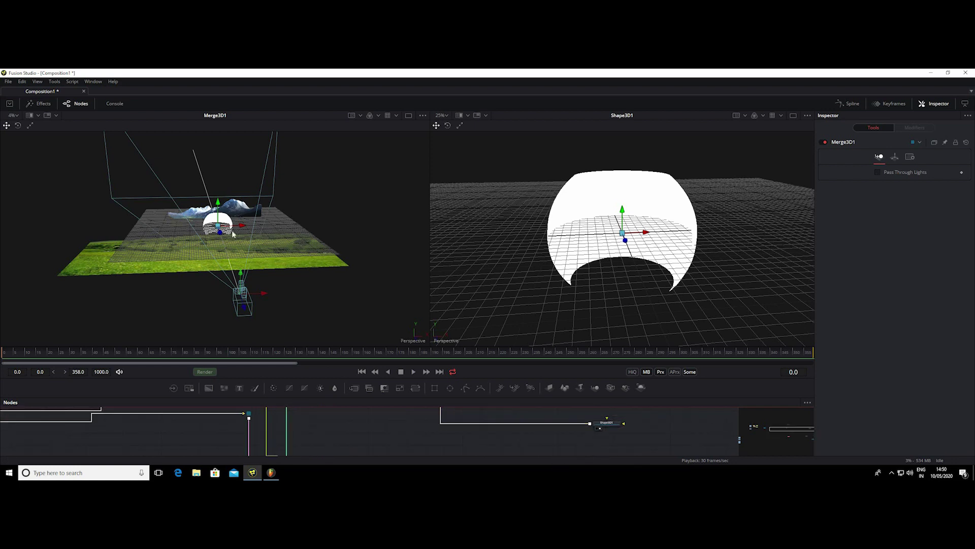
{"action": "left_click", "coordinate": [604, 425]}
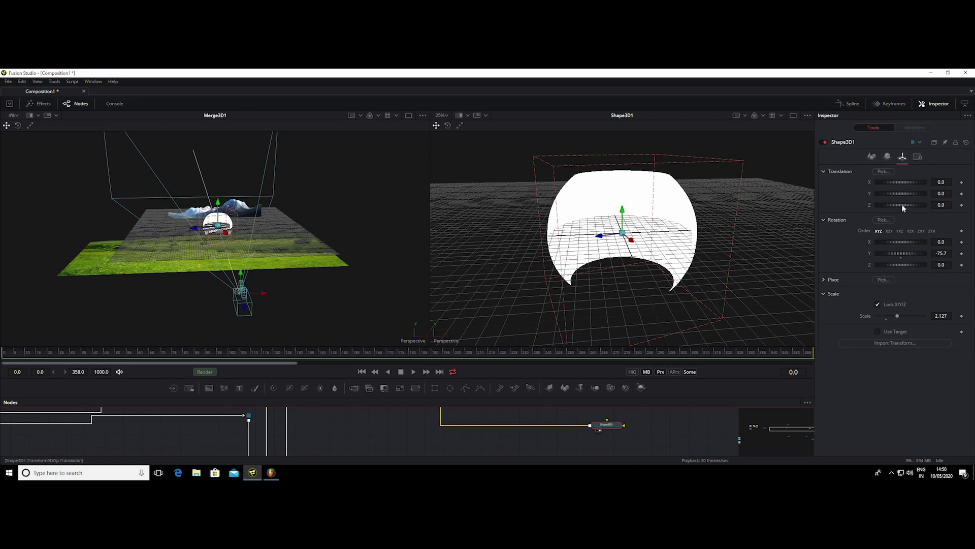
{"action": "left_click_drag", "start_coordinate": [904, 208], "coordinate": [839, 225]}
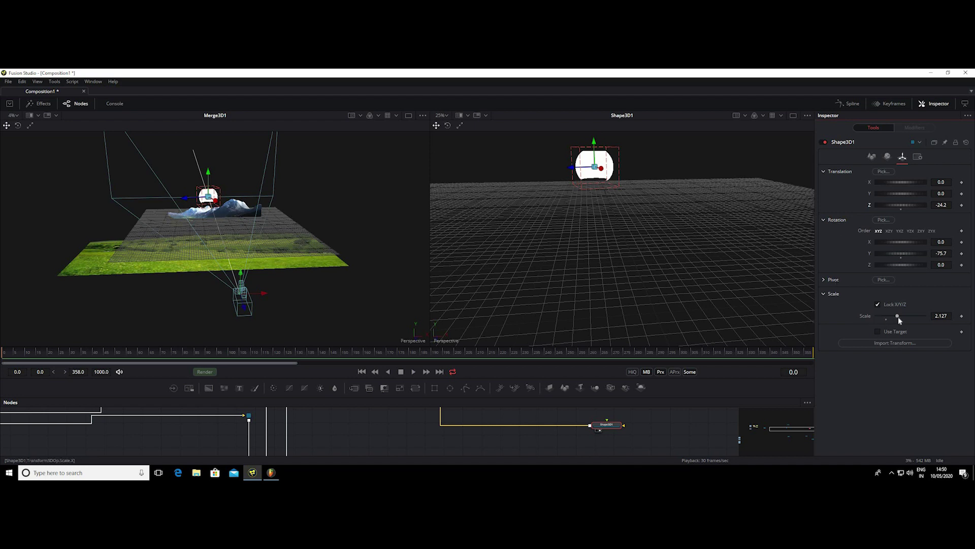
{"action": "left_click_drag", "start_coordinate": [898, 316], "coordinate": [948, 324]}
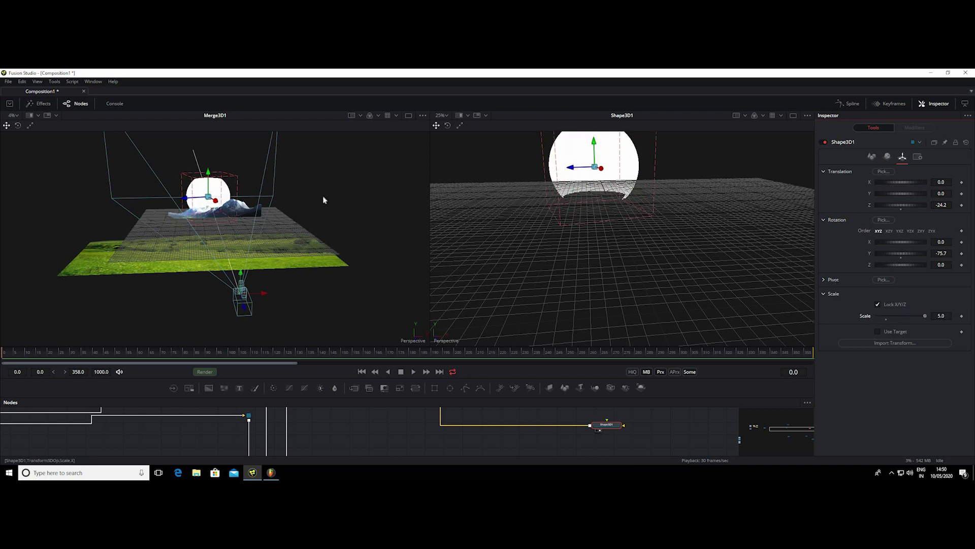
Step: Rotate the dome to -67.9 on Y and set its scale to 10
{"action": "mouse_move", "coordinate": [159, 181]}
{"action": "left_mouse_down"}
{"action": "mouse_move", "coordinate": [305, 201]}
{"action": "mouse_move", "coordinate": [158, 200]}
{"action": "left_mouse_up"}
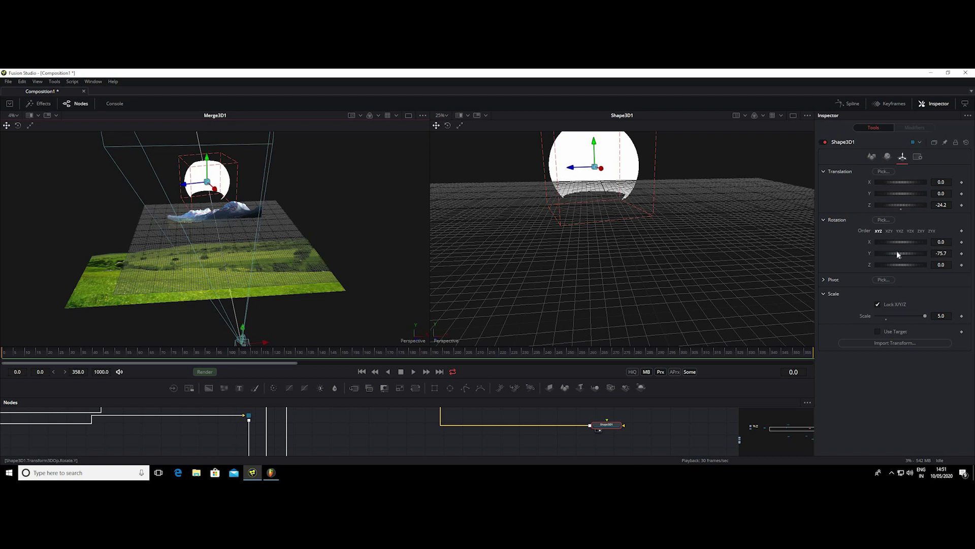
{"action": "left_click_drag", "start_coordinate": [897, 253], "coordinate": [899, 255]}
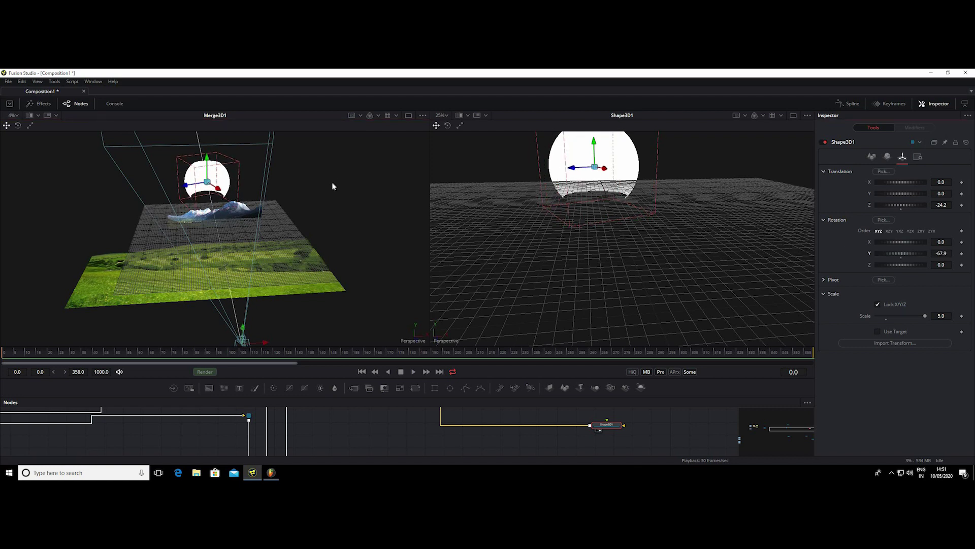
{"action": "scroll", "coordinate": [322, 200], "scroll_direction": "up", "scroll_amount": 5}
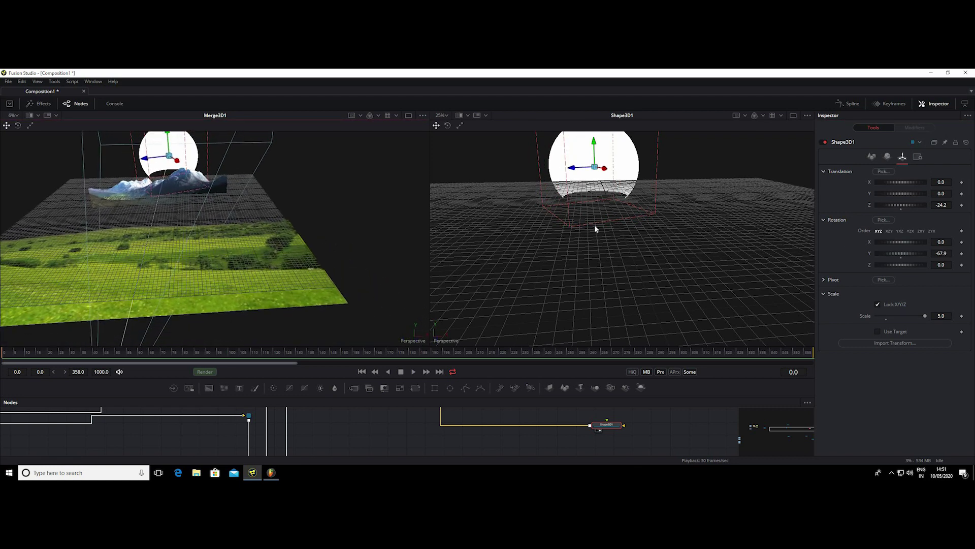
{"action": "left_click", "coordinate": [941, 316]}
{"action": "type", "text": "10"}
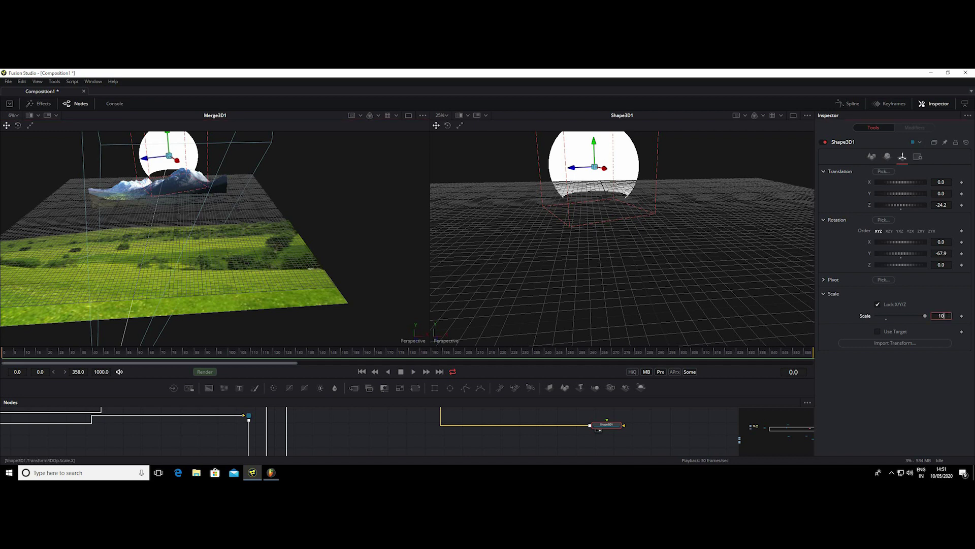
{"action": "key", "text": "Tab"}
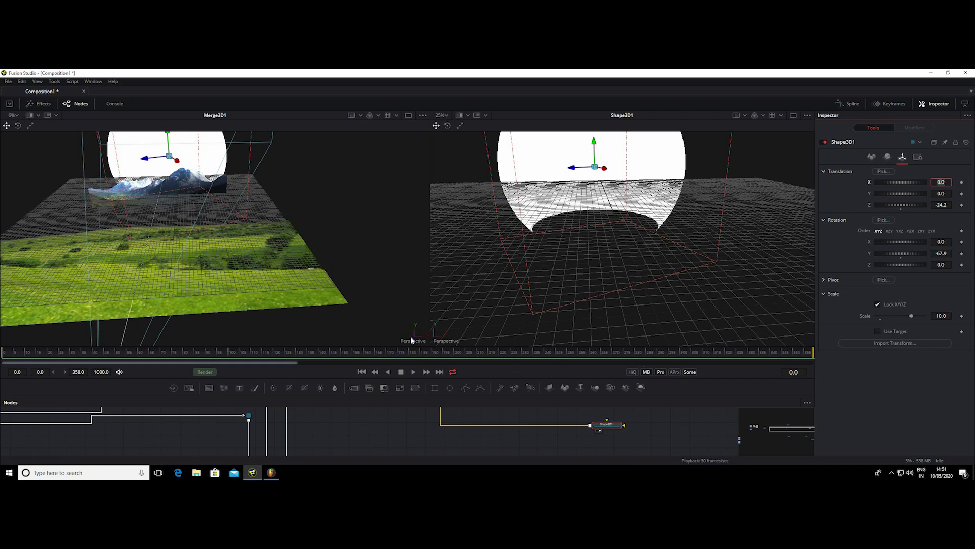
Step: Undo an extra Y rotation, bring the dome to Z -10.29, and orbit to check it
{"action": "left_click_drag", "start_coordinate": [412, 338], "coordinate": [362, 315]}
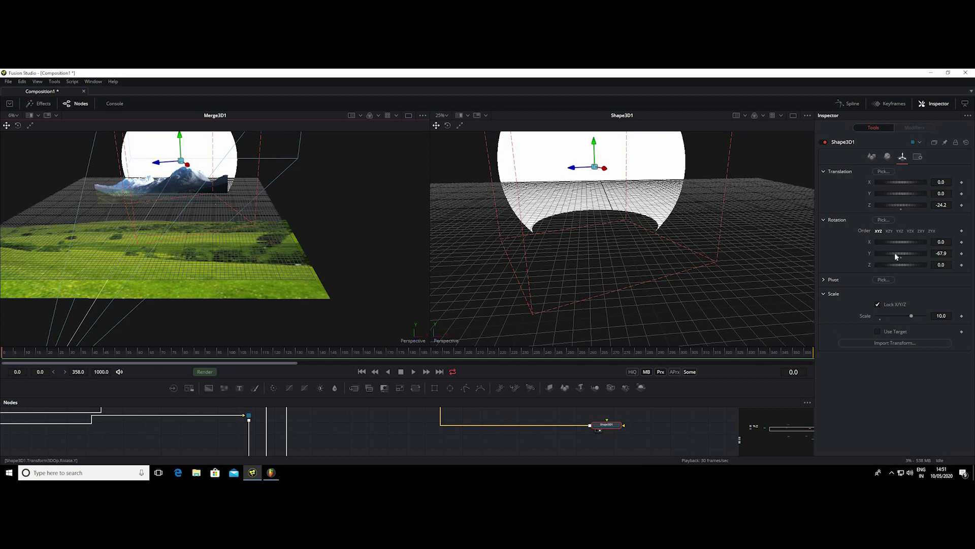
{"action": "left_click_drag", "start_coordinate": [895, 254], "coordinate": [897, 254]}
{"action": "key", "text": "ctrl+z"}
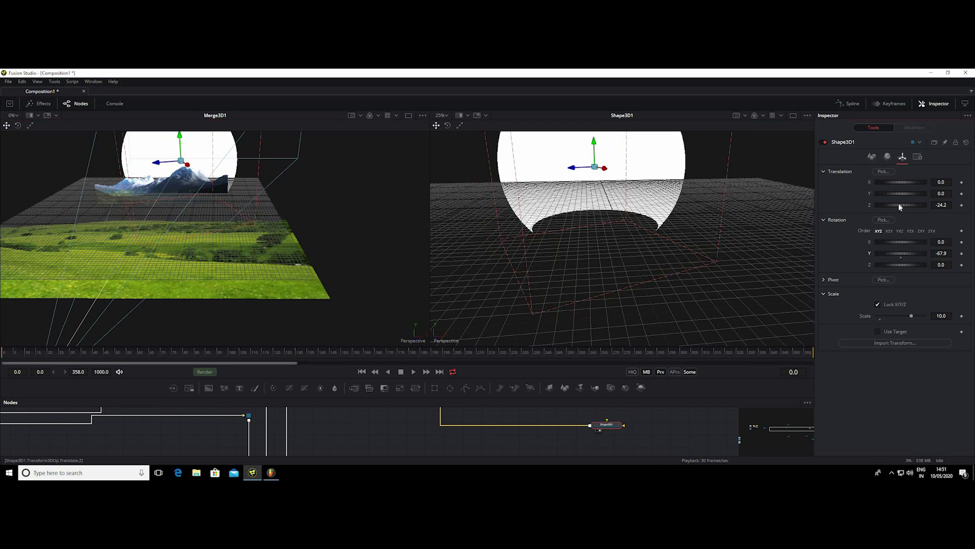
{"action": "left_click_drag", "start_coordinate": [898, 204], "coordinate": [936, 206]}
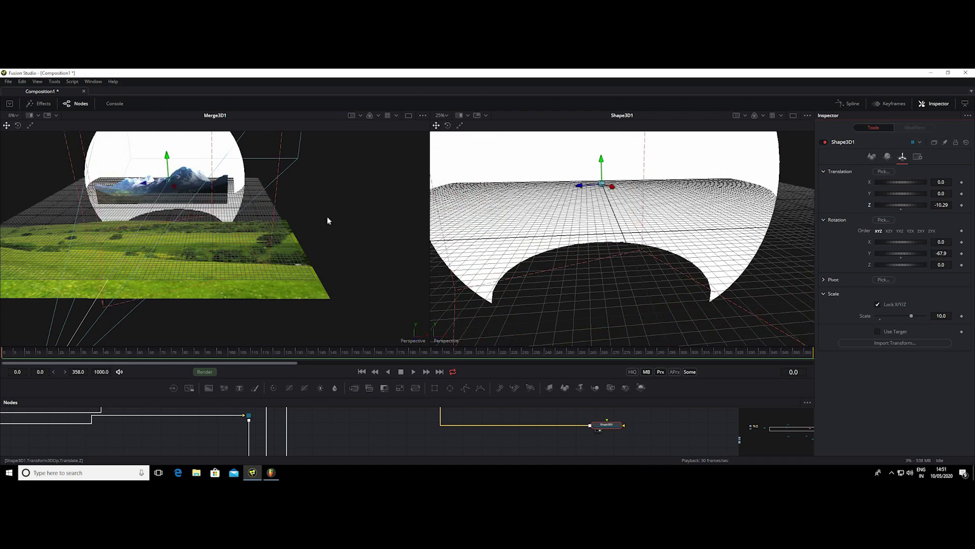
{"action": "mouse_move", "coordinate": [327, 221]}
{"action": "left_mouse_down"}
{"action": "mouse_move", "coordinate": [405, 213]}
{"action": "mouse_move", "coordinate": [255, 242]}
{"action": "left_mouse_up"}
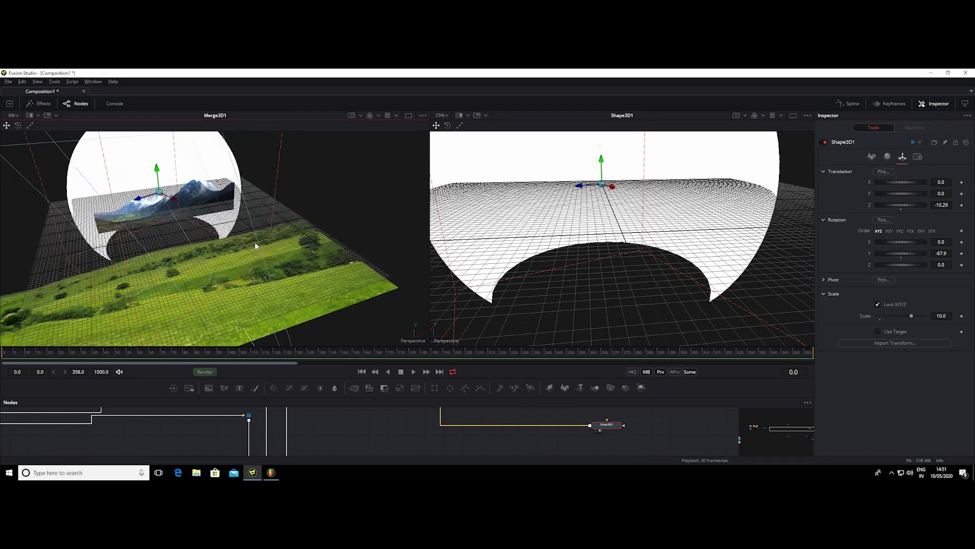
{"action": "left_click_drag", "start_coordinate": [254, 241], "coordinate": [314, 291]}
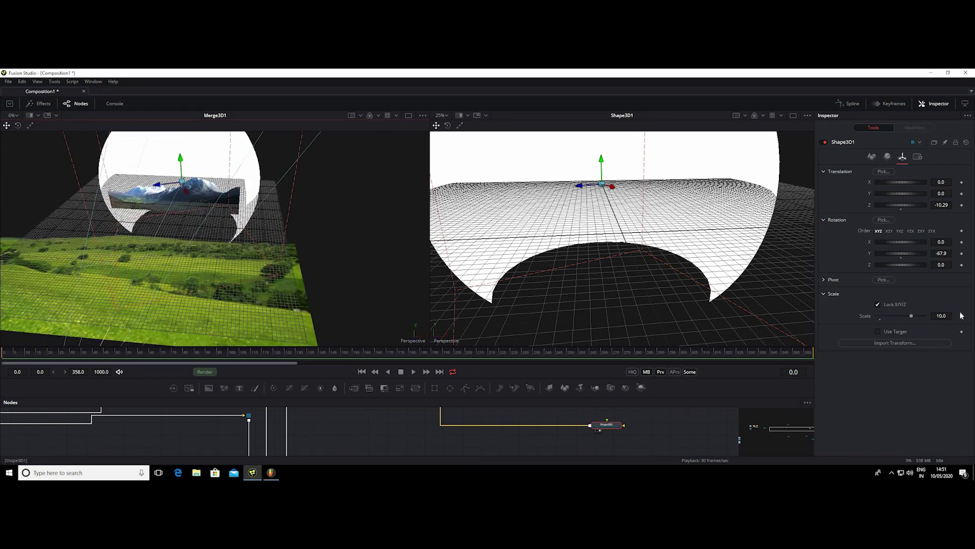
Step: Set the dome's scale to 15 and Translation Z to -14.2, viewing the whole scene
{"action": "left_click", "coordinate": [941, 316]}
{"action": "type", "text": "15"}
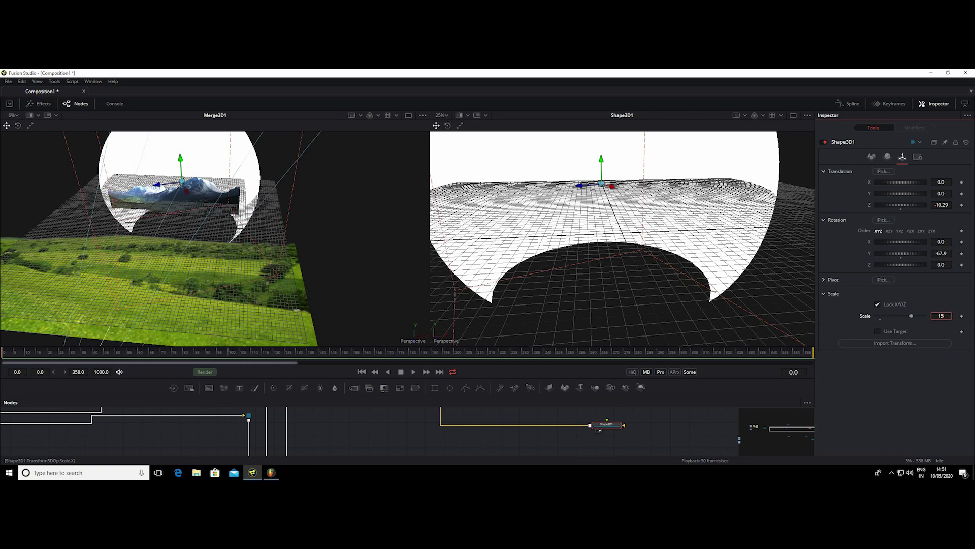
{"action": "key", "text": "Tab"}
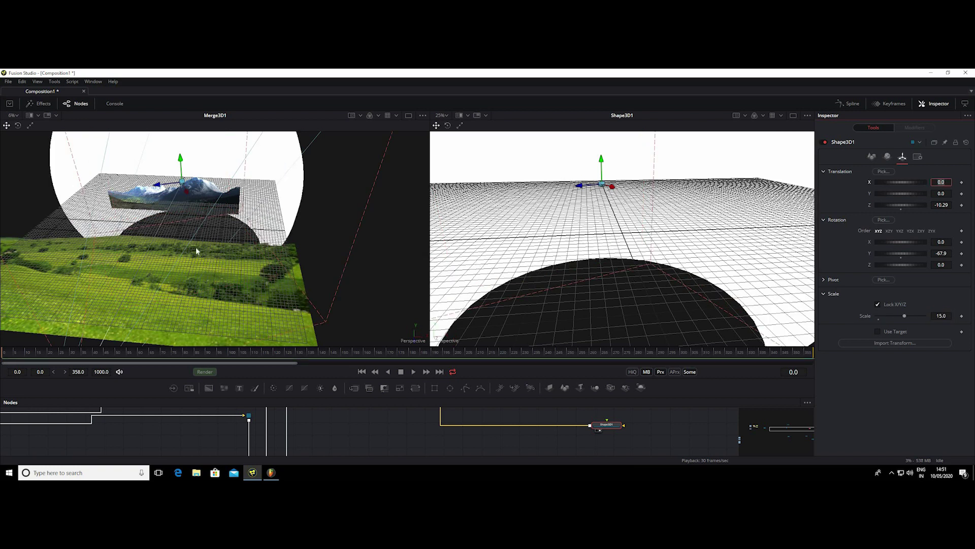
{"action": "mouse_move", "coordinate": [196, 247]}
{"action": "left_mouse_down"}
{"action": "mouse_move", "coordinate": [305, 208]}
{"action": "mouse_move", "coordinate": [53, 218]}
{"action": "mouse_move", "coordinate": [230, 222]}
{"action": "left_mouse_up"}
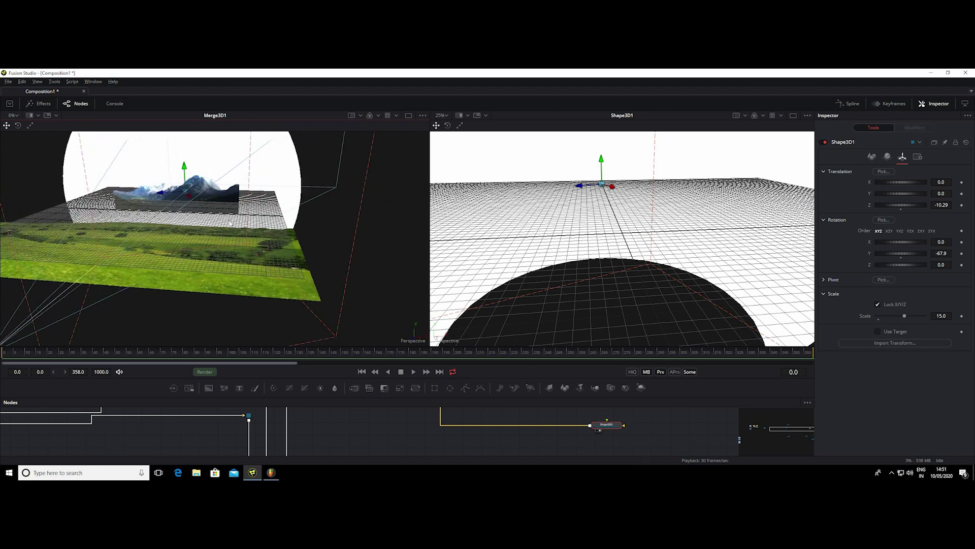
{"action": "left_click_drag", "start_coordinate": [902, 208], "coordinate": [897, 208]}
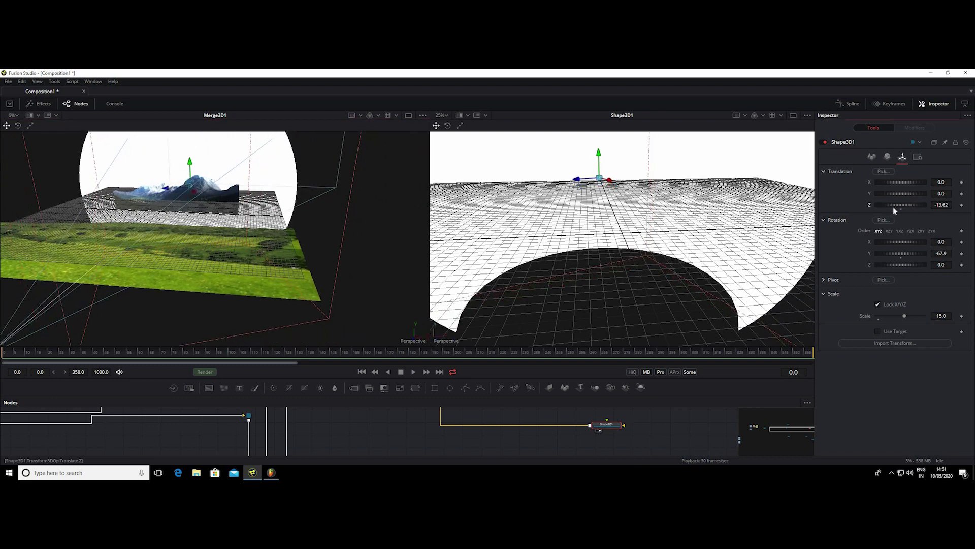
{"action": "left_click_drag", "start_coordinate": [250, 235], "coordinate": [265, 261]}
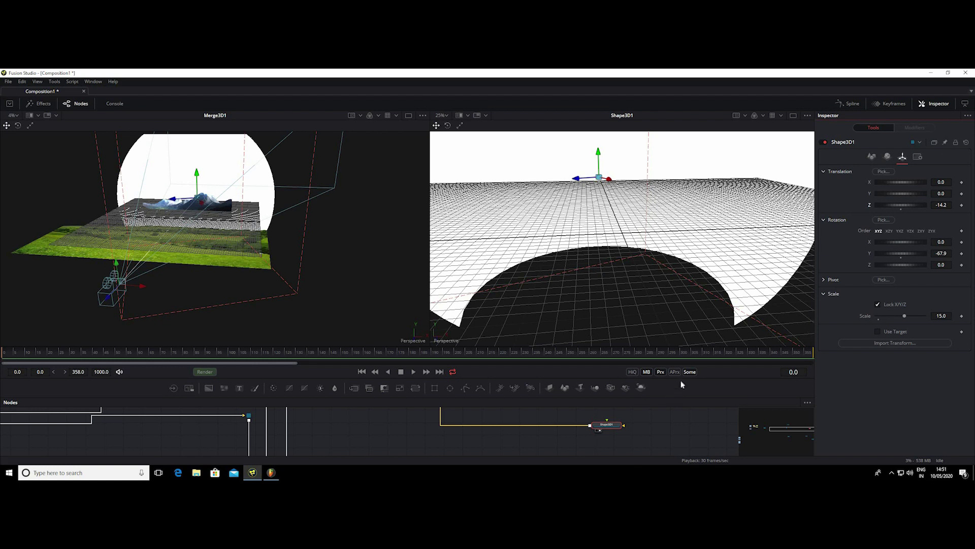
{"action": "mouse_move", "coordinate": [134, 220]}
{"action": "left_mouse_down"}
{"action": "mouse_move", "coordinate": [325, 198]}
{"action": "mouse_move", "coordinate": [115, 234]}
{"action": "mouse_move", "coordinate": [164, 242]}
{"action": "mouse_move", "coordinate": [145, 238]}
{"action": "left_mouse_up"}
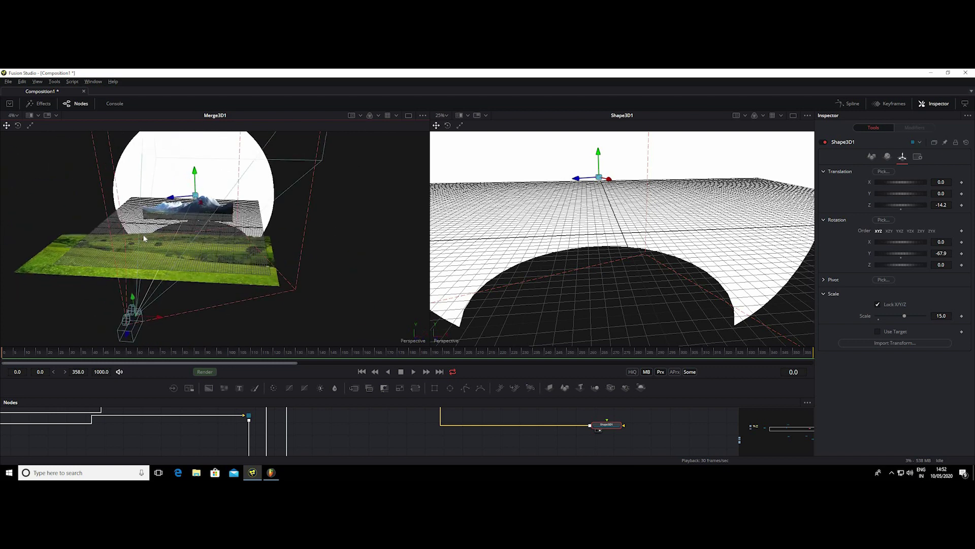
{"action": "left_click_drag", "start_coordinate": [271, 214], "coordinate": [357, 321]}
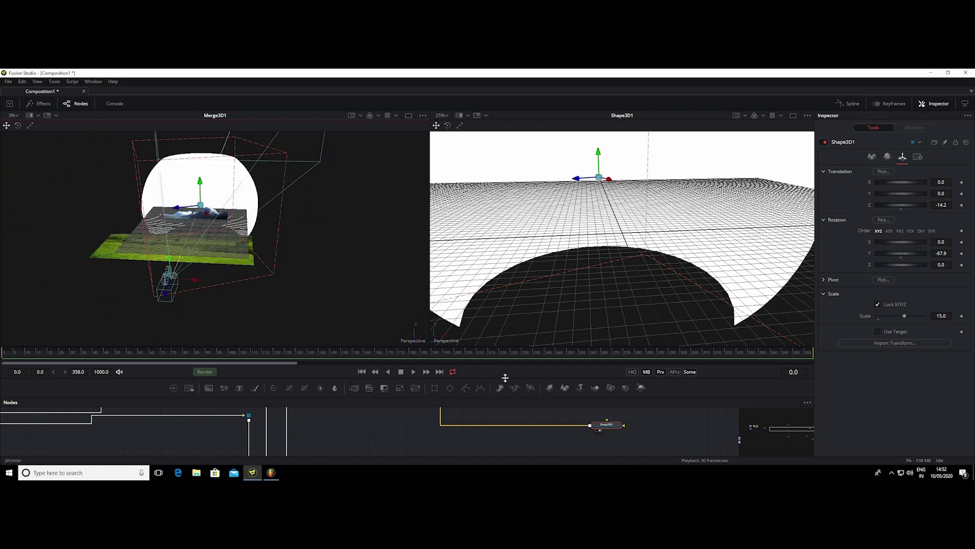
Step: Fit the node flow and bring the SKY.jpg loader onto the link into Shape3D1
{"action": "left_click_drag", "start_coordinate": [508, 279], "coordinate": [508, 281]}
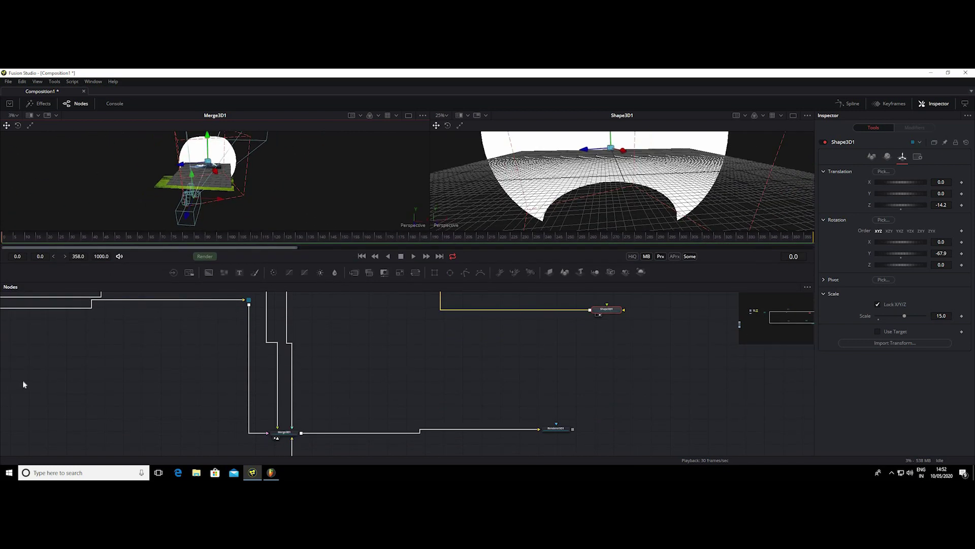
{"action": "key", "text": "ctrl+f"}
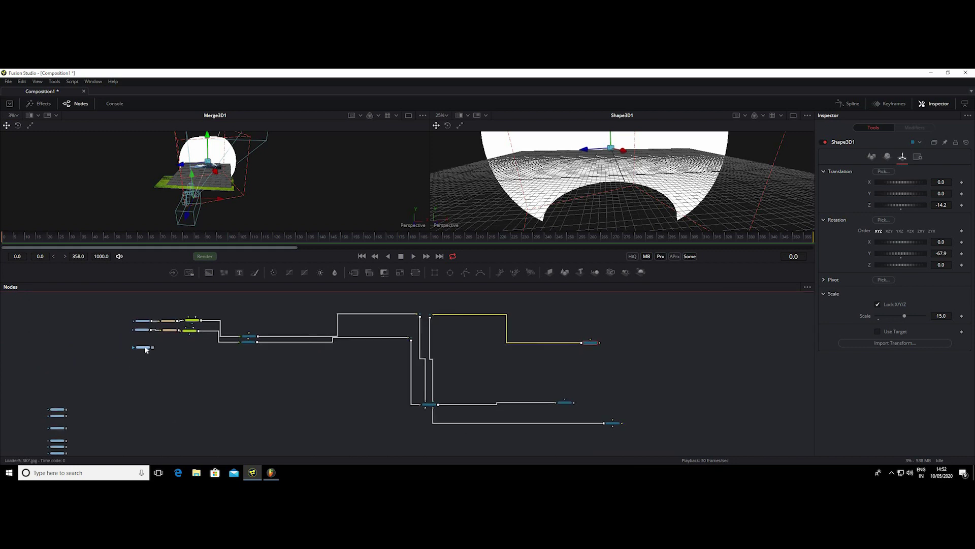
{"action": "left_click_drag", "start_coordinate": [146, 346], "coordinate": [581, 363]}
{"action": "scroll", "coordinate": [653, 350], "scroll_direction": "up", "scroll_amount": 5}
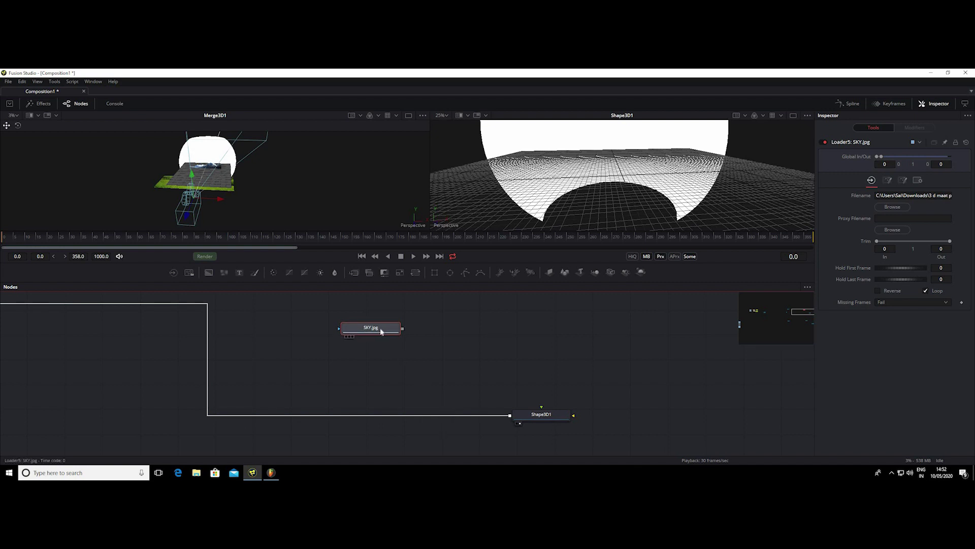
{"action": "mouse_move", "coordinate": [382, 331]}
{"action": "left_mouse_down"}
{"action": "mouse_move", "coordinate": [446, 417]}
{"action": "mouse_move", "coordinate": [456, 417]}
{"action": "left_mouse_up"}
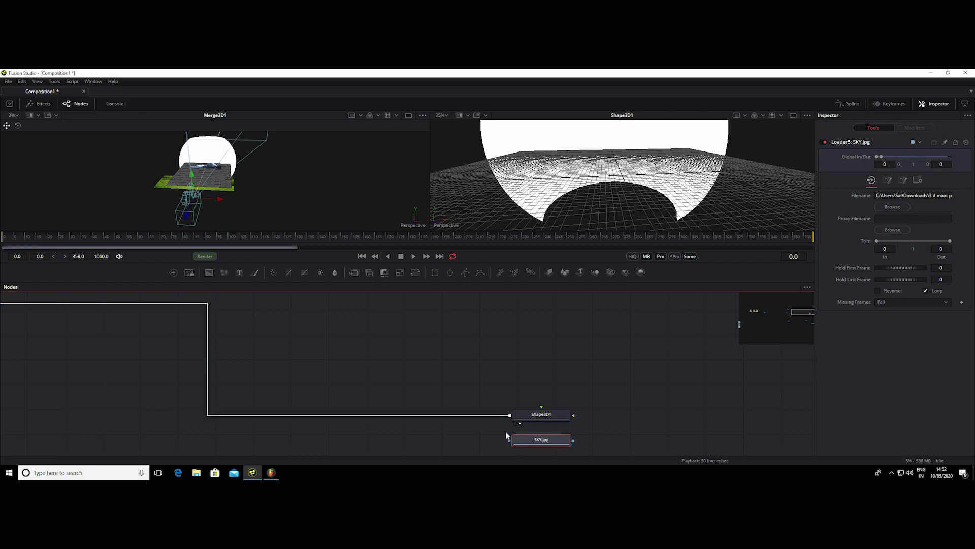
{"action": "left_click_drag", "start_coordinate": [508, 415], "coordinate": [509, 429]}
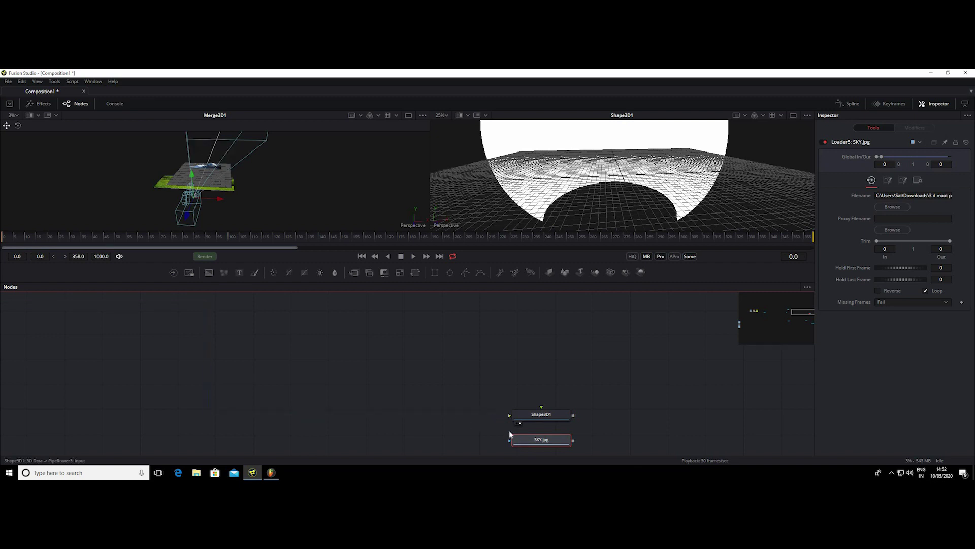
Step: Feed SKY.jpg into Shape3D1 as its texture, with Shape3D1 placed left of the loader
{"action": "left_click_drag", "start_coordinate": [568, 442], "coordinate": [477, 428]}
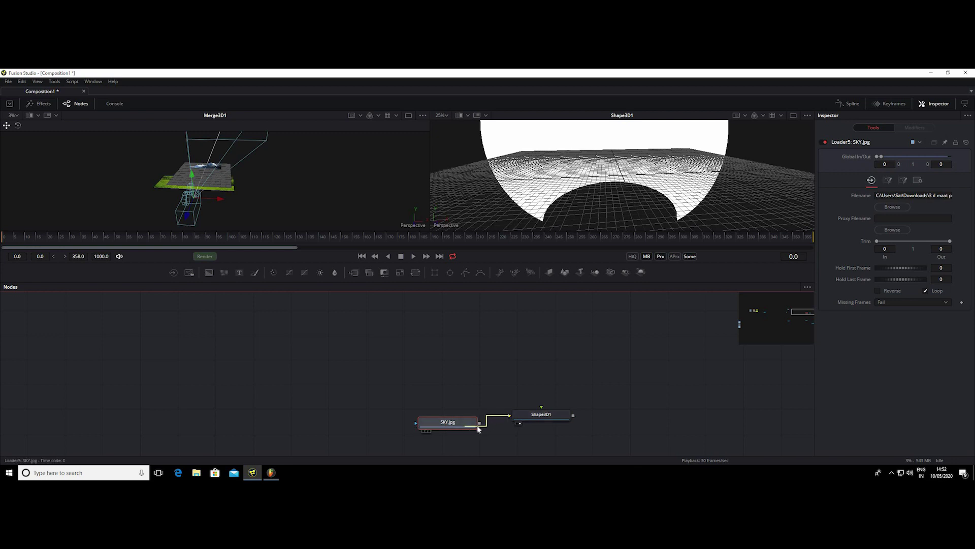
{"action": "left_click_drag", "start_coordinate": [479, 423], "coordinate": [510, 415]}
{"action": "scroll", "coordinate": [523, 333], "scroll_direction": "down", "scroll_amount": 3}
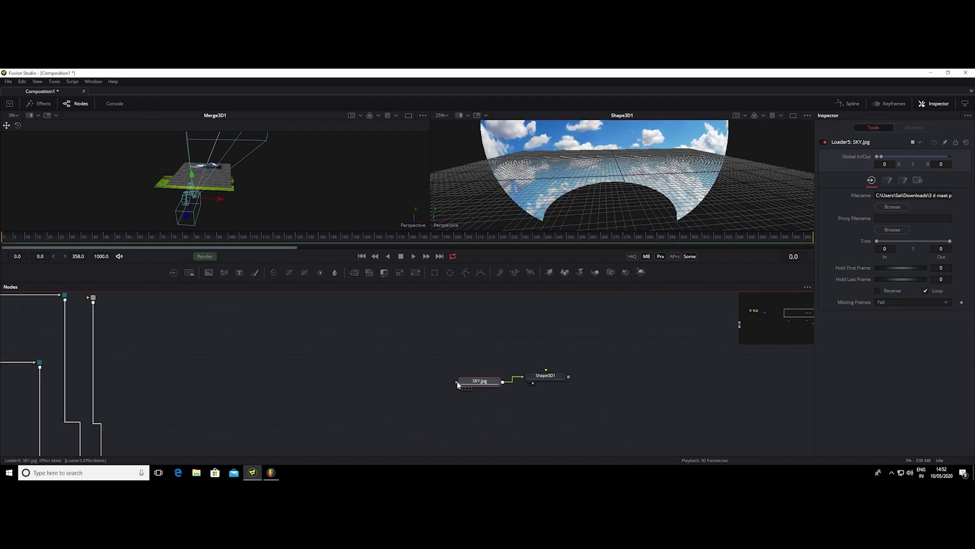
{"action": "left_click_drag", "start_coordinate": [478, 382], "coordinate": [477, 379]}
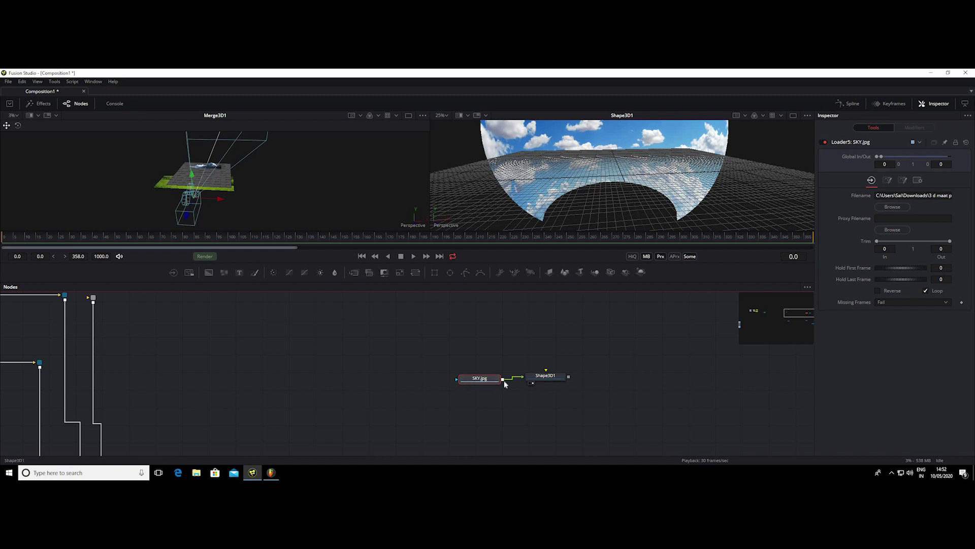
{"action": "mouse_move", "coordinate": [541, 378]}
{"action": "left_mouse_down"}
{"action": "mouse_move", "coordinate": [439, 352]}
{"action": "mouse_move", "coordinate": [410, 381]}
{"action": "left_mouse_up"}
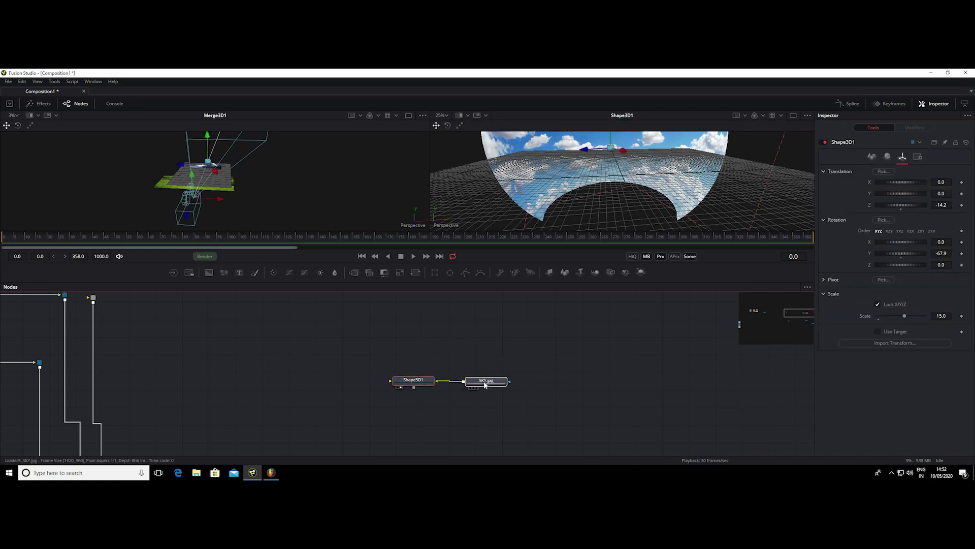
Step: Connect Shape3D1's output into a Merge3D1 input
{"action": "left_click_drag", "start_coordinate": [471, 380], "coordinate": [485, 375]}
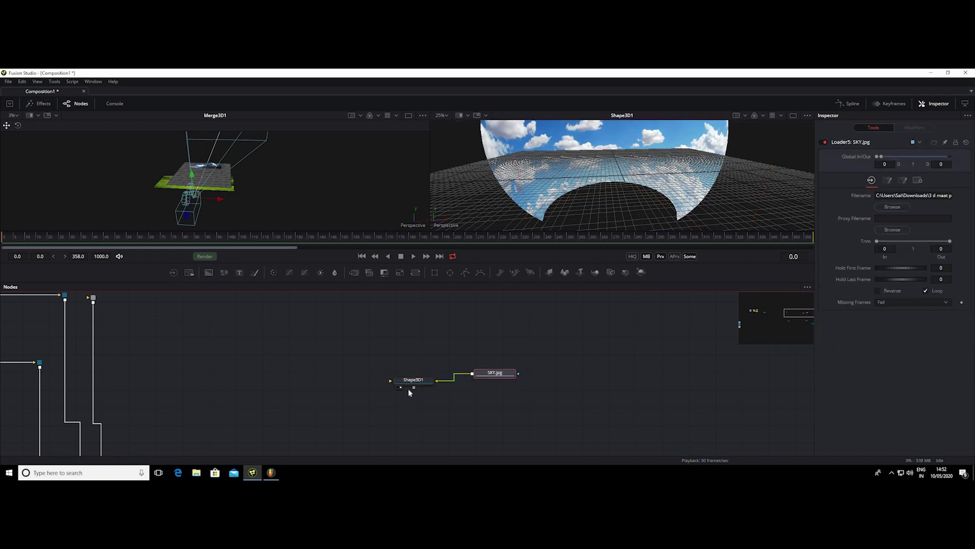
{"action": "left_click_drag", "start_coordinate": [414, 389], "coordinate": [193, 376]}
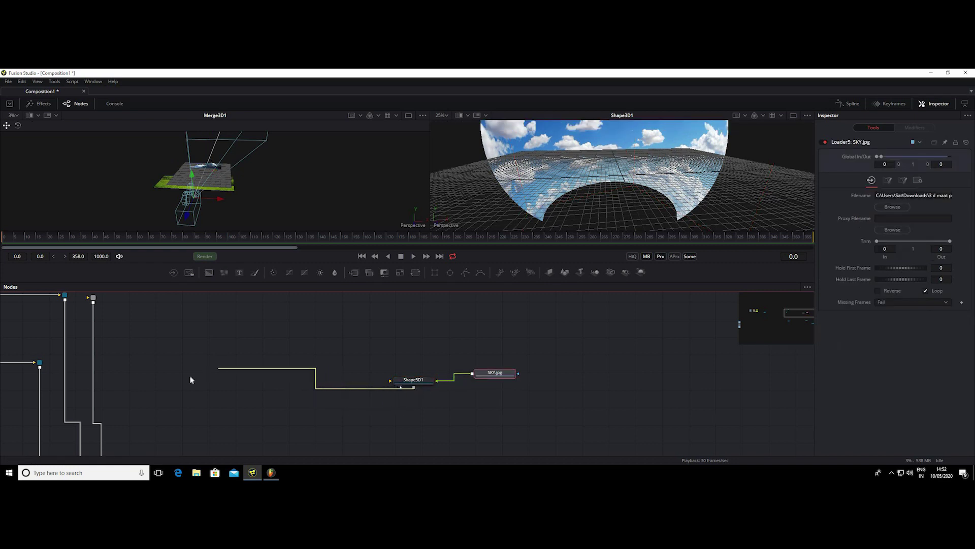
{"action": "left_click_drag", "start_coordinate": [301, 351], "coordinate": [376, 321]}
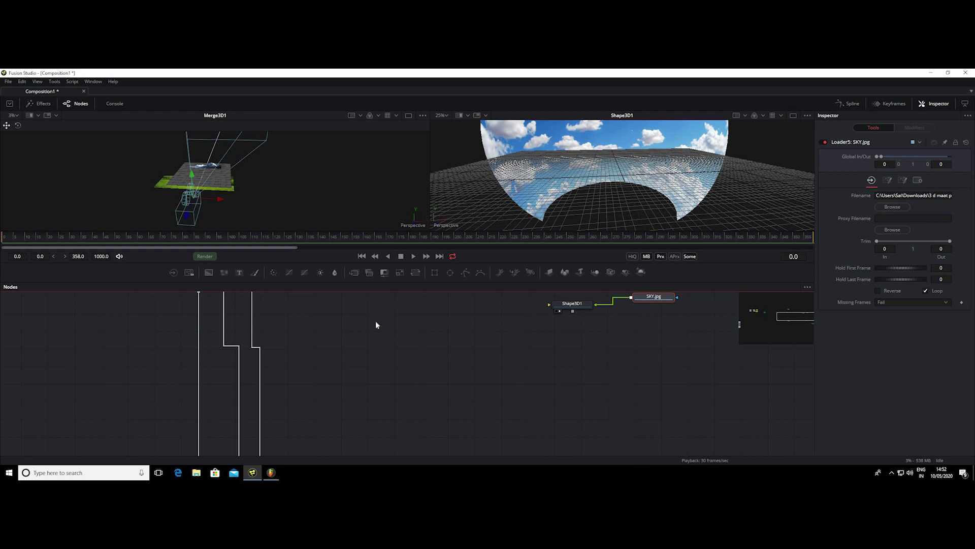
{"action": "scroll", "coordinate": [376, 321], "scroll_direction": "down", "scroll_amount": 3}
{"action": "left_click_drag", "start_coordinate": [473, 319], "coordinate": [319, 398]}
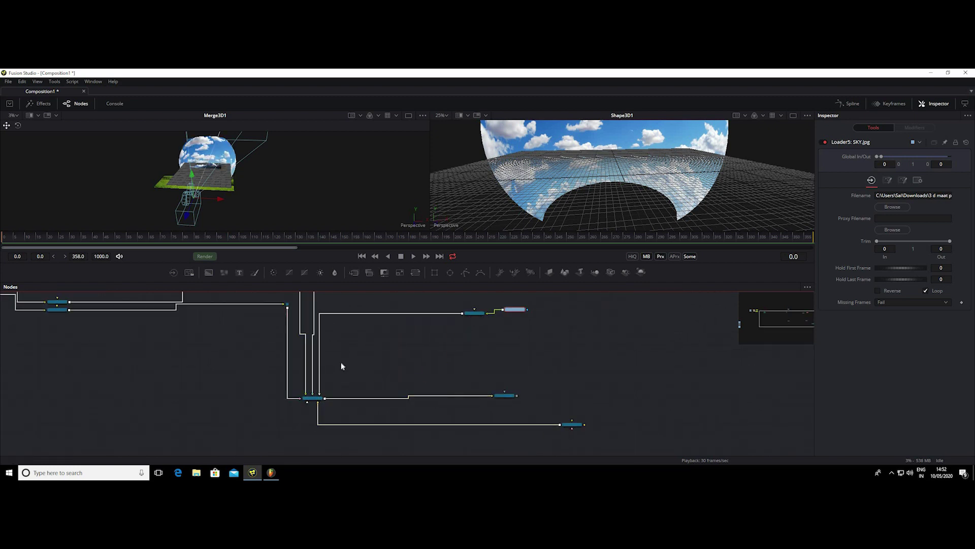
{"action": "scroll", "coordinate": [343, 366], "scroll_direction": "up", "scroll_amount": 3}
{"action": "scroll", "coordinate": [373, 447], "scroll_direction": "up", "scroll_amount": 3}
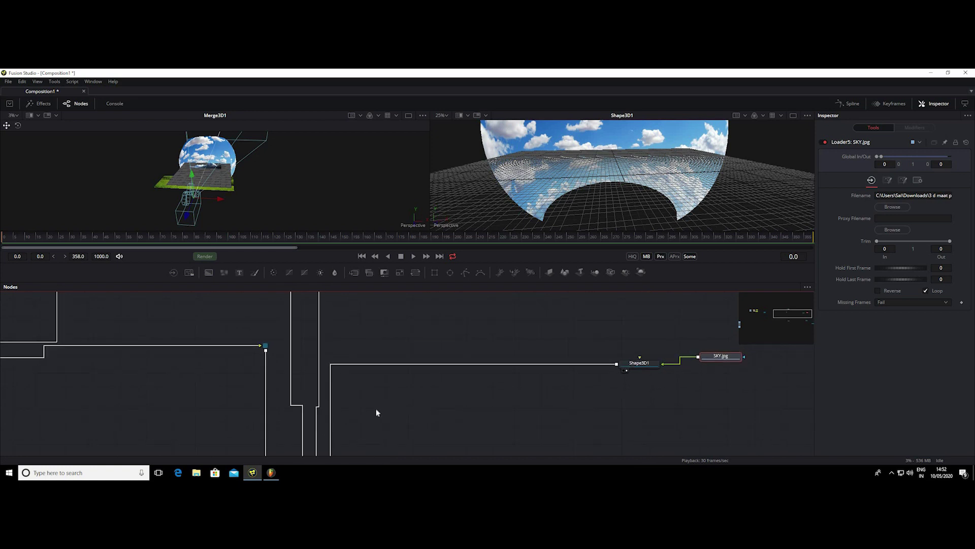
{"action": "scroll", "coordinate": [377, 412], "scroll_direction": "down", "scroll_amount": 2}
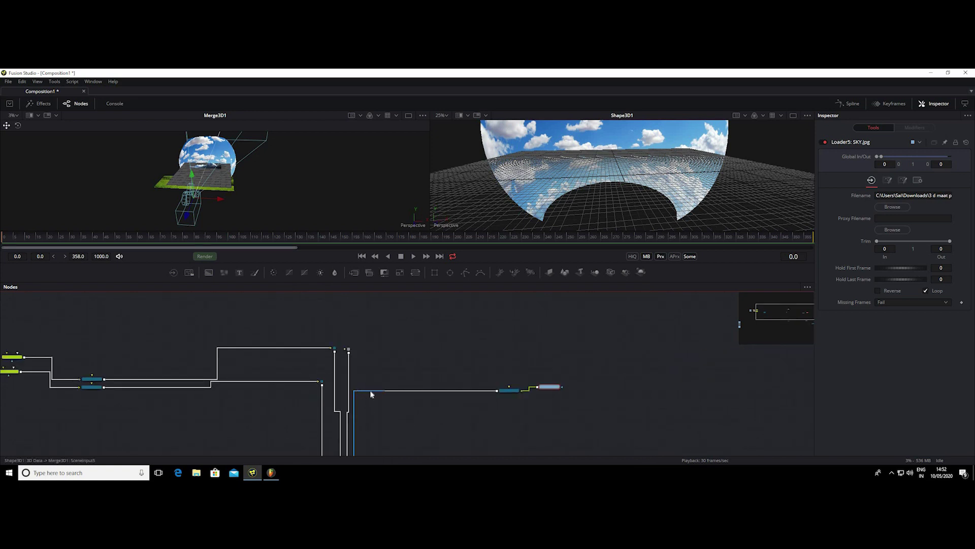
Step: Reroute the Shape3D1 link through routing point PipeRouter3, then select Shape3D1 and SKY.jpg together
{"action": "mouse_move", "coordinate": [395, 392]}
{"action": "left_mouse_down"}
{"action": "mouse_move", "coordinate": [486, 394]}
{"action": "mouse_move", "coordinate": [348, 351]}
{"action": "left_mouse_up"}
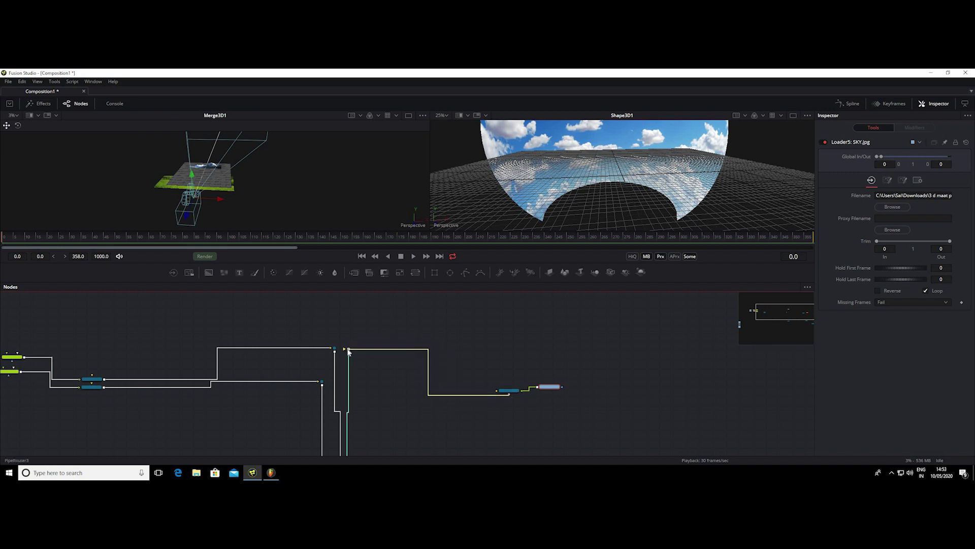
{"action": "scroll", "coordinate": [365, 405], "scroll_direction": "down", "scroll_amount": 3}
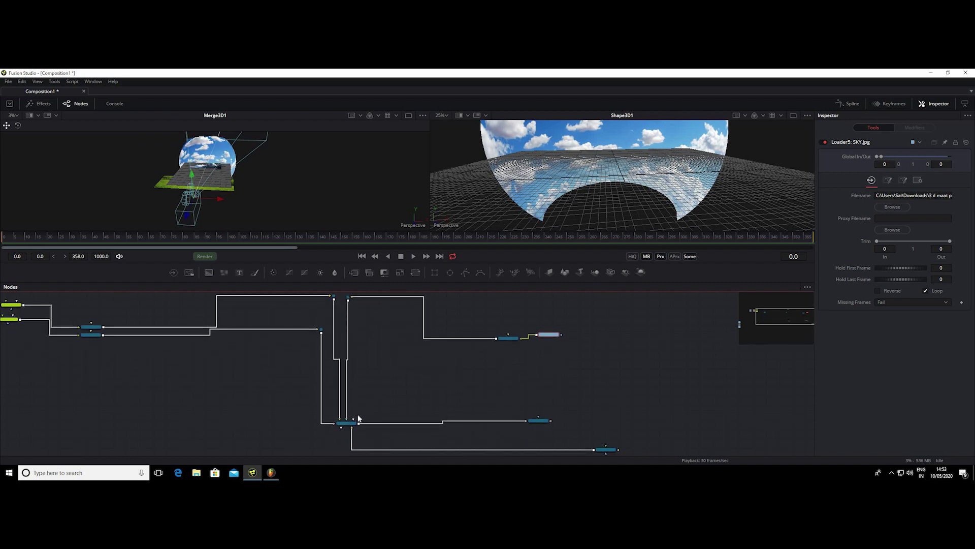
{"action": "scroll", "coordinate": [359, 413], "scroll_direction": "up", "scroll_amount": 4}
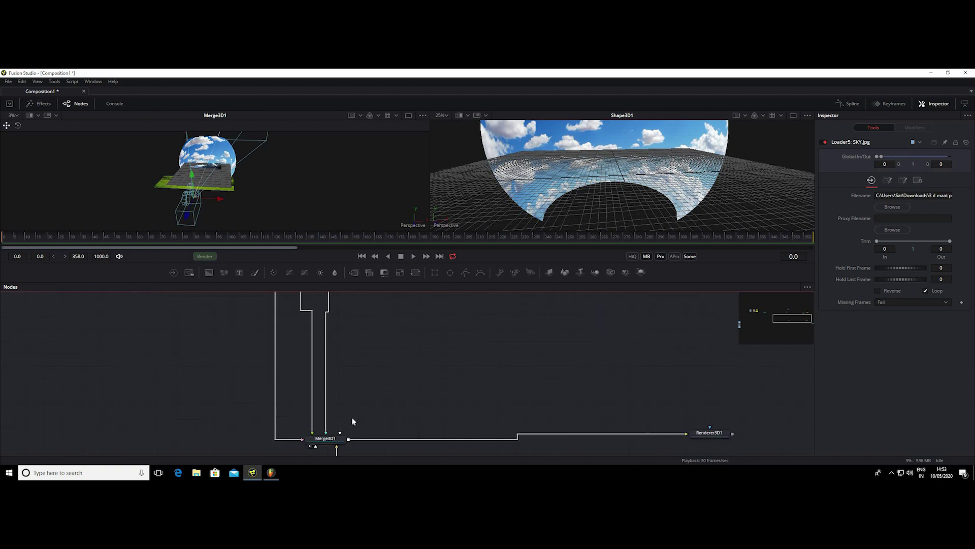
{"action": "scroll", "coordinate": [360, 409], "scroll_direction": "down", "scroll_amount": 3}
{"action": "scroll", "coordinate": [370, 409], "scroll_direction": "up", "scroll_amount": 2}
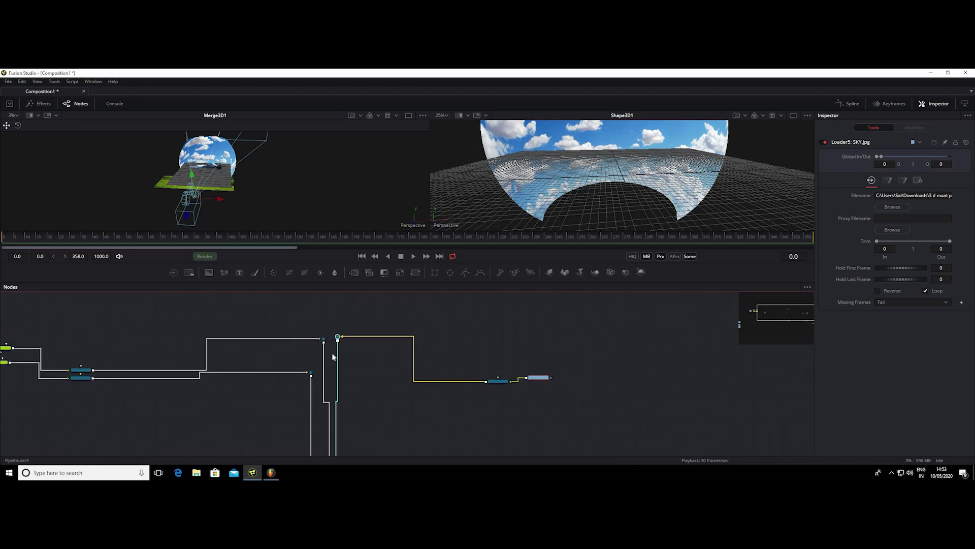
{"action": "left_click", "coordinate": [339, 339]}
{"action": "scroll", "coordinate": [339, 340], "scroll_direction": "up", "scroll_amount": 2}
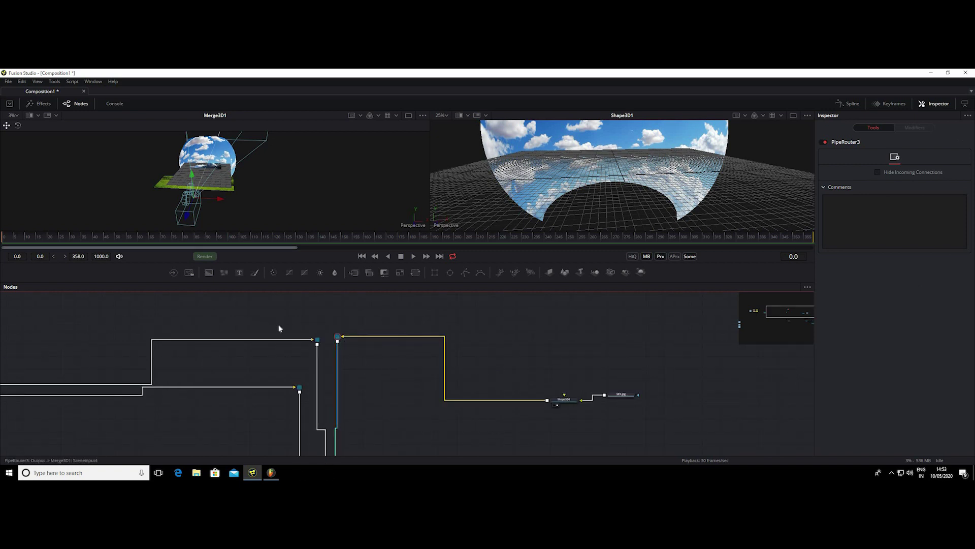
{"action": "scroll", "coordinate": [539, 325], "scroll_direction": "down", "scroll_amount": 2}
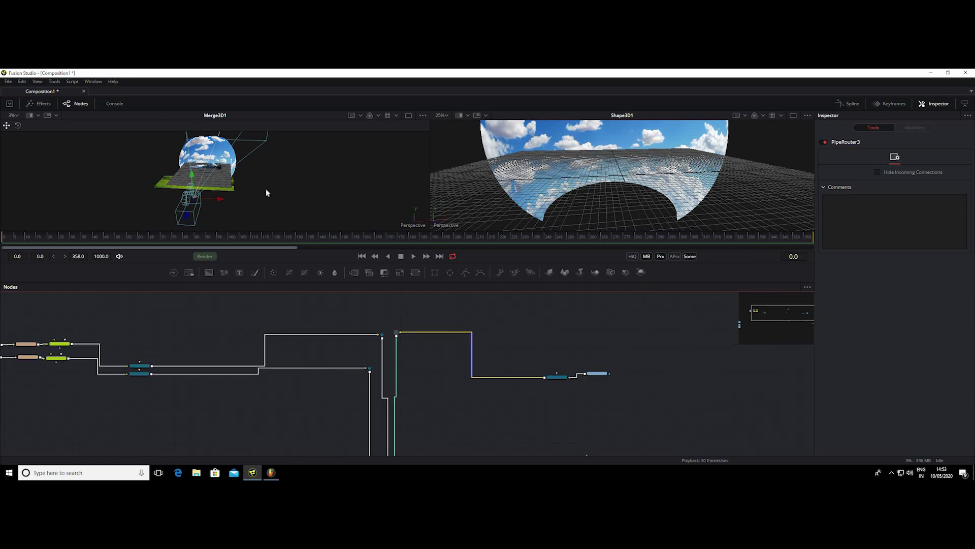
{"action": "left_click_drag", "start_coordinate": [266, 188], "coordinate": [305, 213]}
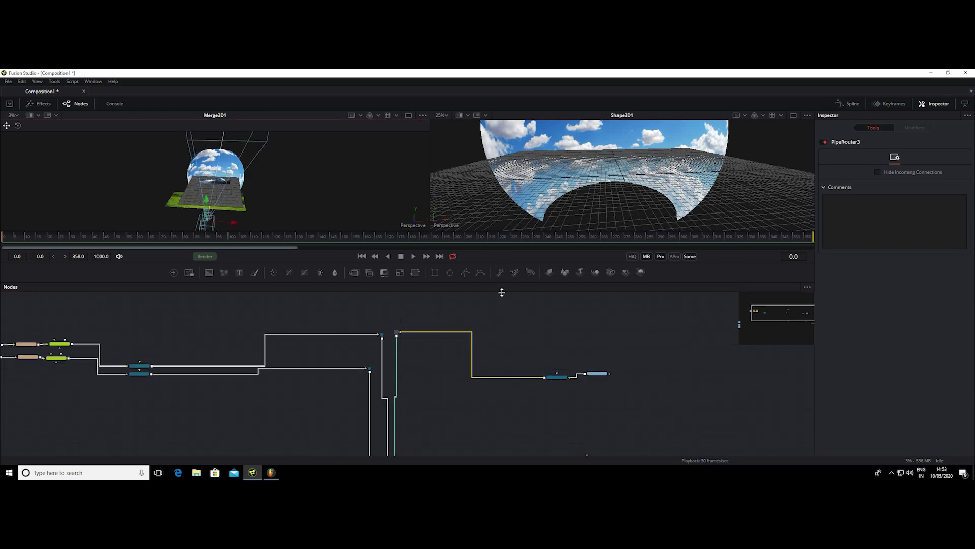
{"action": "left_click_drag", "start_coordinate": [502, 292], "coordinate": [502, 317]}
{"action": "mouse_move", "coordinate": [551, 388]}
{"action": "left_mouse_down"}
{"action": "mouse_move", "coordinate": [613, 419]}
{"action": "mouse_move", "coordinate": [677, 338]}
{"action": "left_mouse_up"}
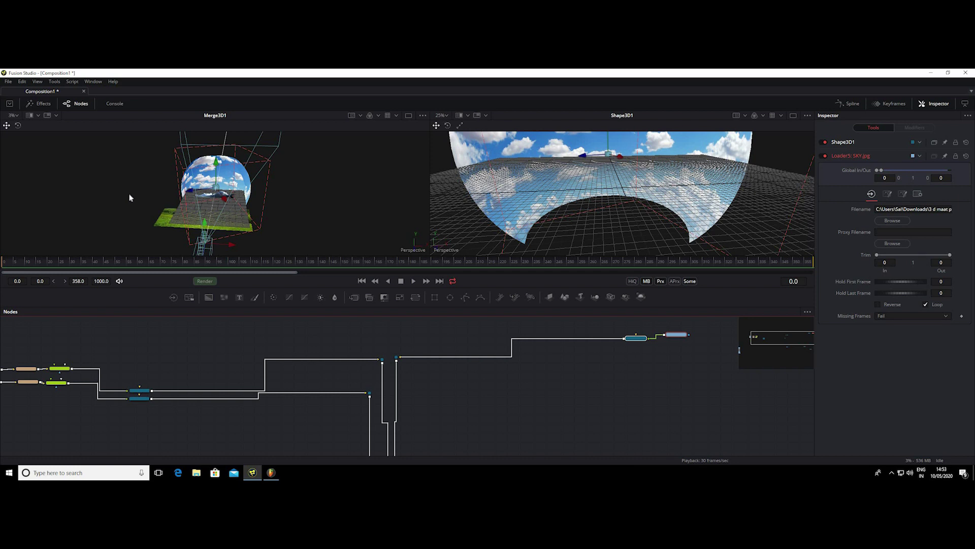
Step: Move Renderer3D1 right and add a routing point on its link from Merge3D1
{"action": "mouse_move", "coordinate": [130, 198]}
{"action": "left_mouse_down"}
{"action": "mouse_move", "coordinate": [250, 209]}
{"action": "mouse_move", "coordinate": [221, 205]}
{"action": "mouse_move", "coordinate": [238, 194]}
{"action": "left_mouse_up"}
{"action": "scroll", "coordinate": [251, 209], "scroll_direction": "up", "scroll_amount": 3}
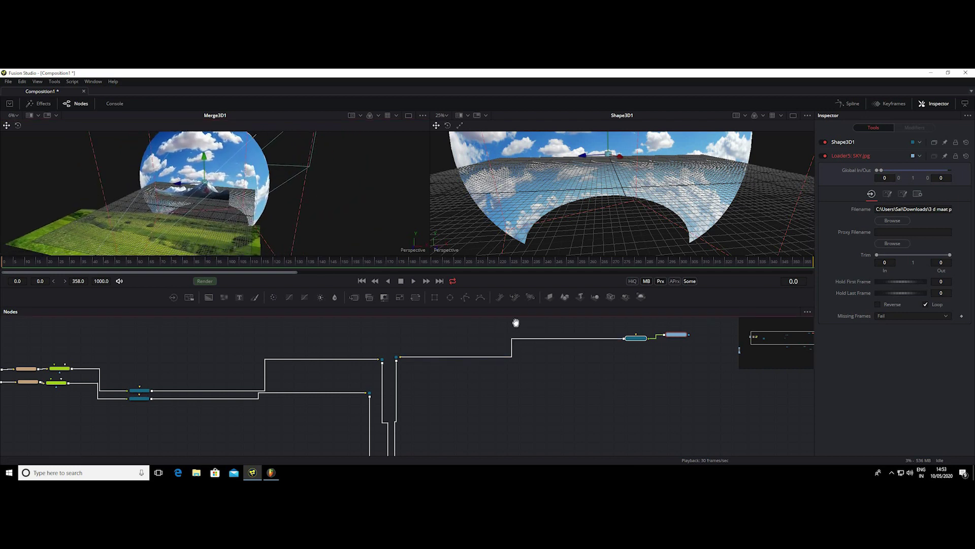
{"action": "scroll", "coordinate": [516, 322], "scroll_direction": "down", "scroll_amount": 5}
{"action": "scroll", "coordinate": [557, 367], "scroll_direction": "right", "scroll_amount": 5}
{"action": "scroll", "coordinate": [554, 362], "scroll_direction": "up", "scroll_amount": 1}
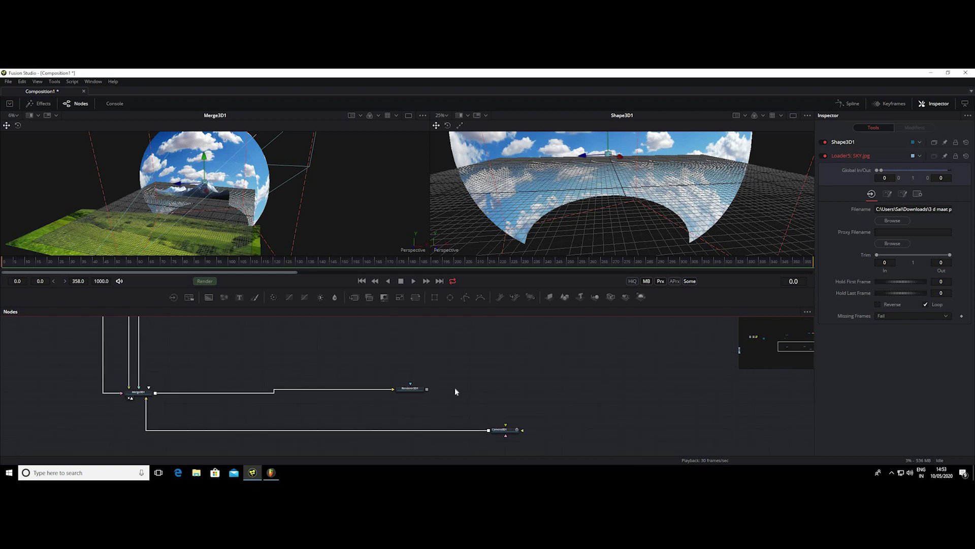
{"action": "mouse_move", "coordinate": [416, 388]}
{"action": "left_mouse_down"}
{"action": "mouse_move", "coordinate": [691, 386]}
{"action": "mouse_move", "coordinate": [699, 361]}
{"action": "left_mouse_up"}
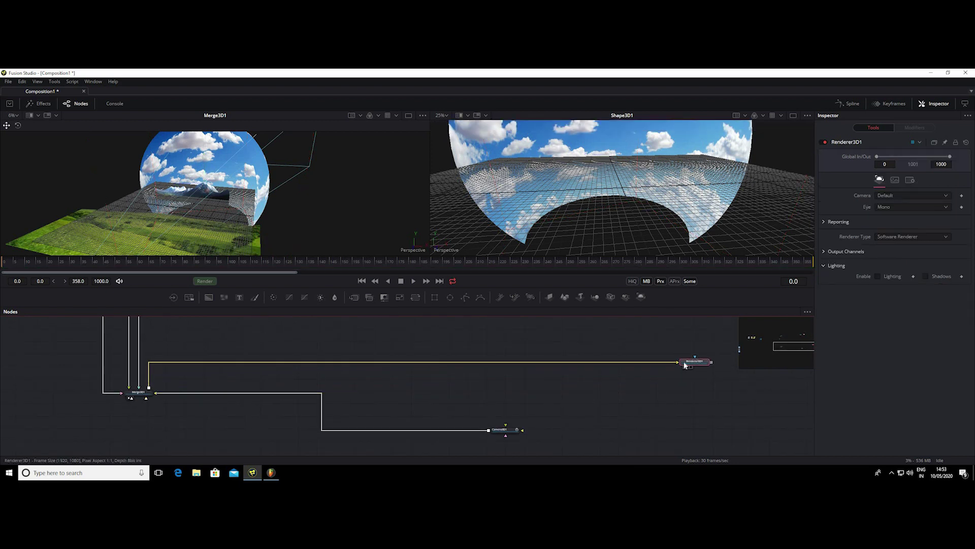
{"action": "left_click", "coordinate": [149, 362], "text": "alt"}
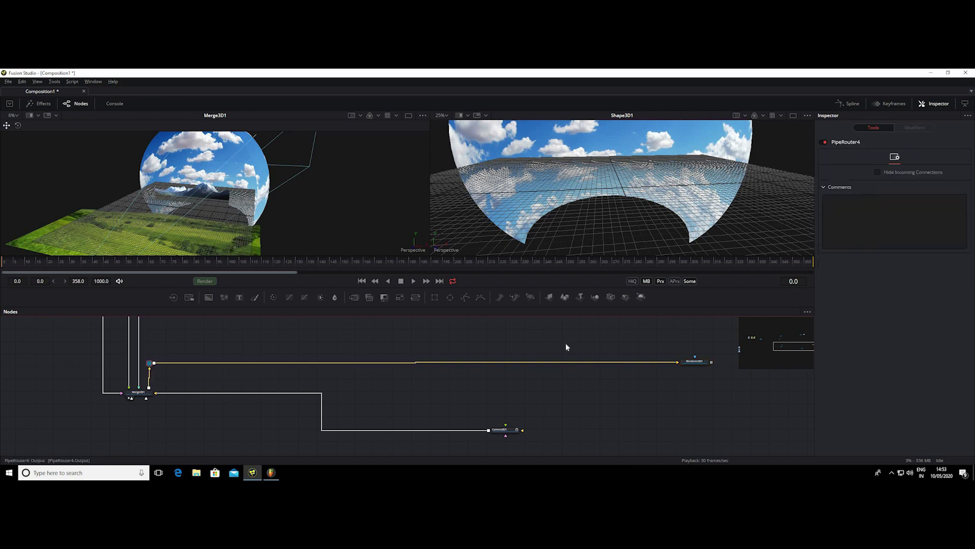
Step: Show Renderer3D1's 1920x1080 sky-and-mountain render in the right viewer beside the 3D scene
{"action": "left_click", "coordinate": [696, 363]}
{"action": "left_click_drag", "start_coordinate": [696, 363], "coordinate": [634, 225]}
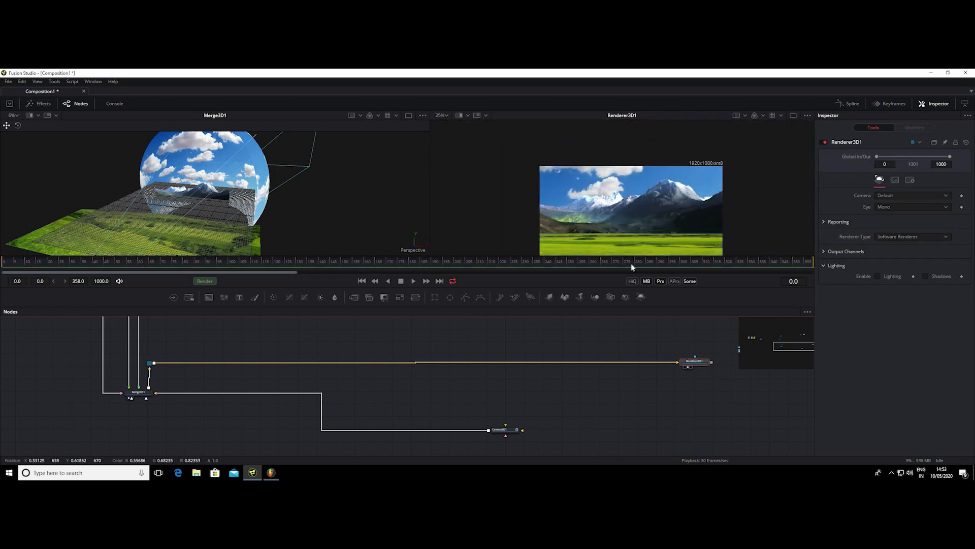
{"action": "left_click_drag", "start_coordinate": [658, 306], "coordinate": [658, 409]}
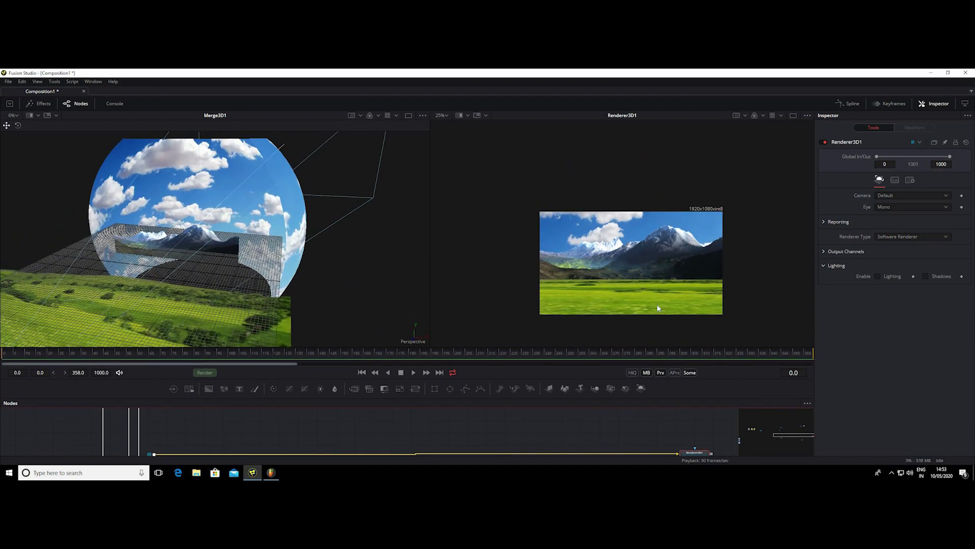
{"action": "scroll", "coordinate": [645, 264], "scroll_direction": "up", "scroll_amount": 1}
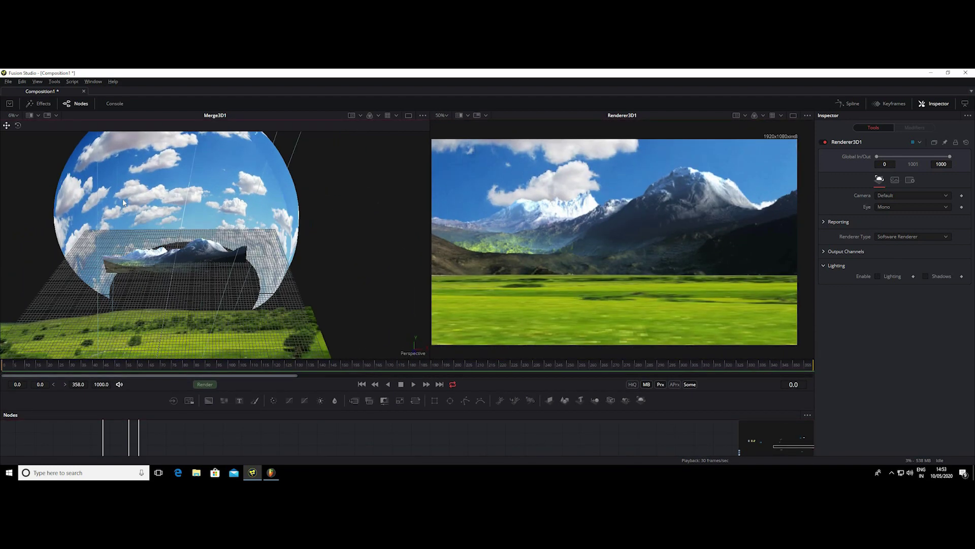
{"action": "left_click_drag", "start_coordinate": [63, 187], "coordinate": [119, 189]}
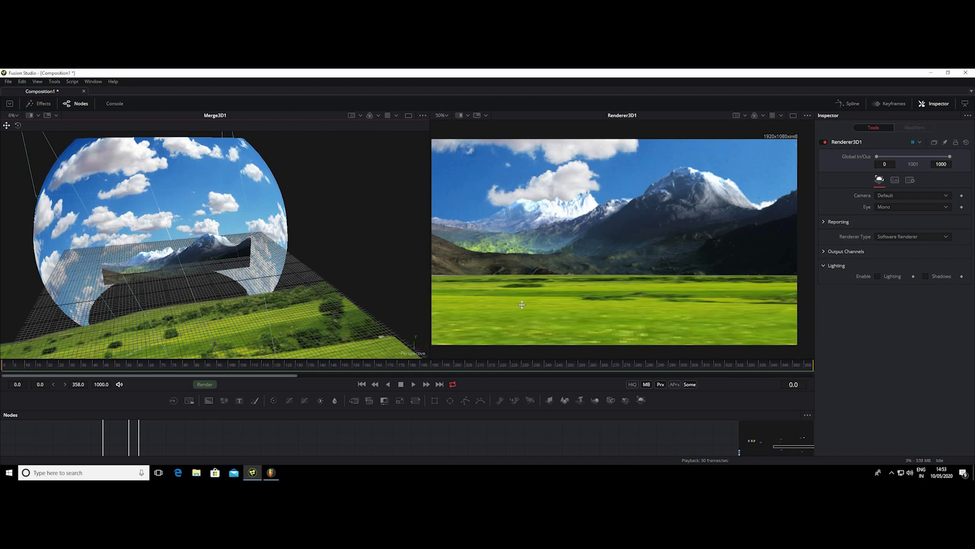
{"action": "left_click_drag", "start_coordinate": [522, 304], "coordinate": [523, 305]}
{"action": "scroll", "coordinate": [495, 411], "scroll_direction": "right", "scroll_amount": 5}
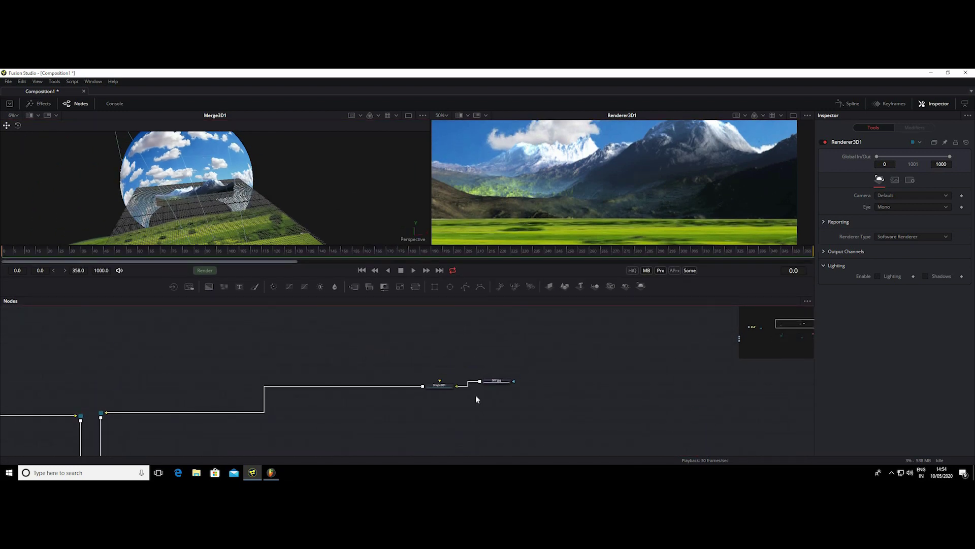
Step: Move the Shape3D1 sky sphere to Z -24.06 and Y 1.71, then enlarge the node graph
{"action": "left_click", "coordinate": [441, 384]}
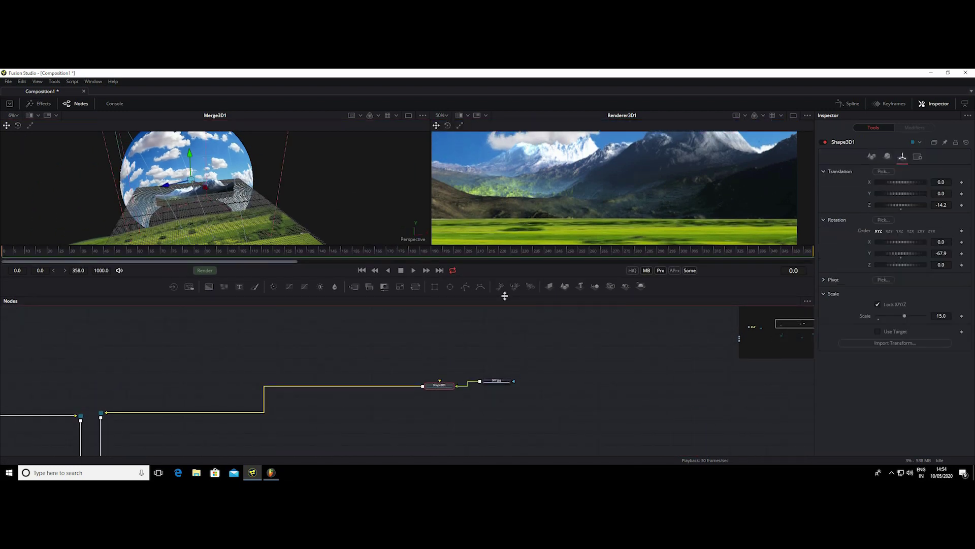
{"action": "left_click_drag", "start_coordinate": [504, 295], "coordinate": [549, 408]}
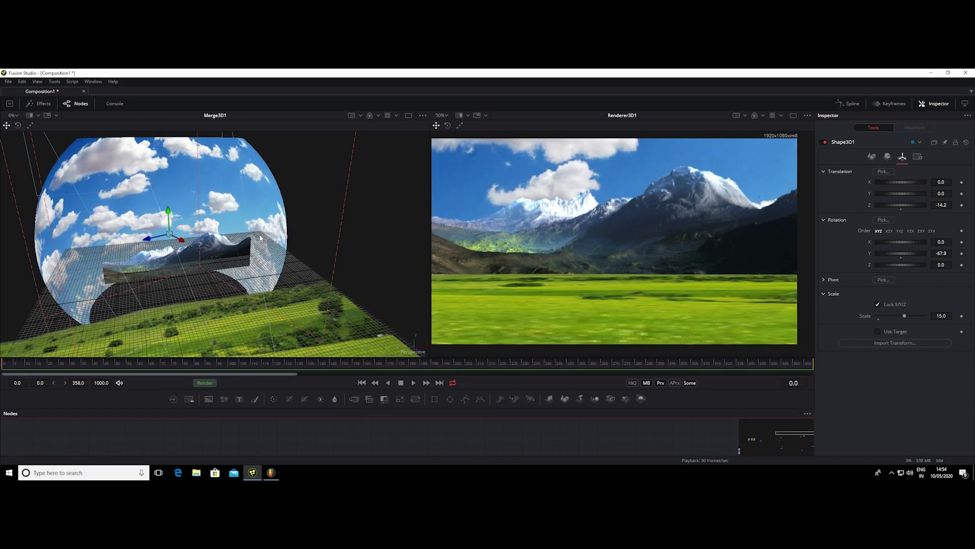
{"action": "scroll", "coordinate": [260, 237], "scroll_direction": "down", "scroll_amount": 2}
{"action": "mouse_move", "coordinate": [278, 243]}
{"action": "left_mouse_down"}
{"action": "mouse_move", "coordinate": [255, 219]}
{"action": "mouse_move", "coordinate": [276, 221]}
{"action": "left_mouse_up"}
{"action": "scroll", "coordinate": [276, 220], "scroll_direction": "down", "scroll_amount": 1}
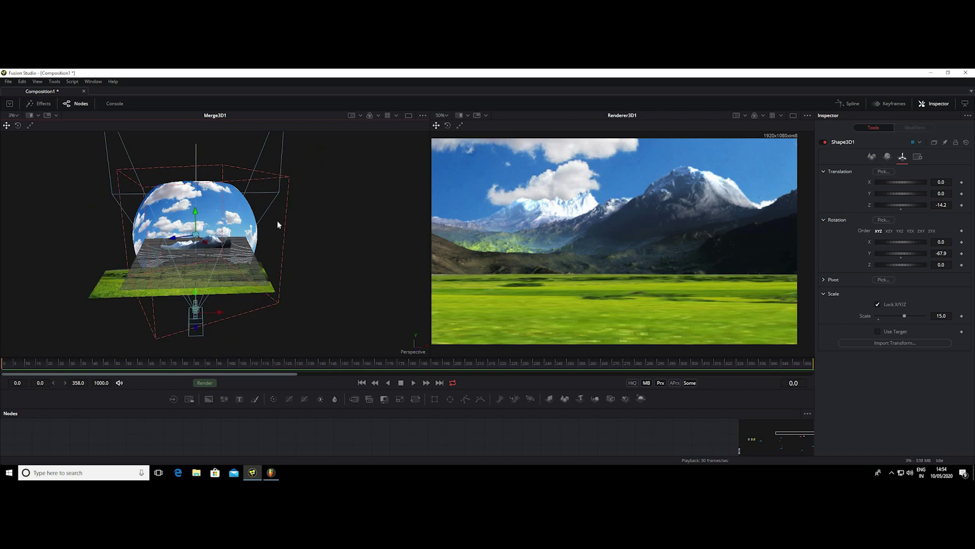
{"action": "scroll", "coordinate": [277, 224], "scroll_direction": "up", "scroll_amount": 1}
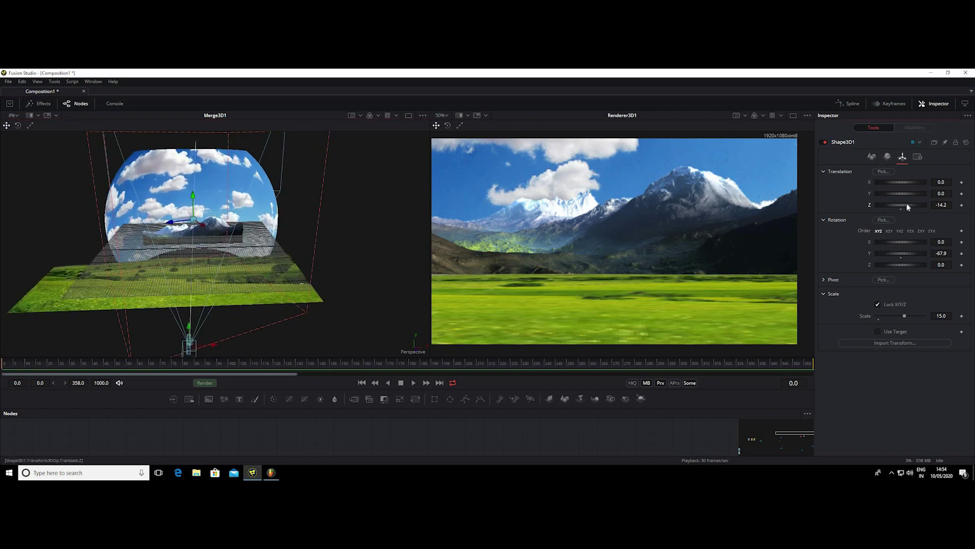
{"action": "mouse_move", "coordinate": [904, 203]}
{"action": "left_mouse_down"}
{"action": "mouse_move", "coordinate": [862, 219]}
{"action": "mouse_move", "coordinate": [882, 218]}
{"action": "left_mouse_up"}
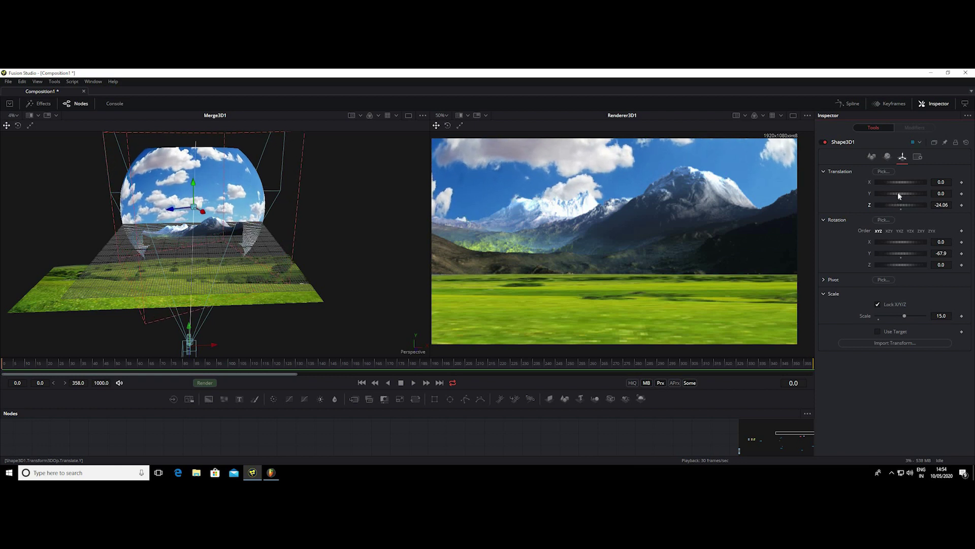
{"action": "left_click_drag", "start_coordinate": [898, 192], "coordinate": [919, 193]}
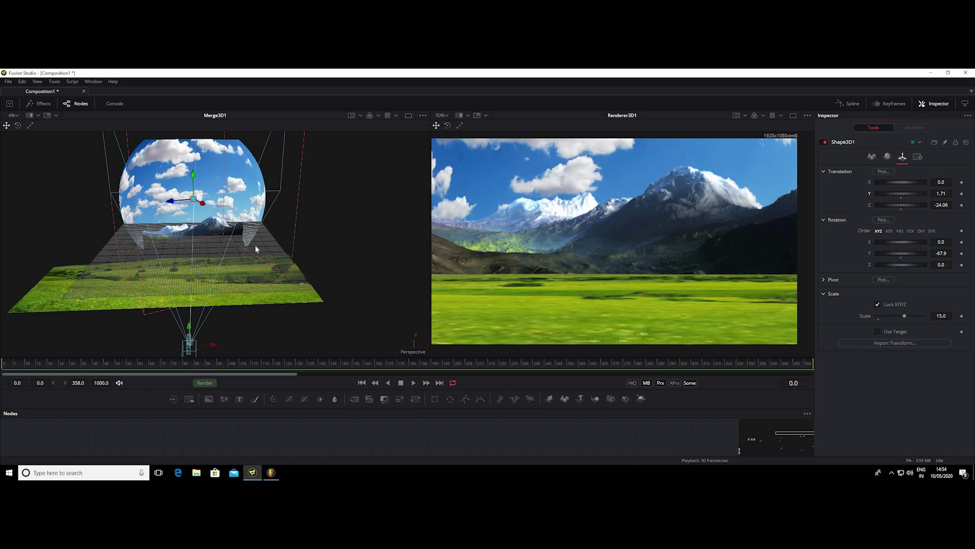
{"action": "mouse_move", "coordinate": [272, 242]}
{"action": "left_mouse_down"}
{"action": "mouse_move", "coordinate": [93, 256]}
{"action": "mouse_move", "coordinate": [165, 284]}
{"action": "mouse_move", "coordinate": [289, 236]}
{"action": "mouse_move", "coordinate": [277, 247]}
{"action": "left_mouse_up"}
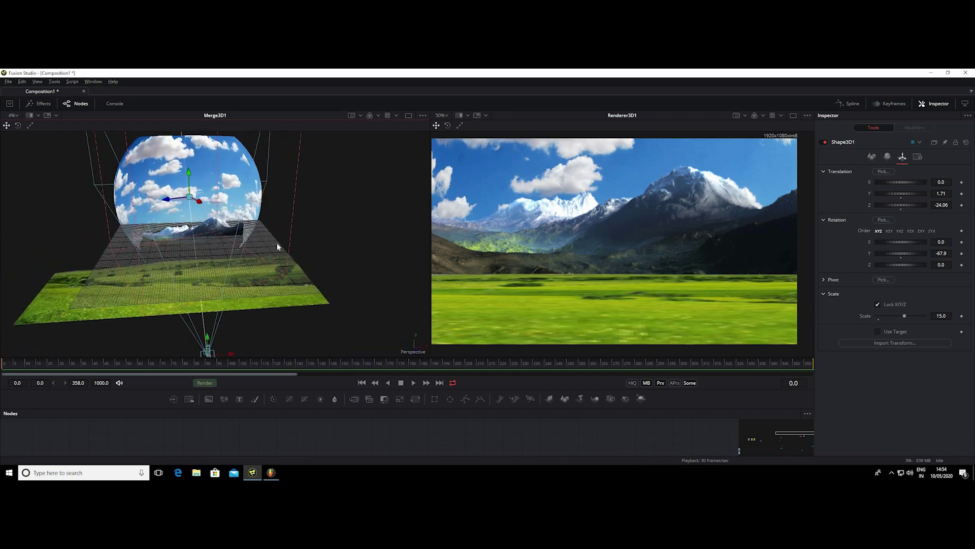
{"action": "scroll", "coordinate": [292, 275], "scroll_direction": "down", "scroll_amount": 2}
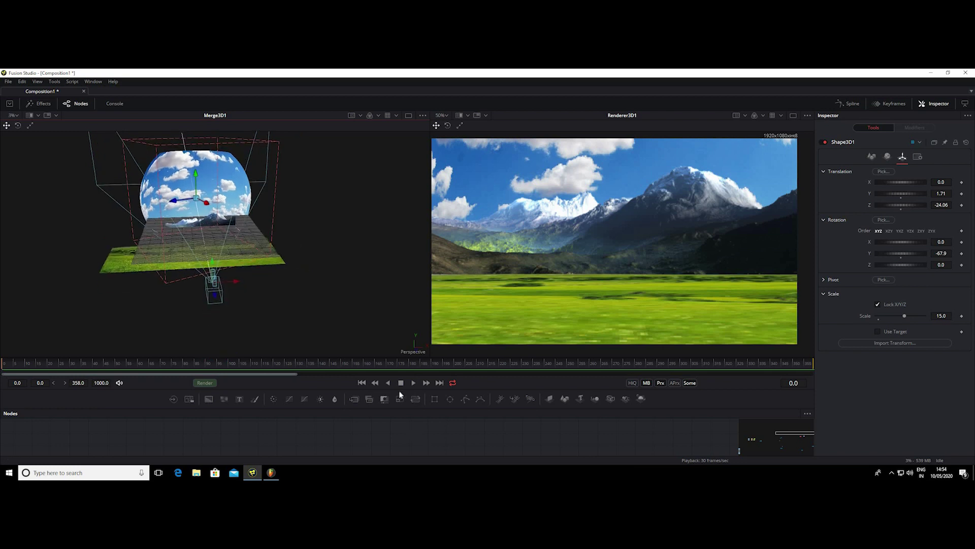
{"action": "left_click_drag", "start_coordinate": [450, 405], "coordinate": [452, 294]}
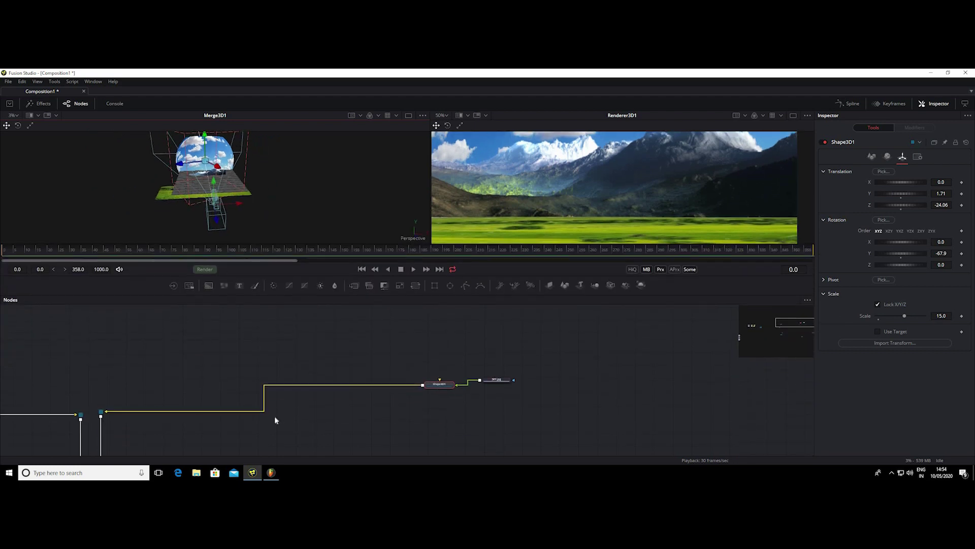
Step: Select Merge3D1, orbit its scene, and scroll the node graph to the floor and mountain loader chains
{"action": "left_click_drag", "start_coordinate": [540, 308], "coordinate": [334, 369]}
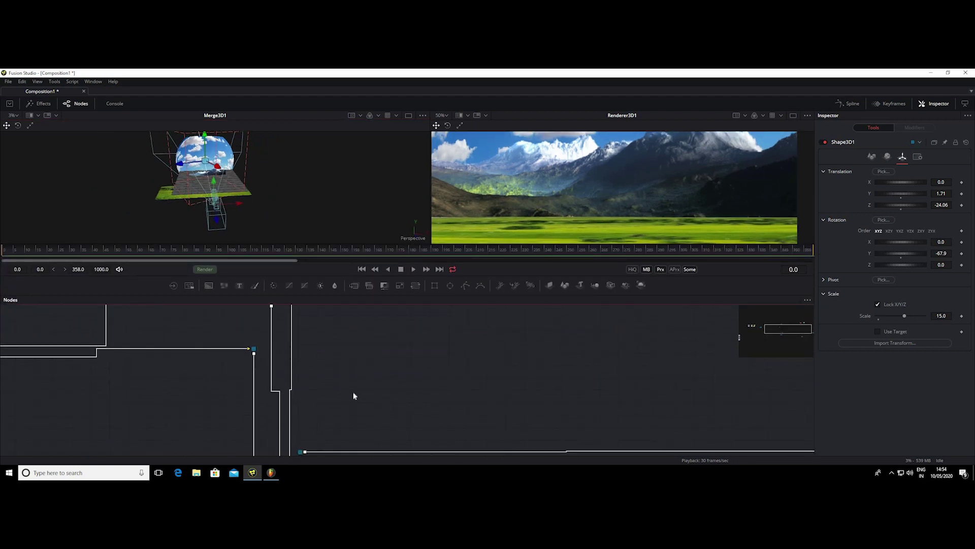
{"action": "left_click", "coordinate": [311, 405]}
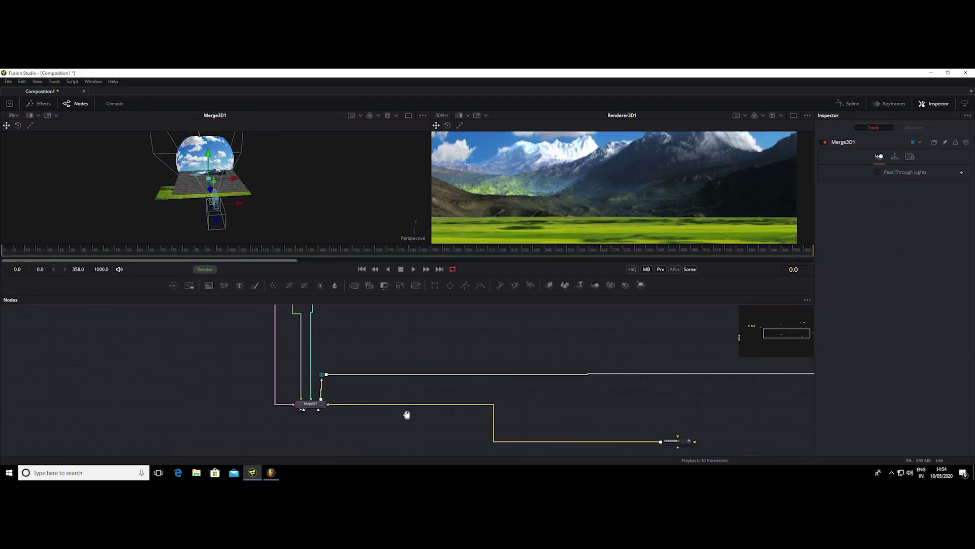
{"action": "left_click_drag", "start_coordinate": [244, 184], "coordinate": [307, 297]}
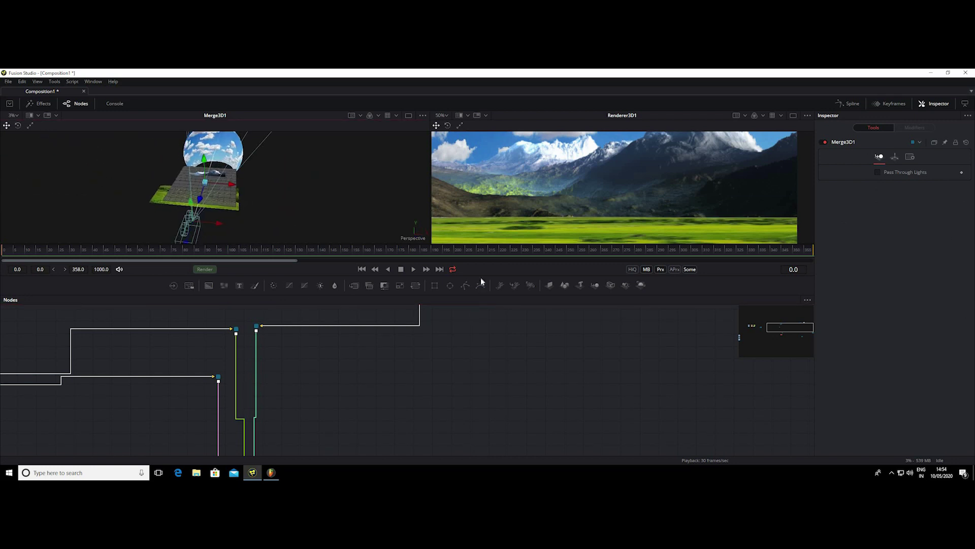
{"action": "left_click_drag", "start_coordinate": [479, 286], "coordinate": [477, 419]}
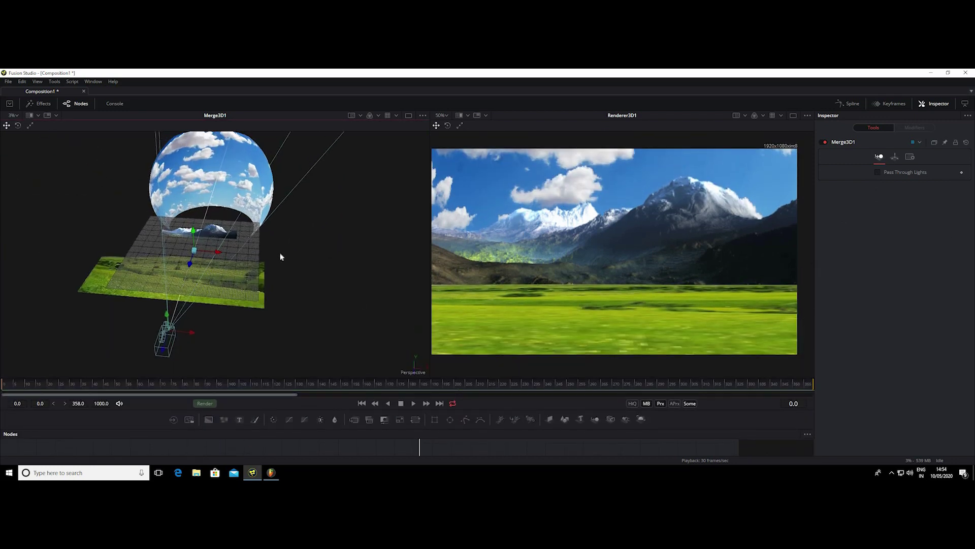
{"action": "mouse_move", "coordinate": [280, 256]}
{"action": "left_mouse_down"}
{"action": "mouse_move", "coordinate": [146, 253]}
{"action": "mouse_move", "coordinate": [303, 223]}
{"action": "left_mouse_up"}
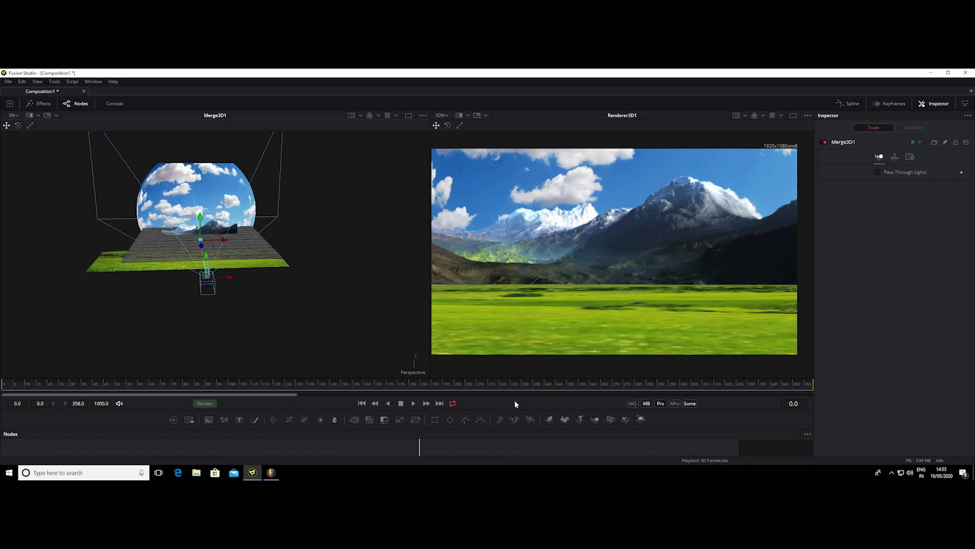
{"action": "left_click_drag", "start_coordinate": [517, 409], "coordinate": [518, 283]}
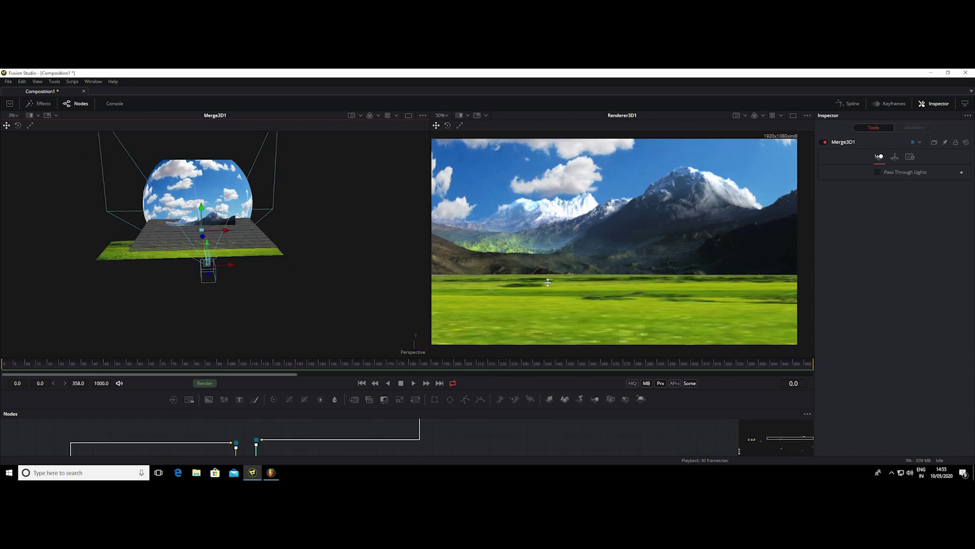
{"action": "scroll", "coordinate": [217, 377], "scroll_direction": "left", "scroll_amount": 7}
{"action": "scroll", "coordinate": [352, 396], "scroll_direction": "left", "scroll_amount": 3}
{"action": "scroll", "coordinate": [221, 373], "scroll_direction": "left", "scroll_amount": 1}
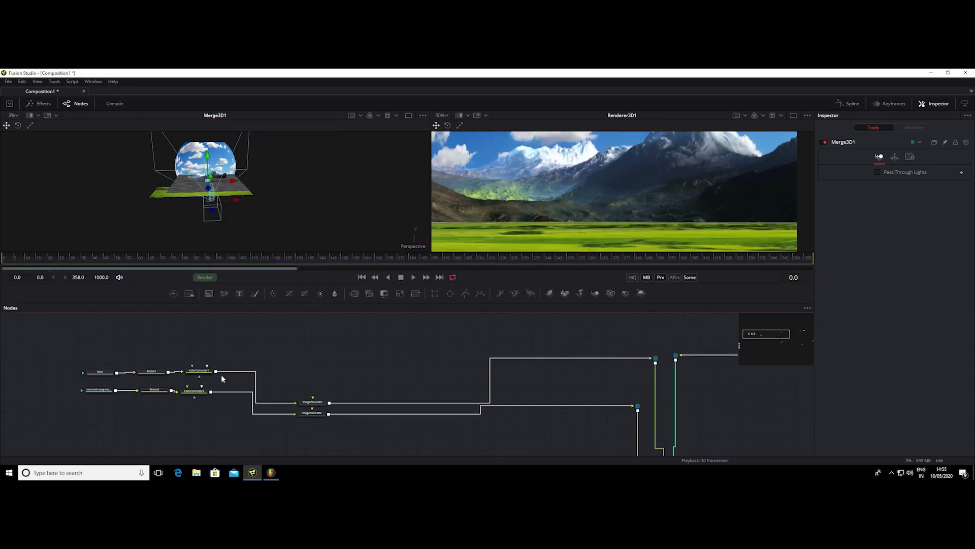
Step: Move the ImagePlane3D1 grass floor to Z 4.01, keeping Y at -1.02
{"action": "left_click", "coordinate": [100, 372]}
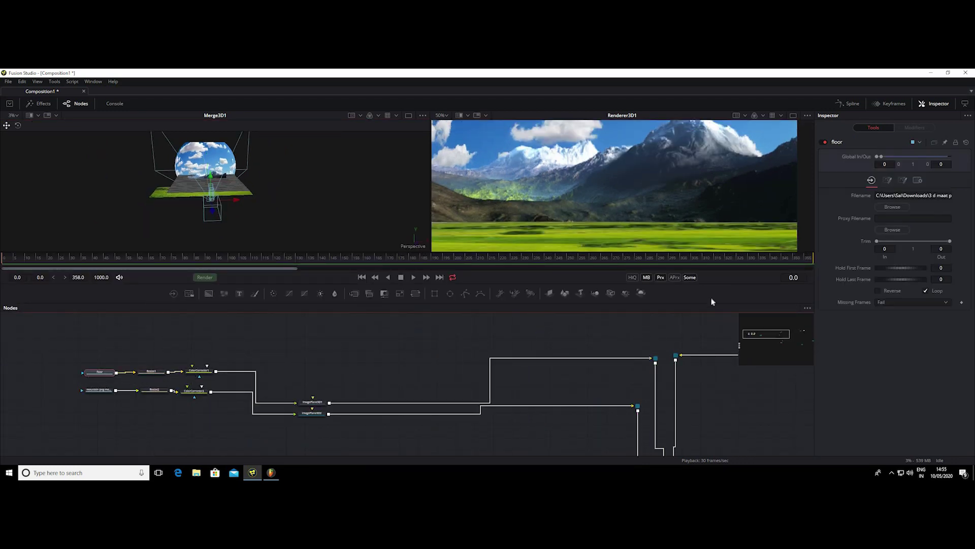
{"action": "left_click_drag", "start_coordinate": [708, 303], "coordinate": [690, 406]}
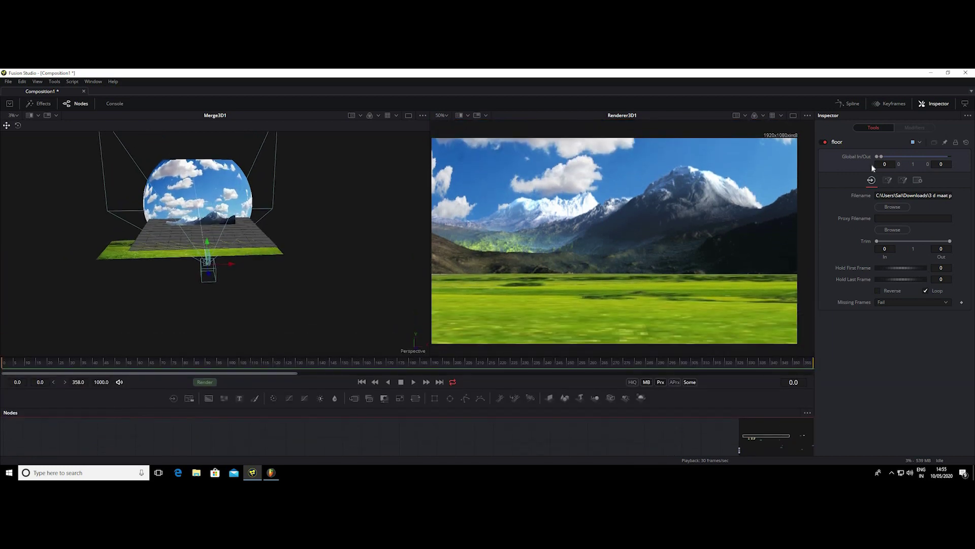
{"action": "scroll", "coordinate": [387, 441], "scroll_direction": "left", "scroll_amount": 3}
{"action": "scroll", "coordinate": [412, 429], "scroll_direction": "left", "scroll_amount": 3}
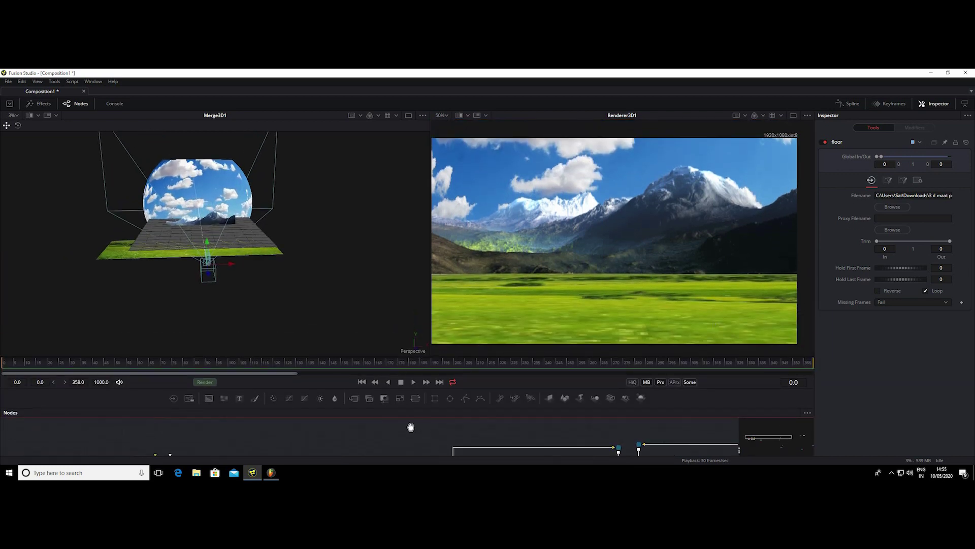
{"action": "scroll", "coordinate": [305, 437], "scroll_direction": "left", "scroll_amount": 2}
{"action": "scroll", "coordinate": [239, 442], "scroll_direction": "down", "scroll_amount": 3}
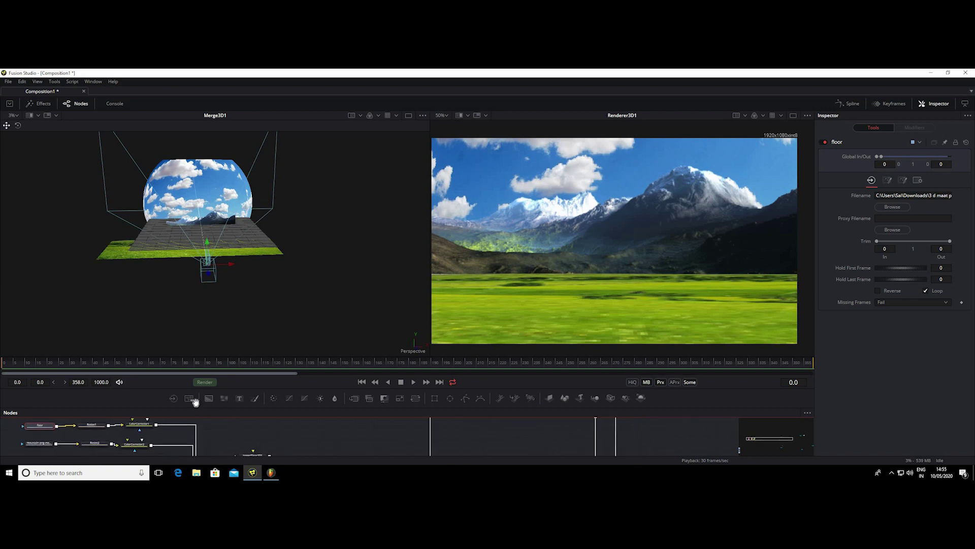
{"action": "left_click", "coordinate": [228, 446]}
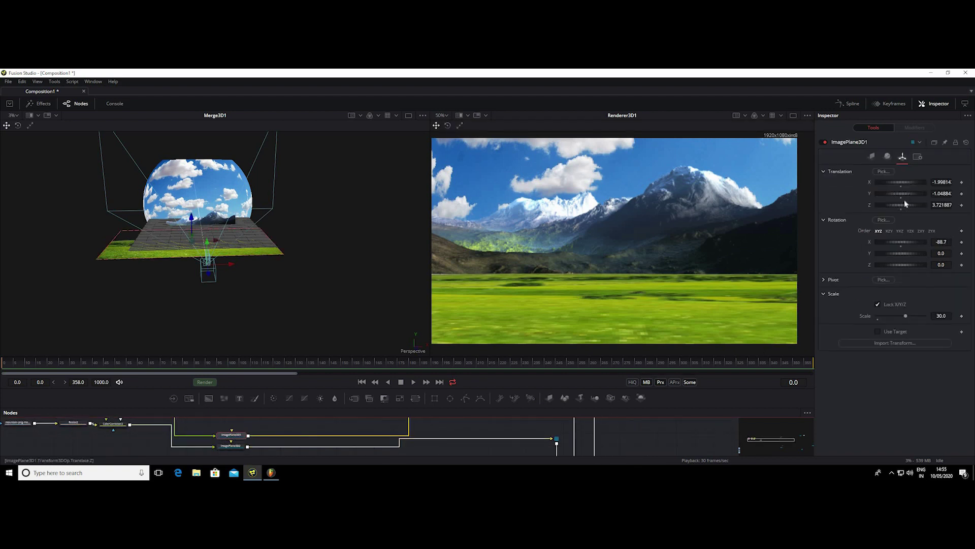
{"action": "left_click_drag", "start_coordinate": [902, 207], "coordinate": [901, 195]}
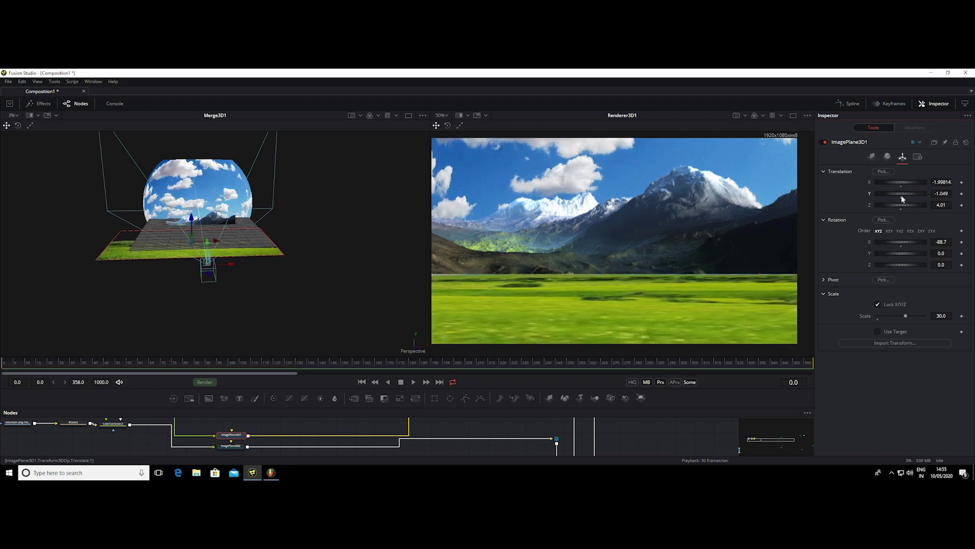
Step: Zoom into the Renderer3D1 output and pan across the grass to check the floor
{"action": "scroll", "coordinate": [646, 268], "scroll_direction": "up", "scroll_amount": 3}
{"action": "scroll", "coordinate": [646, 267], "scroll_direction": "up", "scroll_amount": 3}
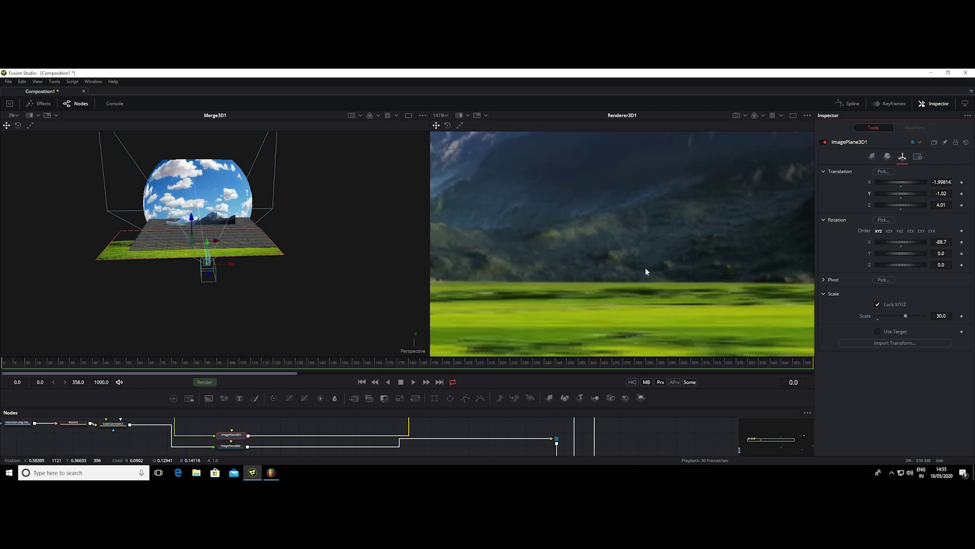
{"action": "scroll", "coordinate": [649, 264], "scroll_direction": "up", "scroll_amount": 3}
{"action": "left_click_drag", "start_coordinate": [650, 261], "coordinate": [521, 279]}
{"action": "scroll", "coordinate": [652, 240], "scroll_direction": "down", "scroll_amount": 3}
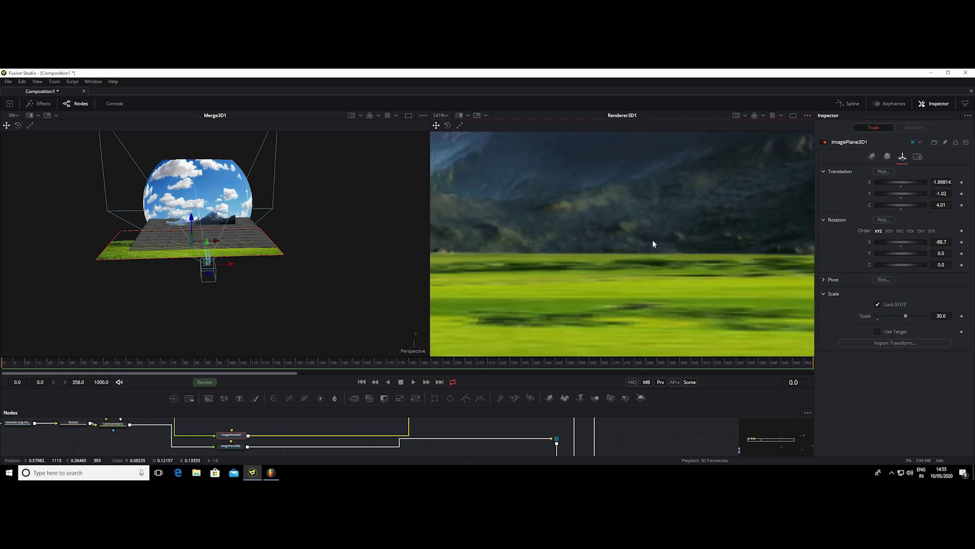
{"action": "scroll", "coordinate": [652, 240], "scroll_direction": "down", "scroll_amount": 3}
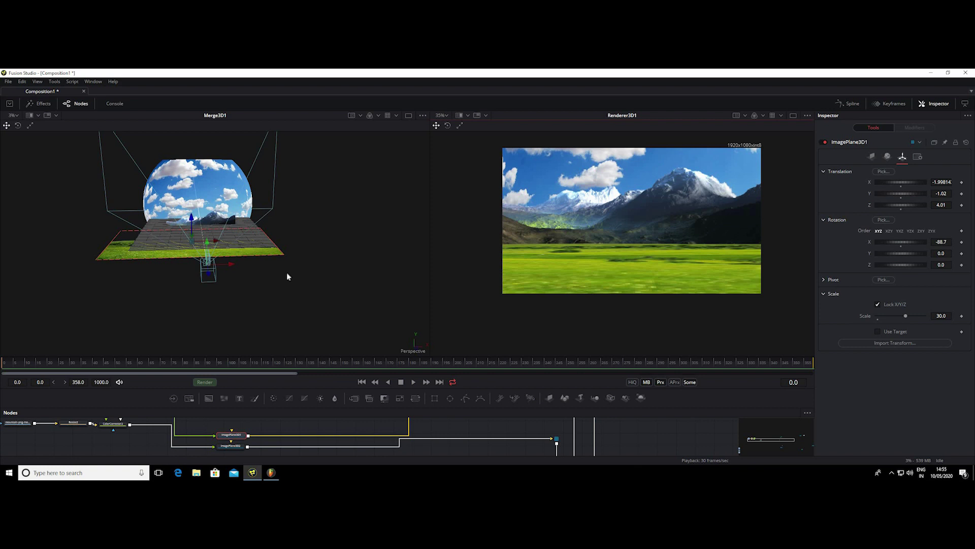
{"action": "scroll", "coordinate": [460, 425], "scroll_direction": "down", "scroll_amount": 3}
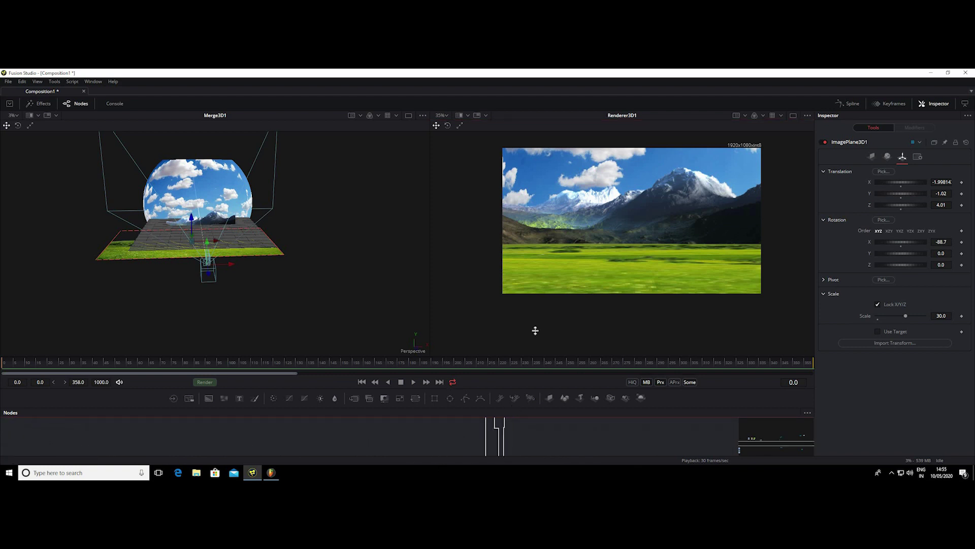
Step: Select Merge3D1 and orbit the merged scene to view it from lower down
{"action": "left_click_drag", "start_coordinate": [514, 405], "coordinate": [562, 228]}
{"action": "left_click_drag", "start_coordinate": [507, 289], "coordinate": [425, 336]}
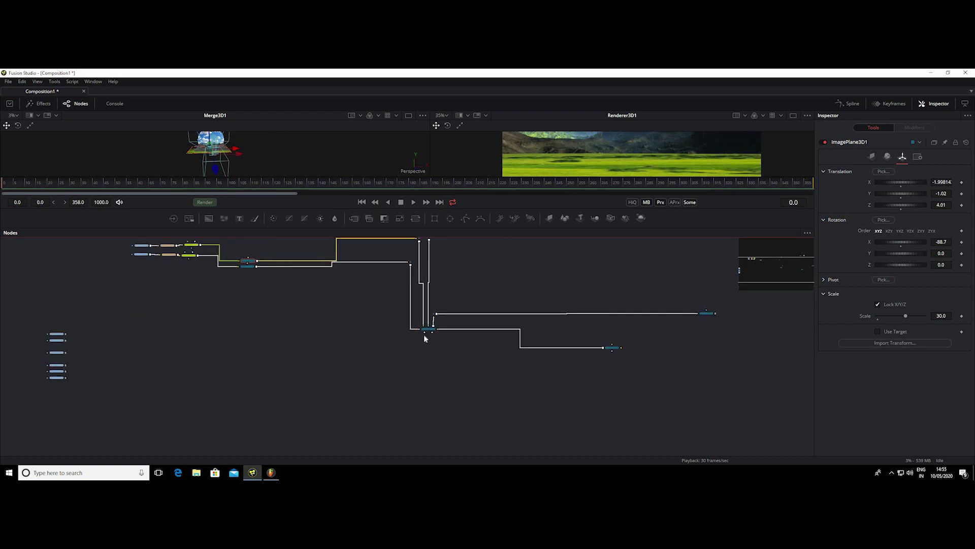
{"action": "left_click", "coordinate": [421, 331]}
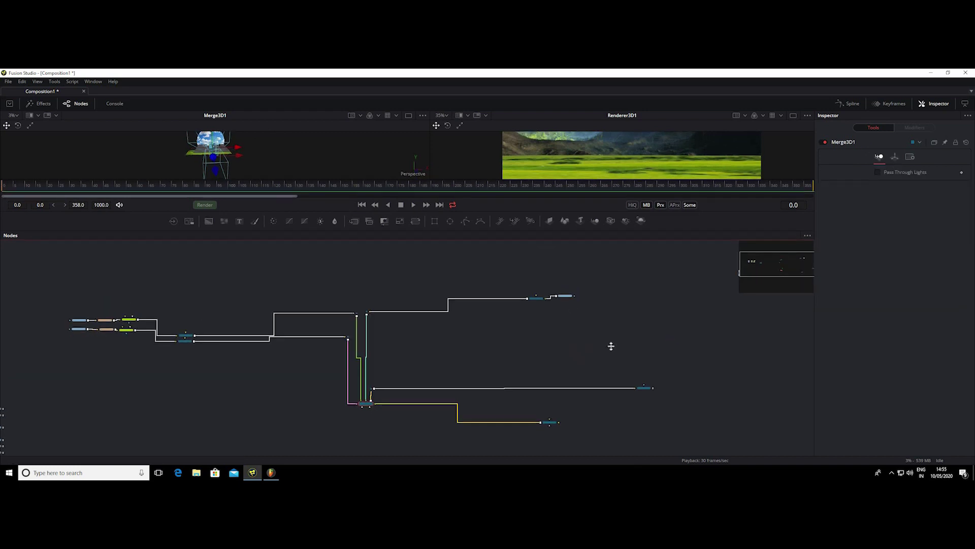
{"action": "left_click_drag", "start_coordinate": [541, 229], "coordinate": [614, 350]}
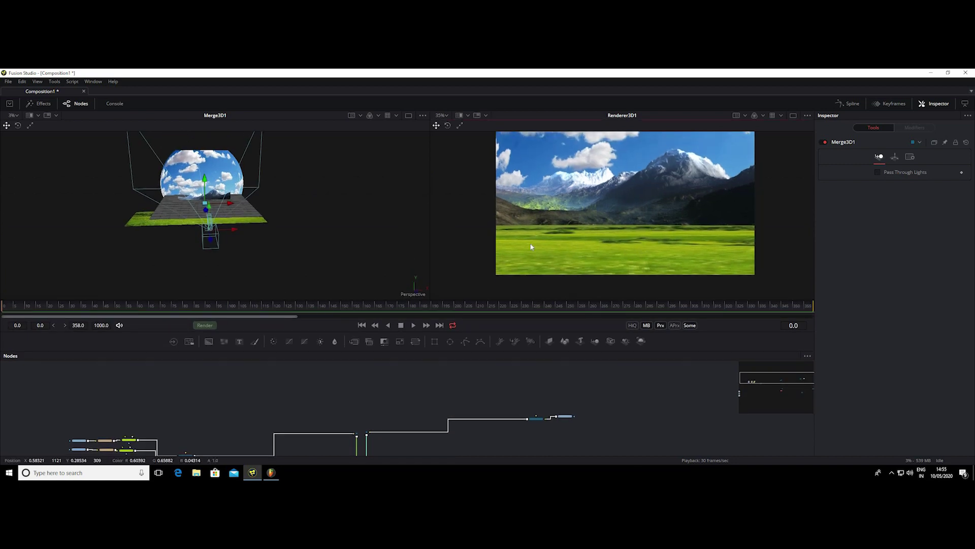
{"action": "scroll", "coordinate": [184, 168], "scroll_direction": "up", "scroll_amount": 5}
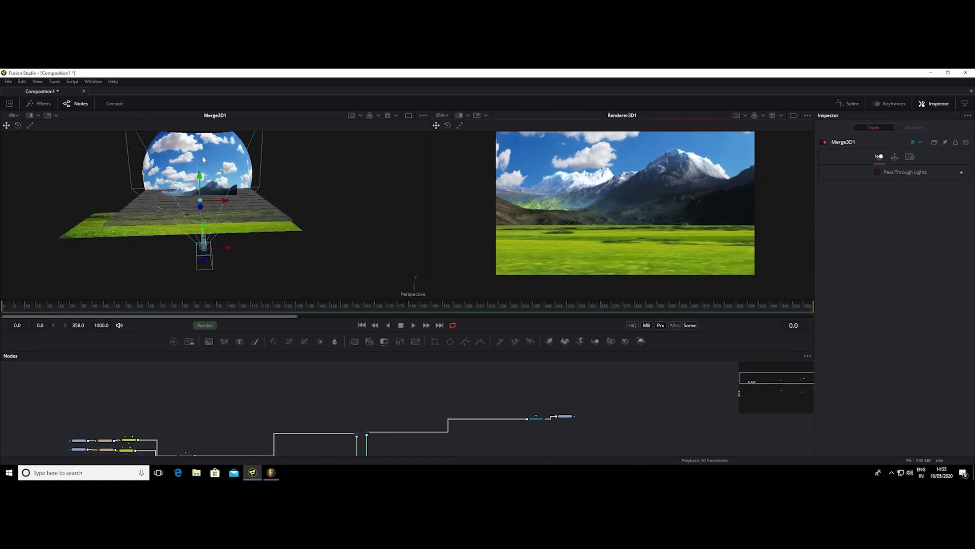
{"action": "left_click_drag", "start_coordinate": [178, 193], "coordinate": [167, 203]}
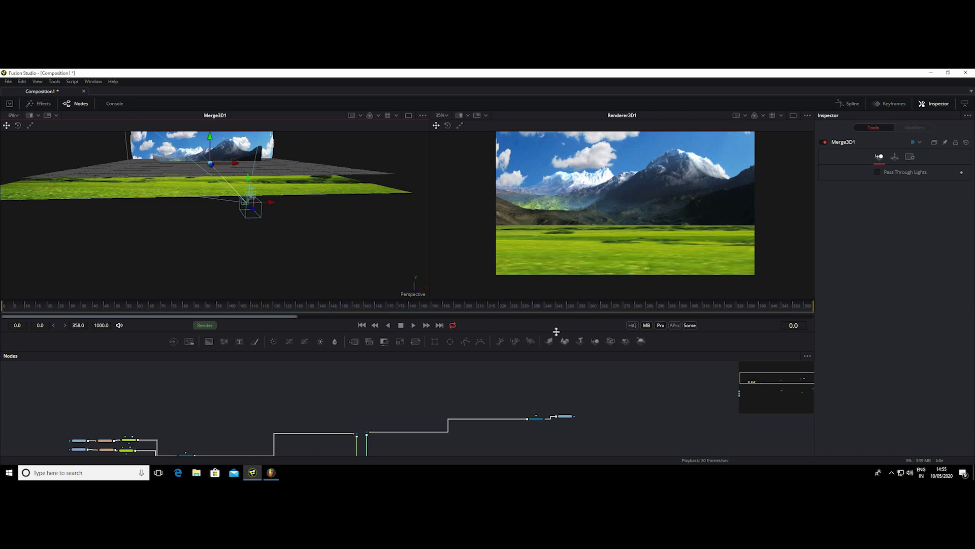
Step: Scroll the node graph to the stoneflower, grassflower, tree1 and STONE.png loaders
{"action": "left_click_drag", "start_coordinate": [556, 331], "coordinate": [556, 290]}
{"action": "scroll", "coordinate": [319, 383], "scroll_direction": "left", "scroll_amount": 5}
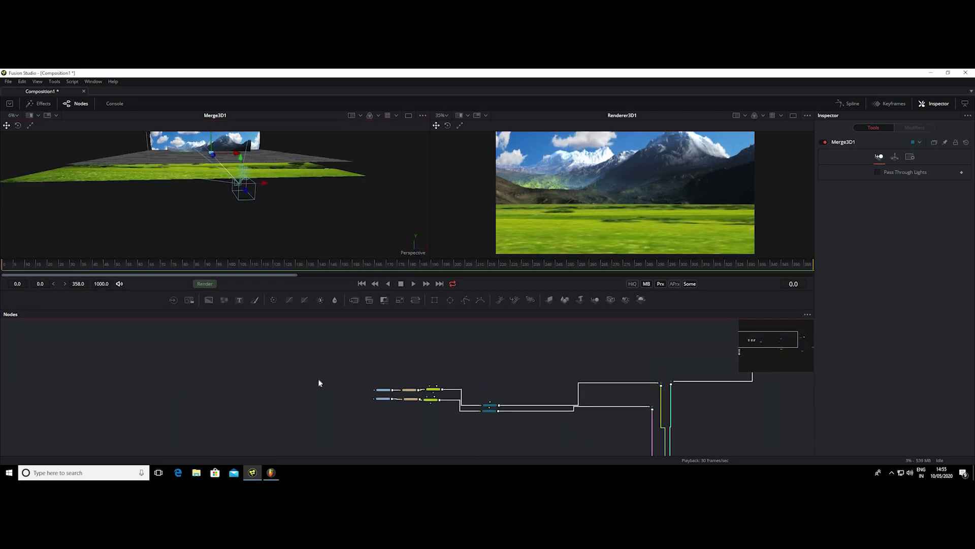
{"action": "scroll", "coordinate": [243, 344], "scroll_direction": "down", "scroll_amount": 3}
{"action": "scroll", "coordinate": [325, 393], "scroll_direction": "up", "scroll_amount": 5}
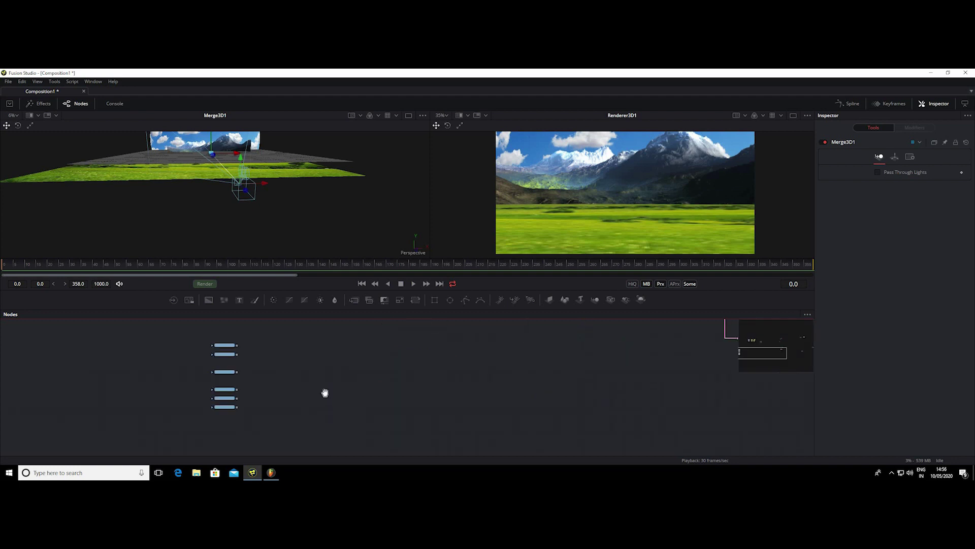
{"action": "scroll", "coordinate": [319, 392], "scroll_direction": "up", "scroll_amount": 3}
{"action": "scroll", "coordinate": [419, 402], "scroll_direction": "left", "scroll_amount": 4}
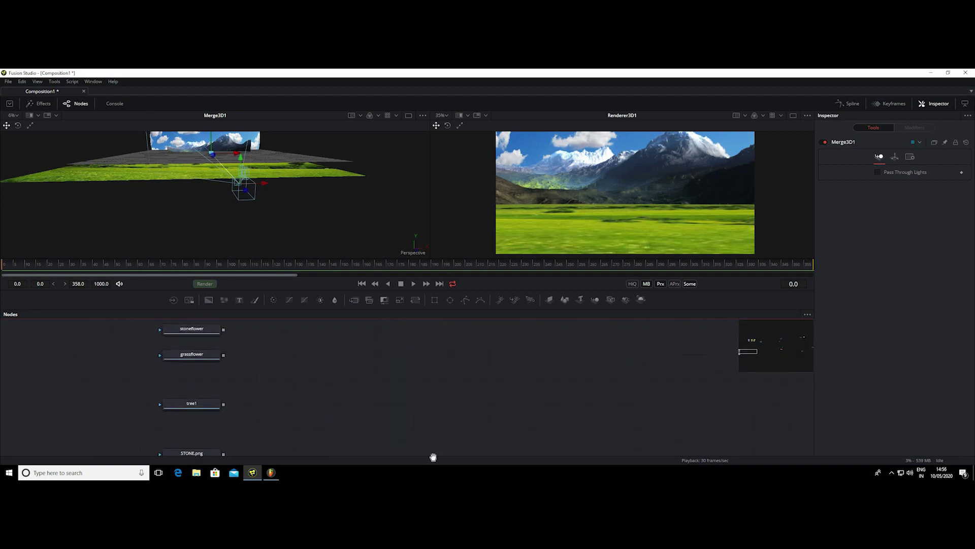
{"action": "scroll", "coordinate": [316, 394], "scroll_direction": "up", "scroll_amount": 2}
Step: Preview the stoneflower loader in viewer 2 and move it toward the other chains
{"action": "left_click", "coordinate": [212, 355]}
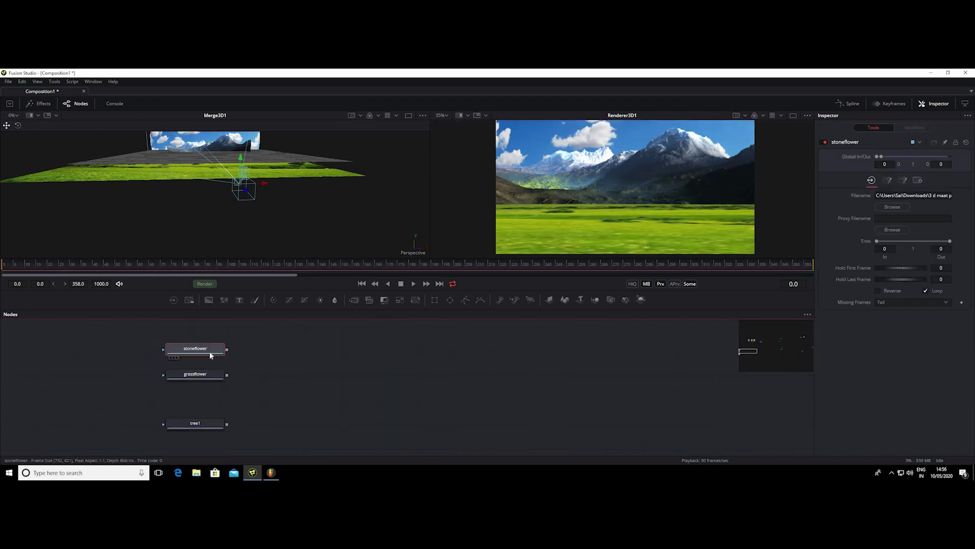
{"action": "key", "text": "2"}
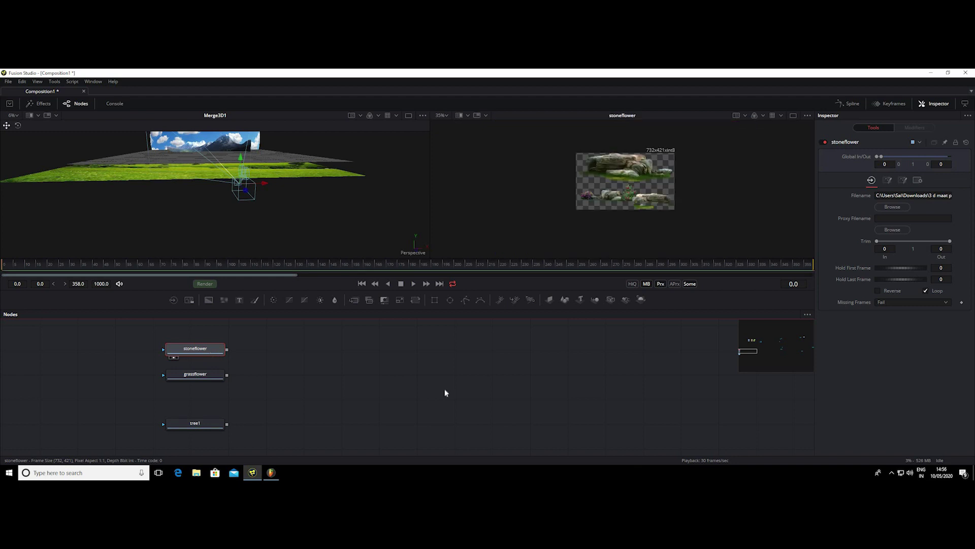
{"action": "left_click_drag", "start_coordinate": [211, 355], "coordinate": [522, 374]}
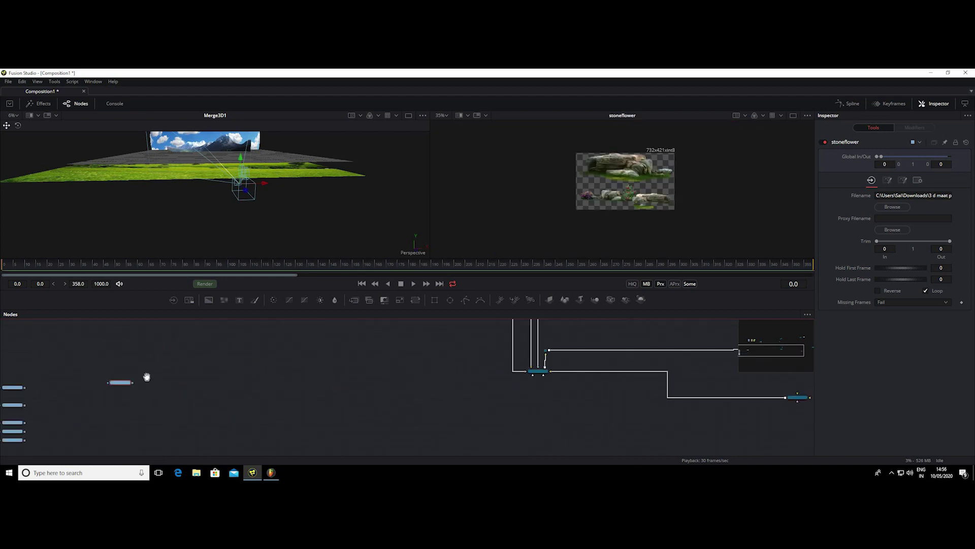
{"action": "scroll", "coordinate": [145, 374], "scroll_direction": "down", "scroll_amount": 5}
{"action": "left_click_drag", "start_coordinate": [107, 448], "coordinate": [112, 348]}
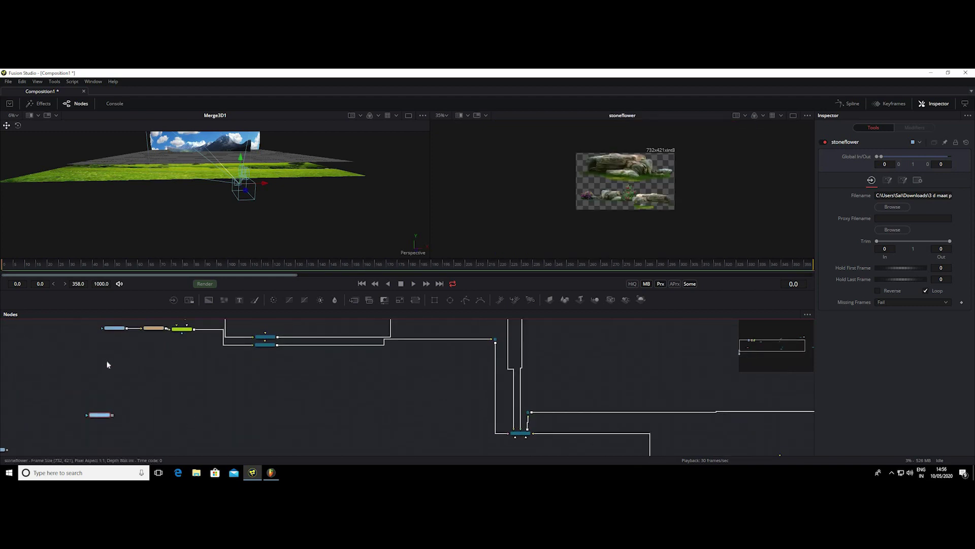
{"action": "scroll", "coordinate": [173, 378], "scroll_direction": "up", "scroll_amount": 3}
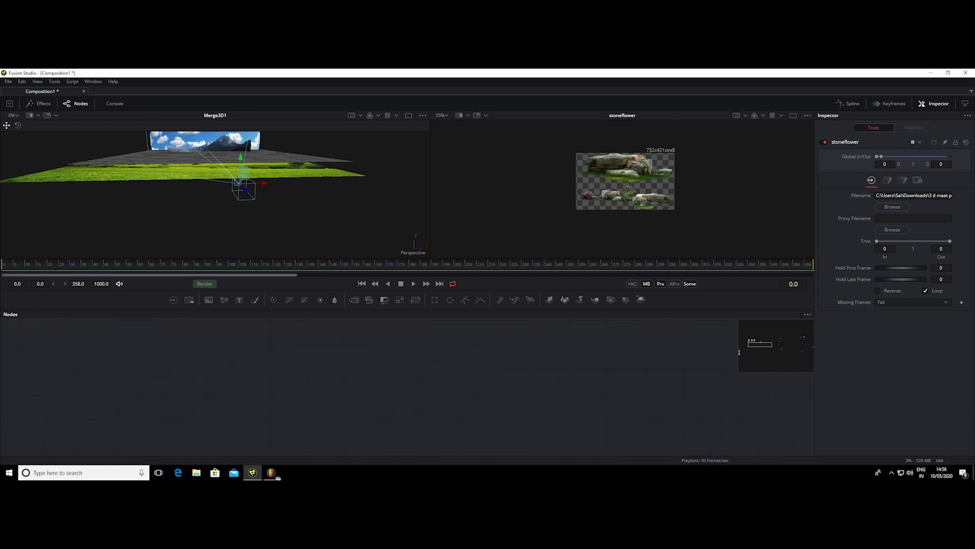
Step: Line stoneflower up under the mountain loader and chain Resize3 (1920x1080) and ColorCorrector3 after it
{"action": "scroll", "coordinate": [156, 376], "scroll_direction": "down", "scroll_amount": 4}
{"action": "scroll", "coordinate": [226, 400], "scroll_direction": "up", "scroll_amount": 2}
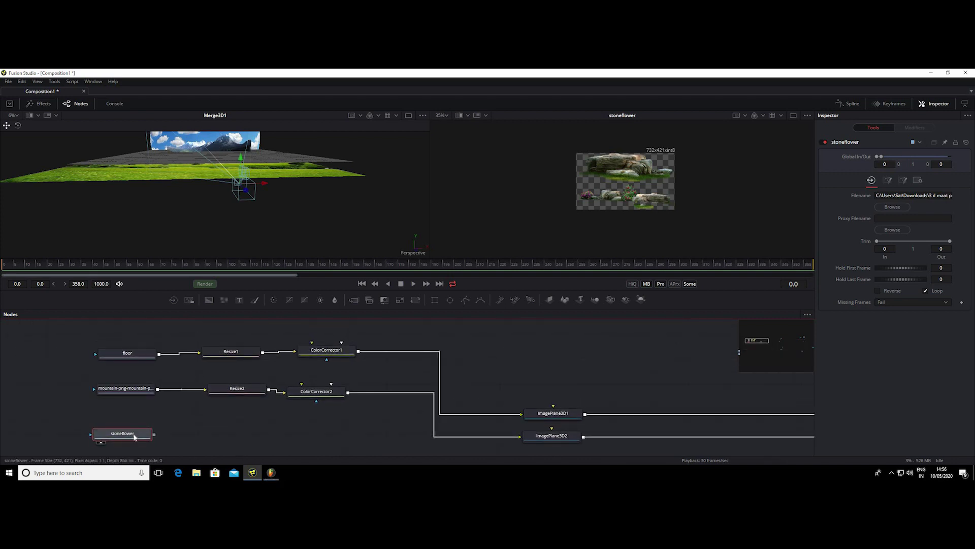
{"action": "left_click_drag", "start_coordinate": [136, 430], "coordinate": [136, 415]}
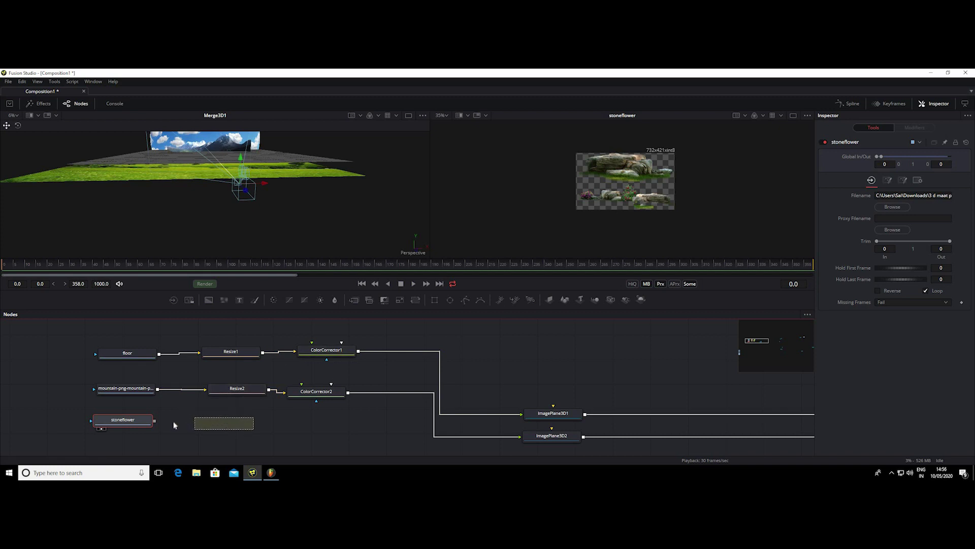
{"action": "mouse_move", "coordinate": [219, 396]}
{"action": "left_mouse_down"}
{"action": "mouse_move", "coordinate": [224, 423]}
{"action": "mouse_move", "coordinate": [203, 427]}
{"action": "mouse_move", "coordinate": [254, 428]}
{"action": "left_mouse_up"}
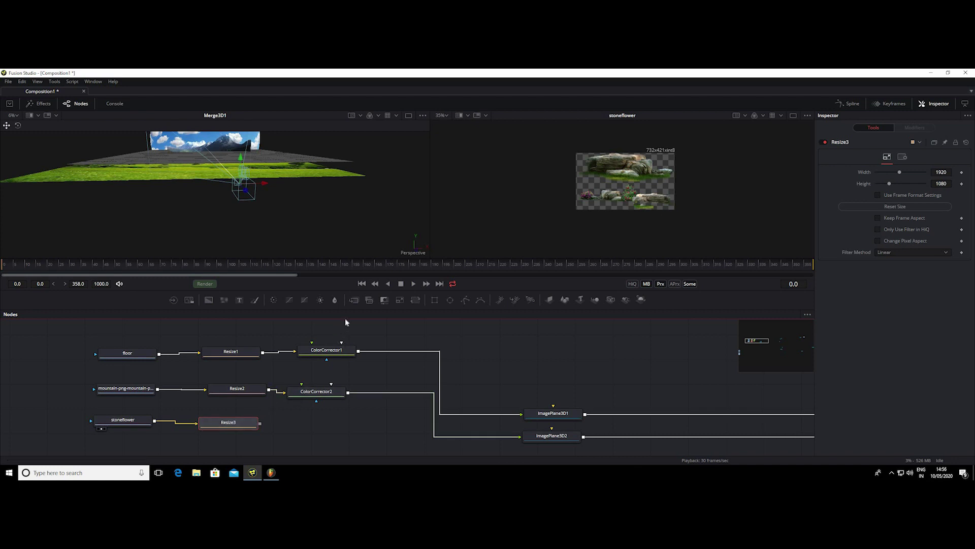
{"action": "left_click_drag", "start_coordinate": [304, 422], "coordinate": [305, 426]}
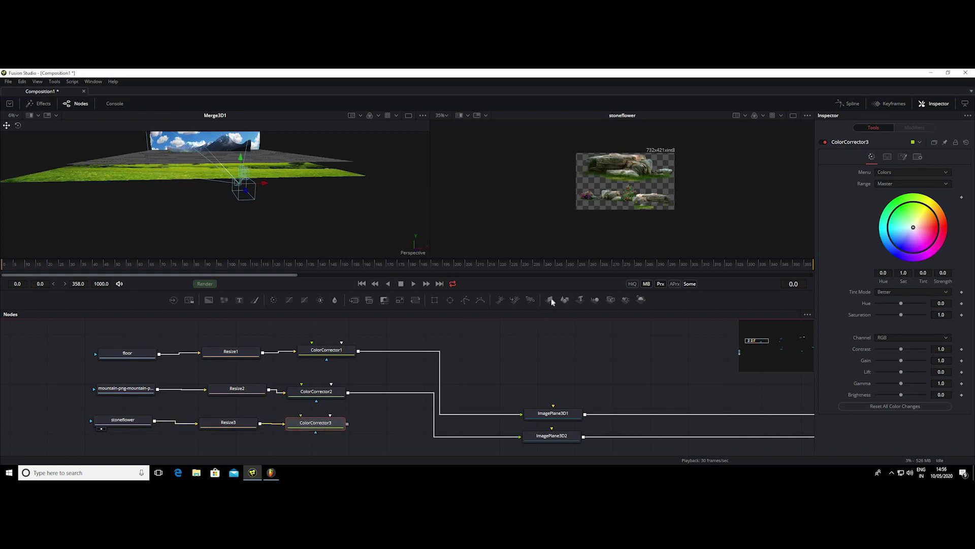
Step: Add a third image plane, ImagePlane3D3, just below ImagePlane3D2
{"action": "left_click_drag", "start_coordinate": [564, 299], "coordinate": [533, 371]}
{"action": "left_click_drag", "start_coordinate": [582, 349], "coordinate": [539, 315]}
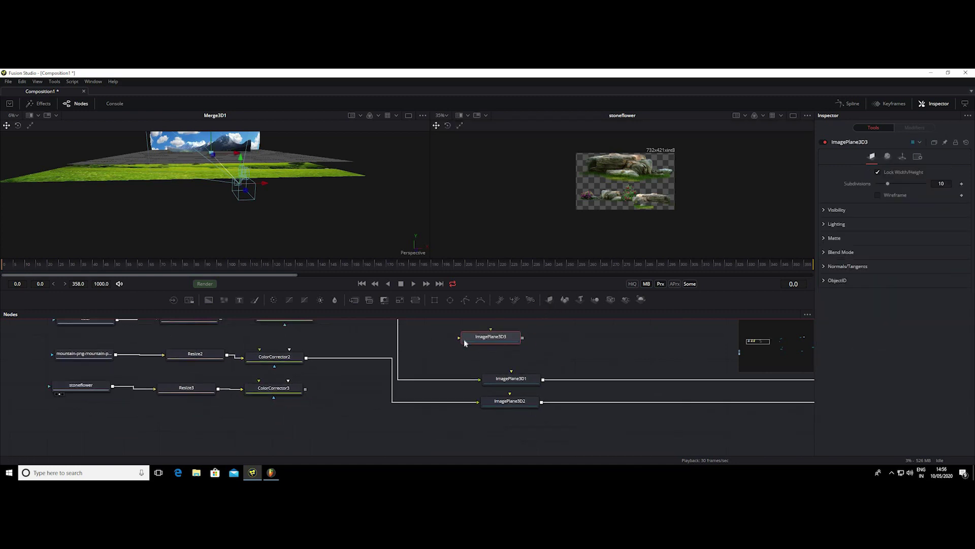
{"action": "left_click_drag", "start_coordinate": [467, 341], "coordinate": [489, 426]}
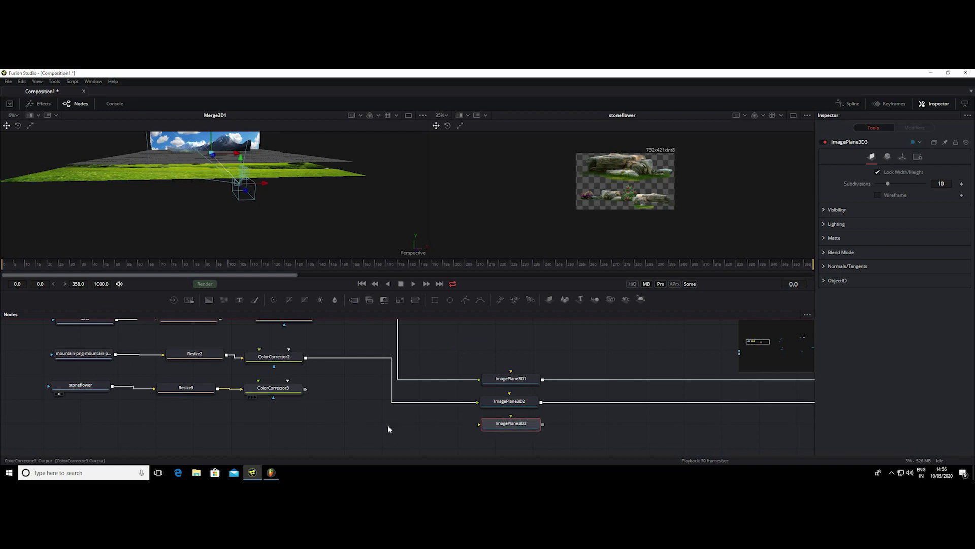
Step: Wire ColorCorrector3's output into ImagePlane3D3's input
{"action": "mouse_move", "coordinate": [388, 428]}
{"action": "left_mouse_down"}
{"action": "mouse_move", "coordinate": [468, 427]}
{"action": "mouse_move", "coordinate": [338, 404]}
{"action": "left_mouse_up"}
{"action": "left_click_drag", "start_coordinate": [480, 425], "coordinate": [286, 395]}
{"action": "key", "text": "ctrl+z"}
{"action": "mouse_move", "coordinate": [305, 389]}
{"action": "left_mouse_down"}
{"action": "mouse_move", "coordinate": [329, 407]}
{"action": "mouse_move", "coordinate": [501, 430]}
{"action": "left_mouse_up"}
{"action": "scroll", "coordinate": [424, 448], "scroll_direction": "up", "scroll_amount": 1}
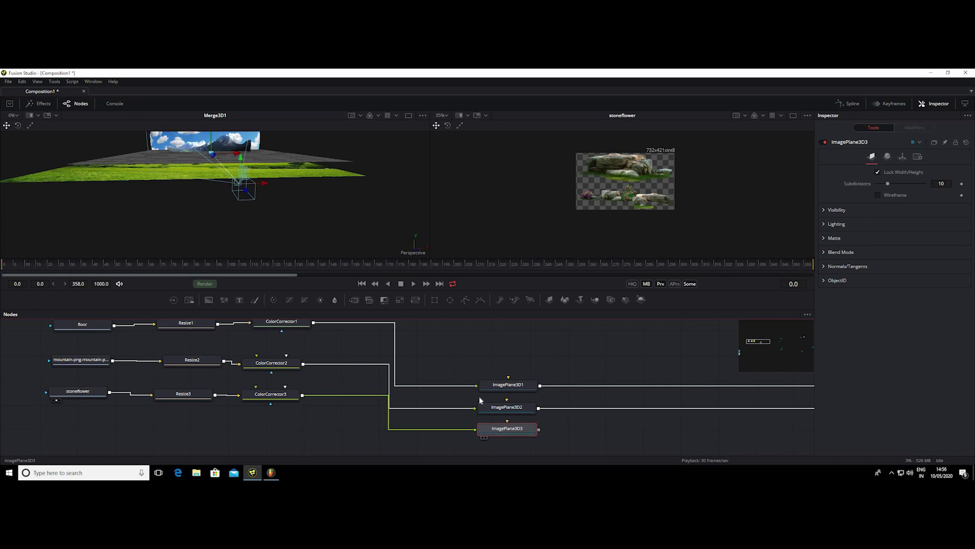
{"action": "scroll", "coordinate": [438, 387], "scroll_direction": "up", "scroll_amount": 3}
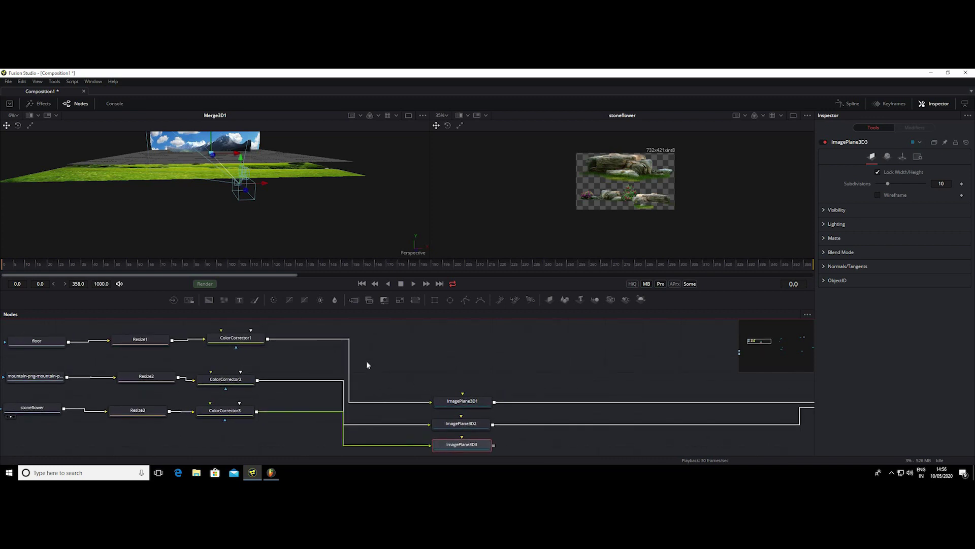
Step: Add pipe routers on the floor, mountain and stoneflower image-plane wires, squaring each off
{"action": "left_click", "coordinate": [348, 338], "text": "alt"}
{"action": "left_click_drag", "start_coordinate": [348, 338], "coordinate": [373, 340]}
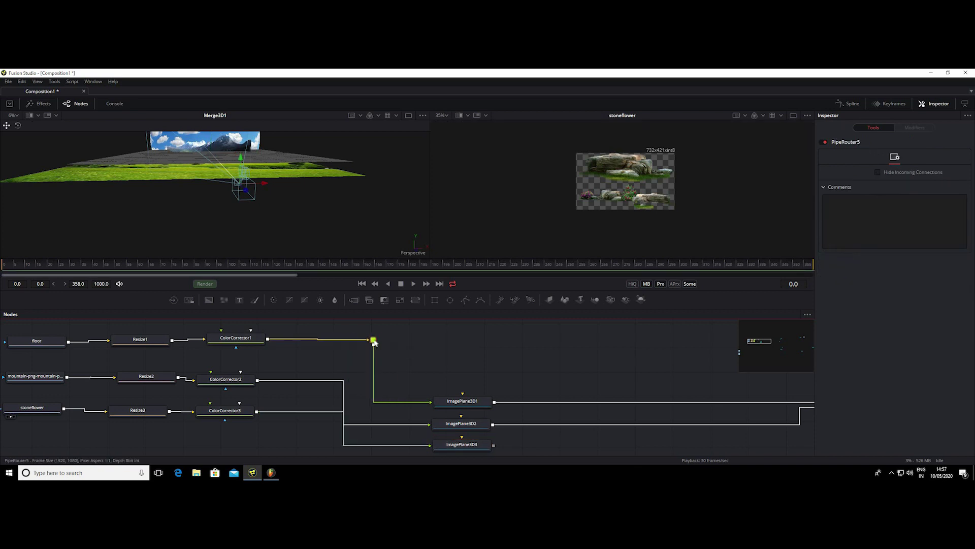
{"action": "left_click", "coordinate": [343, 380], "text": "alt"}
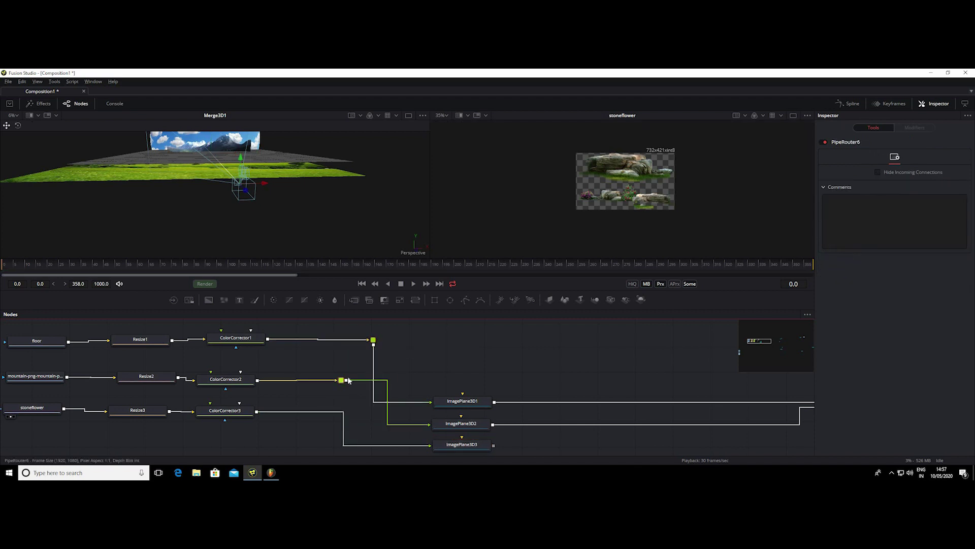
{"action": "mouse_move", "coordinate": [342, 380]}
{"action": "left_mouse_down"}
{"action": "mouse_move", "coordinate": [301, 378]}
{"action": "mouse_move", "coordinate": [378, 378]}
{"action": "mouse_move", "coordinate": [299, 381]}
{"action": "left_mouse_up"}
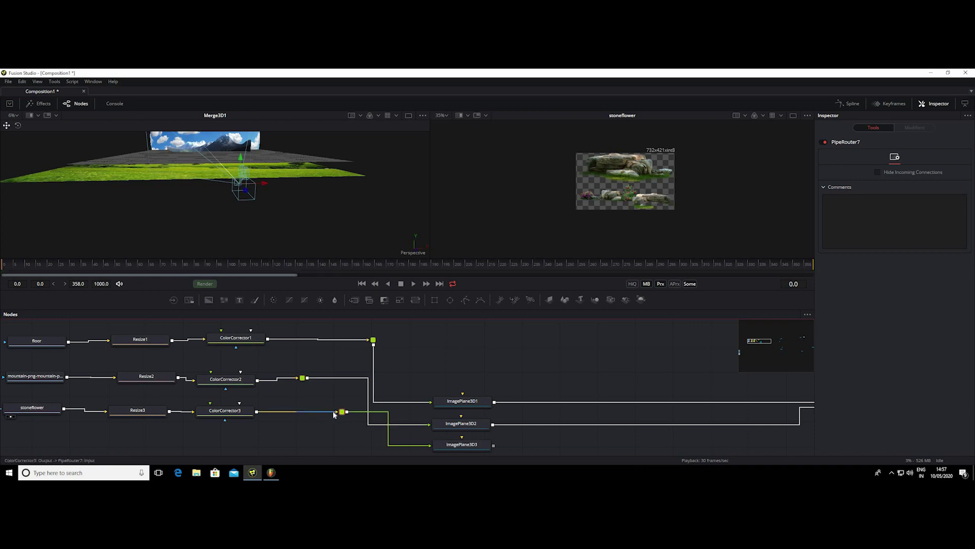
{"action": "left_click", "coordinate": [306, 413], "text": "alt"}
{"action": "mouse_move", "coordinate": [294, 414]}
{"action": "left_mouse_down"}
{"action": "mouse_move", "coordinate": [275, 418]}
{"action": "mouse_move", "coordinate": [298, 411]}
{"action": "left_mouse_up"}
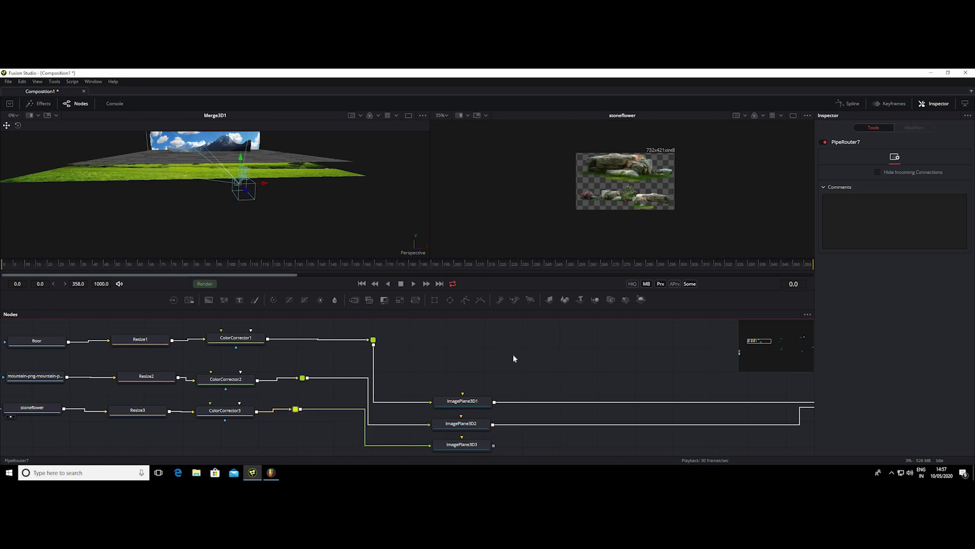
{"action": "scroll", "coordinate": [514, 359], "scroll_direction": "down", "scroll_amount": 5}
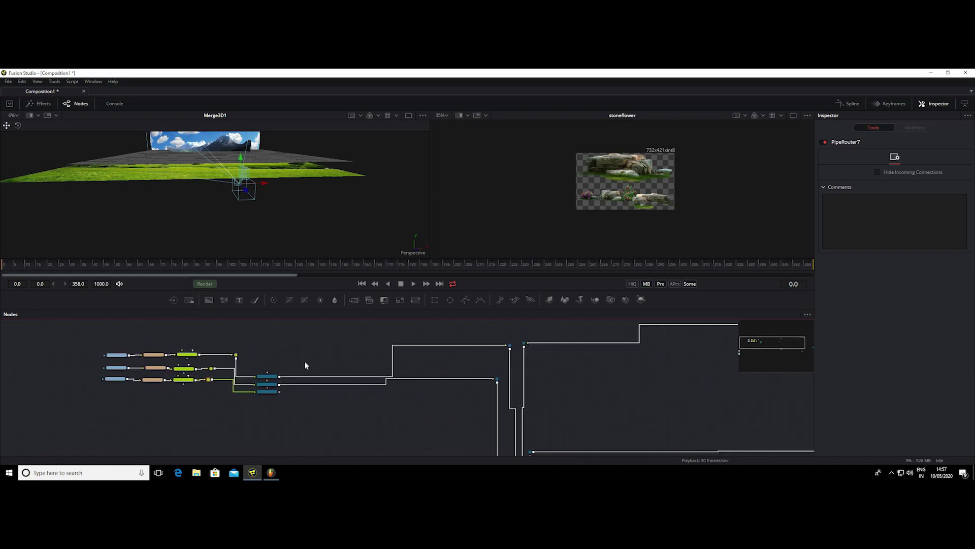
Step: Connect ImagePlane3D3 into Merge3D1, squaring the wire with PipeRouter8
{"action": "left_click_drag", "start_coordinate": [300, 344], "coordinate": [236, 337]}
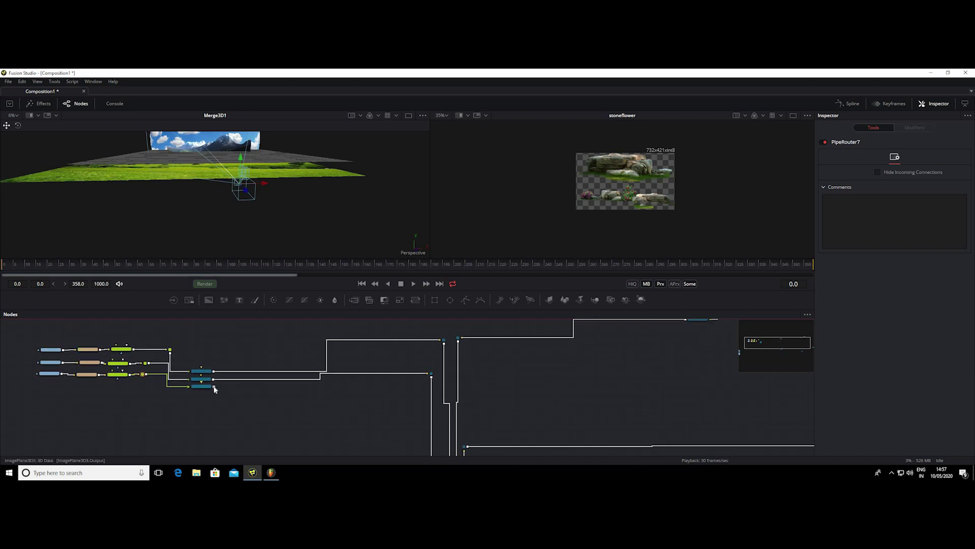
{"action": "left_click_drag", "start_coordinate": [215, 389], "coordinate": [223, 394]}
{"action": "left_click_drag", "start_coordinate": [293, 380], "coordinate": [249, 340]}
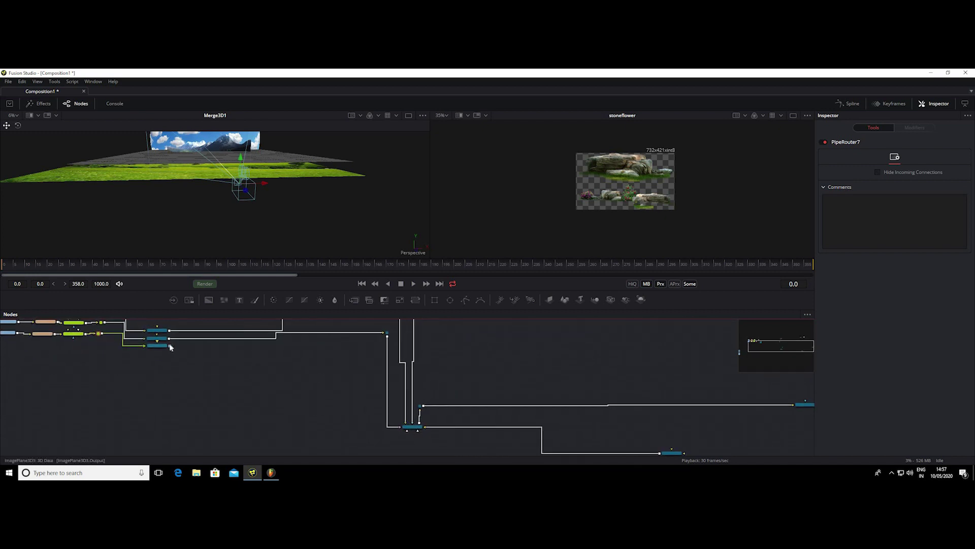
{"action": "mouse_move", "coordinate": [169, 345]}
{"action": "left_mouse_down"}
{"action": "mouse_move", "coordinate": [382, 432]}
{"action": "mouse_move", "coordinate": [410, 428]}
{"action": "left_mouse_up"}
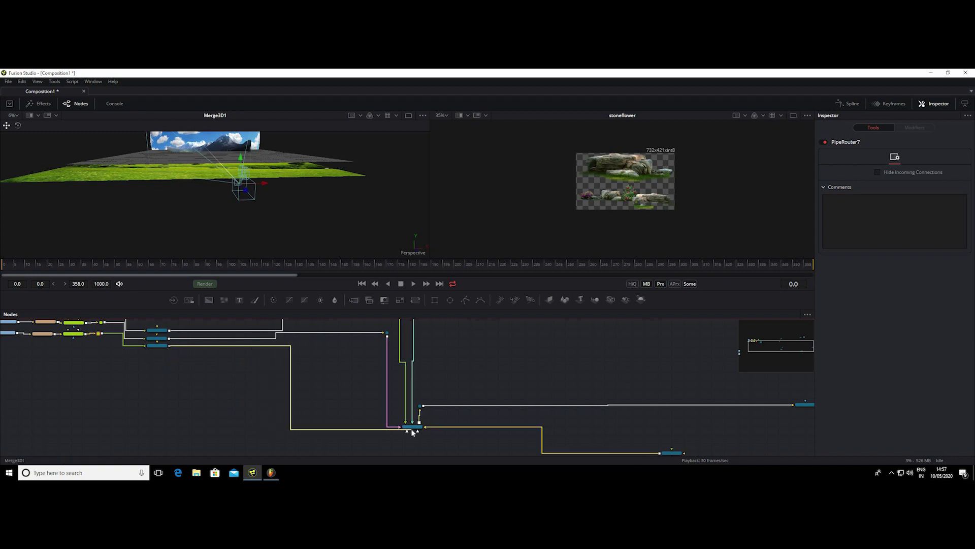
{"action": "left_click", "coordinate": [283, 350], "text": "ctrl"}
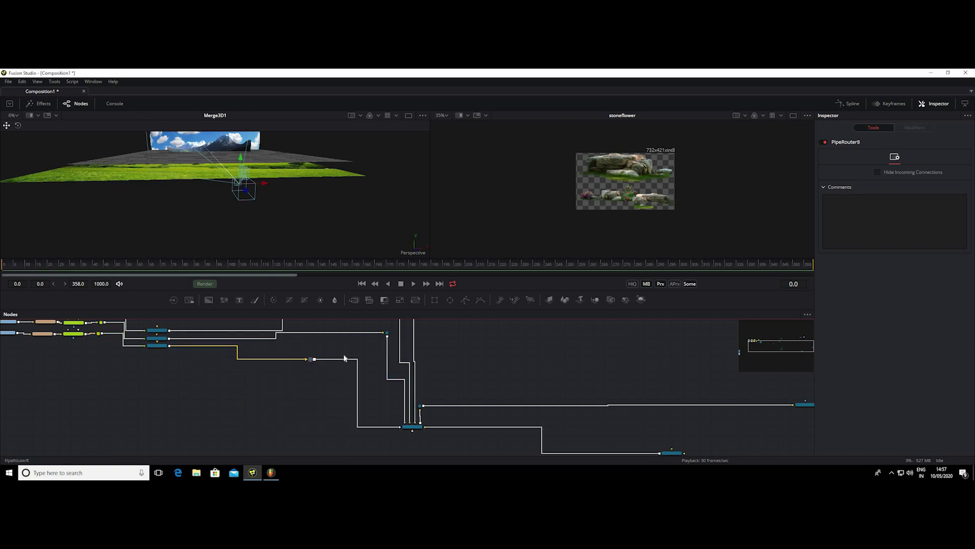
{"action": "left_click_drag", "start_coordinate": [285, 350], "coordinate": [368, 350]}
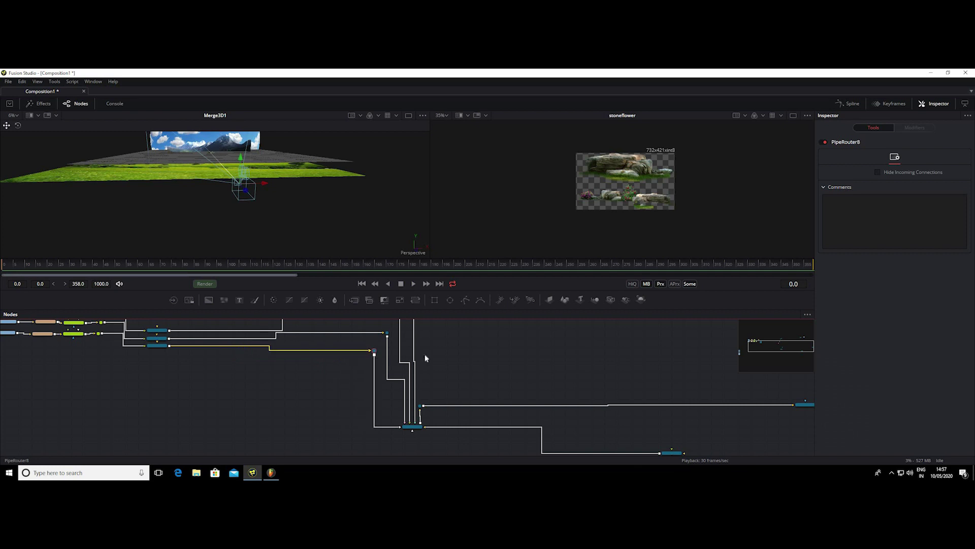
Step: Orbit the Merge3D view to a wider angle and load Renderer3D1 into the Inspector
{"action": "scroll", "coordinate": [543, 356], "scroll_direction": "down", "scroll_amount": 2}
{"action": "scroll", "coordinate": [475, 406], "scroll_direction": "right", "scroll_amount": 5}
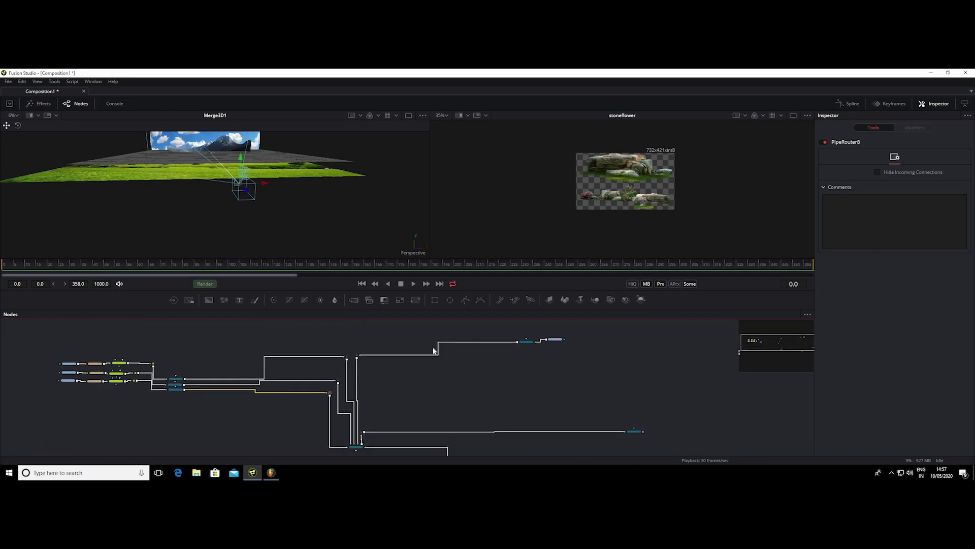
{"action": "scroll", "coordinate": [548, 374], "scroll_direction": "left", "scroll_amount": 2}
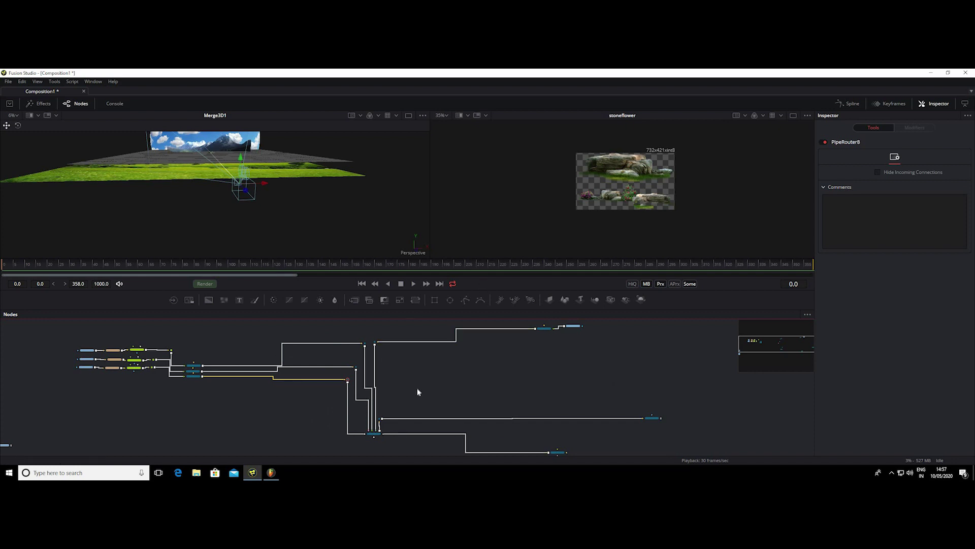
{"action": "scroll", "coordinate": [420, 387], "scroll_direction": "up", "scroll_amount": 3}
{"action": "scroll", "coordinate": [448, 327], "scroll_direction": "down", "scroll_amount": 2}
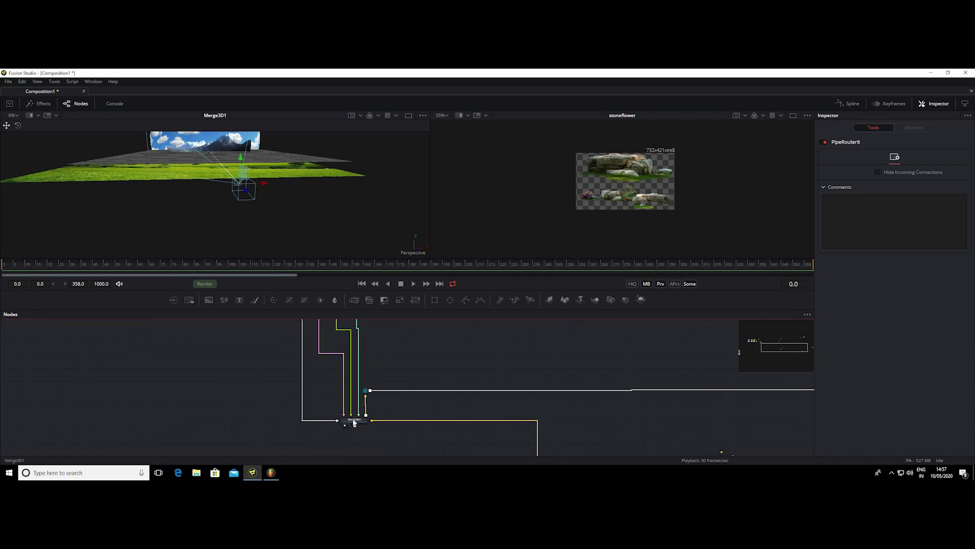
{"action": "left_click_drag", "start_coordinate": [354, 422], "coordinate": [316, 346]}
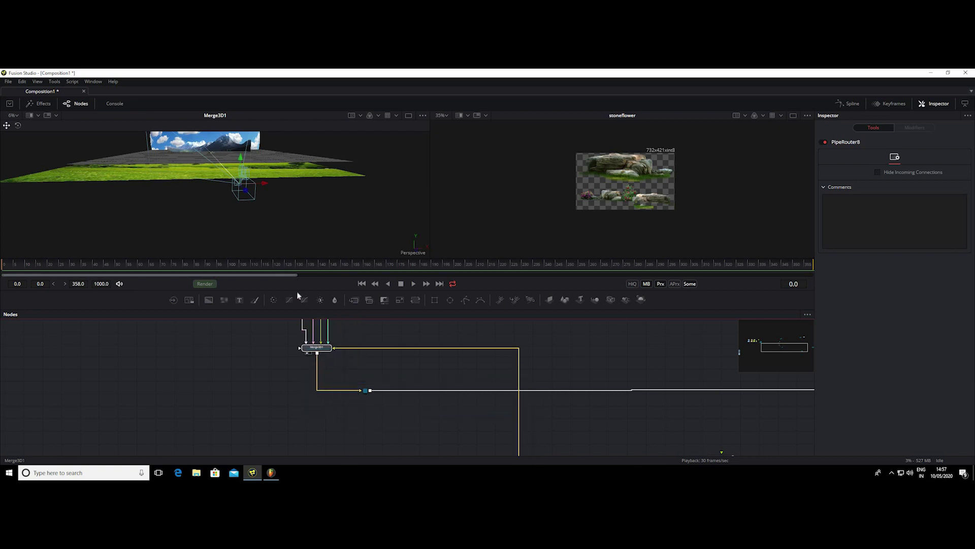
{"action": "key", "text": "ctrl+z"}
{"action": "left_click_drag", "start_coordinate": [356, 221], "coordinate": [285, 214]}
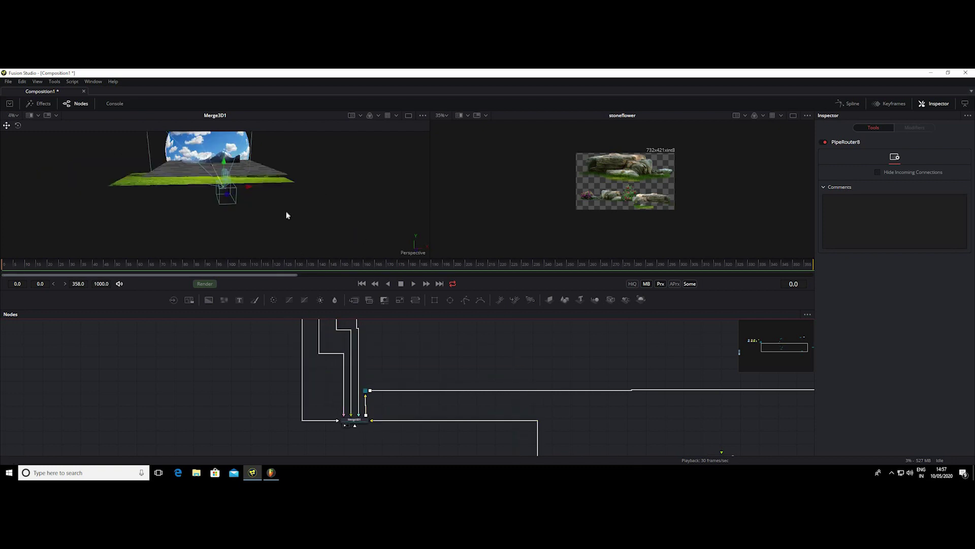
{"action": "scroll", "coordinate": [470, 434], "scroll_direction": "right", "scroll_amount": 5}
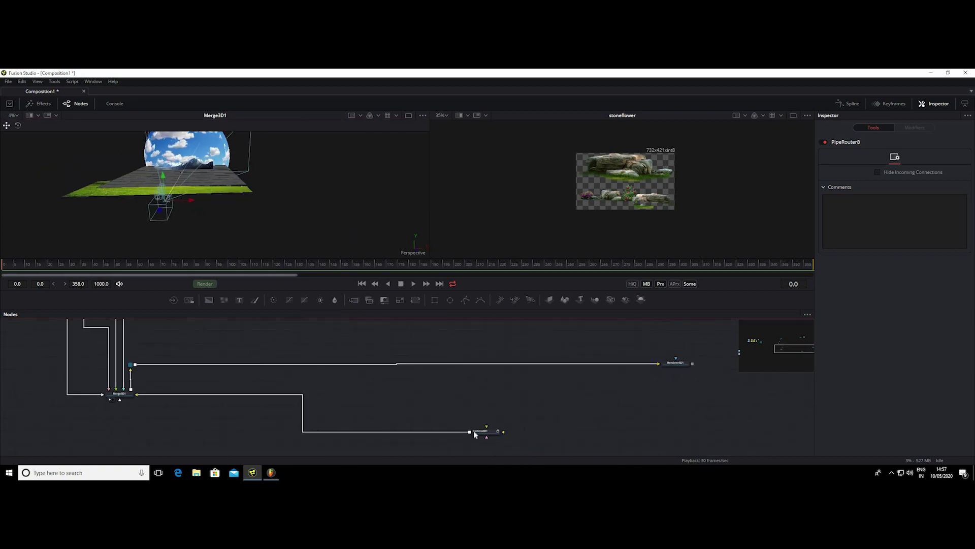
{"action": "left_click", "coordinate": [675, 363]}
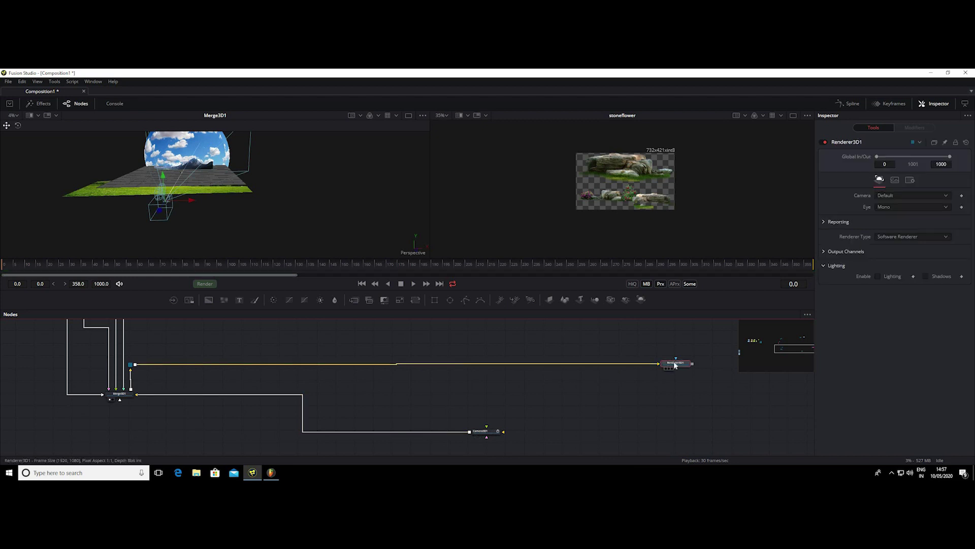
Step: Show the Renderer3D1 render in the right viewer, enlarge the viewers and orbit from above
{"action": "left_click_drag", "start_coordinate": [675, 364], "coordinate": [629, 217]}
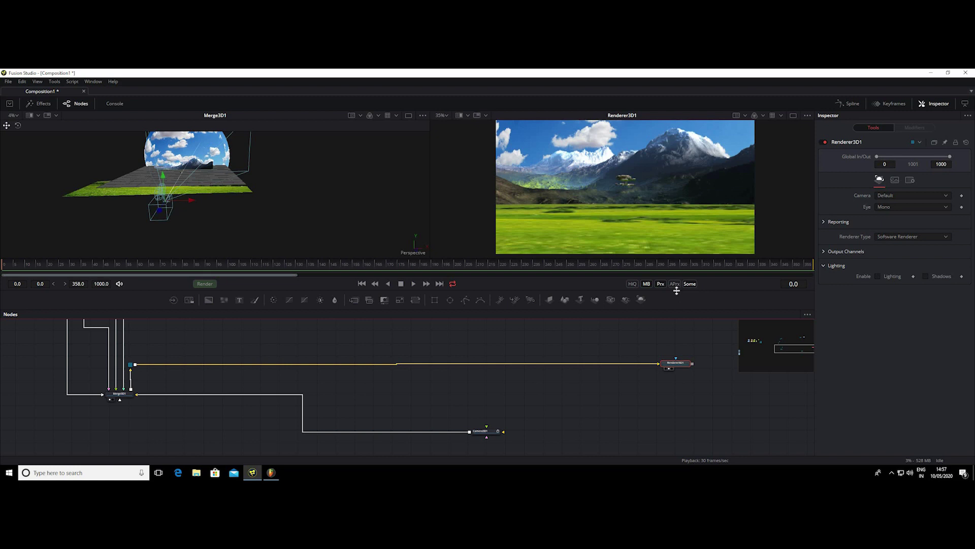
{"action": "left_click_drag", "start_coordinate": [675, 292], "coordinate": [686, 396]}
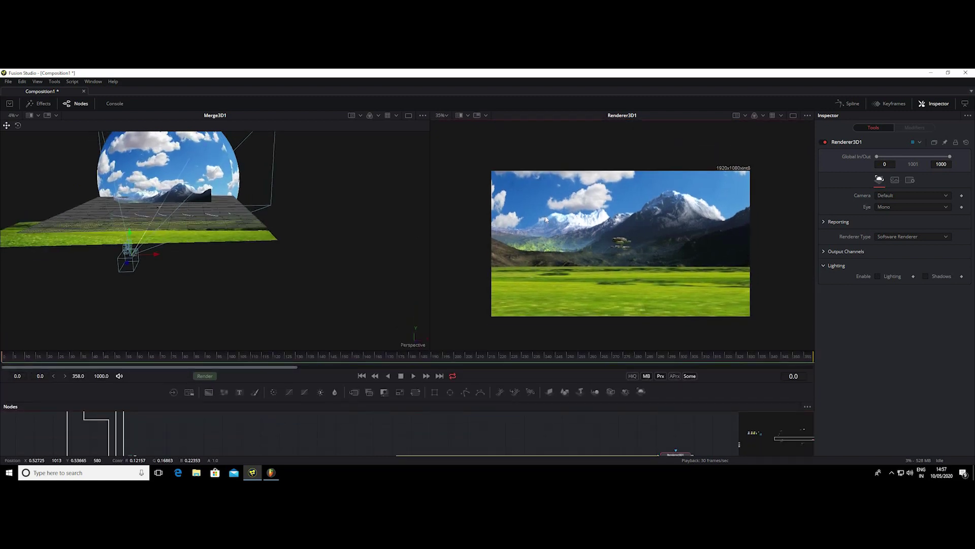
{"action": "left_click_drag", "start_coordinate": [234, 222], "coordinate": [141, 212]}
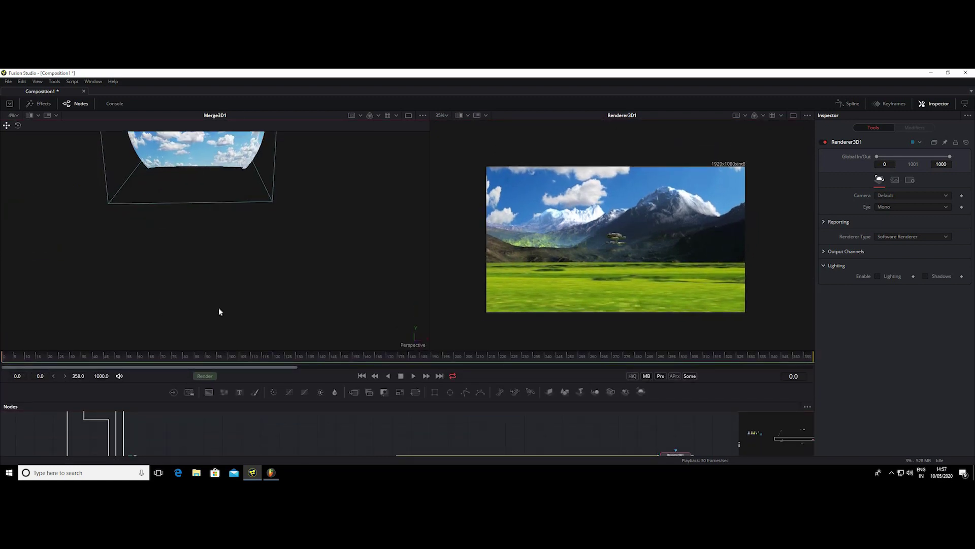
{"action": "left_click_drag", "start_coordinate": [274, 231], "coordinate": [202, 173]}
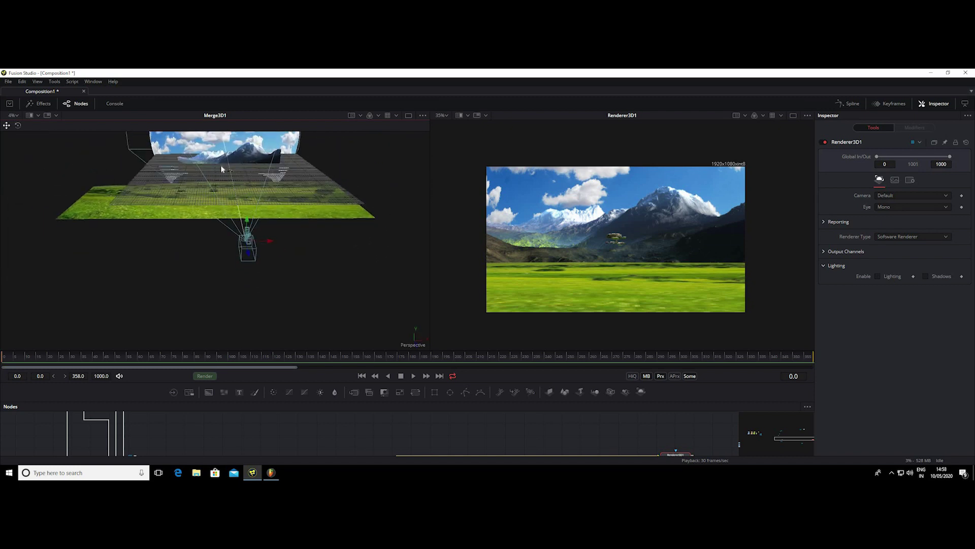
Step: Paste a duplicate of ImagePlane3D2 as ImagePlane3D3
{"action": "scroll", "coordinate": [221, 164], "scroll_direction": "up", "scroll_amount": 5}
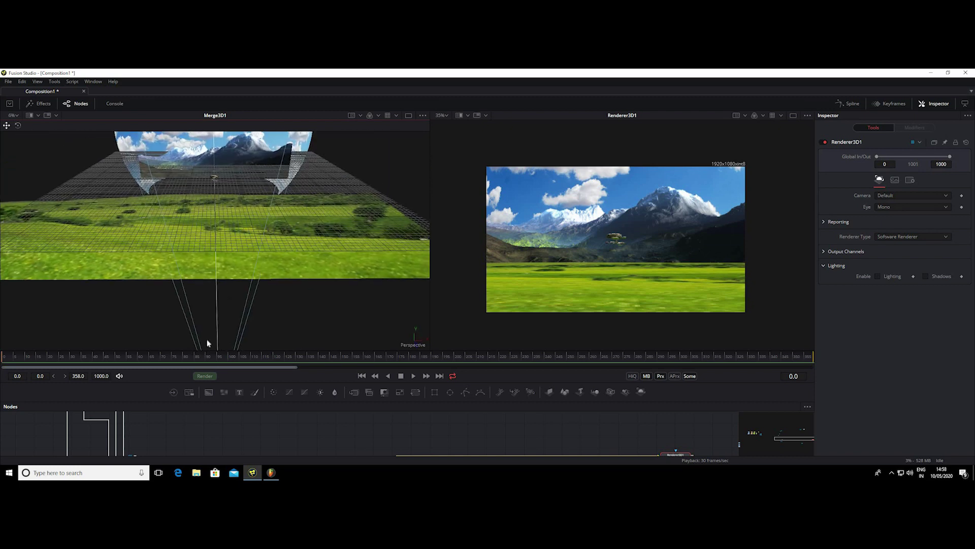
{"action": "mouse_move", "coordinate": [225, 431]}
{"action": "left_mouse_down"}
{"action": "mouse_move", "coordinate": [515, 477]}
{"action": "mouse_move", "coordinate": [132, 455]}
{"action": "left_mouse_up"}
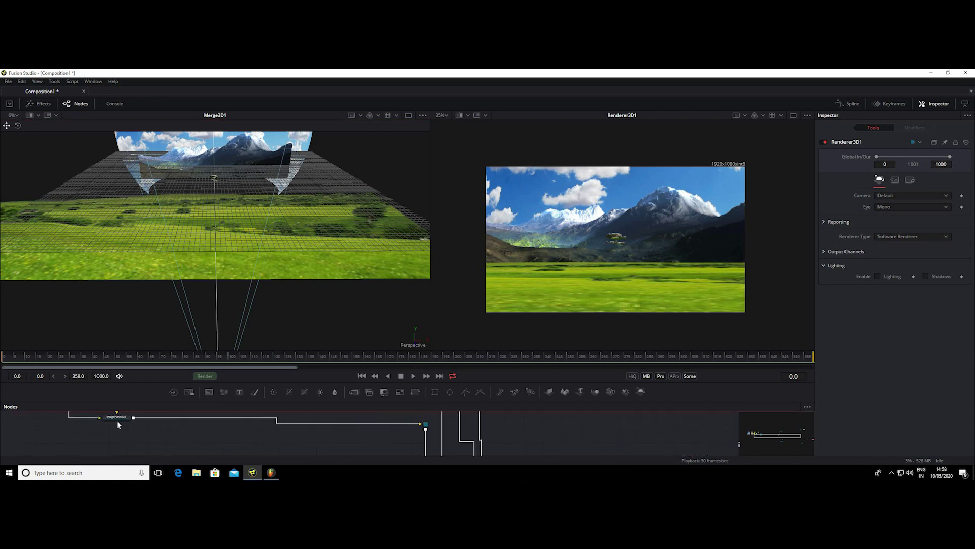
{"action": "key", "text": "ctrl+v"}
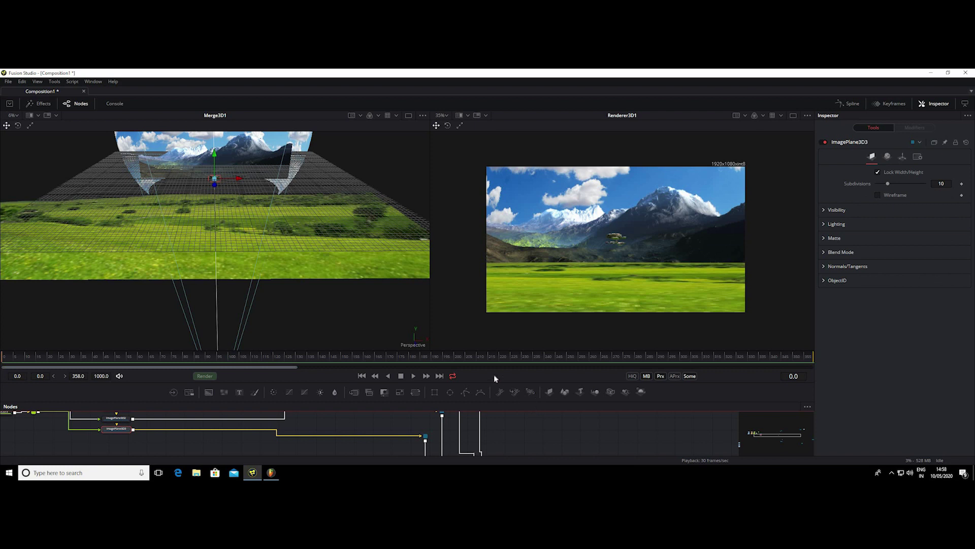
Step: Set ImagePlane3D3 to scale 5.0 at translation -0.861, -1.674, 13.22 near the camera
{"action": "mouse_move", "coordinate": [214, 196]}
{"action": "left_mouse_down"}
{"action": "mouse_move", "coordinate": [177, 251]}
{"action": "mouse_move", "coordinate": [169, 219]}
{"action": "left_mouse_up"}
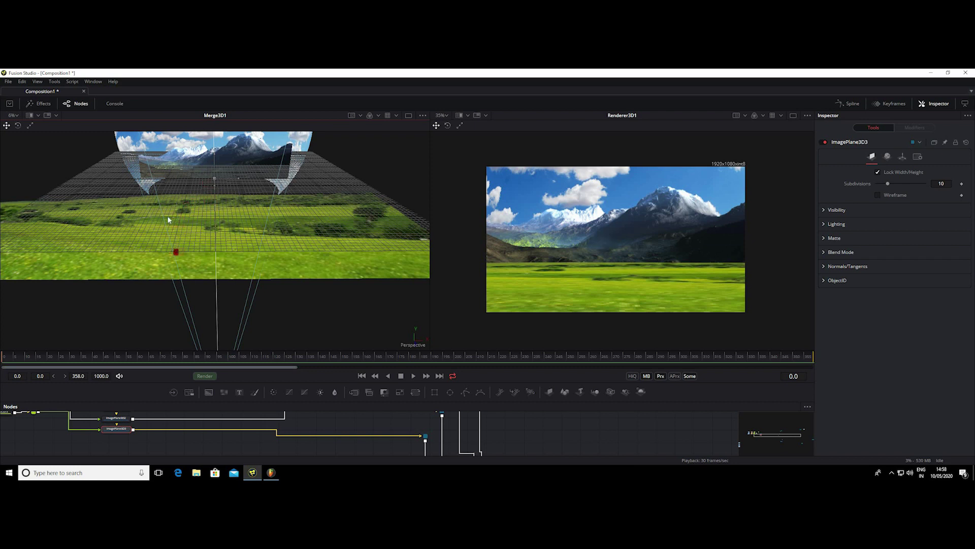
{"action": "left_click_drag", "start_coordinate": [193, 186], "coordinate": [197, 184]}
{"action": "left_click", "coordinate": [904, 156]}
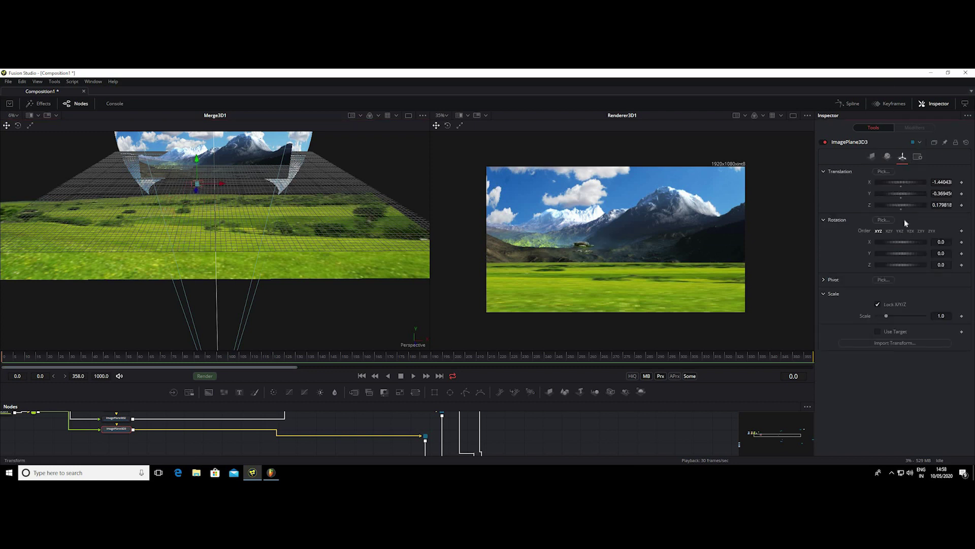
{"action": "mouse_move", "coordinate": [903, 206]}
{"action": "left_mouse_down"}
{"action": "mouse_move", "coordinate": [937, 211]}
{"action": "mouse_move", "coordinate": [922, 279]}
{"action": "left_mouse_up"}
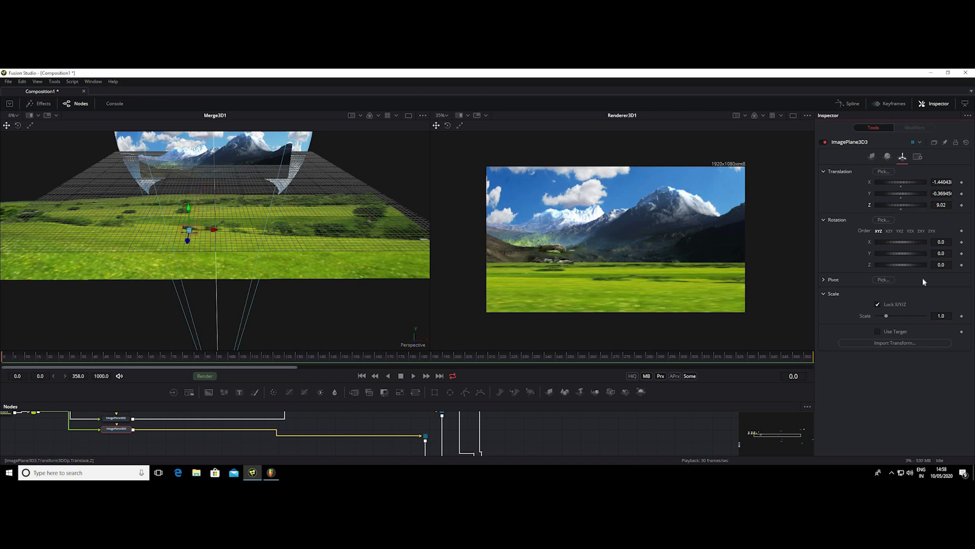
{"action": "left_click_drag", "start_coordinate": [887, 316], "coordinate": [910, 318]}
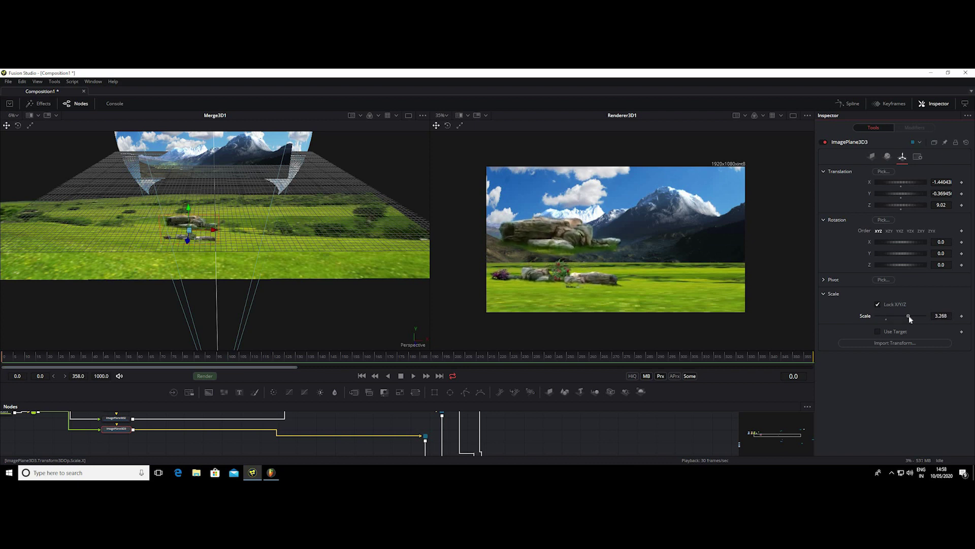
{"action": "left_click_drag", "start_coordinate": [922, 193], "coordinate": [906, 205]}
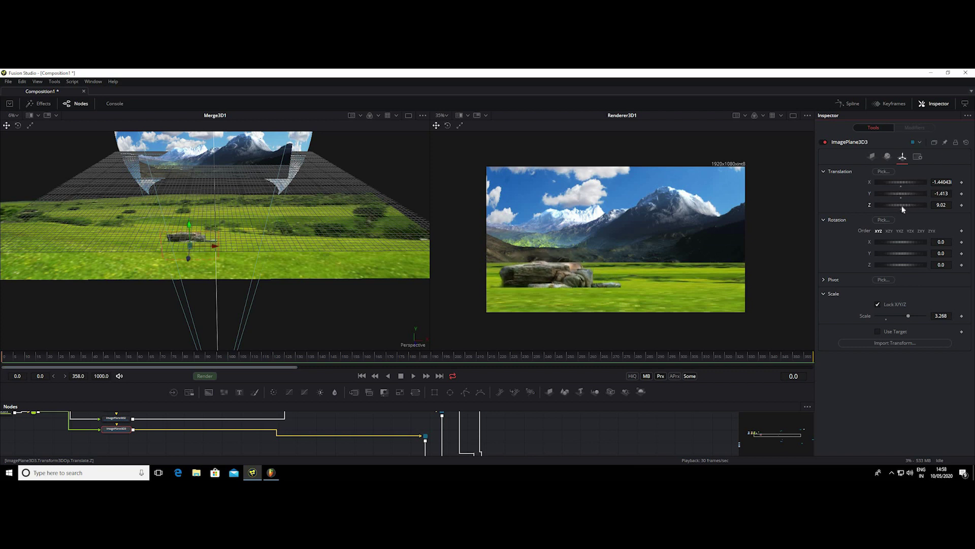
{"action": "left_click_drag", "start_coordinate": [903, 209], "coordinate": [906, 192]}
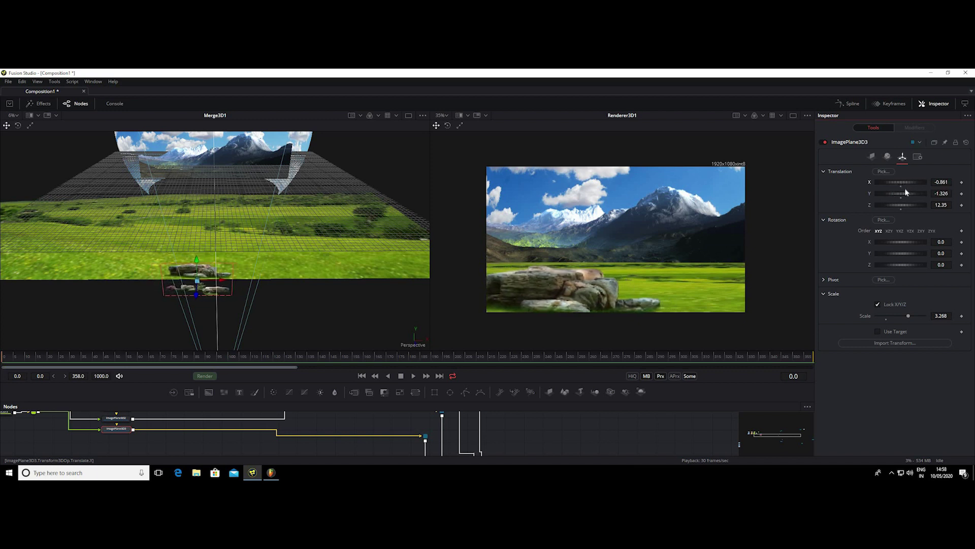
{"action": "left_click_drag", "start_coordinate": [909, 316], "coordinate": [934, 317]}
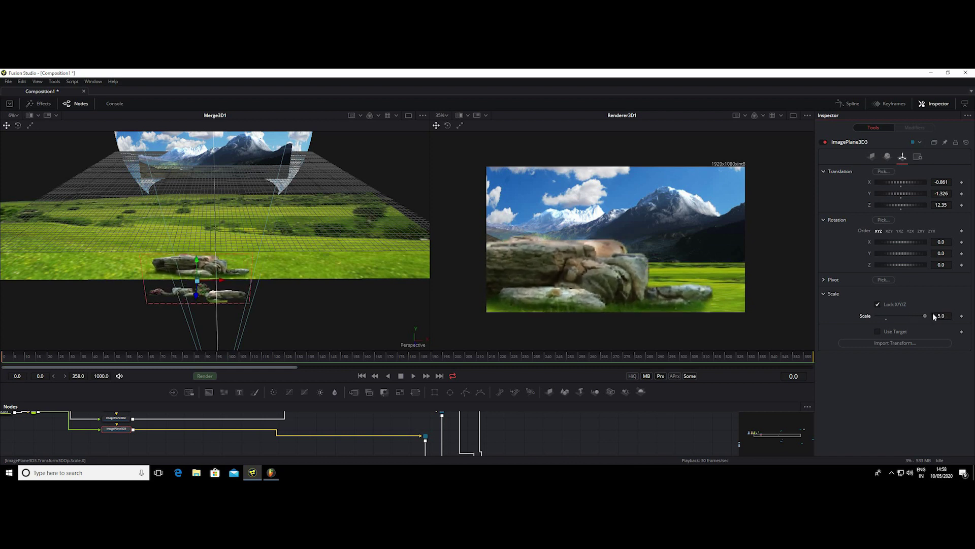
{"action": "mouse_move", "coordinate": [904, 211]}
{"action": "left_mouse_down"}
{"action": "mouse_move", "coordinate": [904, 197]}
{"action": "mouse_move", "coordinate": [891, 199]}
{"action": "left_mouse_up"}
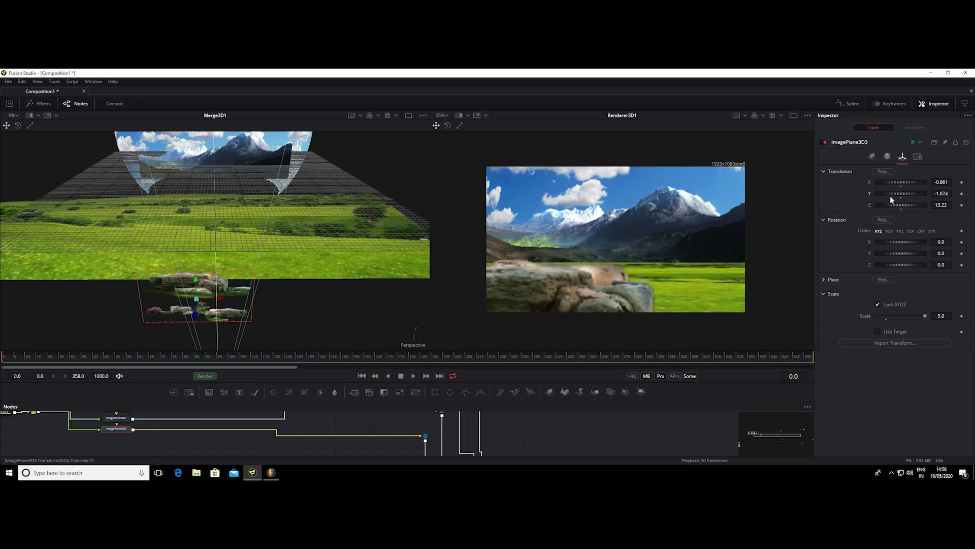
Step: Fine-tune the rocks to translation -1.035, -1.964, 12.79, then enlarge the Nodes panel
{"action": "mouse_move", "coordinate": [899, 183]}
{"action": "left_mouse_down"}
{"action": "mouse_move", "coordinate": [887, 195]}
{"action": "mouse_move", "coordinate": [899, 206]}
{"action": "left_mouse_up"}
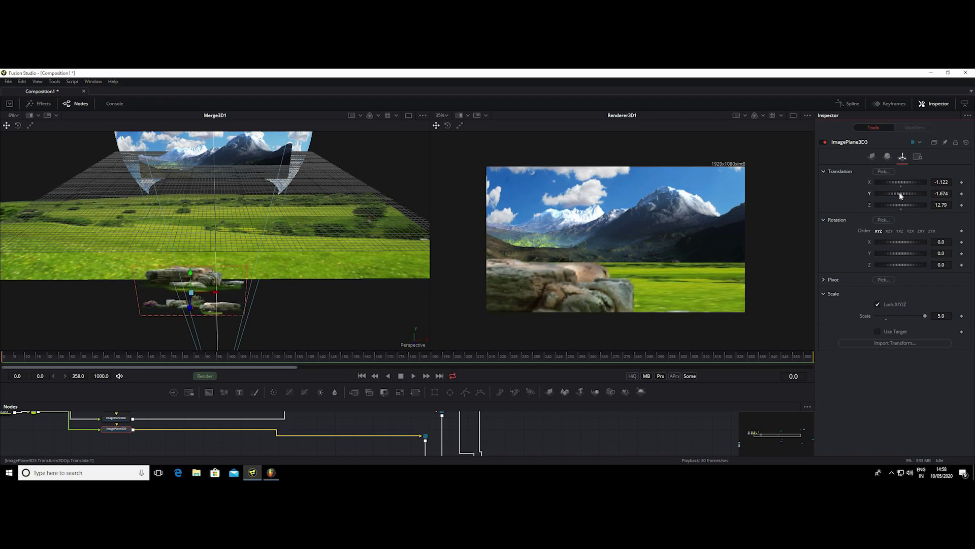
{"action": "left_click_drag", "start_coordinate": [901, 196], "coordinate": [895, 201]}
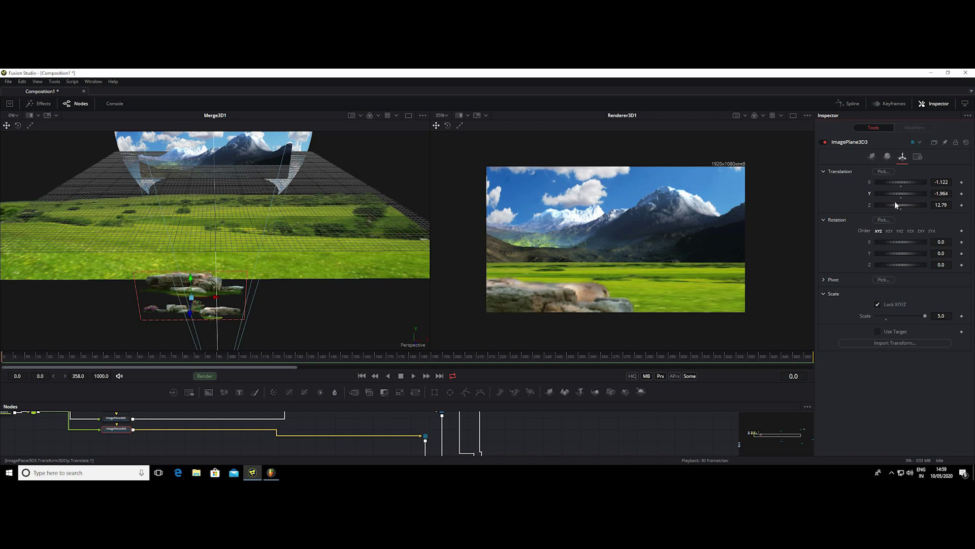
{"action": "left_click_drag", "start_coordinate": [893, 182], "coordinate": [898, 182]}
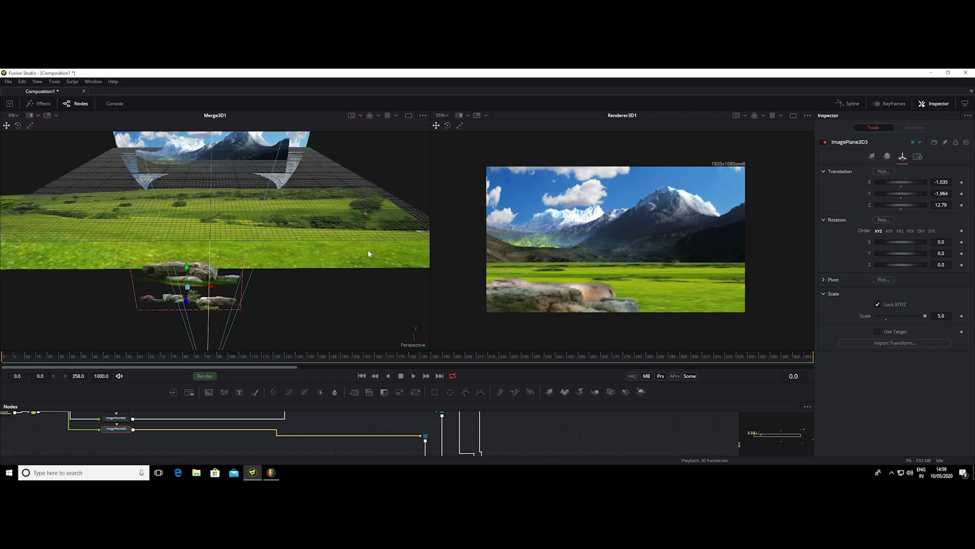
{"action": "mouse_move", "coordinate": [368, 248]}
{"action": "left_mouse_down"}
{"action": "mouse_move", "coordinate": [326, 247]}
{"action": "mouse_move", "coordinate": [345, 229]}
{"action": "mouse_move", "coordinate": [217, 243]}
{"action": "mouse_move", "coordinate": [328, 237]}
{"action": "mouse_move", "coordinate": [384, 270]}
{"action": "left_mouse_up"}
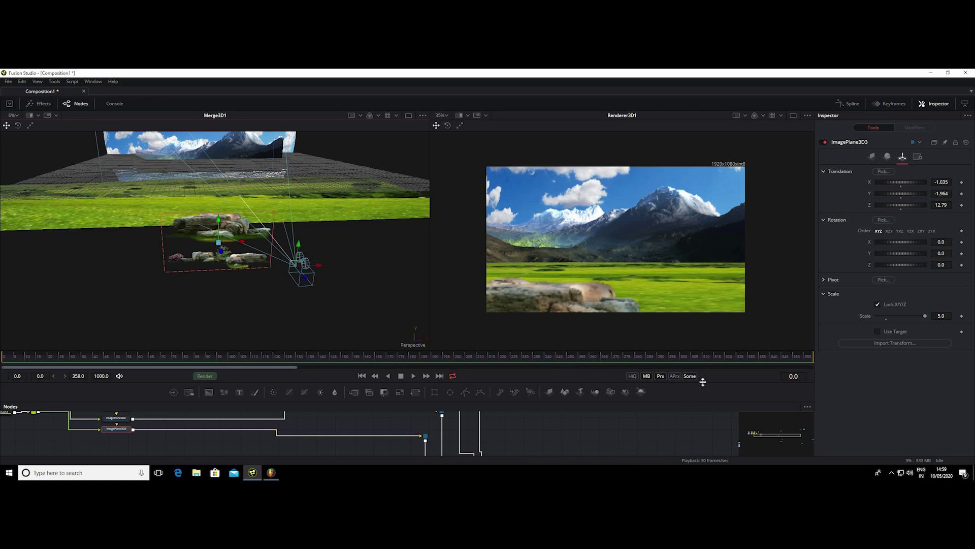
{"action": "left_click_drag", "start_coordinate": [703, 349], "coordinate": [703, 300]}
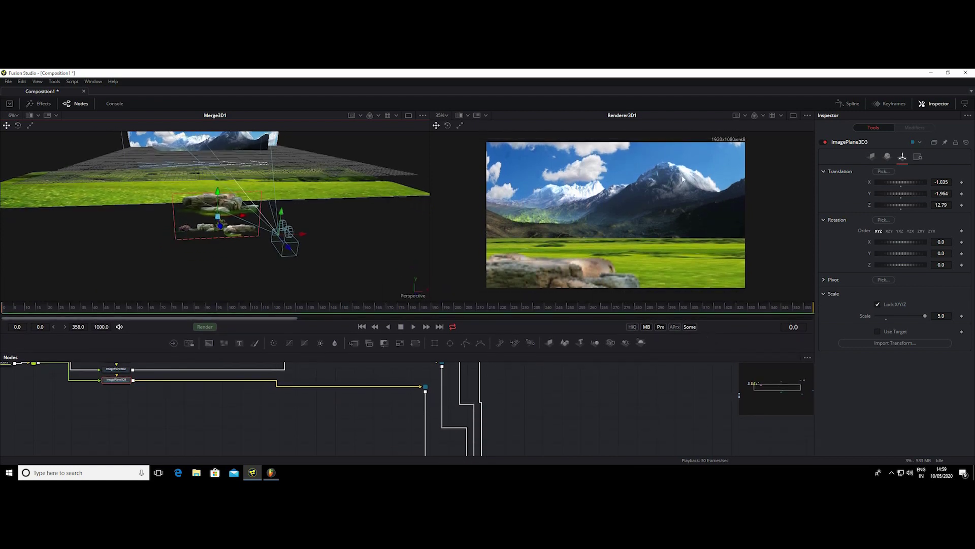
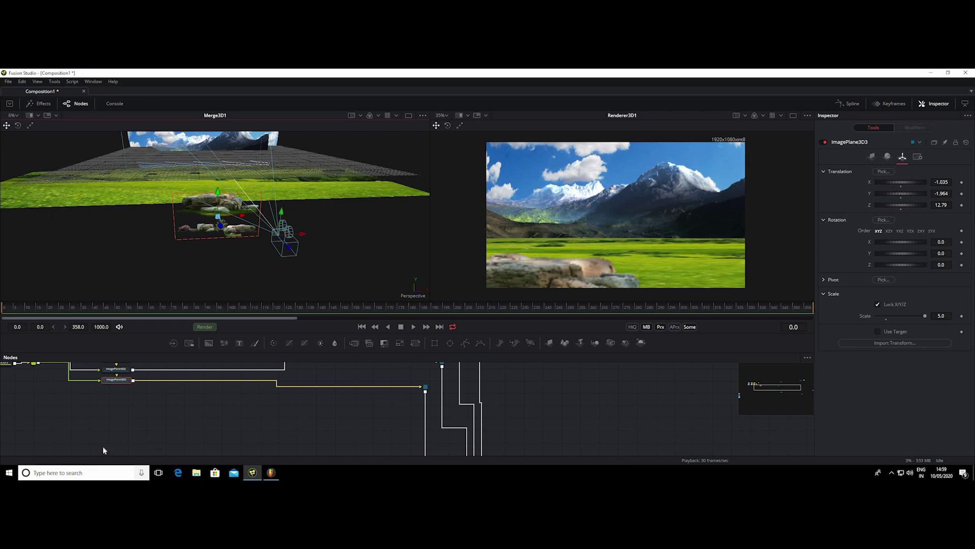
Step: Select the tree1 loader and show its cut-out tree image in the left viewer
{"action": "scroll", "coordinate": [282, 434], "scroll_direction": "down", "scroll_amount": 3}
{"action": "left_click_drag", "start_coordinate": [266, 416], "coordinate": [360, 425]}
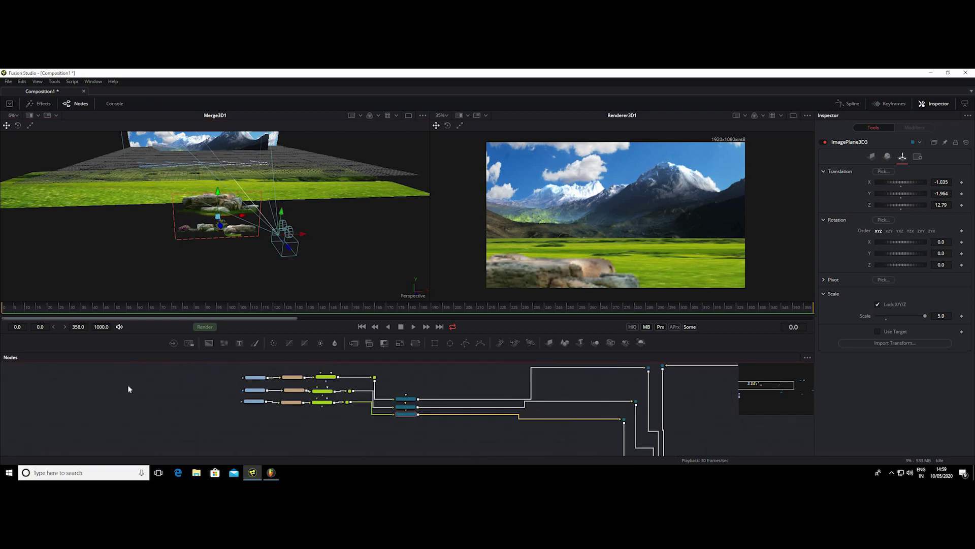
{"action": "scroll", "coordinate": [104, 389], "scroll_direction": "down", "scroll_amount": 3}
{"action": "scroll", "coordinate": [170, 422], "scroll_direction": "down", "scroll_amount": 2}
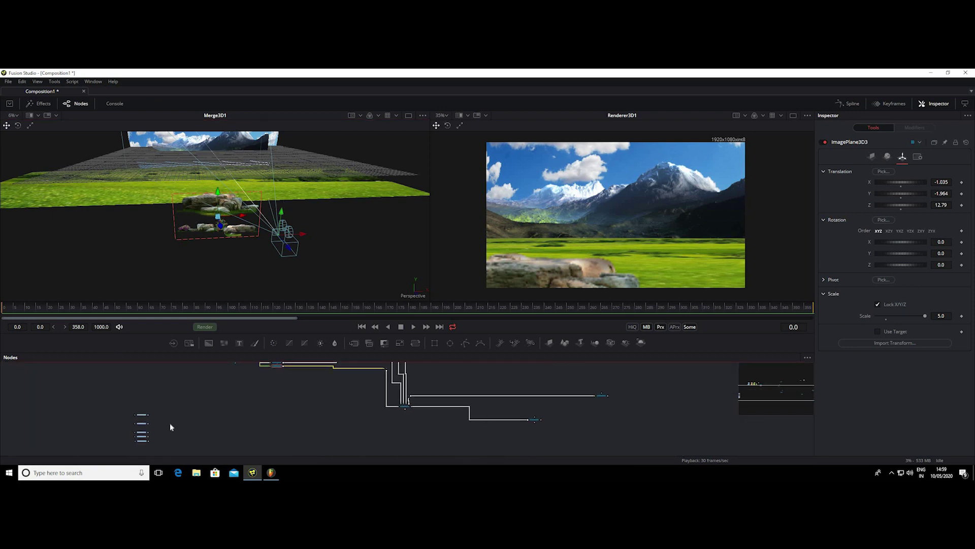
{"action": "scroll", "coordinate": [284, 390], "scroll_direction": "up", "scroll_amount": 5}
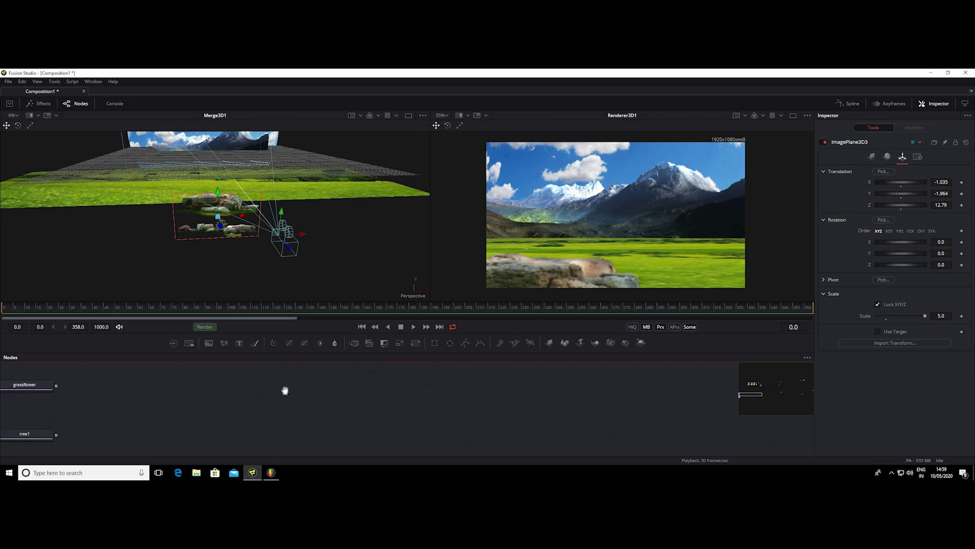
{"action": "left_click_drag", "start_coordinate": [285, 387], "coordinate": [235, 420]}
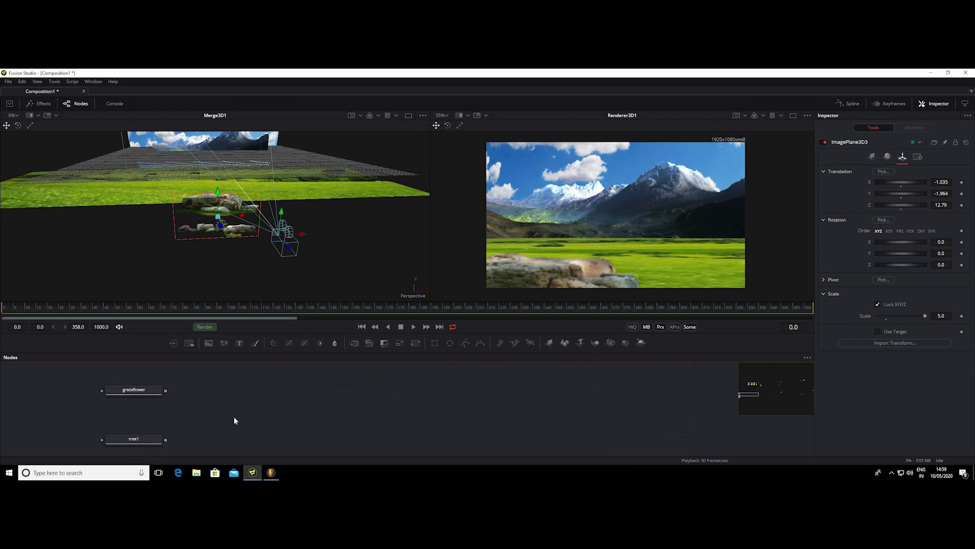
{"action": "left_click_drag", "start_coordinate": [235, 368], "coordinate": [227, 312]}
{"action": "left_click", "coordinate": [137, 385]}
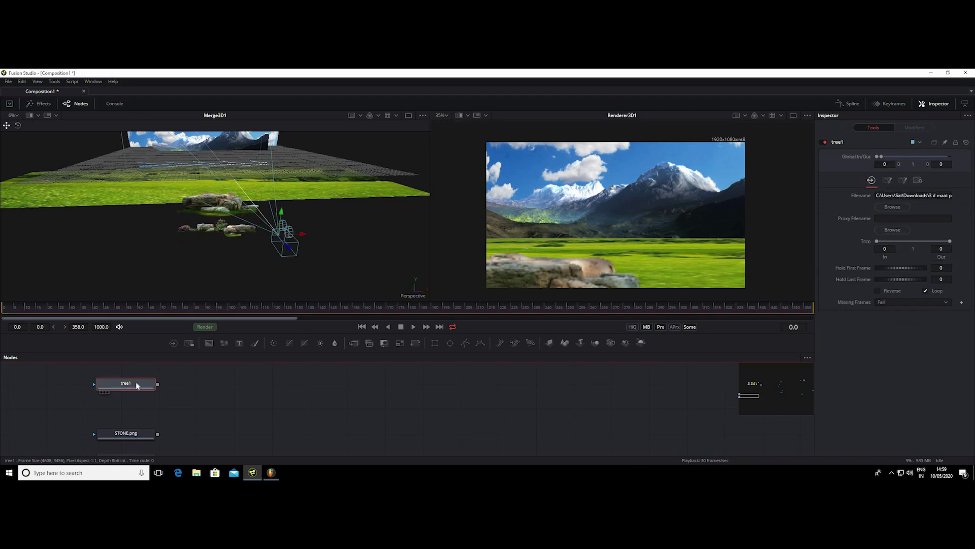
{"action": "key", "text": "1"}
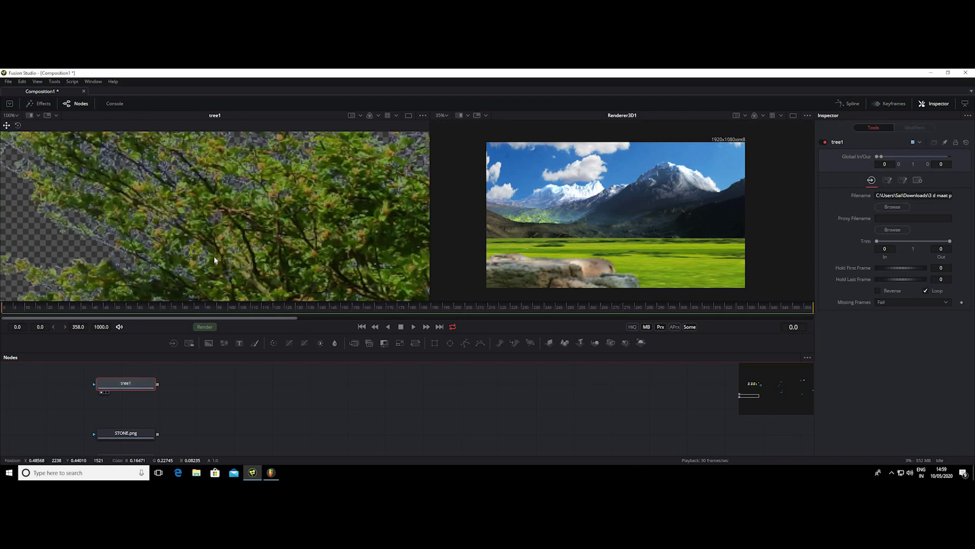
Step: Drag the tree1 node right and up toward the grassflower node
{"action": "scroll", "coordinate": [214, 256], "scroll_direction": "down", "scroll_amount": 2}
{"action": "scroll", "coordinate": [276, 226], "scroll_direction": "down", "scroll_amount": 2}
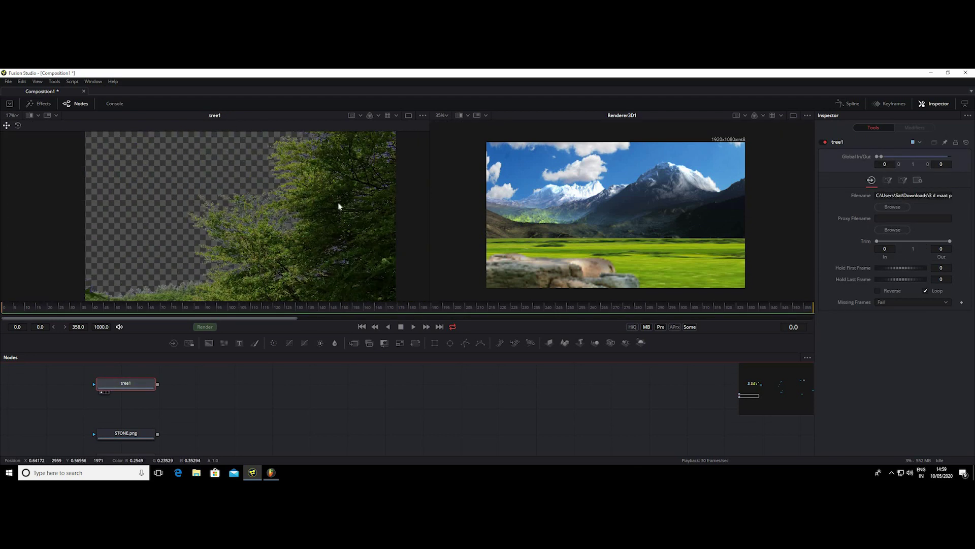
{"action": "scroll", "coordinate": [338, 204], "scroll_direction": "down", "scroll_amount": 1}
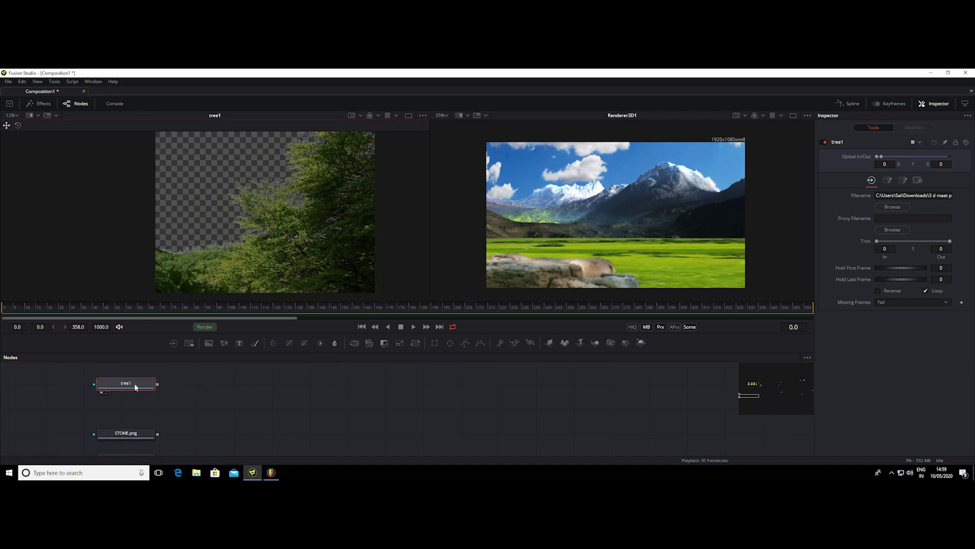
{"action": "left_click_drag", "start_coordinate": [134, 383], "coordinate": [337, 385]}
{"action": "scroll", "coordinate": [363, 438], "scroll_direction": "up", "scroll_amount": 3}
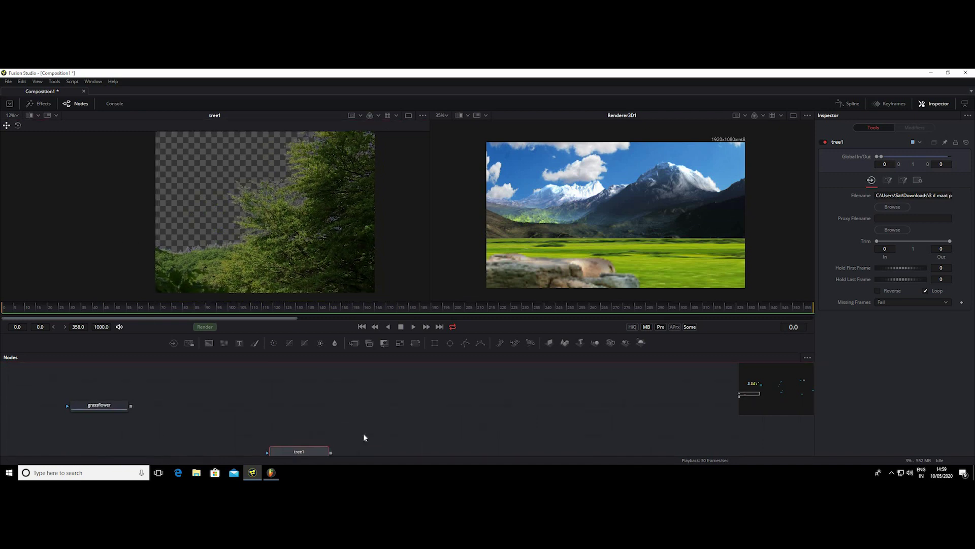
{"action": "scroll", "coordinate": [331, 413], "scroll_direction": "right", "scroll_amount": 1}
{"action": "scroll", "coordinate": [312, 404], "scroll_direction": "down", "scroll_amount": 1}
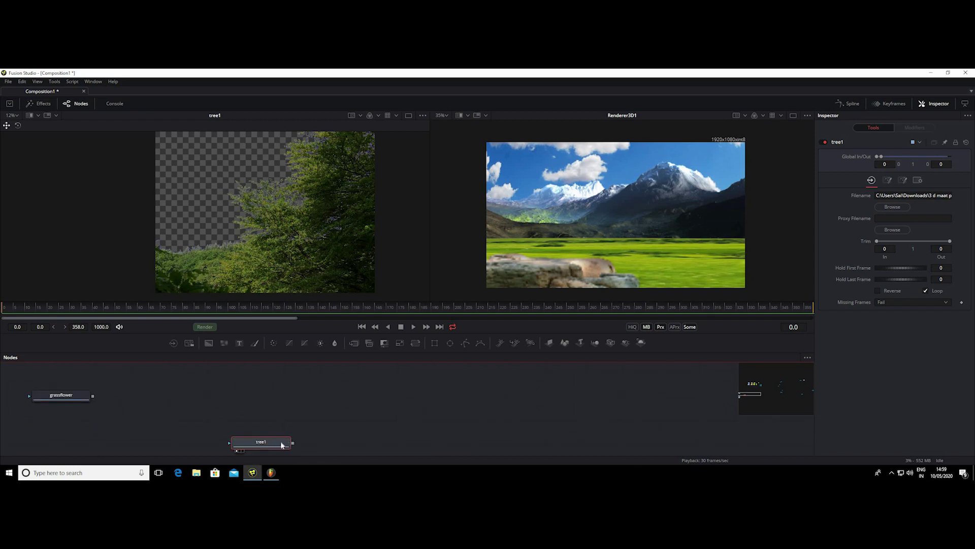
{"action": "left_click_drag", "start_coordinate": [282, 442], "coordinate": [277, 410]}
{"action": "scroll", "coordinate": [383, 427], "scroll_direction": "up", "scroll_amount": 2}
{"action": "scroll", "coordinate": [383, 427], "scroll_direction": "right", "scroll_amount": 1}
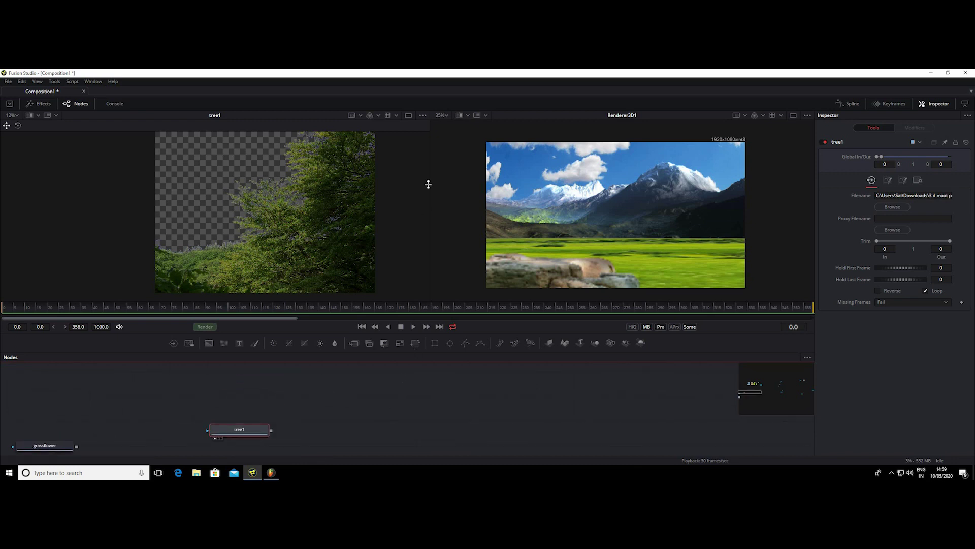
Step: Enlarge the node area and place tree1 beneath the existing image branches
{"action": "left_click_drag", "start_coordinate": [428, 184], "coordinate": [428, 115]}
{"action": "scroll", "coordinate": [376, 261], "scroll_direction": "up", "scroll_amount": 3}
{"action": "scroll", "coordinate": [450, 222], "scroll_direction": "down", "scroll_amount": 2}
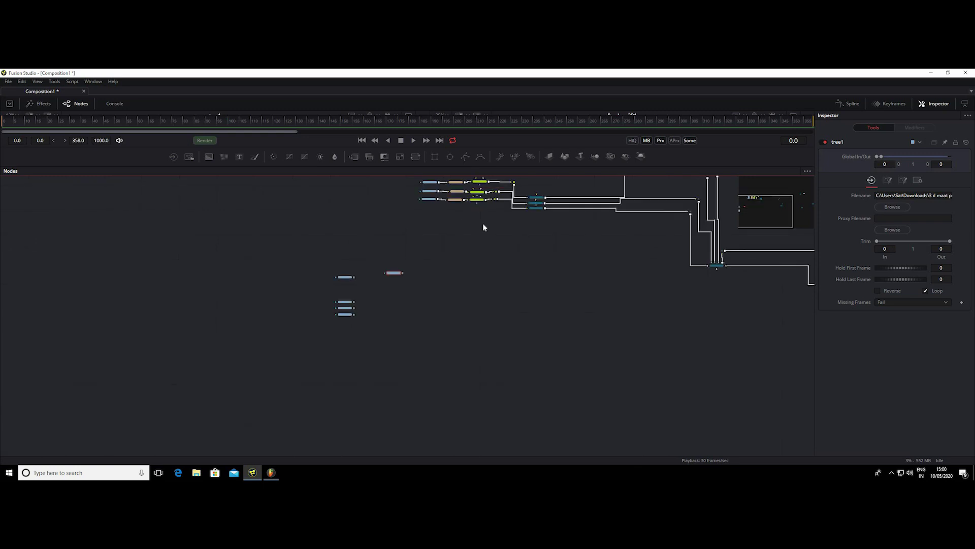
{"action": "scroll", "coordinate": [217, 305], "scroll_direction": "up", "scroll_amount": 2}
{"action": "scroll", "coordinate": [235, 333], "scroll_direction": "up", "scroll_amount": 2}
{"action": "scroll", "coordinate": [239, 305], "scroll_direction": "down", "scroll_amount": 2}
{"action": "left_click_drag", "start_coordinate": [239, 305], "coordinate": [259, 381]}
{"action": "left_click_drag", "start_coordinate": [35, 440], "coordinate": [104, 314]}
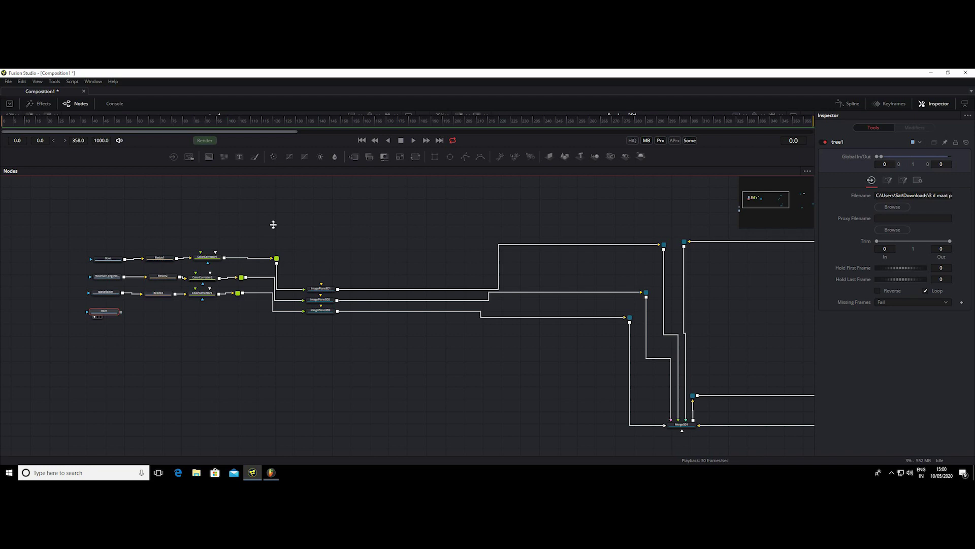
Step: Duplicate Resize3 as Resize3_1 at 1920×1080, feed tree1 into it, and view it
{"action": "key", "text": "1"}
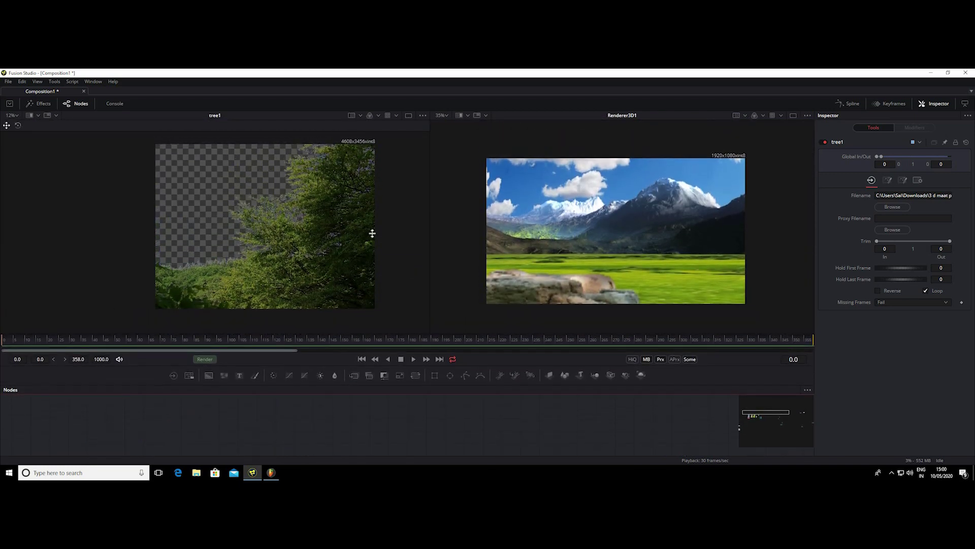
{"action": "key", "text": "1"}
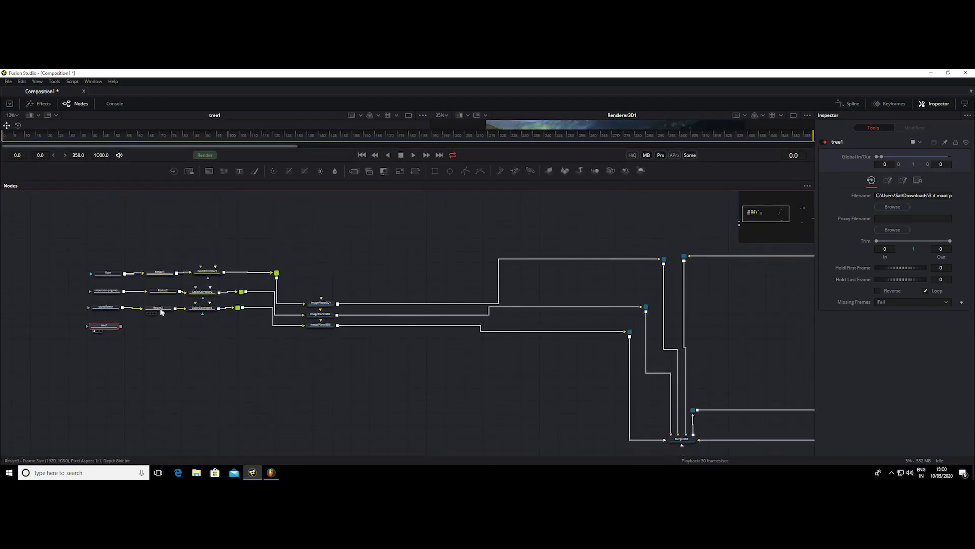
{"action": "left_click", "coordinate": [162, 311]}
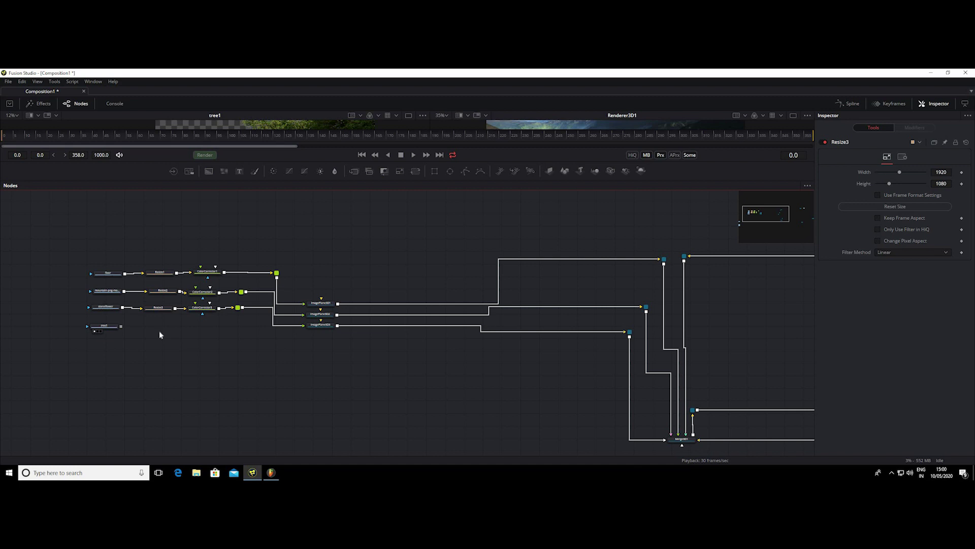
{"action": "key", "text": "ctrl+v"}
{"action": "left_click_drag", "start_coordinate": [121, 326], "coordinate": [142, 331]}
{"action": "left_click_drag", "start_coordinate": [254, 205], "coordinate": [259, 314]}
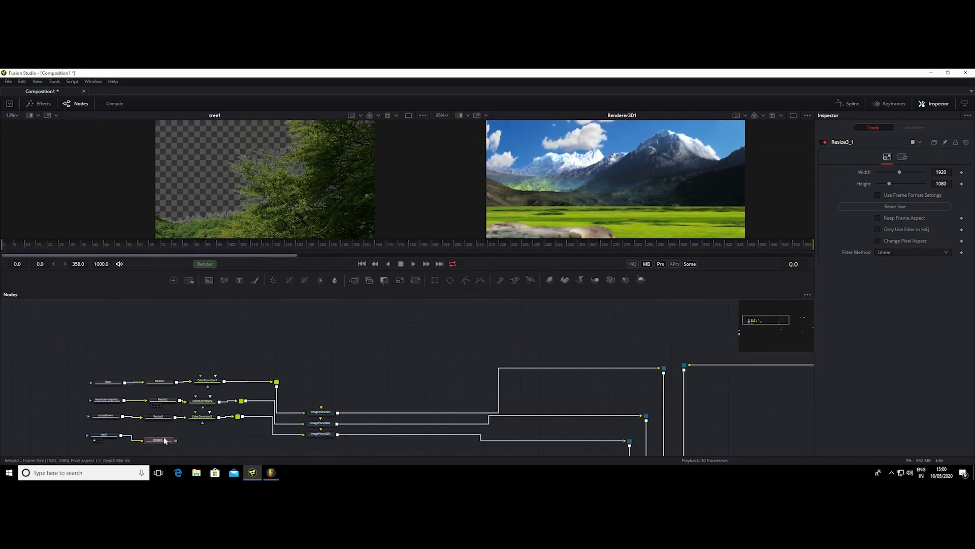
{"action": "key", "text": "1"}
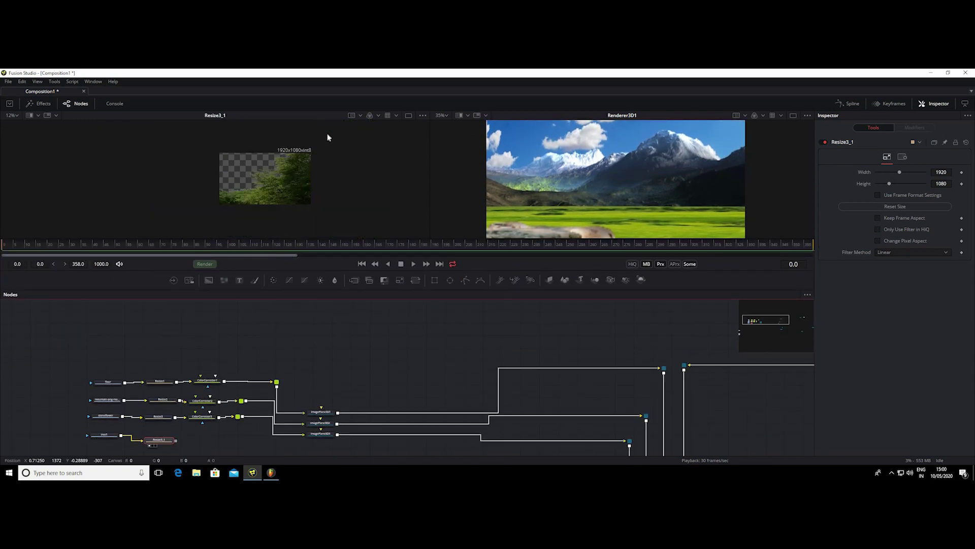
Step: Duplicate ColorCorrector3 as ColorCorrector3_1 and connect it after Resize3_1
{"action": "left_click", "coordinate": [208, 418]}
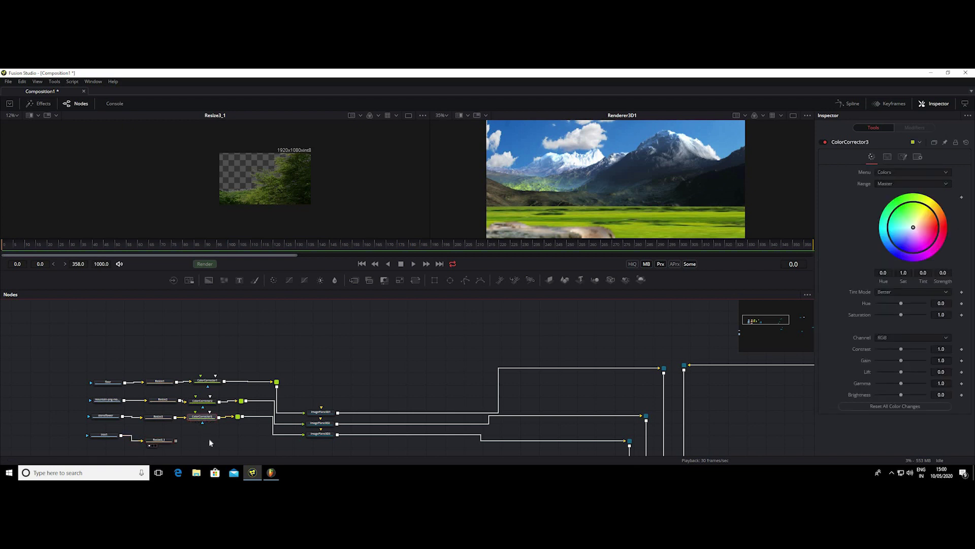
{"action": "key", "text": "ctrl+v"}
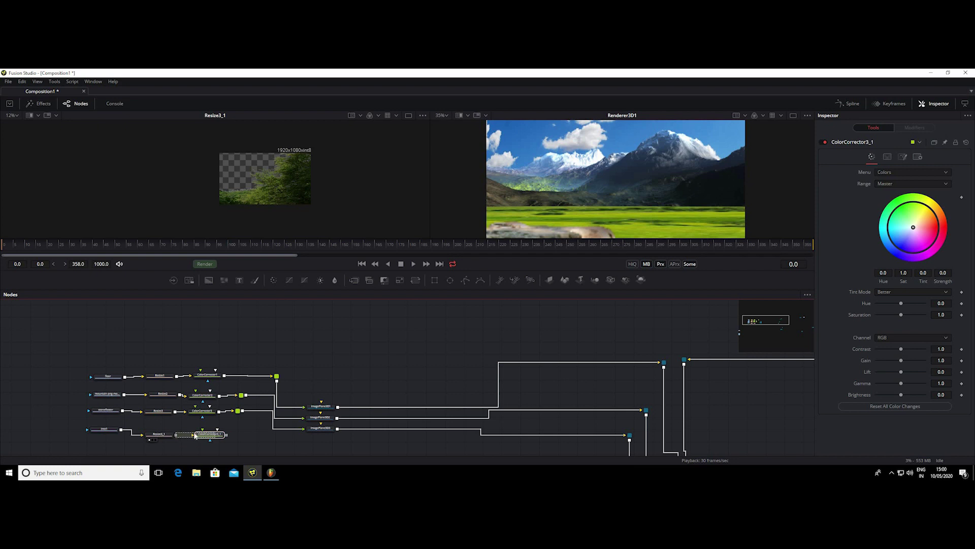
{"action": "left_click", "coordinate": [210, 436]}
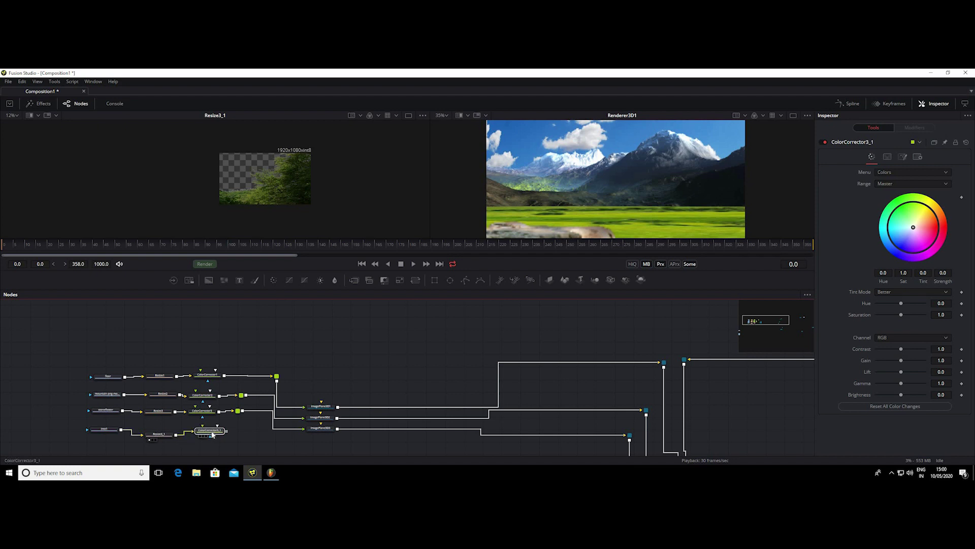
{"action": "left_click_drag", "start_coordinate": [210, 436], "coordinate": [211, 431]}
Step: Bend the ColorCorrector1 link through a pipe router and add ImagePlane3D4 after ColorCorrector3_1
{"action": "left_click", "coordinate": [243, 376], "text": "alt"}
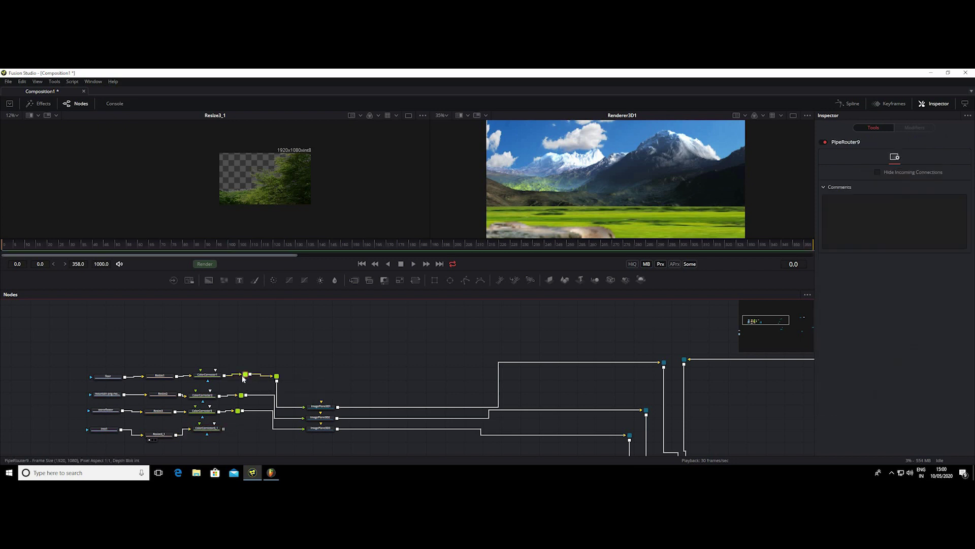
{"action": "left_click_drag", "start_coordinate": [241, 380], "coordinate": [241, 382]}
{"action": "left_click_drag", "start_coordinate": [329, 363], "coordinate": [288, 323]}
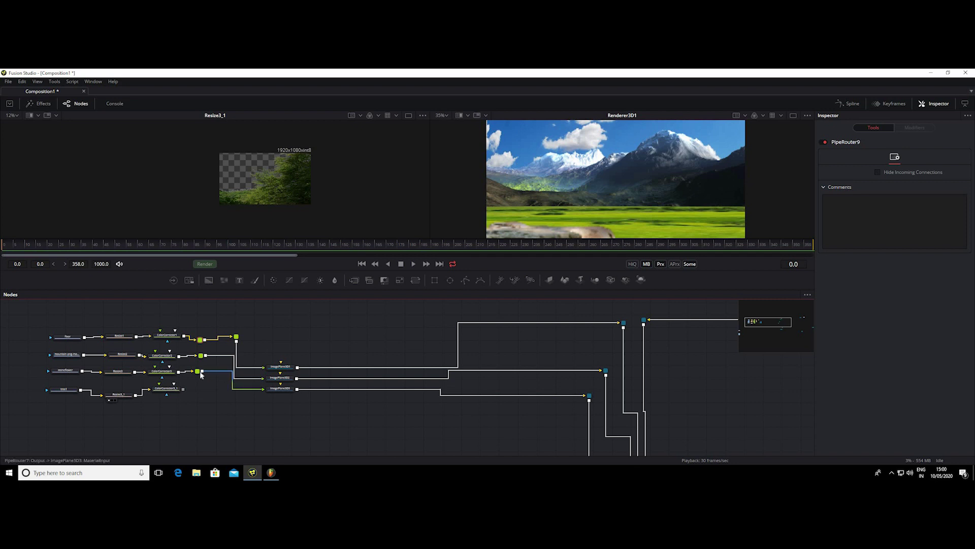
{"action": "mouse_move", "coordinate": [195, 372]}
{"action": "left_mouse_down"}
{"action": "mouse_move", "coordinate": [212, 375]}
{"action": "mouse_move", "coordinate": [199, 373]}
{"action": "left_mouse_up"}
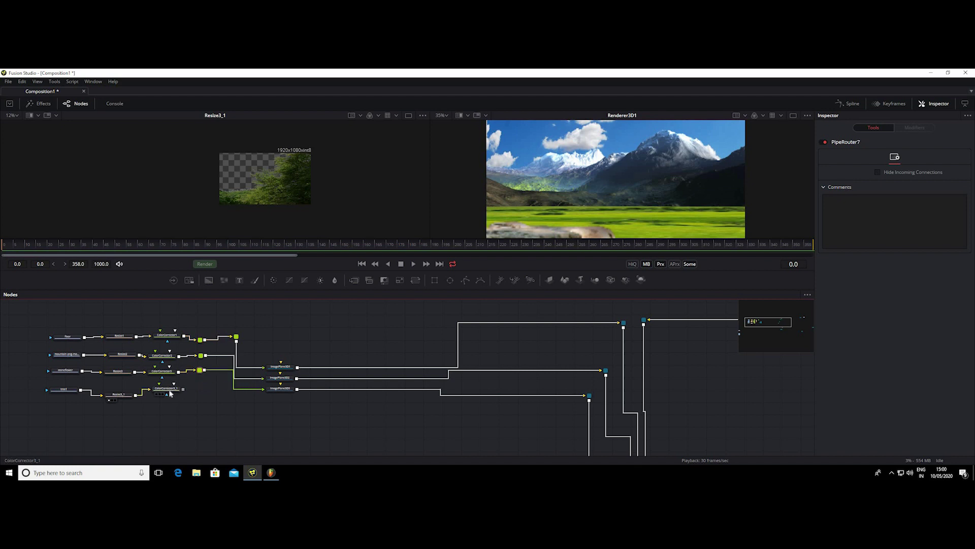
{"action": "mouse_move", "coordinate": [171, 392]}
{"action": "left_mouse_down"}
{"action": "mouse_move", "coordinate": [109, 391]}
{"action": "mouse_move", "coordinate": [160, 390]}
{"action": "left_mouse_up"}
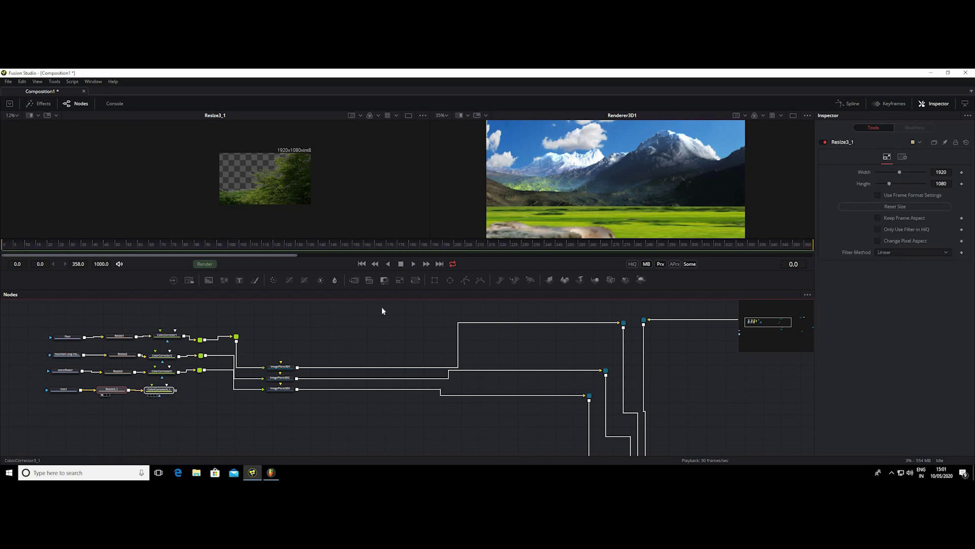
{"action": "left_click_drag", "start_coordinate": [549, 282], "coordinate": [192, 390]}
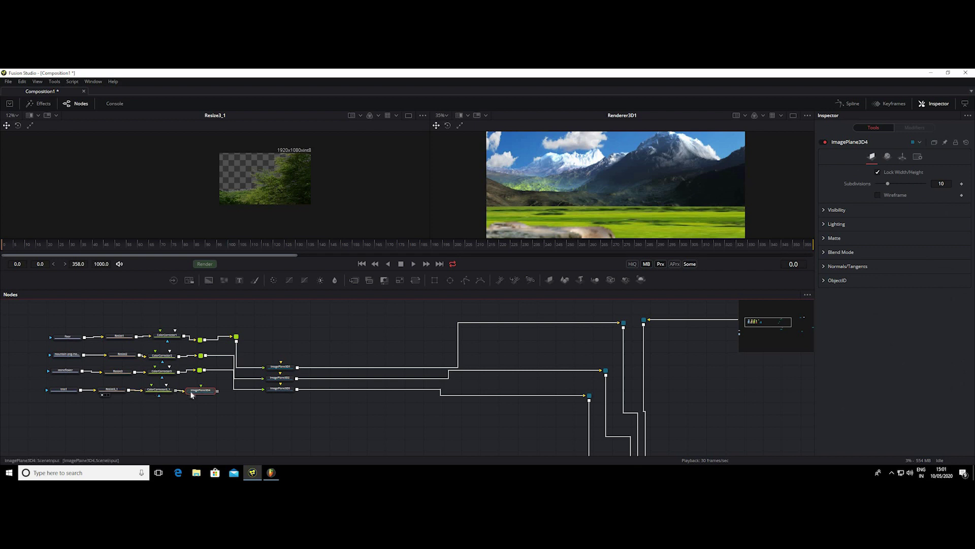
Step: Move ImagePlane3D4 below ImagePlane3D3 in the node graph
{"action": "mouse_move", "coordinate": [55, 386]}
{"action": "left_mouse_down"}
{"action": "mouse_move", "coordinate": [198, 407]}
{"action": "mouse_move", "coordinate": [165, 386]}
{"action": "left_mouse_up"}
{"action": "left_click", "coordinate": [154, 410]}
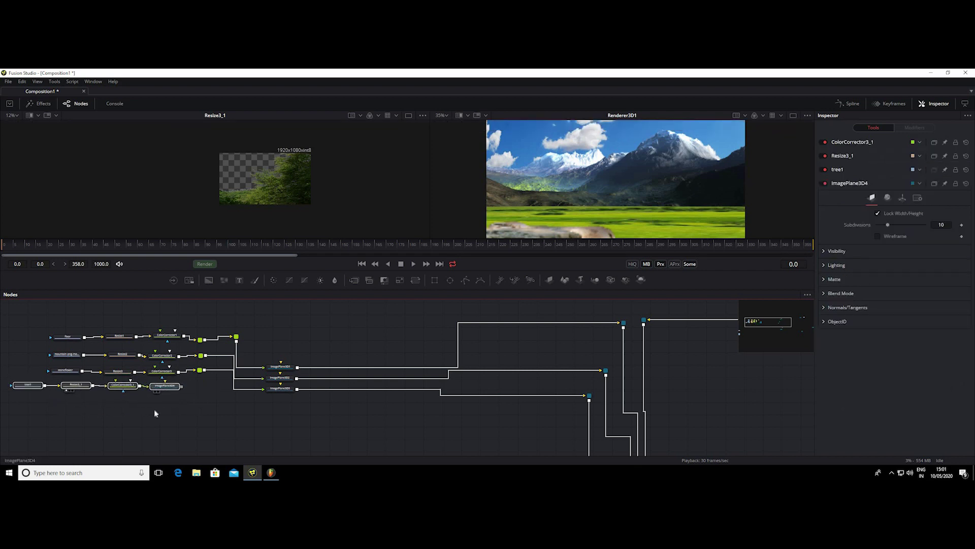
{"action": "left_click", "coordinate": [76, 385]}
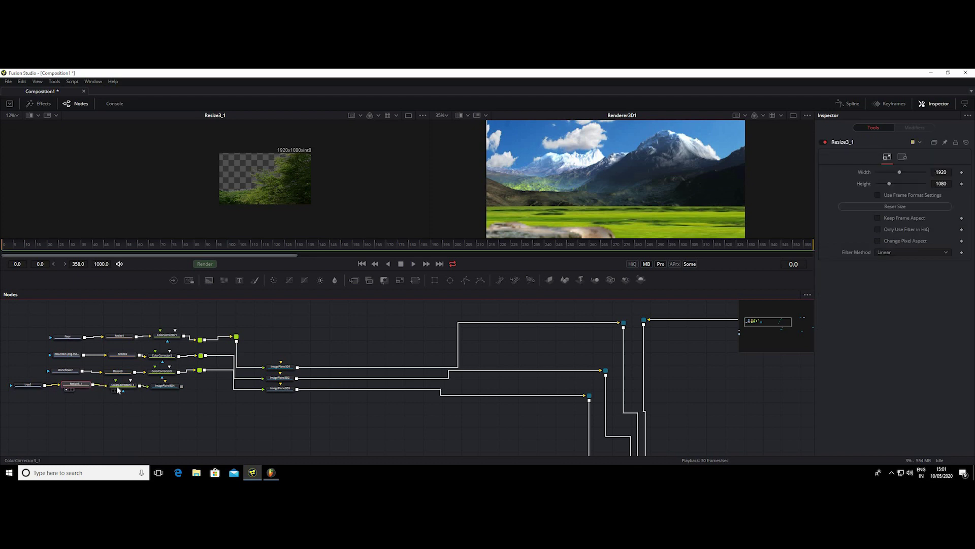
{"action": "left_click", "coordinate": [118, 387]}
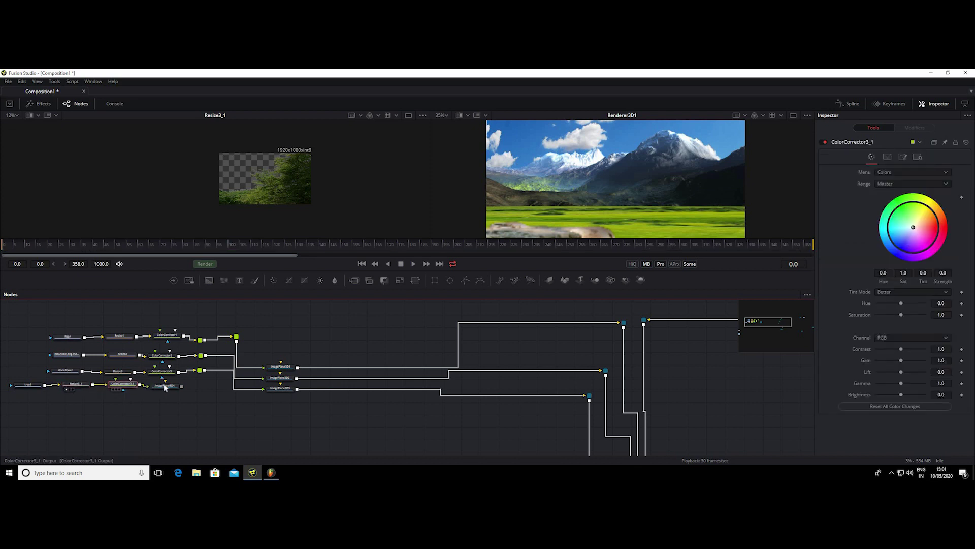
{"action": "left_click_drag", "start_coordinate": [171, 387], "coordinate": [288, 405]}
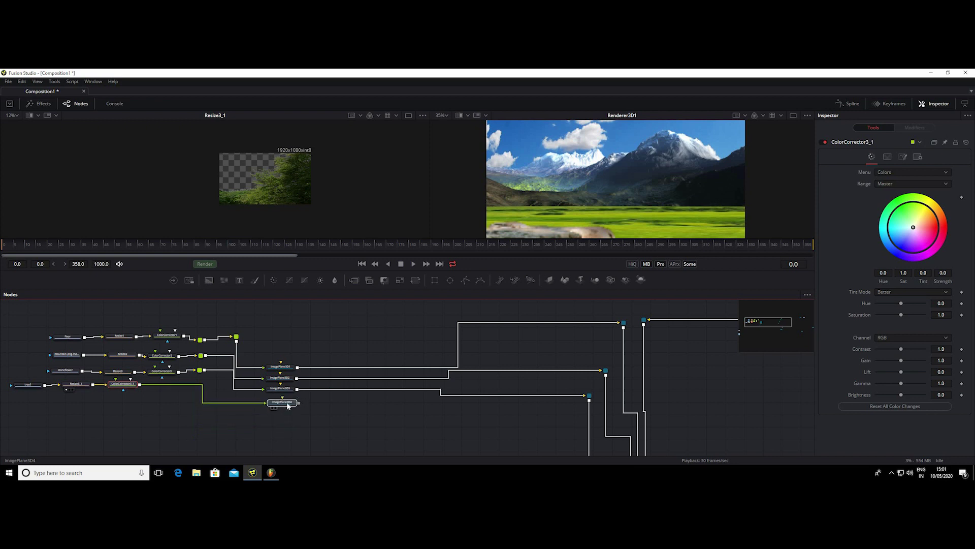
{"action": "left_click", "coordinate": [288, 405]}
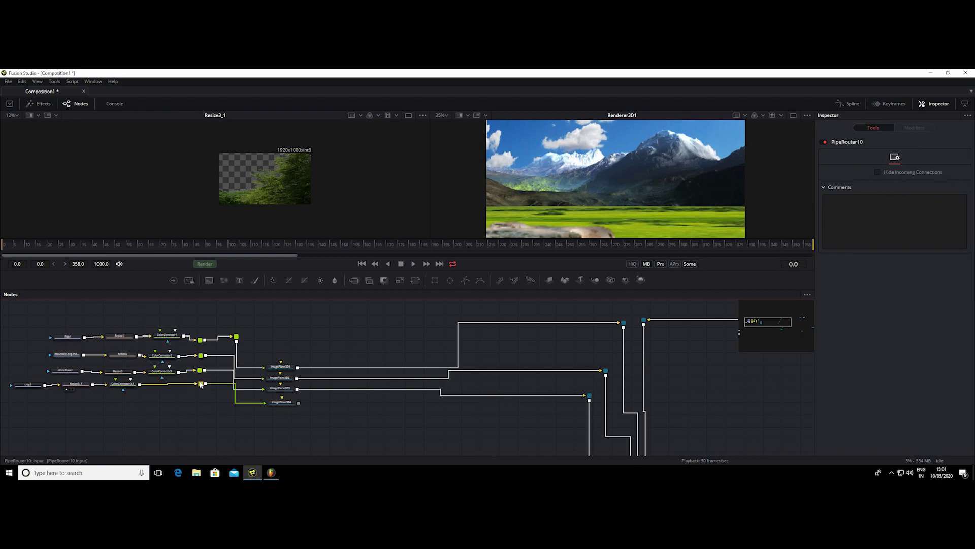
Step: Add a pipe router on the link into ImagePlane3D4 and nudge the node slightly left
{"action": "left_click", "coordinate": [194, 386], "text": "alt"}
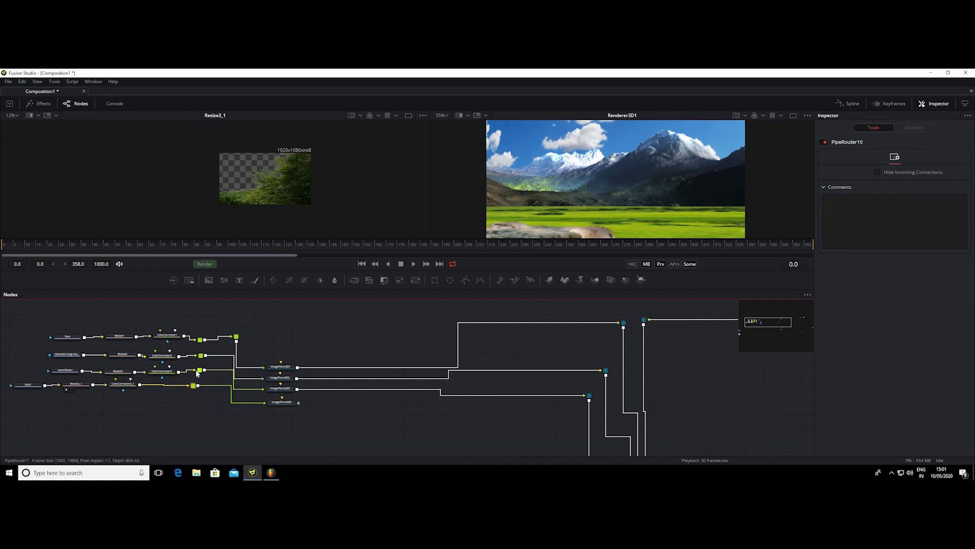
{"action": "left_click", "coordinate": [197, 371]}
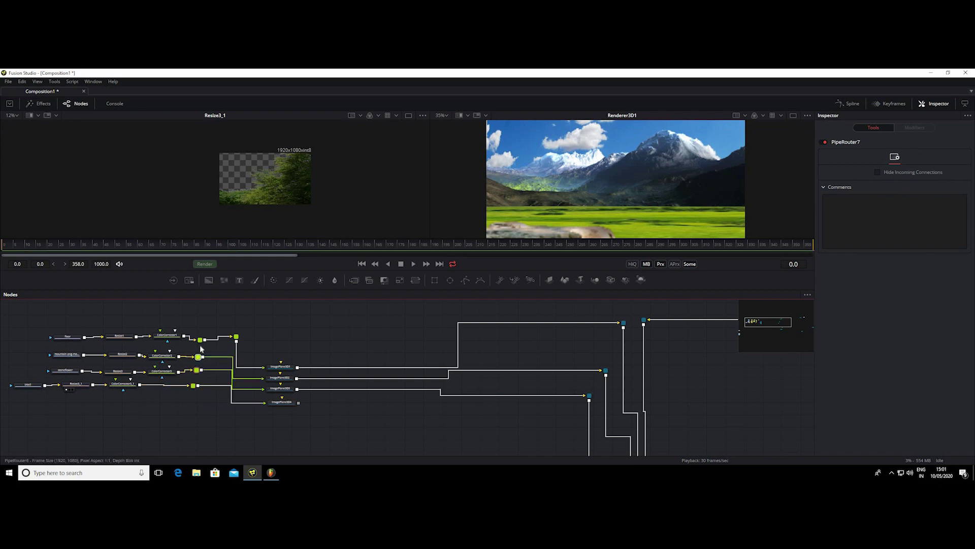
{"action": "left_click", "coordinate": [198, 340]}
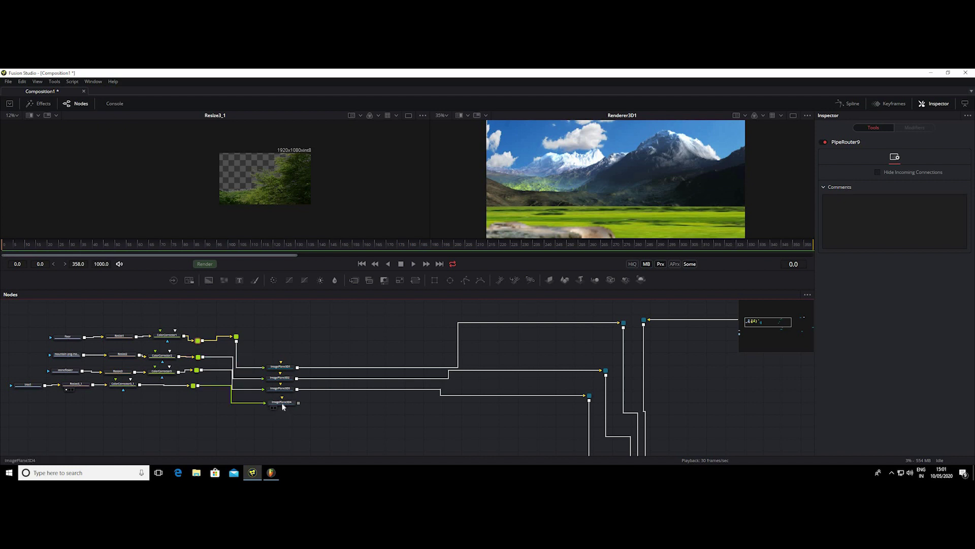
{"action": "left_click_drag", "start_coordinate": [282, 404], "coordinate": [278, 403]}
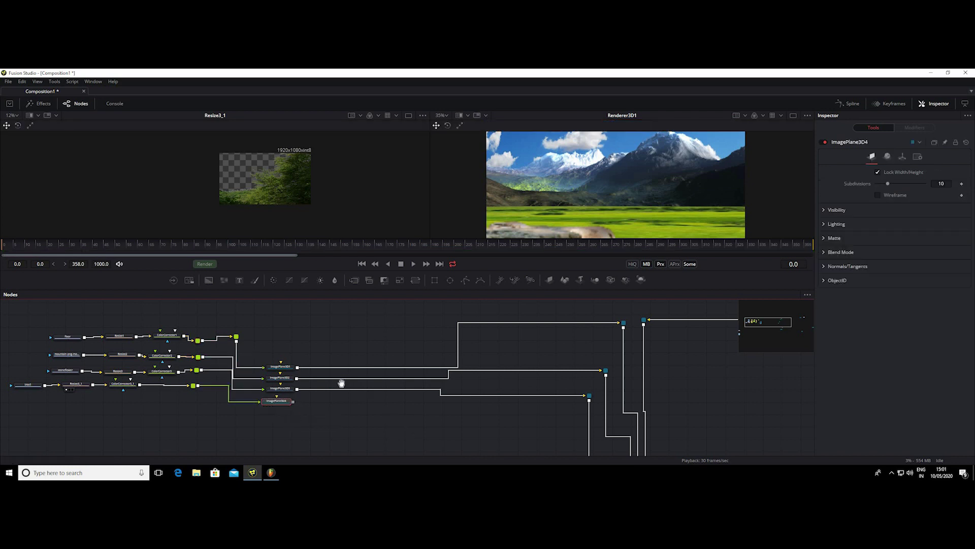
{"action": "scroll", "coordinate": [302, 365], "scroll_direction": "down", "scroll_amount": 5}
{"action": "left_click_drag", "start_coordinate": [328, 372], "coordinate": [309, 367]}
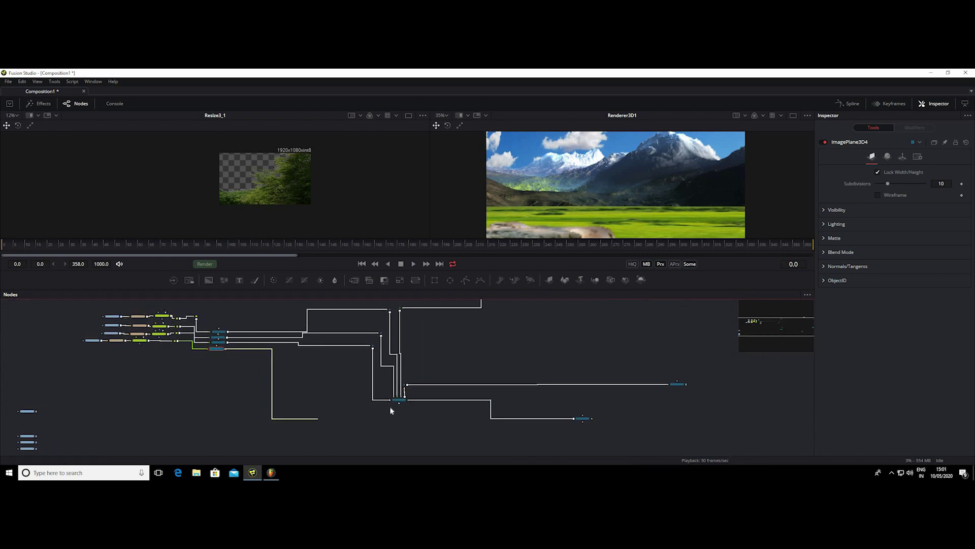
Step: Connect ImagePlane3D4 into Merge3D1 through a pipe router, PipeRouter11
{"action": "left_click_drag", "start_coordinate": [227, 348], "coordinate": [395, 401]}
{"action": "left_click", "coordinate": [306, 357]}
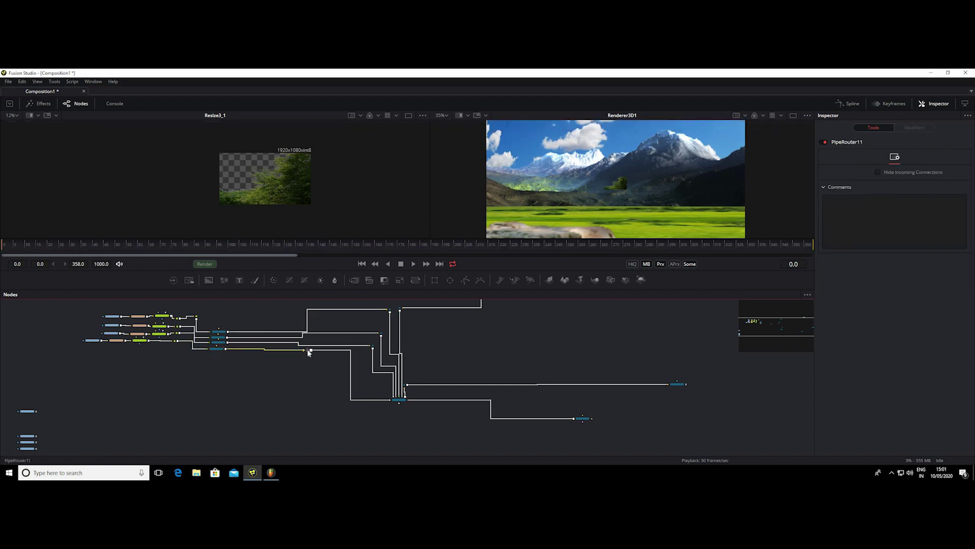
{"action": "left_click", "coordinate": [315, 354], "text": "alt"}
{"action": "left_click_drag", "start_coordinate": [315, 353], "coordinate": [341, 362]}
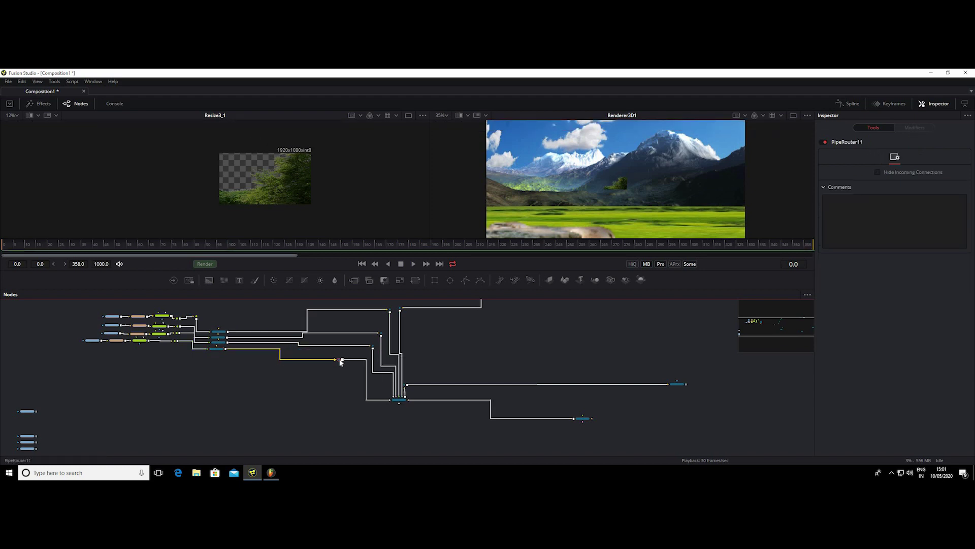
{"action": "scroll", "coordinate": [432, 345], "scroll_direction": "up", "scroll_amount": 1}
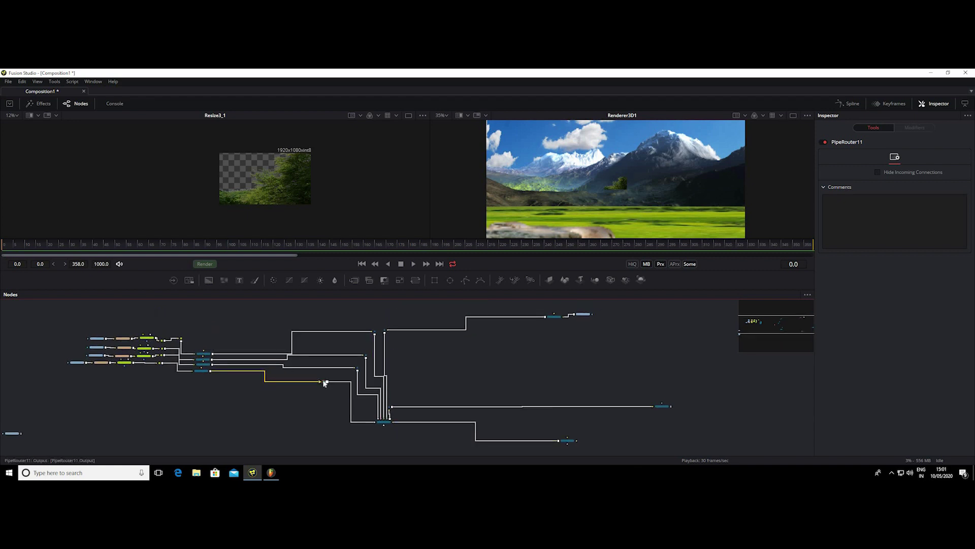
{"action": "left_click_drag", "start_coordinate": [323, 383], "coordinate": [318, 383]}
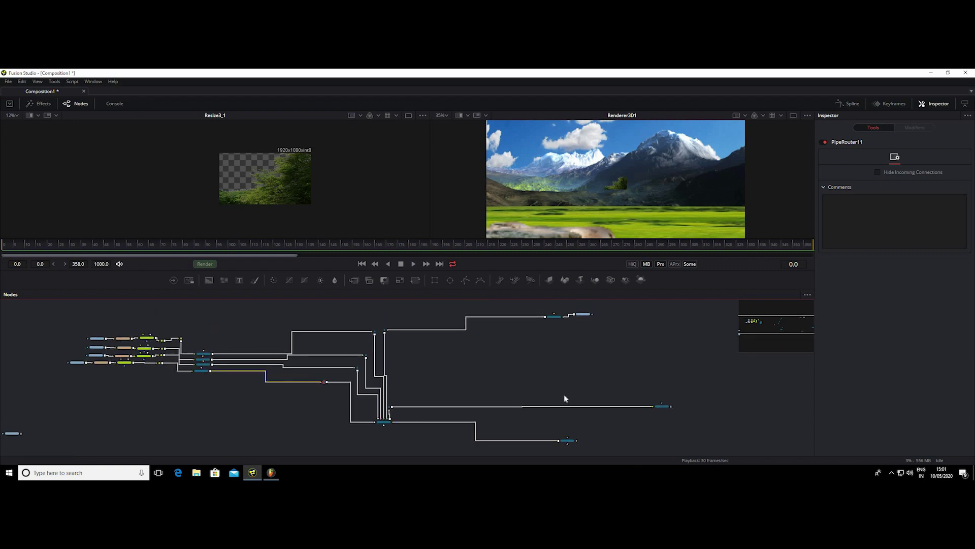
{"action": "scroll", "coordinate": [359, 403], "scroll_direction": "up", "scroll_amount": 5}
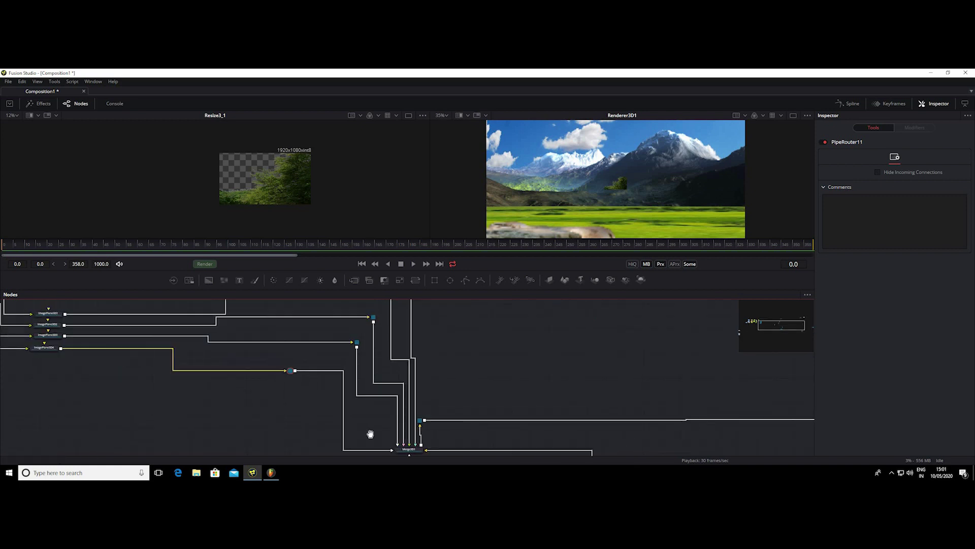
Step: Show Merge3D1's 3D scene in the left viewer and enlarge the viewers
{"action": "left_click_drag", "start_coordinate": [378, 417], "coordinate": [195, 353]}
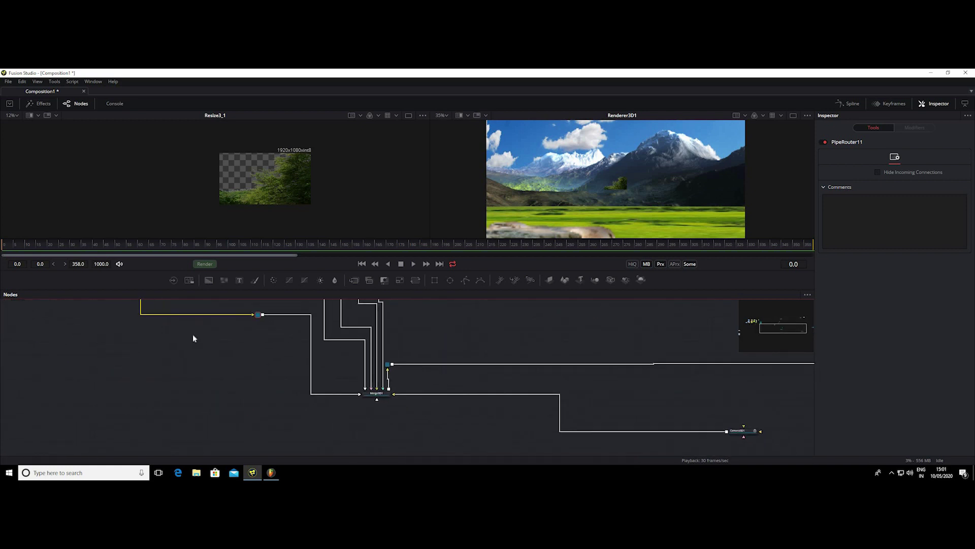
{"action": "left_click", "coordinate": [361, 390]}
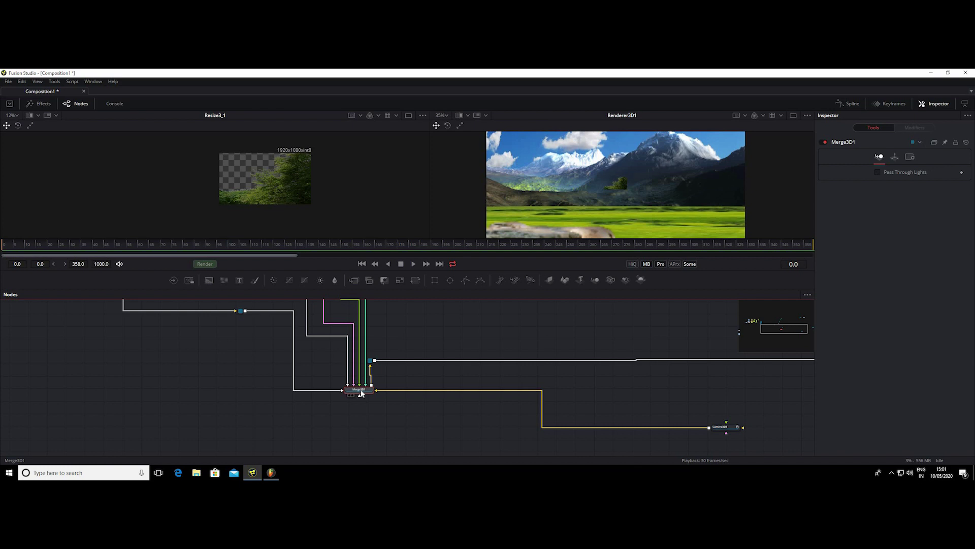
{"action": "left_click_drag", "start_coordinate": [361, 392], "coordinate": [312, 202]}
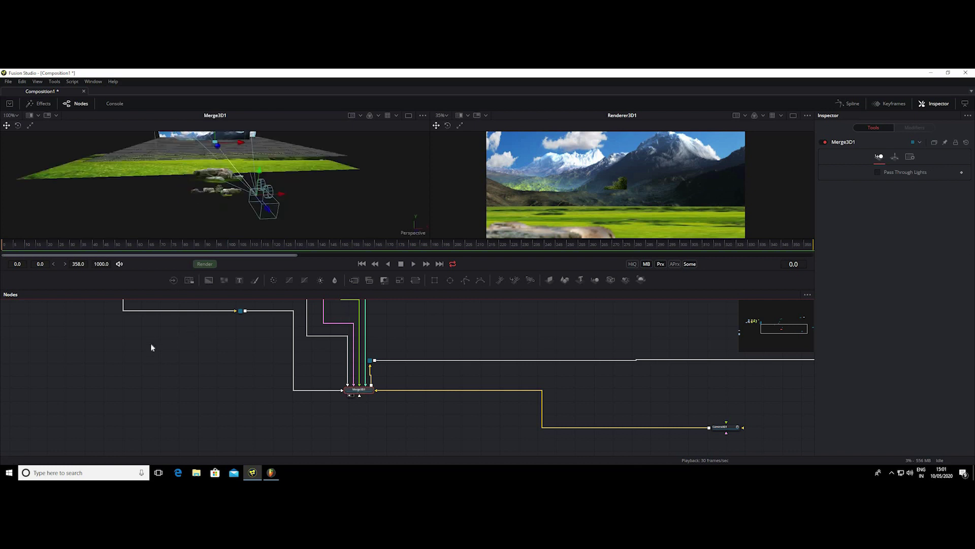
{"action": "mouse_move", "coordinate": [203, 402]}
{"action": "left_mouse_down"}
{"action": "mouse_move", "coordinate": [242, 343]}
{"action": "mouse_move", "coordinate": [139, 324]}
{"action": "left_mouse_up"}
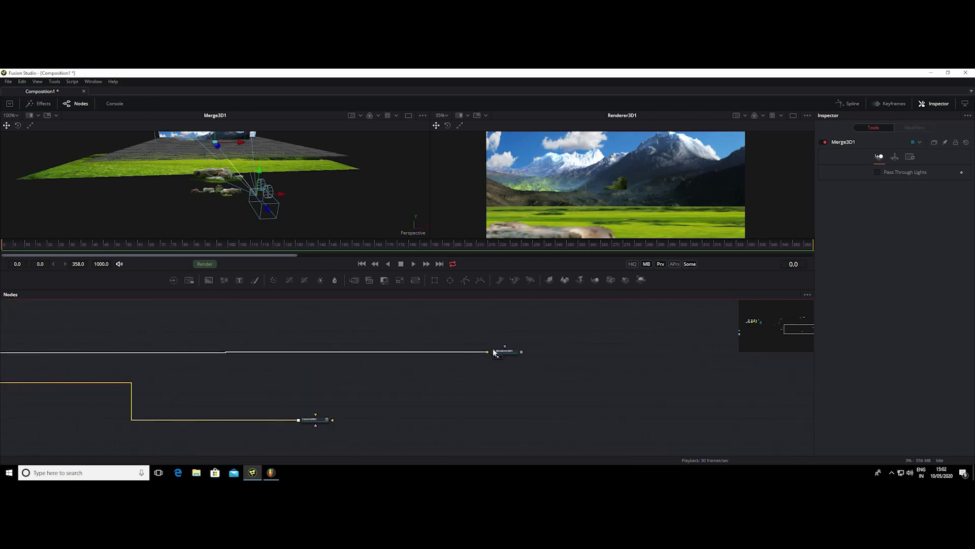
{"action": "scroll", "coordinate": [593, 182], "scroll_direction": "down", "scroll_amount": 1}
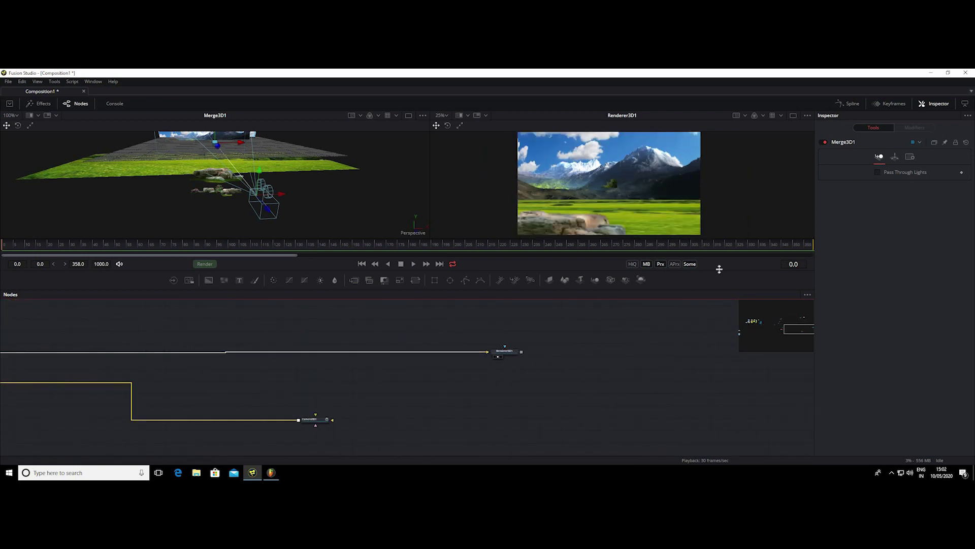
{"action": "left_click_drag", "start_coordinate": [508, 289], "coordinate": [508, 328]}
{"action": "left_click_drag", "start_coordinate": [228, 381], "coordinate": [670, 426]}
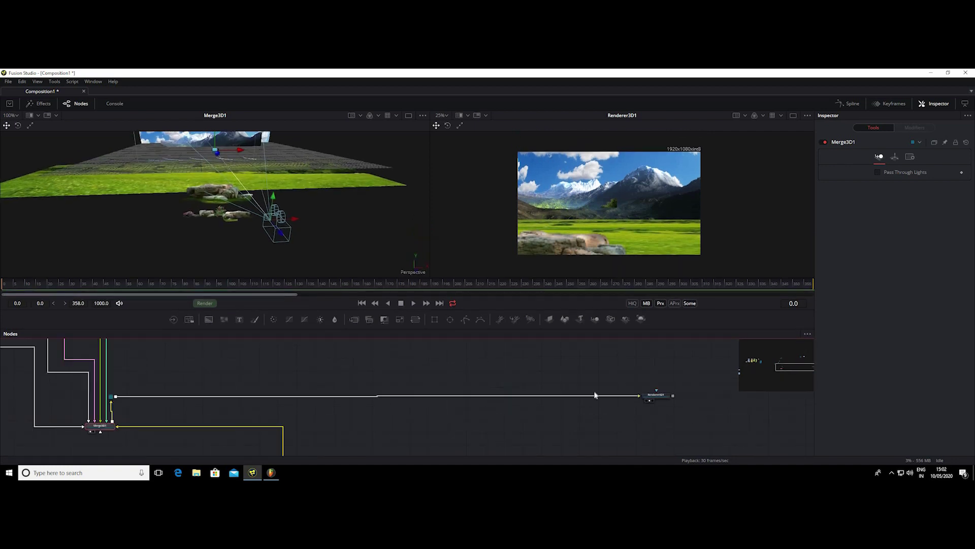
{"action": "left_click", "coordinate": [158, 378]}
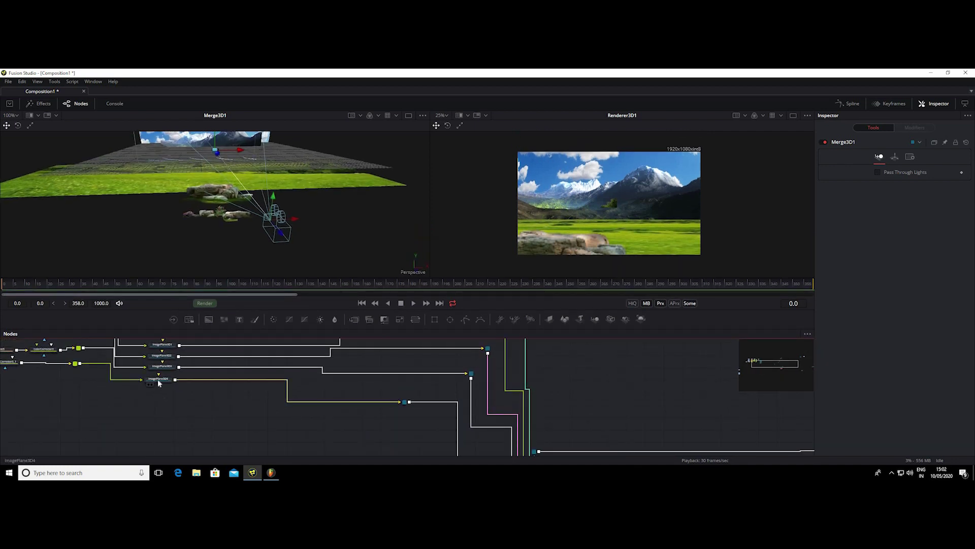
Step: Set the tree image plane's Scale to 10 and shift it right in the 3D scene
{"action": "left_click_drag", "start_coordinate": [591, 327], "coordinate": [589, 454]}
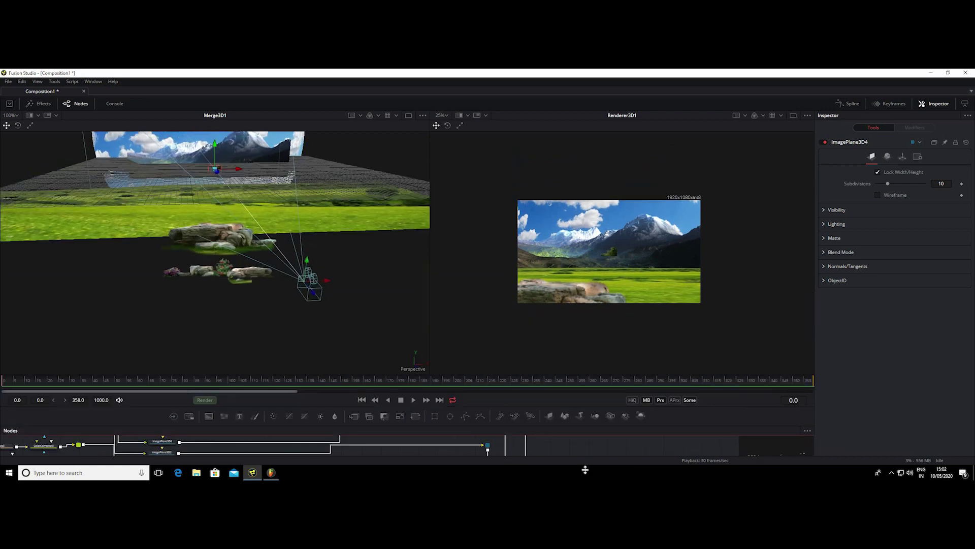
{"action": "left_click_drag", "start_coordinate": [324, 255], "coordinate": [321, 206]}
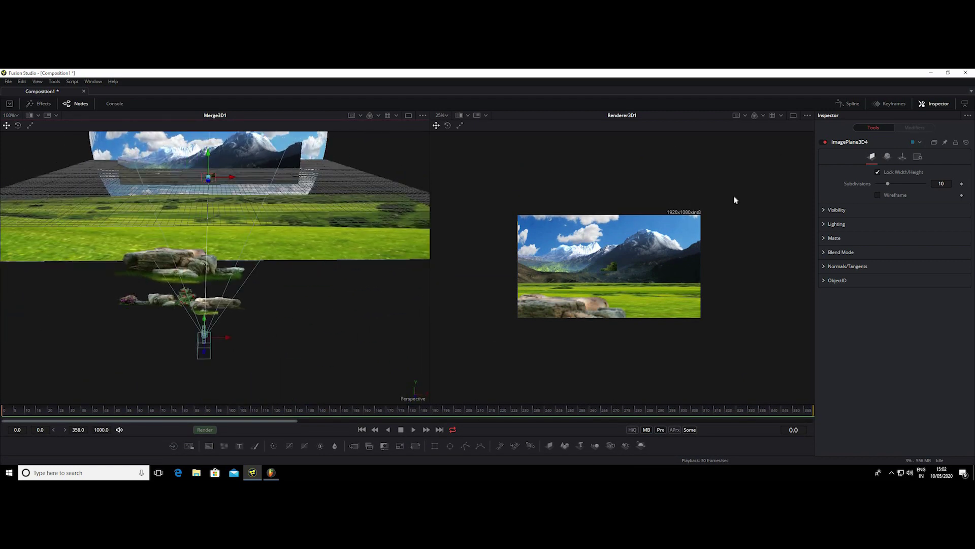
{"action": "left_click", "coordinate": [902, 156]}
{"action": "left_click_drag", "start_coordinate": [883, 316], "coordinate": [880, 316]}
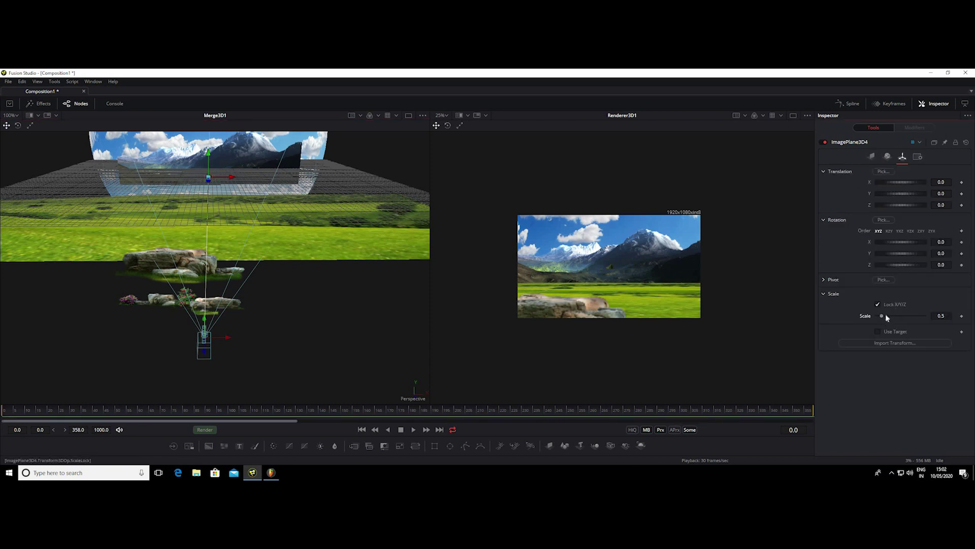
{"action": "left_click_drag", "start_coordinate": [902, 317], "coordinate": [940, 319]}
{"action": "type", "text": "10"}
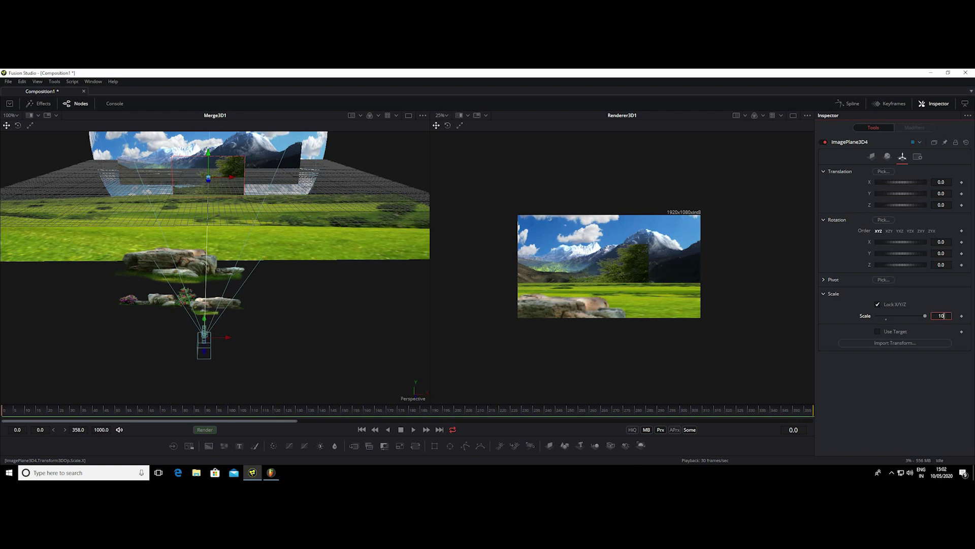
{"action": "key", "text": "Return"}
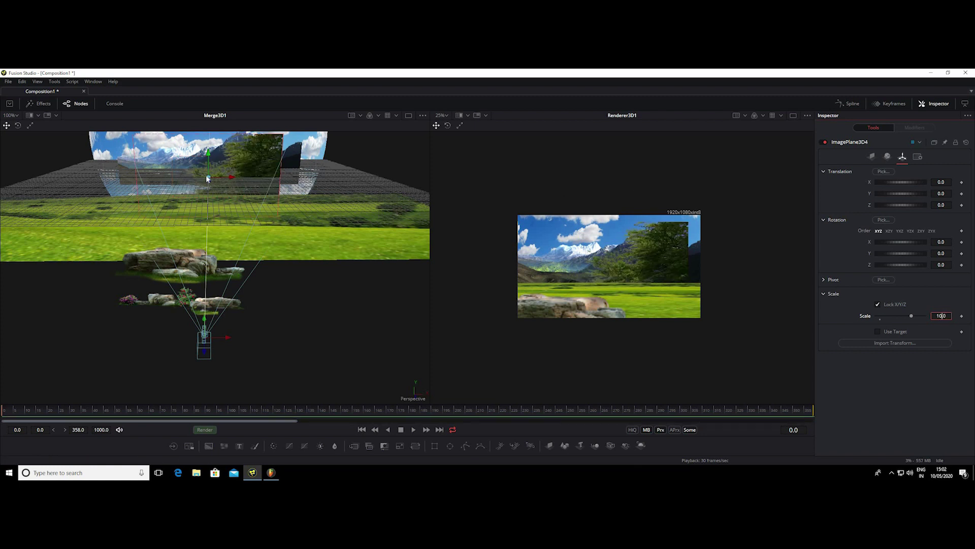
{"action": "mouse_move", "coordinate": [208, 181]}
{"action": "left_mouse_down"}
{"action": "mouse_move", "coordinate": [217, 203]}
{"action": "mouse_move", "coordinate": [219, 185]}
{"action": "left_mouse_up"}
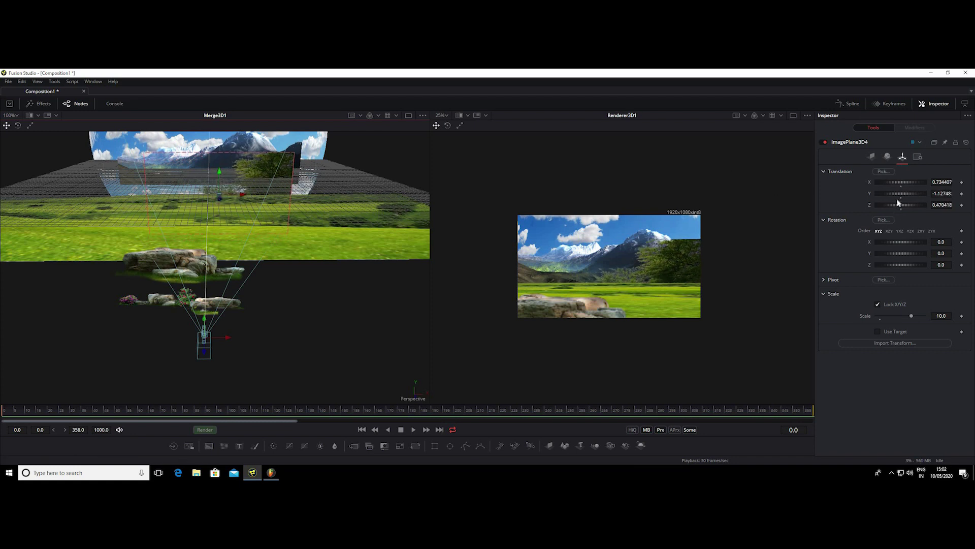
Step: Pull the tree plane toward the camera to Z 13.95 and orbit to check placement
{"action": "mouse_move", "coordinate": [901, 205]}
{"action": "left_mouse_down"}
{"action": "mouse_move", "coordinate": [939, 205]}
{"action": "mouse_move", "coordinate": [894, 198]}
{"action": "mouse_move", "coordinate": [891, 187]}
{"action": "mouse_move", "coordinate": [930, 195]}
{"action": "mouse_move", "coordinate": [915, 183]}
{"action": "mouse_move", "coordinate": [922, 188]}
{"action": "left_mouse_up"}
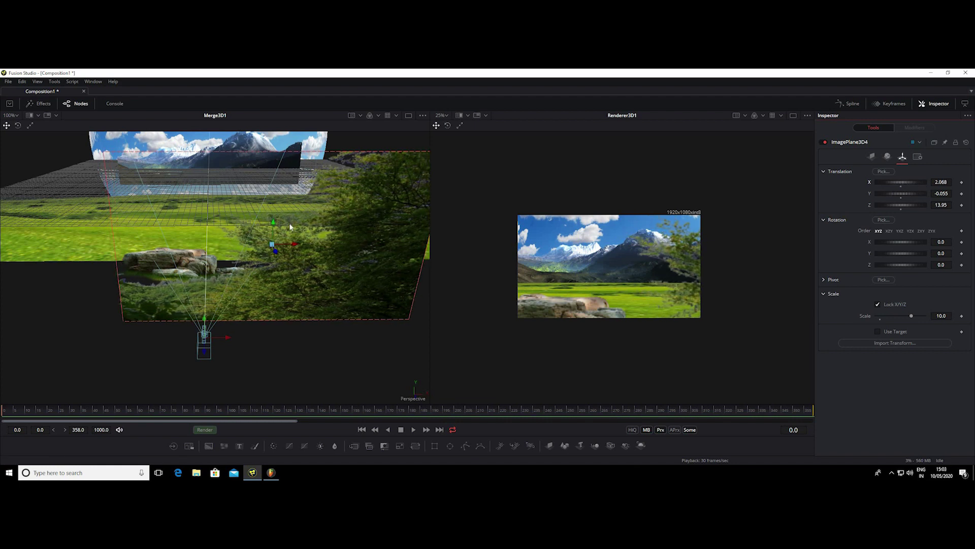
{"action": "mouse_move", "coordinate": [318, 227]}
{"action": "left_mouse_down"}
{"action": "mouse_move", "coordinate": [267, 221]}
{"action": "mouse_move", "coordinate": [294, 226]}
{"action": "left_mouse_up"}
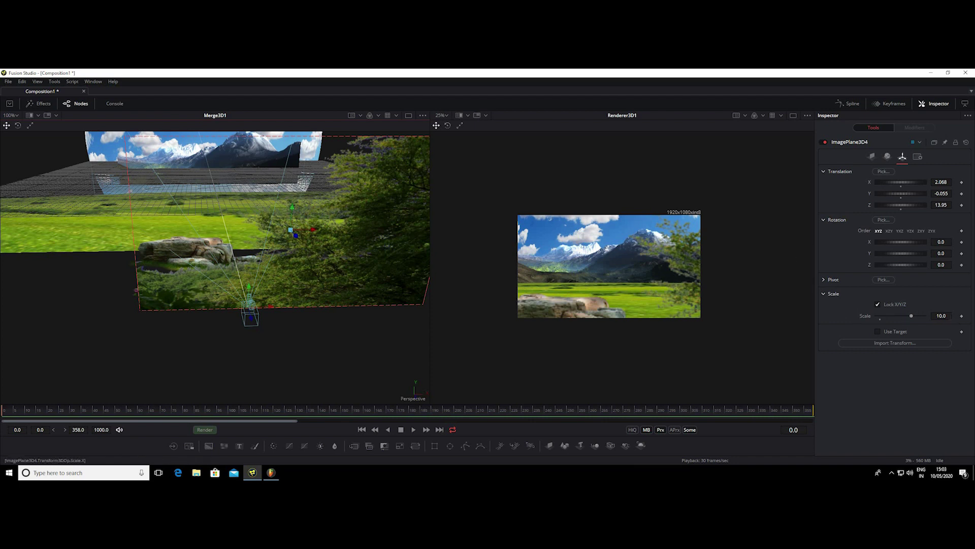
Step: Raise the tree plane's scale to 12 and shift it further right
{"action": "left_click", "coordinate": [942, 316]}
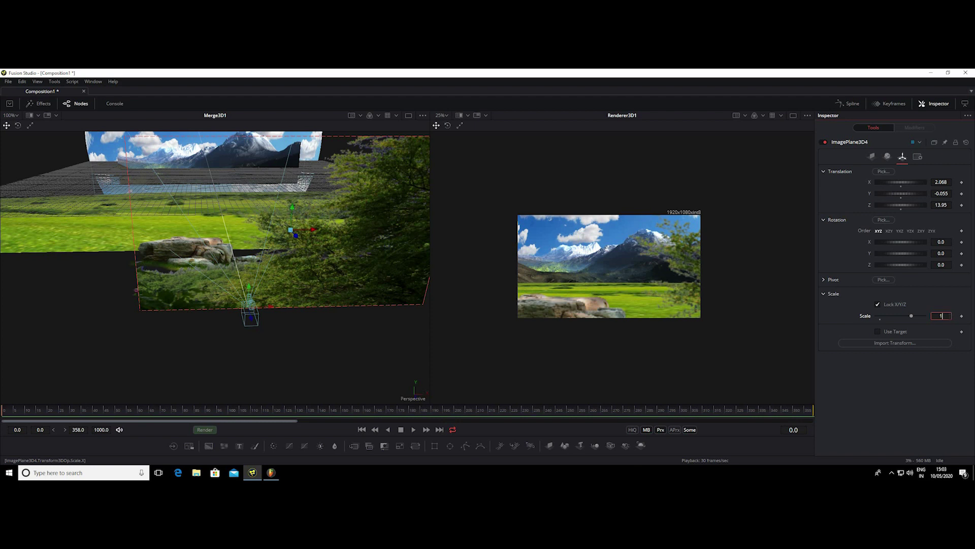
{"action": "type", "text": "20"}
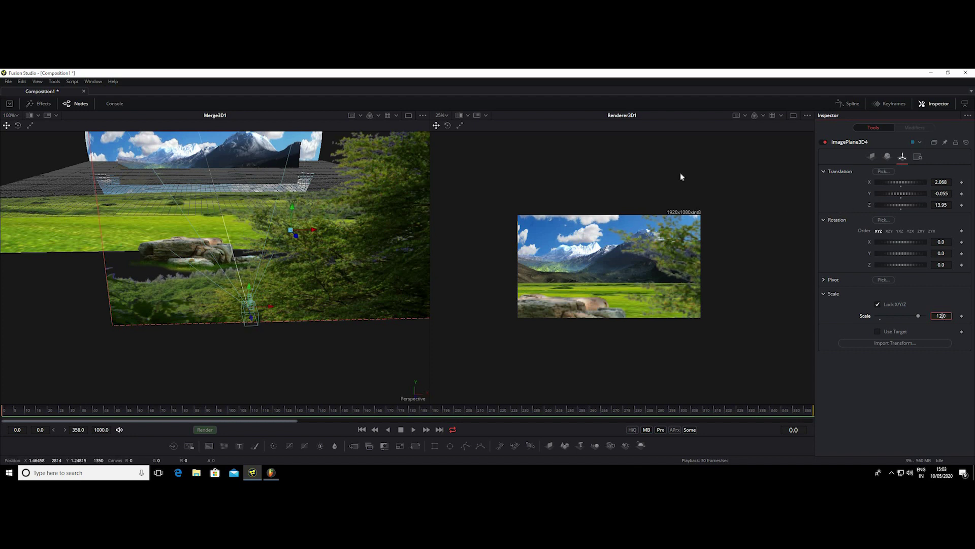
{"action": "left_click_drag", "start_coordinate": [904, 183], "coordinate": [906, 186]}
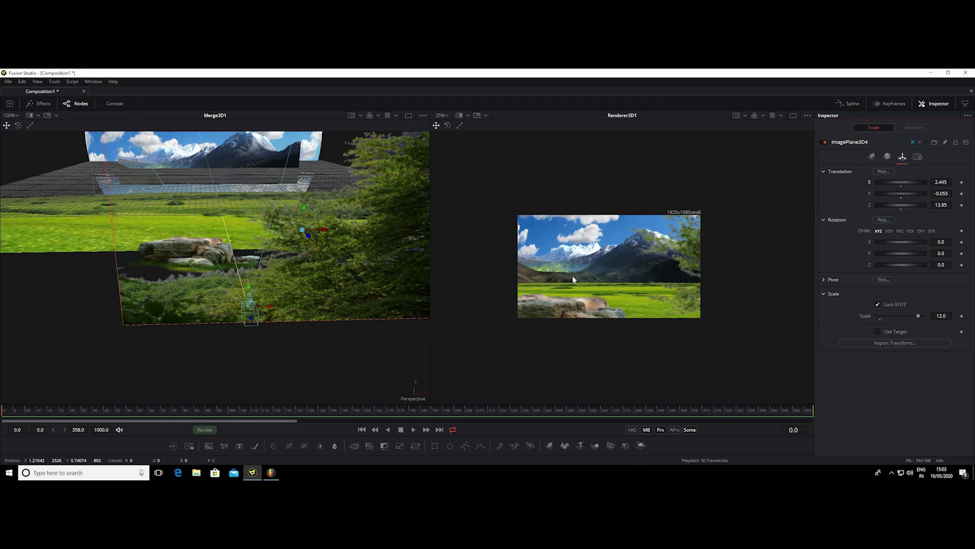
{"action": "scroll", "coordinate": [581, 273], "scroll_direction": "up", "scroll_amount": 2}
{"action": "scroll", "coordinate": [677, 253], "scroll_direction": "up", "scroll_amount": 2}
{"action": "left_click_drag", "start_coordinate": [677, 253], "coordinate": [689, 185]}
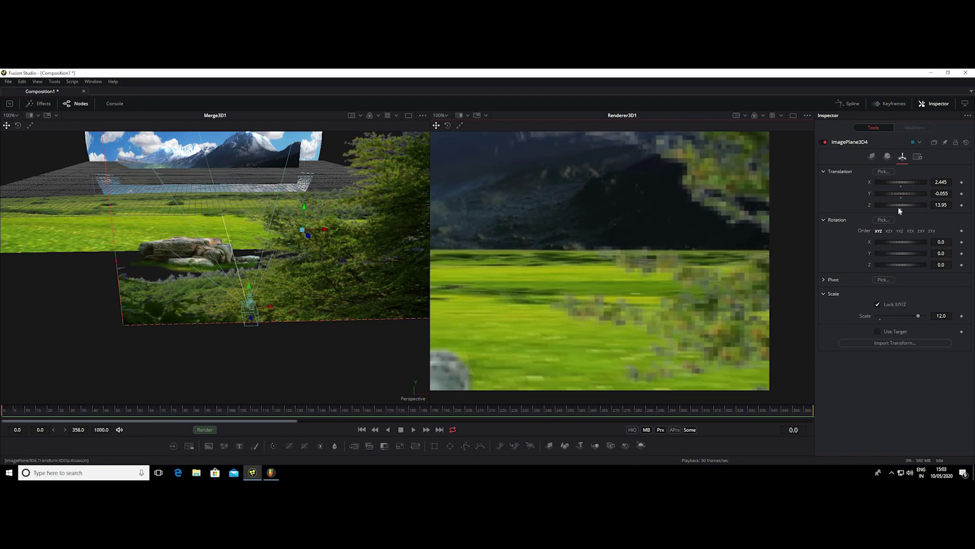
Step: Fine-tune the tree plane's translation to X 2.358, Y -0.142, Z 14.09
{"action": "left_click_drag", "start_coordinate": [898, 203], "coordinate": [902, 206]}
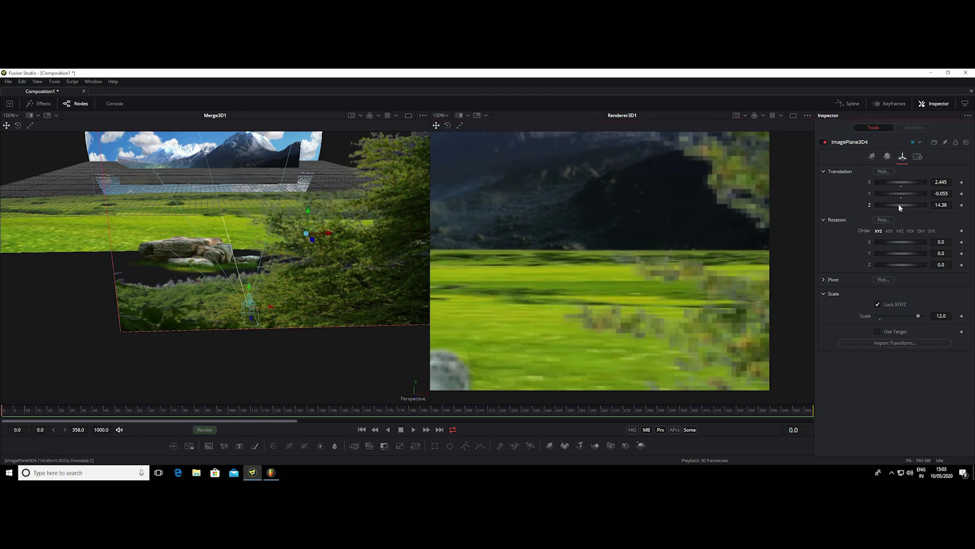
{"action": "scroll", "coordinate": [708, 261], "scroll_direction": "down", "scroll_amount": 2}
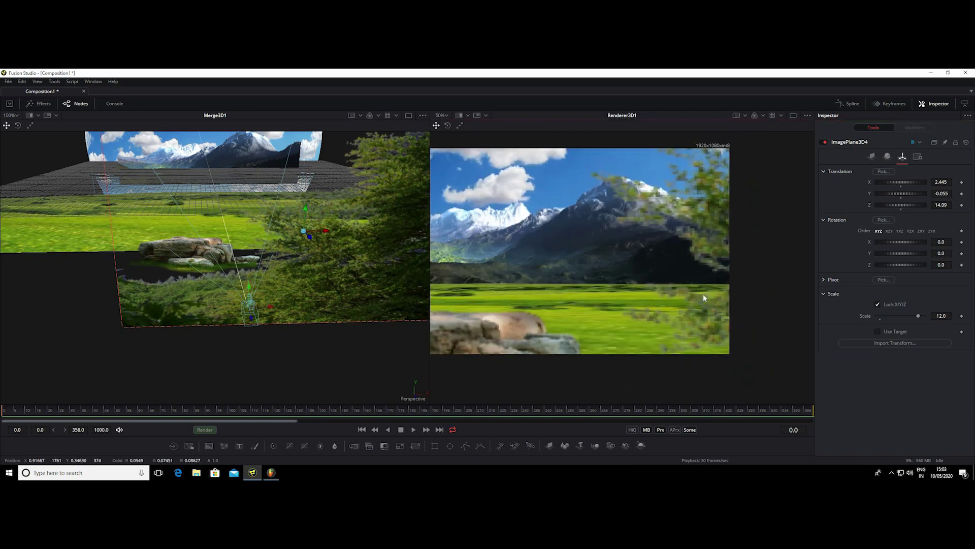
{"action": "left_click_drag", "start_coordinate": [902, 193], "coordinate": [901, 198]}
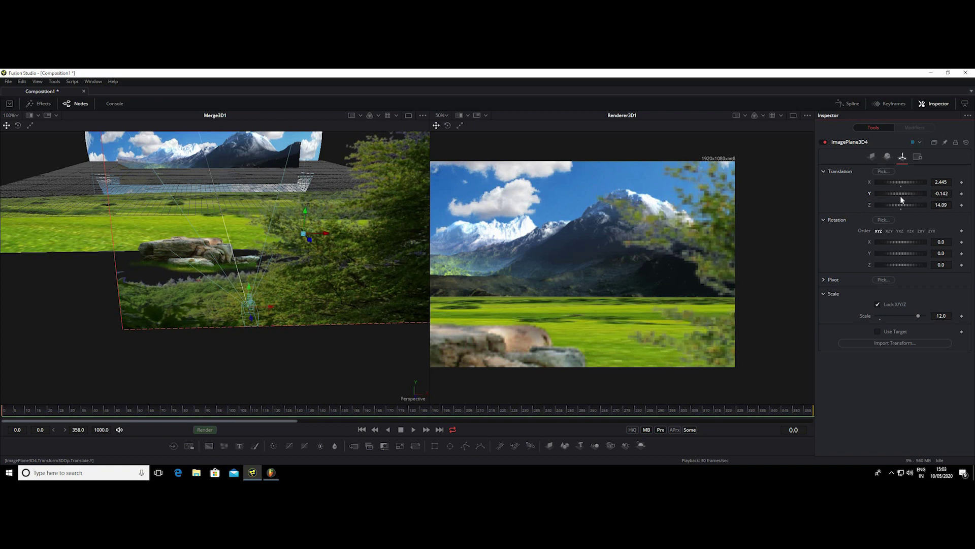
{"action": "scroll", "coordinate": [552, 234], "scroll_direction": "down", "scroll_amount": 3}
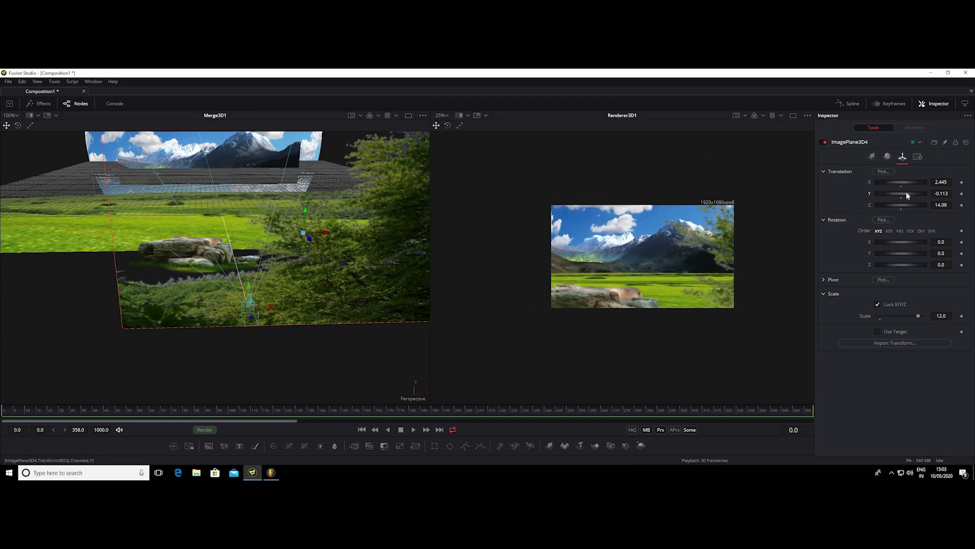
{"action": "left_click_drag", "start_coordinate": [907, 195], "coordinate": [908, 184]}
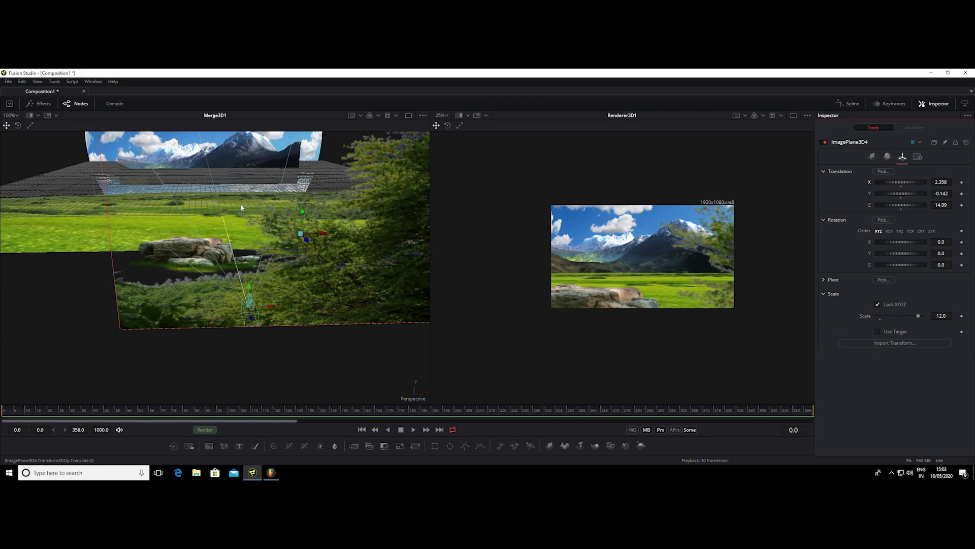
{"action": "left_click_drag", "start_coordinate": [289, 237], "coordinate": [204, 199]}
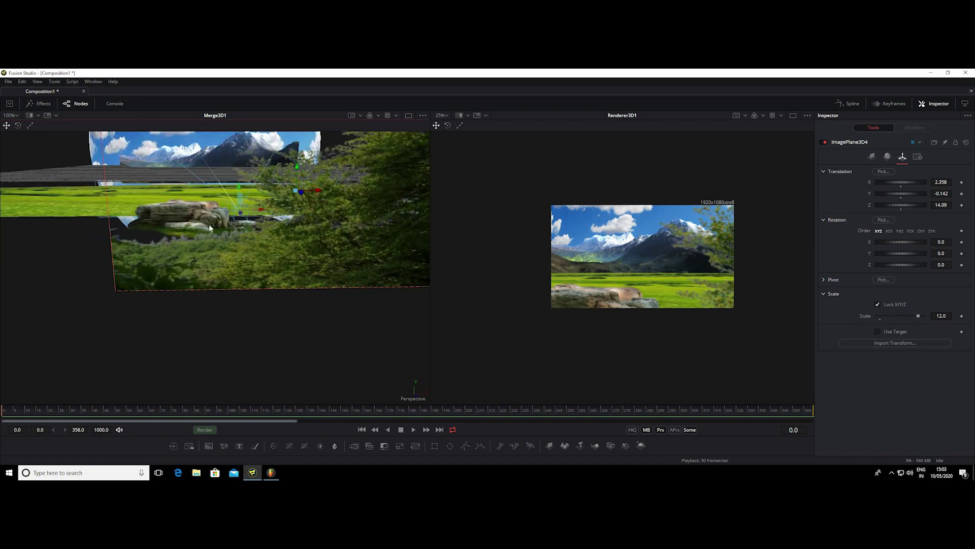
Step: Orbit and zoom out the Merge3D1 perspective view, then show the node graph below
{"action": "left_click_drag", "start_coordinate": [209, 227], "coordinate": [224, 299]}
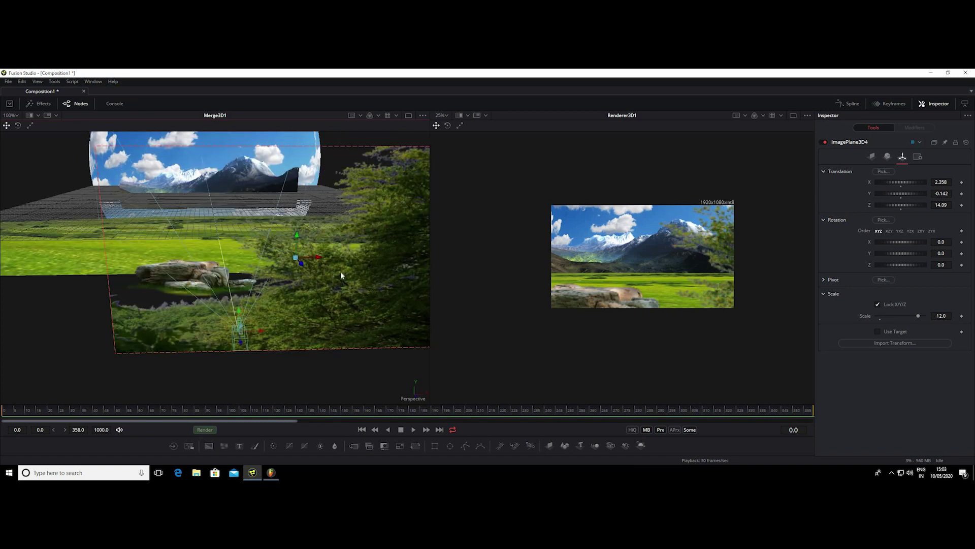
{"action": "scroll", "coordinate": [304, 258], "scroll_direction": "down", "scroll_amount": 3}
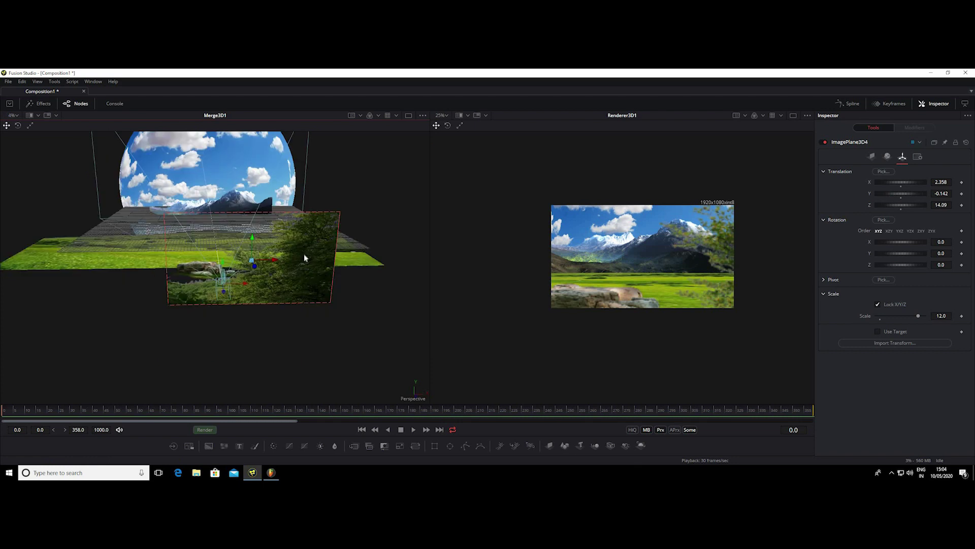
{"action": "mouse_move", "coordinate": [294, 265]}
{"action": "left_mouse_down"}
{"action": "mouse_move", "coordinate": [155, 262]}
{"action": "mouse_move", "coordinate": [319, 250]}
{"action": "left_mouse_up"}
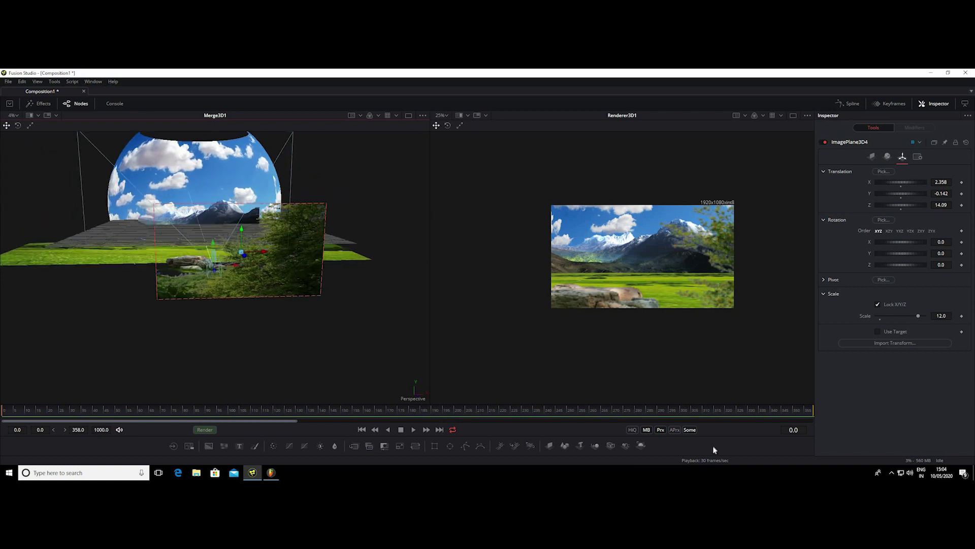
{"action": "left_click_drag", "start_coordinate": [595, 341], "coordinate": [622, 230]}
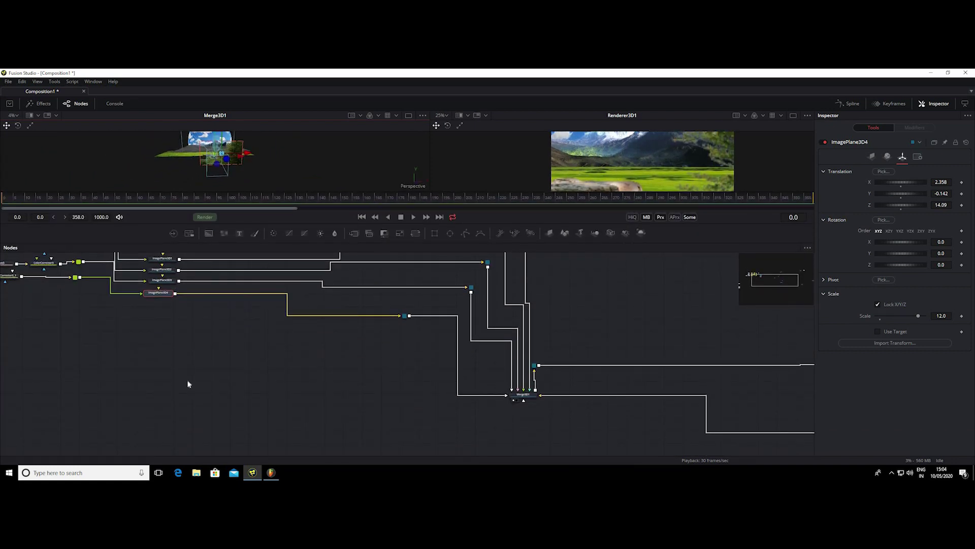
Step: Move the STONE.png loader beneath the tree1 chain and show its rock image in the left viewer
{"action": "left_click_drag", "start_coordinate": [132, 357], "coordinate": [250, 374]}
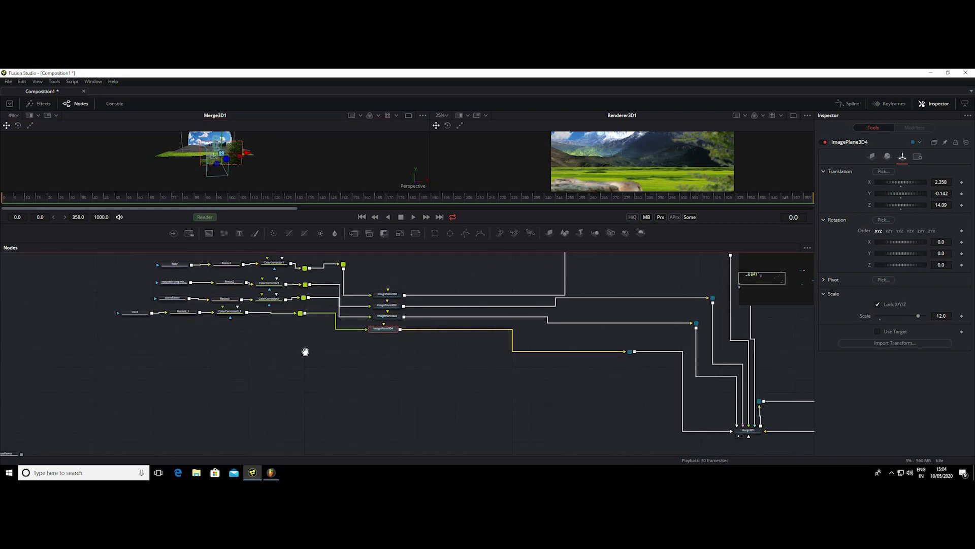
{"action": "left_click_drag", "start_coordinate": [306, 352], "coordinate": [548, 322]}
{"action": "left_click_drag", "start_coordinate": [313, 352], "coordinate": [589, 345]}
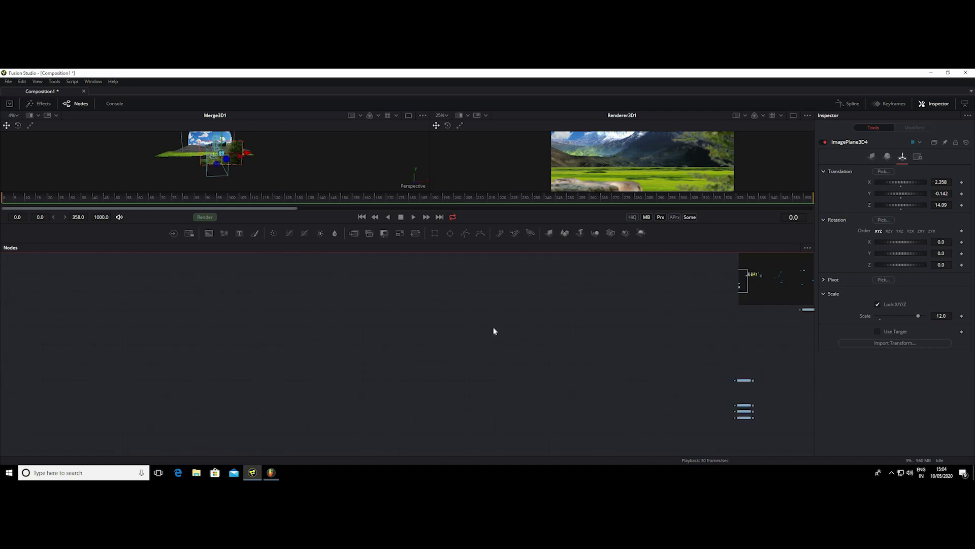
{"action": "left_click_drag", "start_coordinate": [191, 327], "coordinate": [227, 301]}
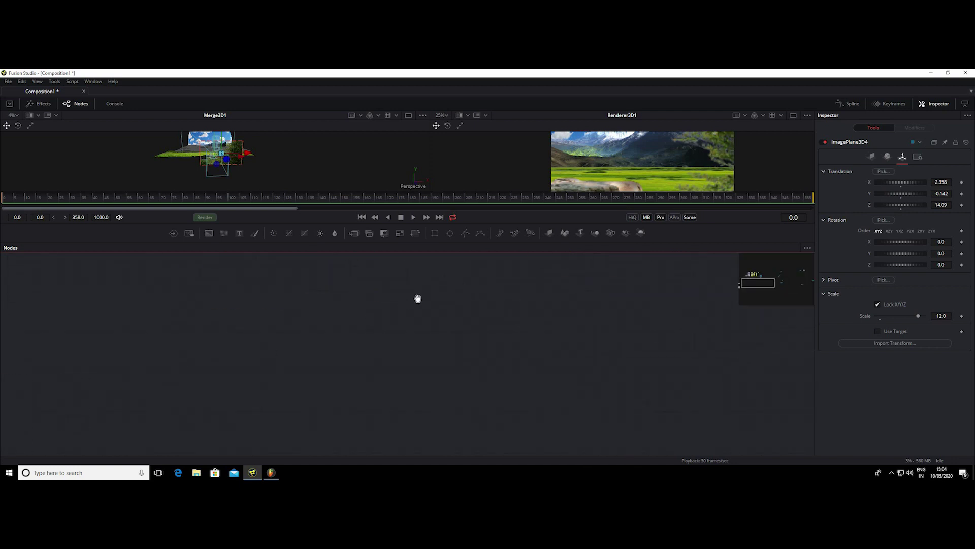
{"action": "left_click_drag", "start_coordinate": [208, 382], "coordinate": [556, 267]}
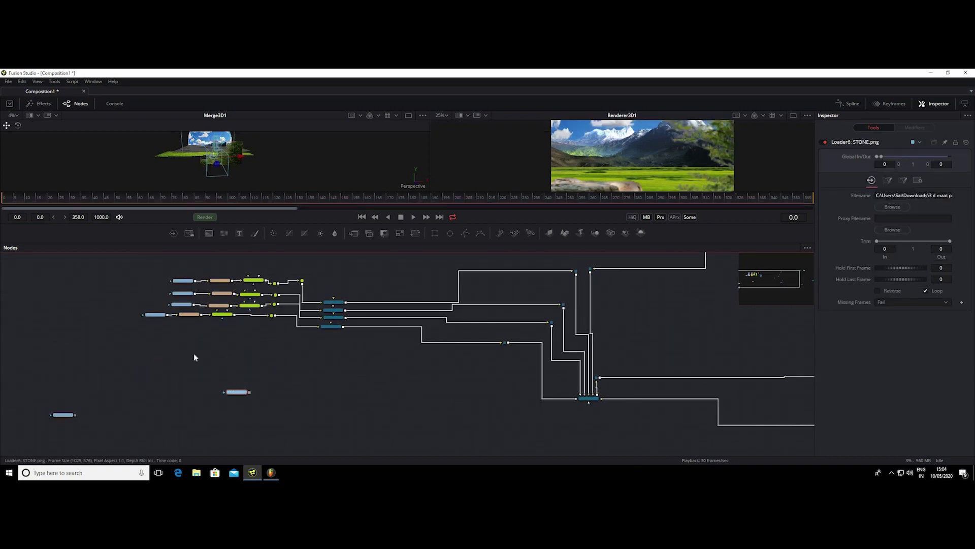
{"action": "left_click_drag", "start_coordinate": [243, 391], "coordinate": [155, 335]}
{"action": "left_click_drag", "start_coordinate": [262, 420], "coordinate": [263, 424]}
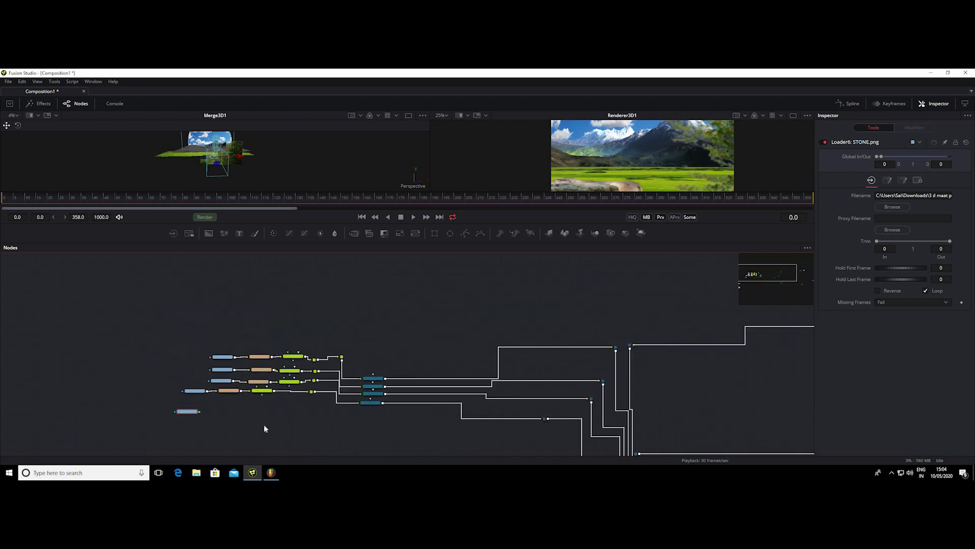
{"action": "key", "text": "1"}
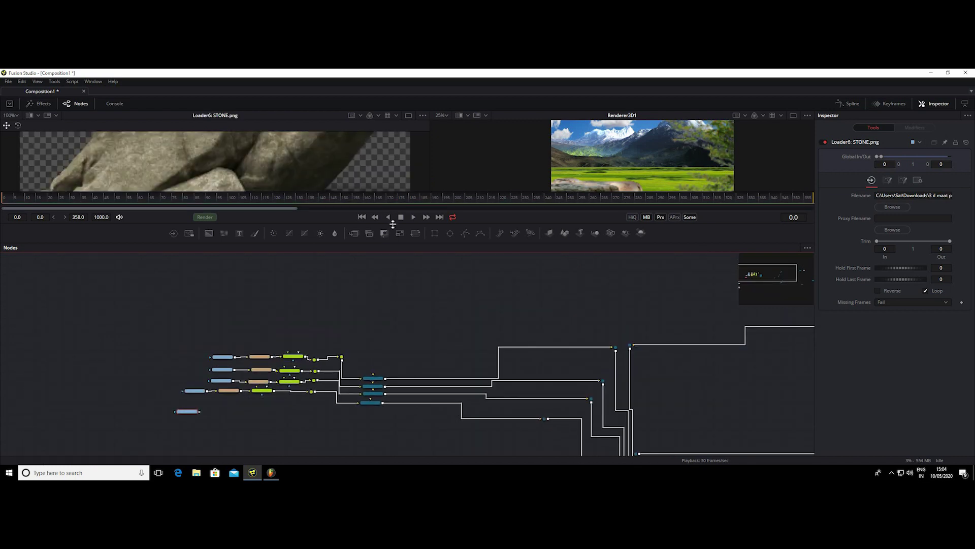
{"action": "left_click_drag", "start_coordinate": [393, 304], "coordinate": [454, 421]}
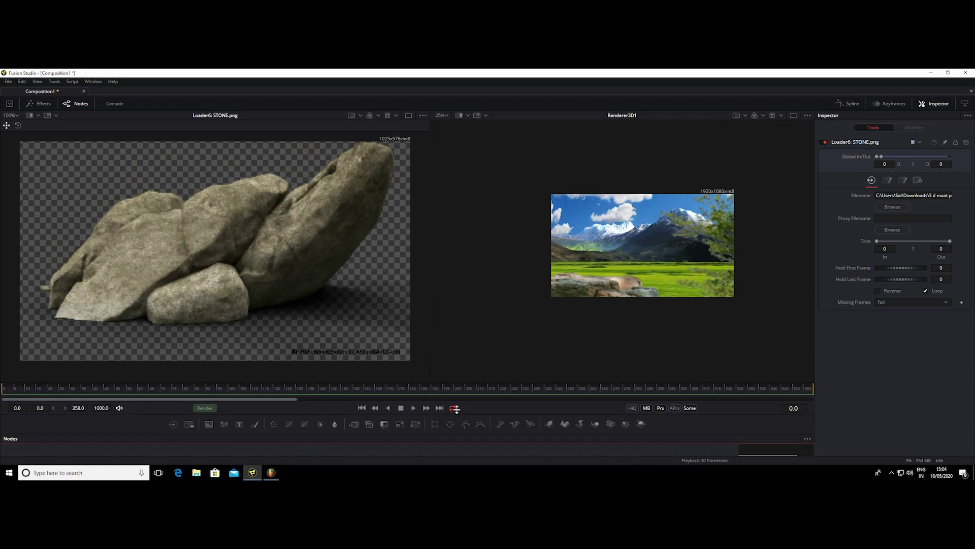
{"action": "left_click_drag", "start_coordinate": [489, 296], "coordinate": [508, 249]}
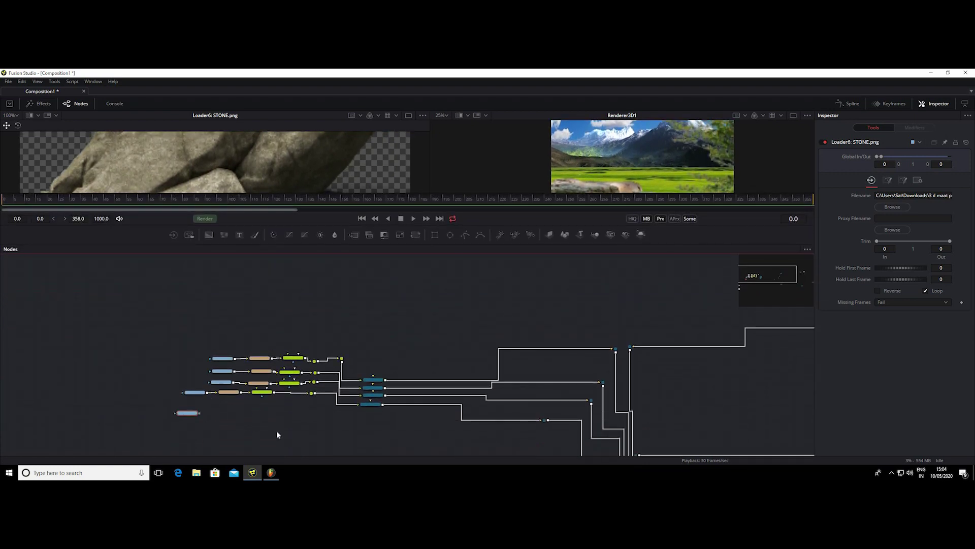
Step: Duplicate the tree's Resize3_1 node as Resize3_1_1 and feed STONE.png into it
{"action": "scroll", "coordinate": [227, 435], "scroll_direction": "up", "scroll_amount": 4}
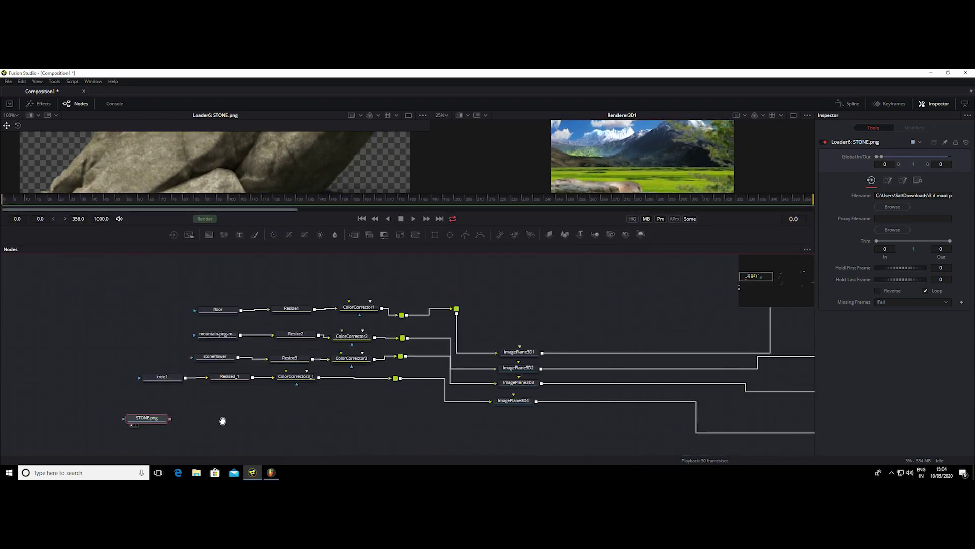
{"action": "left_click_drag", "start_coordinate": [141, 405], "coordinate": [147, 392]}
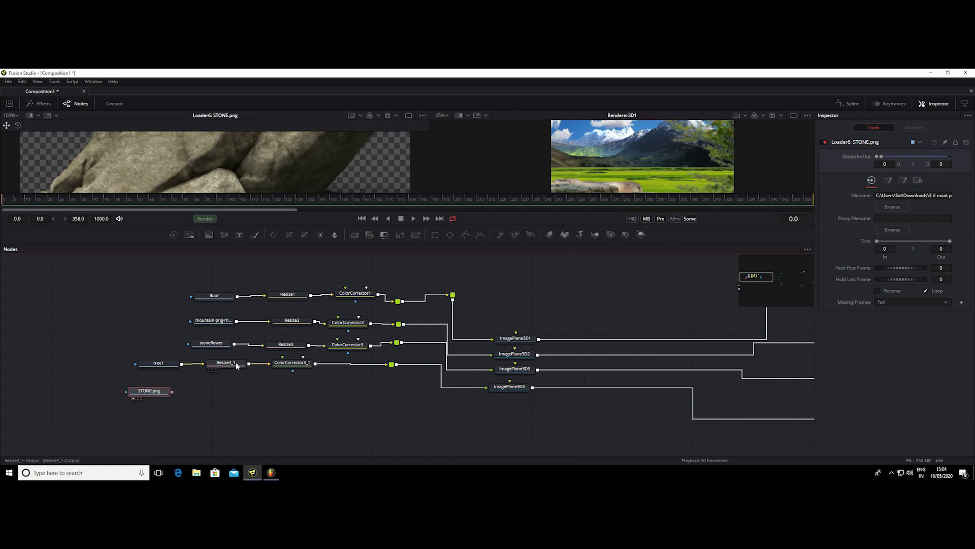
{"action": "left_click", "coordinate": [236, 365]}
{"action": "key", "text": "ctrl+z"}
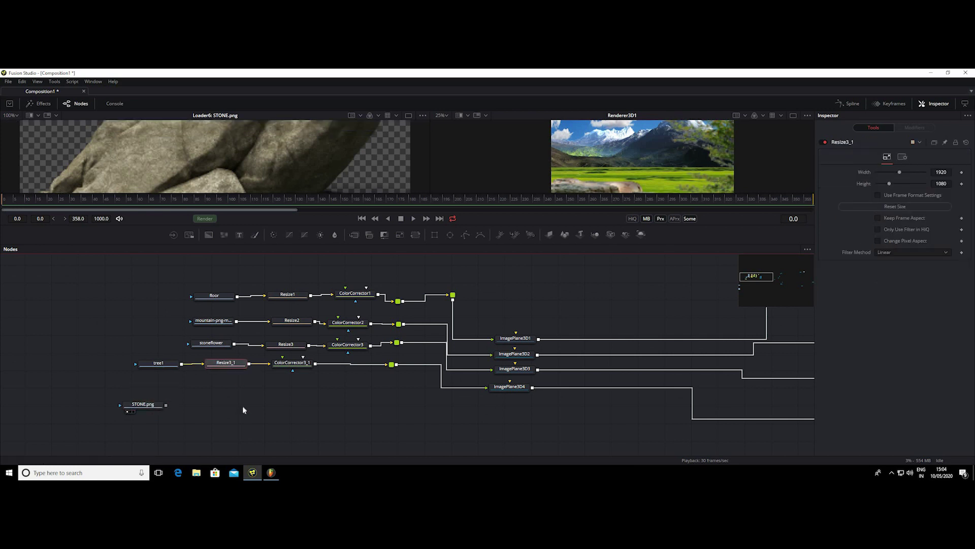
{"action": "left_click", "coordinate": [242, 405]}
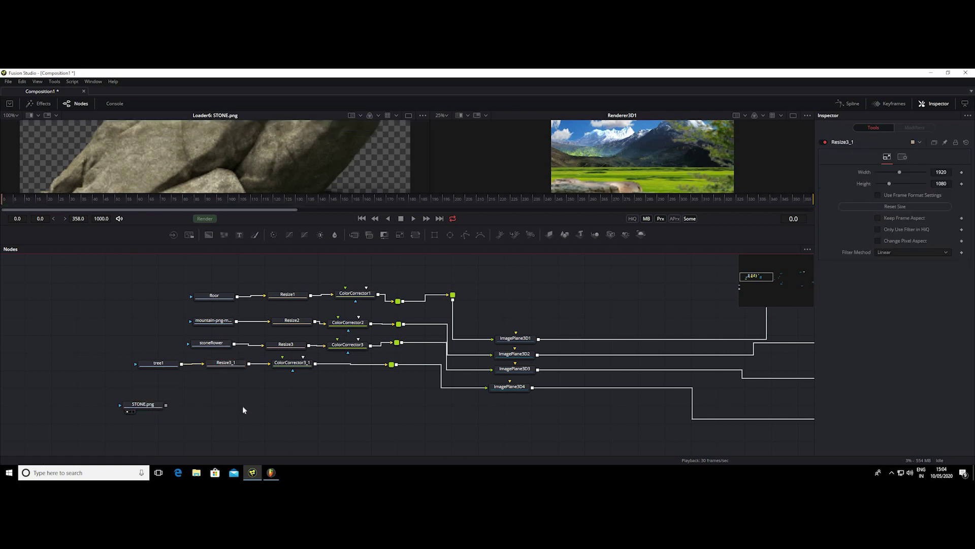
{"action": "left_click", "coordinate": [228, 364]}
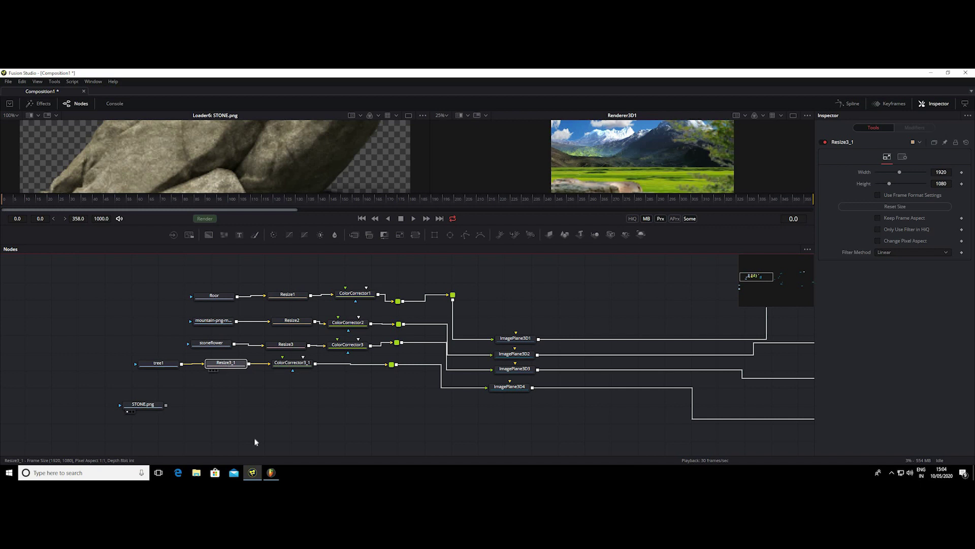
{"action": "key", "text": "ctrl+v"}
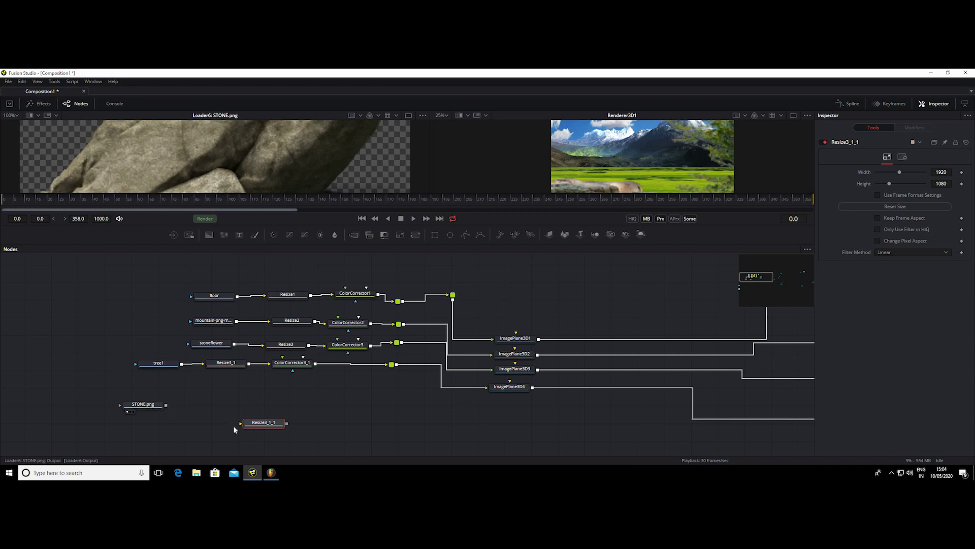
{"action": "mouse_move", "coordinate": [166, 405]}
{"action": "left_mouse_down"}
{"action": "mouse_move", "coordinate": [240, 423]}
{"action": "mouse_move", "coordinate": [239, 381]}
{"action": "mouse_move", "coordinate": [224, 394]}
{"action": "left_mouse_up"}
{"action": "left_click_drag", "start_coordinate": [147, 402], "coordinate": [164, 377]}
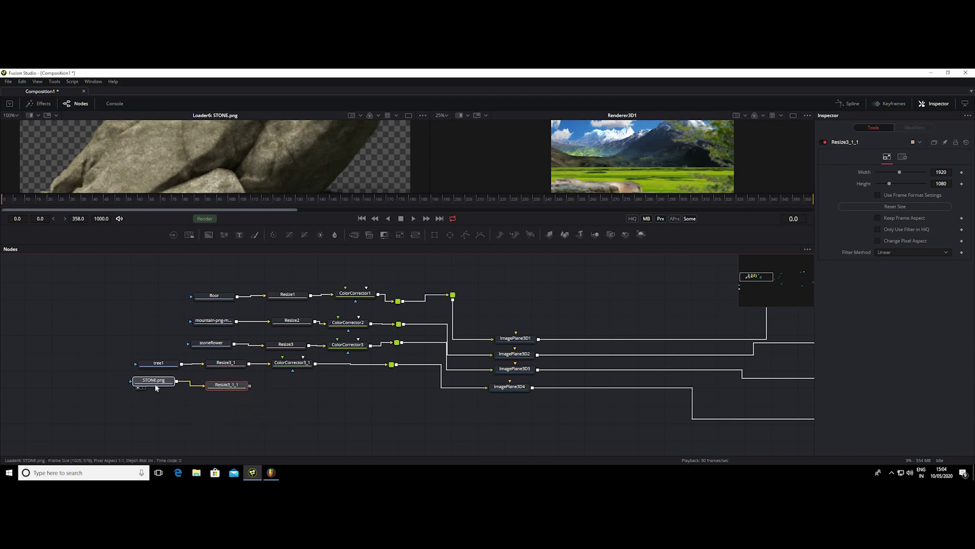
Step: Rearrange the tree's colour corrector, Resize3_1, tree1 and STONE.png nodes to tidy the graph
{"action": "left_click_drag", "start_coordinate": [238, 386], "coordinate": [241, 383]}
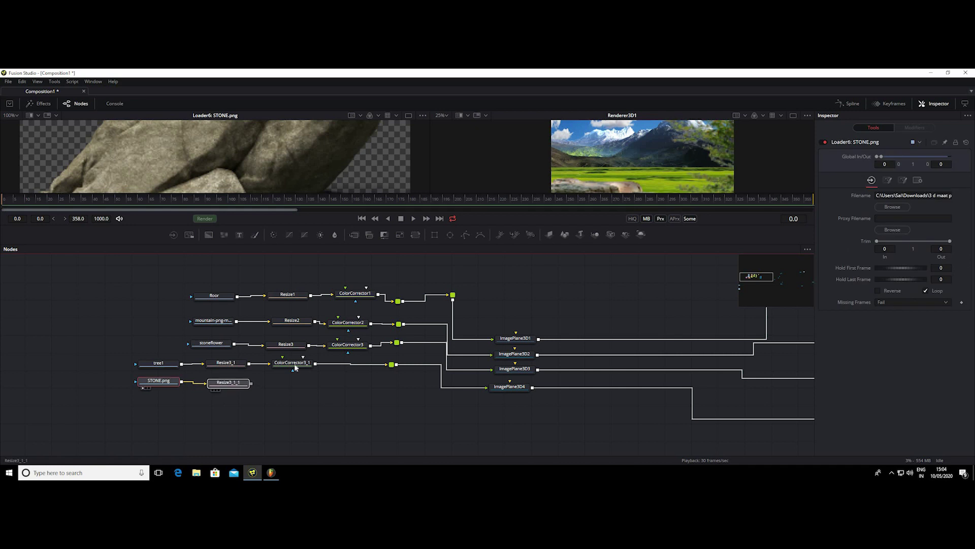
{"action": "left_click_drag", "start_coordinate": [292, 363], "coordinate": [352, 366]}
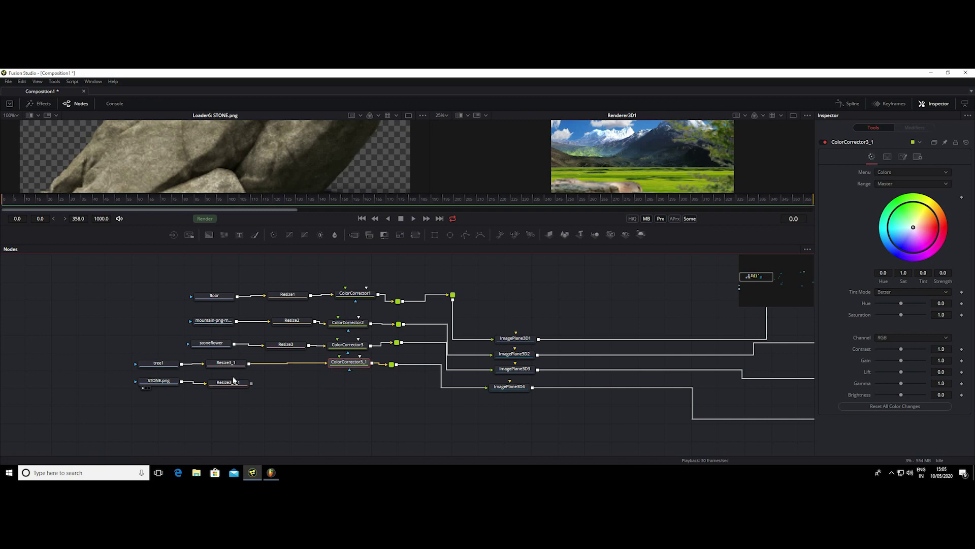
{"action": "mouse_move", "coordinate": [244, 364]}
{"action": "left_mouse_down"}
{"action": "mouse_move", "coordinate": [286, 360]}
{"action": "mouse_move", "coordinate": [289, 378]}
{"action": "left_mouse_up"}
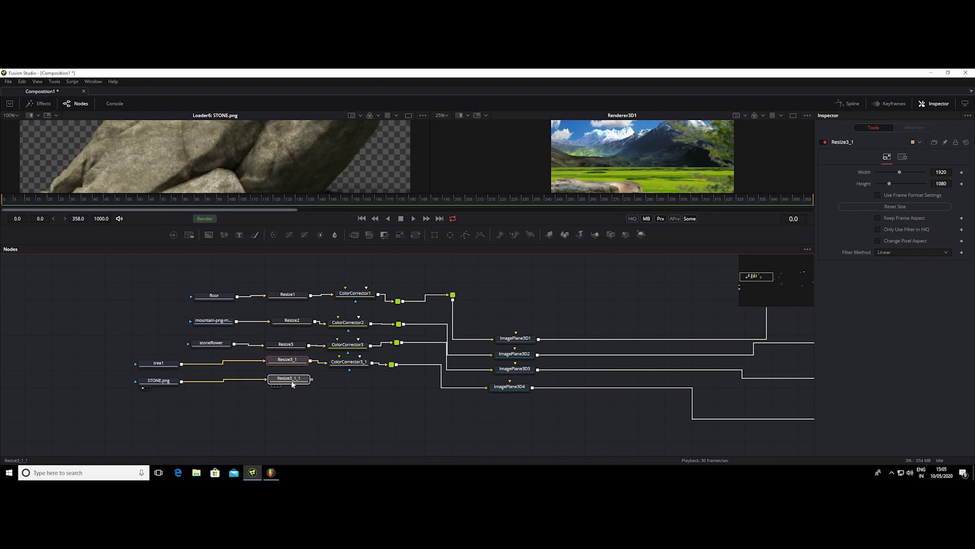
{"action": "left_click_drag", "start_coordinate": [166, 389], "coordinate": [105, 354]}
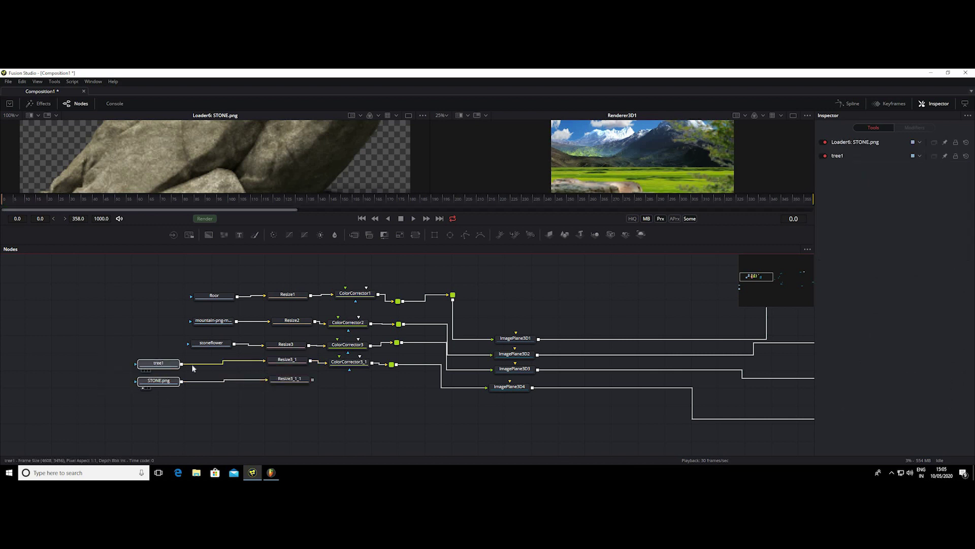
{"action": "left_click_drag", "start_coordinate": [162, 369], "coordinate": [215, 366]}
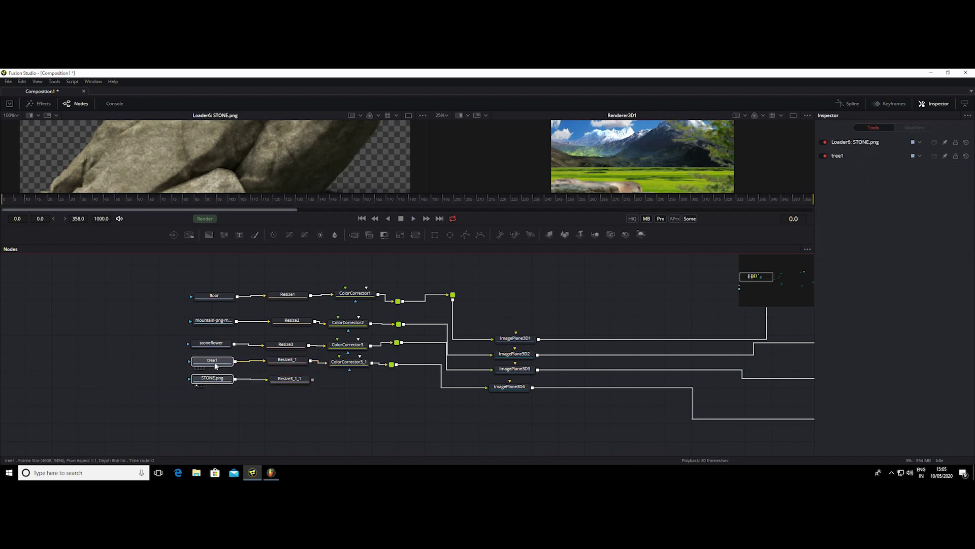
{"action": "left_click_drag", "start_coordinate": [215, 365], "coordinate": [217, 366]}
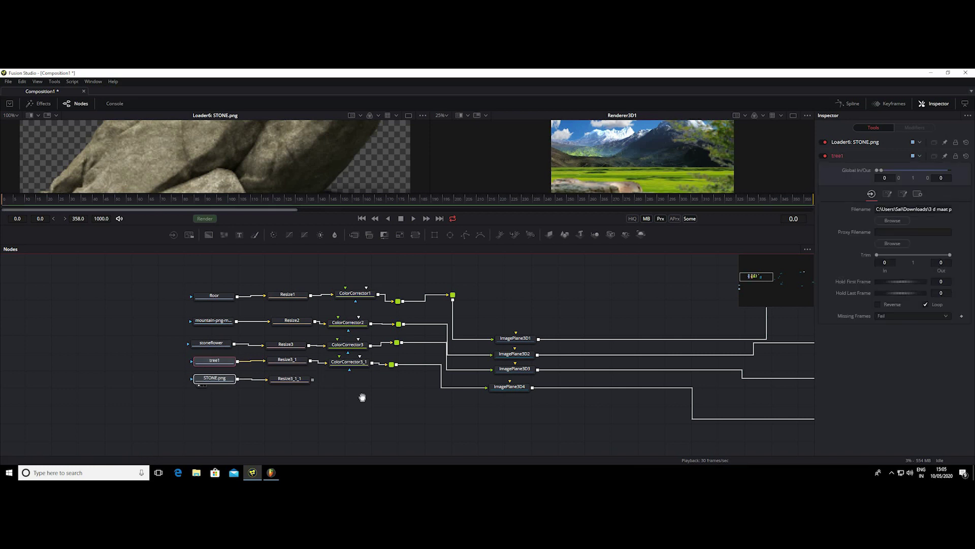
{"action": "left_click_drag", "start_coordinate": [307, 393], "coordinate": [193, 381]}
Step: Copy ColorCorrector3_1 and place the copy after Resize3_1_1 in the STONE.png branch
{"action": "left_click", "coordinate": [244, 353]}
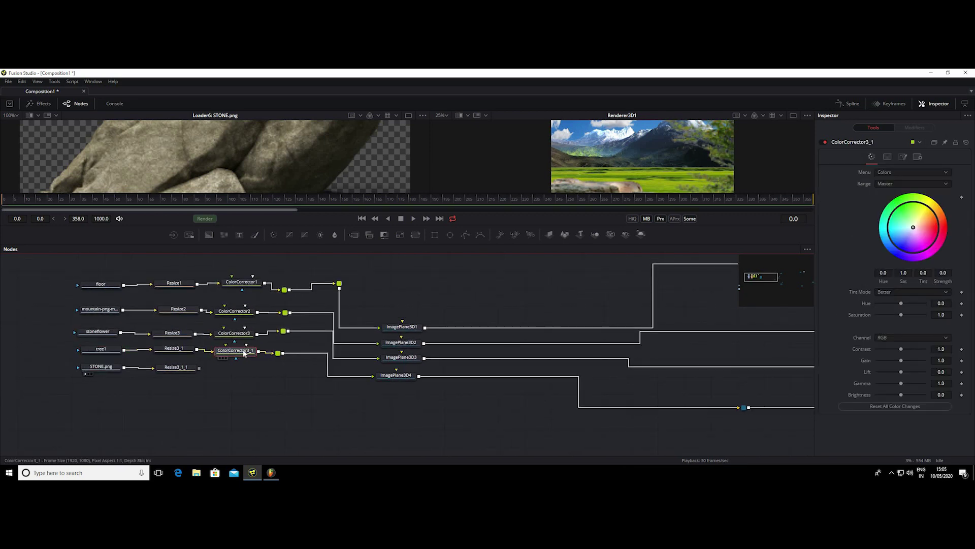
{"action": "key", "text": "ctrl+c"}
{"action": "key", "text": "ctrl+v"}
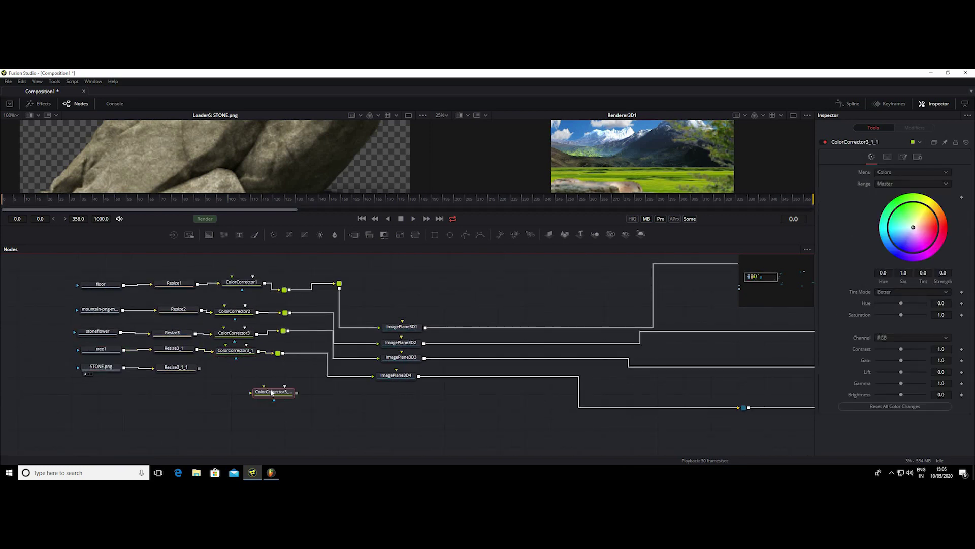
{"action": "left_click_drag", "start_coordinate": [270, 392], "coordinate": [231, 371]}
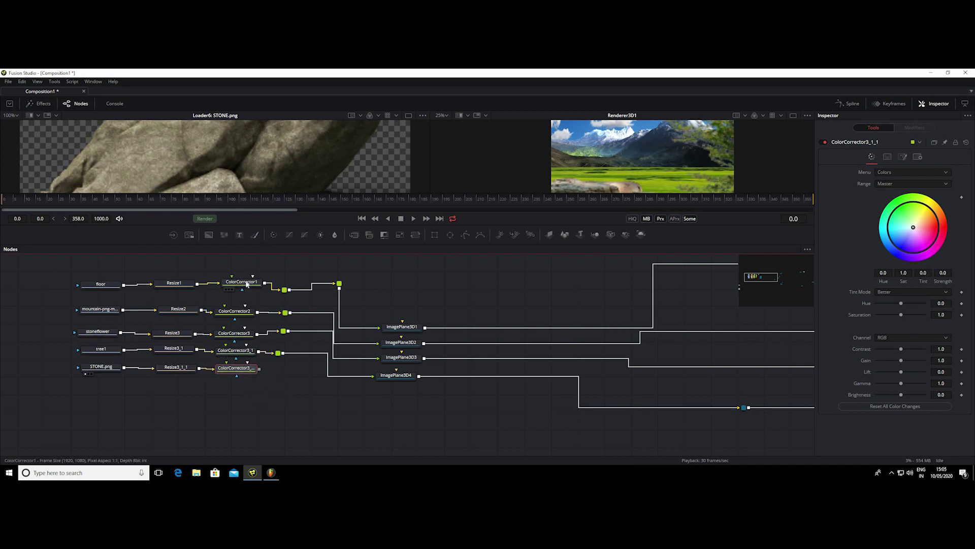
{"action": "left_click_drag", "start_coordinate": [246, 285], "coordinate": [241, 287]}
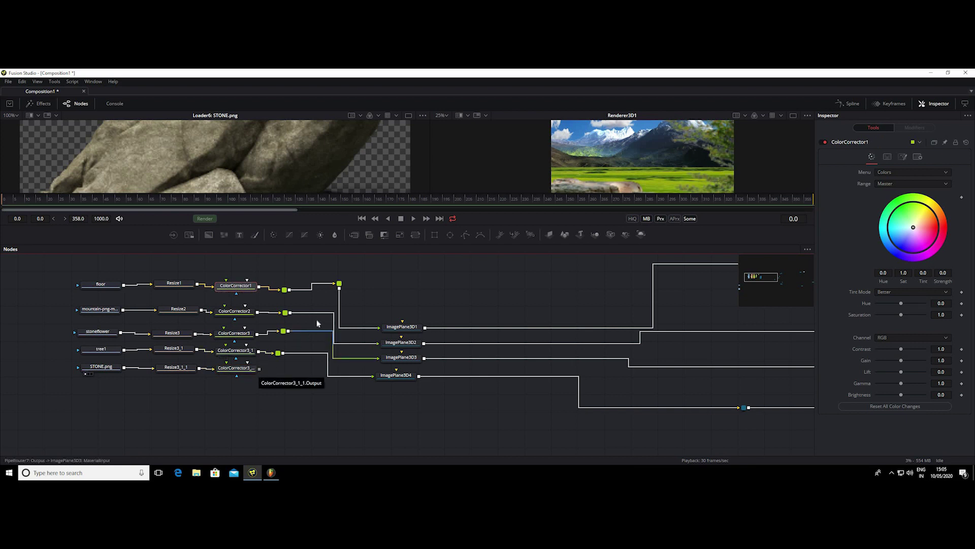
{"action": "left_click_drag", "start_coordinate": [260, 369], "coordinate": [322, 391]}
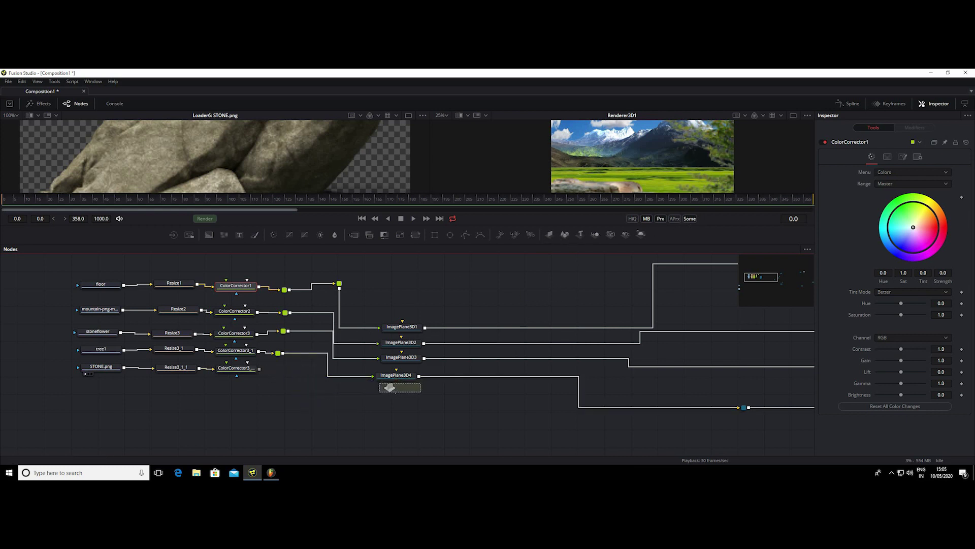
Step: Add ImagePlane3D5 below ImagePlane3D4 and connect the STONE.png colour corrector output to it
{"action": "left_click_drag", "start_coordinate": [547, 236], "coordinate": [394, 390]}
{"action": "left_click", "coordinate": [398, 377]}
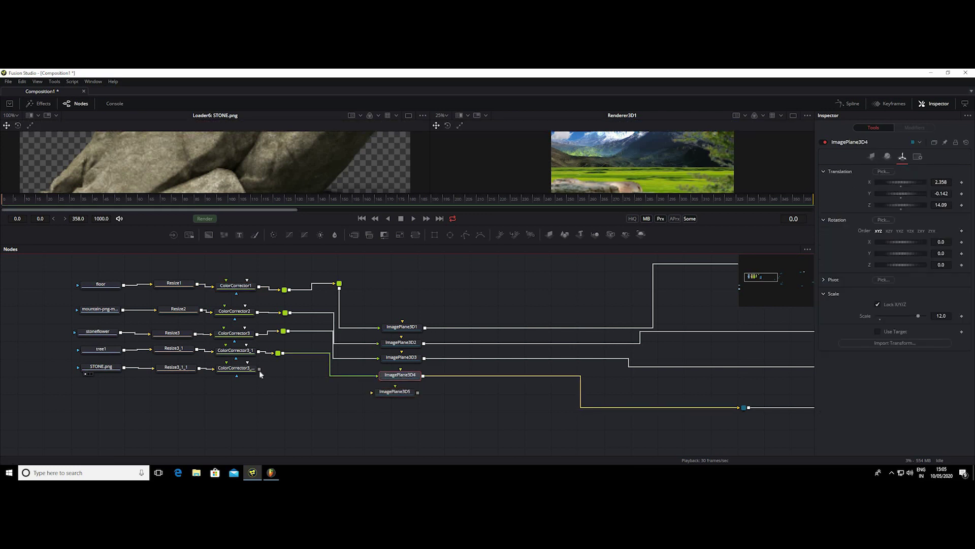
{"action": "left_click_drag", "start_coordinate": [259, 370], "coordinate": [386, 395]}
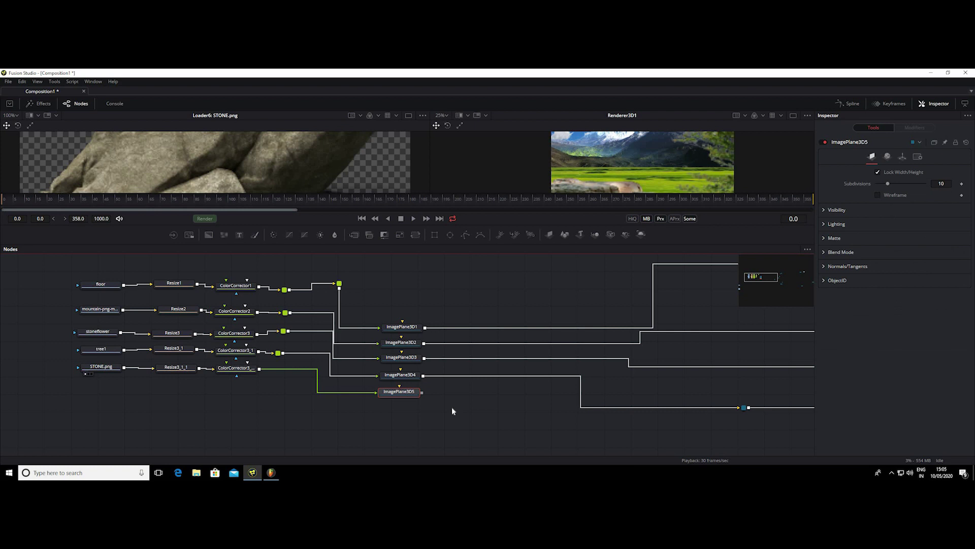
{"action": "scroll", "coordinate": [452, 407], "scroll_direction": "down", "scroll_amount": 3}
{"action": "left_click_drag", "start_coordinate": [284, 382], "coordinate": [222, 368]}
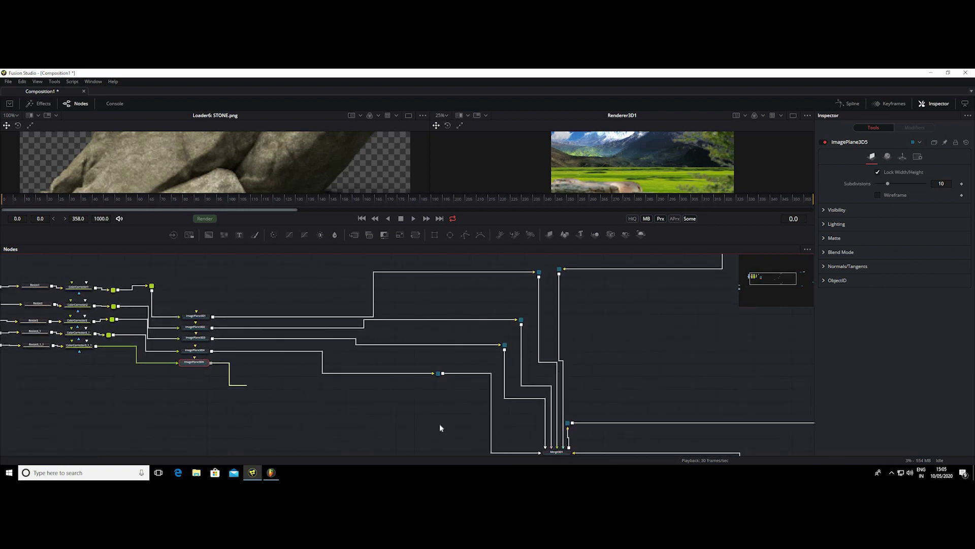
Step: Connect ImagePlane3D5 into Merge3D1 and route its wire through tidied pipe routers
{"action": "left_click_drag", "start_coordinate": [440, 423], "coordinate": [379, 364]}
{"action": "left_click_drag", "start_coordinate": [150, 305], "coordinate": [492, 383]}
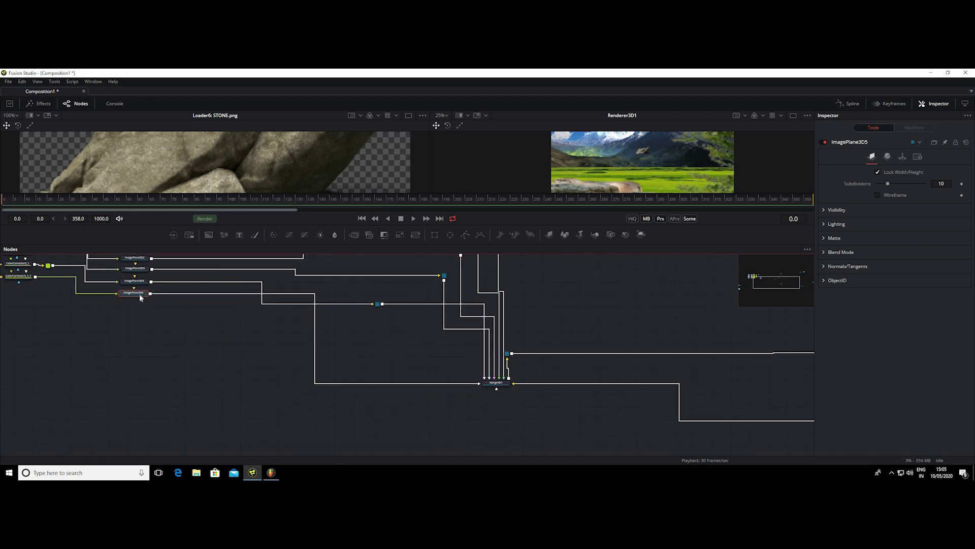
{"action": "left_click_drag", "start_coordinate": [134, 294], "coordinate": [128, 311]}
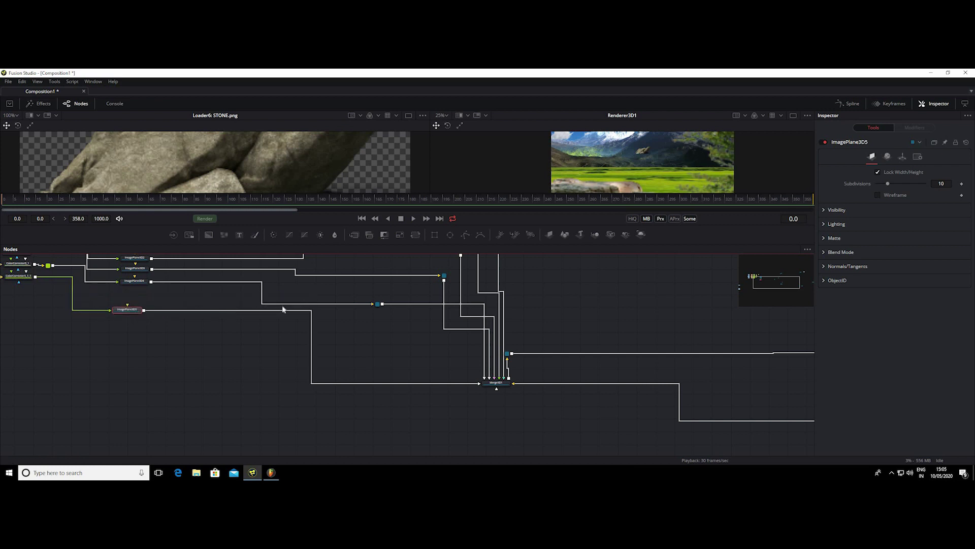
{"action": "left_click", "coordinate": [311, 311], "text": "ctrl"}
{"action": "left_click_drag", "start_coordinate": [311, 310], "coordinate": [384, 319]}
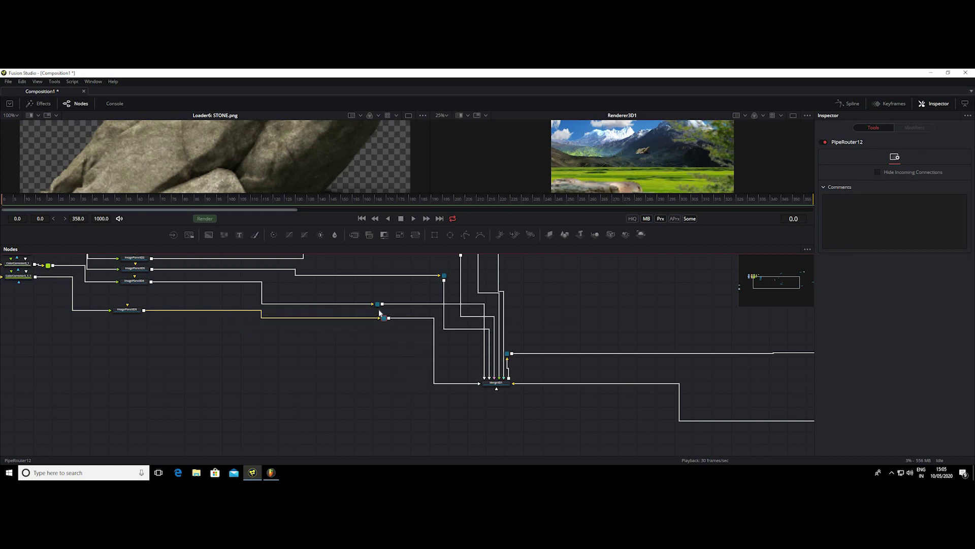
{"action": "left_click_drag", "start_coordinate": [377, 307], "coordinate": [358, 308]}
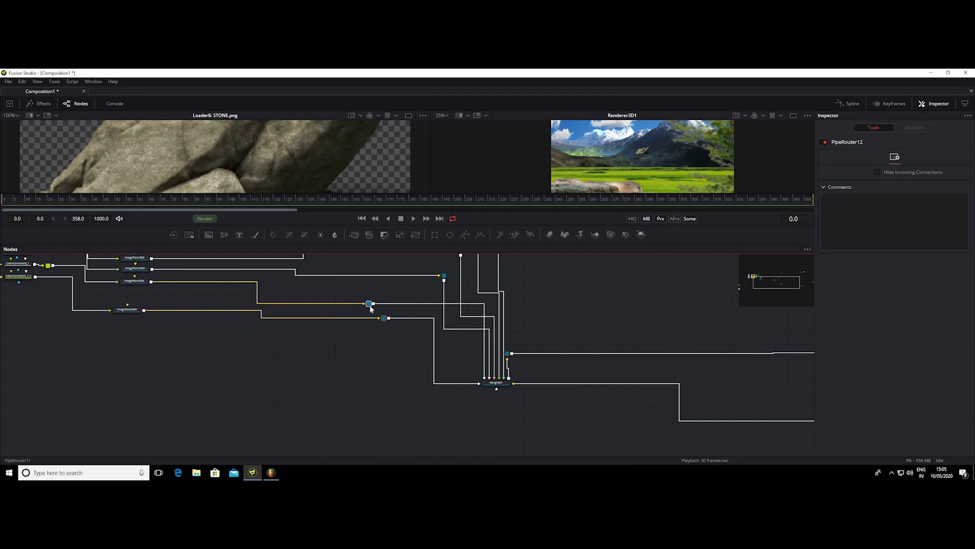
{"action": "mouse_move", "coordinate": [384, 318]}
{"action": "left_mouse_down"}
{"action": "mouse_move", "coordinate": [330, 330]}
{"action": "mouse_move", "coordinate": [298, 312]}
{"action": "mouse_move", "coordinate": [422, 306]}
{"action": "left_mouse_up"}
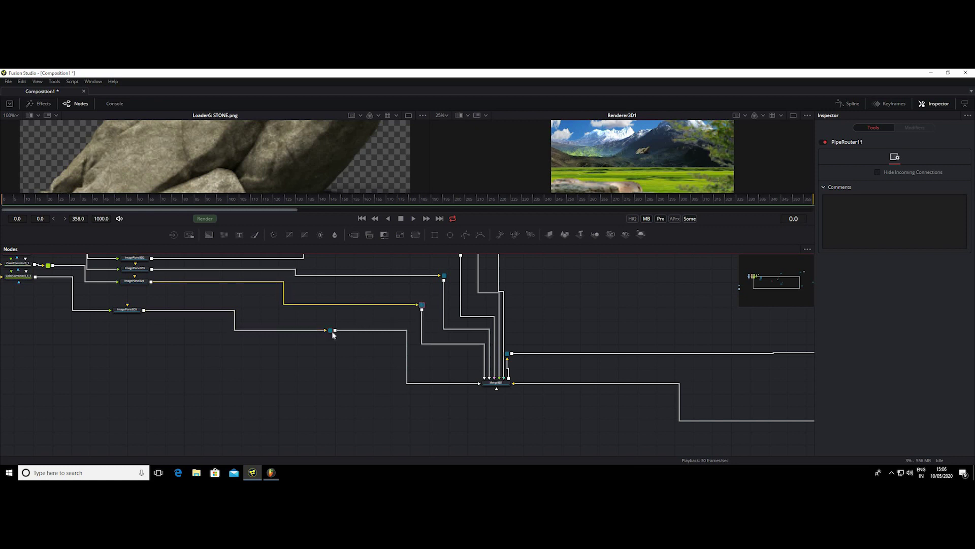
{"action": "left_click_drag", "start_coordinate": [340, 331], "coordinate": [347, 333]}
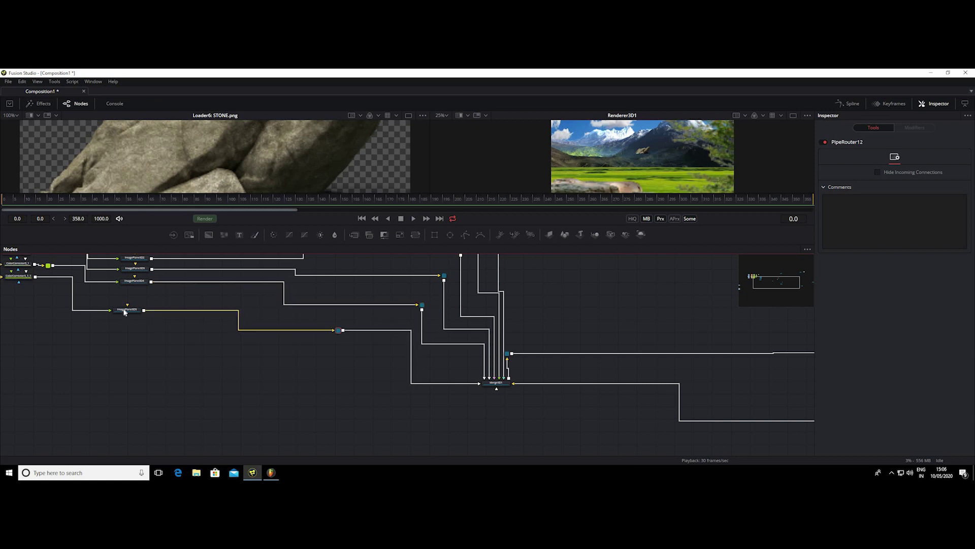
{"action": "left_click_drag", "start_coordinate": [128, 308], "coordinate": [142, 293]}
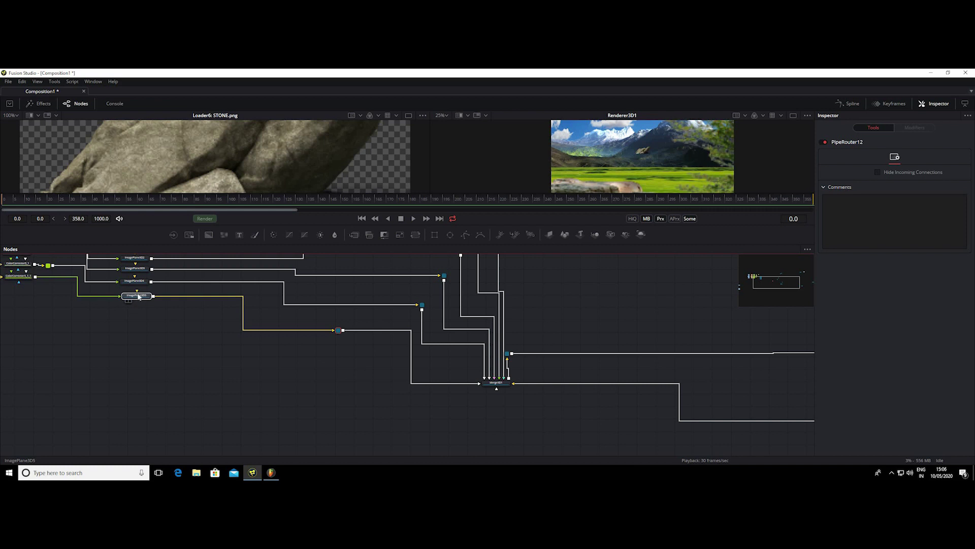
Step: Recentre the node graph and display the Merge3D1 3D scene in the left viewer
{"action": "scroll", "coordinate": [152, 431], "scroll_direction": "down", "scroll_amount": 2}
{"action": "scroll", "coordinate": [141, 428], "scroll_direction": "down", "scroll_amount": 2}
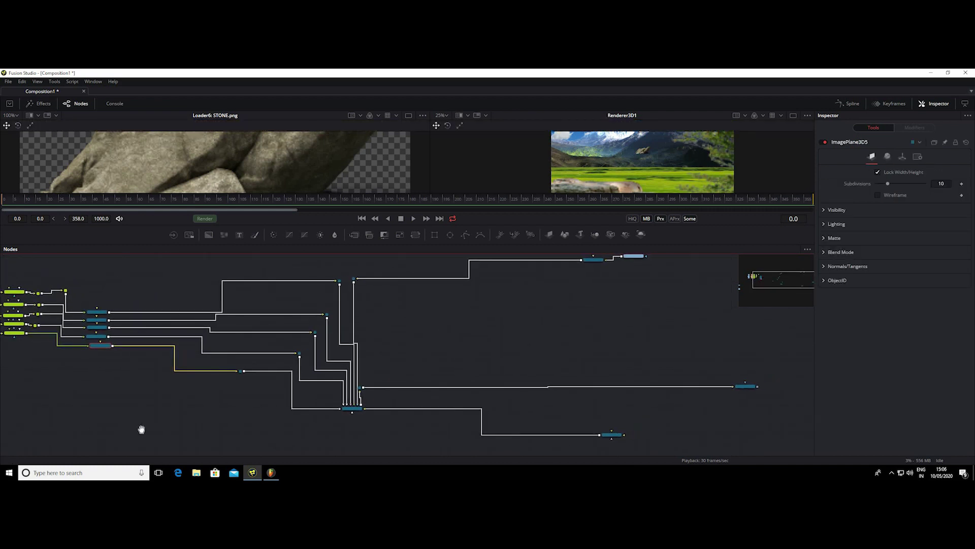
{"action": "left_click_drag", "start_coordinate": [141, 428], "coordinate": [142, 431]}
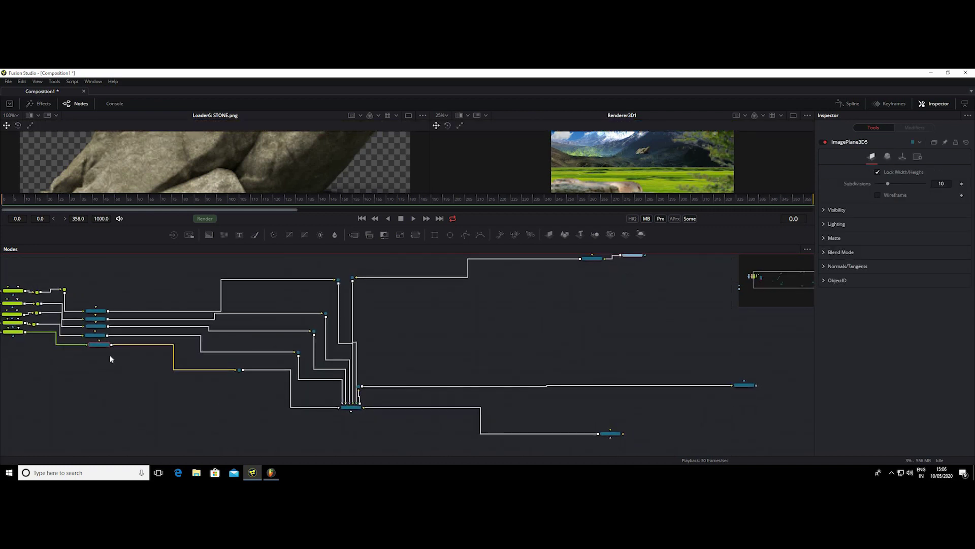
{"action": "left_click_drag", "start_coordinate": [103, 350], "coordinate": [103, 350]}
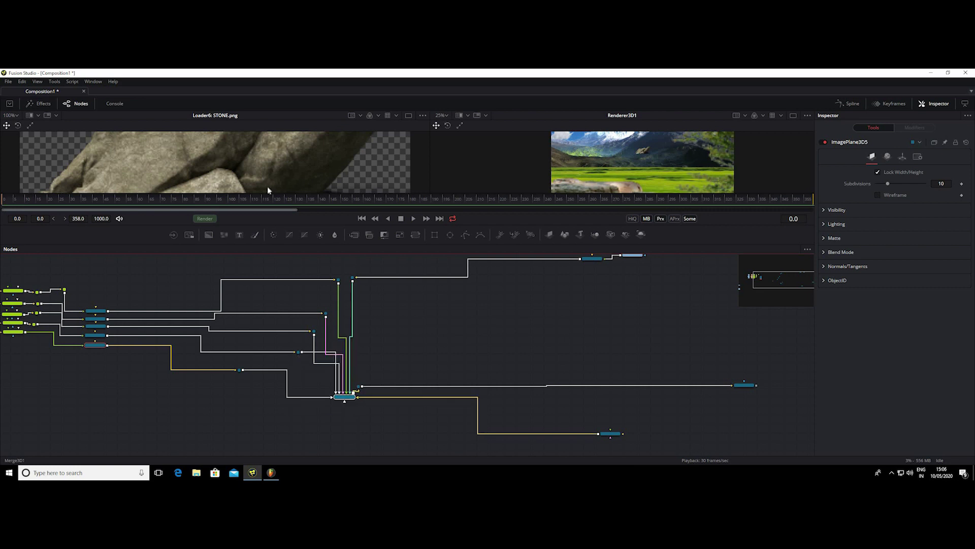
{"action": "left_click_drag", "start_coordinate": [350, 409], "coordinate": [264, 173]}
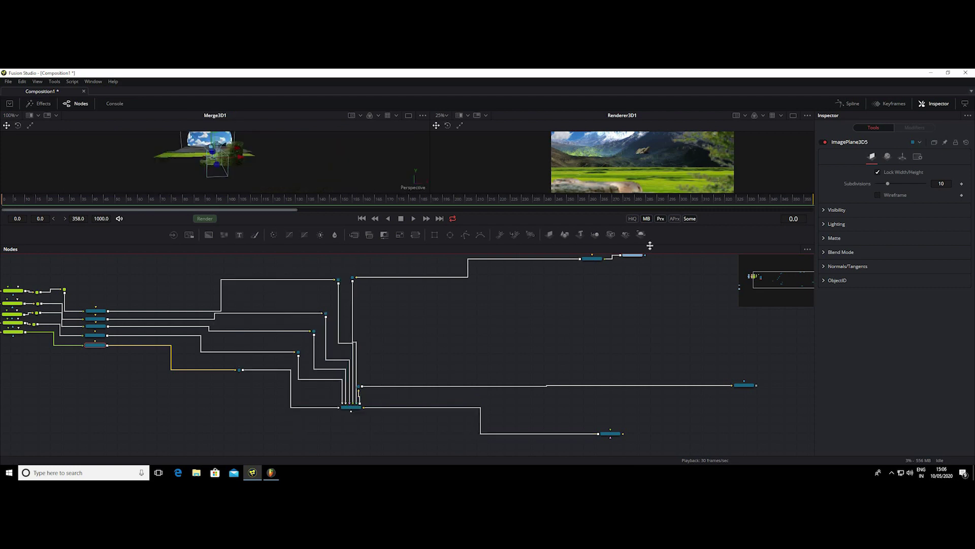
Step: Enlarge the viewers over the node area and orbit the 3D scene
{"action": "left_click_drag", "start_coordinate": [662, 316], "coordinate": [683, 429]}
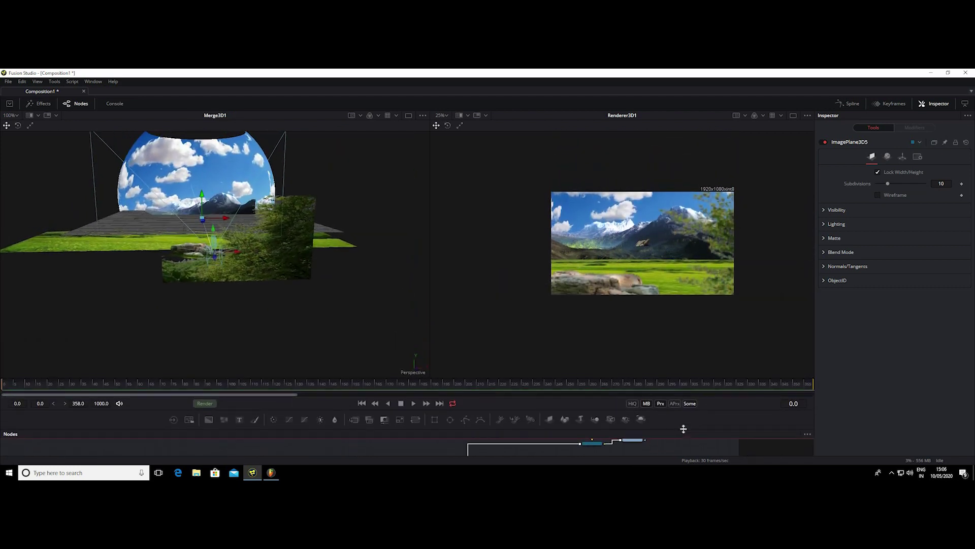
{"action": "left_click_drag", "start_coordinate": [155, 310], "coordinate": [213, 303]}
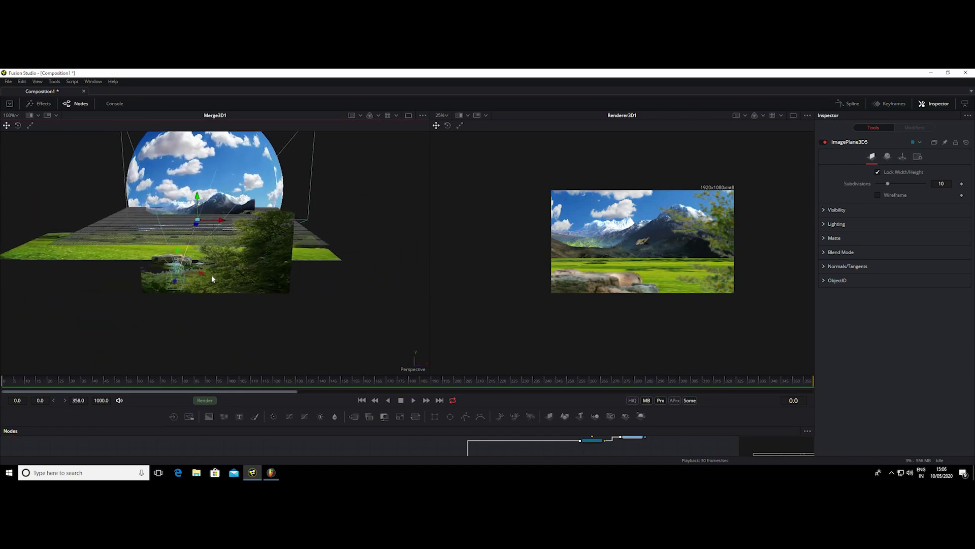
{"action": "scroll", "coordinate": [215, 257], "scroll_direction": "up", "scroll_amount": 5}
{"action": "scroll", "coordinate": [224, 274], "scroll_direction": "down", "scroll_amount": 3}
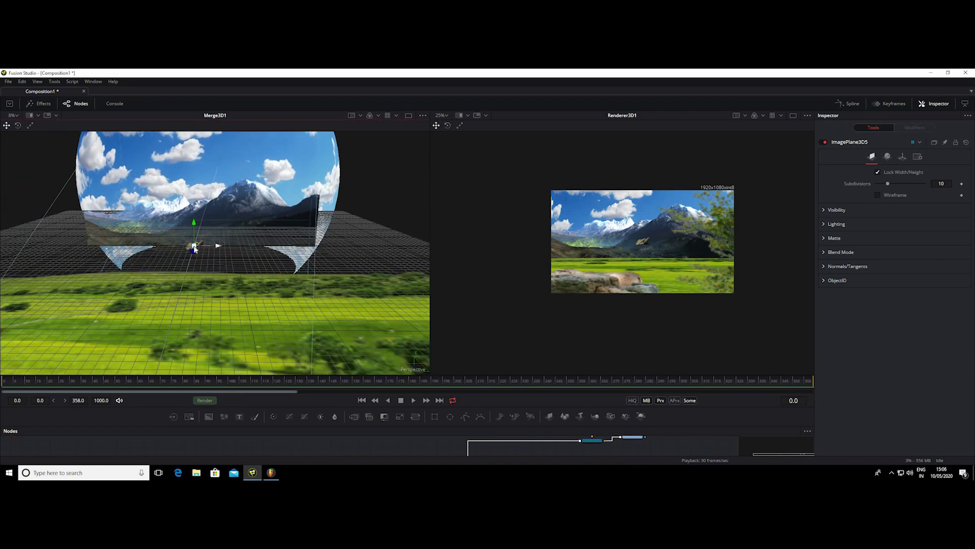
Step: Move the stone image plane lower and further right in the 3D scene
{"action": "mouse_move", "coordinate": [194, 249]}
{"action": "left_mouse_down"}
{"action": "mouse_move", "coordinate": [231, 273]}
{"action": "mouse_move", "coordinate": [189, 236]}
{"action": "left_mouse_up"}
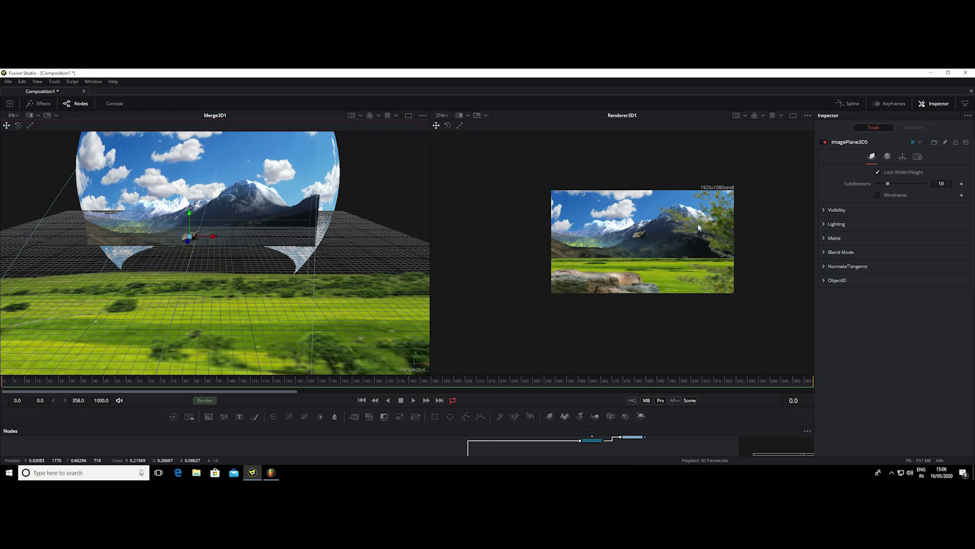
{"action": "key", "text": "ctrl+1"}
{"action": "scroll", "coordinate": [699, 230], "scroll_direction": "down", "scroll_amount": 2}
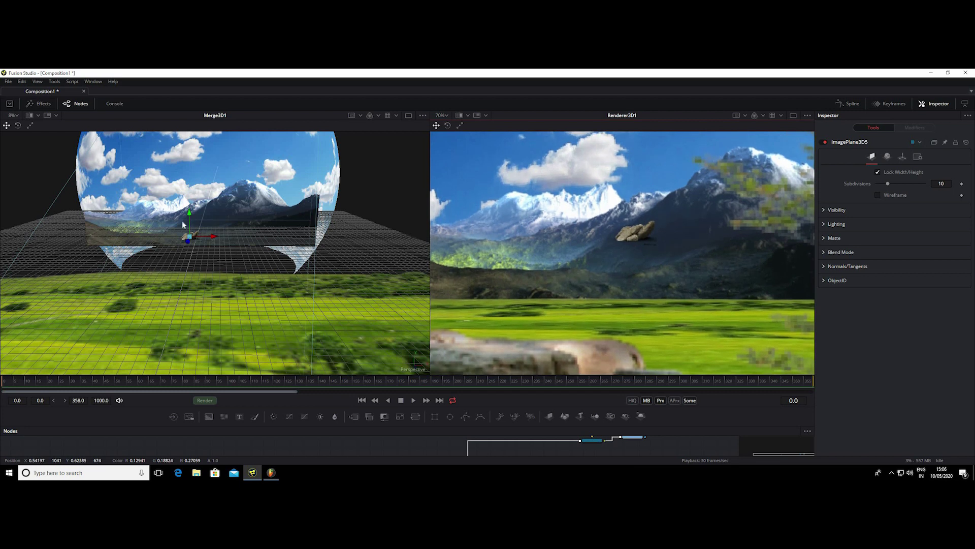
{"action": "left_click_drag", "start_coordinate": [188, 239], "coordinate": [239, 284]}
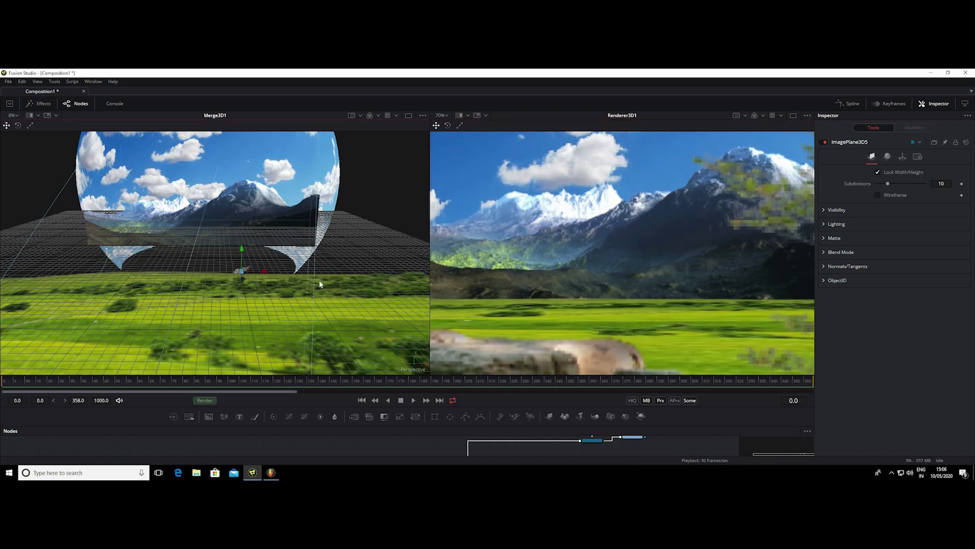
{"action": "scroll", "coordinate": [319, 279], "scroll_direction": "down", "scroll_amount": 5}
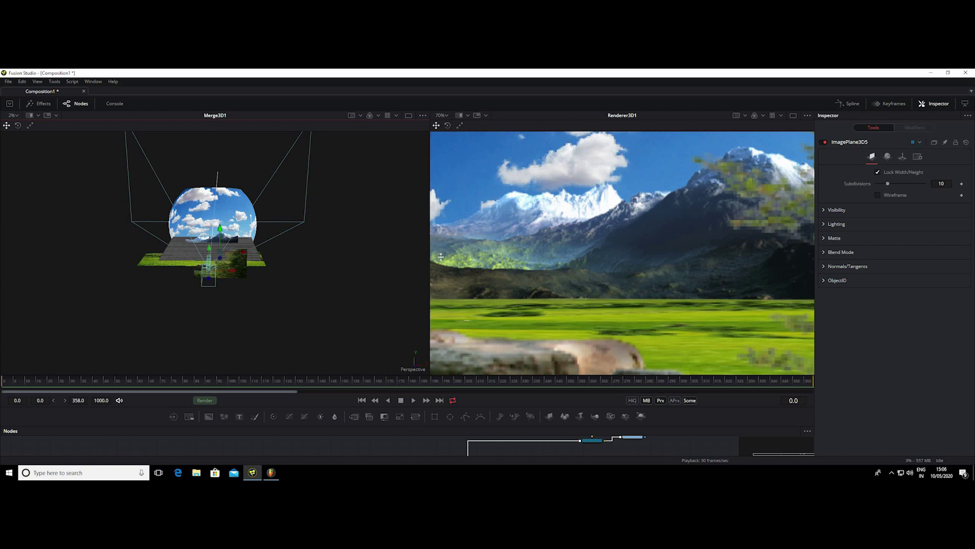
{"action": "left_click_drag", "start_coordinate": [121, 425], "coordinate": [122, 218]}
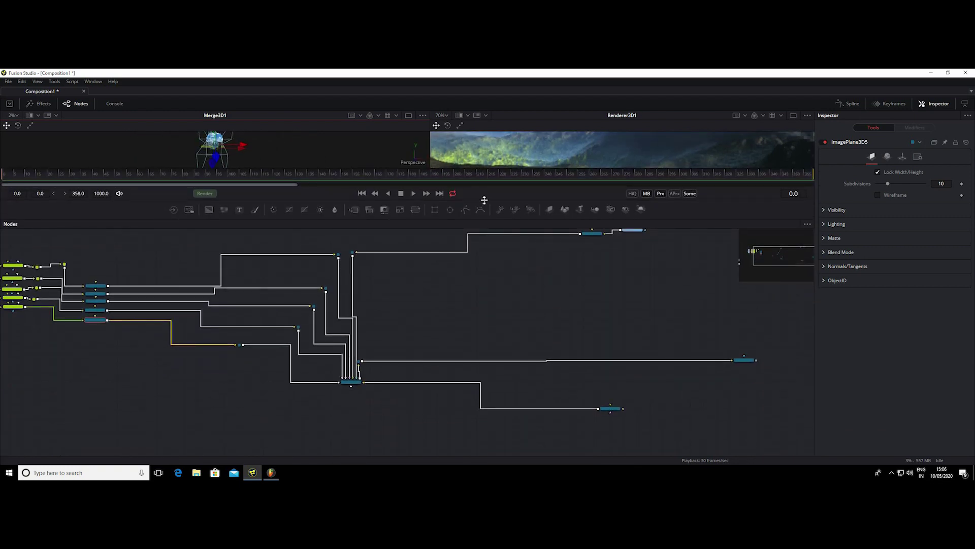
{"action": "left_click_drag", "start_coordinate": [493, 305], "coordinate": [503, 441]}
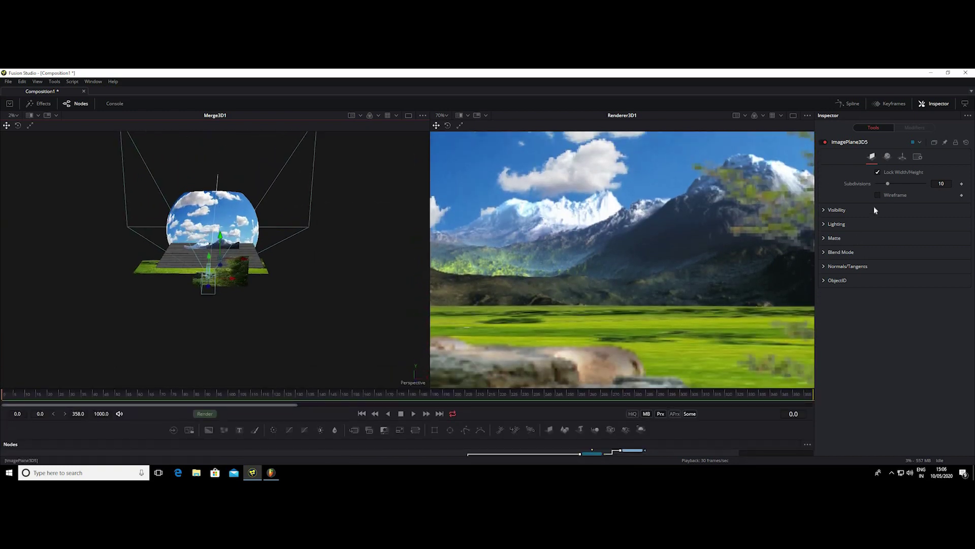
Step: Scale the stone plane up to about 1.65 and orbit to view the camera and ground
{"action": "left_click", "coordinate": [902, 156]}
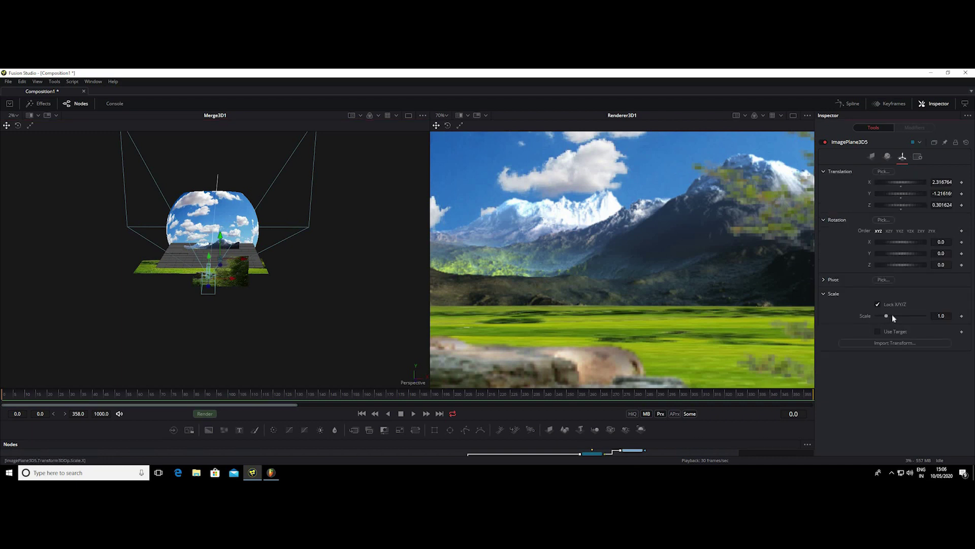
{"action": "left_click_drag", "start_coordinate": [892, 316], "coordinate": [905, 316]}
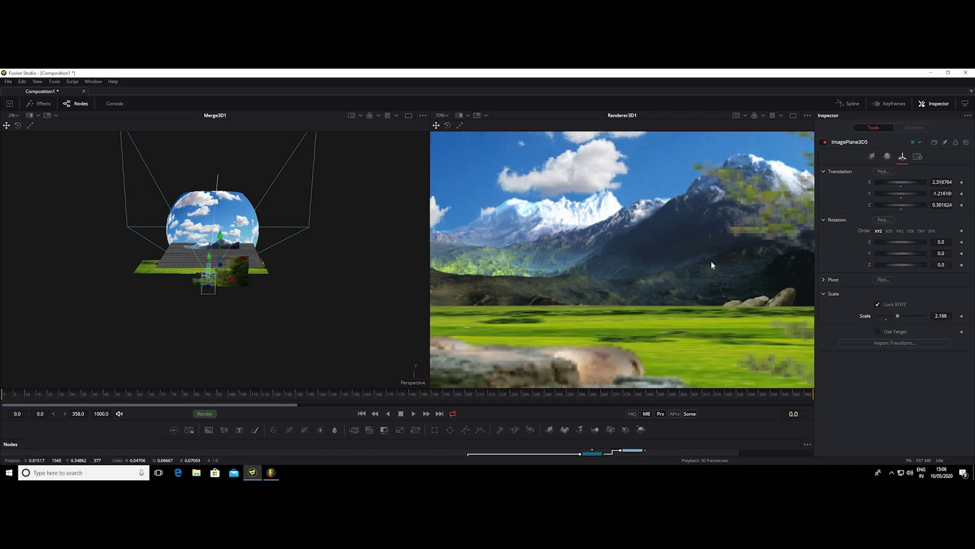
{"action": "scroll", "coordinate": [711, 265], "scroll_direction": "down", "scroll_amount": 2}
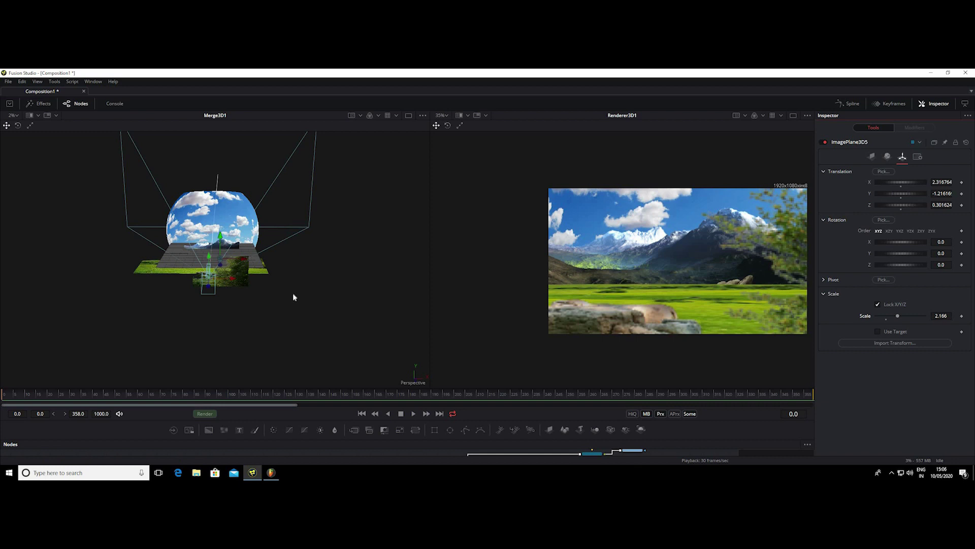
{"action": "left_click_drag", "start_coordinate": [294, 295], "coordinate": [151, 258]}
{"action": "scroll", "coordinate": [146, 280], "scroll_direction": "up", "scroll_amount": 3}
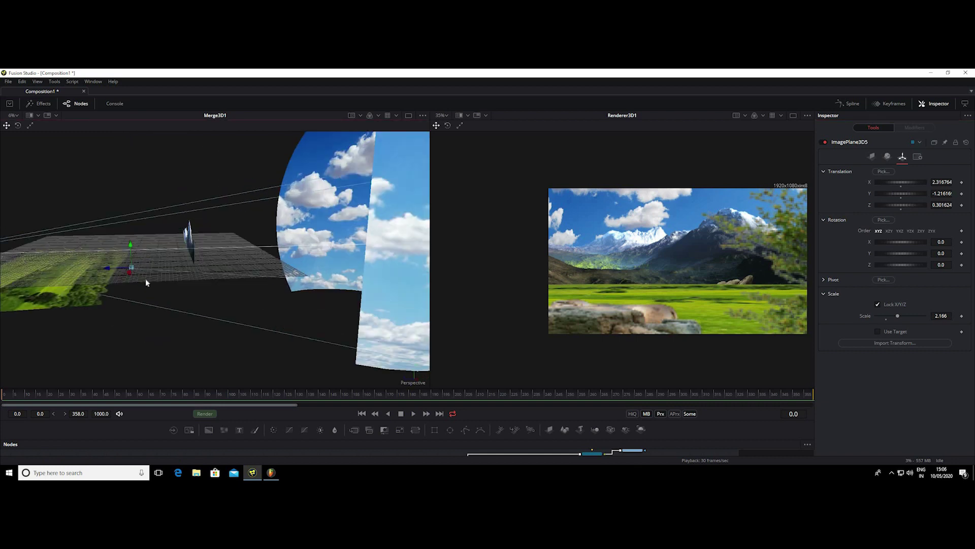
{"action": "mouse_move", "coordinate": [256, 287]}
{"action": "left_mouse_down"}
{"action": "mouse_move", "coordinate": [298, 270]}
{"action": "mouse_move", "coordinate": [283, 264]}
{"action": "left_mouse_up"}
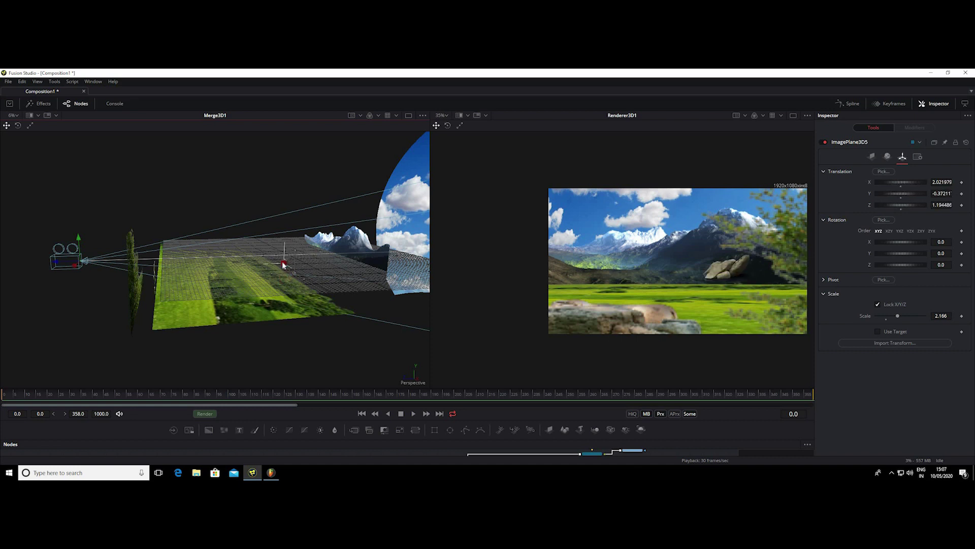
Step: Shrink the rock plane to scale 1.536 and lower it to Y -1.102 onto the grass
{"action": "mouse_move", "coordinate": [905, 193]}
{"action": "left_mouse_down"}
{"action": "mouse_move", "coordinate": [905, 208]}
{"action": "mouse_move", "coordinate": [903, 197]}
{"action": "left_mouse_up"}
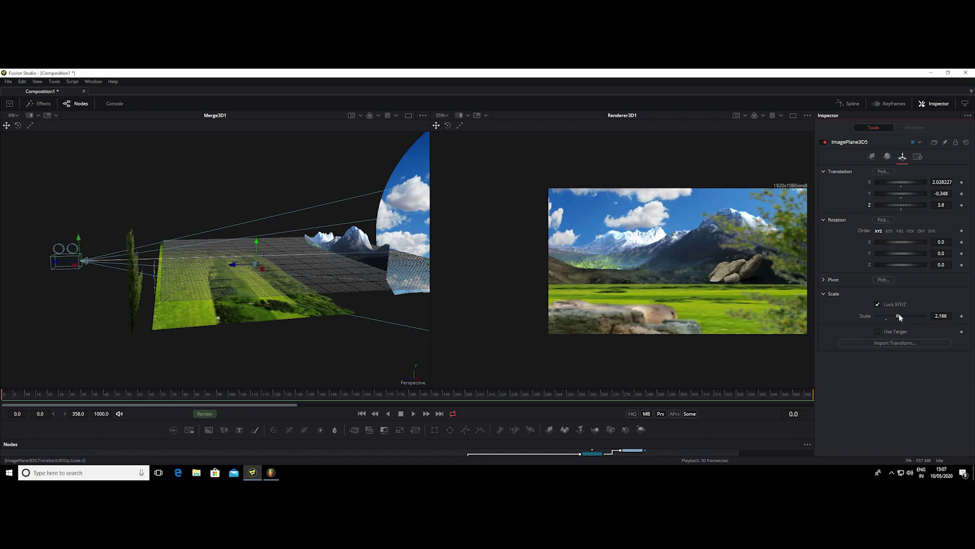
{"action": "left_click_drag", "start_coordinate": [899, 318], "coordinate": [893, 319]}
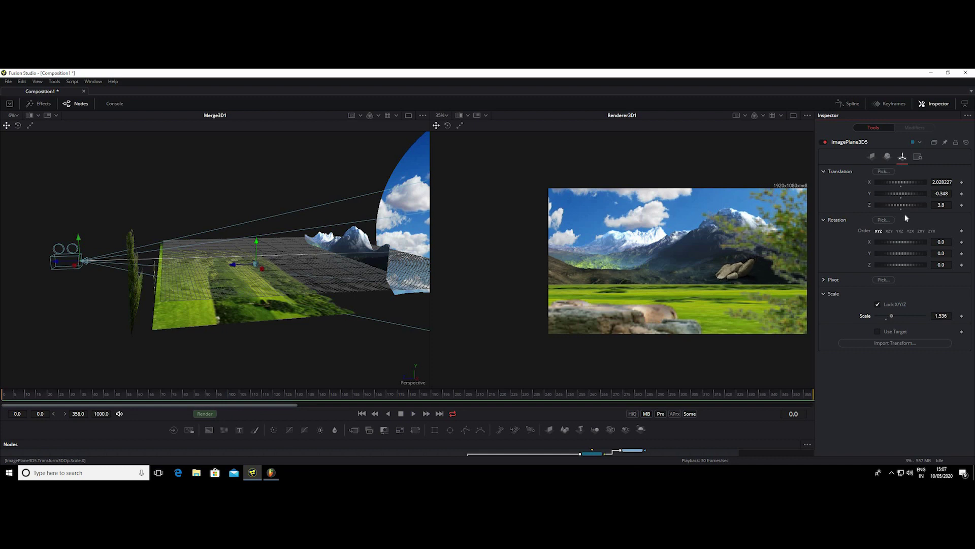
{"action": "left_click_drag", "start_coordinate": [903, 192], "coordinate": [897, 200]}
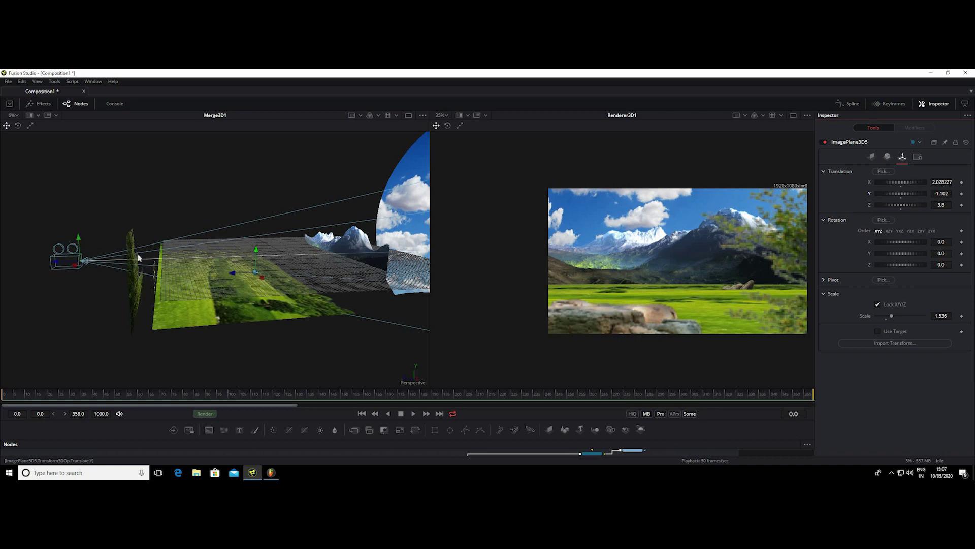
{"action": "mouse_move", "coordinate": [143, 261]}
{"action": "left_mouse_down"}
{"action": "mouse_move", "coordinate": [160, 216]}
{"action": "mouse_move", "coordinate": [159, 234]}
{"action": "left_mouse_up"}
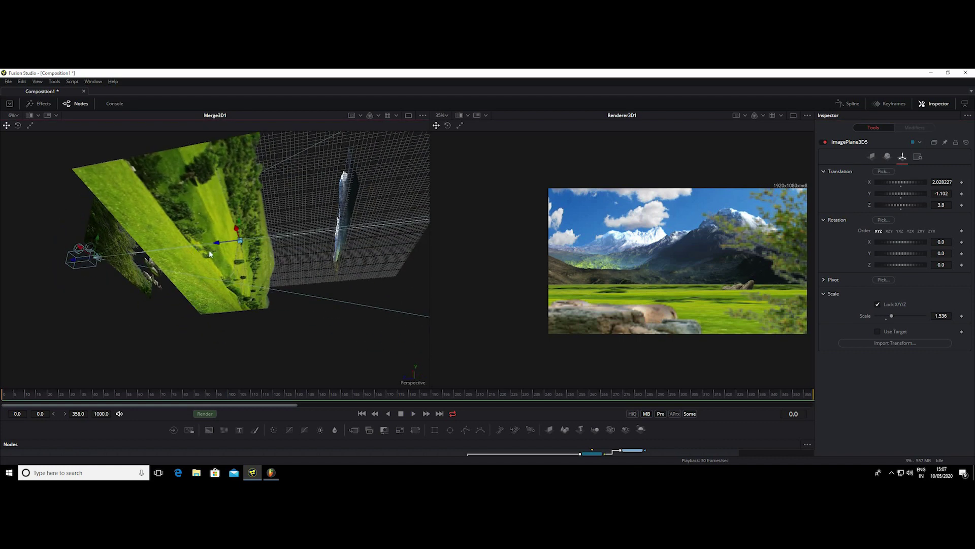
{"action": "scroll", "coordinate": [209, 250], "scroll_direction": "up", "scroll_amount": 3}
{"action": "mouse_move", "coordinate": [218, 246]}
{"action": "left_mouse_down"}
{"action": "mouse_move", "coordinate": [88, 253]}
{"action": "mouse_move", "coordinate": [184, 257]}
{"action": "mouse_move", "coordinate": [172, 199]}
{"action": "mouse_move", "coordinate": [224, 309]}
{"action": "mouse_move", "coordinate": [211, 292]}
{"action": "left_mouse_up"}
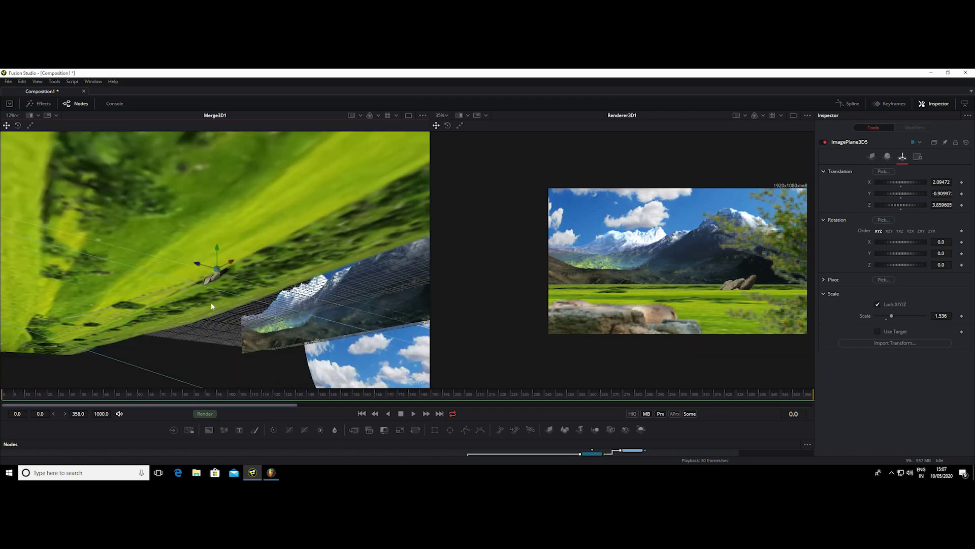
Step: Nudge the rock plane across the meadow with the viewer gizmo
{"action": "scroll", "coordinate": [211, 301], "scroll_direction": "up", "scroll_amount": 2}
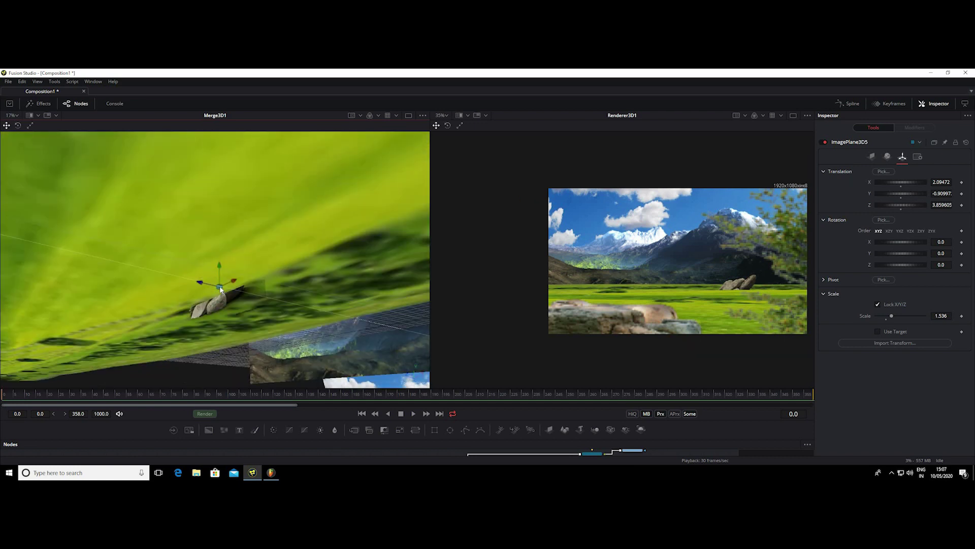
{"action": "left_click_drag", "start_coordinate": [221, 286], "coordinate": [218, 302]}
{"action": "scroll", "coordinate": [655, 292], "scroll_direction": "up", "scroll_amount": 1}
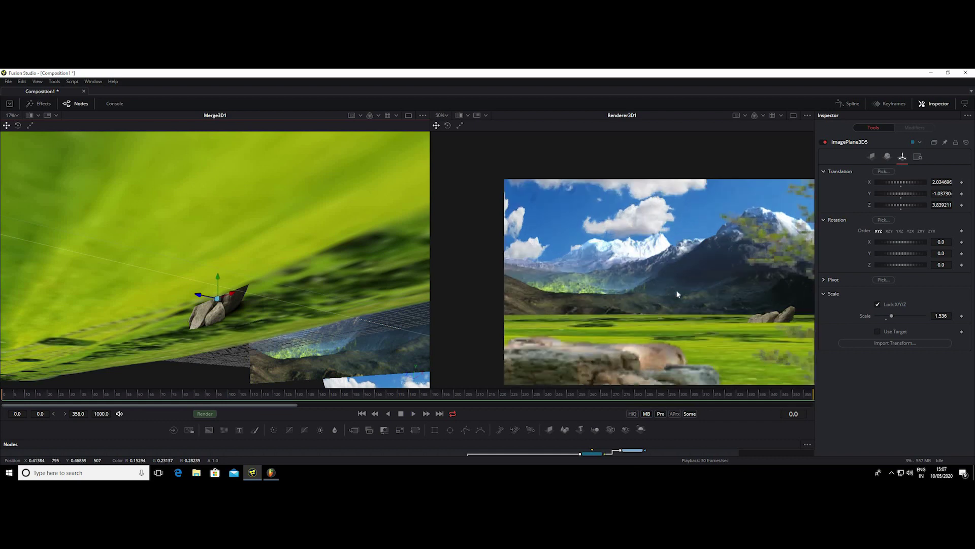
{"action": "scroll", "coordinate": [675, 290], "scroll_direction": "up", "scroll_amount": 1}
{"action": "scroll", "coordinate": [675, 289], "scroll_direction": "up", "scroll_amount": 1}
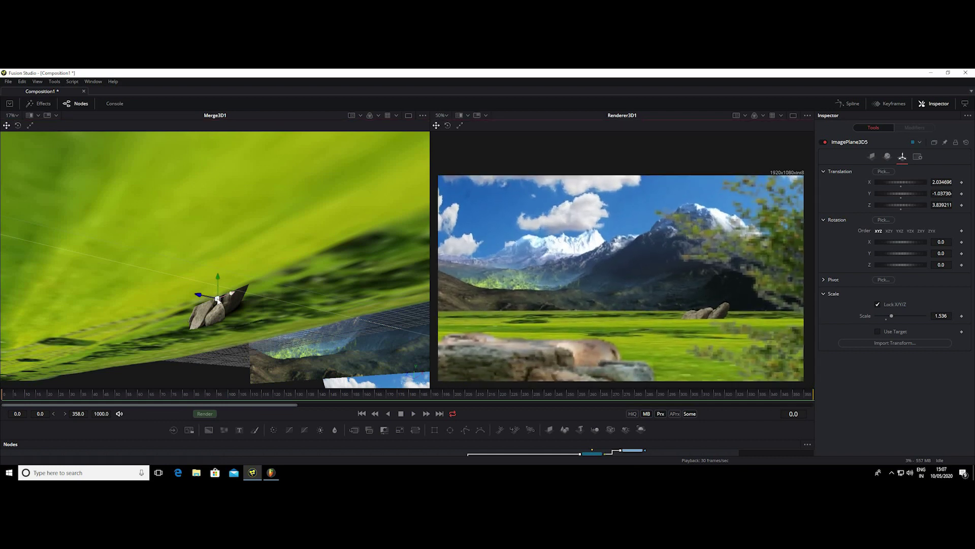
{"action": "left_click_drag", "start_coordinate": [218, 299], "coordinate": [219, 289]}
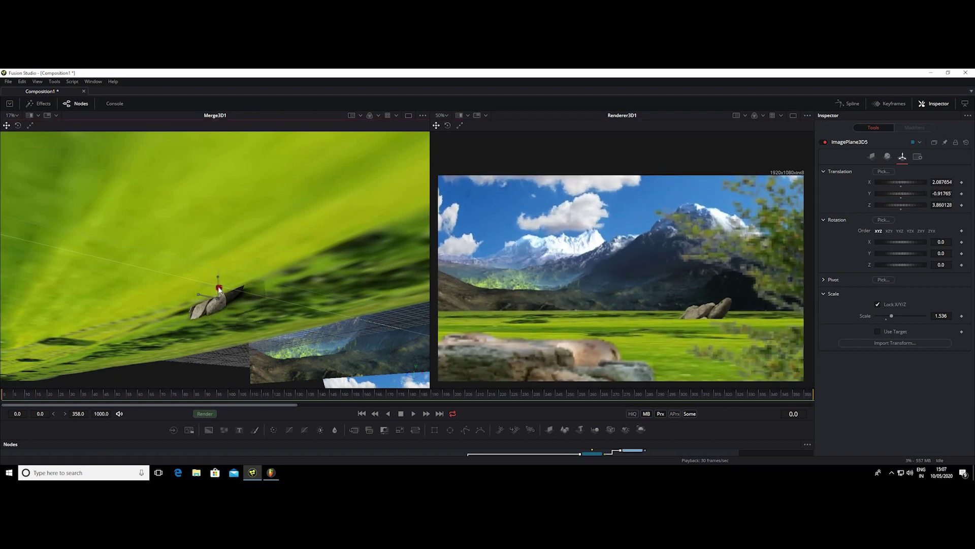
{"action": "left_click_drag", "start_coordinate": [219, 288], "coordinate": [221, 290]}
{"action": "left_click_drag", "start_coordinate": [222, 288], "coordinate": [221, 290]}
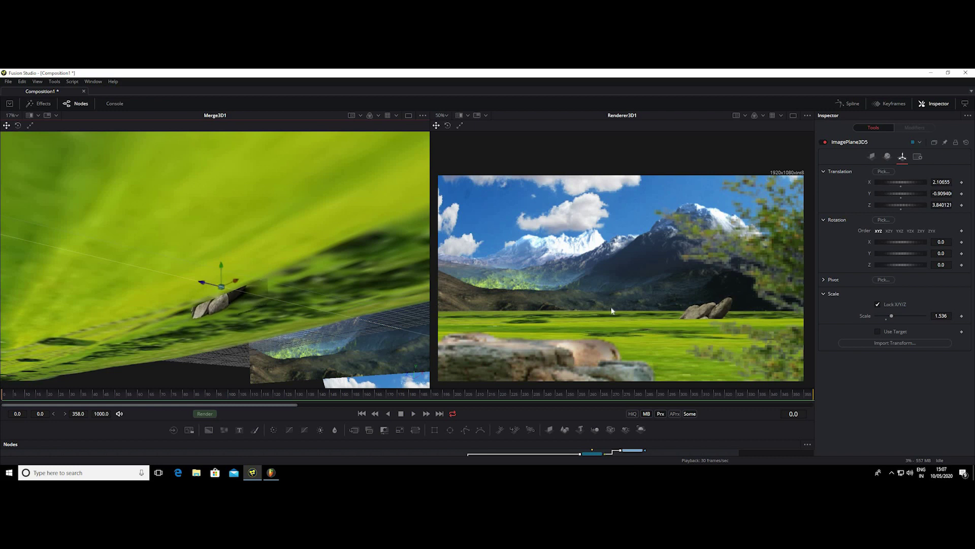
Step: Set the rock plane's scale to 1.143 and Translation Z to 1.81
{"action": "scroll", "coordinate": [611, 306], "scroll_direction": "down", "scroll_amount": 2}
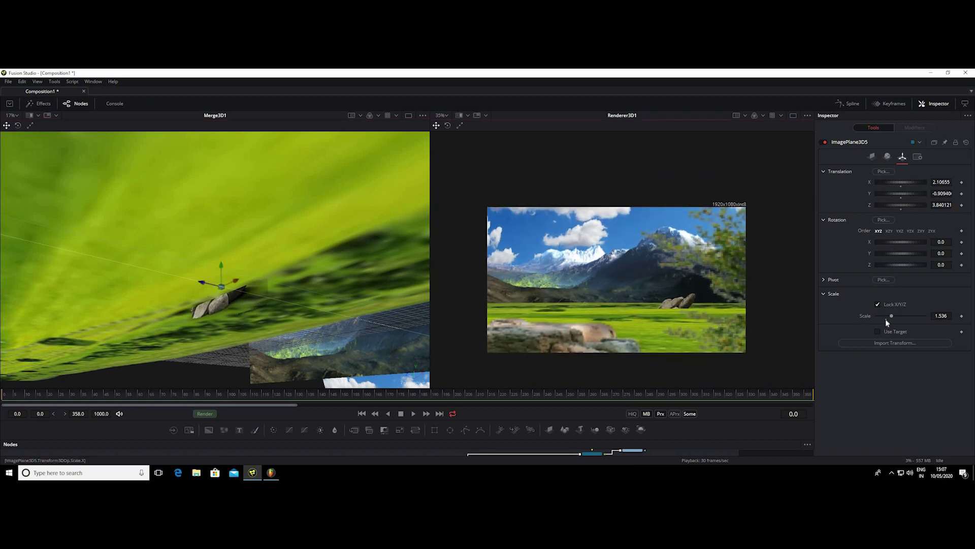
{"action": "left_click_drag", "start_coordinate": [891, 318], "coordinate": [887, 321]}
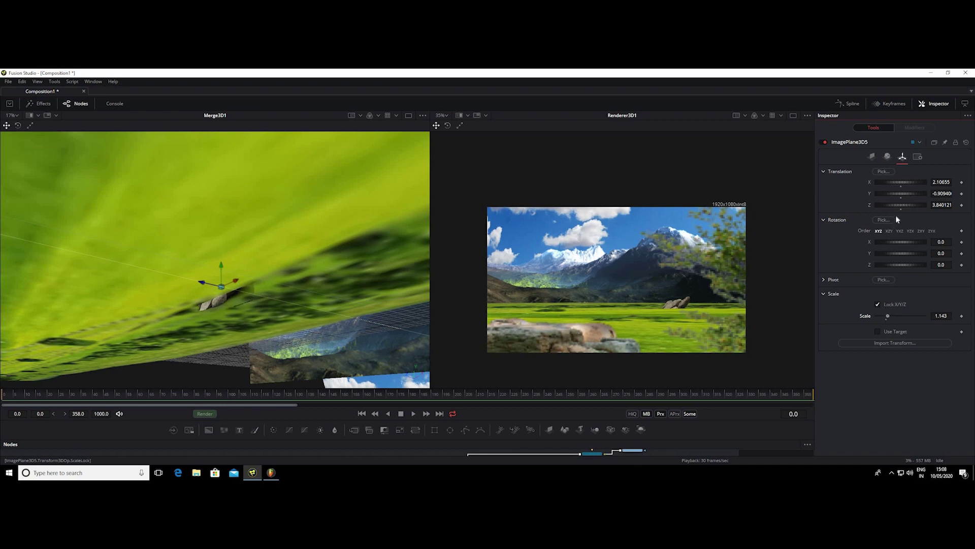
{"action": "left_click_drag", "start_coordinate": [902, 205], "coordinate": [900, 207]}
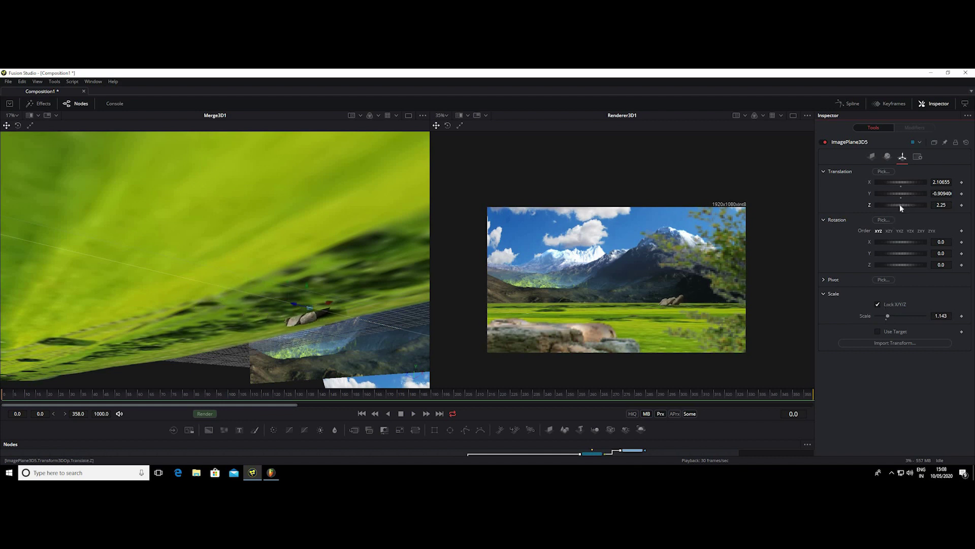
{"action": "mouse_move", "coordinate": [900, 207]}
{"action": "left_mouse_down"}
{"action": "mouse_move", "coordinate": [905, 192]}
{"action": "mouse_move", "coordinate": [909, 209]}
{"action": "left_mouse_up"}
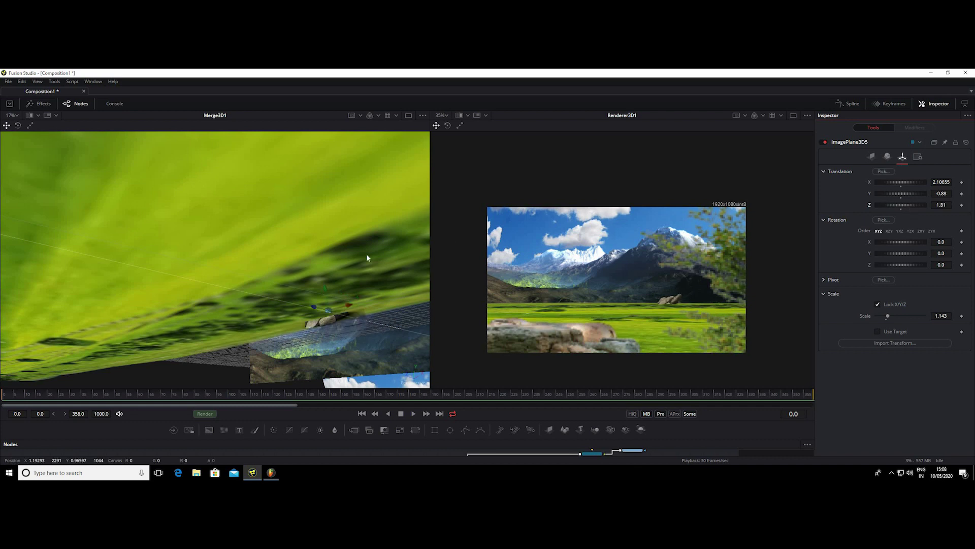
{"action": "mouse_move", "coordinate": [361, 253]}
{"action": "left_mouse_down"}
{"action": "mouse_move", "coordinate": [324, 256]}
{"action": "mouse_move", "coordinate": [328, 277]}
{"action": "mouse_move", "coordinate": [316, 262]}
{"action": "mouse_move", "coordinate": [468, 301]}
{"action": "mouse_move", "coordinate": [342, 307]}
{"action": "left_mouse_up"}
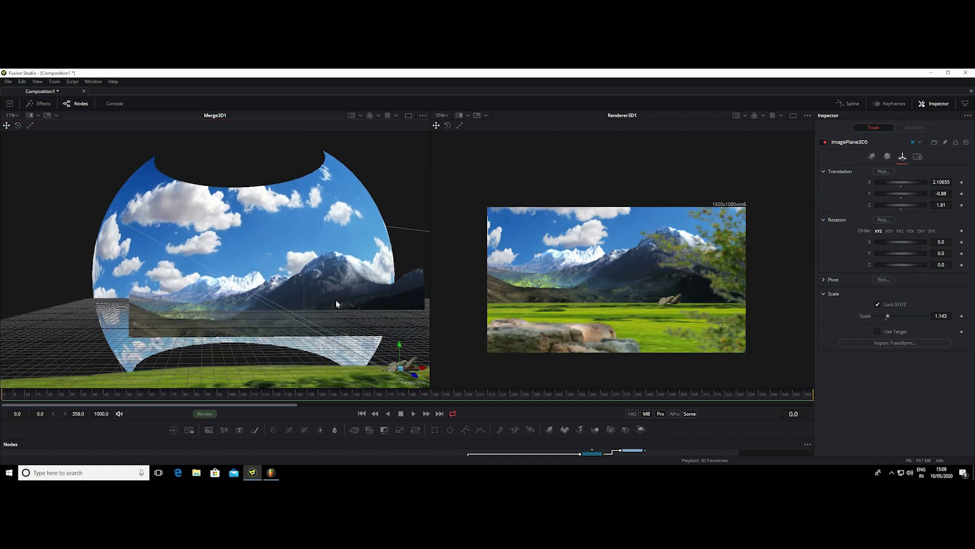
{"action": "scroll", "coordinate": [337, 300], "scroll_direction": "down", "scroll_amount": 2}
{"action": "scroll", "coordinate": [336, 300], "scroll_direction": "down", "scroll_amount": 2}
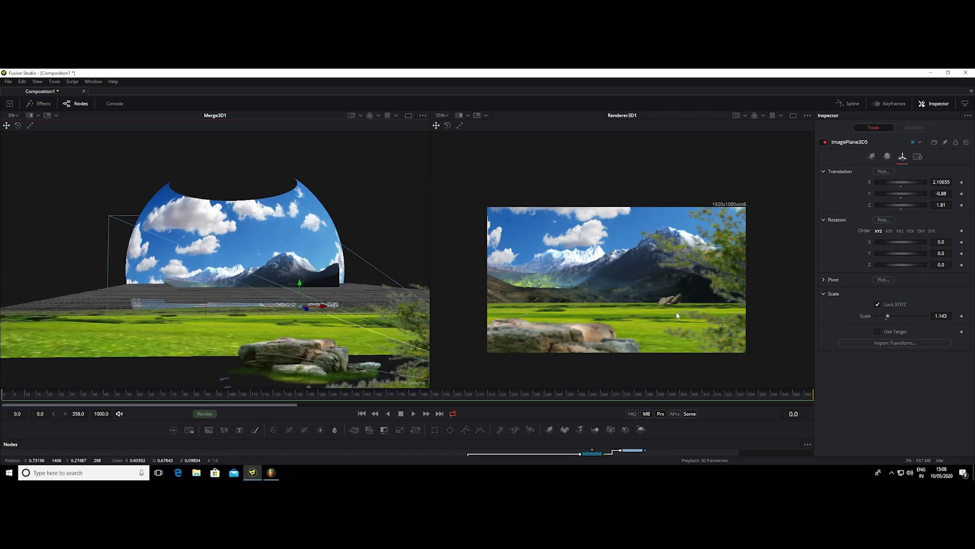
{"action": "scroll", "coordinate": [676, 315], "scroll_direction": "up", "scroll_amount": 2}
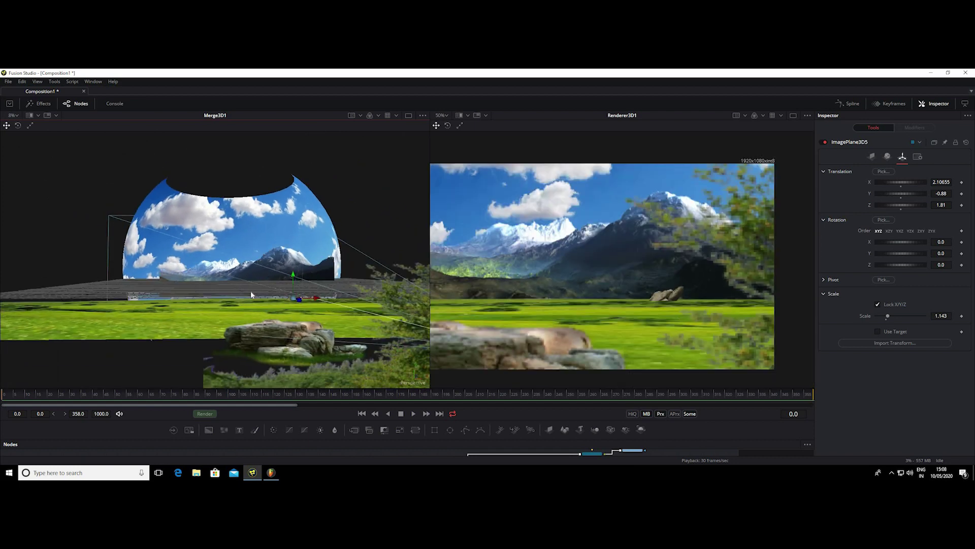
{"action": "scroll", "coordinate": [251, 291], "scroll_direction": "down", "scroll_amount": 2}
{"action": "scroll", "coordinate": [251, 291], "scroll_direction": "down", "scroll_amount": 2}
Step: Enlarge the Nodes panel, place tree2 below the other branches and show it in the left viewer
{"action": "scroll", "coordinate": [237, 288], "scroll_direction": "up", "scroll_amount": 1}
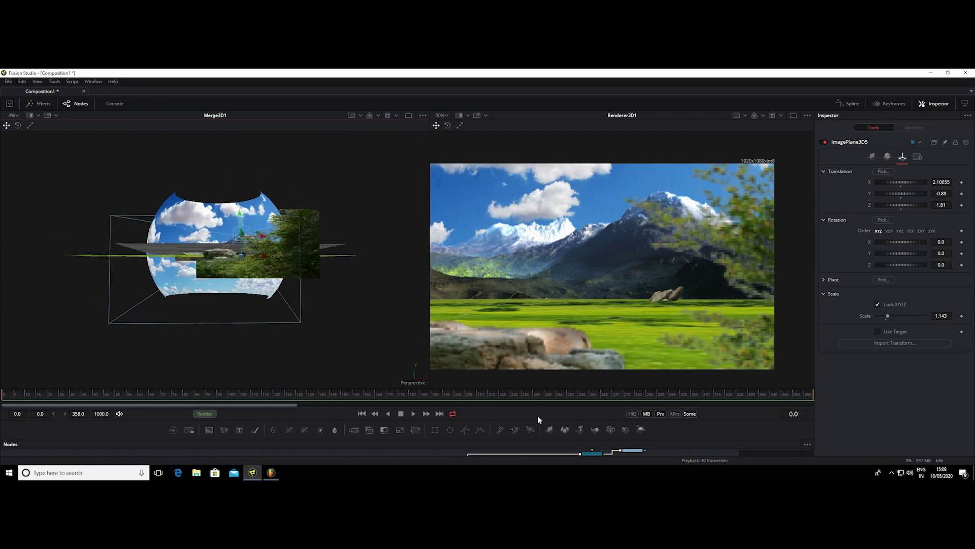
{"action": "left_click_drag", "start_coordinate": [538, 421], "coordinate": [537, 274]}
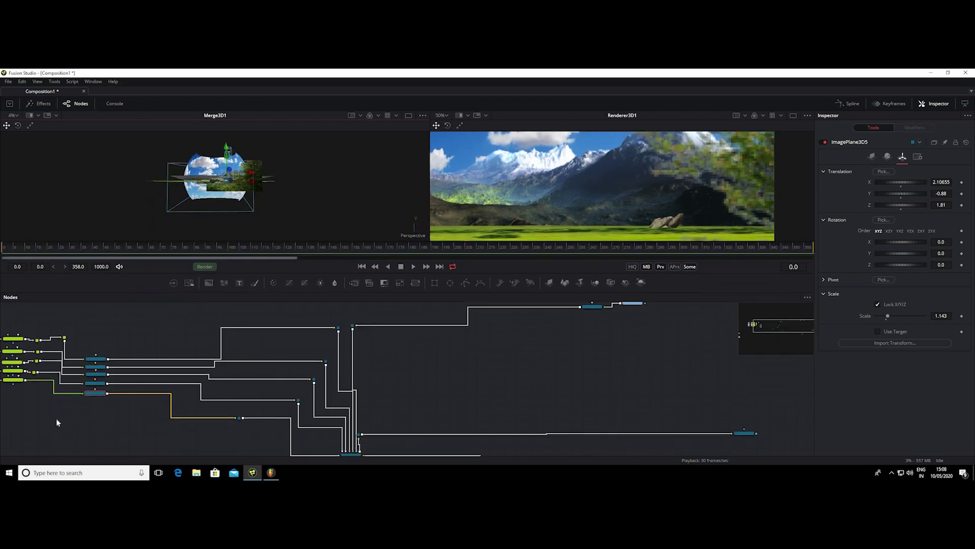
{"action": "mouse_move", "coordinate": [46, 425]}
{"action": "left_mouse_down"}
{"action": "mouse_move", "coordinate": [236, 352]}
{"action": "mouse_move", "coordinate": [172, 298]}
{"action": "mouse_move", "coordinate": [106, 300]}
{"action": "left_mouse_up"}
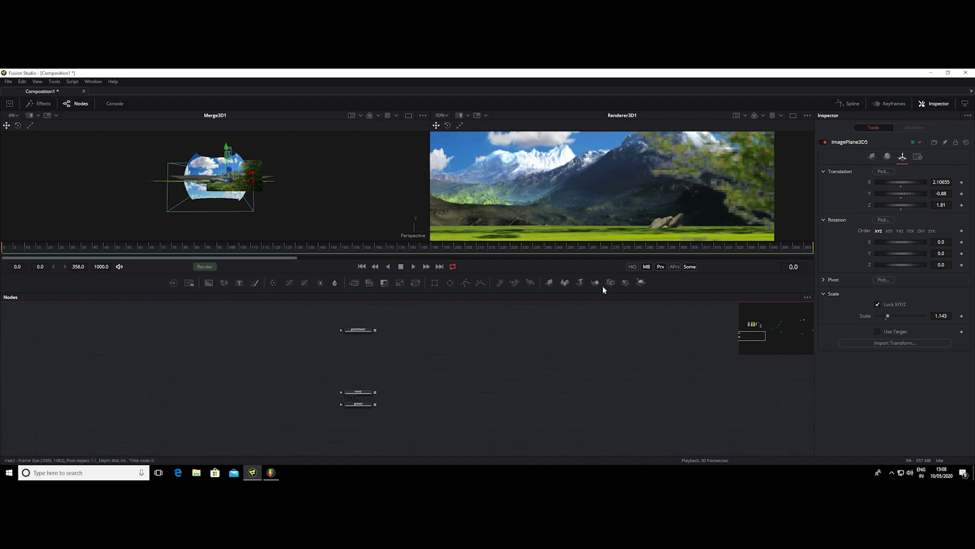
{"action": "mouse_move", "coordinate": [501, 343]}
{"action": "left_mouse_down"}
{"action": "mouse_move", "coordinate": [513, 334]}
{"action": "mouse_move", "coordinate": [195, 446]}
{"action": "left_mouse_up"}
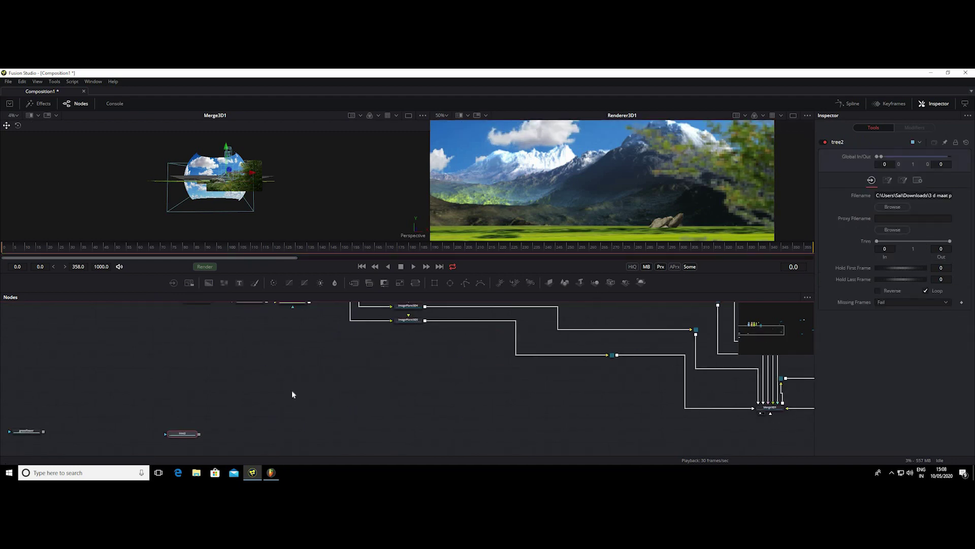
{"action": "left_click_drag", "start_coordinate": [325, 392], "coordinate": [306, 413]}
{"action": "left_click_drag", "start_coordinate": [169, 451], "coordinate": [186, 352]}
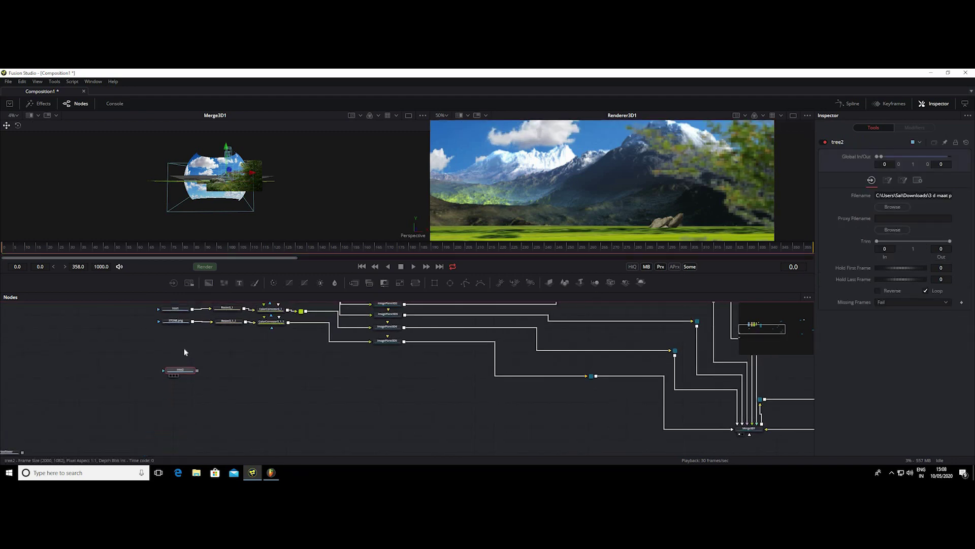
{"action": "key", "text": "1"}
{"action": "key", "text": "ctrl+f"}
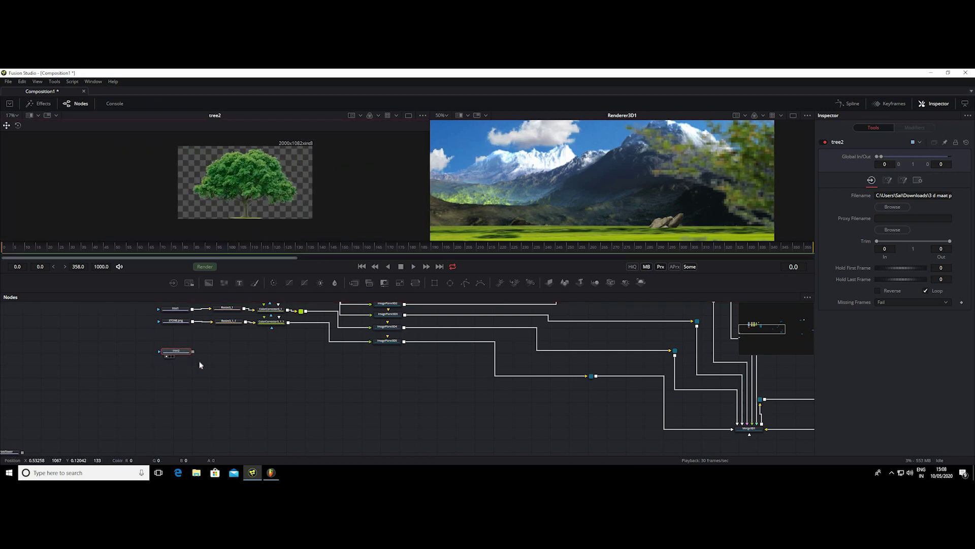
Step: Duplicate Resize3_1_1 and wire tree2 into the copied resize node
{"action": "left_click", "coordinate": [232, 325]}
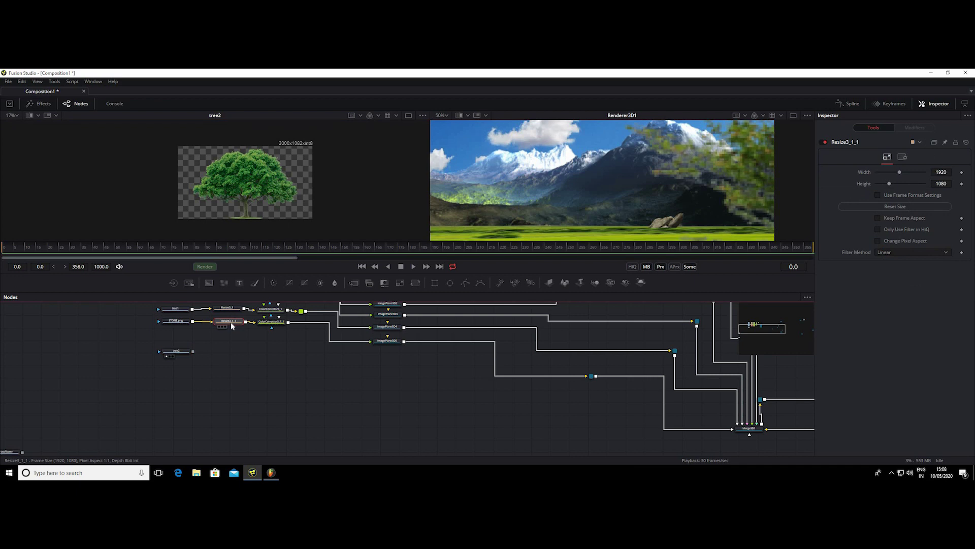
{"action": "key", "text": "ctrl+c"}
{"action": "key", "text": "ctrl+v"}
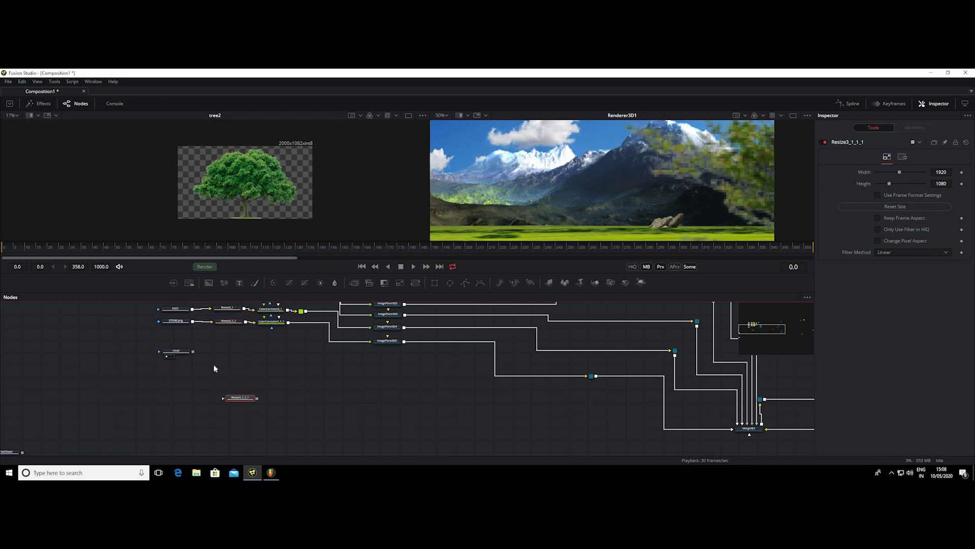
{"action": "mouse_move", "coordinate": [193, 351]}
{"action": "left_mouse_down"}
{"action": "mouse_move", "coordinate": [239, 399]}
{"action": "mouse_move", "coordinate": [232, 343]}
{"action": "mouse_move", "coordinate": [235, 354]}
{"action": "left_mouse_up"}
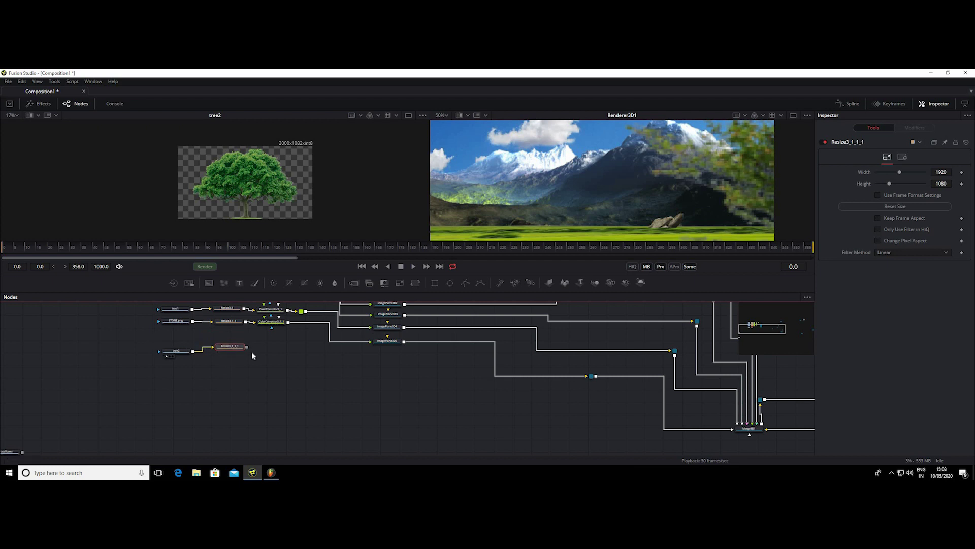
{"action": "left_click", "coordinate": [175, 351], "text": "ctrl"}
{"action": "left_click_drag", "start_coordinate": [176, 351], "coordinate": [179, 340]}
Step: Duplicate ColorCorrector3_1_1 after the new resize and add an ImagePlane3D6 node
{"action": "left_click", "coordinate": [279, 324]}
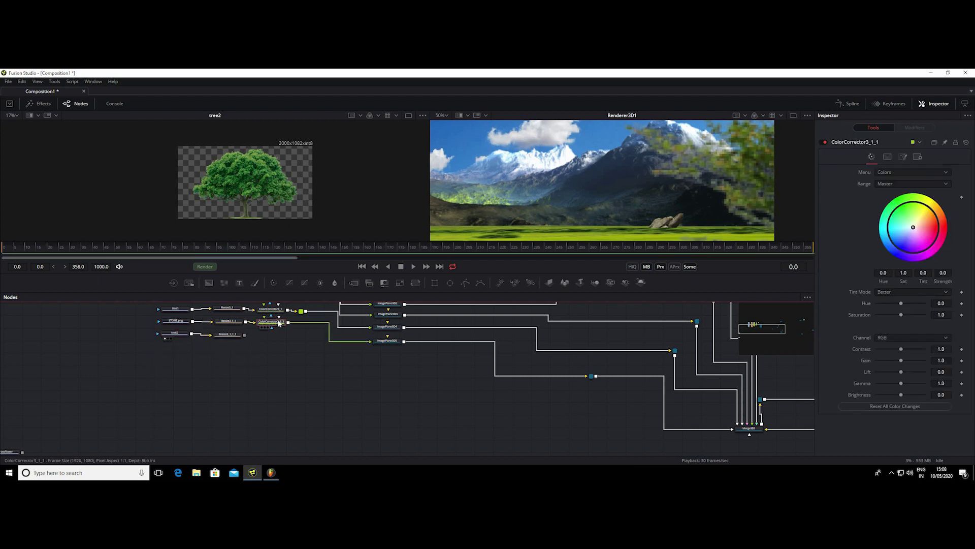
{"action": "key", "text": "ctrl+c"}
{"action": "key", "text": "ctrl+v"}
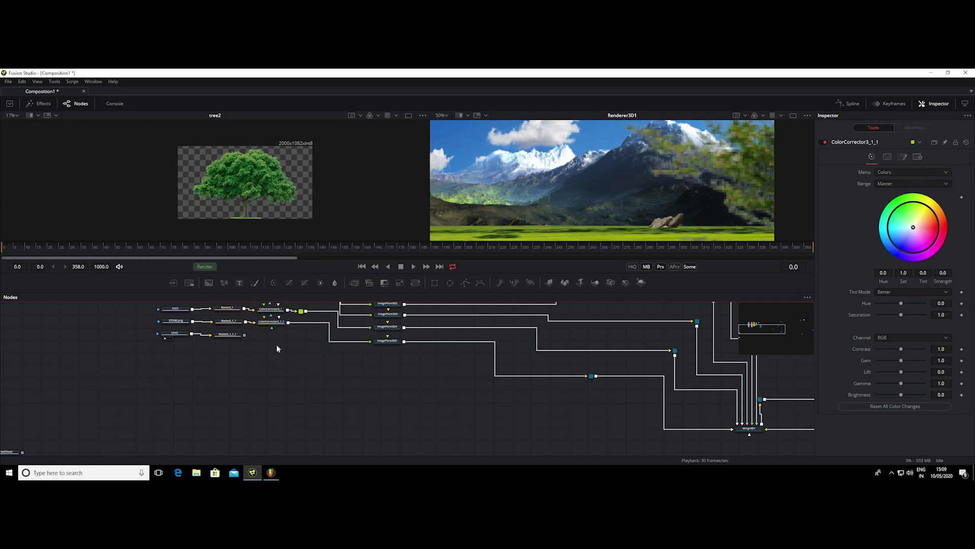
{"action": "left_click_drag", "start_coordinate": [313, 364], "coordinate": [274, 340]}
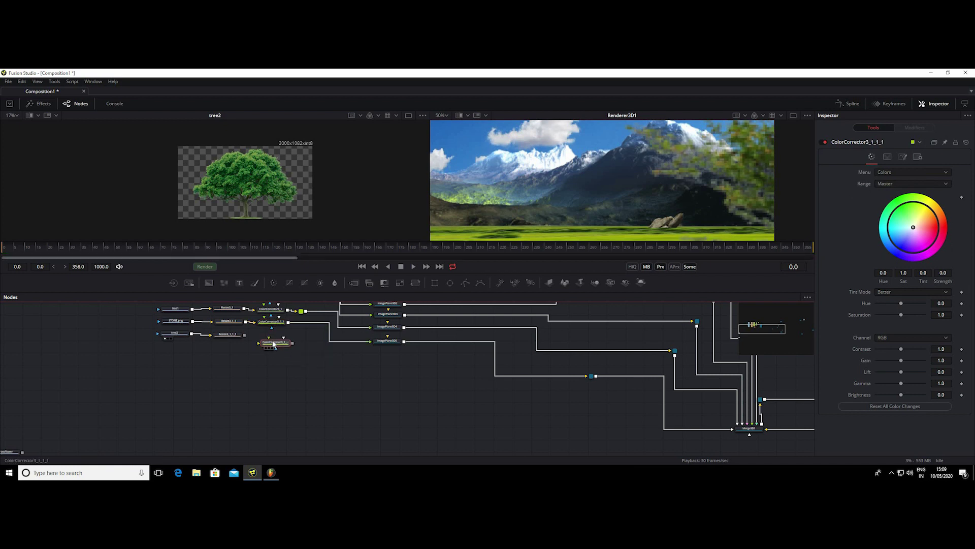
{"action": "left_click", "coordinate": [240, 337]}
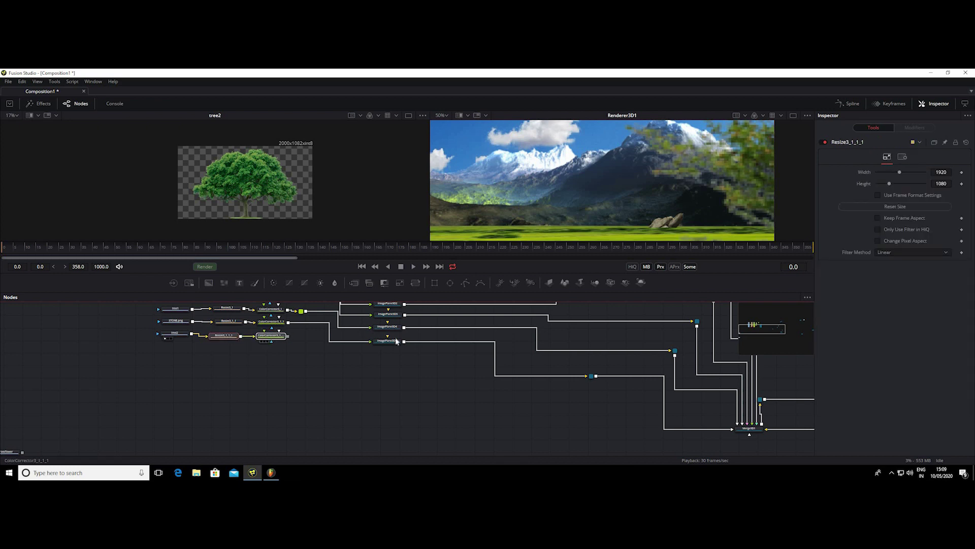
{"action": "mouse_move", "coordinate": [549, 282]}
{"action": "left_mouse_down"}
{"action": "mouse_move", "coordinate": [382, 363]}
{"action": "mouse_move", "coordinate": [384, 354]}
{"action": "left_mouse_up"}
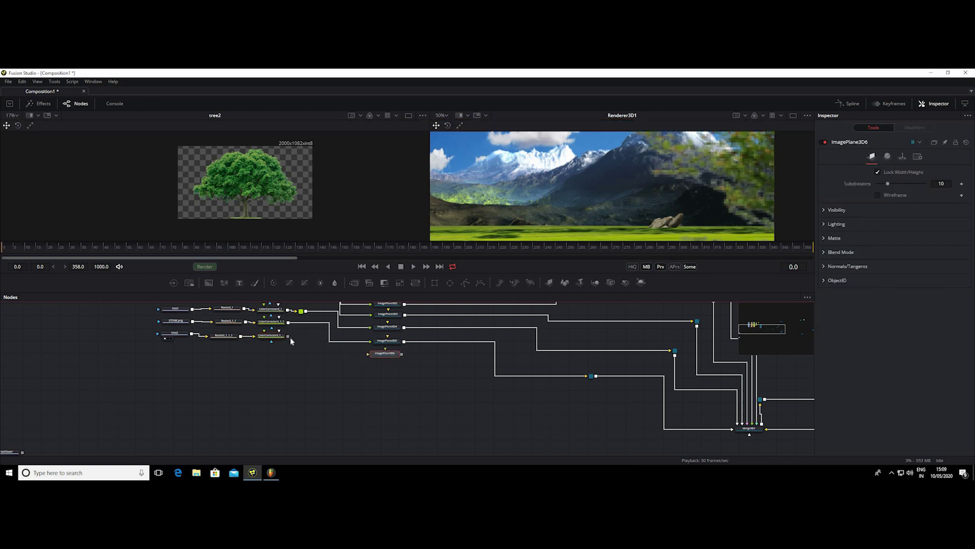
Step: Feed the colour-corrected tree2 branch into ImagePlane3D6 and tidy the nodes
{"action": "left_click_drag", "start_coordinate": [291, 336], "coordinate": [372, 354]}
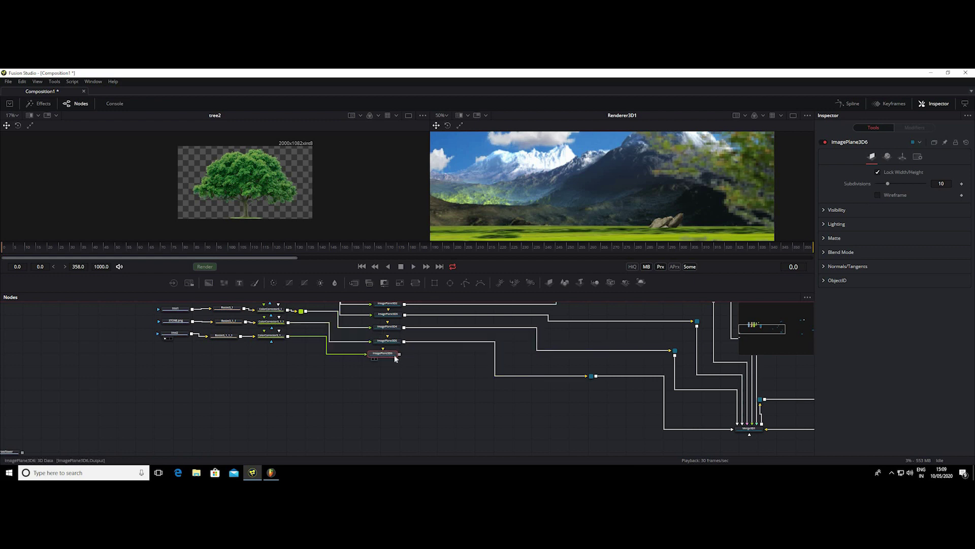
{"action": "left_click_drag", "start_coordinate": [398, 358], "coordinate": [400, 357]}
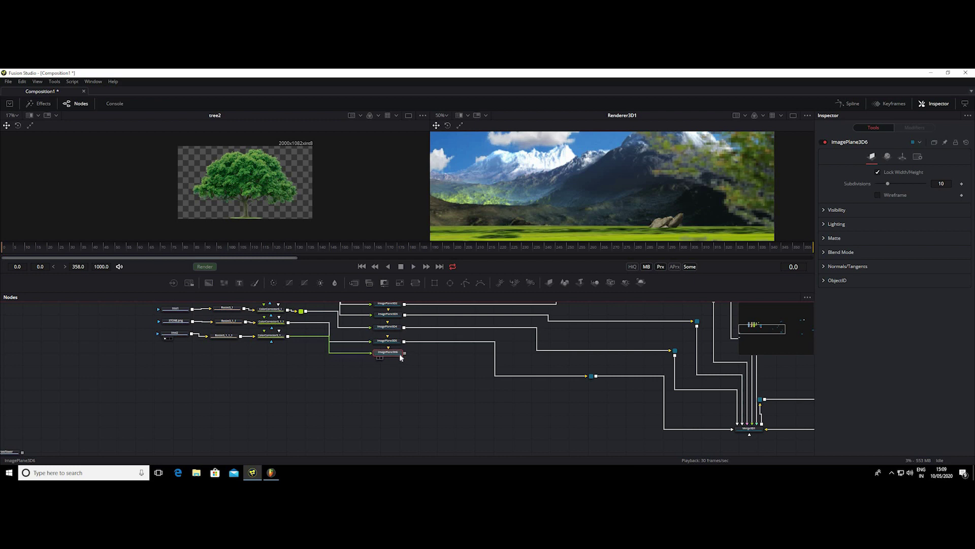
{"action": "left_click_drag", "start_coordinate": [279, 338], "coordinate": [274, 339]}
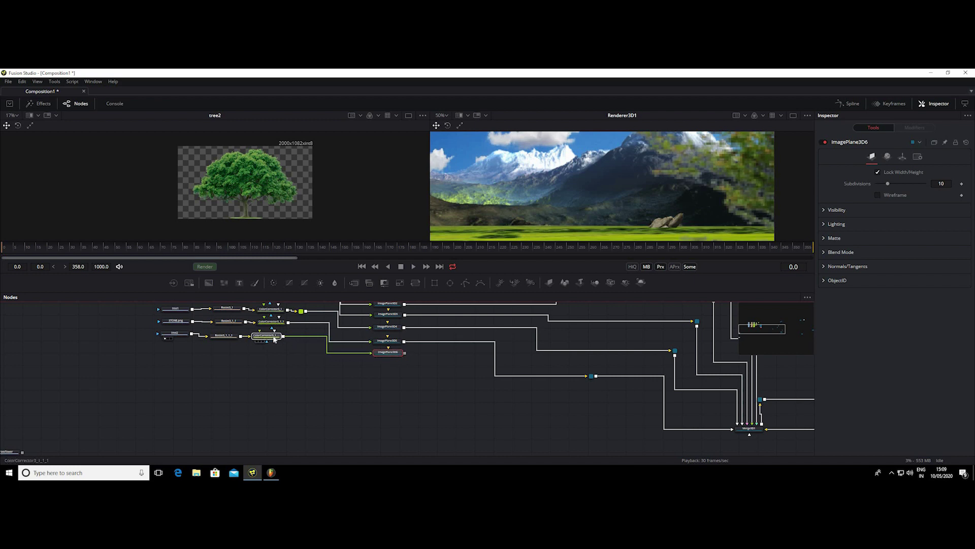
{"action": "left_click", "coordinate": [395, 357]}
Step: Connect ImagePlane3D6 to Merge3D1 through a pipe router and tidy the other link routers
{"action": "left_click_drag", "start_coordinate": [406, 353], "coordinate": [732, 415]}
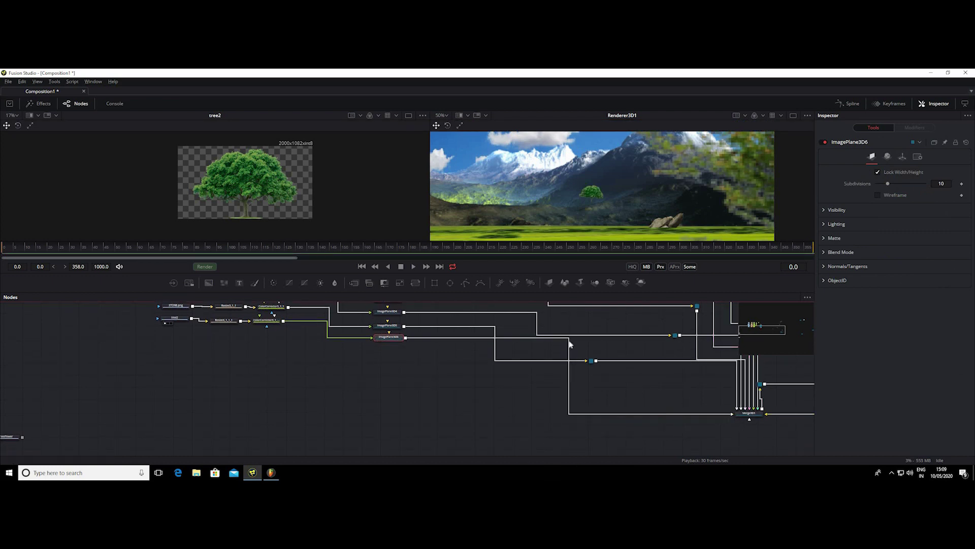
{"action": "left_click_drag", "start_coordinate": [569, 344], "coordinate": [575, 382]}
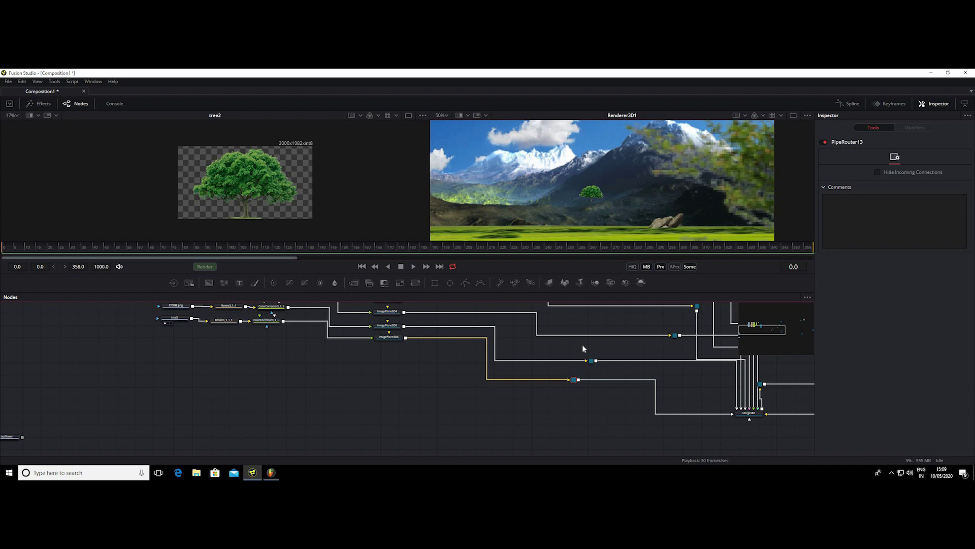
{"action": "scroll", "coordinate": [436, 396], "scroll_direction": "down", "scroll_amount": 5}
{"action": "scroll", "coordinate": [391, 396], "scroll_direction": "down", "scroll_amount": 5}
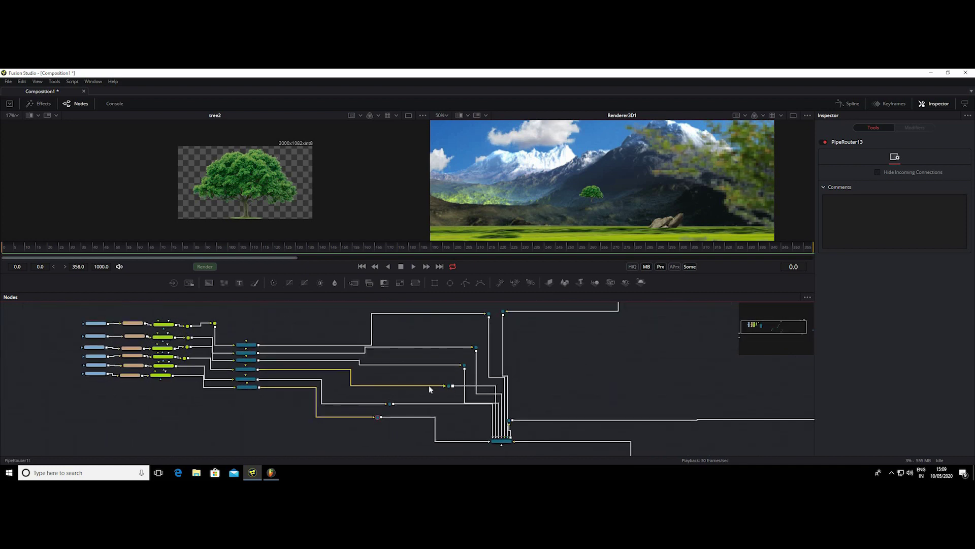
{"action": "left_click_drag", "start_coordinate": [428, 386], "coordinate": [445, 386]}
{"action": "mouse_move", "coordinate": [390, 403]}
{"action": "left_mouse_down"}
{"action": "mouse_move", "coordinate": [410, 400]}
{"action": "mouse_move", "coordinate": [408, 416]}
{"action": "mouse_move", "coordinate": [395, 415]}
{"action": "left_mouse_up"}
{"action": "scroll", "coordinate": [605, 370], "scroll_direction": "down", "scroll_amount": 3}
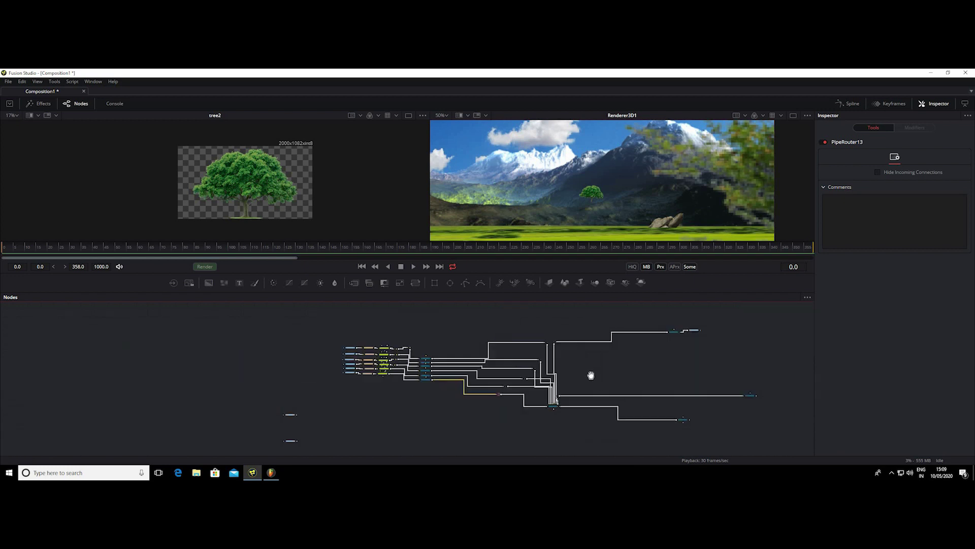
{"action": "mouse_move", "coordinate": [590, 375]}
{"action": "left_mouse_down"}
{"action": "mouse_move", "coordinate": [453, 370]}
{"action": "mouse_move", "coordinate": [470, 317]}
{"action": "left_mouse_up"}
{"action": "scroll", "coordinate": [453, 370], "scroll_direction": "up", "scroll_amount": 1}
{"action": "scroll", "coordinate": [442, 372], "scroll_direction": "up", "scroll_amount": 2}
{"action": "left_click_drag", "start_coordinate": [394, 346], "coordinate": [418, 340]}
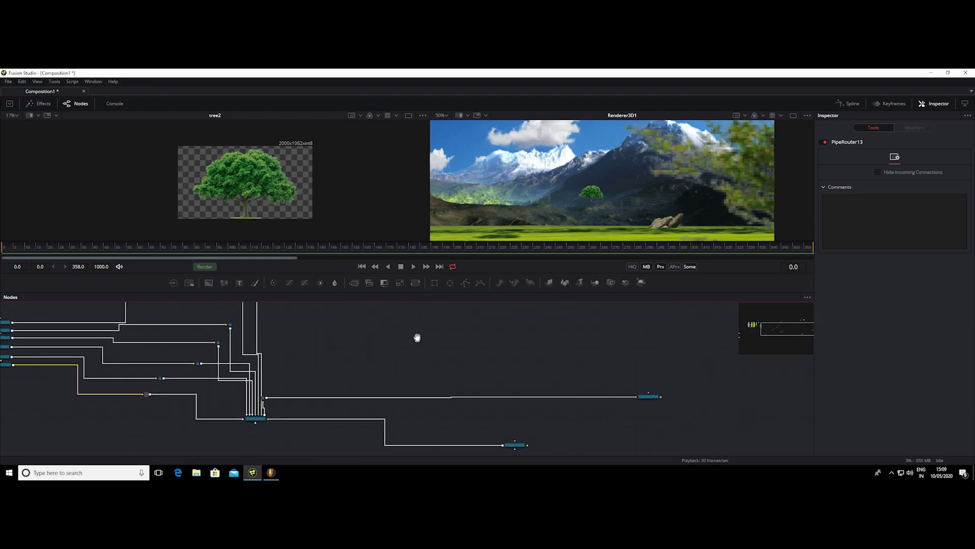
{"action": "scroll", "coordinate": [417, 340], "scroll_direction": "up", "scroll_amount": 1}
{"action": "scroll", "coordinate": [451, 327], "scroll_direction": "up", "scroll_amount": 1}
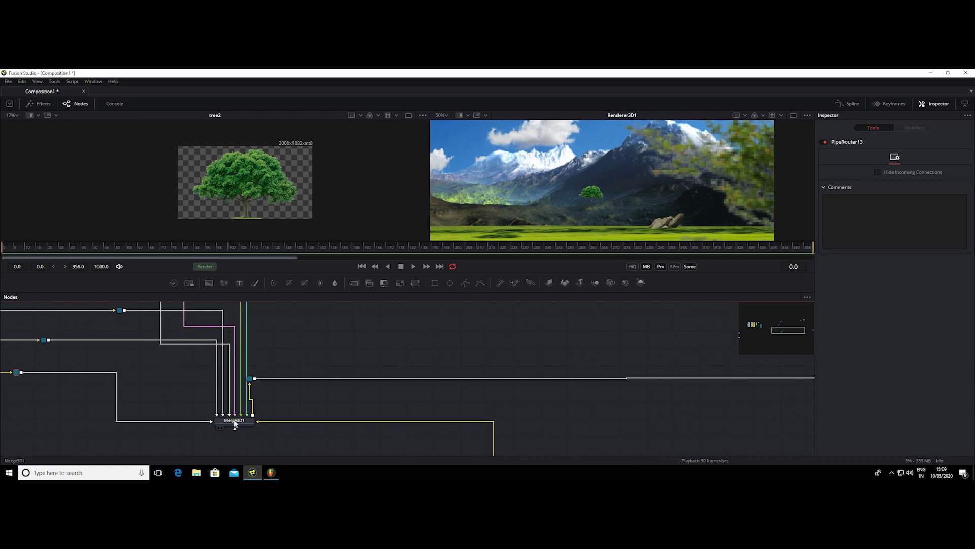
Step: Show Merge3D1 in the left viewer and zoom into the 3D scene with enlarged viewers
{"action": "left_click_drag", "start_coordinate": [236, 426], "coordinate": [236, 327]}
{"action": "left_click_drag", "start_coordinate": [235, 280], "coordinate": [236, 194]}
{"action": "scroll", "coordinate": [238, 193], "scroll_direction": "up", "scroll_amount": 2}
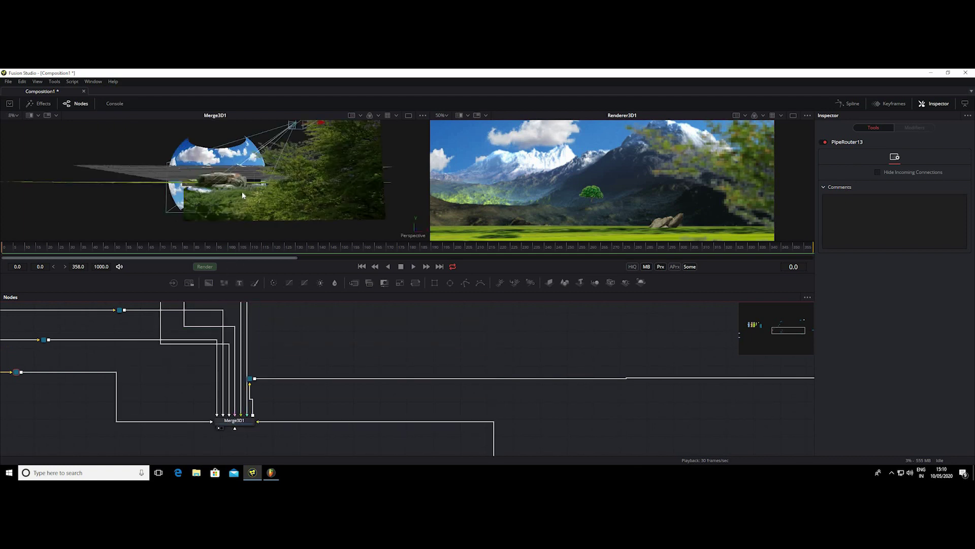
{"action": "scroll", "coordinate": [243, 191], "scroll_direction": "up", "scroll_amount": 2}
{"action": "scroll", "coordinate": [251, 215], "scroll_direction": "up", "scroll_amount": 2}
{"action": "scroll", "coordinate": [232, 229], "scroll_direction": "up", "scroll_amount": 2}
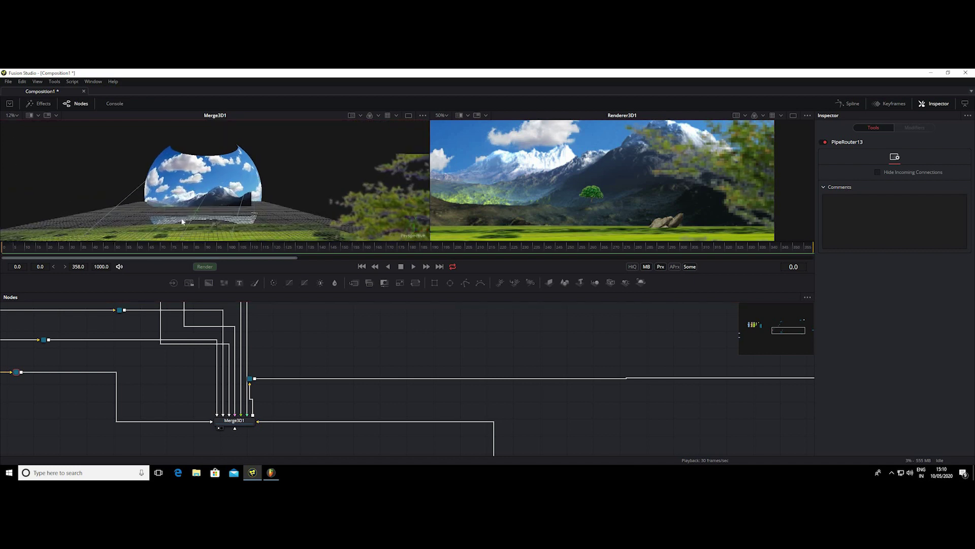
{"action": "scroll", "coordinate": [211, 198], "scroll_direction": "up", "scroll_amount": 2}
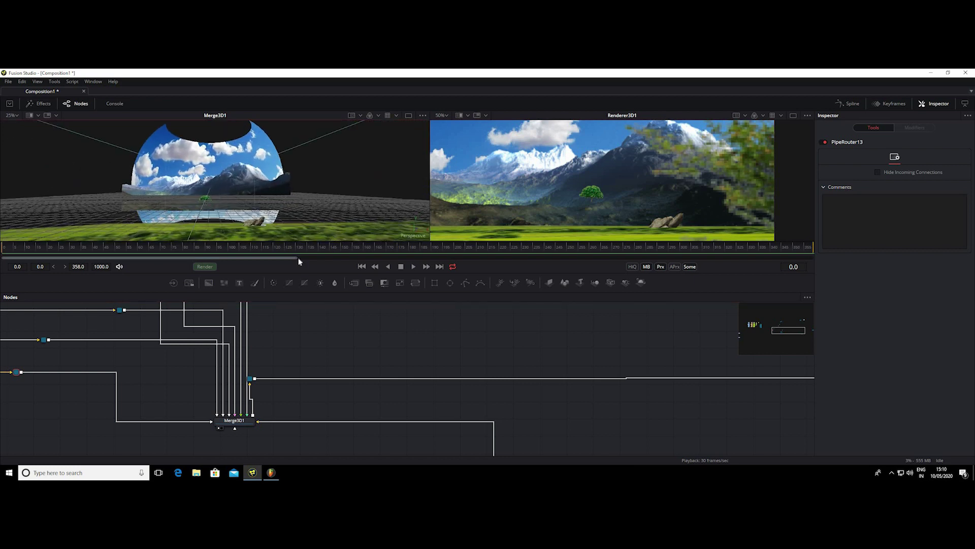
{"action": "left_click_drag", "start_coordinate": [396, 272], "coordinate": [428, 457]}
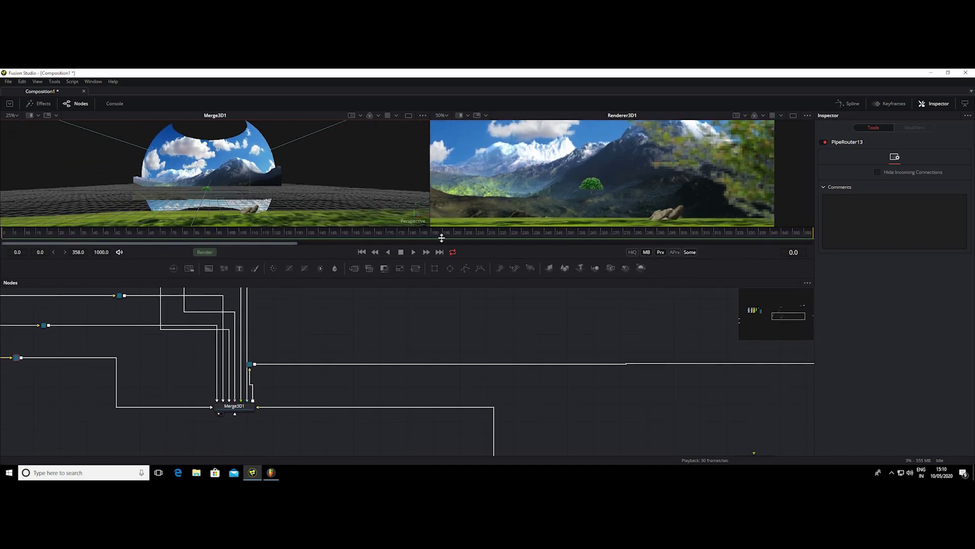
Step: Restore the node graph view and select the ImagePlane3D6 tree node
{"action": "left_click_drag", "start_coordinate": [419, 434], "coordinate": [419, 236]}
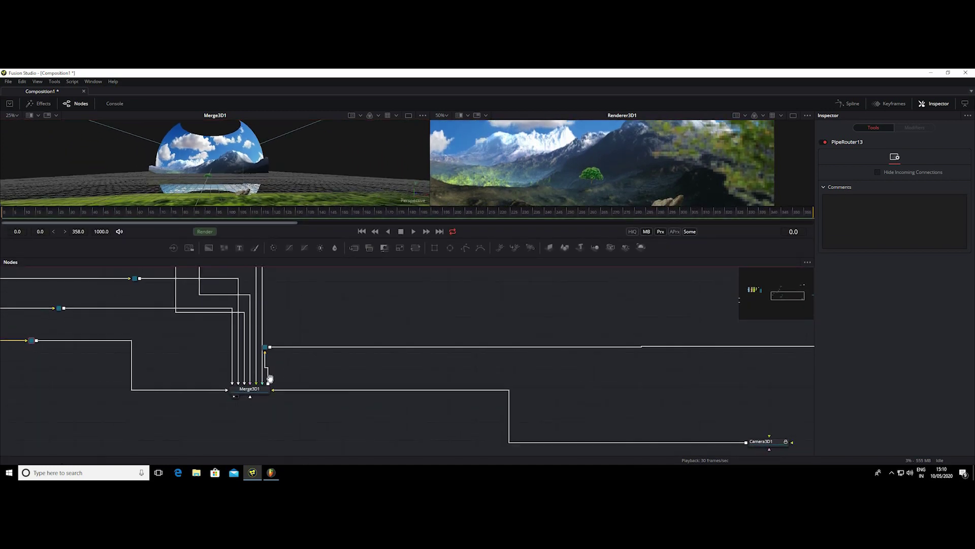
{"action": "left_click_drag", "start_coordinate": [269, 379], "coordinate": [390, 381]}
{"action": "scroll", "coordinate": [395, 387], "scroll_direction": "down", "scroll_amount": 3}
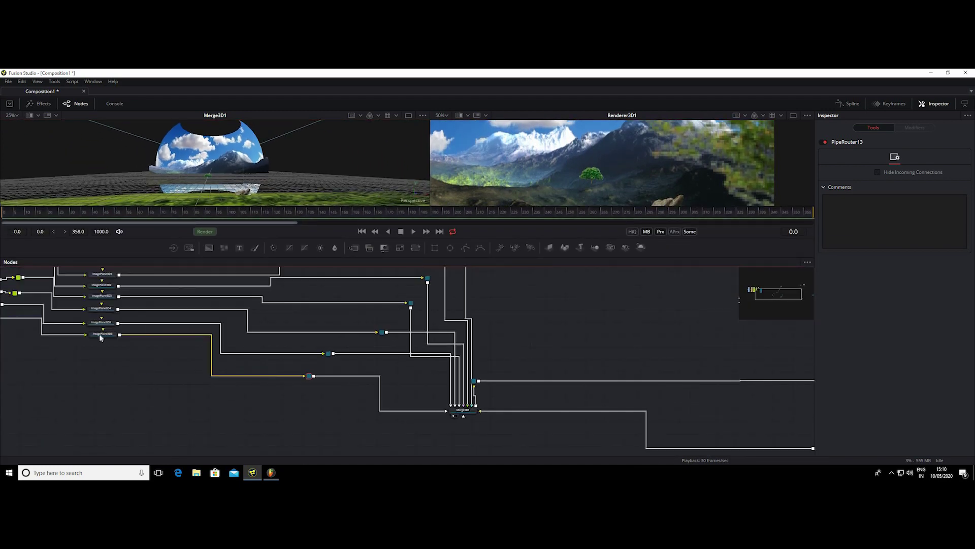
{"action": "left_click", "coordinate": [100, 334]}
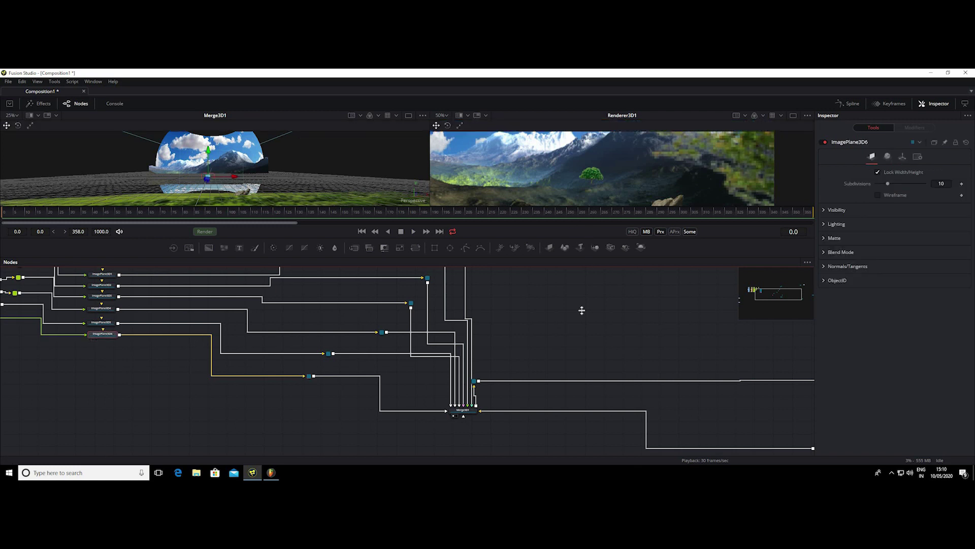
Step: Enlarge the viewers and bring the small tree plane forward and to the right
{"action": "left_click_drag", "start_coordinate": [581, 310], "coordinate": [582, 404]}
{"action": "scroll", "coordinate": [242, 211], "scroll_direction": "up", "scroll_amount": 2}
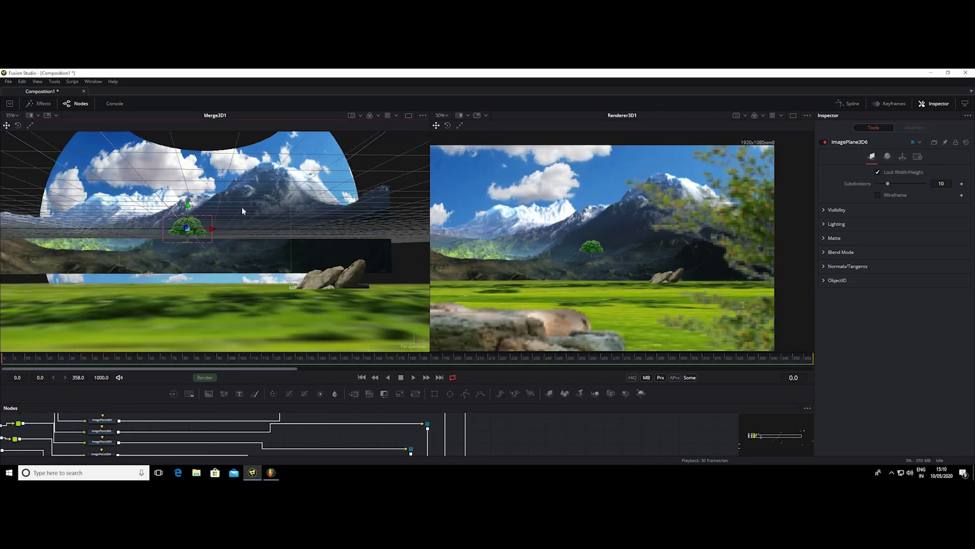
{"action": "left_click_drag", "start_coordinate": [243, 211], "coordinate": [227, 213]}
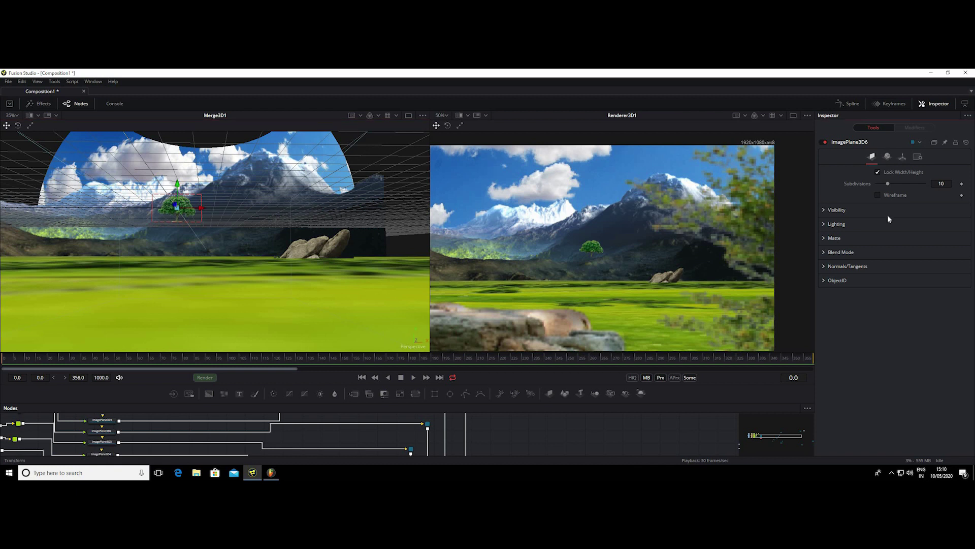
{"action": "left_click", "coordinate": [902, 157]}
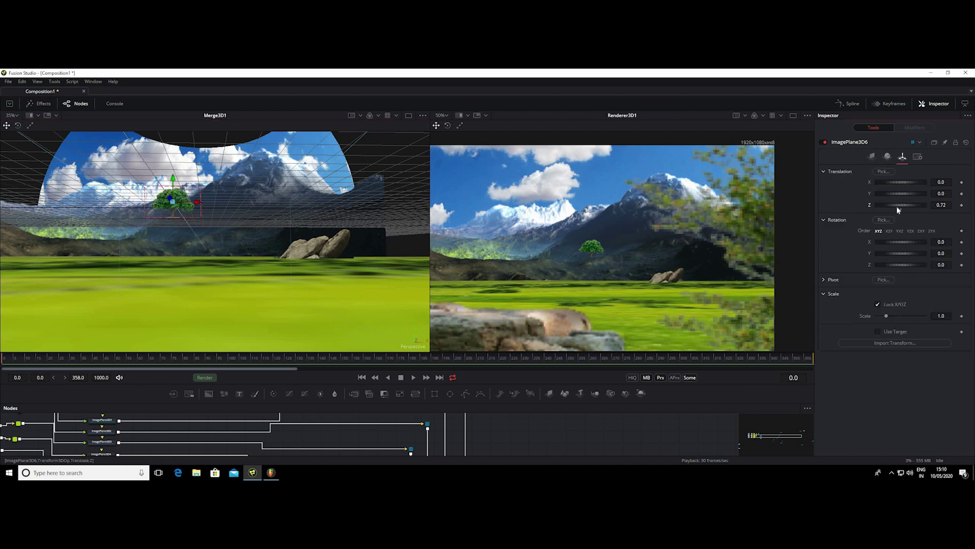
{"action": "mouse_move", "coordinate": [896, 205]}
{"action": "left_mouse_down"}
{"action": "mouse_move", "coordinate": [931, 213]}
{"action": "mouse_move", "coordinate": [895, 200]}
{"action": "left_mouse_up"}
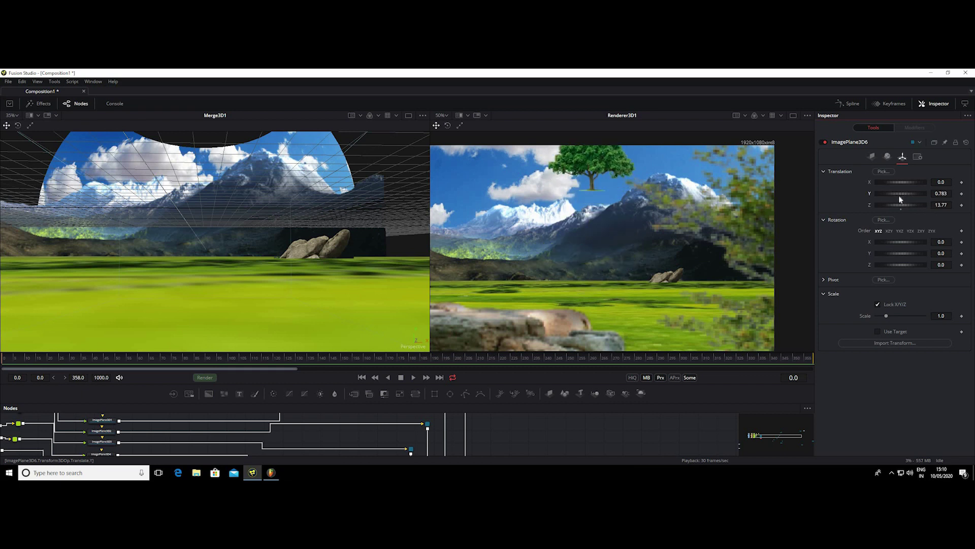
{"action": "scroll", "coordinate": [701, 289], "scroll_direction": "up", "scroll_amount": 2}
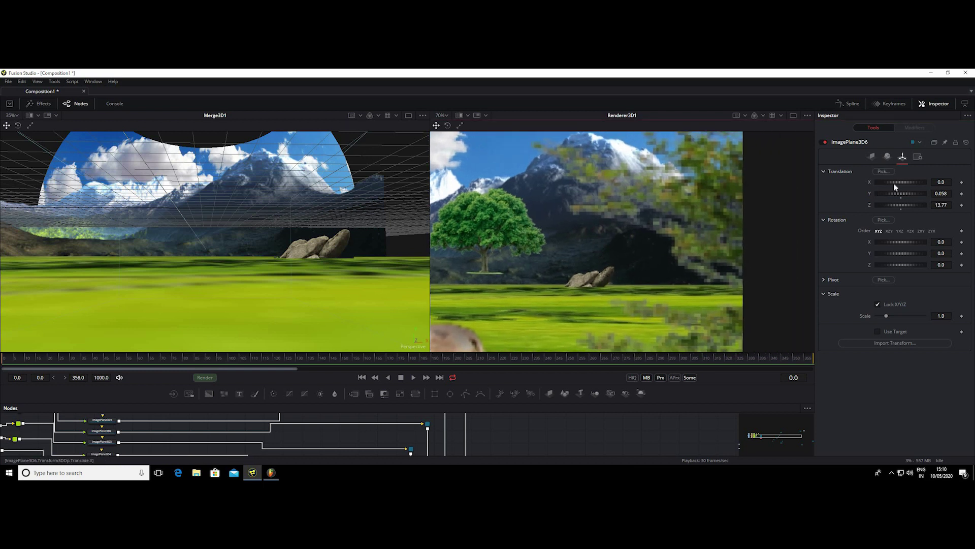
{"action": "left_click_drag", "start_coordinate": [895, 187], "coordinate": [908, 190]}
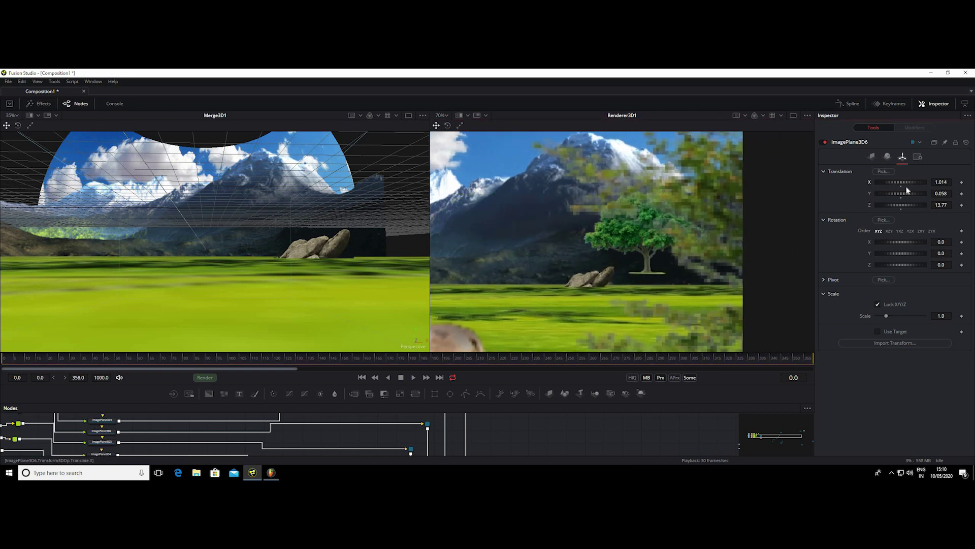
{"action": "scroll", "coordinate": [582, 261], "scroll_direction": "down", "scroll_amount": 2}
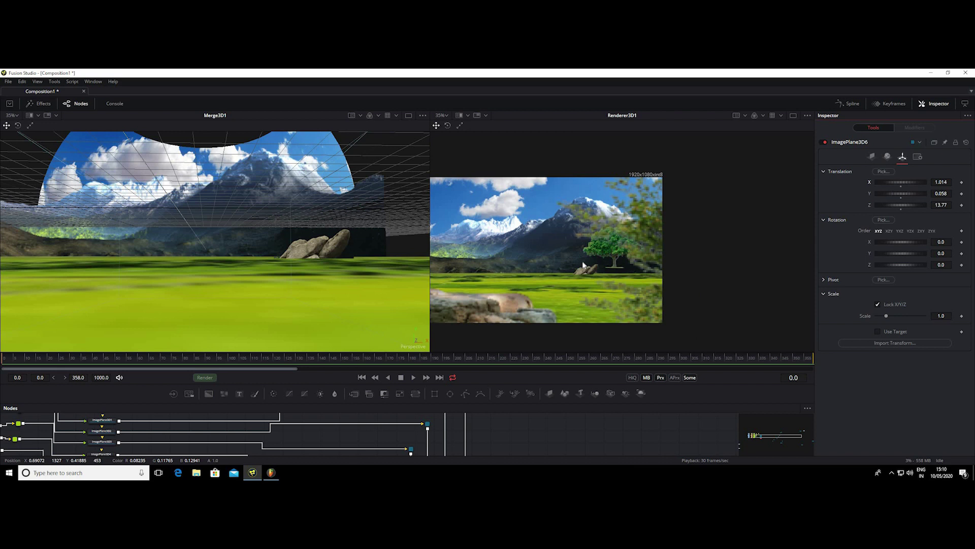
{"action": "scroll", "coordinate": [582, 261], "scroll_direction": "down", "scroll_amount": 1}
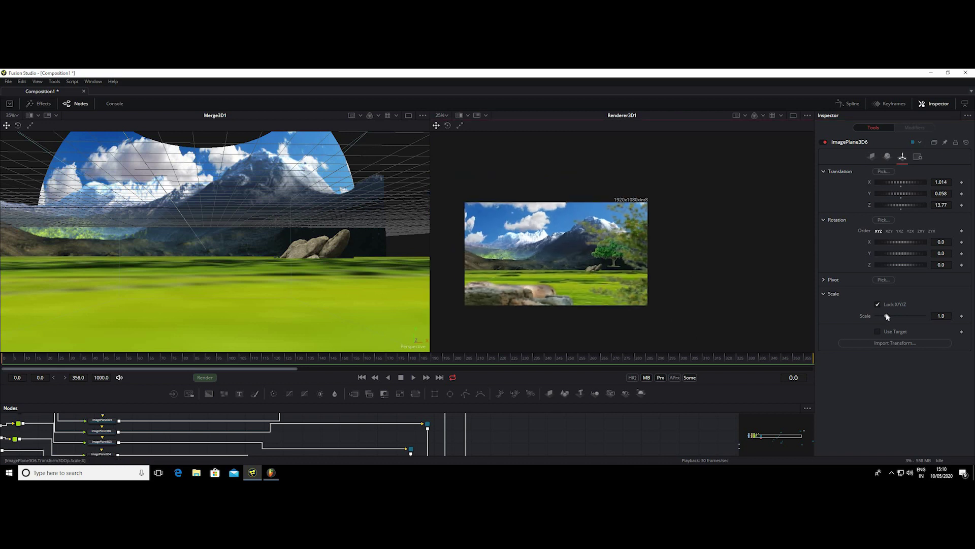
Step: Shrink the tree slightly and lower it toward the ground, undoing an accidental sideways tilt
{"action": "left_click_drag", "start_coordinate": [887, 317], "coordinate": [885, 316]}
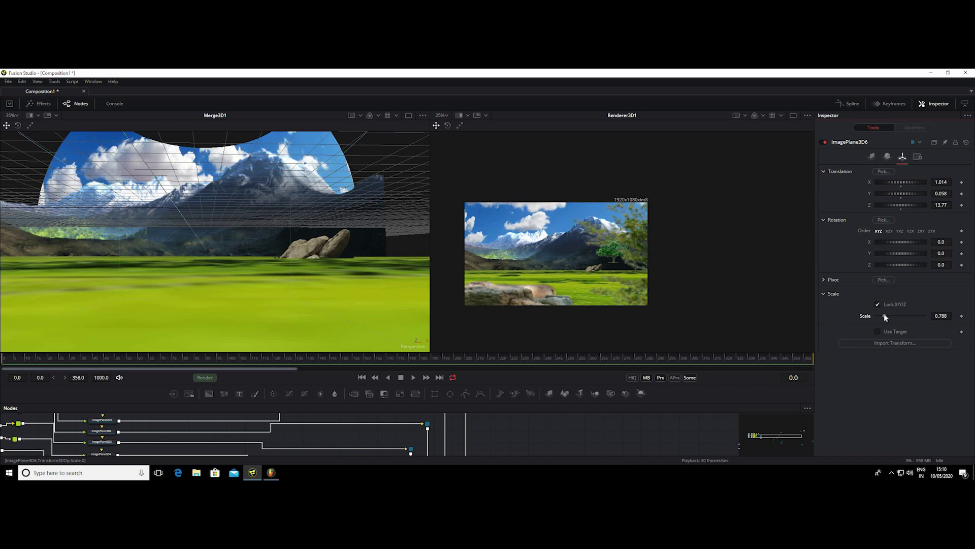
{"action": "left_click_drag", "start_coordinate": [894, 194], "coordinate": [893, 202]}
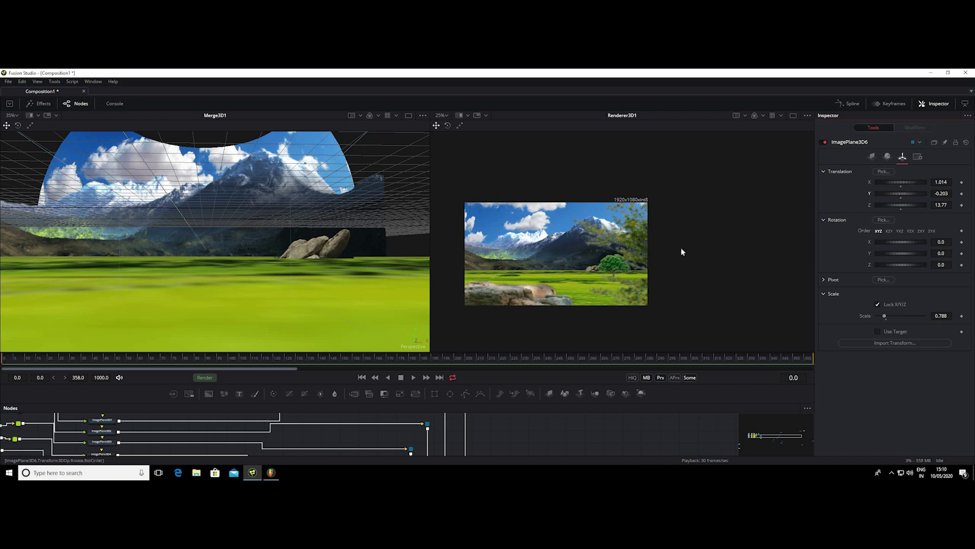
{"action": "scroll", "coordinate": [682, 250], "scroll_direction": "up", "scroll_amount": 2}
{"action": "scroll", "coordinate": [574, 266], "scroll_direction": "up", "scroll_amount": 3}
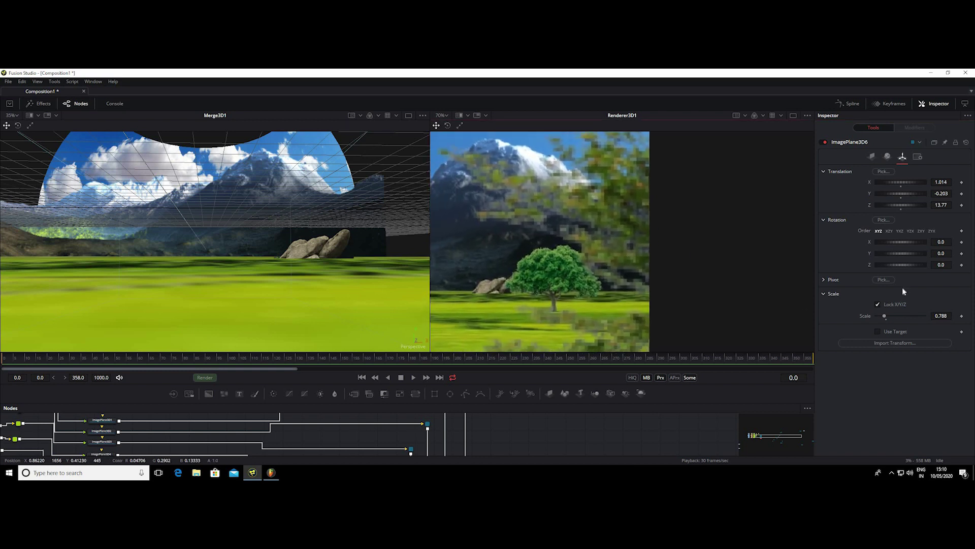
{"action": "left_click_drag", "start_coordinate": [901, 265], "coordinate": [899, 266]}
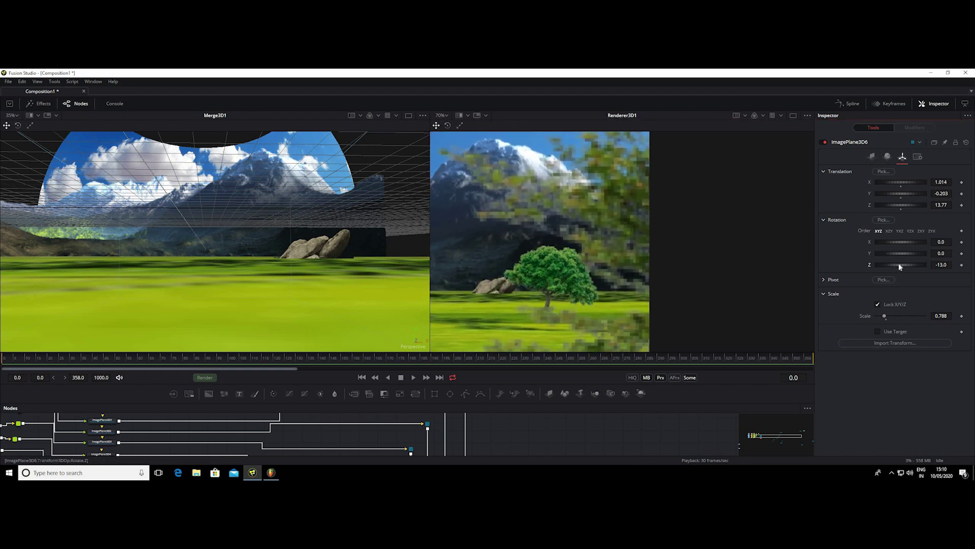
{"action": "key", "text": "ctrl+z"}
Step: Push the tree plane farther back, reset its height to 0 and lower it onto the grass
{"action": "mouse_move", "coordinate": [904, 206]}
{"action": "left_mouse_down"}
{"action": "mouse_move", "coordinate": [890, 209]}
{"action": "mouse_move", "coordinate": [909, 187]}
{"action": "left_mouse_up"}
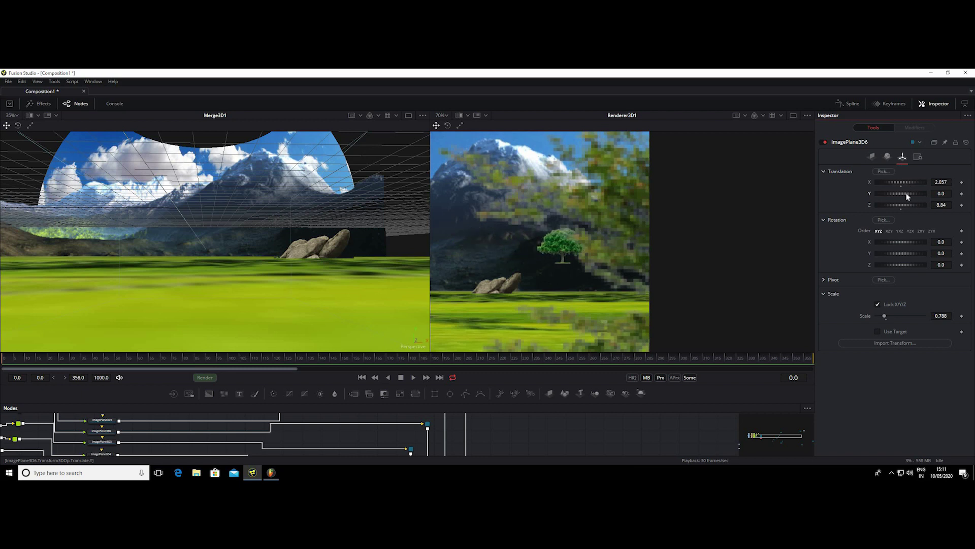
{"action": "left_click_drag", "start_coordinate": [908, 197], "coordinate": [902, 201]}
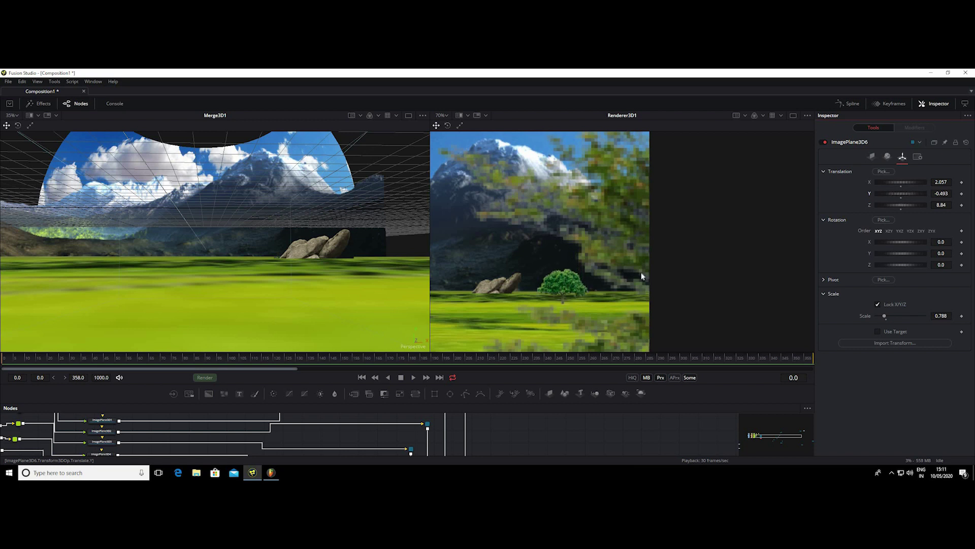
{"action": "left_click_drag", "start_coordinate": [642, 276], "coordinate": [613, 293]}
{"action": "double_click", "coordinate": [901, 194]}
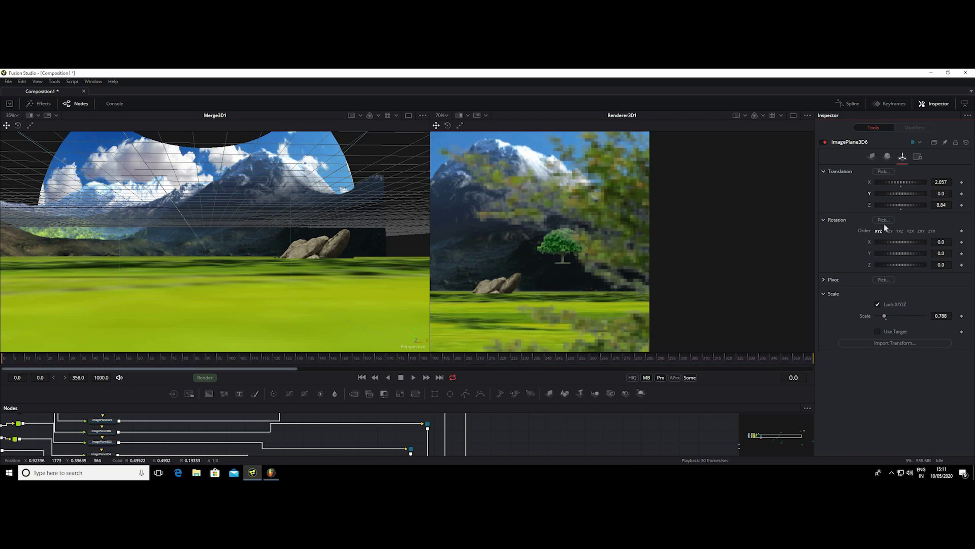
{"action": "left_click_drag", "start_coordinate": [907, 196], "coordinate": [899, 199]}
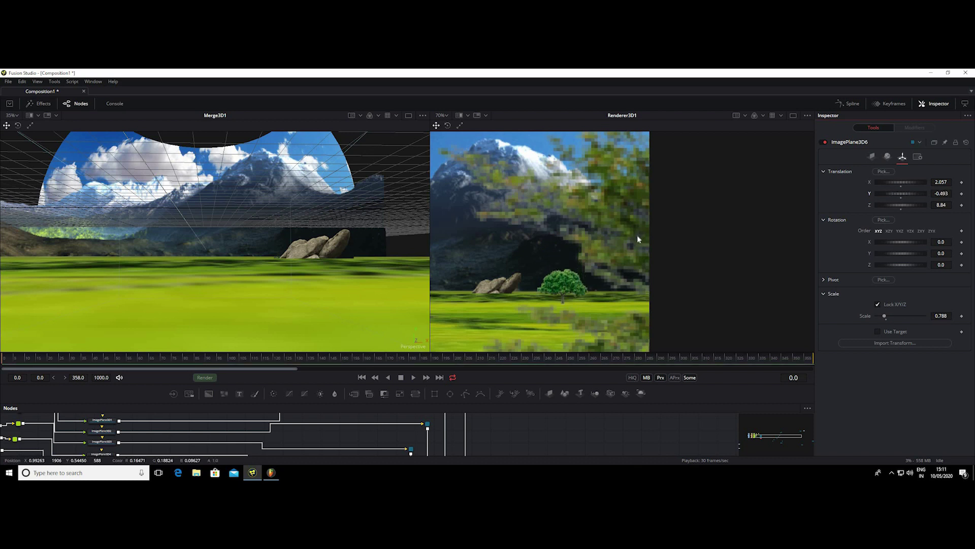
{"action": "scroll", "coordinate": [637, 235], "scroll_direction": "down", "scroll_amount": 3}
{"action": "scroll", "coordinate": [609, 252], "scroll_direction": "down", "scroll_amount": 1}
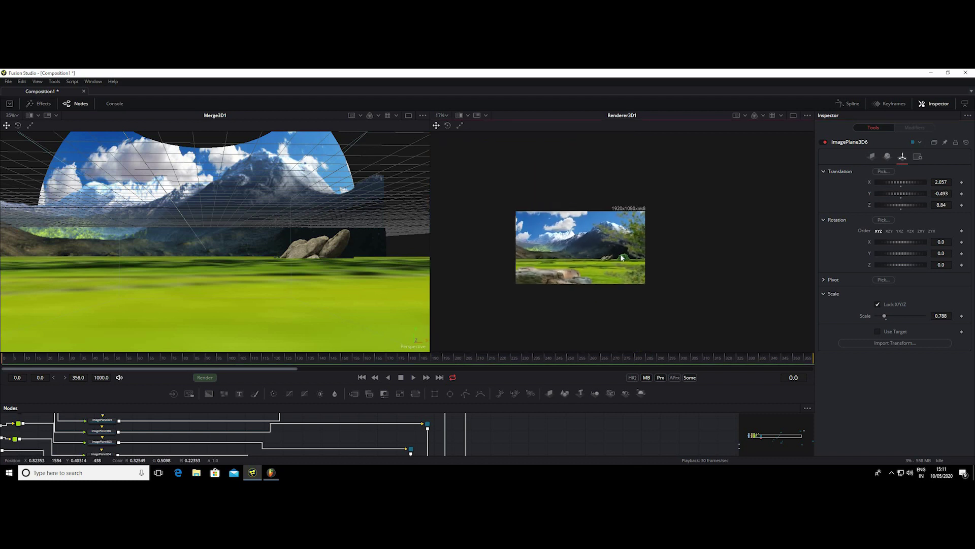
{"action": "scroll", "coordinate": [620, 254], "scroll_direction": "up", "scroll_amount": 1}
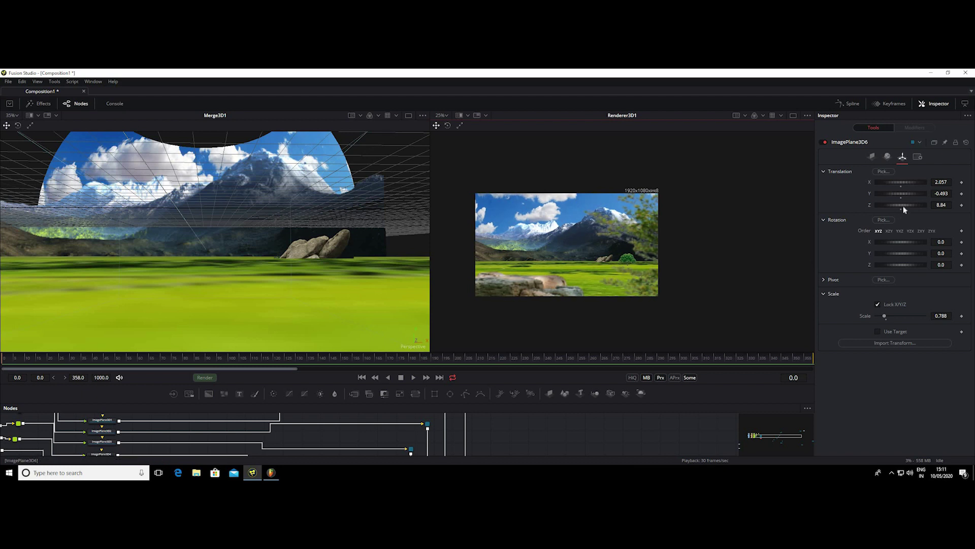
Step: Reduce the tree plane's depth slightly and move it lower while orbiting in for a closer look
{"action": "mouse_move", "coordinate": [904, 206]}
{"action": "left_mouse_down"}
{"action": "mouse_move", "coordinate": [890, 213]}
{"action": "mouse_move", "coordinate": [908, 190]}
{"action": "left_mouse_up"}
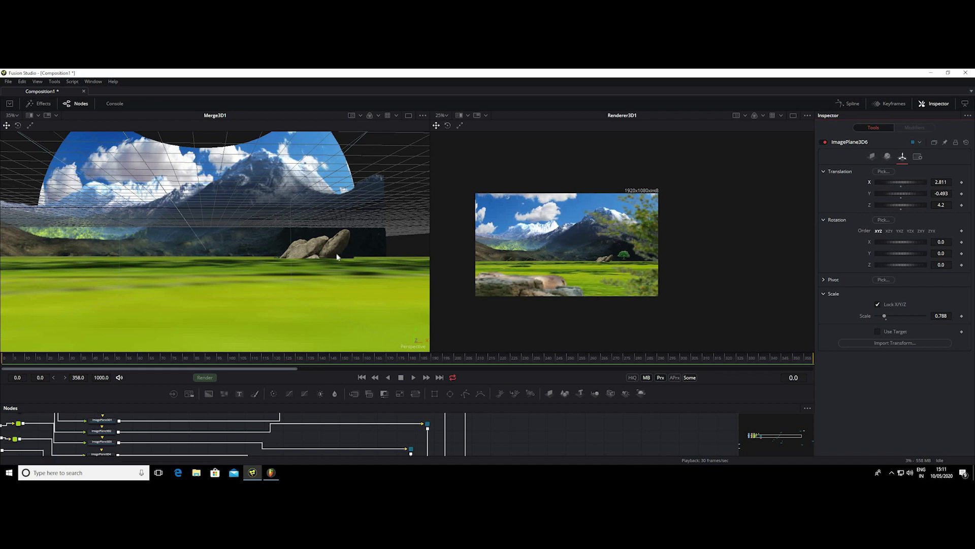
{"action": "scroll", "coordinate": [334, 254], "scroll_direction": "down", "scroll_amount": 3}
{"action": "scroll", "coordinate": [333, 252], "scroll_direction": "down", "scroll_amount": 2}
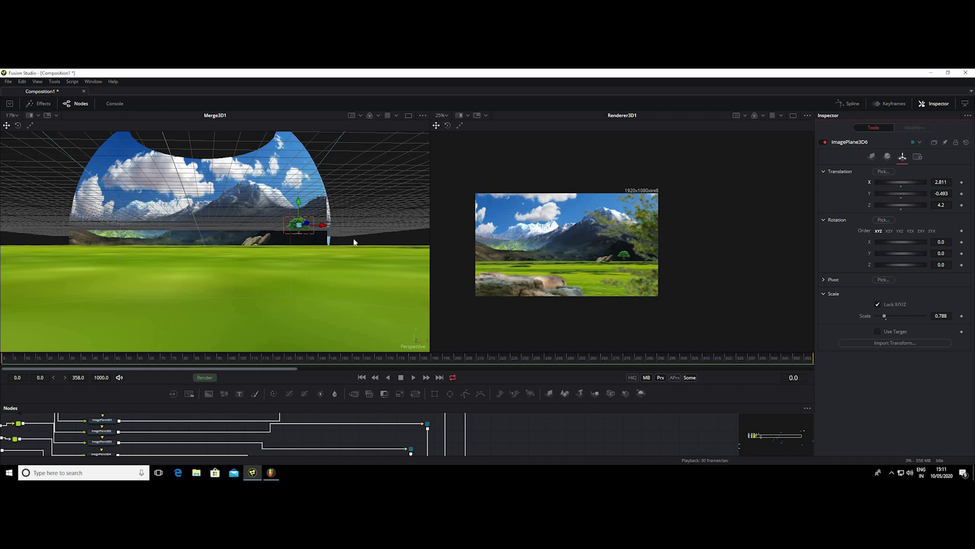
{"action": "mouse_move", "coordinate": [347, 292]}
{"action": "left_mouse_down"}
{"action": "mouse_move", "coordinate": [274, 257]}
{"action": "mouse_move", "coordinate": [310, 247]}
{"action": "left_mouse_up"}
{"action": "left_click_drag", "start_coordinate": [239, 253], "coordinate": [262, 233]}
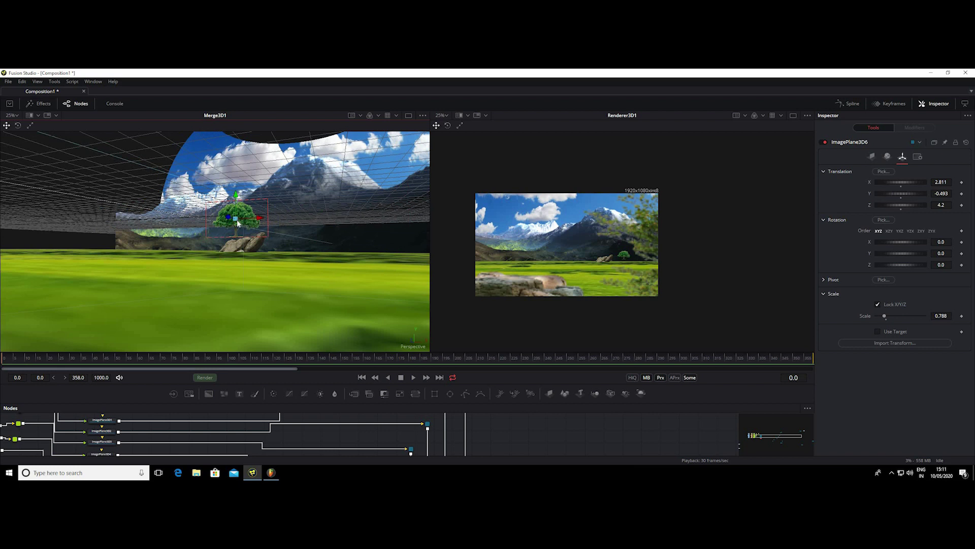
{"action": "left_click_drag", "start_coordinate": [237, 226], "coordinate": [238, 248]}
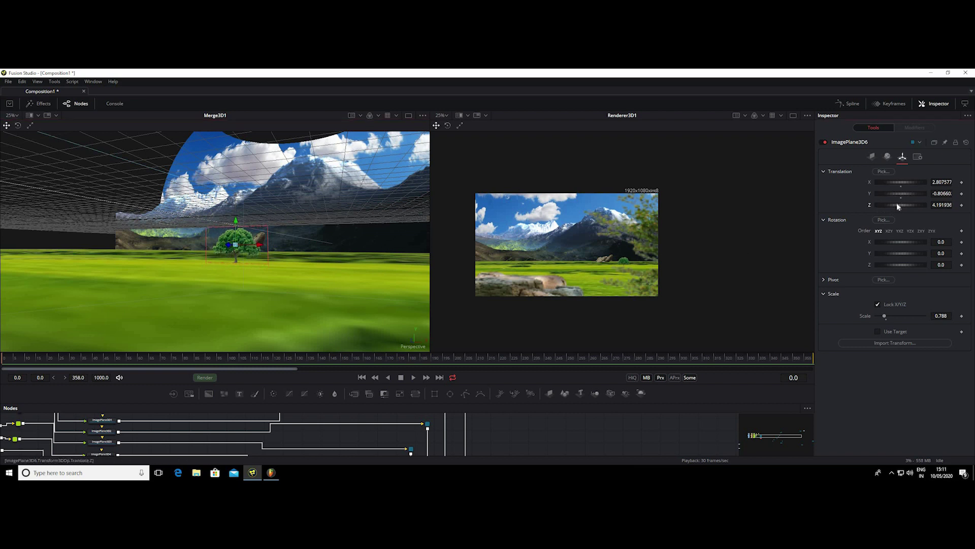
Step: Set the tree plane to Z 0.42 and X 3.677, keeping Y at -0.8066
{"action": "left_click_drag", "start_coordinate": [898, 206], "coordinate": [891, 209]}
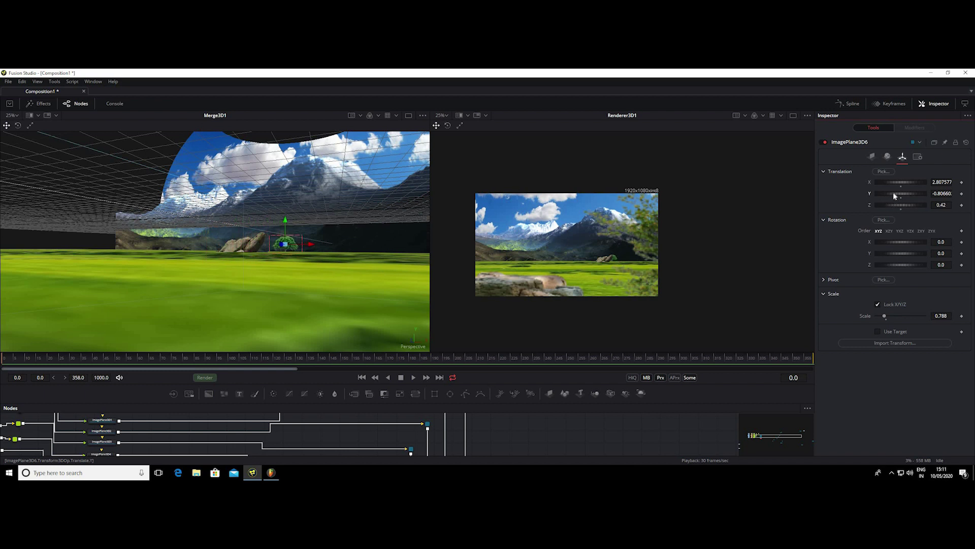
{"action": "left_click_drag", "start_coordinate": [894, 196], "coordinate": [895, 196]}
{"action": "key", "text": "ctrl+z"}
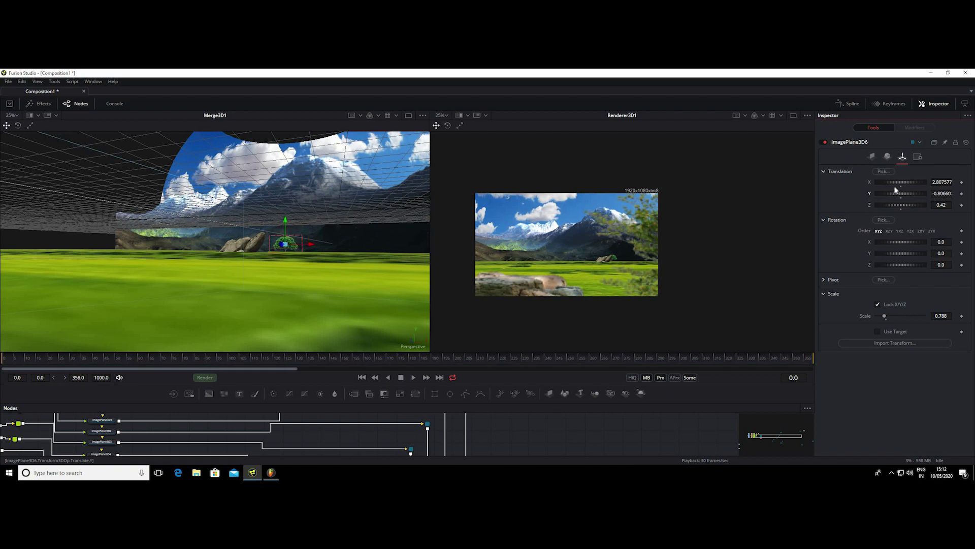
{"action": "left_click_drag", "start_coordinate": [901, 184], "coordinate": [904, 185]}
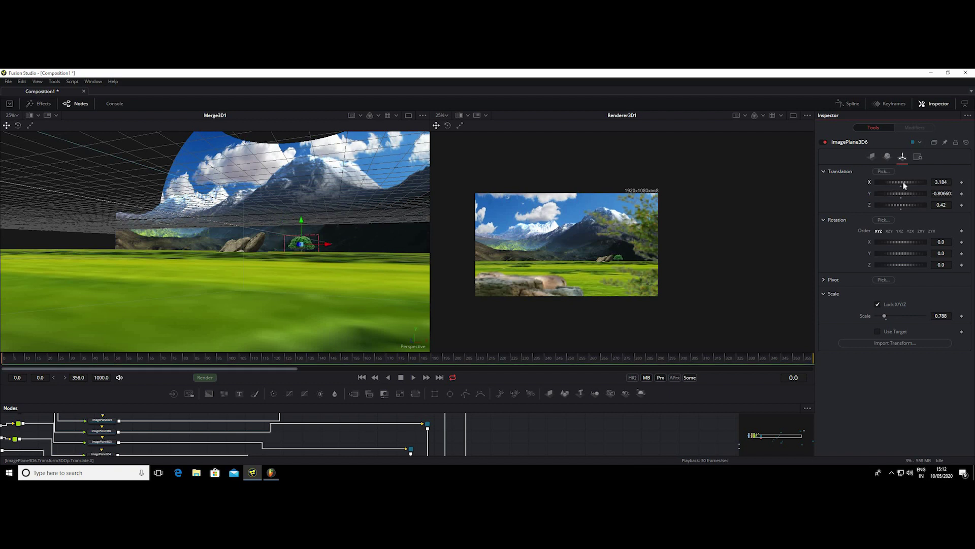
{"action": "left_click_drag", "start_coordinate": [904, 186], "coordinate": [913, 187]}
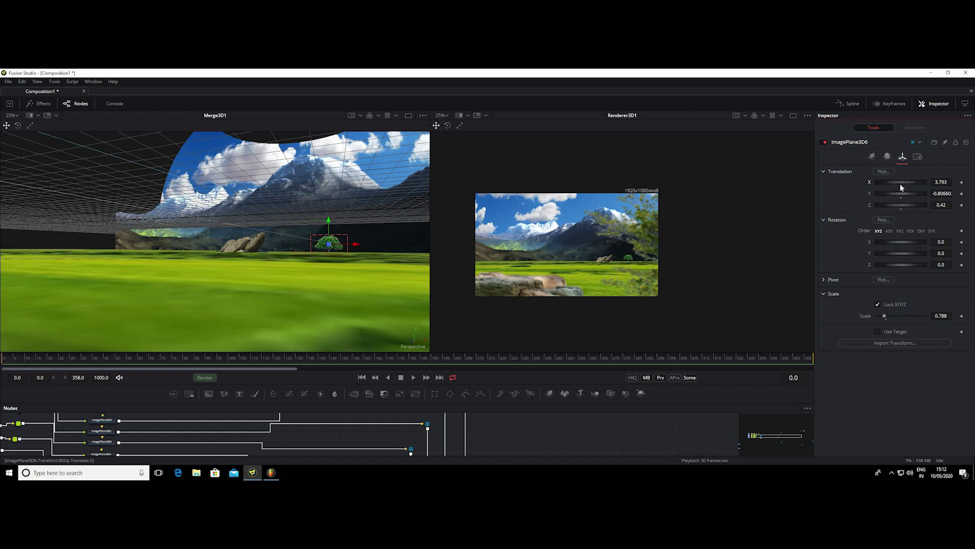
{"action": "left_click_drag", "start_coordinate": [901, 187], "coordinate": [911, 187]}
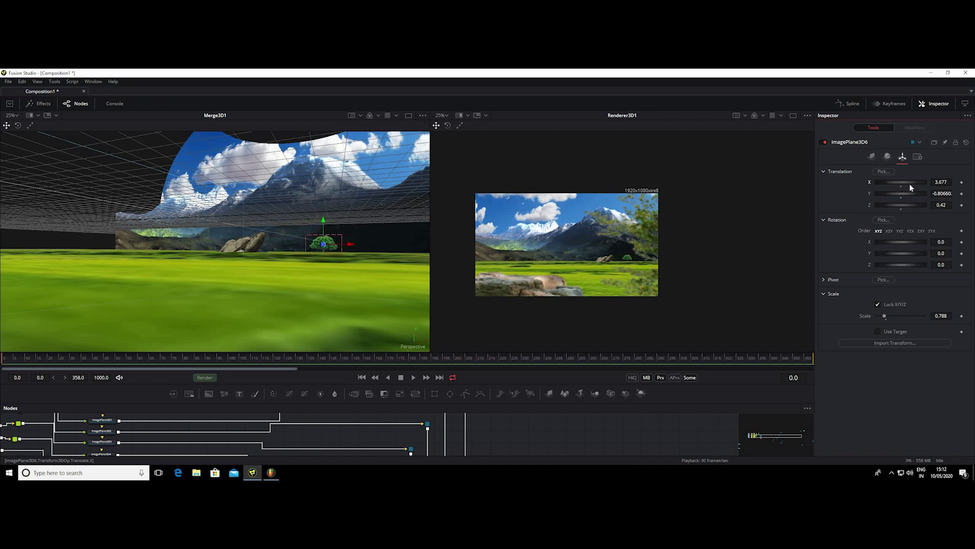
{"action": "mouse_move", "coordinate": [348, 266]}
{"action": "left_mouse_down"}
{"action": "mouse_move", "coordinate": [314, 262]}
{"action": "mouse_move", "coordinate": [311, 282]}
{"action": "mouse_move", "coordinate": [317, 270]}
{"action": "mouse_move", "coordinate": [285, 268]}
{"action": "left_mouse_up"}
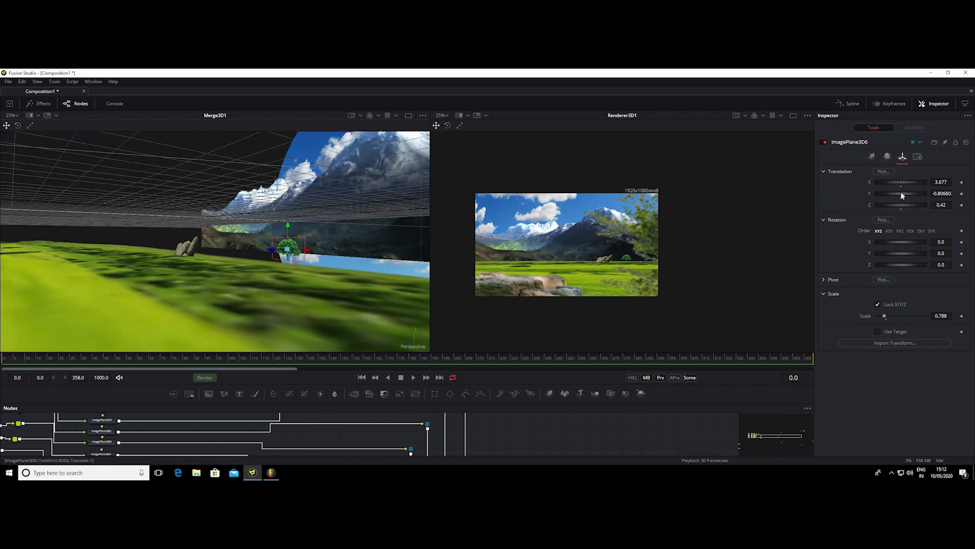
Step: Move the tree plane forward and up to X 3.658, Y -0.767, Z 1.580 beside the rocks
{"action": "left_click_drag", "start_coordinate": [904, 206], "coordinate": [907, 205]}
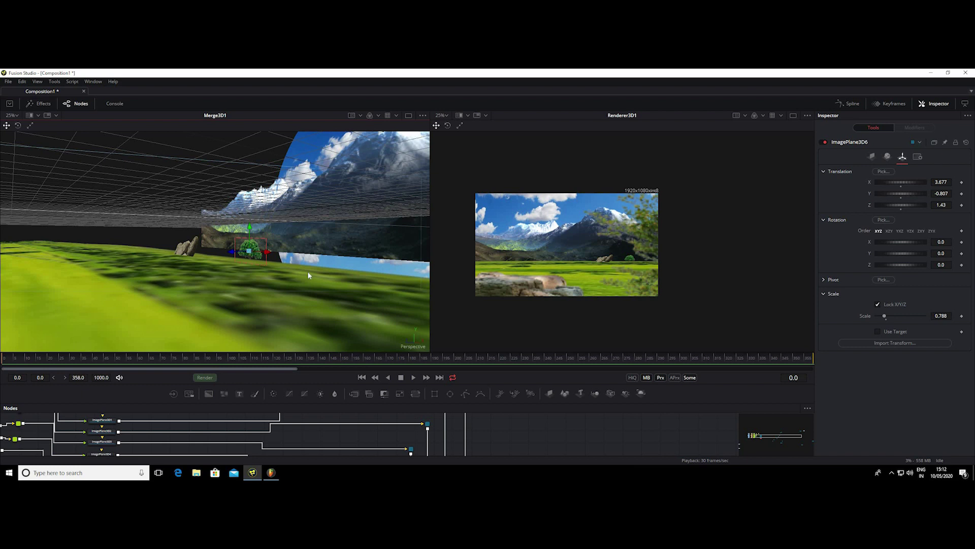
{"action": "mouse_move", "coordinate": [284, 308]}
{"action": "left_mouse_down"}
{"action": "mouse_move", "coordinate": [273, 271]}
{"action": "mouse_move", "coordinate": [315, 265]}
{"action": "mouse_move", "coordinate": [340, 294]}
{"action": "mouse_move", "coordinate": [255, 251]}
{"action": "mouse_move", "coordinate": [203, 272]}
{"action": "left_mouse_up"}
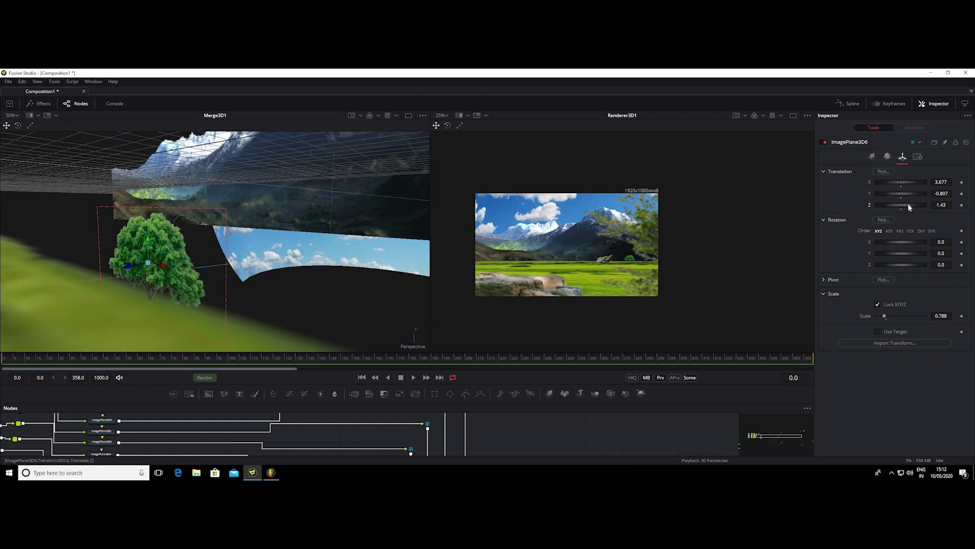
{"action": "left_click_drag", "start_coordinate": [909, 205], "coordinate": [909, 204]}
{"action": "key", "text": "ctrl+z"}
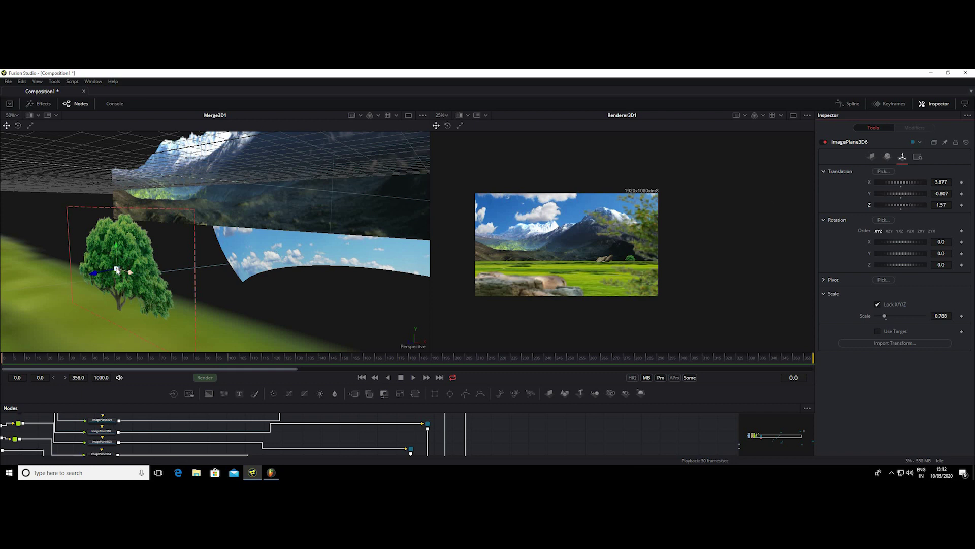
{"action": "mouse_move", "coordinate": [117, 271]}
{"action": "left_mouse_down"}
{"action": "mouse_move", "coordinate": [115, 244]}
{"action": "mouse_move", "coordinate": [112, 259]}
{"action": "left_mouse_up"}
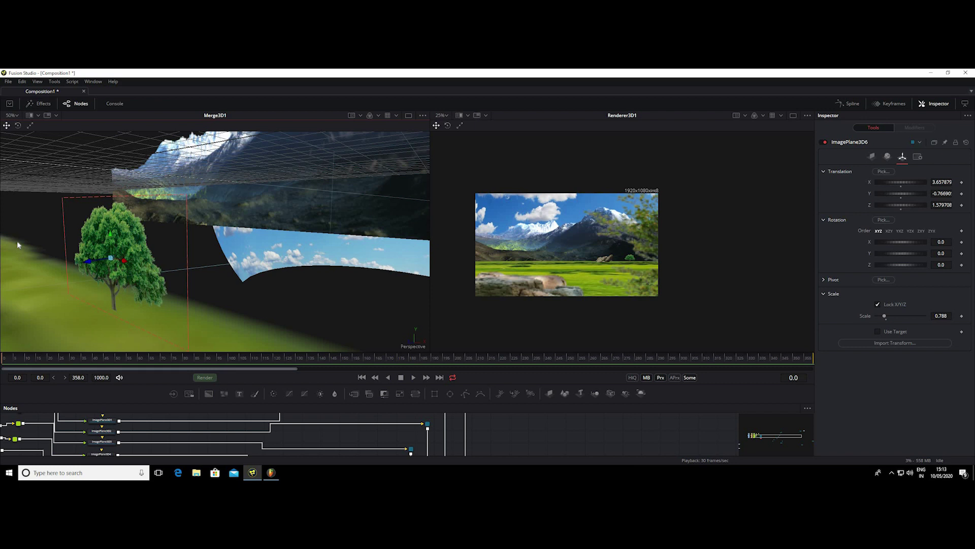
{"action": "left_click_drag", "start_coordinate": [20, 242], "coordinate": [305, 280]}
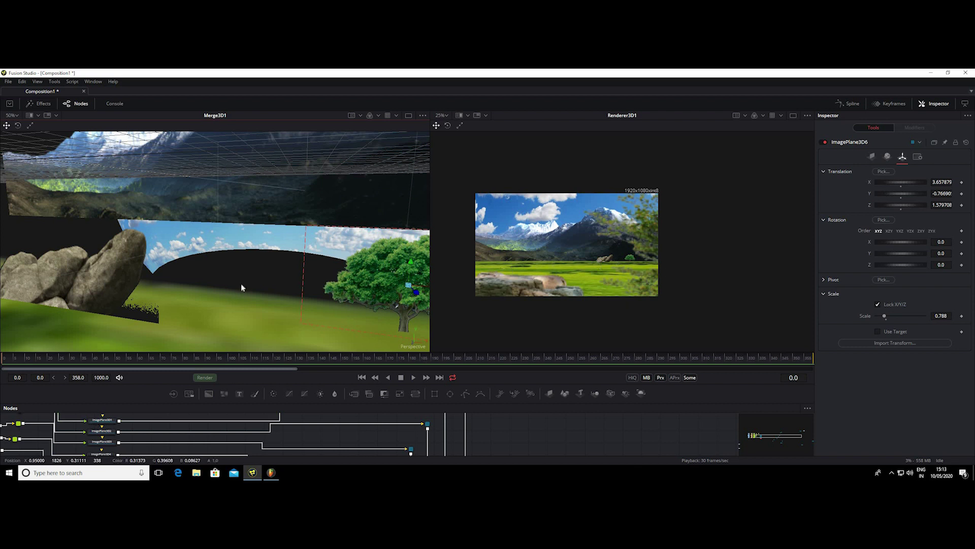
{"action": "scroll", "coordinate": [241, 282], "scroll_direction": "down", "scroll_amount": 3}
{"action": "scroll", "coordinate": [240, 282], "scroll_direction": "down", "scroll_amount": 3}
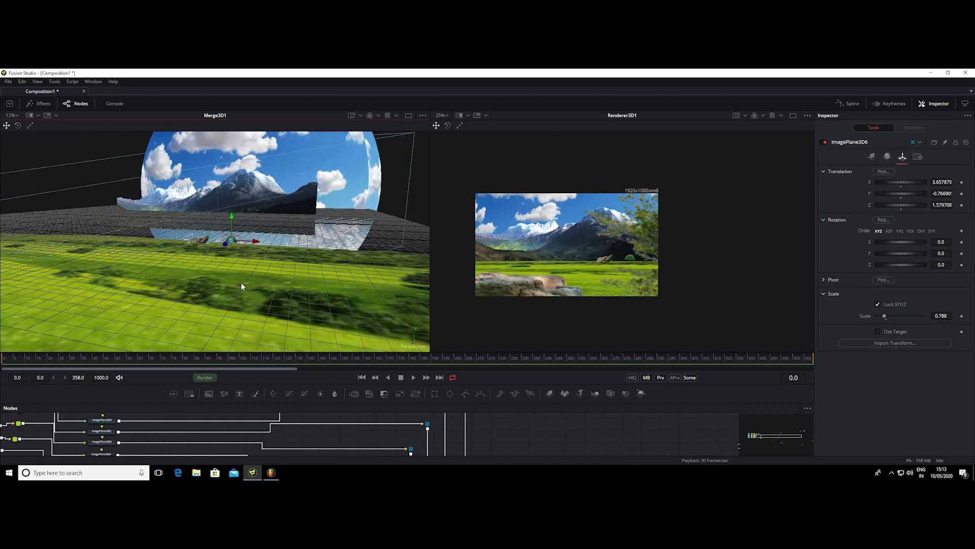
{"action": "scroll", "coordinate": [241, 282], "scroll_direction": "down", "scroll_amount": 2}
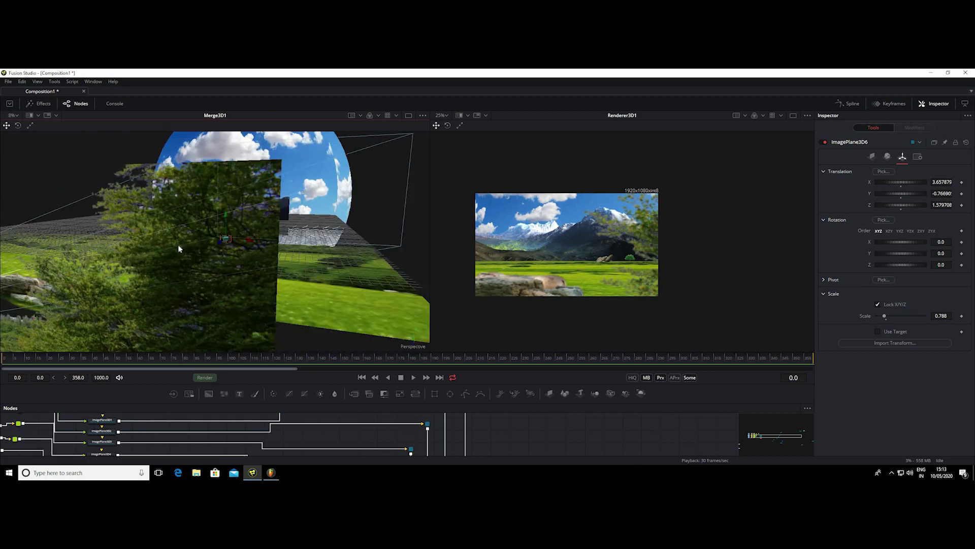
{"action": "scroll", "coordinate": [147, 252], "scroll_direction": "down", "scroll_amount": 3}
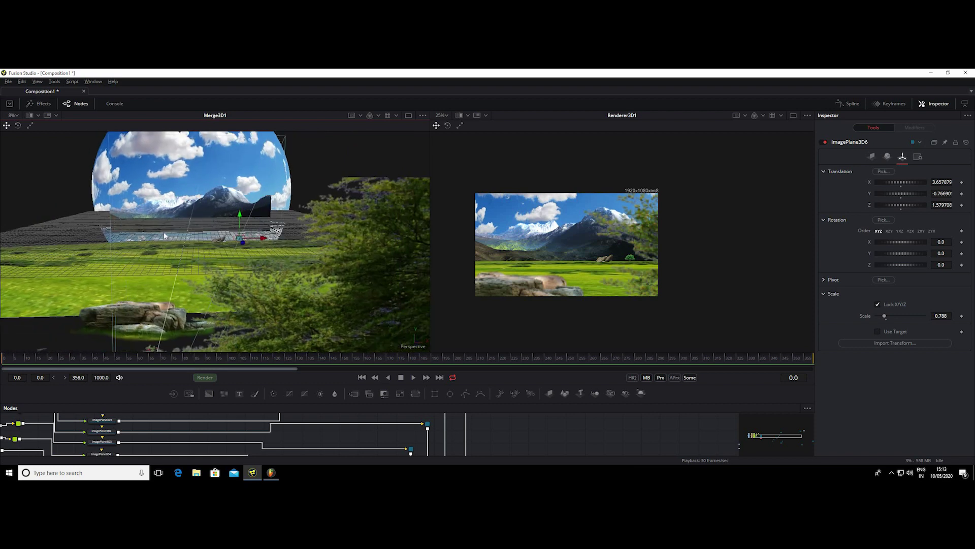
{"action": "scroll", "coordinate": [164, 232], "scroll_direction": "down", "scroll_amount": 2}
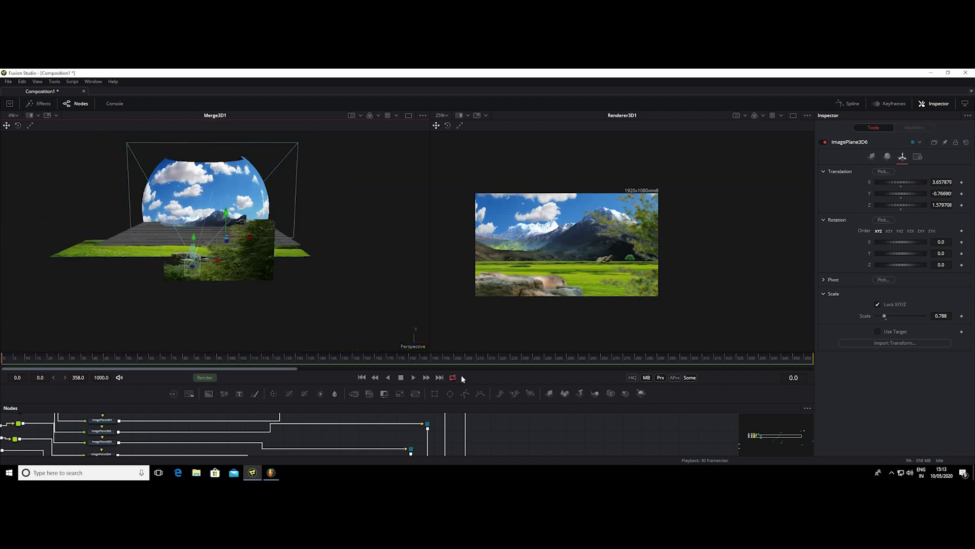
Step: Enlarge the node graph and show the stoneflower image in the left viewer
{"action": "left_click_drag", "start_coordinate": [406, 402], "coordinate": [406, 286]}
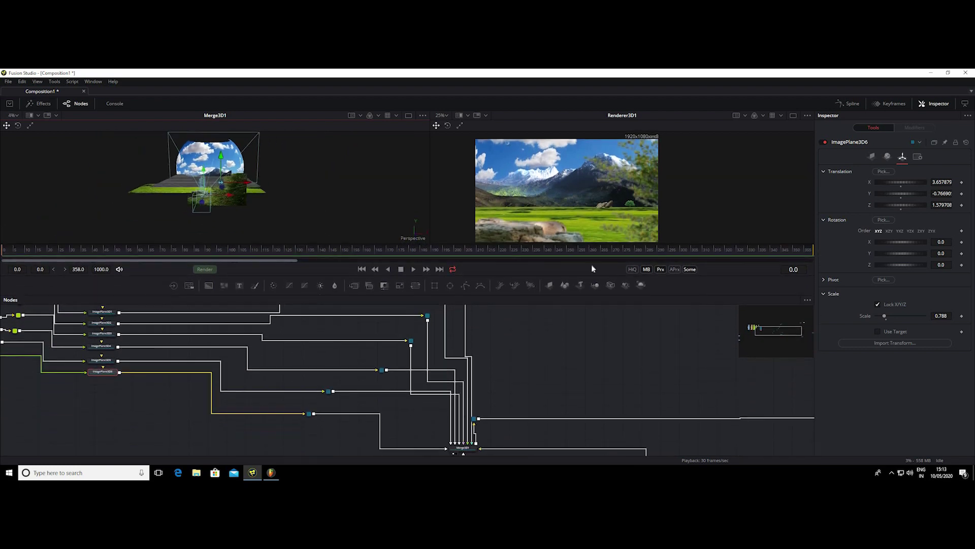
{"action": "scroll", "coordinate": [344, 414], "scroll_direction": "up", "scroll_amount": 3}
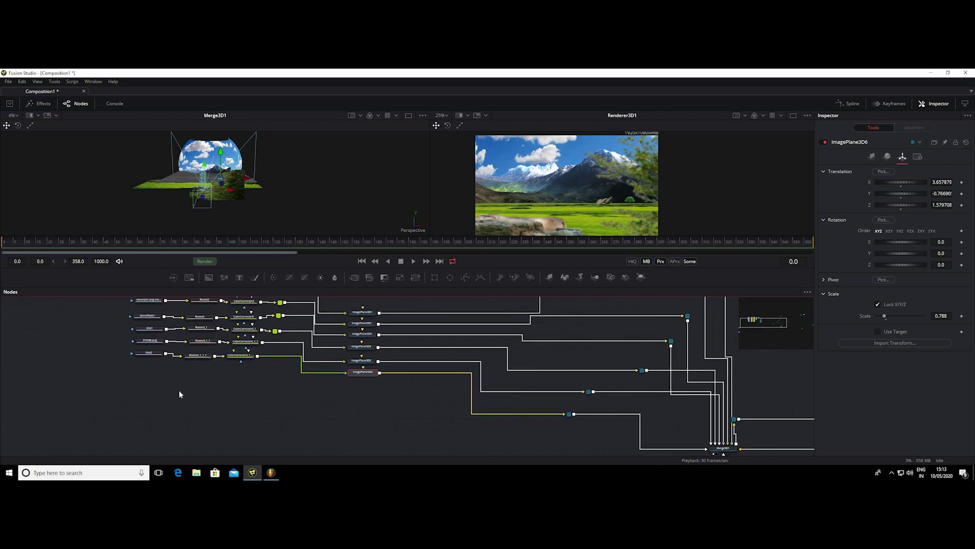
{"action": "scroll", "coordinate": [163, 385], "scroll_direction": "up", "scroll_amount": 2}
{"action": "scroll", "coordinate": [136, 425], "scroll_direction": "up", "scroll_amount": 3}
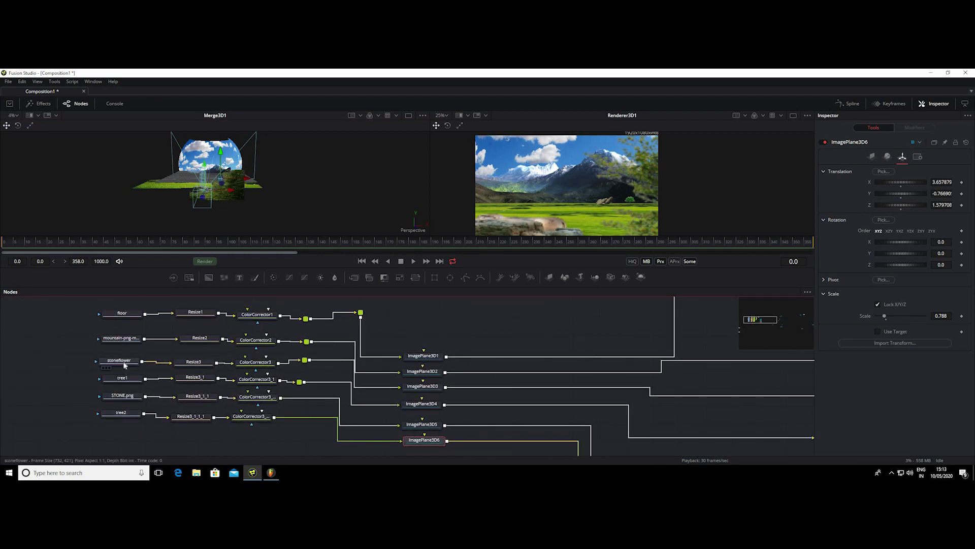
{"action": "left_click", "coordinate": [122, 361]}
{"action": "key", "text": "1"}
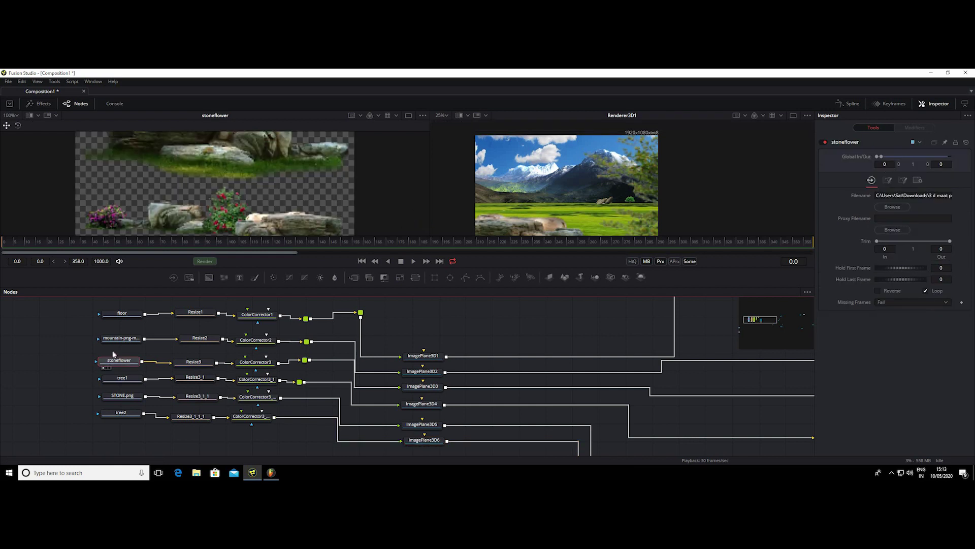
Step: Duplicate the stoneflower, Resize3 and ColorCorrector3 chain and place the copy below tree2
{"action": "left_click", "coordinate": [200, 364], "text": "ctrl"}
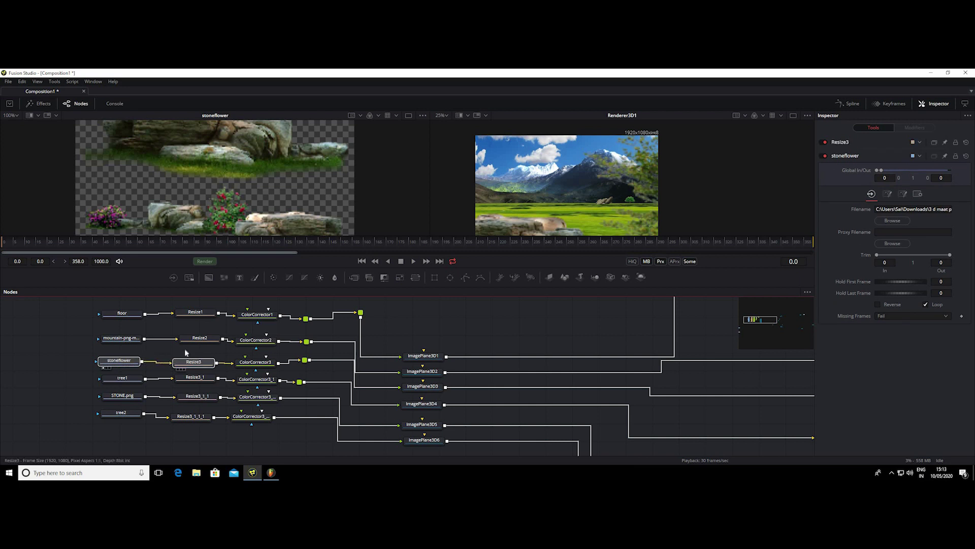
{"action": "left_click", "coordinate": [250, 367], "text": "ctrl"}
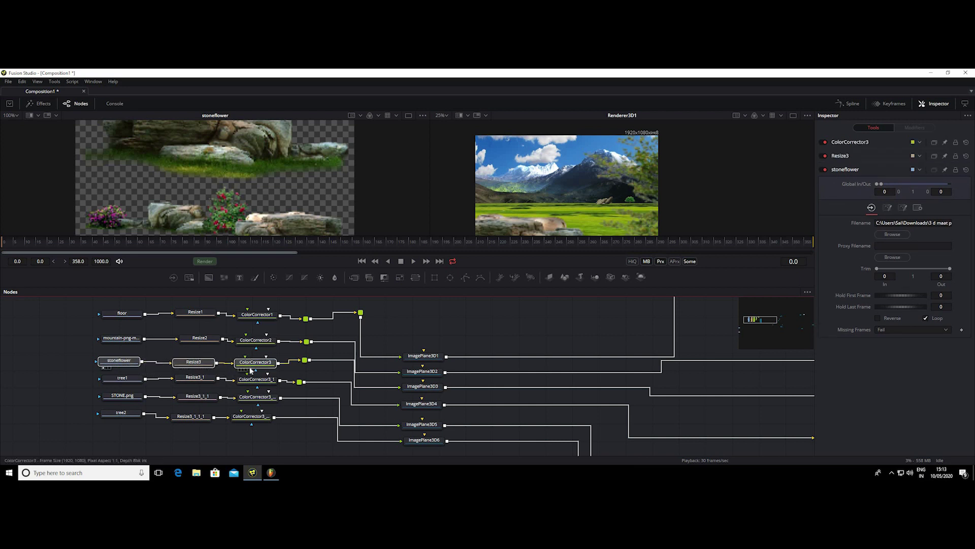
{"action": "left_click", "coordinate": [179, 443]}
{"action": "key", "text": "ctrl+v"}
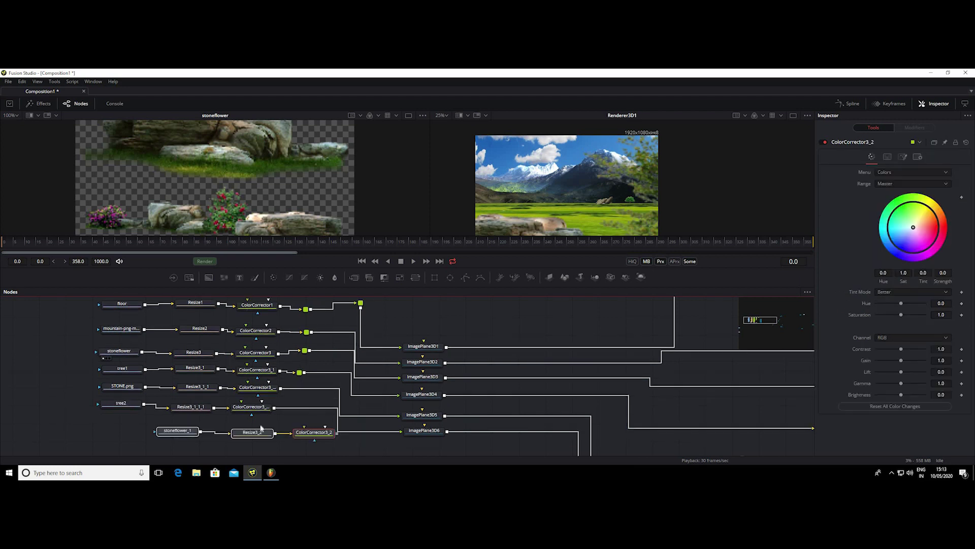
{"action": "mouse_move", "coordinate": [152, 446]}
{"action": "left_mouse_down"}
{"action": "mouse_move", "coordinate": [337, 422]}
{"action": "mouse_move", "coordinate": [243, 426]}
{"action": "left_mouse_up"}
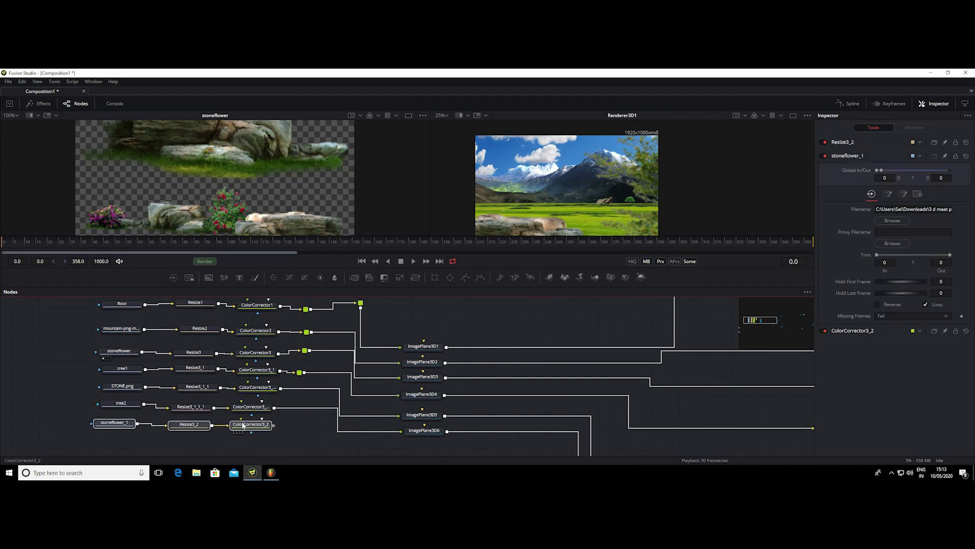
{"action": "left_click", "coordinate": [281, 425]}
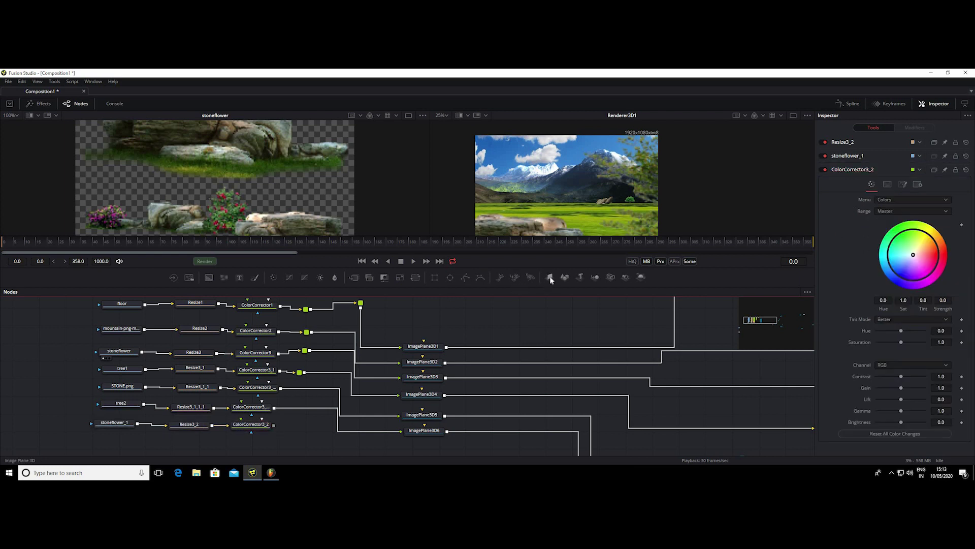
Step: Add ImagePlane3D7 fed by ColorCorrector3_2 and route its Merge3D1 link through a lowered pipe router
{"action": "mouse_move", "coordinate": [549, 277]}
{"action": "left_mouse_down"}
{"action": "mouse_move", "coordinate": [402, 429]}
{"action": "mouse_move", "coordinate": [429, 442]}
{"action": "left_mouse_up"}
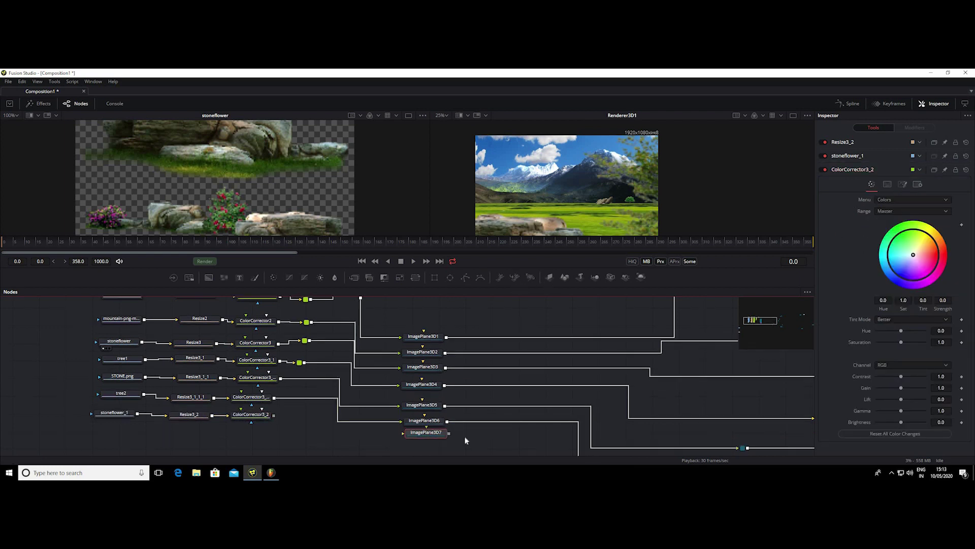
{"action": "left_click_drag", "start_coordinate": [266, 407], "coordinate": [413, 428]}
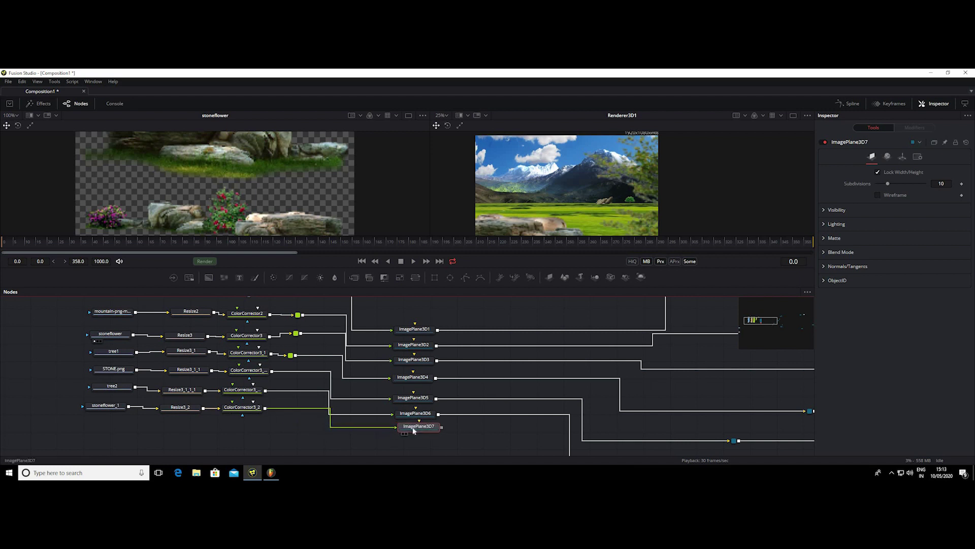
{"action": "mouse_move", "coordinate": [347, 389]}
{"action": "left_mouse_down"}
{"action": "mouse_move", "coordinate": [136, 336]}
{"action": "mouse_move", "coordinate": [608, 424]}
{"action": "left_mouse_up"}
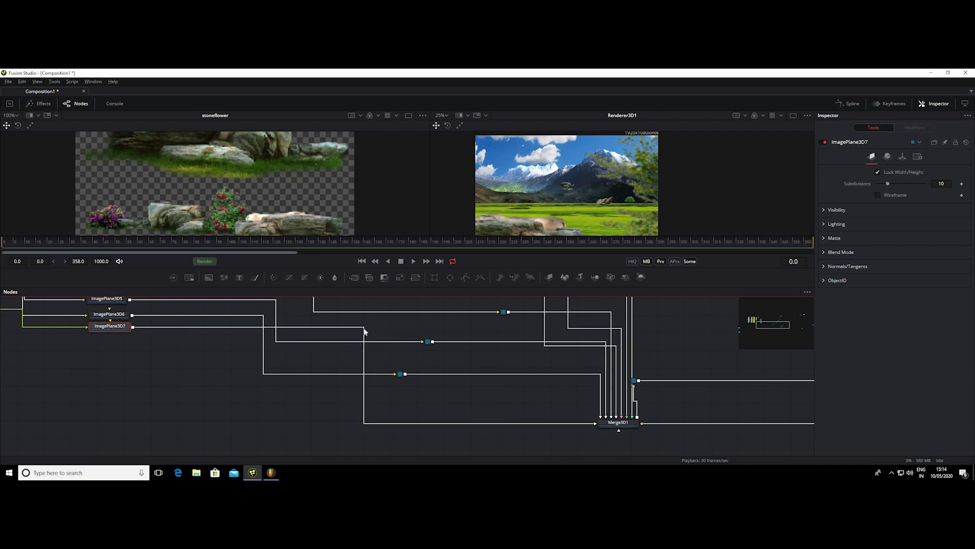
{"action": "left_click", "coordinate": [364, 327], "text": "alt"}
{"action": "mouse_move", "coordinate": [363, 328]}
{"action": "left_mouse_down"}
{"action": "mouse_move", "coordinate": [342, 393]}
{"action": "mouse_move", "coordinate": [389, 399]}
{"action": "left_mouse_up"}
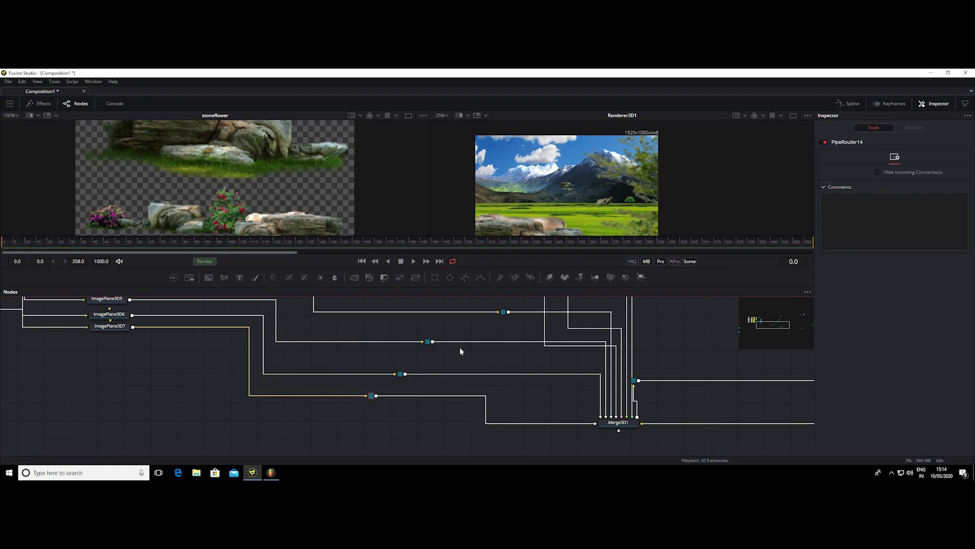
Step: Select Merge3D1, enlarge the viewers and frame the rendered landscape
{"action": "scroll", "coordinate": [459, 346], "scroll_direction": "down", "scroll_amount": 3}
{"action": "scroll", "coordinate": [477, 354], "scroll_direction": "down", "scroll_amount": 2}
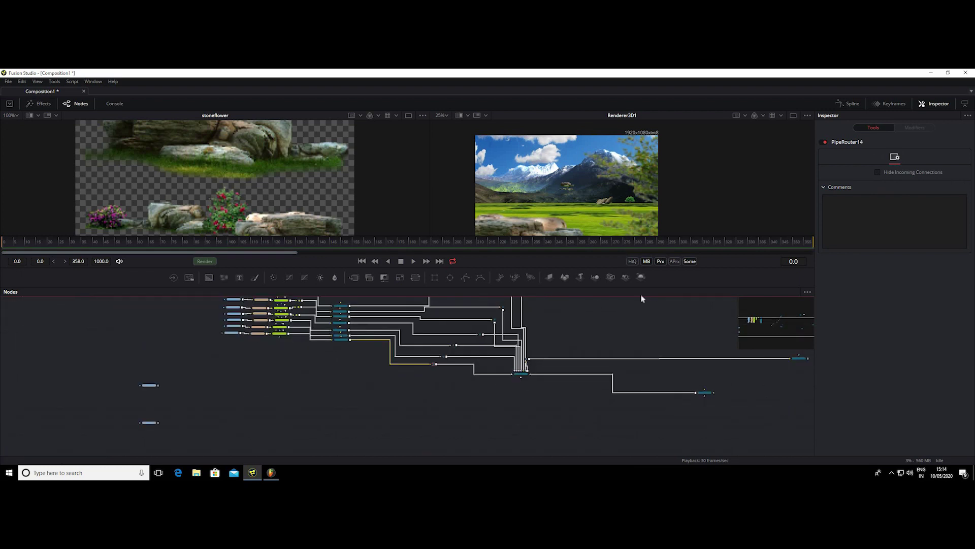
{"action": "scroll", "coordinate": [479, 330], "scroll_direction": "right", "scroll_amount": 5}
{"action": "scroll", "coordinate": [478, 328], "scroll_direction": "up", "scroll_amount": 2}
{"action": "scroll", "coordinate": [508, 327], "scroll_direction": "left", "scroll_amount": 2}
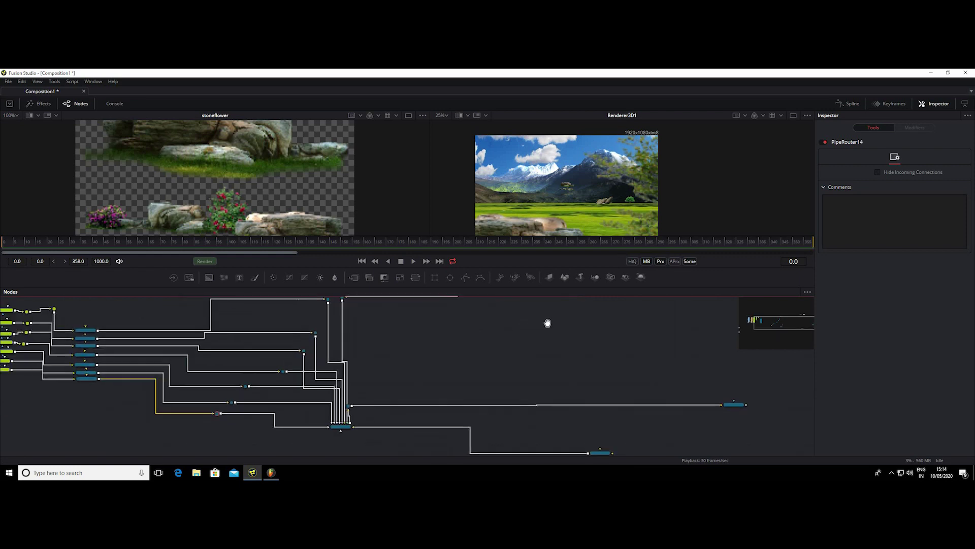
{"action": "scroll", "coordinate": [547, 322], "scroll_direction": "left", "scroll_amount": 2}
{"action": "scroll", "coordinate": [596, 322], "scroll_direction": "left", "scroll_amount": 2}
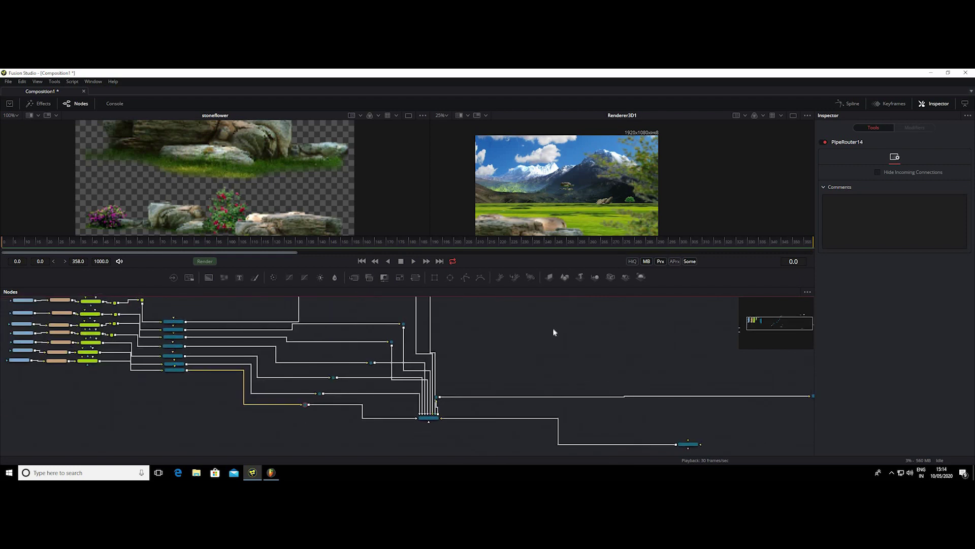
{"action": "left_click", "coordinate": [433, 419]}
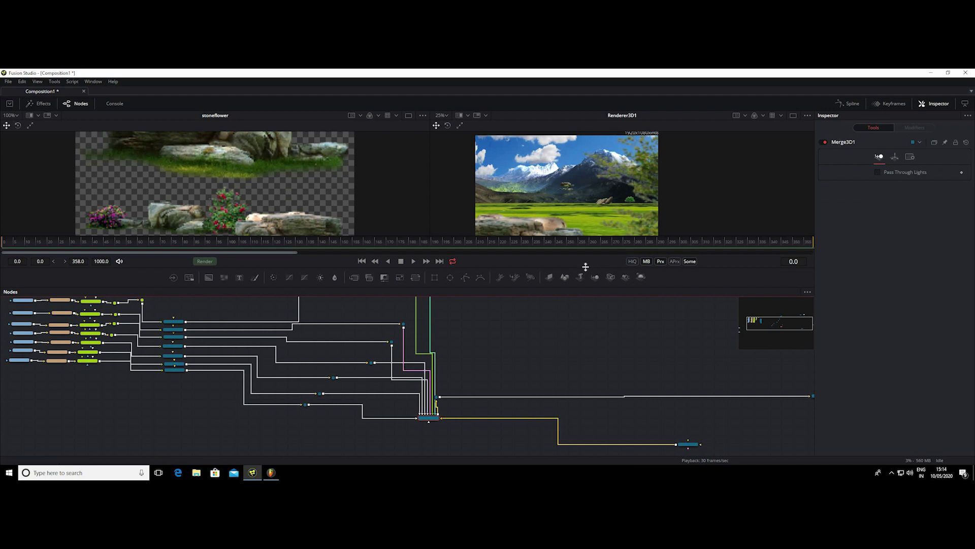
{"action": "left_click_drag", "start_coordinate": [581, 298], "coordinate": [581, 377]}
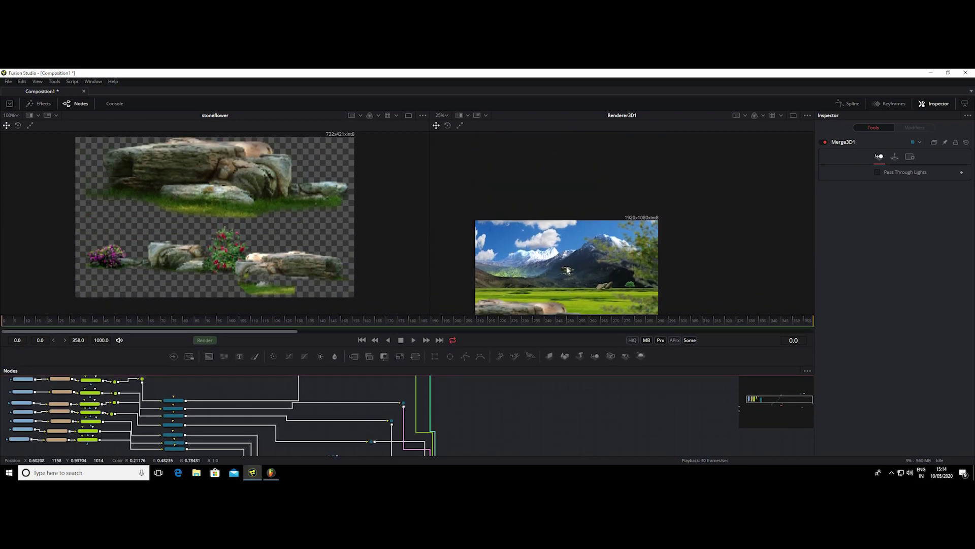
{"action": "left_click_drag", "start_coordinate": [595, 194], "coordinate": [592, 198]}
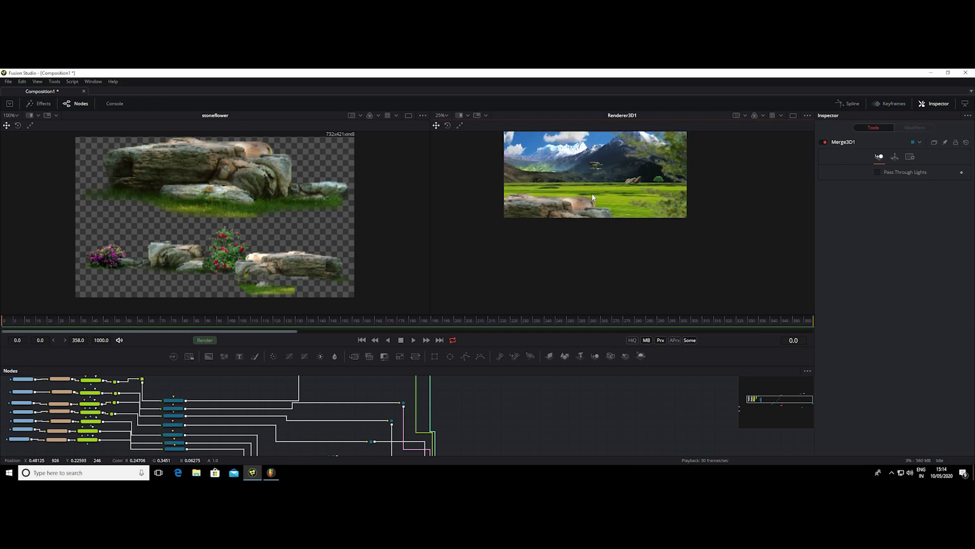
{"action": "scroll", "coordinate": [584, 185], "scroll_direction": "up", "scroll_amount": 3}
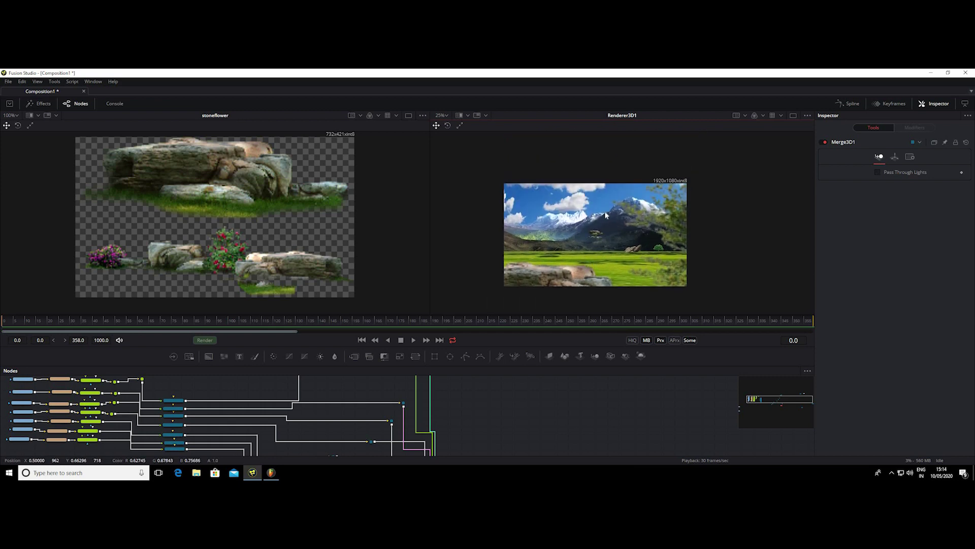
{"action": "scroll", "coordinate": [584, 185], "scroll_direction": "down", "scroll_amount": 2}
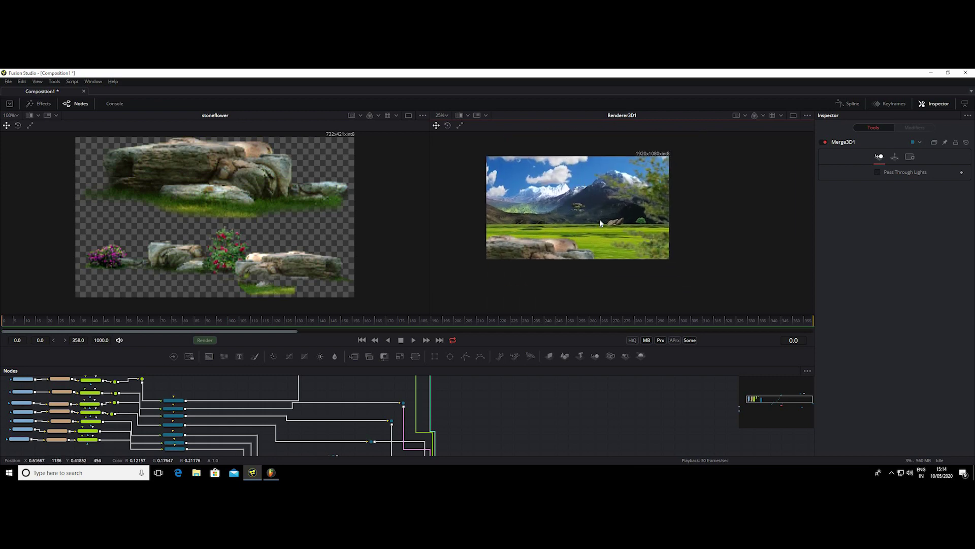
{"action": "scroll", "coordinate": [599, 211], "scroll_direction": "up", "scroll_amount": 2}
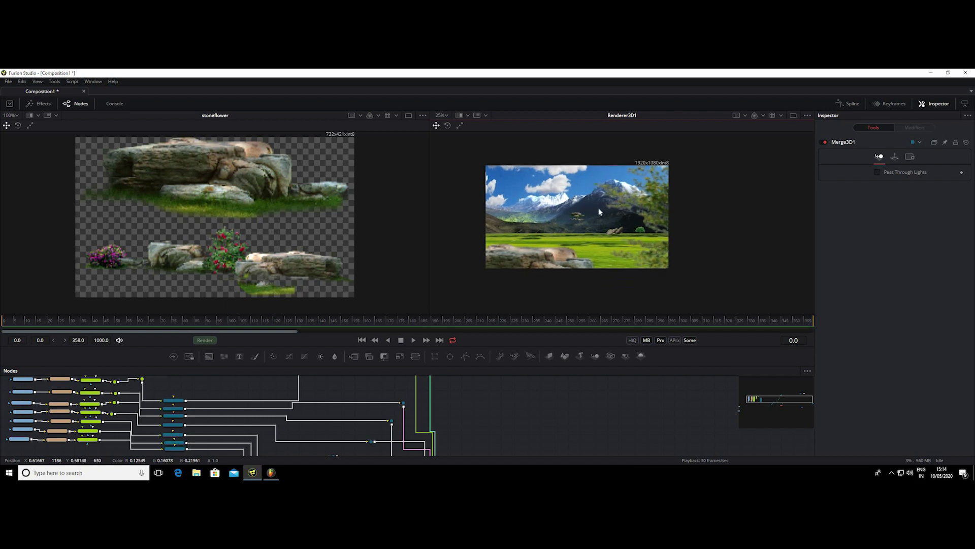
{"action": "scroll", "coordinate": [599, 212], "scroll_direction": "up", "scroll_amount": 1}
{"action": "scroll", "coordinate": [598, 231], "scroll_direction": "up", "scroll_amount": 1}
{"action": "scroll", "coordinate": [598, 231], "scroll_direction": "down", "scroll_amount": 3}
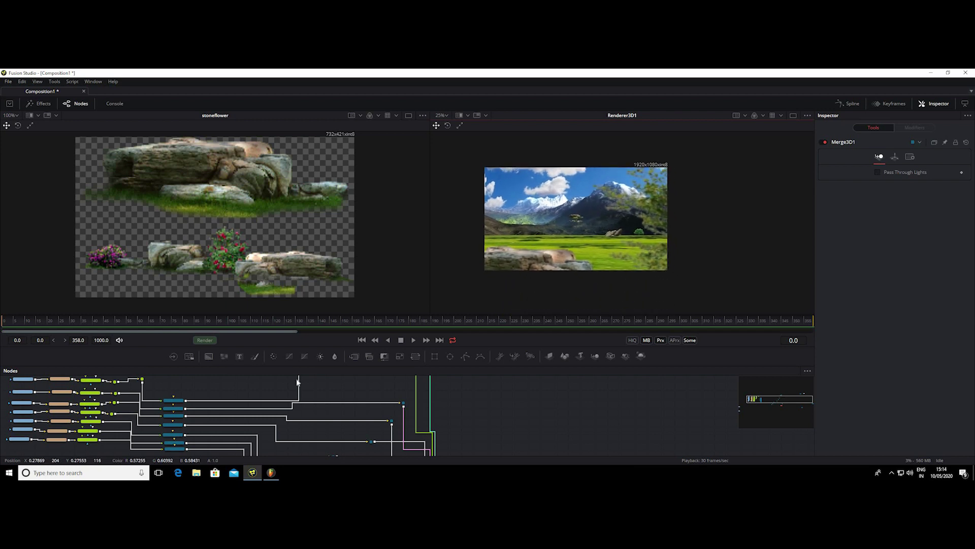
{"action": "scroll", "coordinate": [374, 437], "scroll_direction": "down", "scroll_amount": 3}
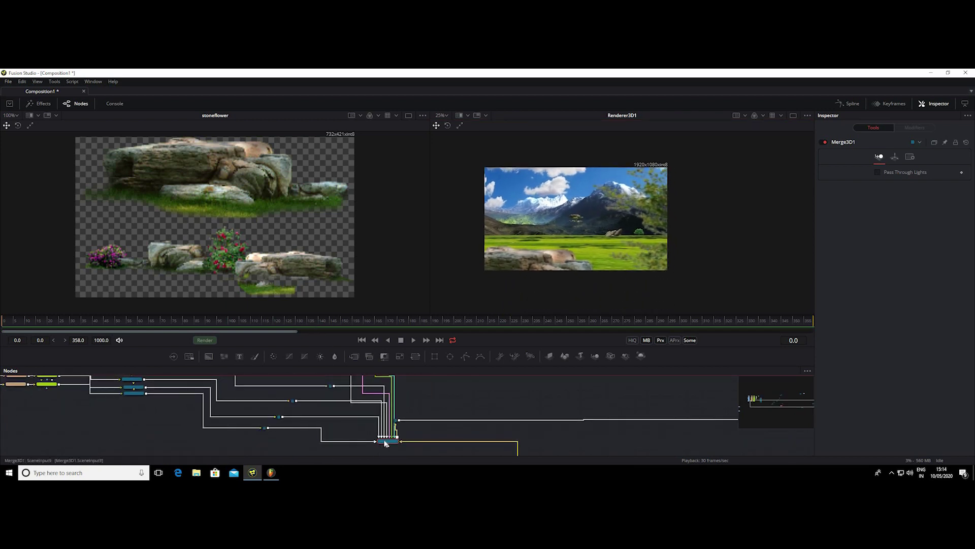
Step: Load Merge3D1's 3D scene in the left viewer and orbit to recentre the sky dome
{"action": "key", "text": "1"}
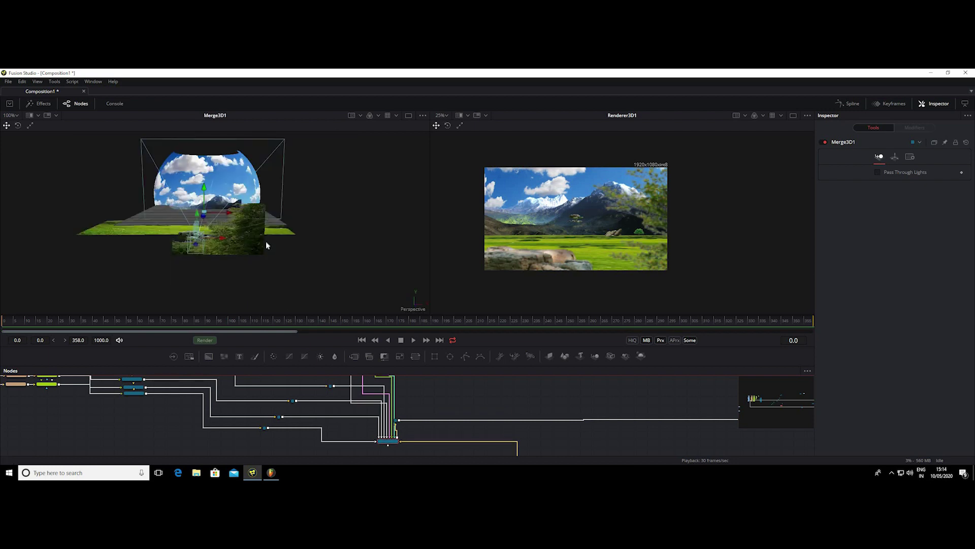
{"action": "scroll", "coordinate": [262, 239], "scroll_direction": "up", "scroll_amount": 3}
{"action": "scroll", "coordinate": [241, 234], "scroll_direction": "up", "scroll_amount": 2}
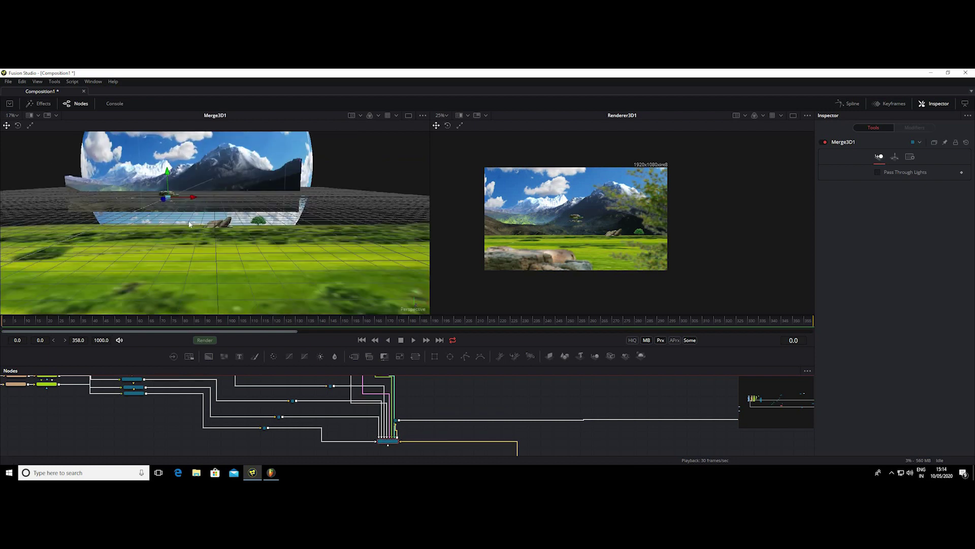
{"action": "mouse_move", "coordinate": [189, 224]}
{"action": "left_mouse_down"}
{"action": "mouse_move", "coordinate": [220, 194]}
{"action": "mouse_move", "coordinate": [274, 224]}
{"action": "left_mouse_up"}
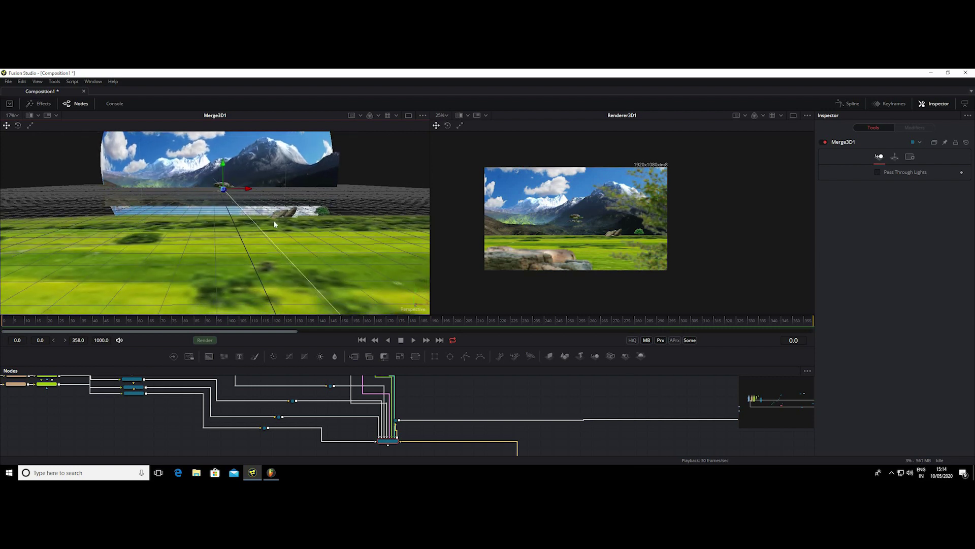
{"action": "scroll", "coordinate": [274, 221], "scroll_direction": "up", "scroll_amount": 3}
{"action": "scroll", "coordinate": [273, 217], "scroll_direction": "up", "scroll_amount": 2}
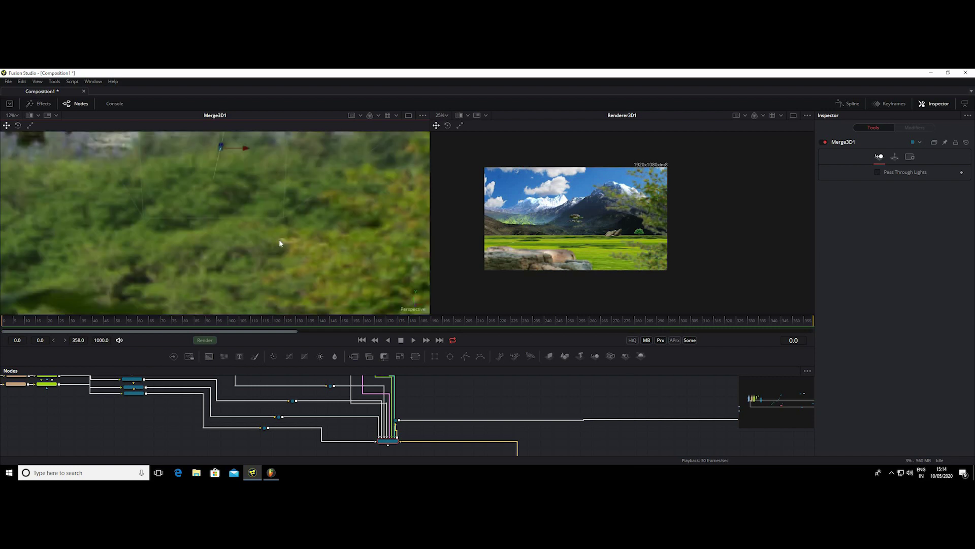
{"action": "scroll", "coordinate": [284, 244], "scroll_direction": "down", "scroll_amount": 2}
{"action": "mouse_move", "coordinate": [289, 249]}
{"action": "left_mouse_down"}
{"action": "mouse_move", "coordinate": [249, 239]}
{"action": "mouse_move", "coordinate": [277, 226]}
{"action": "mouse_move", "coordinate": [244, 226]}
{"action": "mouse_move", "coordinate": [227, 281]}
{"action": "mouse_move", "coordinate": [259, 215]}
{"action": "mouse_move", "coordinate": [231, 267]}
{"action": "mouse_move", "coordinate": [246, 266]}
{"action": "left_mouse_up"}
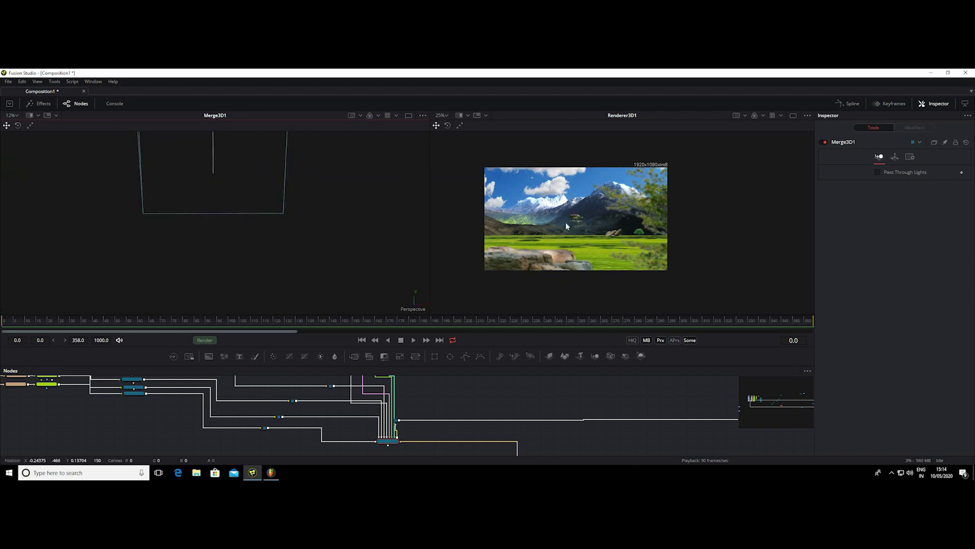
Step: Reframe the render and orbit the 3D view to look down on the ground grid
{"action": "left_click_drag", "start_coordinate": [566, 226], "coordinate": [582, 210]}
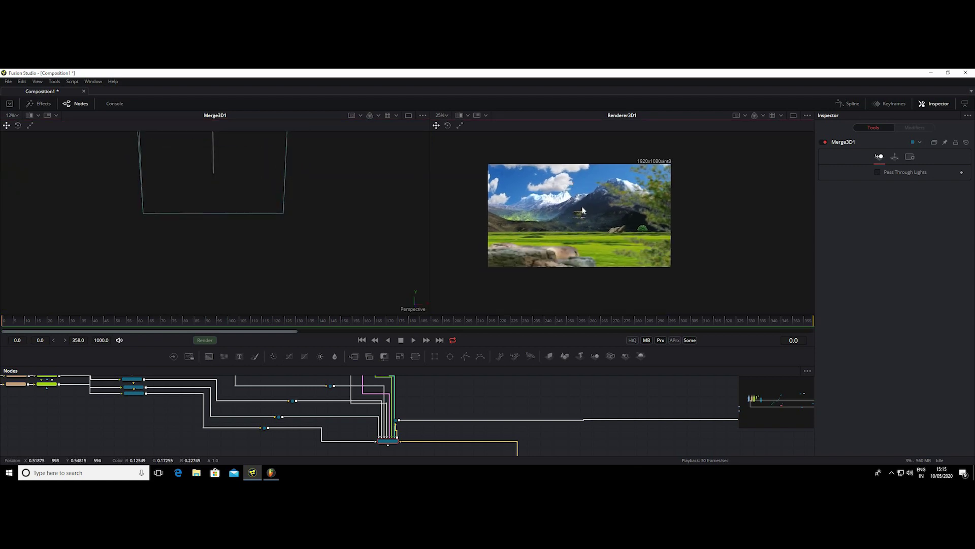
{"action": "scroll", "coordinate": [583, 209], "scroll_direction": "down", "scroll_amount": 2}
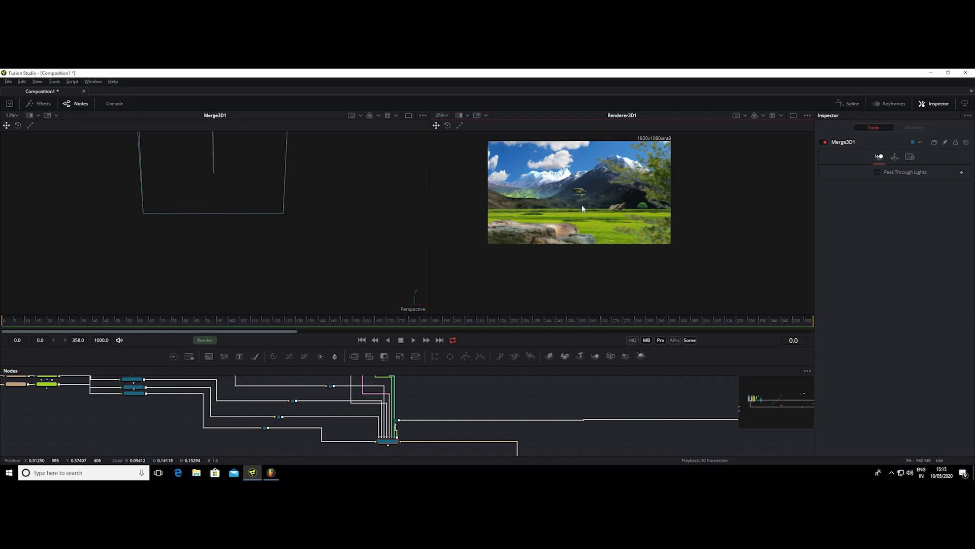
{"action": "scroll", "coordinate": [582, 208], "scroll_direction": "up", "scroll_amount": 3}
{"action": "scroll", "coordinate": [581, 213], "scroll_direction": "down", "scroll_amount": 2}
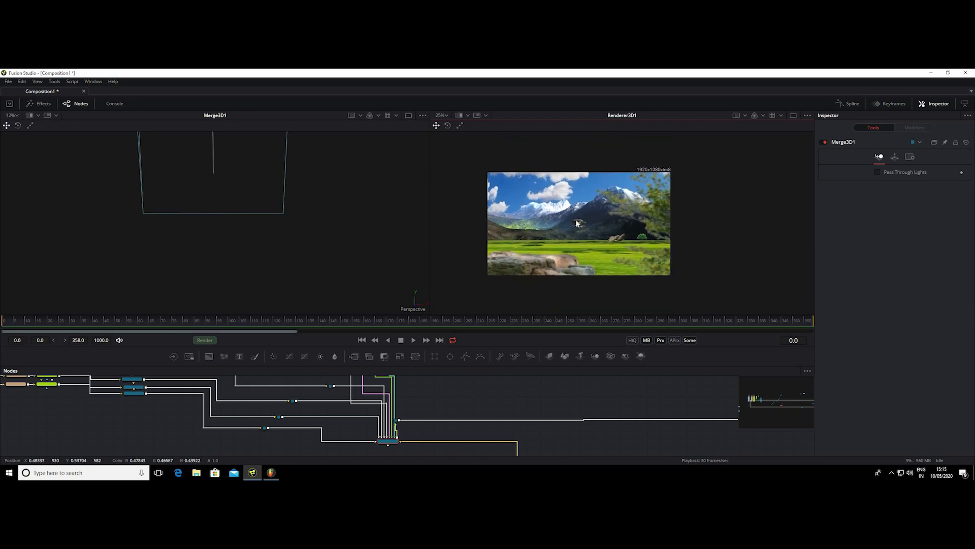
{"action": "scroll", "coordinate": [577, 222], "scroll_direction": "up", "scroll_amount": 1}
{"action": "scroll", "coordinate": [577, 222], "scroll_direction": "up", "scroll_amount": 1}
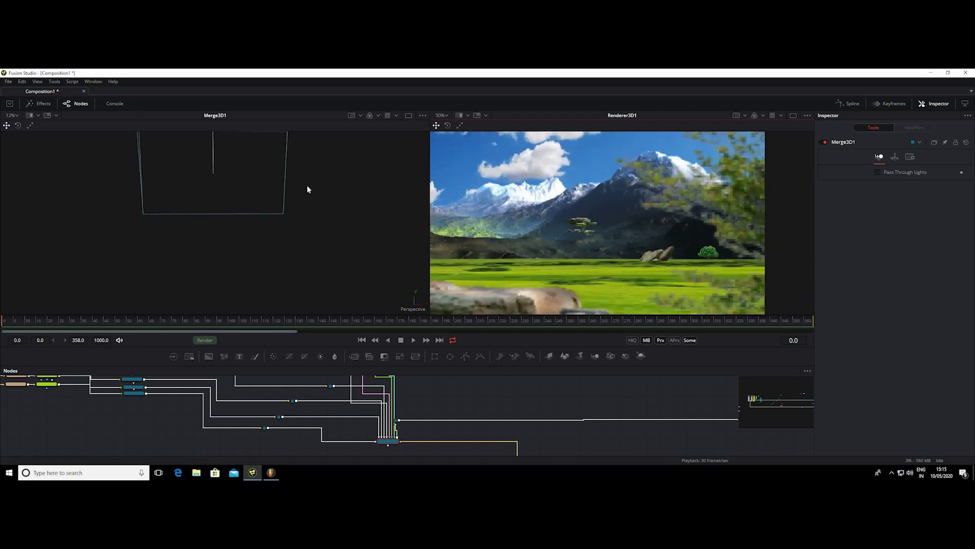
{"action": "scroll", "coordinate": [307, 188], "scroll_direction": "down", "scroll_amount": 2}
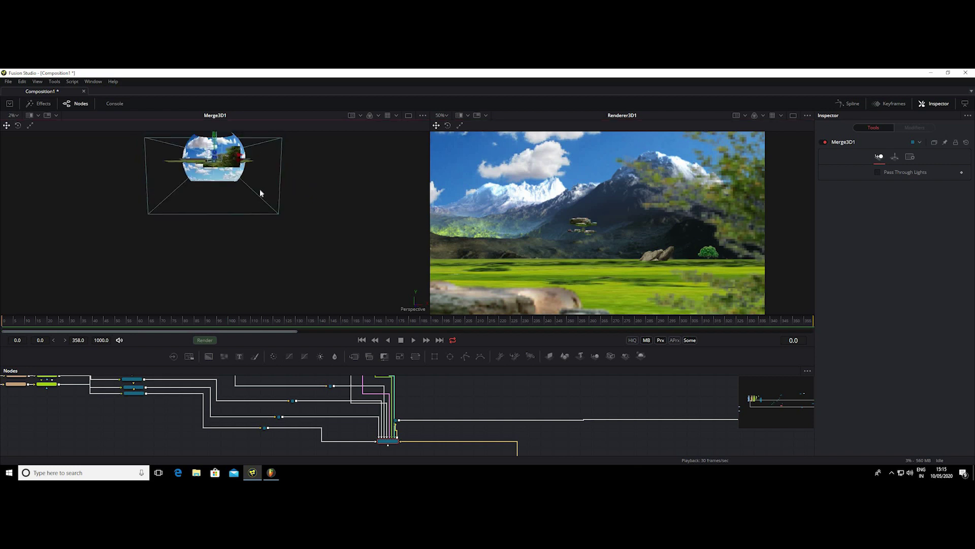
{"action": "scroll", "coordinate": [250, 246], "scroll_direction": "up", "scroll_amount": 3}
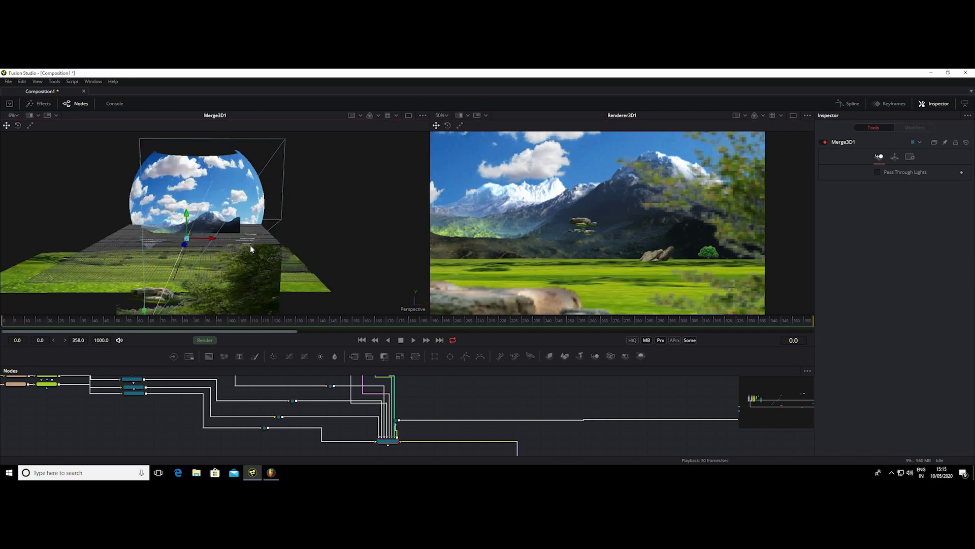
{"action": "scroll", "coordinate": [250, 245], "scroll_direction": "up", "scroll_amount": 1}
{"action": "scroll", "coordinate": [251, 249], "scroll_direction": "up", "scroll_amount": 1}
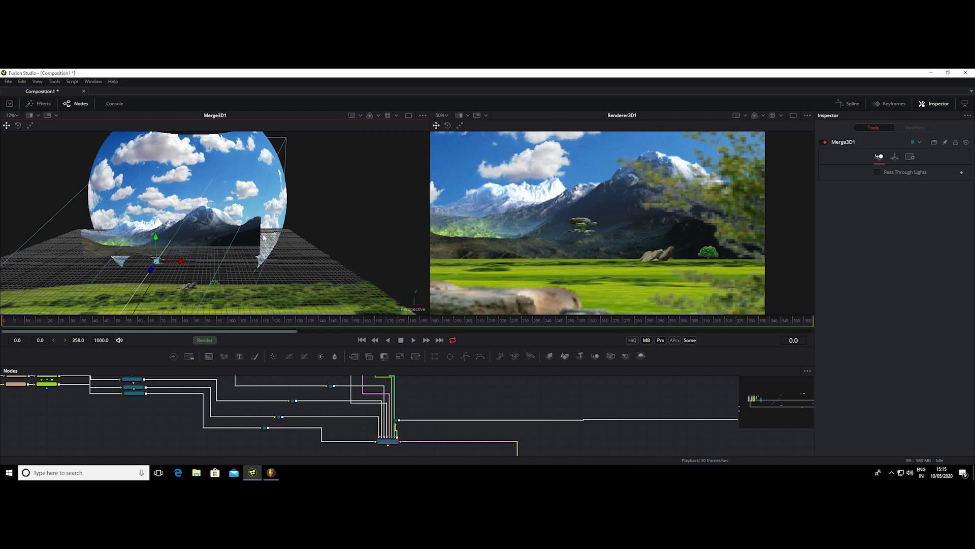
{"action": "left_click_drag", "start_coordinate": [264, 237], "coordinate": [190, 263]}
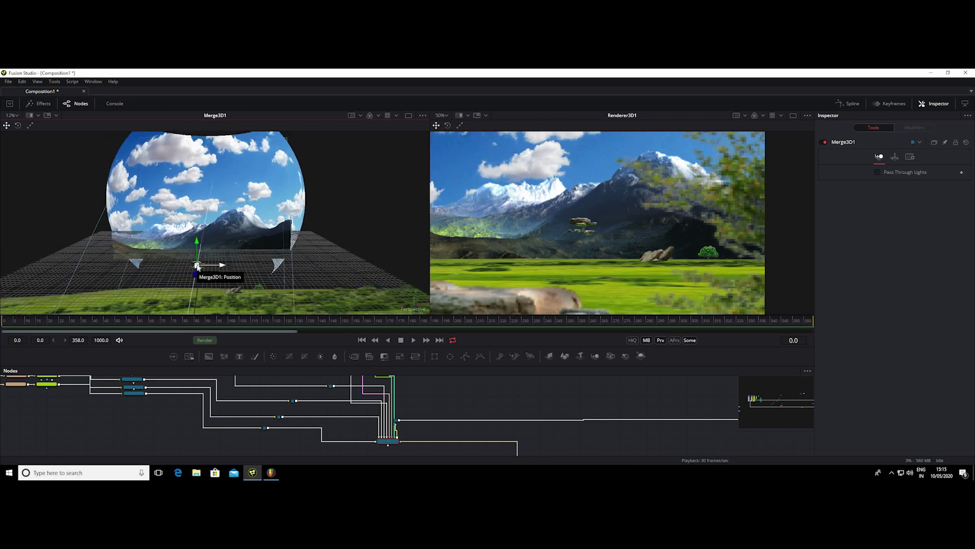
{"action": "scroll", "coordinate": [245, 252], "scroll_direction": "up", "scroll_amount": 2}
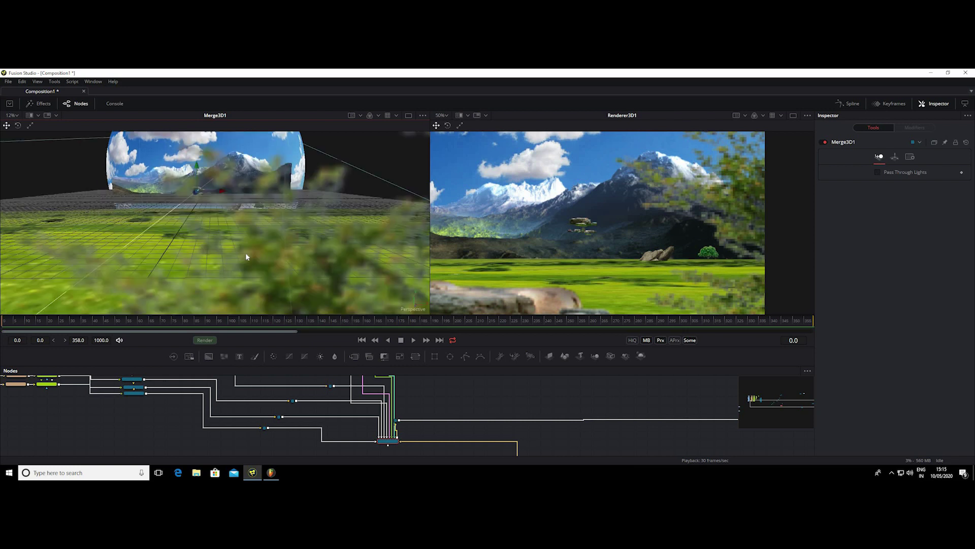
{"action": "scroll", "coordinate": [245, 252], "scroll_direction": "up", "scroll_amount": 2}
{"action": "scroll", "coordinate": [249, 251], "scroll_direction": "down", "scroll_amount": 2}
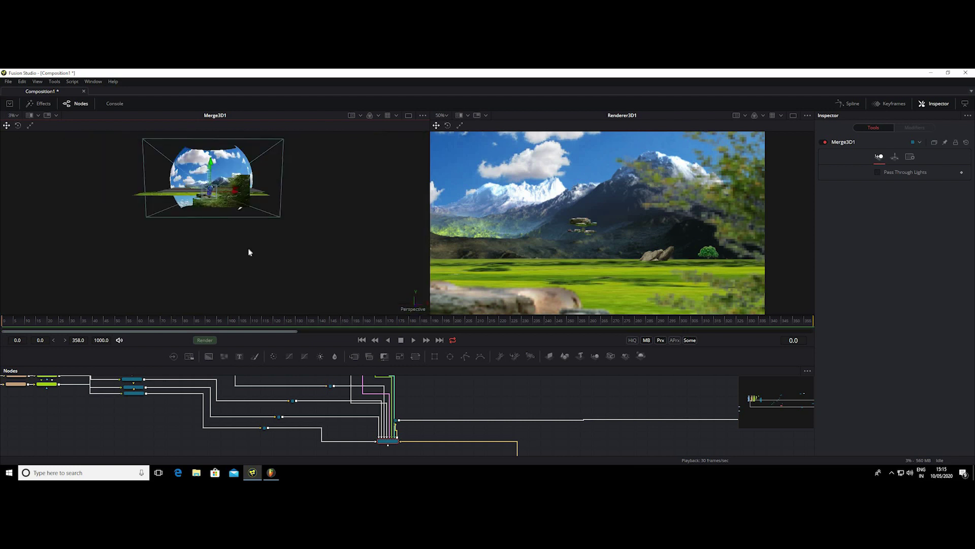
{"action": "scroll", "coordinate": [243, 241], "scroll_direction": "down", "scroll_amount": 1}
{"action": "scroll", "coordinate": [242, 241], "scroll_direction": "down", "scroll_amount": 2}
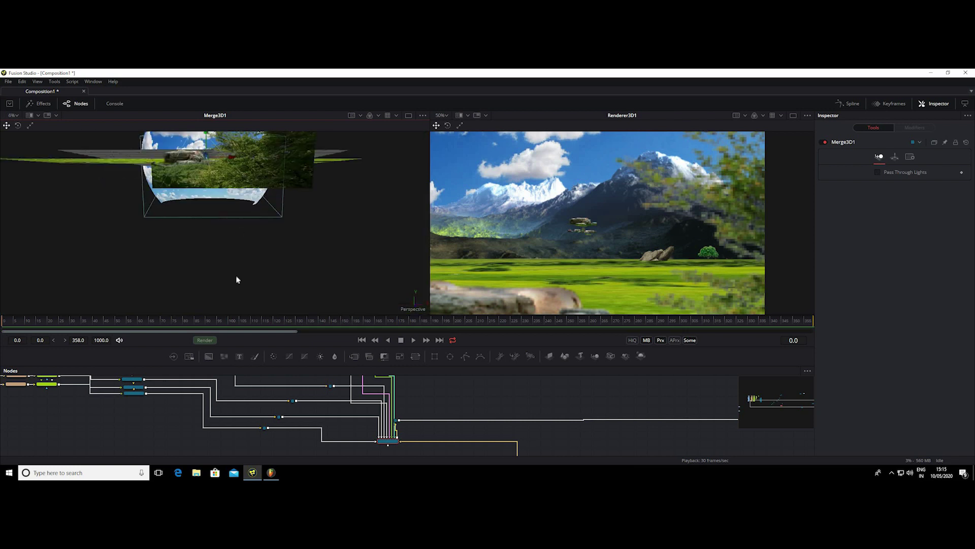
{"action": "left_click_drag", "start_coordinate": [237, 280], "coordinate": [259, 294]}
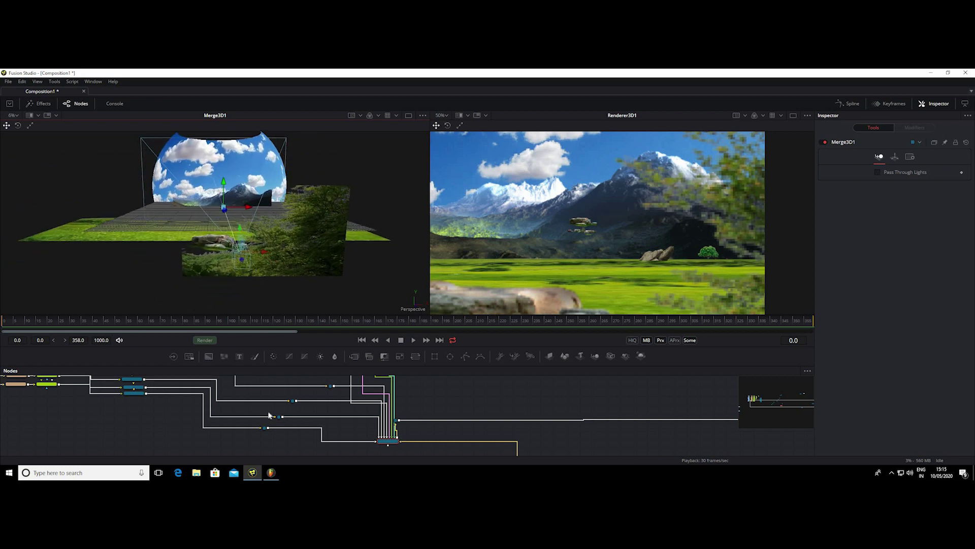
Step: Select ImagePlane3D7, drag the stoneflower plane right and down, and show its transform controls
{"action": "left_click", "coordinate": [134, 393]}
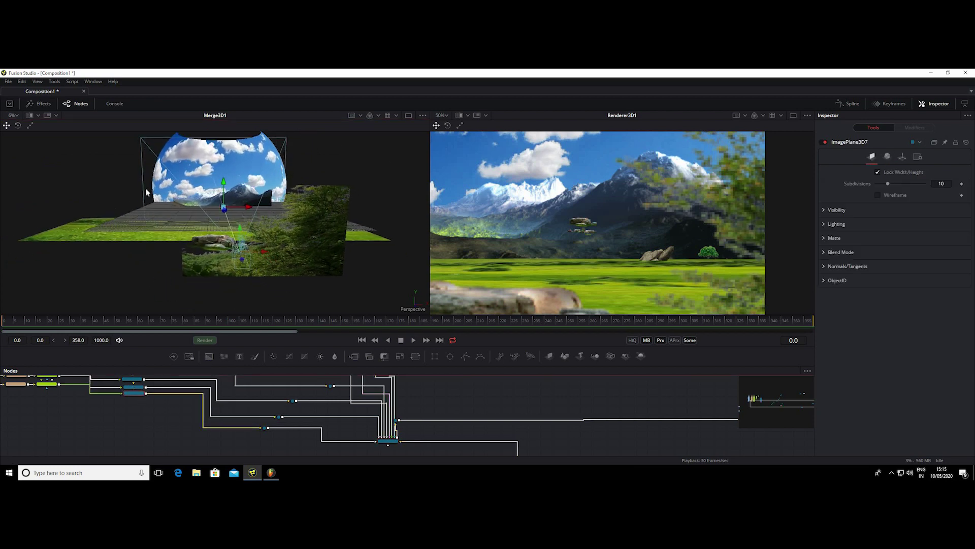
{"action": "scroll", "coordinate": [218, 182], "scroll_direction": "up", "scroll_amount": 3}
{"action": "scroll", "coordinate": [242, 186], "scroll_direction": "up", "scroll_amount": 2}
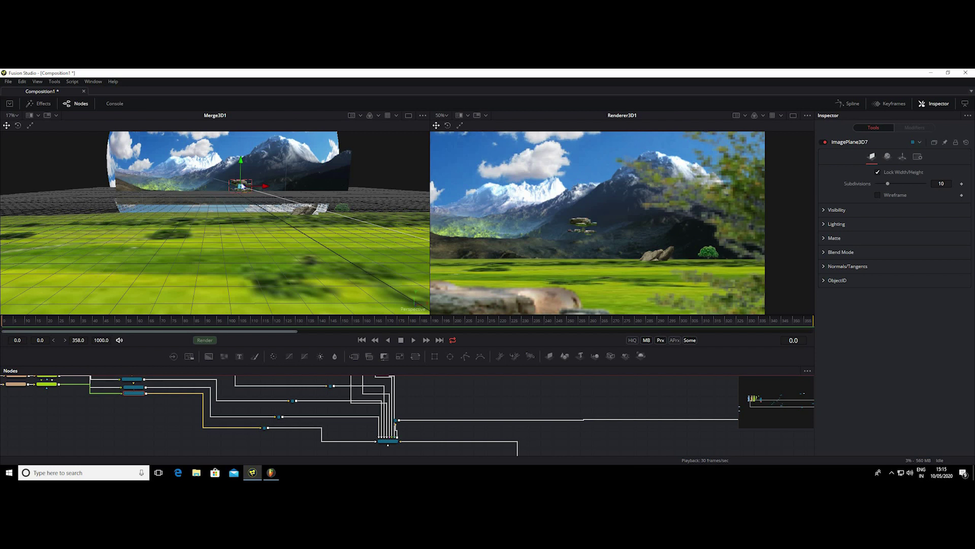
{"action": "mouse_move", "coordinate": [242, 187]}
{"action": "left_mouse_down"}
{"action": "mouse_move", "coordinate": [249, 191]}
{"action": "mouse_move", "coordinate": [208, 216]}
{"action": "left_mouse_up"}
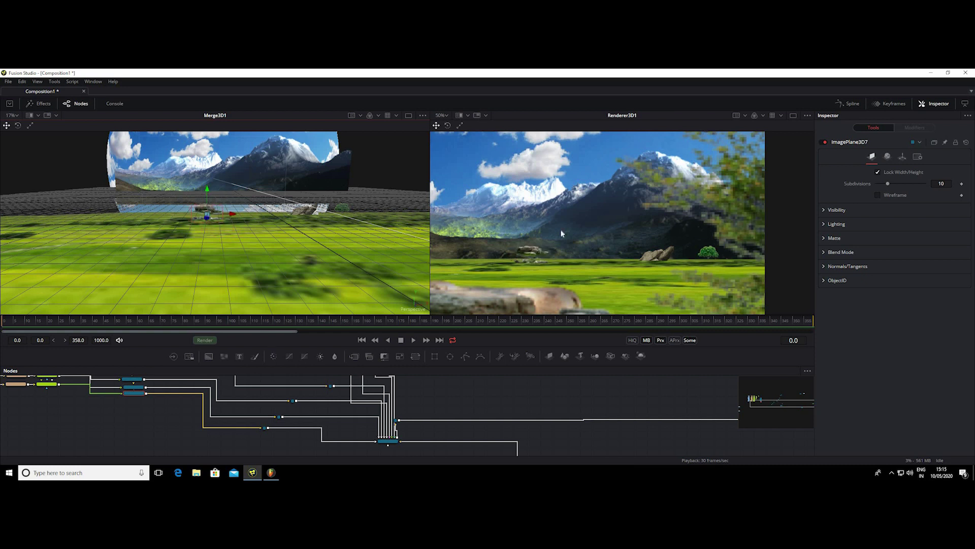
{"action": "left_click", "coordinate": [901, 157]}
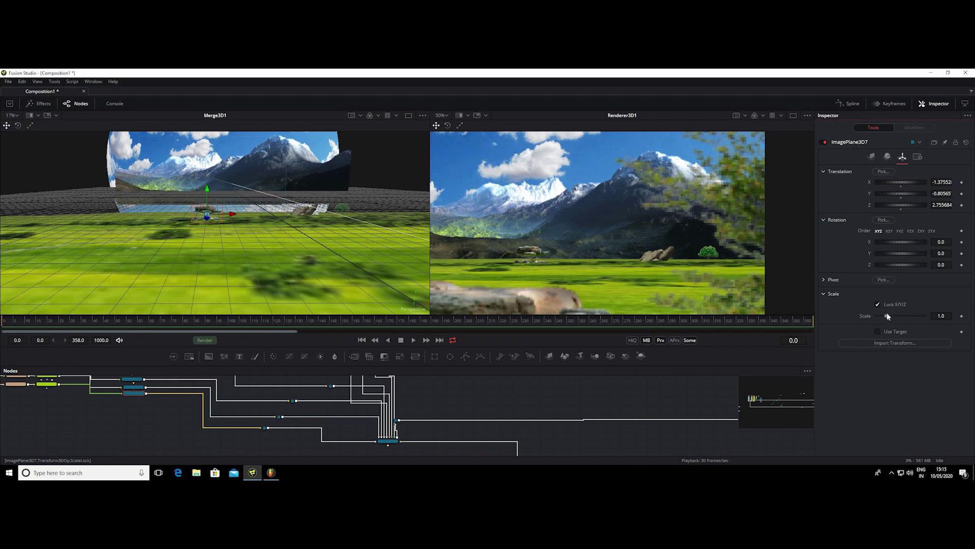
Step: Try the stone plane at scales 2.166 and 1.694, moving it to X -1.752, Z 6.96
{"action": "left_click_drag", "start_coordinate": [886, 316], "coordinate": [897, 316]}
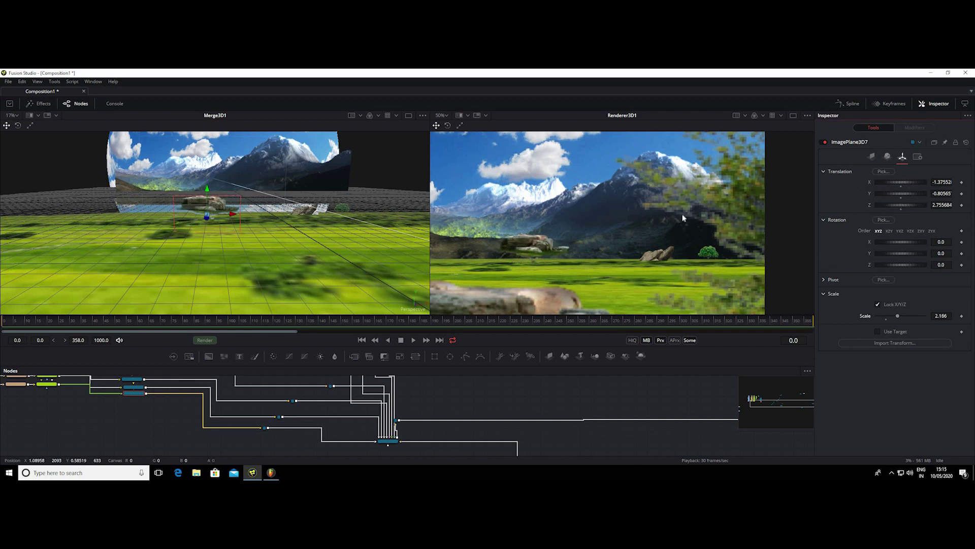
{"action": "scroll", "coordinate": [721, 210], "scroll_direction": "down", "scroll_amount": 2}
{"action": "scroll", "coordinate": [576, 230], "scroll_direction": "down", "scroll_amount": 1}
{"action": "scroll", "coordinate": [576, 229], "scroll_direction": "up", "scroll_amount": 1}
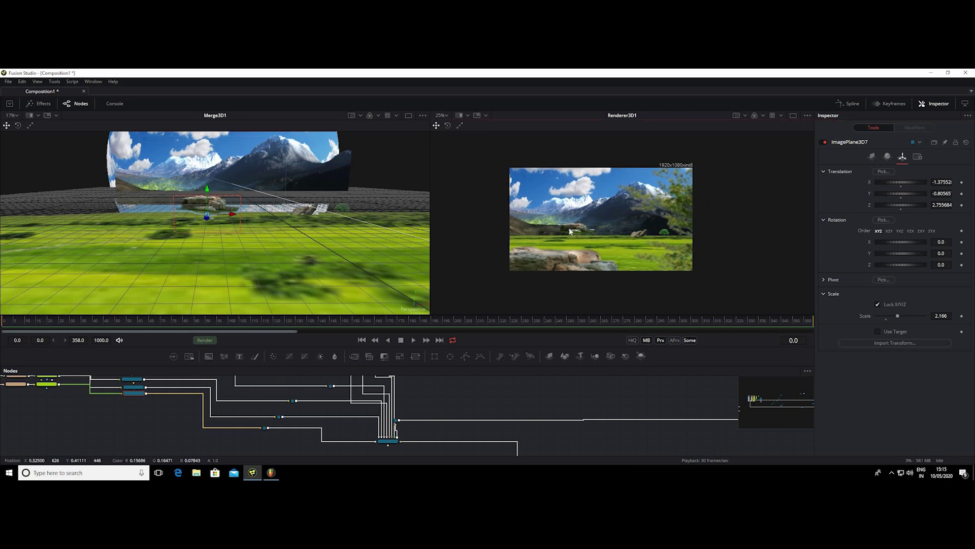
{"action": "scroll", "coordinate": [569, 228], "scroll_direction": "up", "scroll_amount": 1}
{"action": "left_click_drag", "start_coordinate": [903, 182], "coordinate": [904, 191]}
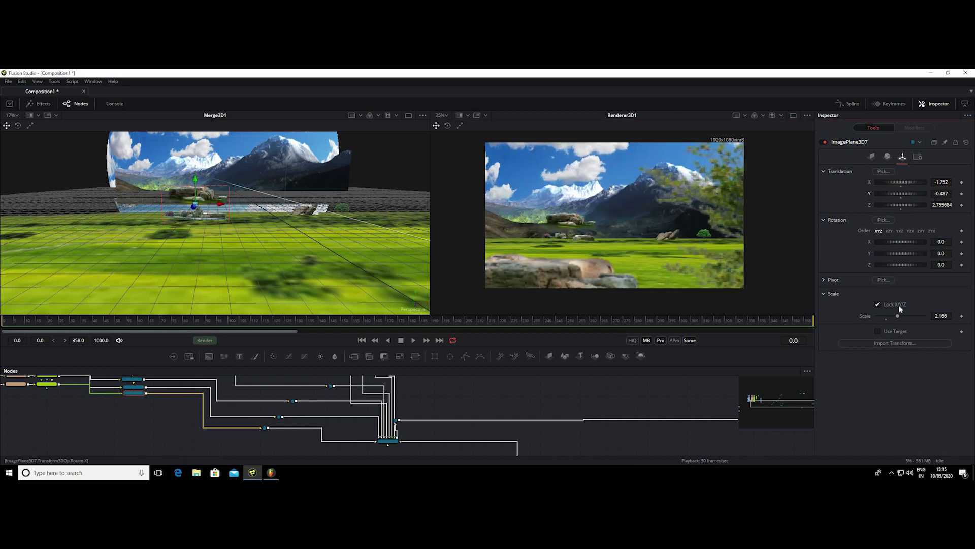
{"action": "left_click_drag", "start_coordinate": [898, 316], "coordinate": [893, 316]}
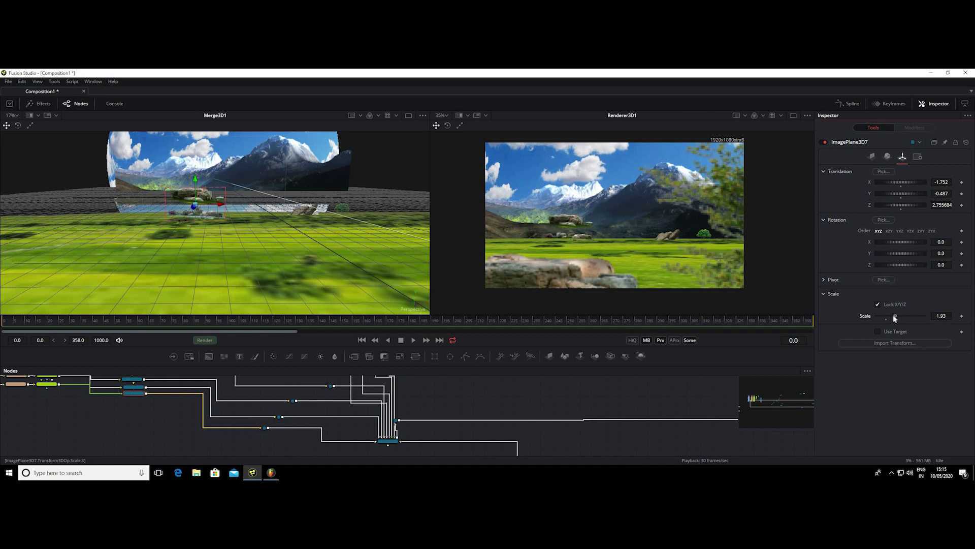
{"action": "left_click_drag", "start_coordinate": [901, 205], "coordinate": [909, 205]}
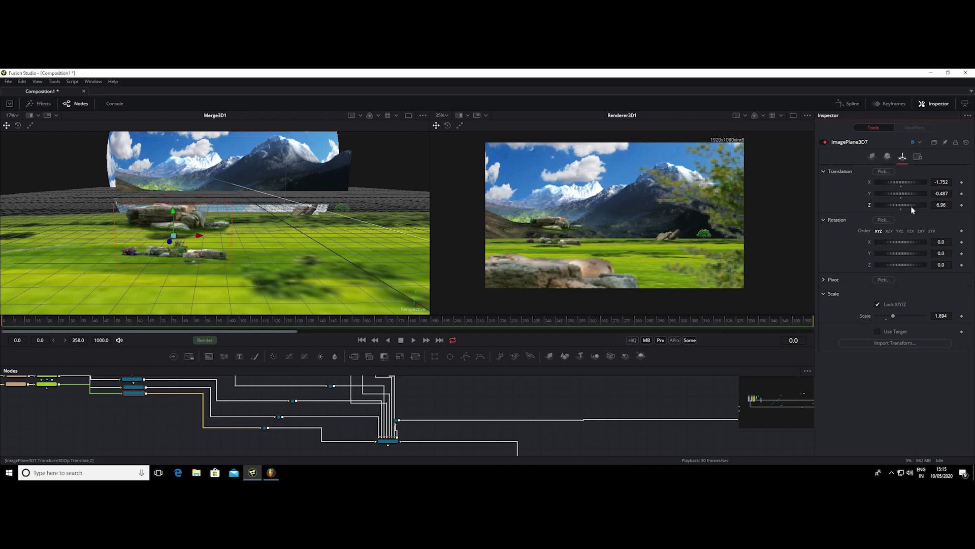
Step: Shrink the stones to scale 0.867 and place them at X -2.477, around Z 8.85
{"action": "left_click_drag", "start_coordinate": [893, 316], "coordinate": [886, 316]}
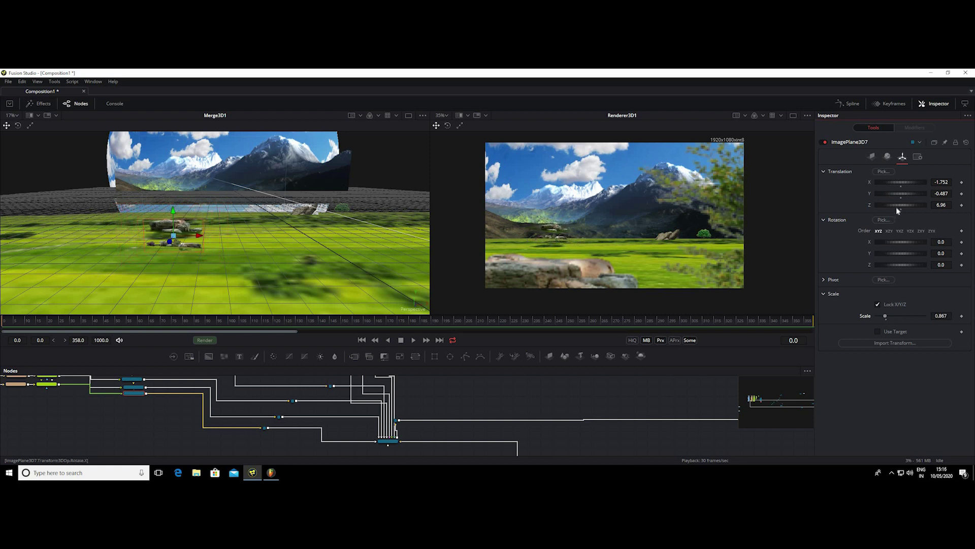
{"action": "mouse_move", "coordinate": [896, 207]}
{"action": "left_mouse_down"}
{"action": "mouse_move", "coordinate": [906, 205]}
{"action": "mouse_move", "coordinate": [913, 179]}
{"action": "left_mouse_up"}
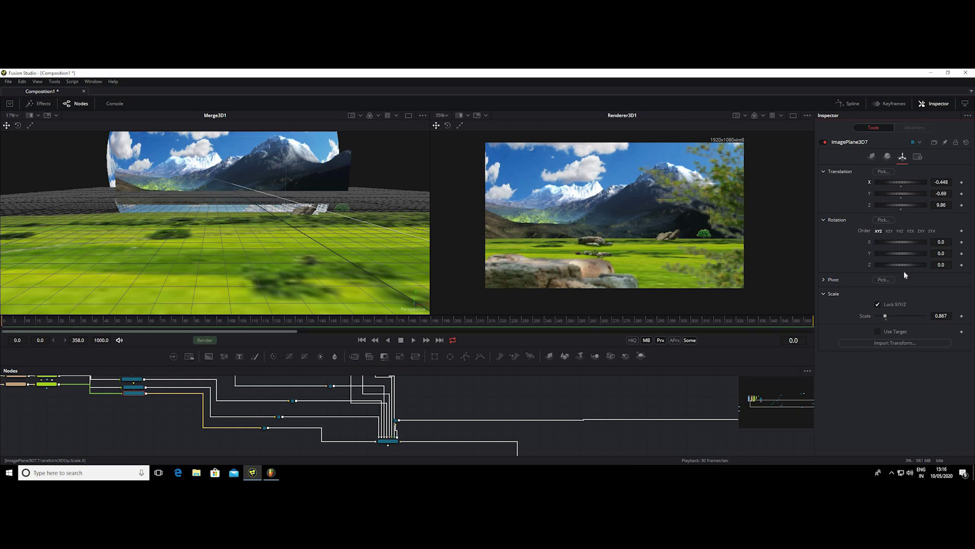
{"action": "left_click_drag", "start_coordinate": [903, 206], "coordinate": [902, 205]}
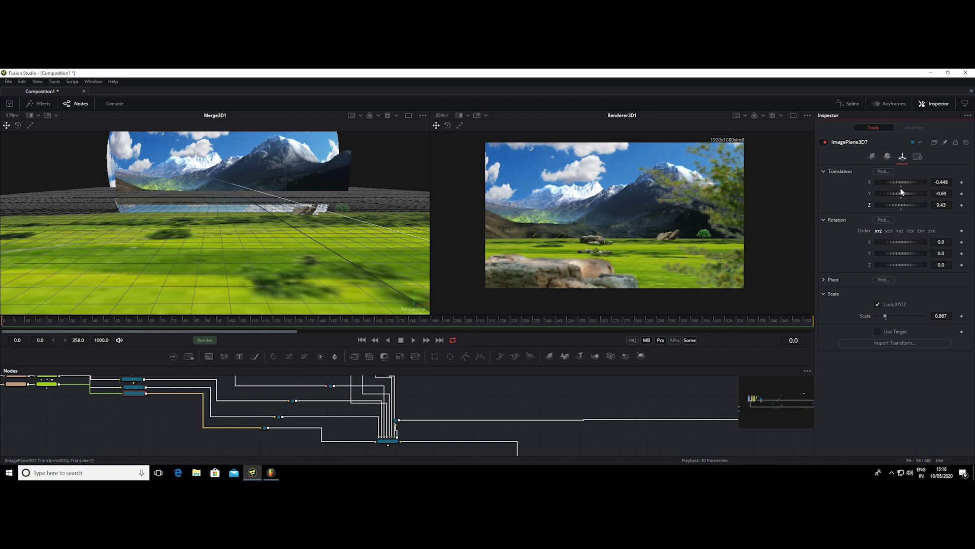
{"action": "left_click_drag", "start_coordinate": [904, 182], "coordinate": [878, 184]}
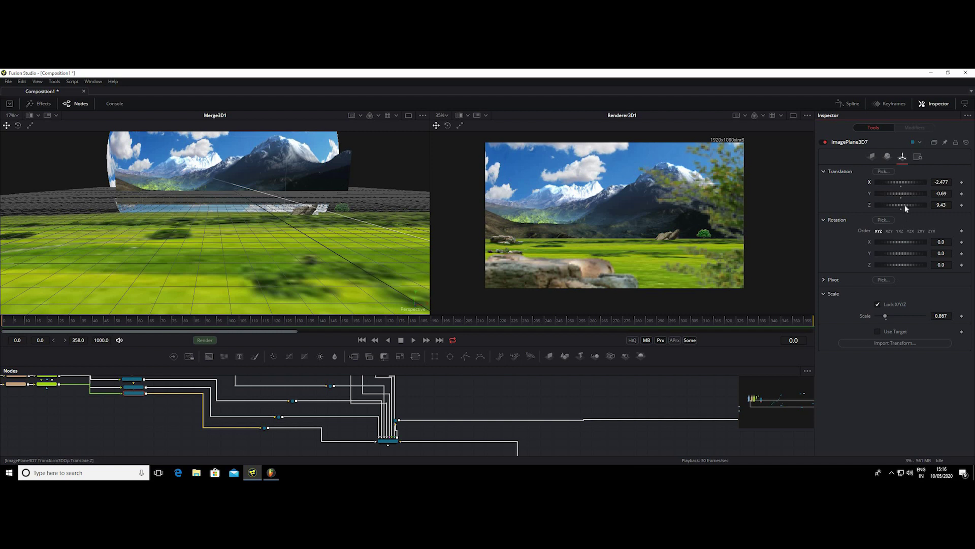
{"action": "left_click_drag", "start_coordinate": [906, 205], "coordinate": [903, 208]}
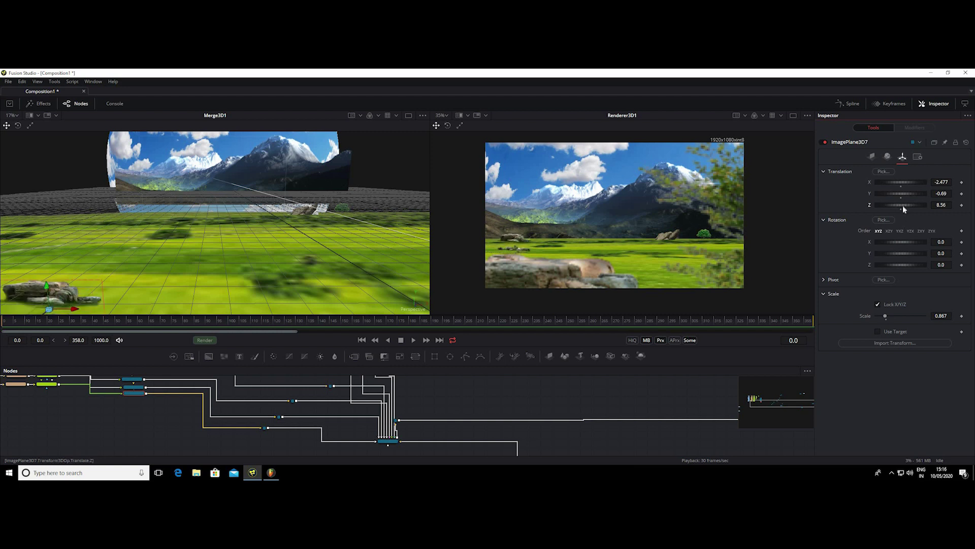
{"action": "mouse_move", "coordinate": [64, 227]}
{"action": "left_mouse_down"}
{"action": "mouse_move", "coordinate": [151, 218]}
{"action": "mouse_move", "coordinate": [62, 223]}
{"action": "mouse_move", "coordinate": [95, 207]}
{"action": "mouse_move", "coordinate": [52, 218]}
{"action": "mouse_move", "coordinate": [161, 189]}
{"action": "mouse_move", "coordinate": [143, 222]}
{"action": "mouse_move", "coordinate": [81, 210]}
{"action": "mouse_move", "coordinate": [161, 190]}
{"action": "mouse_move", "coordinate": [174, 163]}
{"action": "mouse_move", "coordinate": [170, 182]}
{"action": "left_mouse_up"}
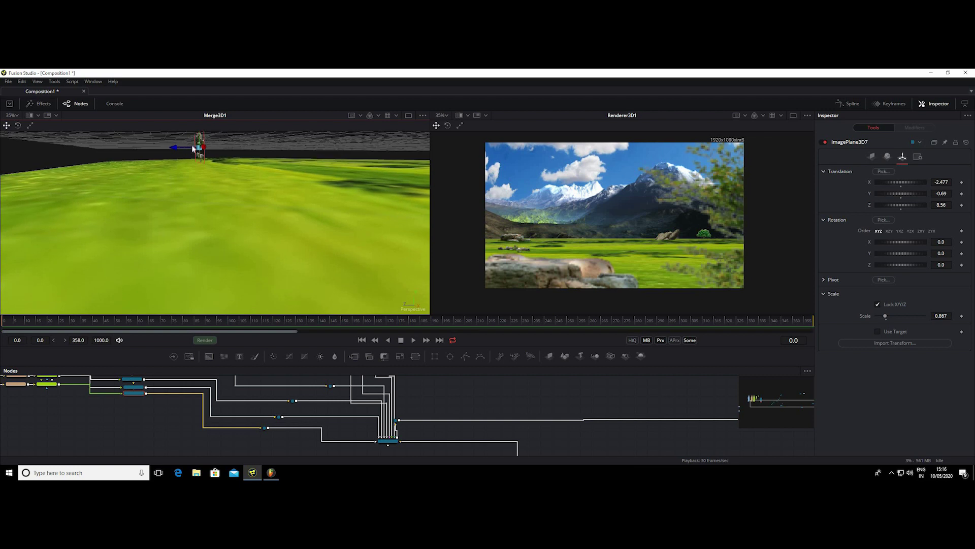
Step: Bring the stone plane nearer the camera at X -1.572, Y -1.194, Z 5.83, undoing stray edits
{"action": "mouse_move", "coordinate": [198, 148]}
{"action": "left_mouse_down"}
{"action": "mouse_move", "coordinate": [200, 177]}
{"action": "mouse_move", "coordinate": [202, 163]}
{"action": "left_mouse_up"}
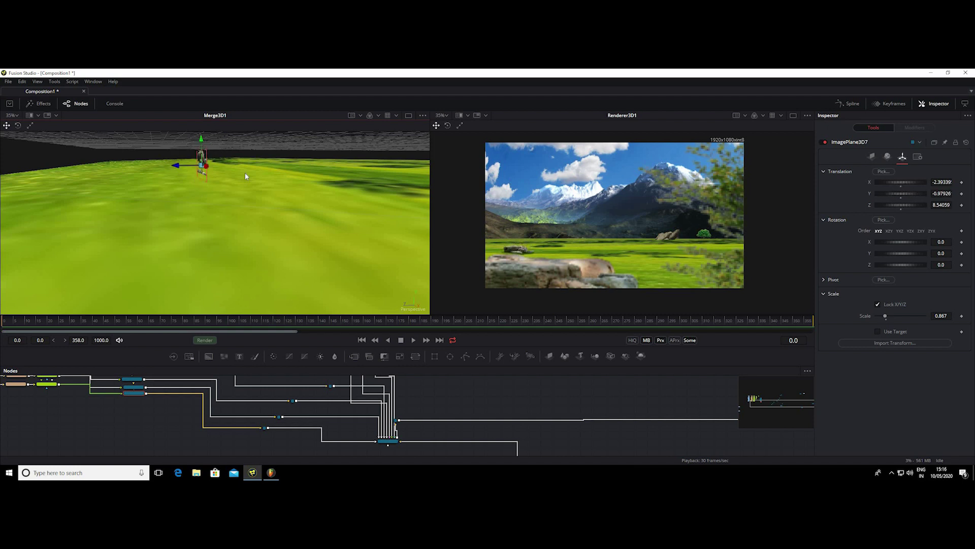
{"action": "mouse_move", "coordinate": [245, 172]}
{"action": "left_mouse_down"}
{"action": "mouse_move", "coordinate": [218, 175]}
{"action": "mouse_move", "coordinate": [265, 169]}
{"action": "mouse_move", "coordinate": [250, 162]}
{"action": "mouse_move", "coordinate": [217, 176]}
{"action": "mouse_move", "coordinate": [200, 224]}
{"action": "mouse_move", "coordinate": [199, 193]}
{"action": "mouse_move", "coordinate": [215, 227]}
{"action": "left_mouse_up"}
{"action": "scroll", "coordinate": [200, 193], "scroll_direction": "up", "scroll_amount": 3}
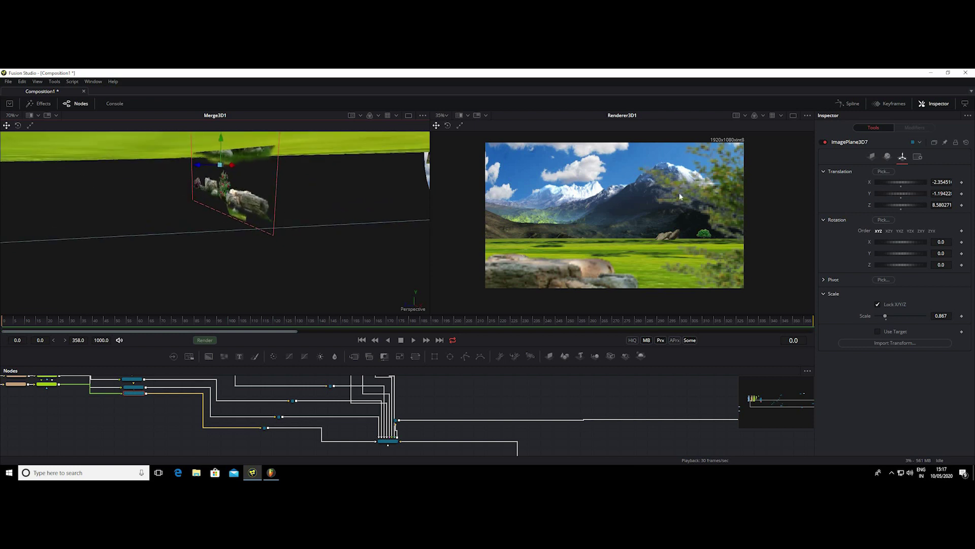
{"action": "left_click_drag", "start_coordinate": [906, 192], "coordinate": [904, 192]}
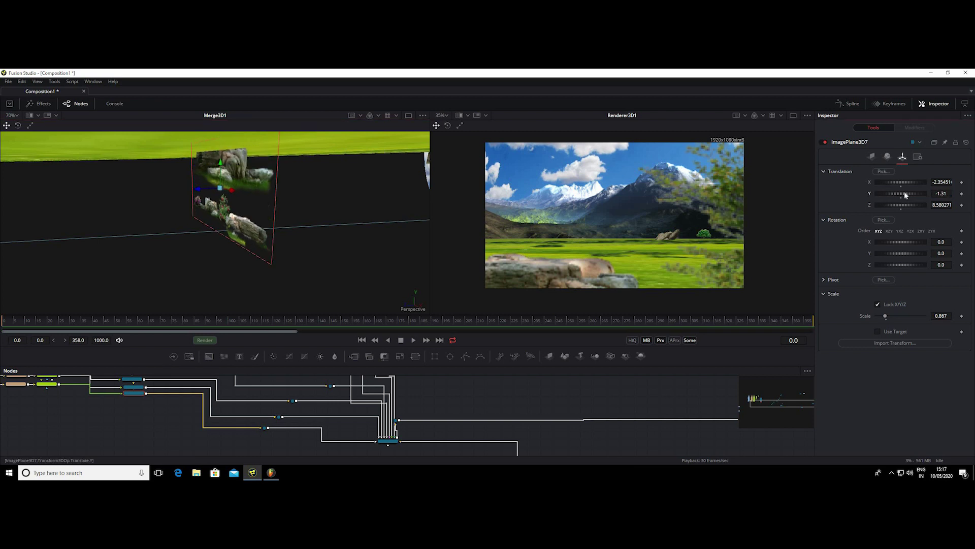
{"action": "key", "text": "ctrl+z"}
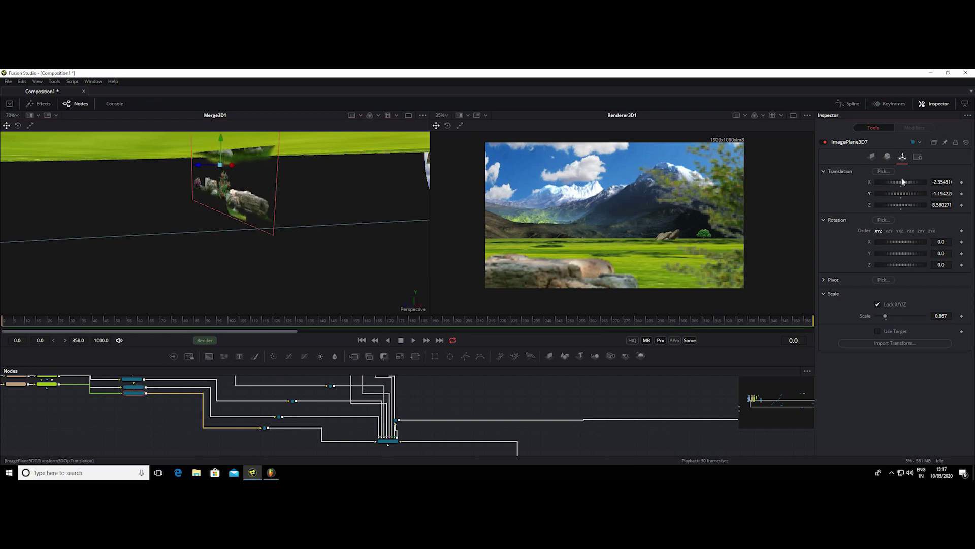
{"action": "left_click_drag", "start_coordinate": [904, 182], "coordinate": [897, 210]}
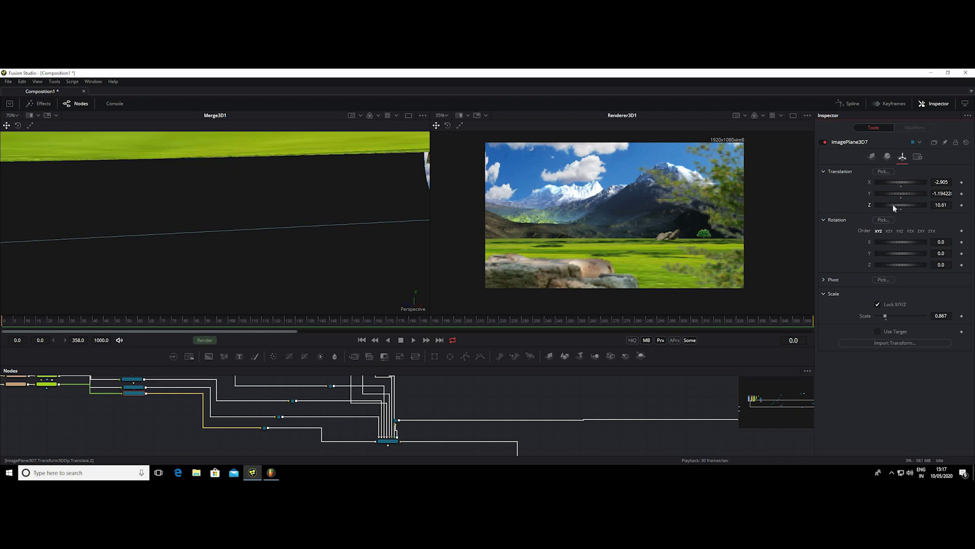
{"action": "key", "text": "ctrl+z"}
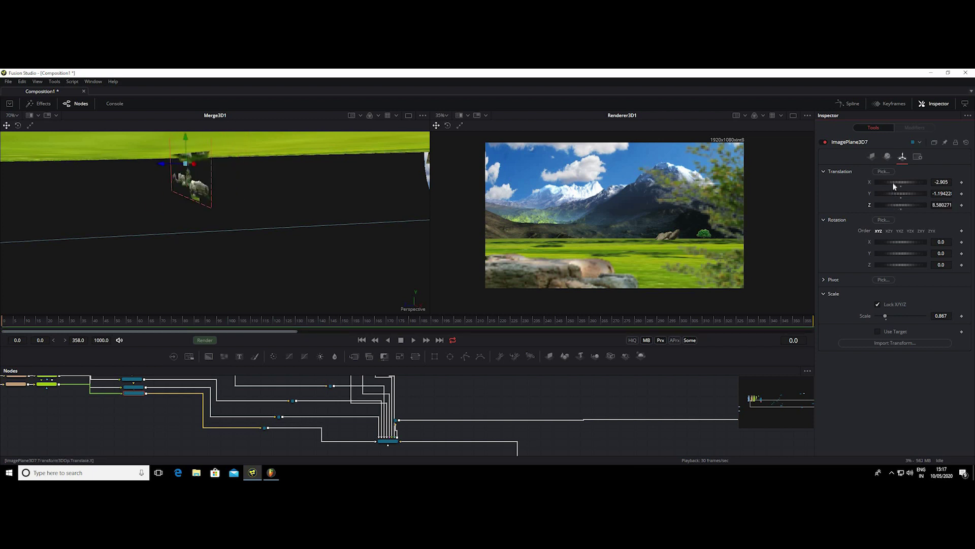
{"action": "mouse_move", "coordinate": [894, 184]}
{"action": "left_mouse_down"}
{"action": "mouse_move", "coordinate": [913, 182]}
{"action": "mouse_move", "coordinate": [903, 212]}
{"action": "left_mouse_up"}
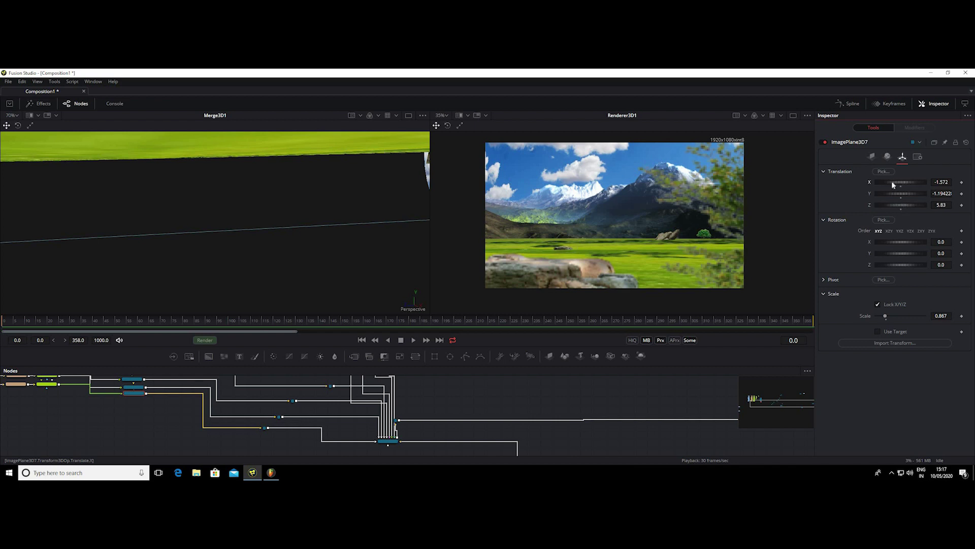
Step: Move the stone plane to X -3.224, Z 4.67 and Y -1.078
{"action": "left_click_drag", "start_coordinate": [892, 181], "coordinate": [880, 181]}
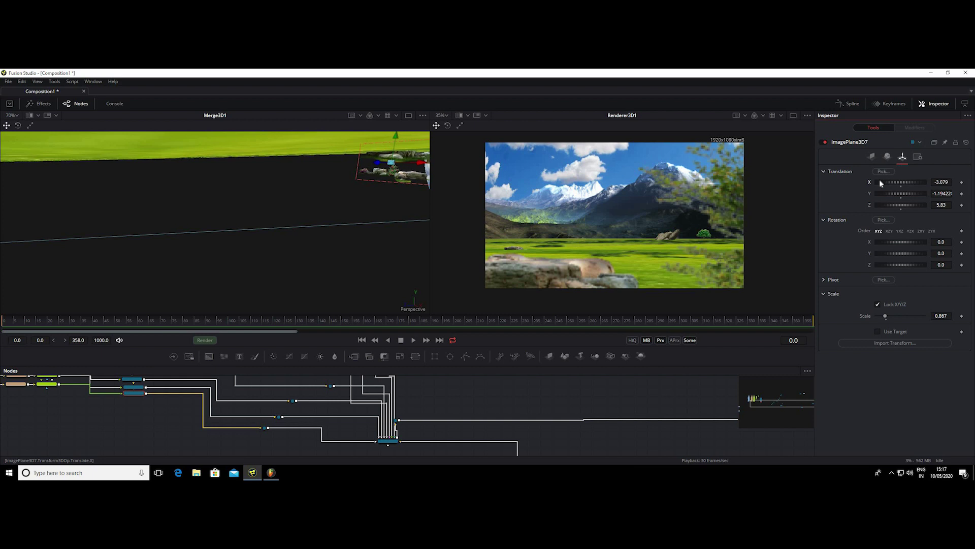
{"action": "left_click_drag", "start_coordinate": [898, 183], "coordinate": [904, 194]}
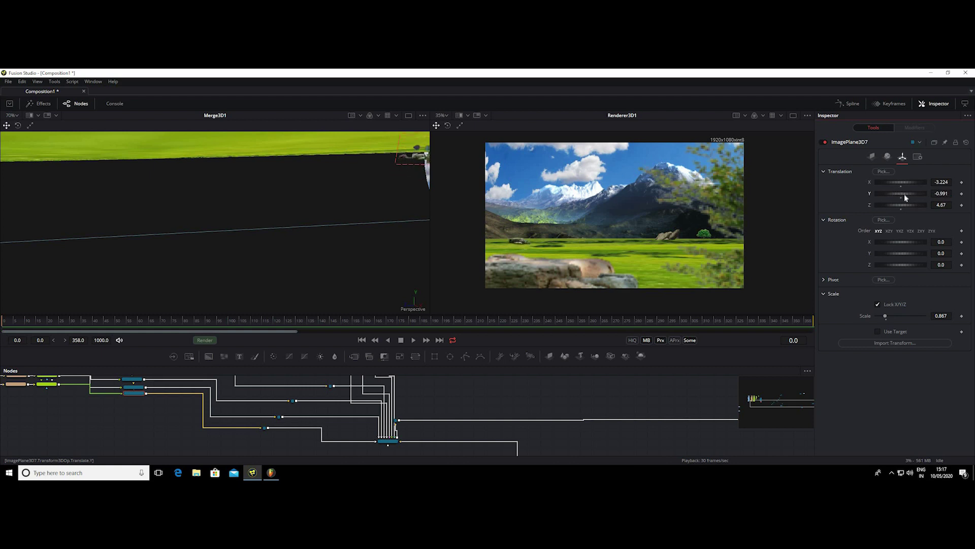
{"action": "left_click_drag", "start_coordinate": [906, 196], "coordinate": [904, 194]}
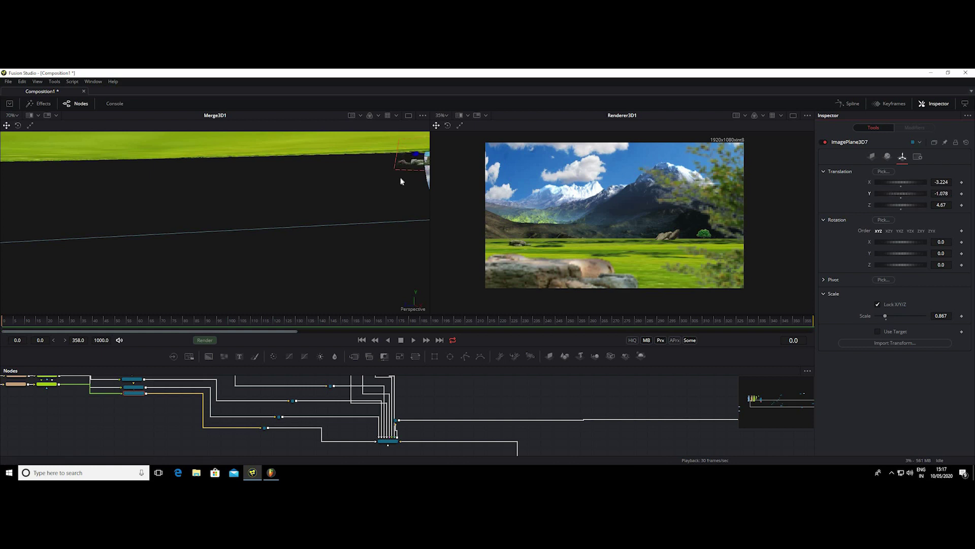
Step: Orbit and zoom the Merge3D1 viewer to inspect the stone plane at the grass's left edge
{"action": "left_click_drag", "start_coordinate": [353, 188], "coordinate": [286, 184]}
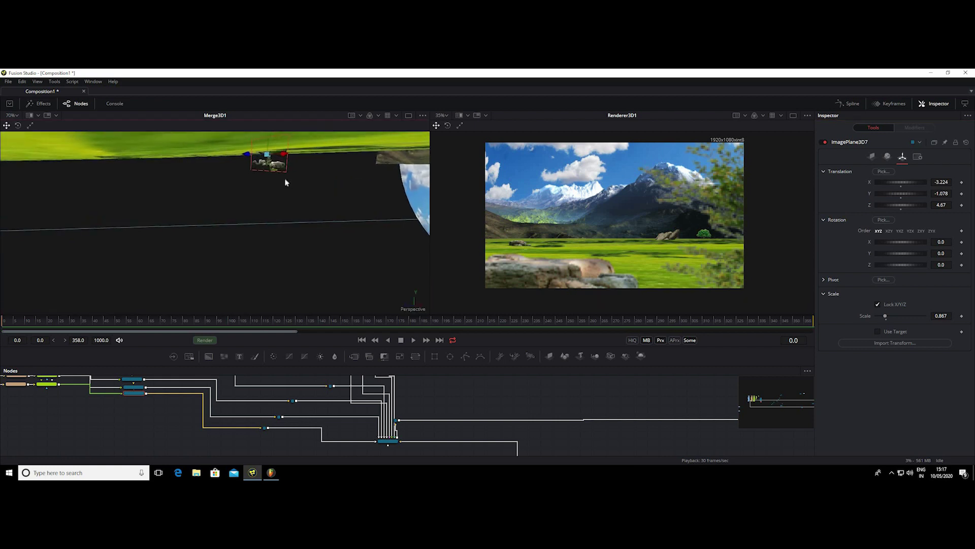
{"action": "scroll", "coordinate": [255, 209], "scroll_direction": "up", "scroll_amount": 5}
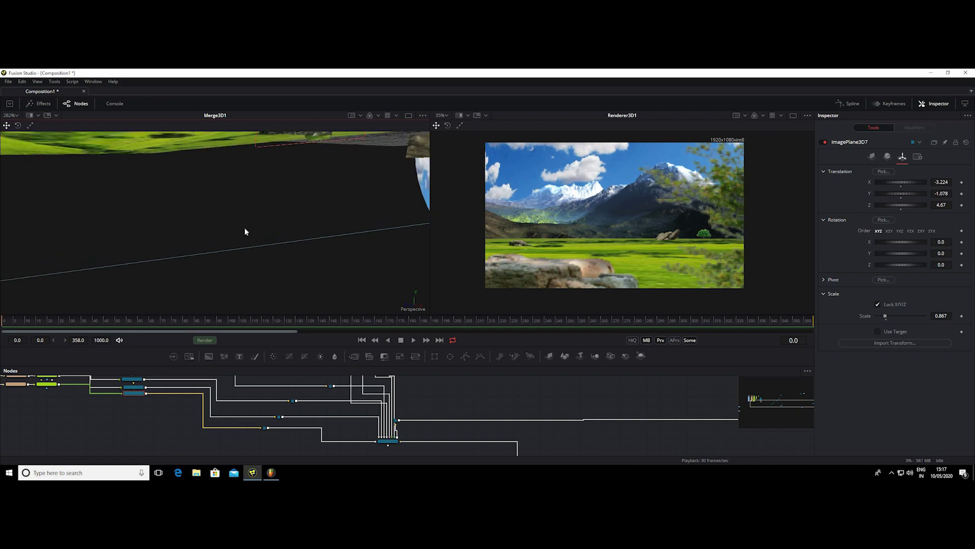
{"action": "left_click_drag", "start_coordinate": [245, 231], "coordinate": [281, 186]}
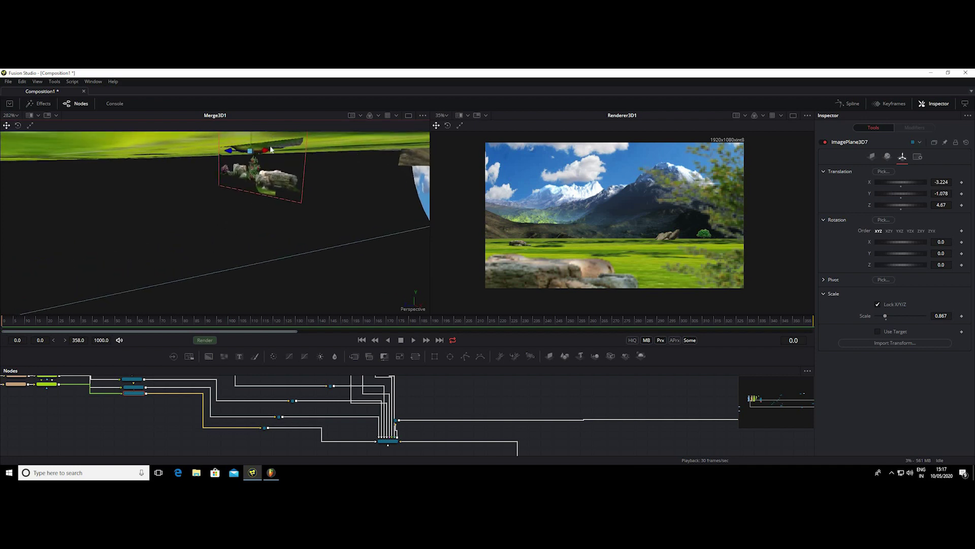
{"action": "scroll", "coordinate": [250, 203], "scroll_direction": "up", "scroll_amount": 2}
{"action": "scroll", "coordinate": [250, 203], "scroll_direction": "up", "scroll_amount": 2}
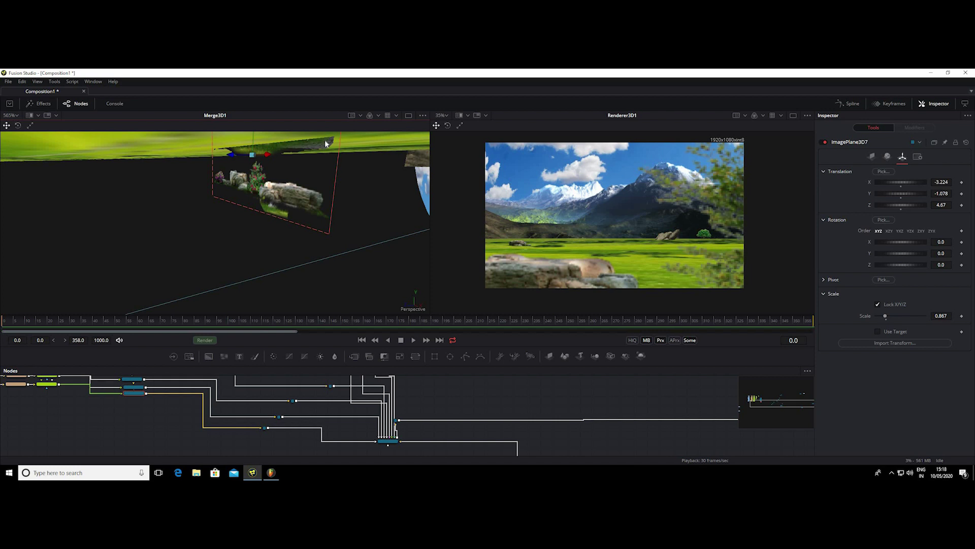
{"action": "mouse_move", "coordinate": [324, 139]}
{"action": "left_mouse_down"}
{"action": "mouse_move", "coordinate": [263, 126]}
{"action": "mouse_move", "coordinate": [308, 164]}
{"action": "left_mouse_up"}
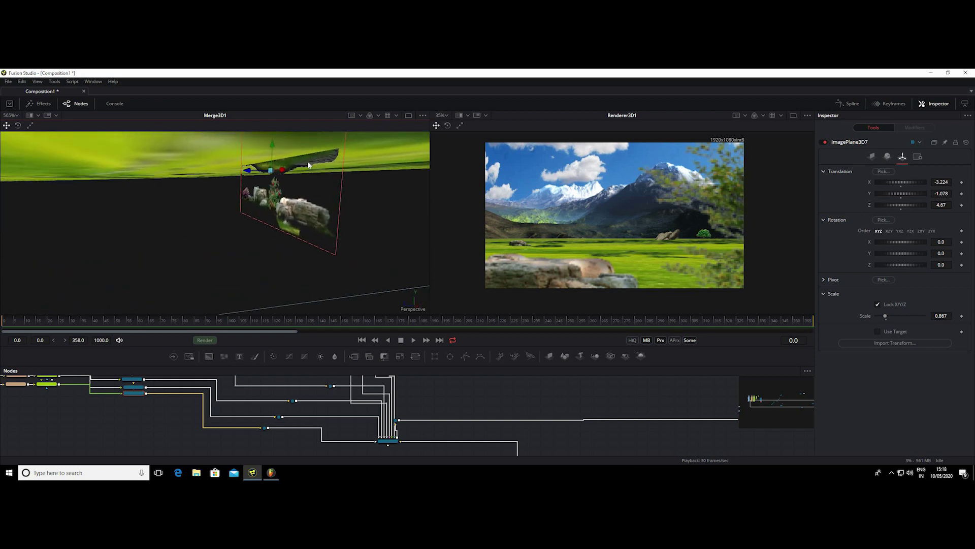
{"action": "scroll", "coordinate": [304, 159], "scroll_direction": "up", "scroll_amount": 3}
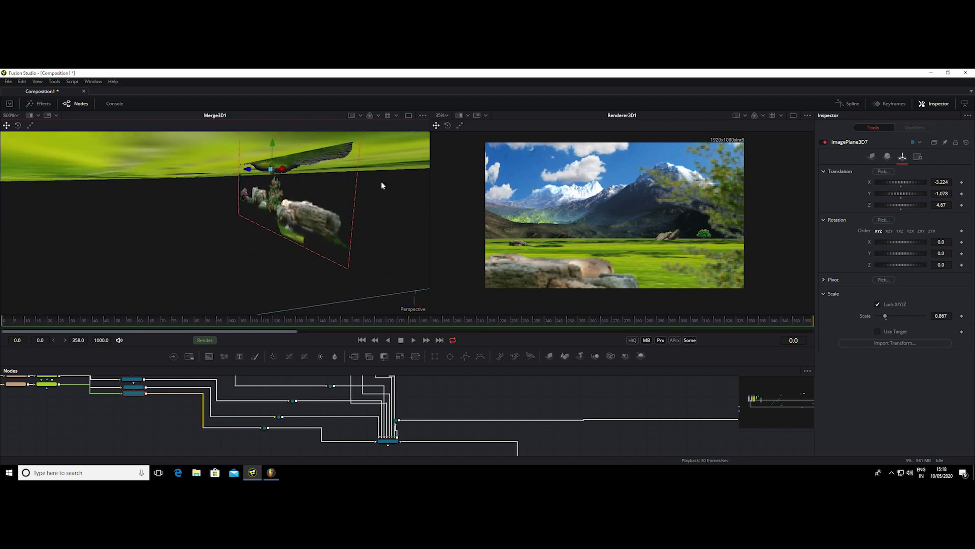
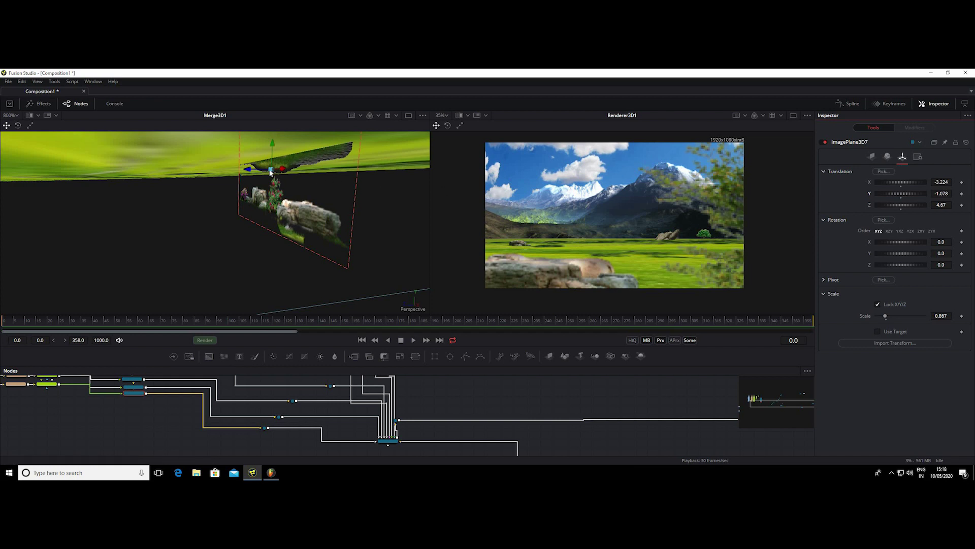
Step: Nudge ImagePlane3D7 to about X -3.227, Y -1.065, Z 4.674
{"action": "left_click_drag", "start_coordinate": [270, 171], "coordinate": [269, 166]}
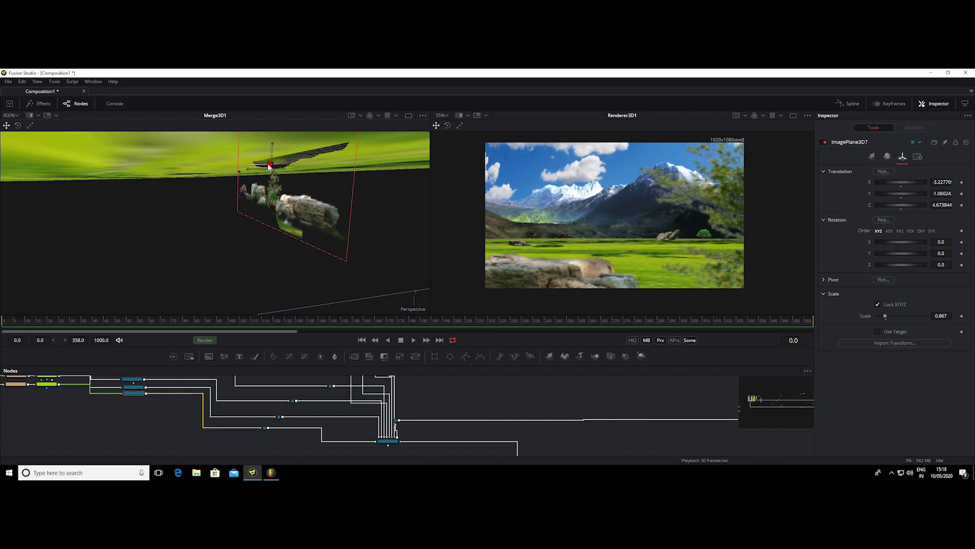
{"action": "left_click_drag", "start_coordinate": [269, 166], "coordinate": [269, 168]}
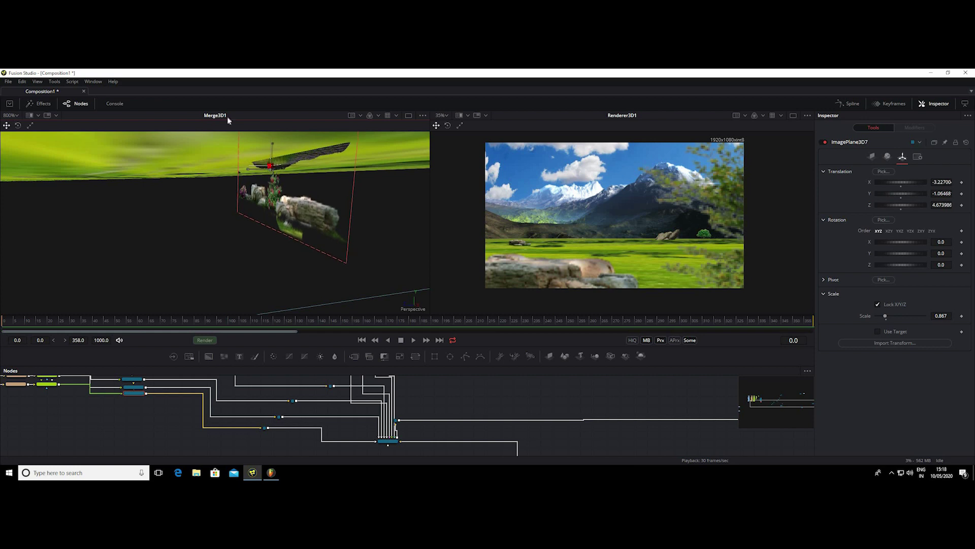
{"action": "left_click_drag", "start_coordinate": [191, 193], "coordinate": [177, 191]}
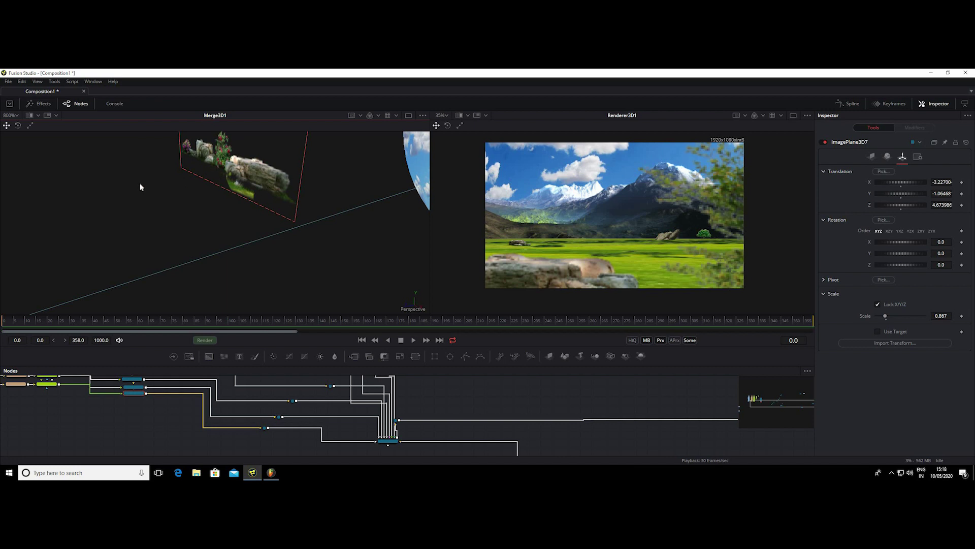
{"action": "scroll", "coordinate": [140, 188], "scroll_direction": "down", "scroll_amount": 5}
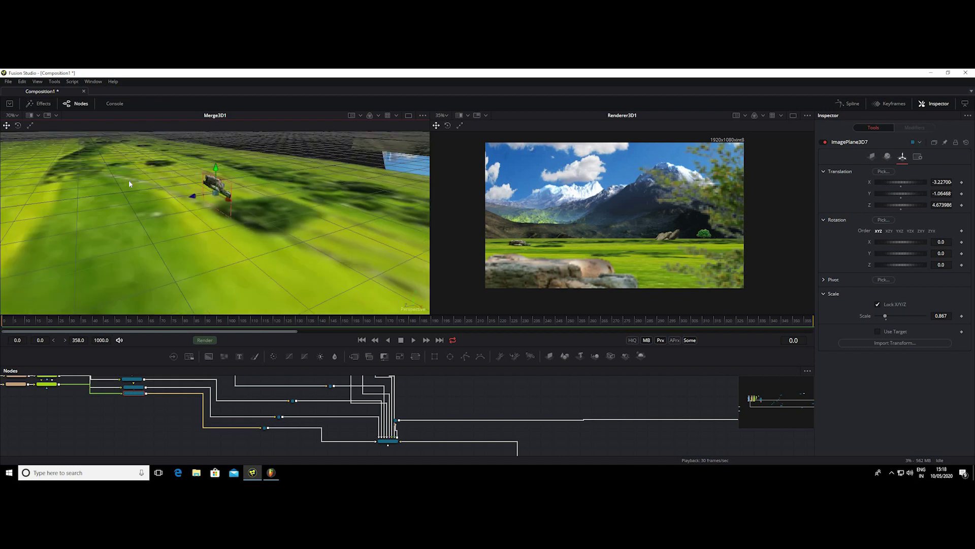
Step: Orbit, zoom and pan the 3D view to inspect the plane among the rocks
{"action": "mouse_move", "coordinate": [131, 182]}
{"action": "left_mouse_down"}
{"action": "mouse_move", "coordinate": [287, 173]}
{"action": "mouse_move", "coordinate": [273, 136]}
{"action": "left_mouse_up"}
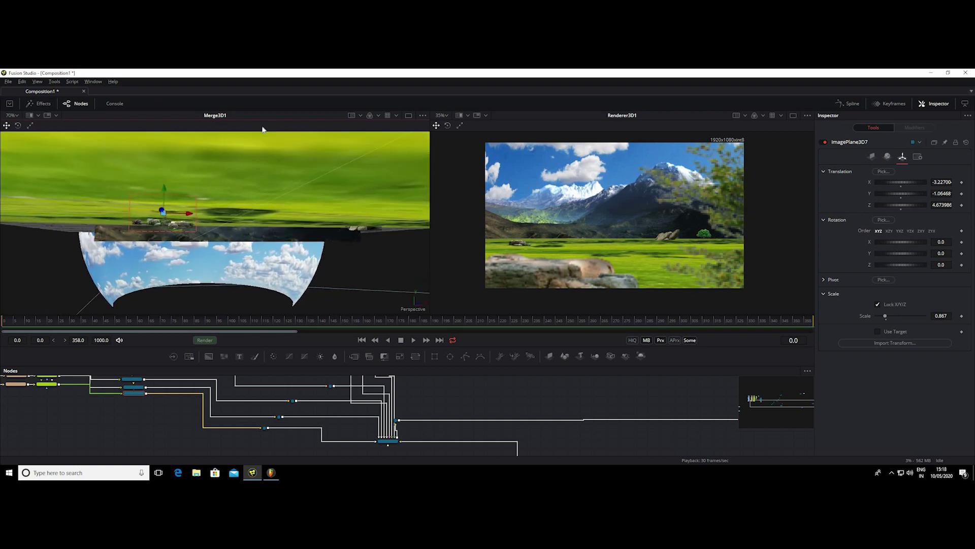
{"action": "scroll", "coordinate": [194, 201], "scroll_direction": "up", "scroll_amount": 2}
{"action": "scroll", "coordinate": [135, 187], "scroll_direction": "up", "scroll_amount": 2}
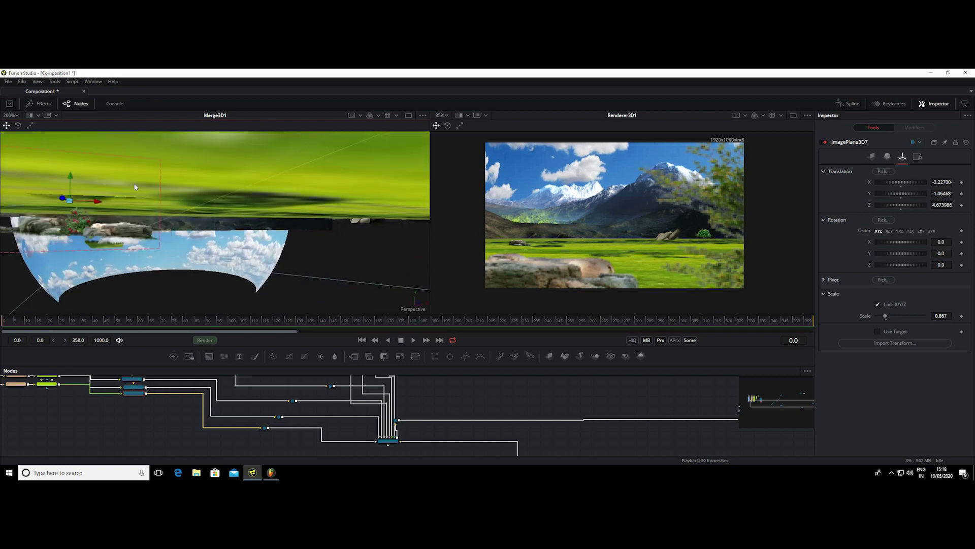
{"action": "scroll", "coordinate": [239, 197], "scroll_direction": "up", "scroll_amount": 2}
{"action": "scroll", "coordinate": [207, 199], "scroll_direction": "up", "scroll_amount": 3}
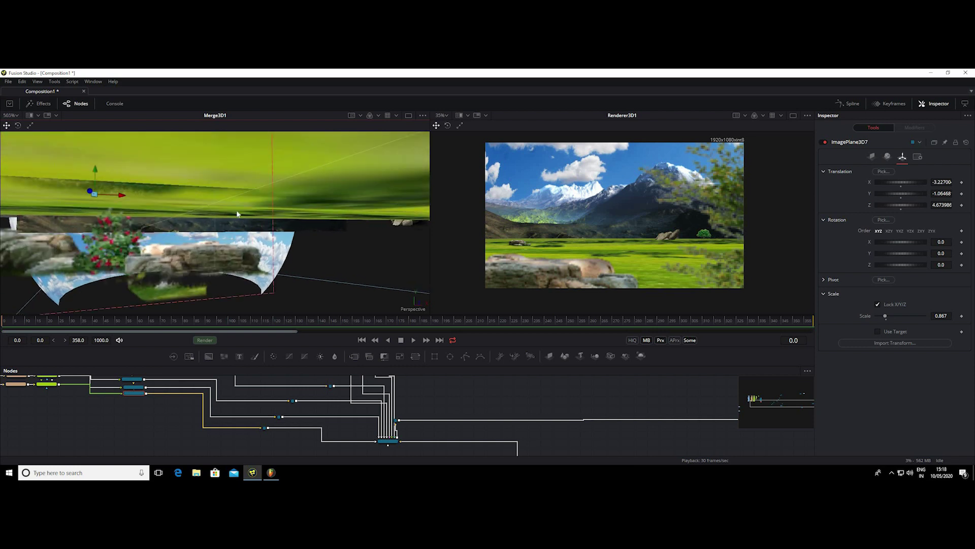
{"action": "left_click_drag", "start_coordinate": [257, 215], "coordinate": [158, 212]}
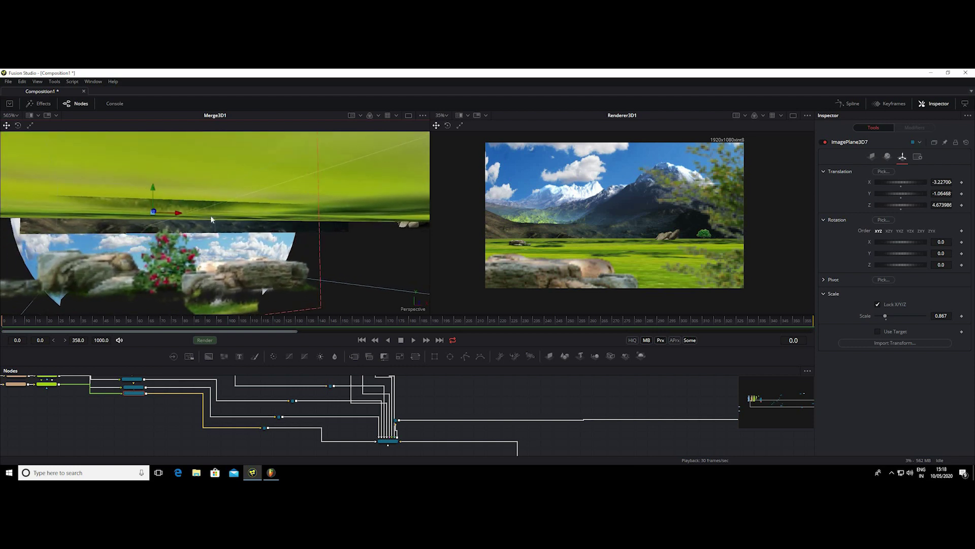
{"action": "left_click", "coordinate": [158, 213]}
Step: Lower ImagePlane3D7 to Translation Y -1.094, comparing with undo and redo
{"action": "left_click_drag", "start_coordinate": [157, 215], "coordinate": [158, 219]}
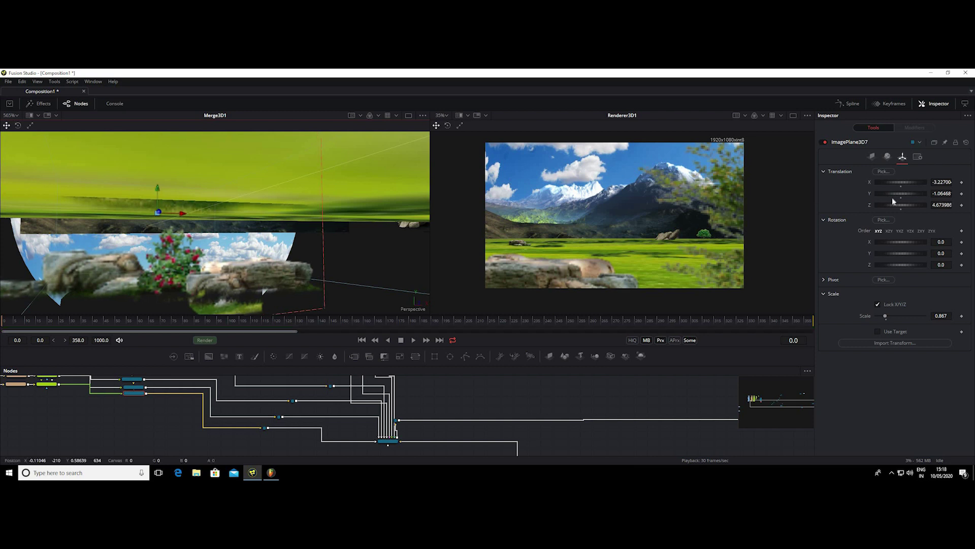
{"action": "left_click_drag", "start_coordinate": [898, 193], "coordinate": [899, 196]}
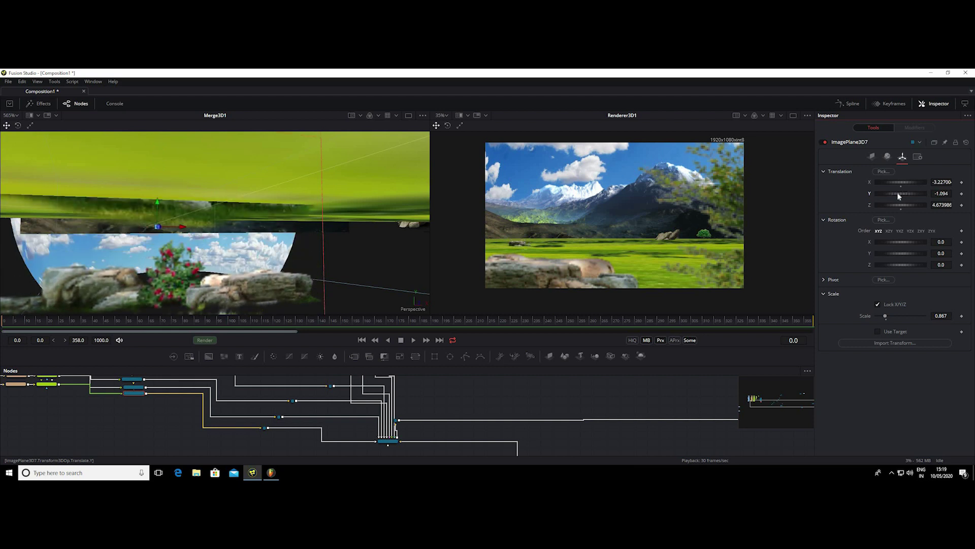
{"action": "key", "text": "ctrl+z"}
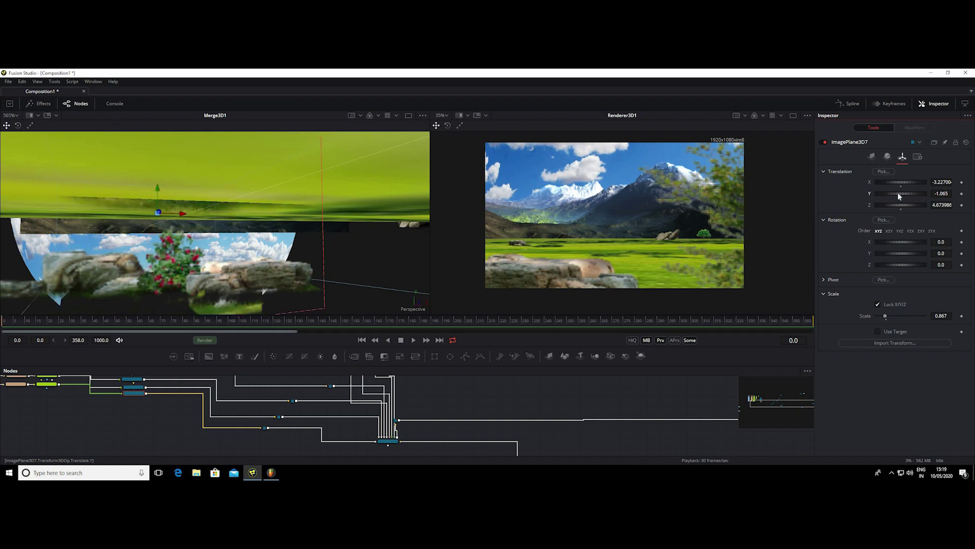
{"action": "key", "text": "ctrl+y"}
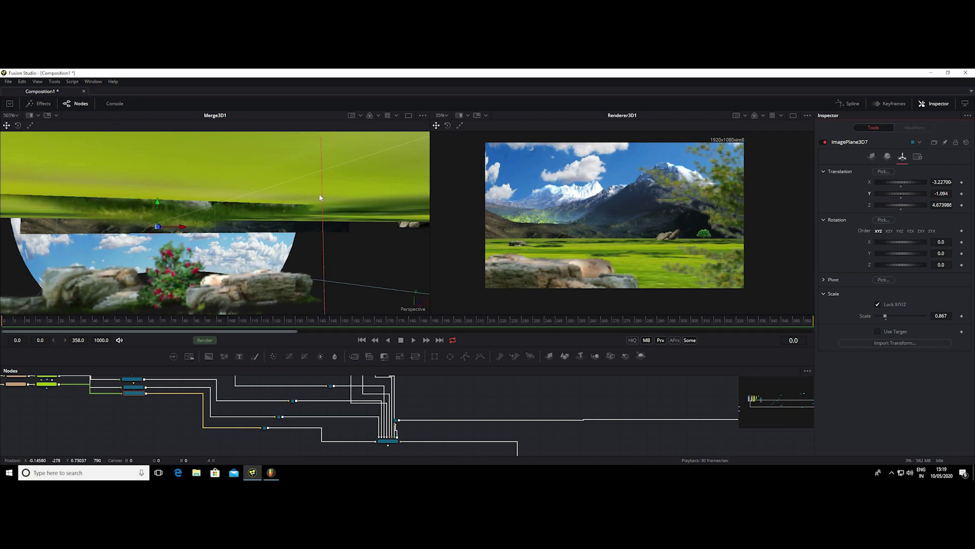
Step: Orbit the scene from above, then enlarge the Nodes panel
{"action": "scroll", "coordinate": [315, 193], "scroll_direction": "down", "scroll_amount": 2}
{"action": "scroll", "coordinate": [305, 197], "scroll_direction": "down", "scroll_amount": 3}
{"action": "scroll", "coordinate": [298, 200], "scroll_direction": "up", "scroll_amount": 1}
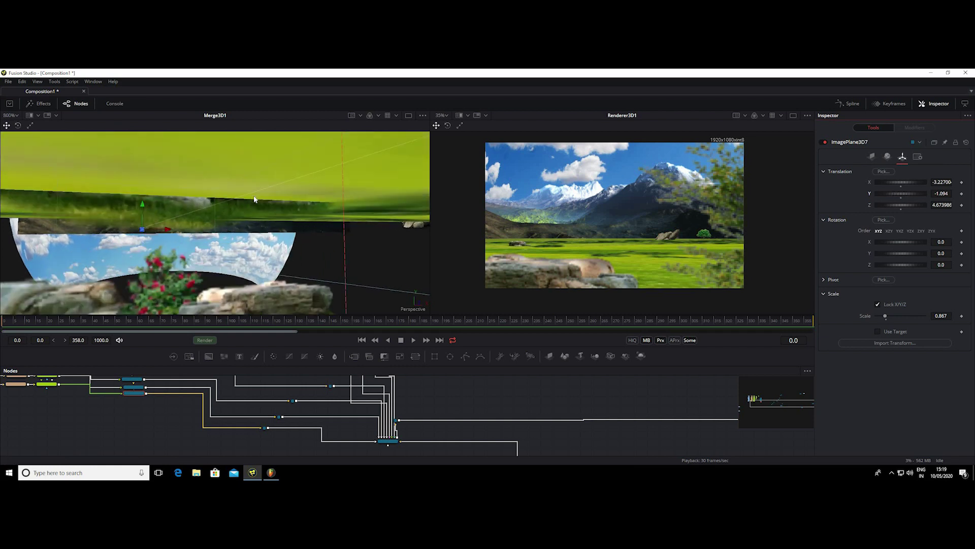
{"action": "scroll", "coordinate": [231, 199], "scroll_direction": "up", "scroll_amount": 1}
{"action": "scroll", "coordinate": [229, 195], "scroll_direction": "down", "scroll_amount": 3}
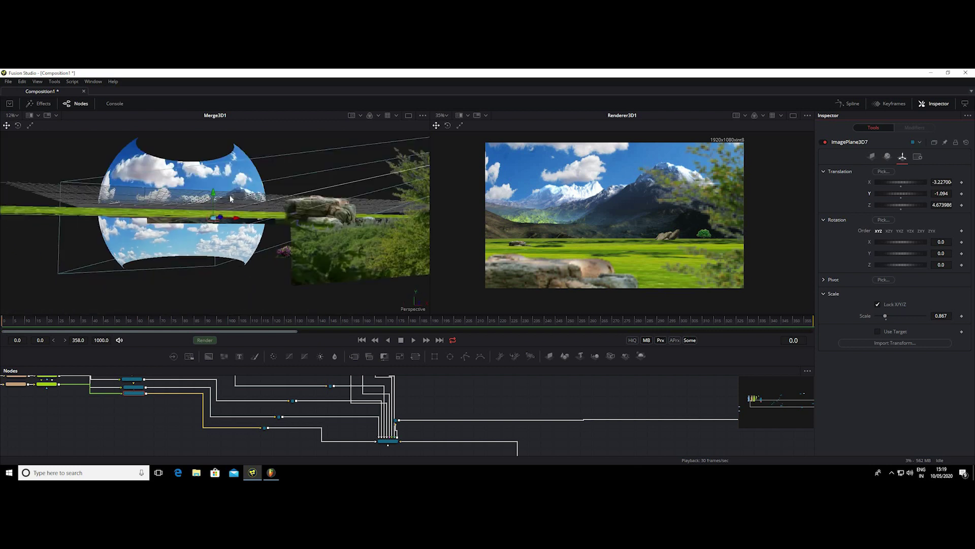
{"action": "scroll", "coordinate": [248, 234], "scroll_direction": "down", "scroll_amount": 2}
{"action": "mouse_move", "coordinate": [236, 232]}
{"action": "left_mouse_down"}
{"action": "mouse_move", "coordinate": [262, 207]}
{"action": "mouse_move", "coordinate": [222, 215]}
{"action": "left_mouse_up"}
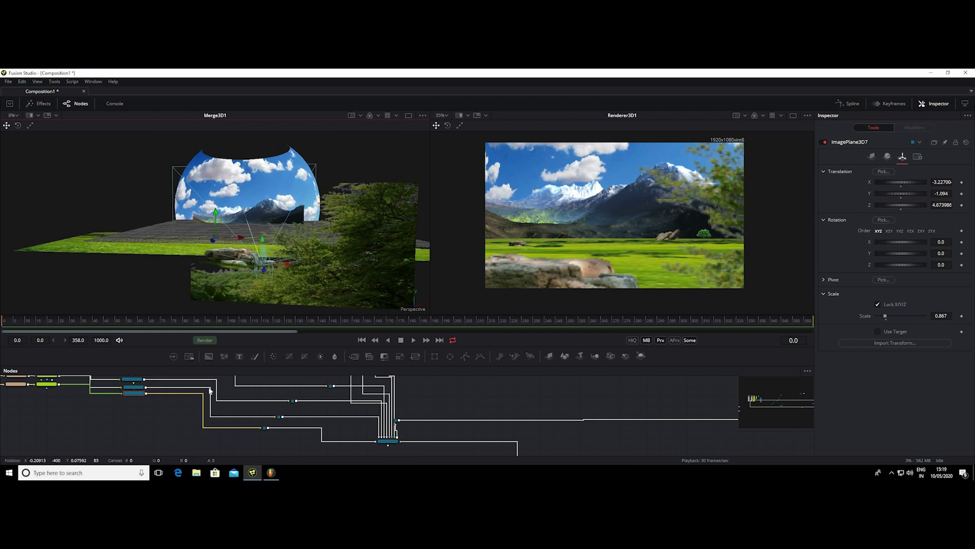
{"action": "left_click_drag", "start_coordinate": [429, 243], "coordinate": [428, 129]}
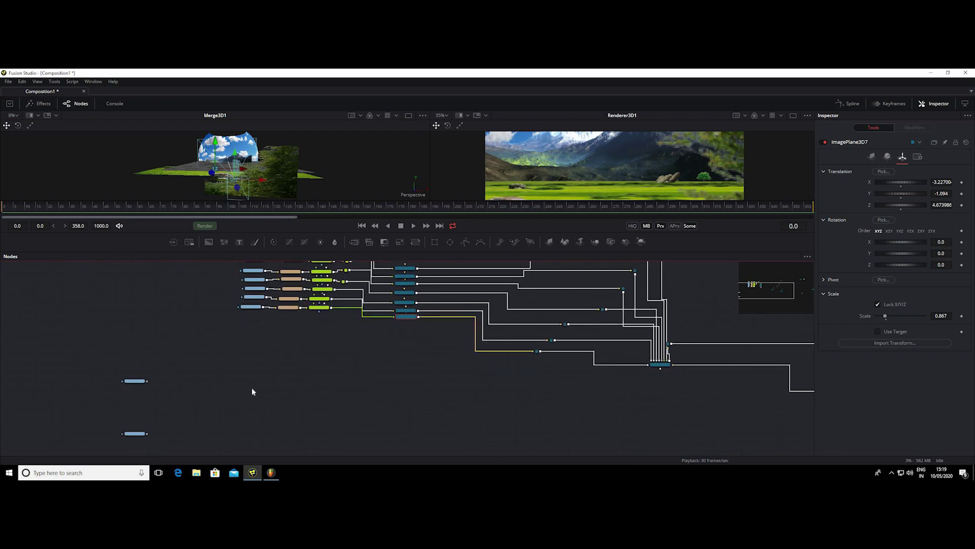
Step: Show the grassflower loader's image in the left viewer
{"action": "scroll", "coordinate": [198, 391], "scroll_direction": "up", "scroll_amount": 3}
{"action": "scroll", "coordinate": [276, 431], "scroll_direction": "down", "scroll_amount": 3}
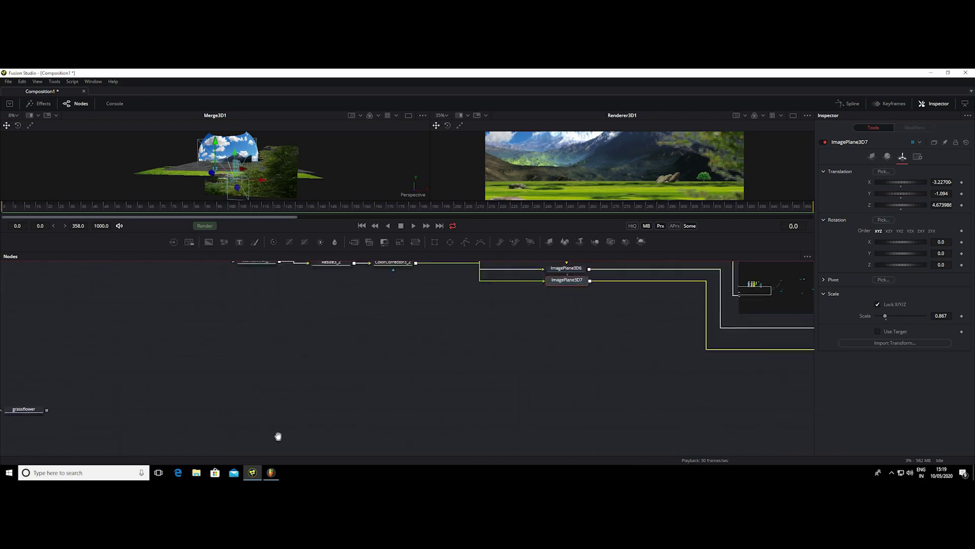
{"action": "scroll", "coordinate": [263, 387], "scroll_direction": "up", "scroll_amount": 3}
{"action": "scroll", "coordinate": [272, 386], "scroll_direction": "down", "scroll_amount": 3}
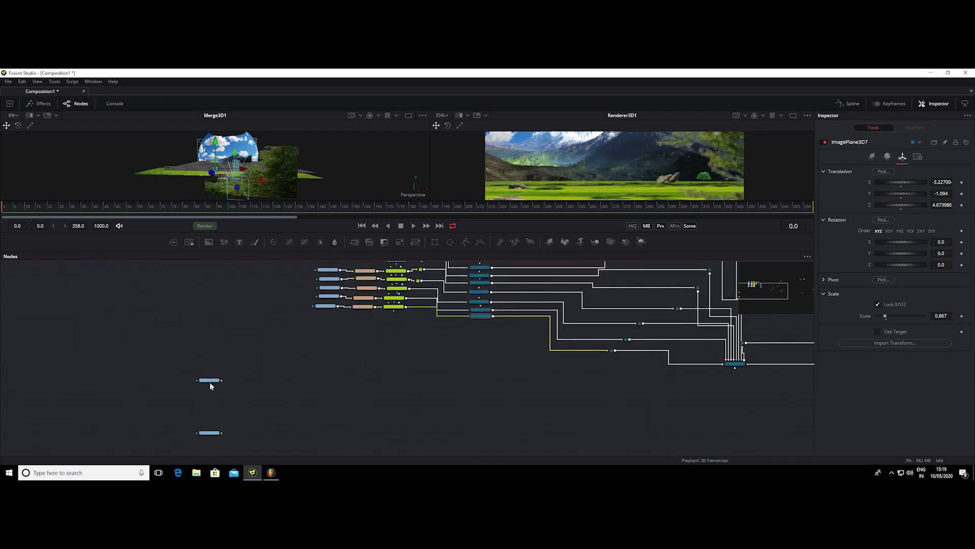
{"action": "scroll", "coordinate": [251, 420], "scroll_direction": "up", "scroll_amount": 3}
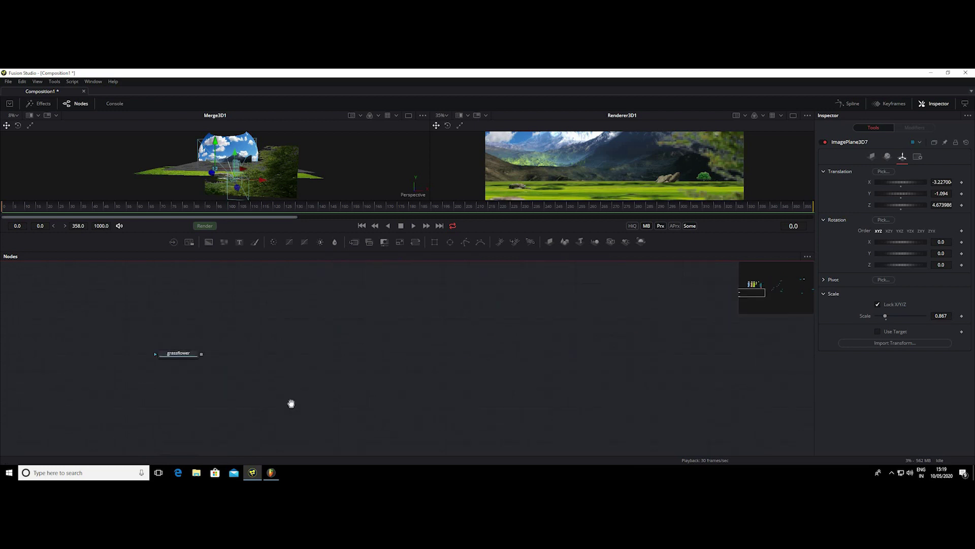
{"action": "left_click", "coordinate": [232, 358]}
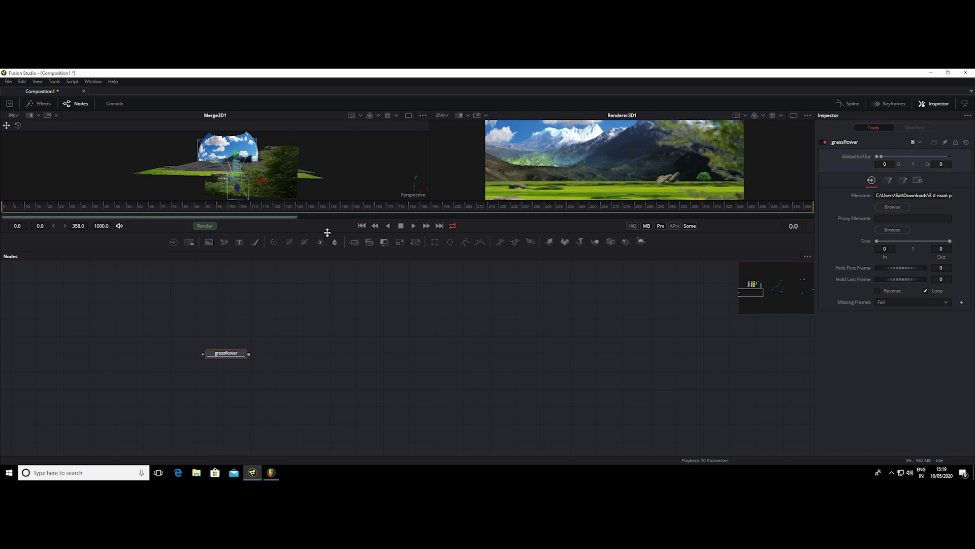
{"action": "left_click_drag", "start_coordinate": [326, 260], "coordinate": [325, 323]}
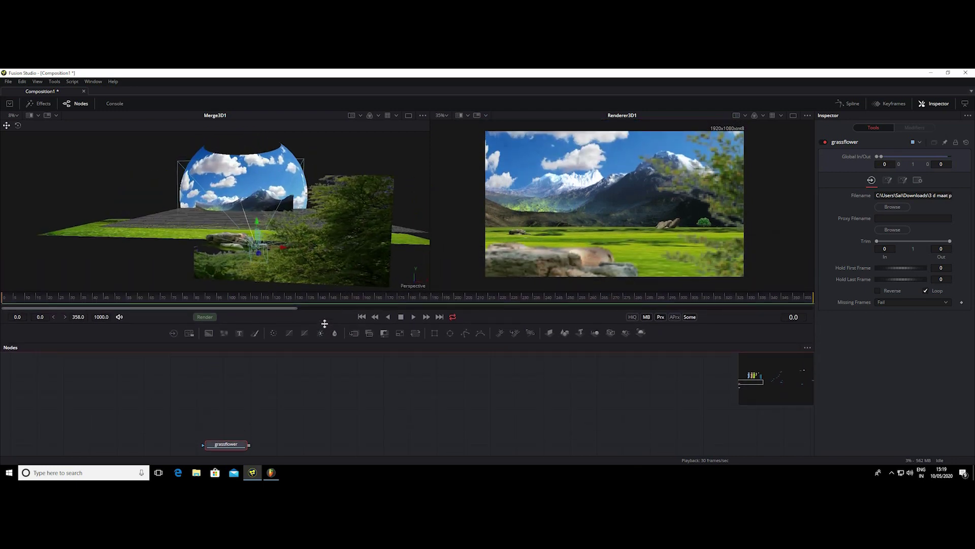
{"action": "key", "text": "1"}
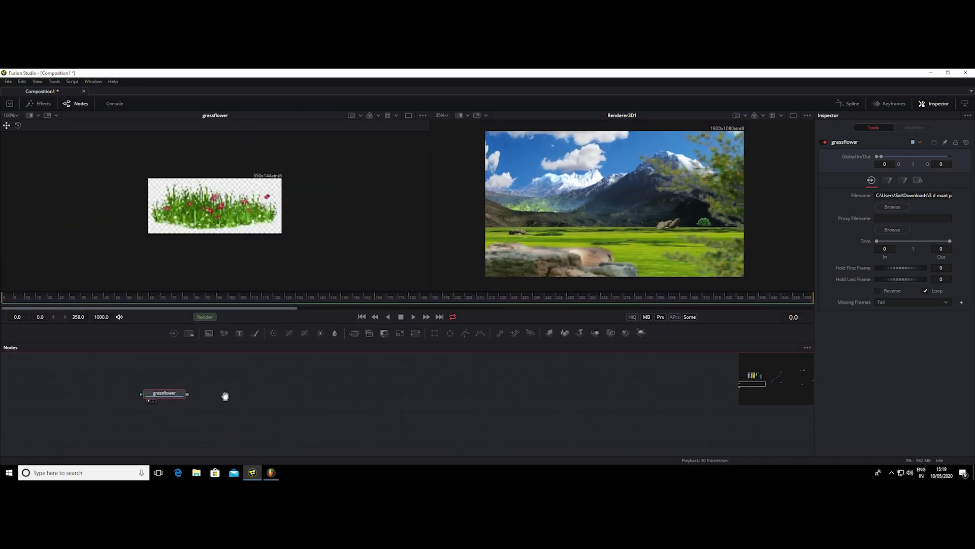
Step: Compare the grass2 tulip strip with grassflower in the left viewer
{"action": "left_click_drag", "start_coordinate": [382, 375], "coordinate": [224, 407]}
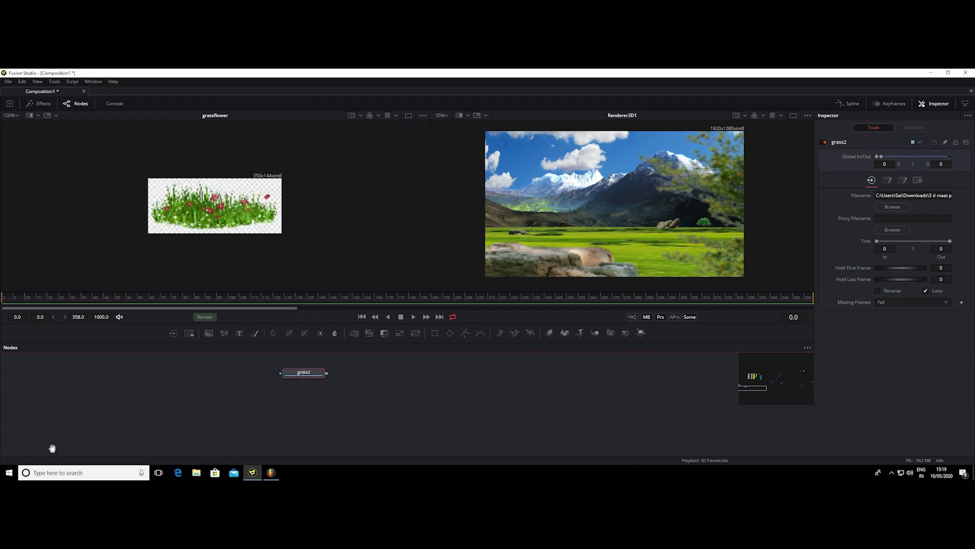
{"action": "left_click", "coordinate": [219, 427]}
{"action": "key", "text": "1"}
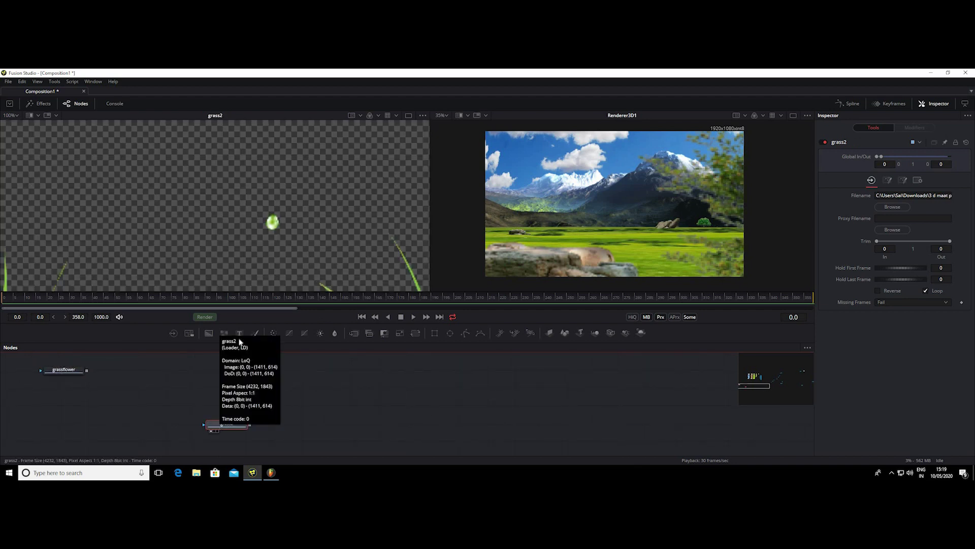
{"action": "scroll", "coordinate": [274, 253], "scroll_direction": "down", "scroll_amount": 2}
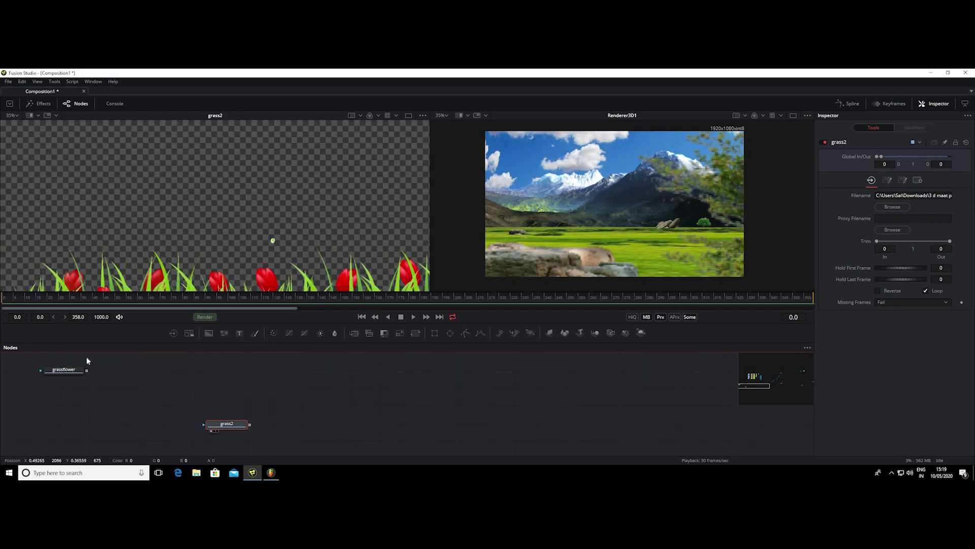
{"action": "left_click", "coordinate": [74, 372]}
{"action": "key", "text": "1"}
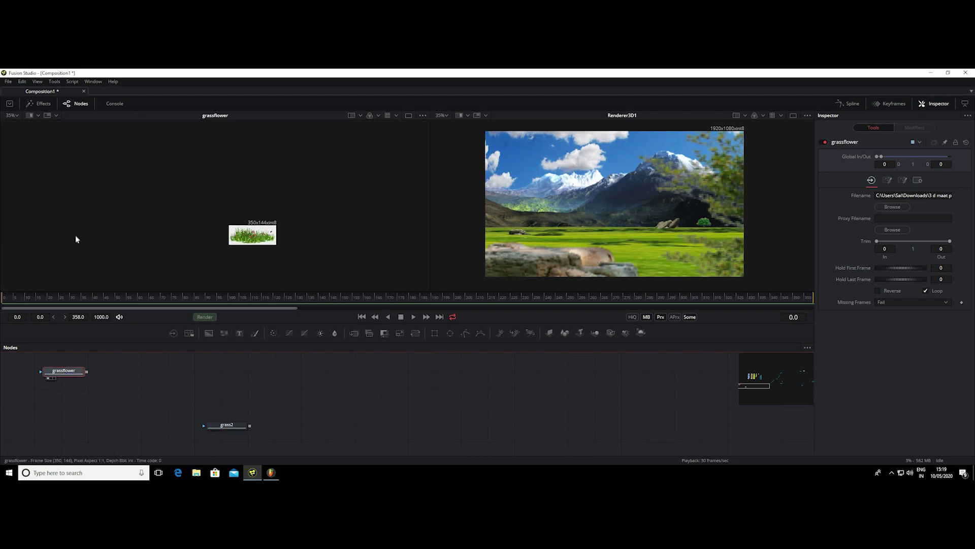
Step: Place the grass2 node beside grassflower, viewing grass2 in the left viewer
{"action": "left_click_drag", "start_coordinate": [232, 426], "coordinate": [235, 388]}
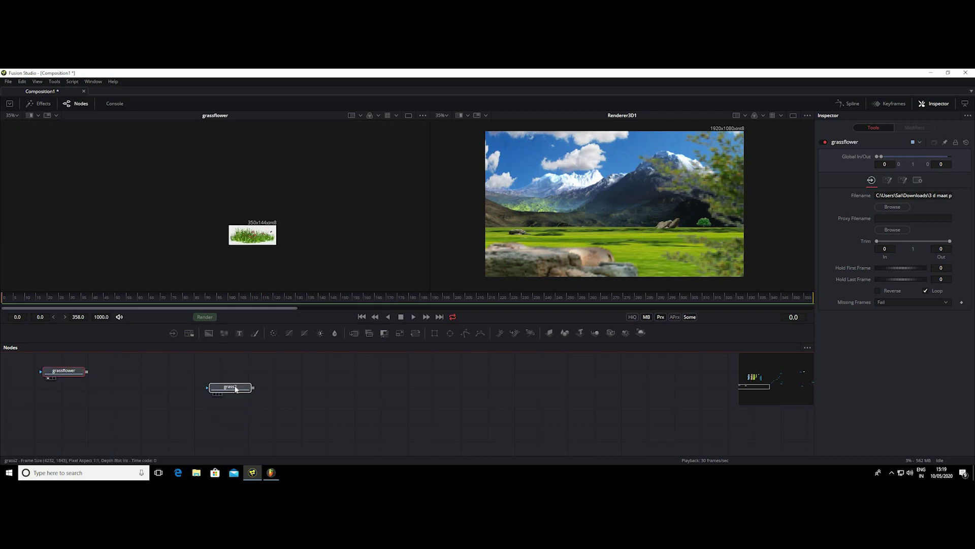
{"action": "key", "text": "1"}
{"action": "scroll", "coordinate": [280, 235], "scroll_direction": "down", "scroll_amount": 2}
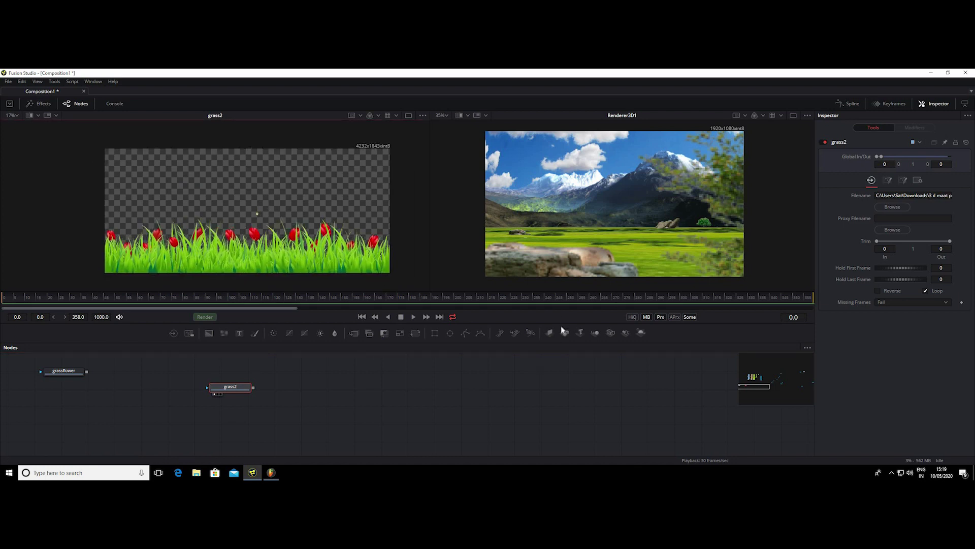
{"action": "left_click_drag", "start_coordinate": [452, 347], "coordinate": [452, 362]}
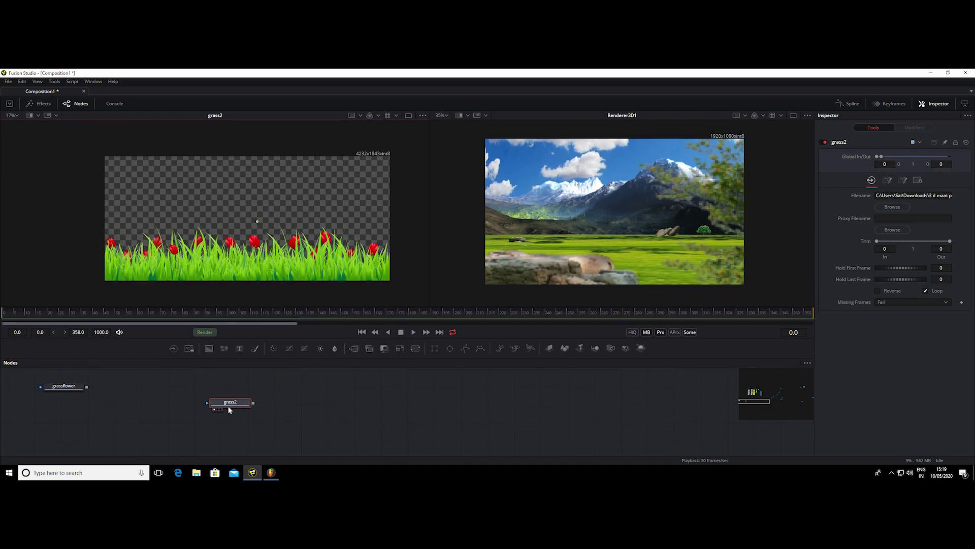
{"action": "left_click_drag", "start_coordinate": [230, 402], "coordinate": [282, 399]}
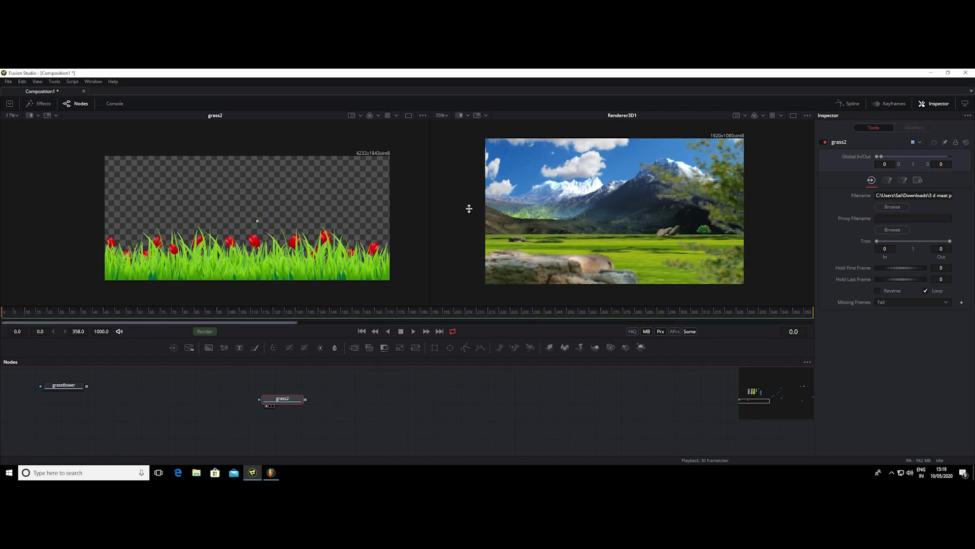
{"action": "left_click_drag", "start_coordinate": [479, 357], "coordinate": [468, 209]}
{"action": "scroll", "coordinate": [294, 431], "scroll_direction": "up", "scroll_amount": 5}
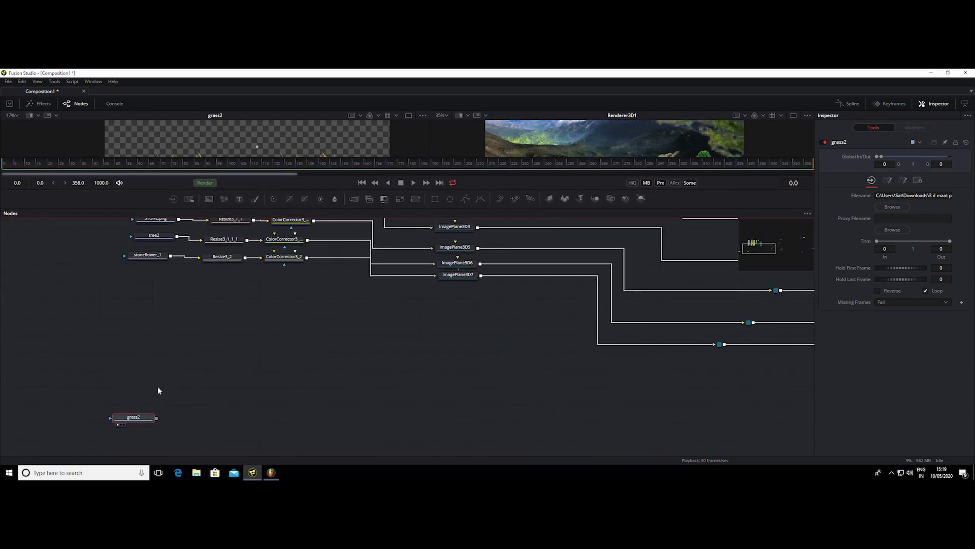
Step: Move grass2 below stoneflower_1 and paste copies of Resize3_2 and ColorCorrector3_2
{"action": "left_click_drag", "start_coordinate": [144, 422], "coordinate": [152, 279]}
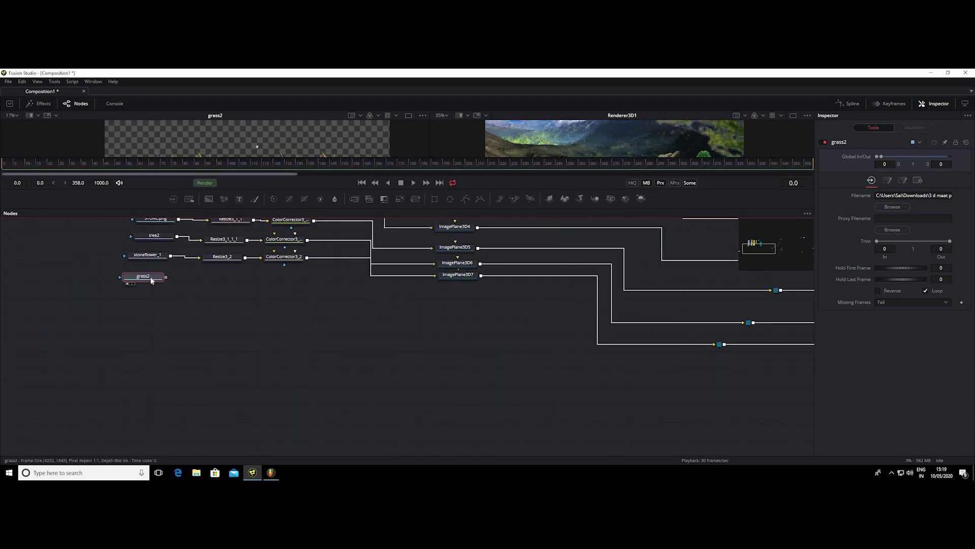
{"action": "scroll", "coordinate": [232, 385], "scroll_direction": "up", "scroll_amount": 2}
{"action": "scroll", "coordinate": [214, 355], "scroll_direction": "up", "scroll_amount": 2}
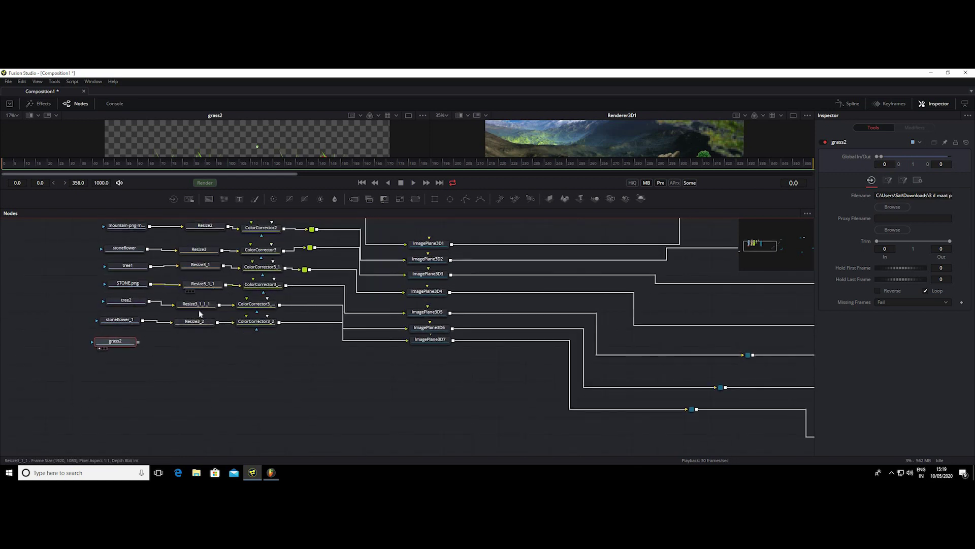
{"action": "left_click_drag", "start_coordinate": [173, 311], "coordinate": [269, 332]}
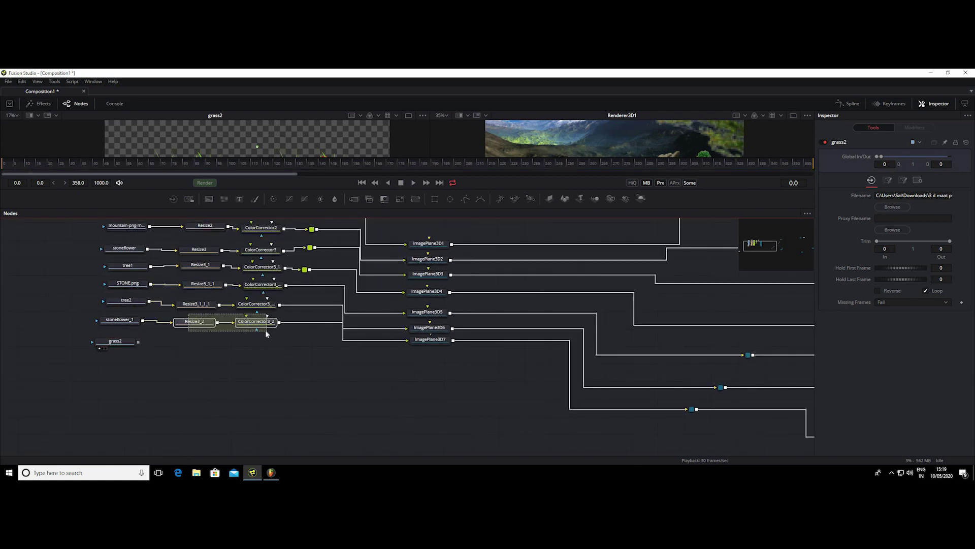
{"action": "left_click", "coordinate": [266, 361]}
{"action": "key", "text": "ctrl+v"}
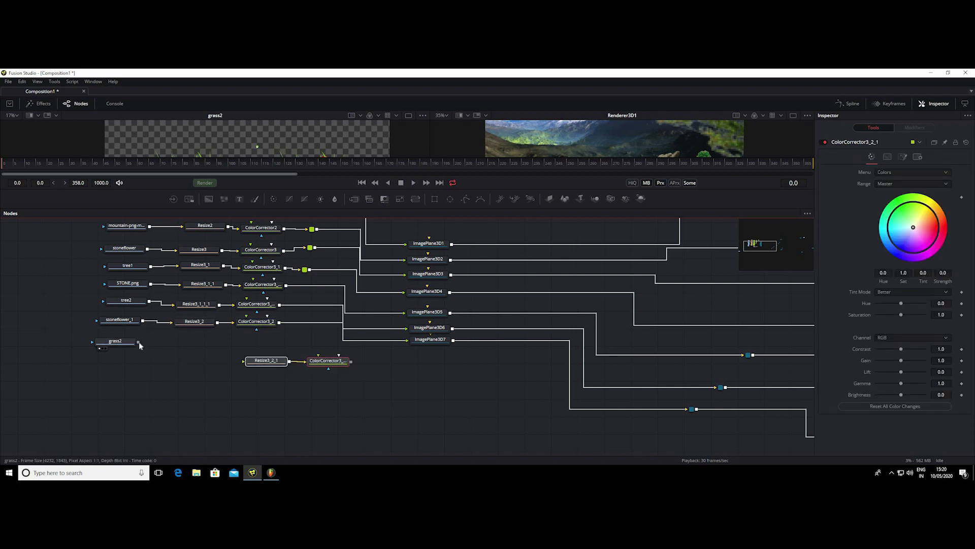
Step: Wire grass2 into Resize3_2_1 (1920x1080) and ColorCorrector3_2_1, feeding a new ImagePlane3D8
{"action": "left_click_drag", "start_coordinate": [137, 342], "coordinate": [264, 361]}
{"action": "left_click_drag", "start_coordinate": [386, 373], "coordinate": [239, 350]}
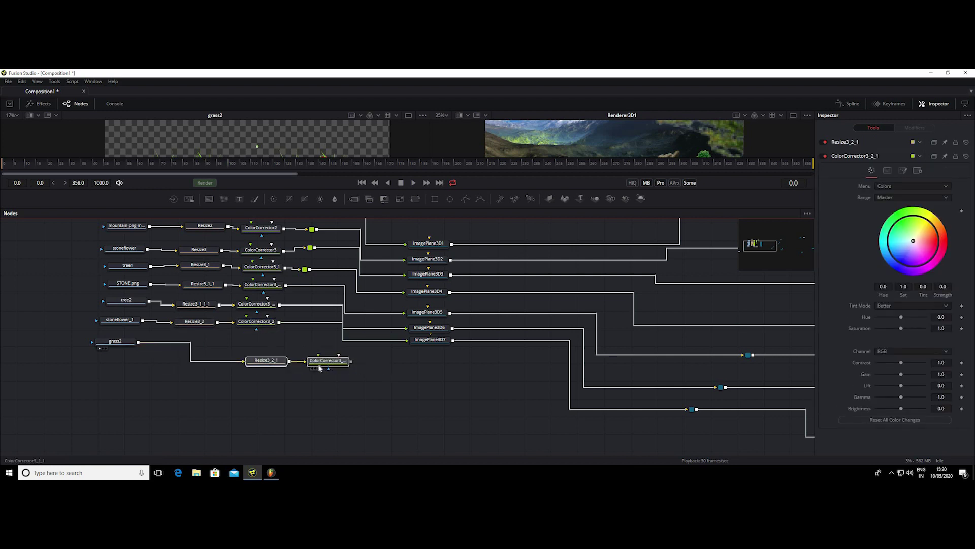
{"action": "left_click_drag", "start_coordinate": [321, 365], "coordinate": [251, 346]}
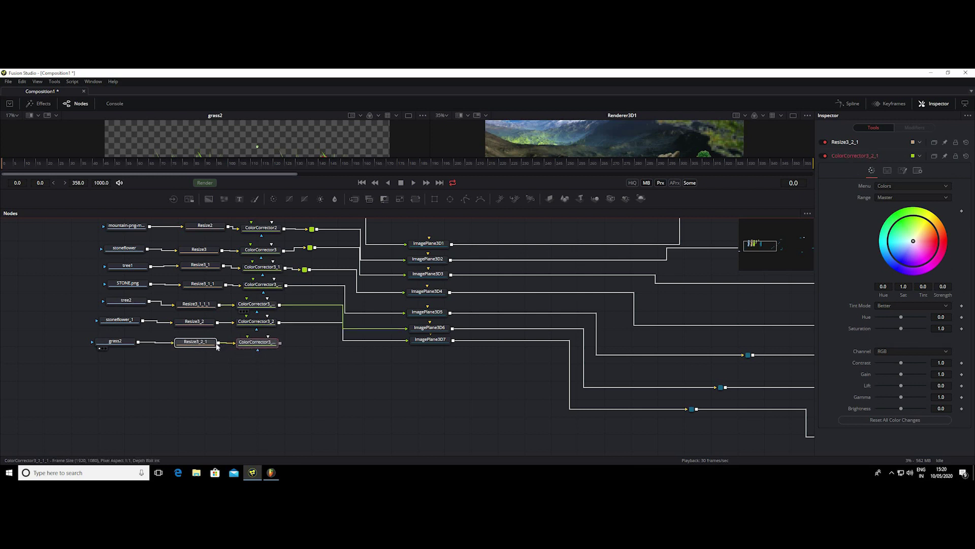
{"action": "left_click", "coordinate": [212, 345]}
{"action": "key", "text": "1"}
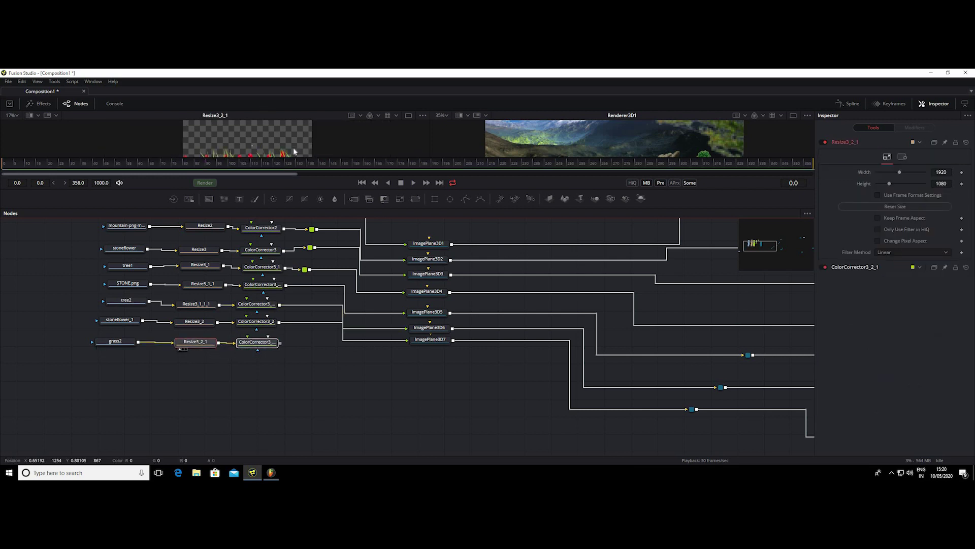
{"action": "left_click", "coordinate": [269, 344]}
{"action": "mouse_move", "coordinate": [446, 349]}
{"action": "left_mouse_down"}
{"action": "mouse_move", "coordinate": [431, 359]}
{"action": "mouse_move", "coordinate": [250, 359]}
{"action": "left_mouse_up"}
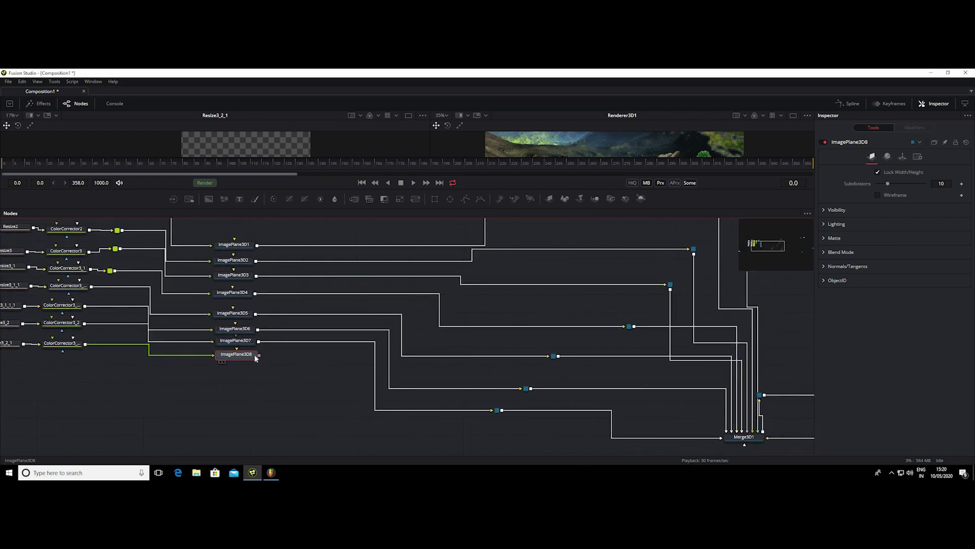
Step: Connect ImagePlane3D8's output to Merge3D1 as scene input 10
{"action": "left_click_drag", "start_coordinate": [306, 405], "coordinate": [227, 335]}
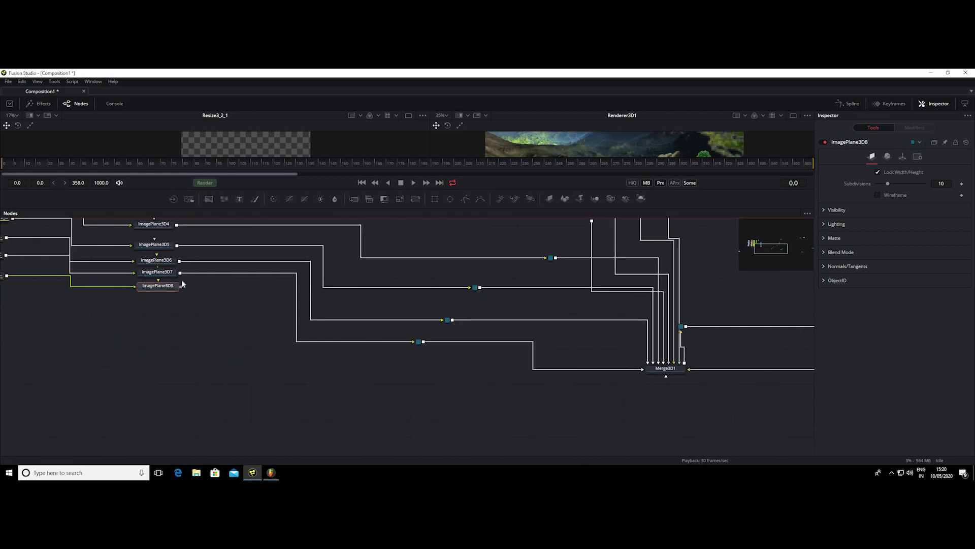
{"action": "left_click_drag", "start_coordinate": [181, 285], "coordinate": [663, 364]}
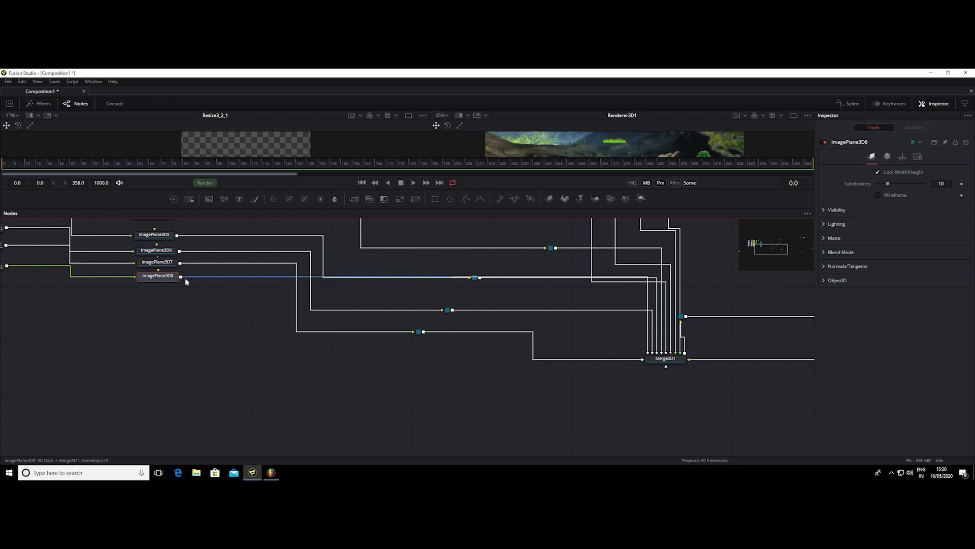
{"action": "left_click_drag", "start_coordinate": [110, 341], "coordinate": [111, 340]}
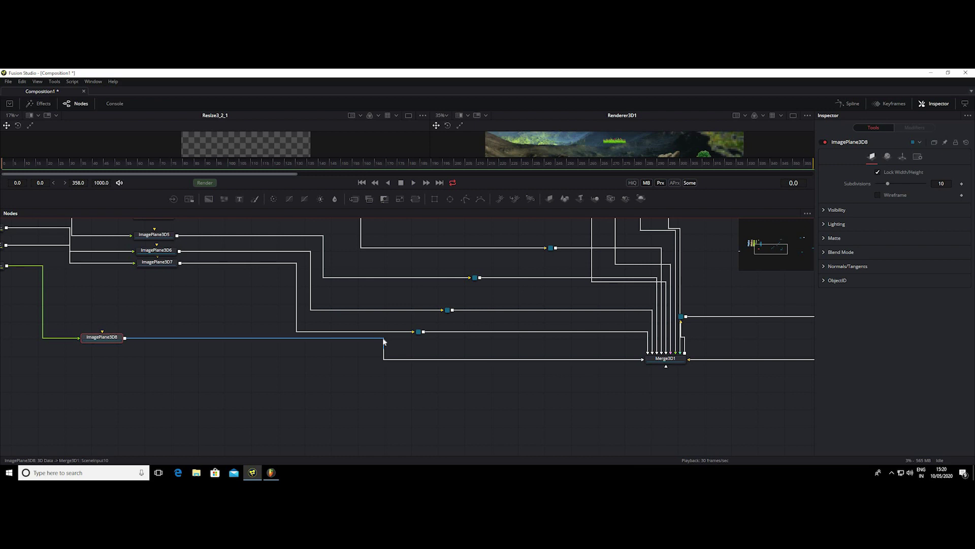
Step: Route the ImagePlane3D8 link through a pipe router and move the node near ImagePlane3D7
{"action": "left_click", "coordinate": [424, 341], "text": "alt"}
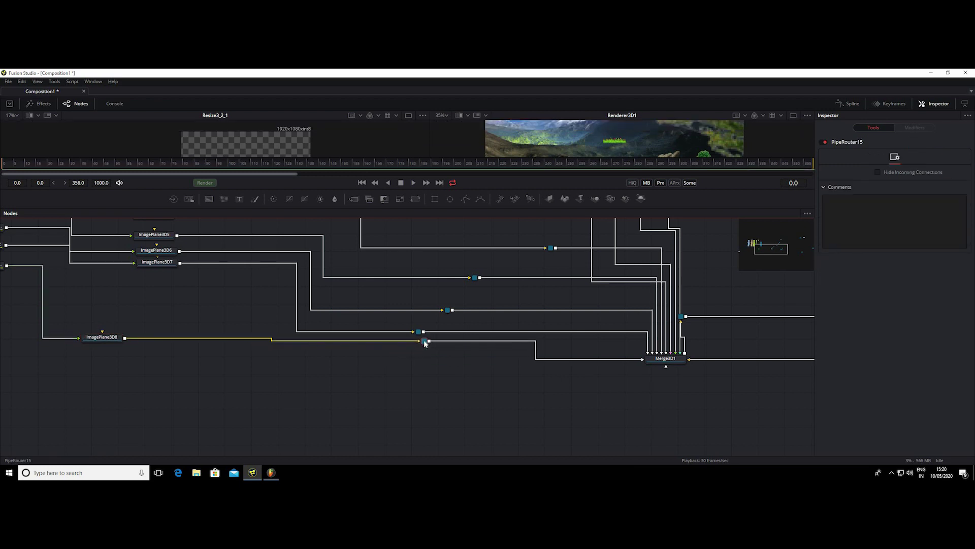
{"action": "left_click_drag", "start_coordinate": [425, 343], "coordinate": [422, 343]}
{"action": "key", "text": "Delete"}
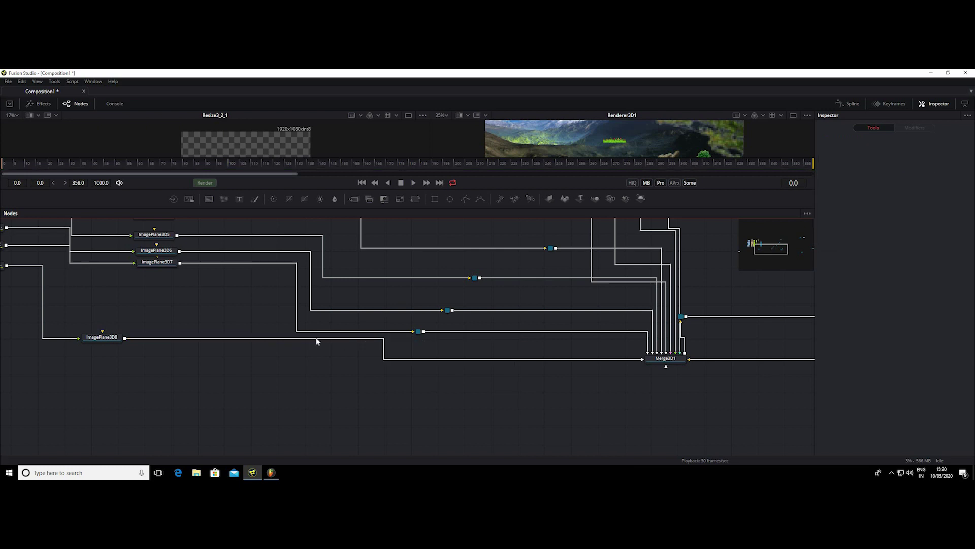
{"action": "left_click", "coordinate": [425, 359], "text": "alt"}
{"action": "left_click_drag", "start_coordinate": [425, 359], "coordinate": [414, 349]}
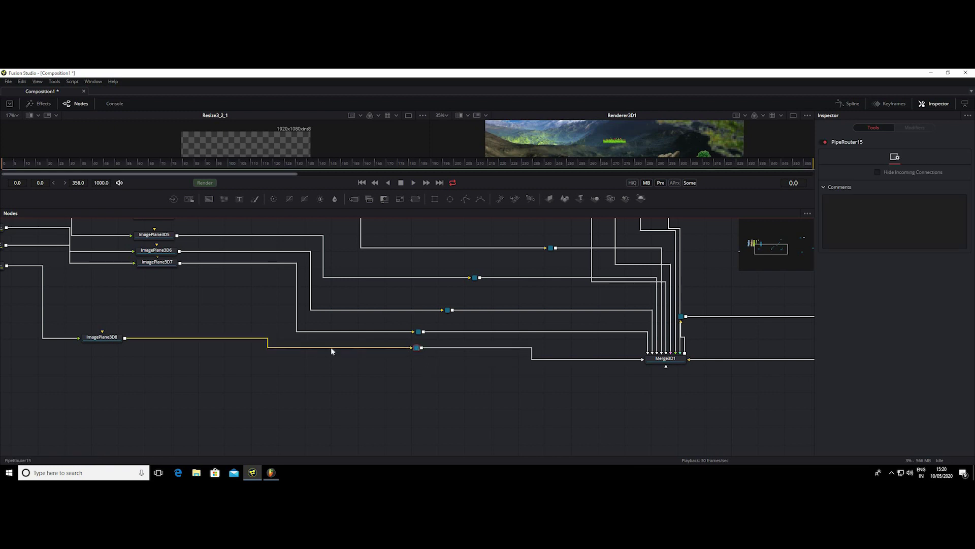
{"action": "mouse_move", "coordinate": [102, 338]}
{"action": "left_mouse_down"}
{"action": "mouse_move", "coordinate": [148, 309]}
{"action": "mouse_move", "coordinate": [160, 280]}
{"action": "left_mouse_up"}
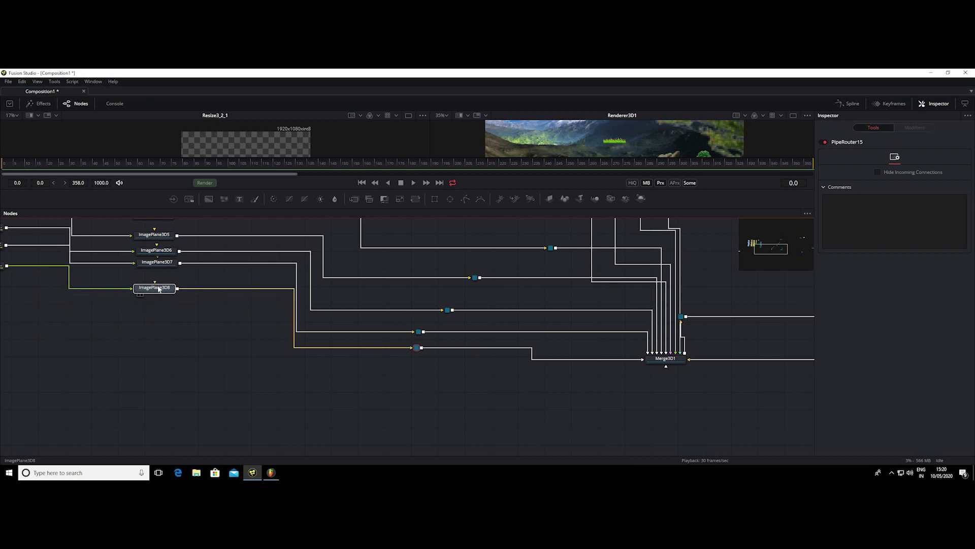
{"action": "scroll", "coordinate": [178, 391], "scroll_direction": "down", "scroll_amount": 5}
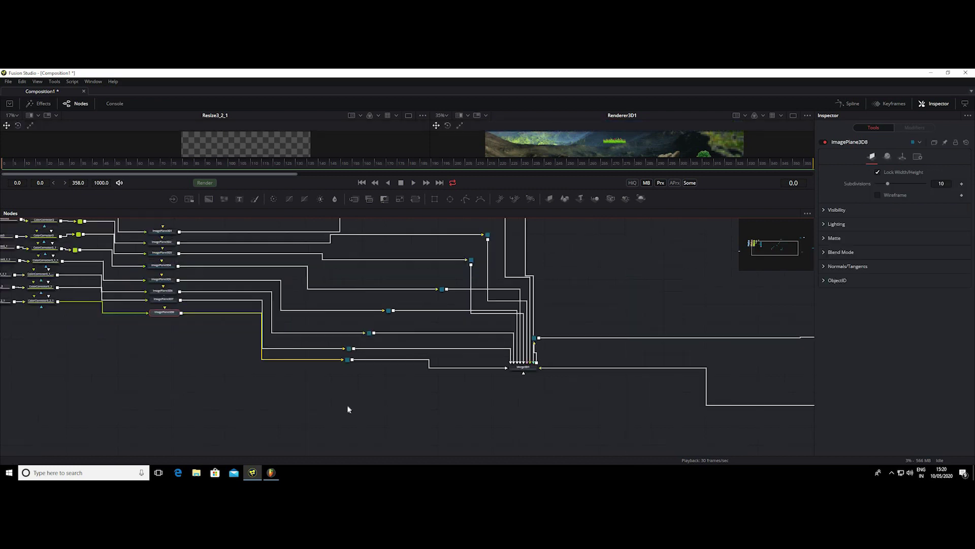
{"action": "scroll", "coordinate": [471, 429], "scroll_direction": "down", "scroll_amount": 3}
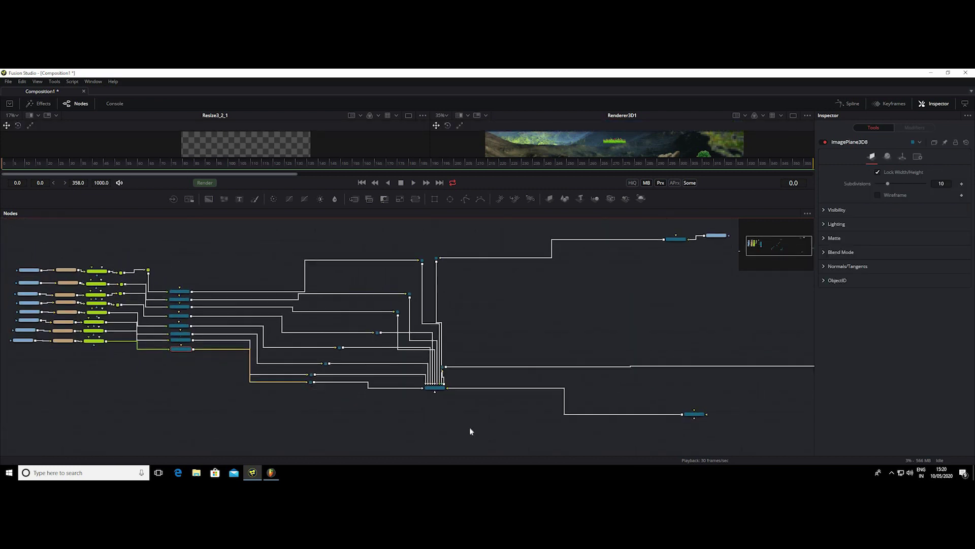
{"action": "scroll", "coordinate": [532, 311], "scroll_direction": "up", "scroll_amount": 6}
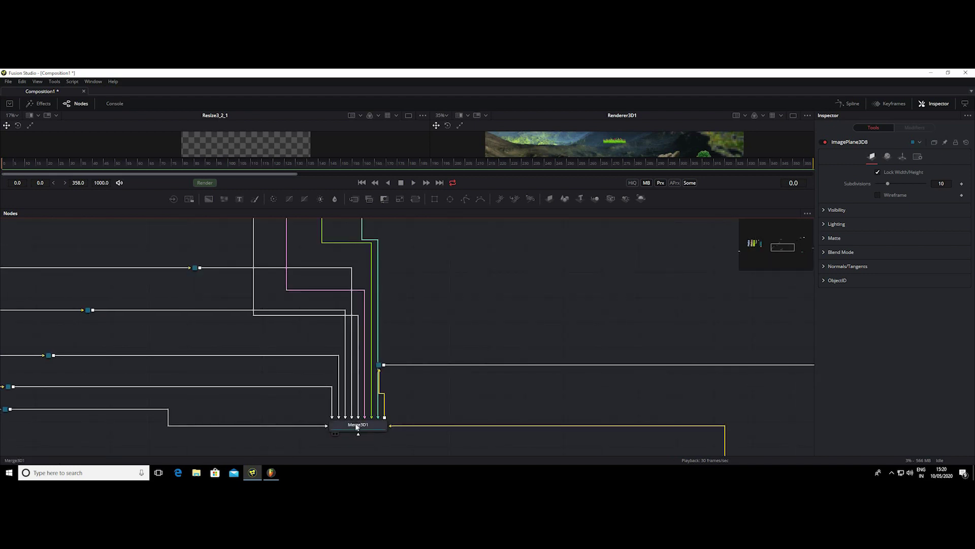
Step: Show the Merge3D1 3D scene in the left viewer and orbit it
{"action": "left_click", "coordinate": [357, 424]}
{"action": "key", "text": "1"}
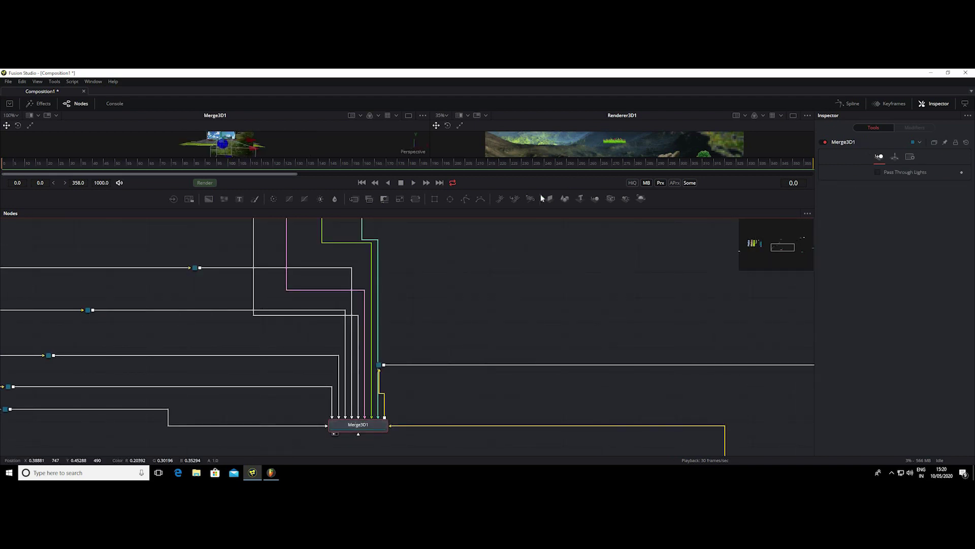
{"action": "left_click_drag", "start_coordinate": [542, 327], "coordinate": [542, 338]}
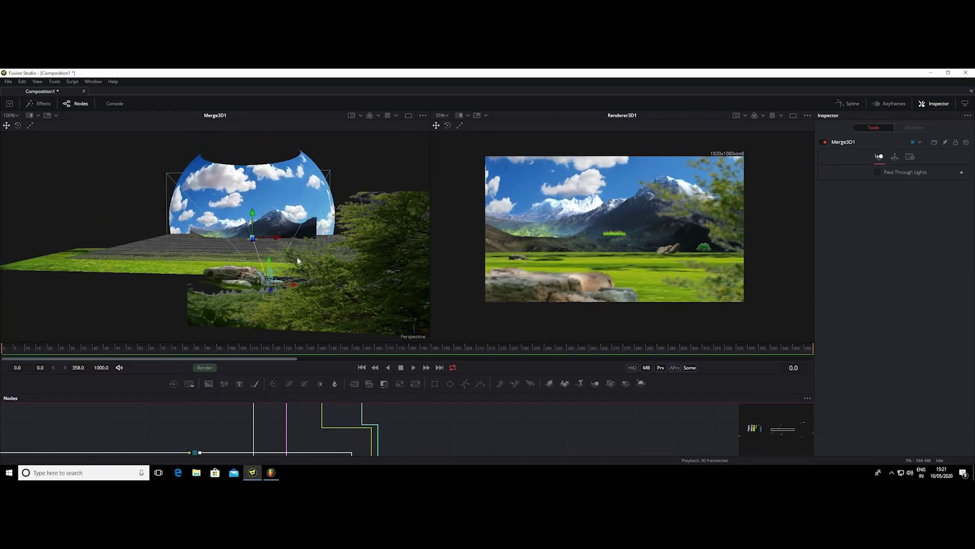
{"action": "mouse_move", "coordinate": [292, 259]}
{"action": "left_mouse_down"}
{"action": "mouse_move", "coordinate": [244, 222]}
{"action": "mouse_move", "coordinate": [521, 414]}
{"action": "left_mouse_up"}
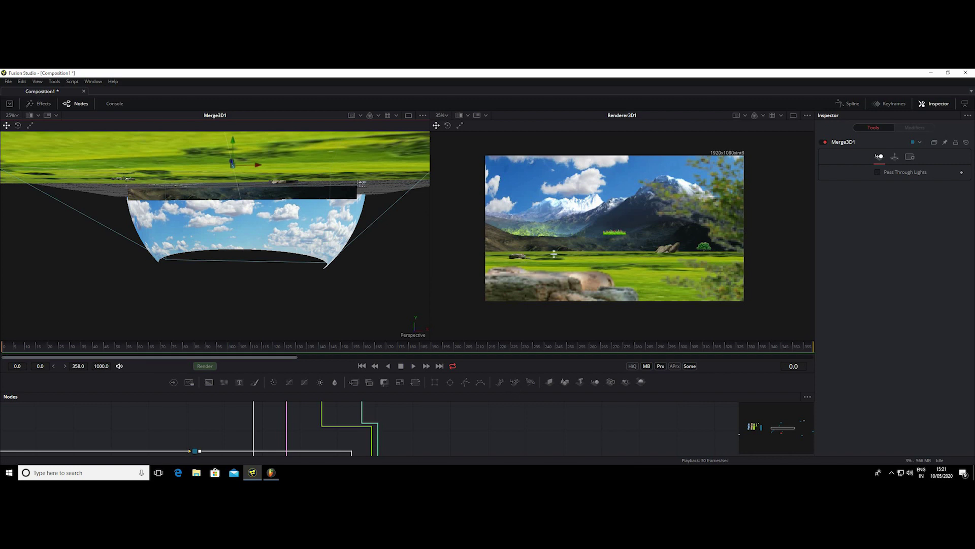
Step: Select ImagePlane3D8 in the node graph, then hide the Nodes panel
{"action": "left_click_drag", "start_coordinate": [515, 390], "coordinate": [515, 210]}
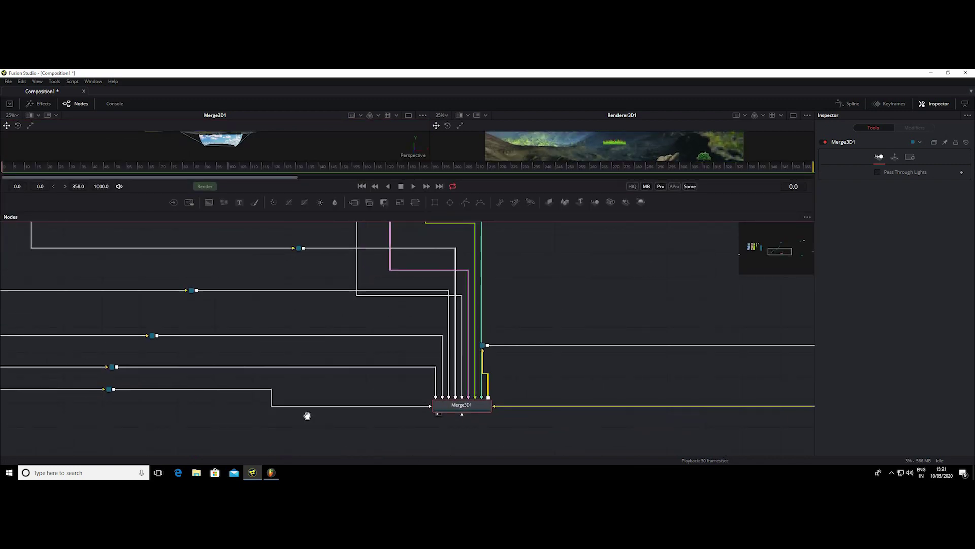
{"action": "left_click_drag", "start_coordinate": [305, 413], "coordinate": [657, 442]}
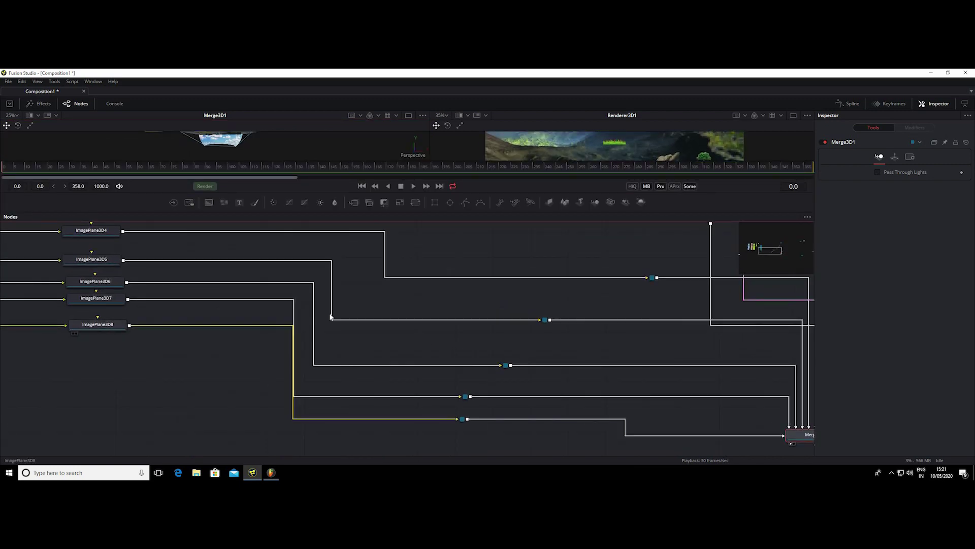
{"action": "left_click", "coordinate": [88, 325]}
{"action": "left_click_drag", "start_coordinate": [625, 211], "coordinate": [523, 459]}
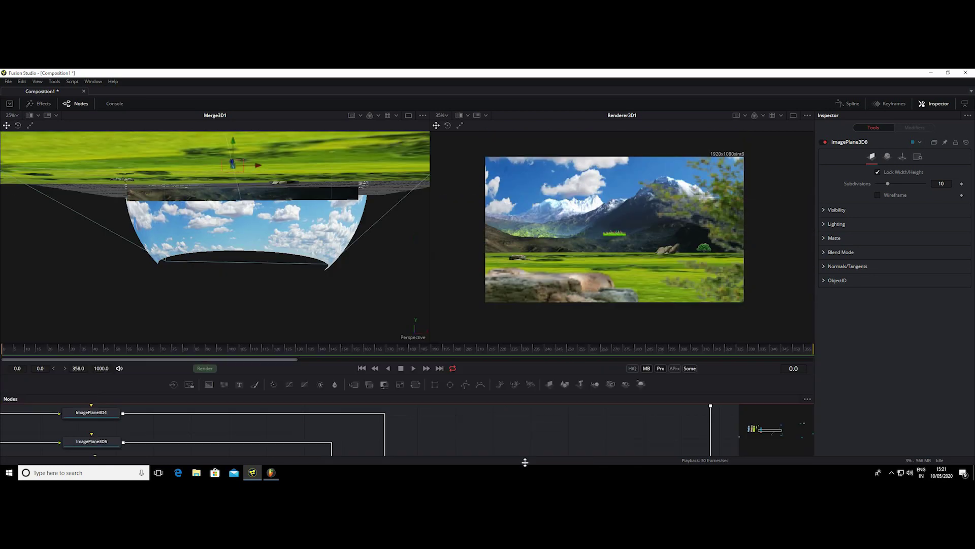
Step: Zoom and orbit toward the grass plane, tree plane and sphere
{"action": "scroll", "coordinate": [226, 229], "scroll_direction": "down", "scroll_amount": 3}
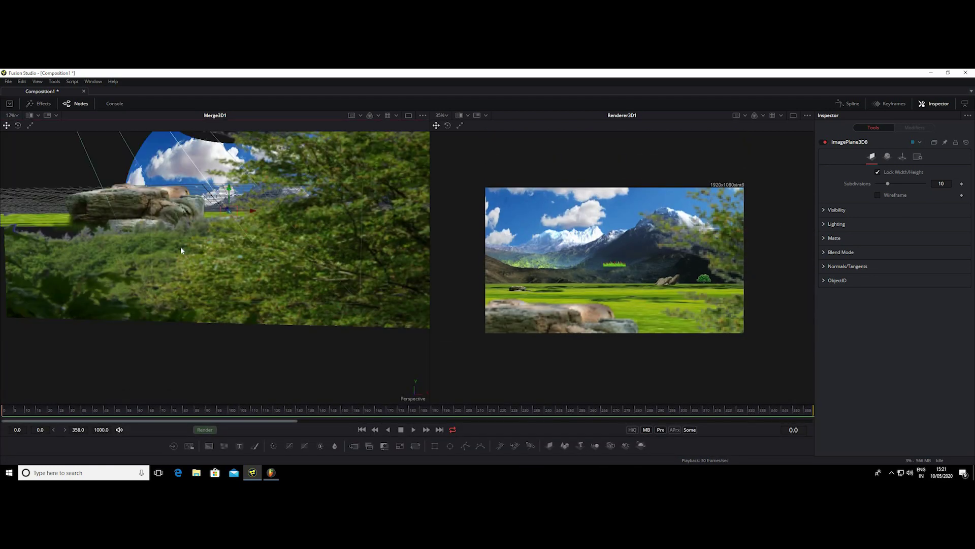
{"action": "scroll", "coordinate": [290, 246], "scroll_direction": "down", "scroll_amount": 3}
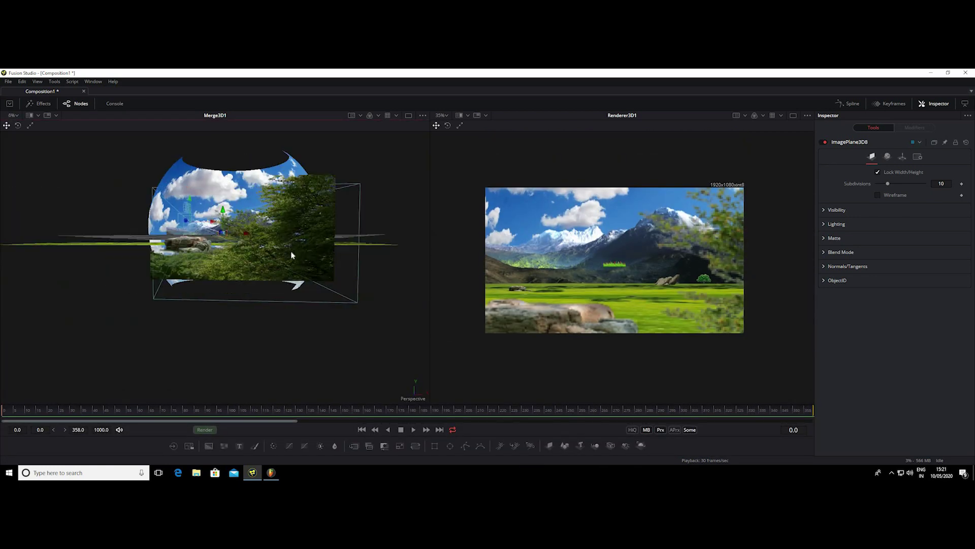
{"action": "left_click_drag", "start_coordinate": [292, 255], "coordinate": [319, 298]}
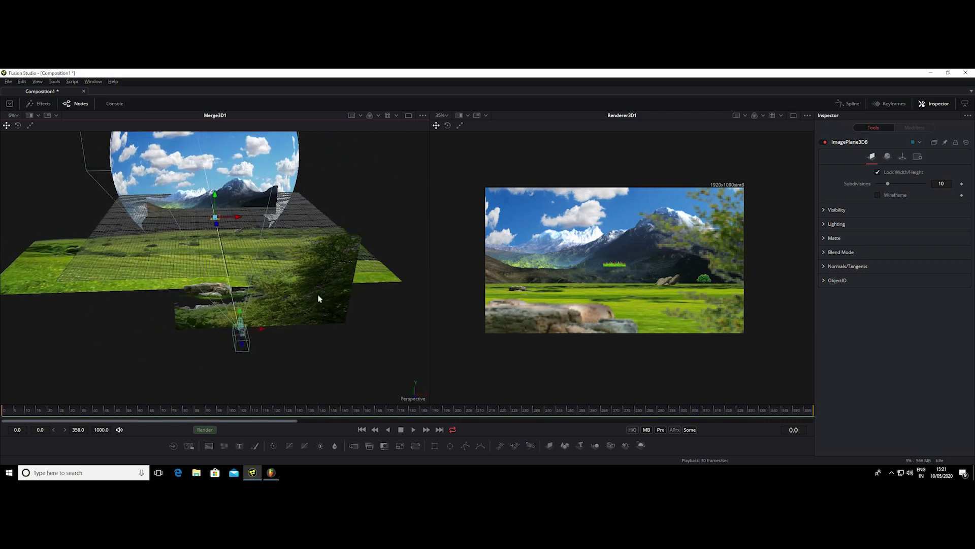
{"action": "scroll", "coordinate": [319, 299], "scroll_direction": "up", "scroll_amount": 5}
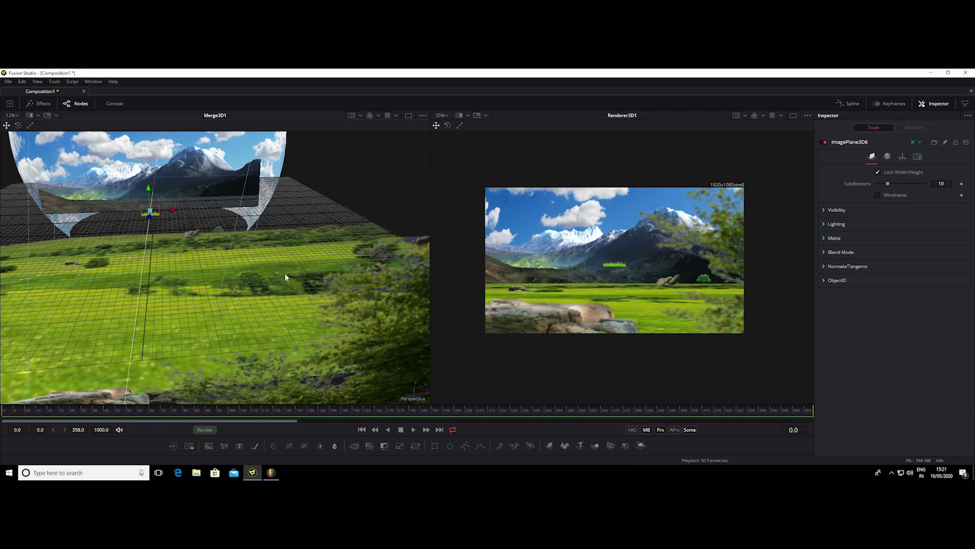
{"action": "mouse_move", "coordinate": [297, 263]}
{"action": "left_mouse_down"}
{"action": "mouse_move", "coordinate": [295, 250]}
{"action": "mouse_move", "coordinate": [216, 268]}
{"action": "mouse_move", "coordinate": [223, 287]}
{"action": "mouse_move", "coordinate": [104, 297]}
{"action": "mouse_move", "coordinate": [132, 278]}
{"action": "left_mouse_up"}
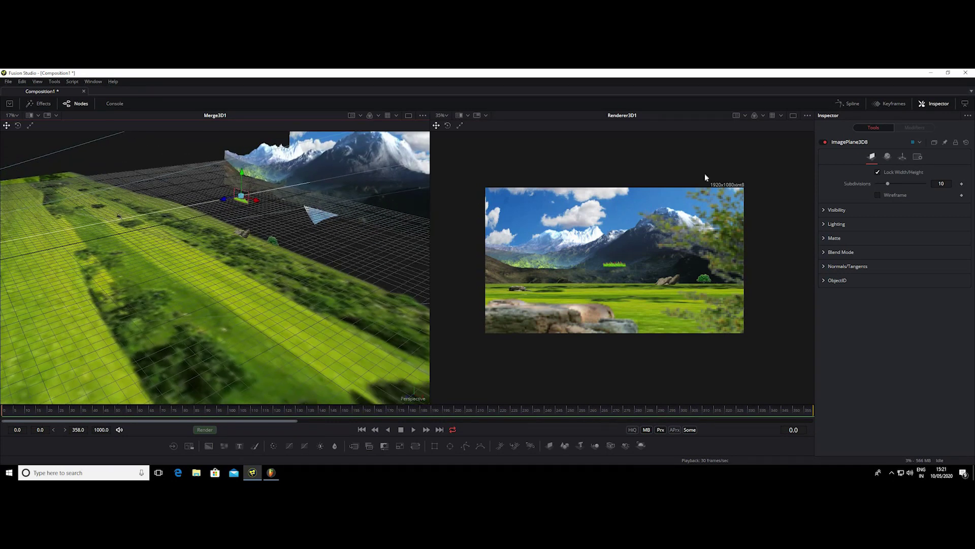
Step: Roughly place ImagePlane3D8: scale 1.497, depth down to 2.91, raised into the render
{"action": "left_click", "coordinate": [902, 157]}
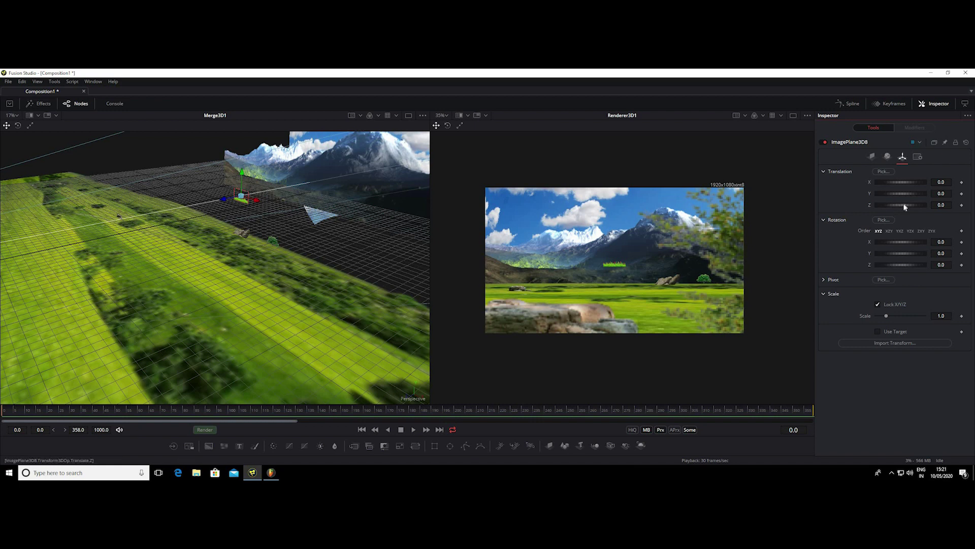
{"action": "left_click_drag", "start_coordinate": [904, 205], "coordinate": [921, 199]}
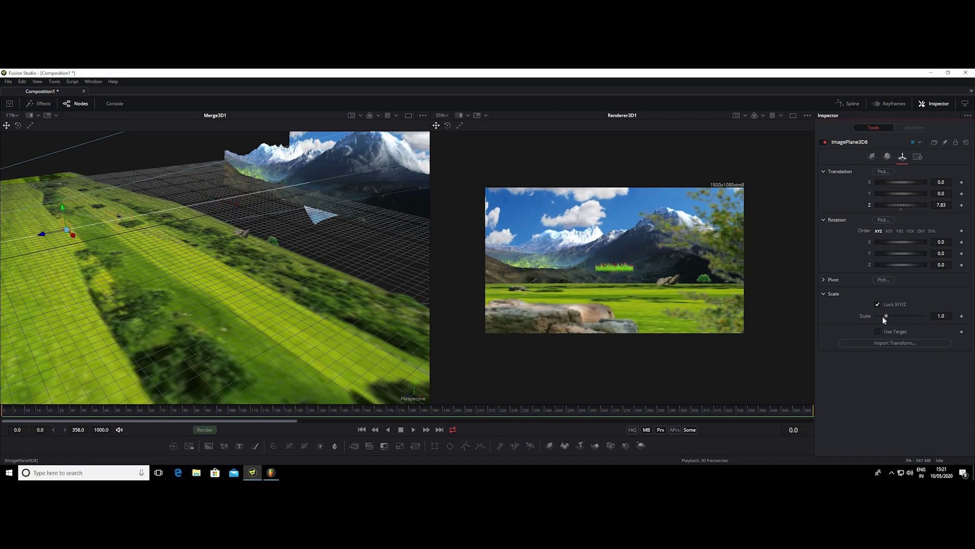
{"action": "left_click_drag", "start_coordinate": [883, 316], "coordinate": [888, 316]}
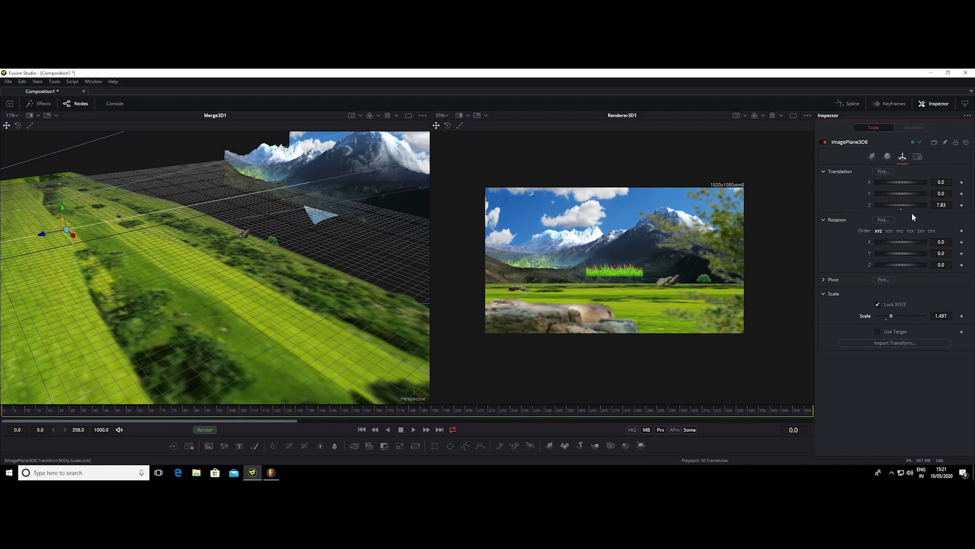
{"action": "left_click_drag", "start_coordinate": [917, 205], "coordinate": [899, 201]}
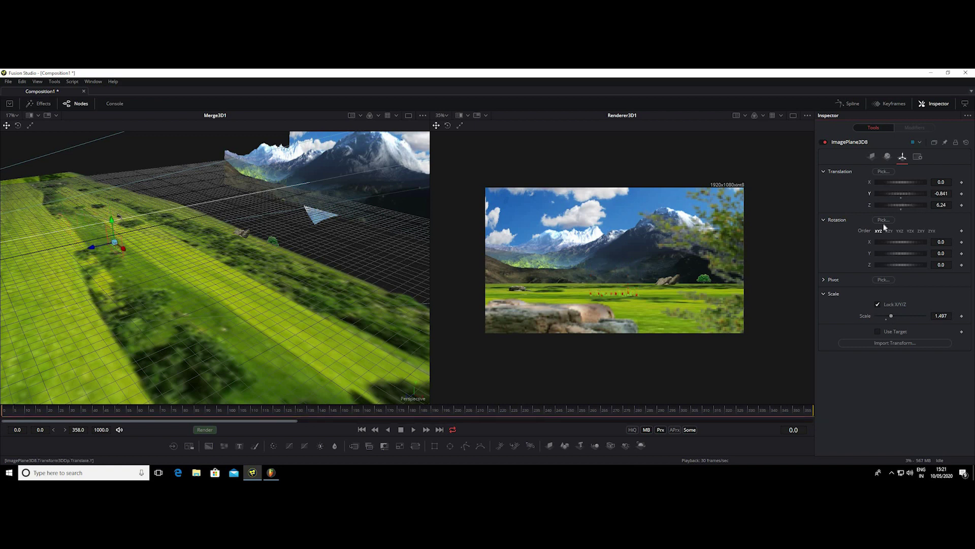
{"action": "left_click_drag", "start_coordinate": [906, 206], "coordinate": [897, 213]}
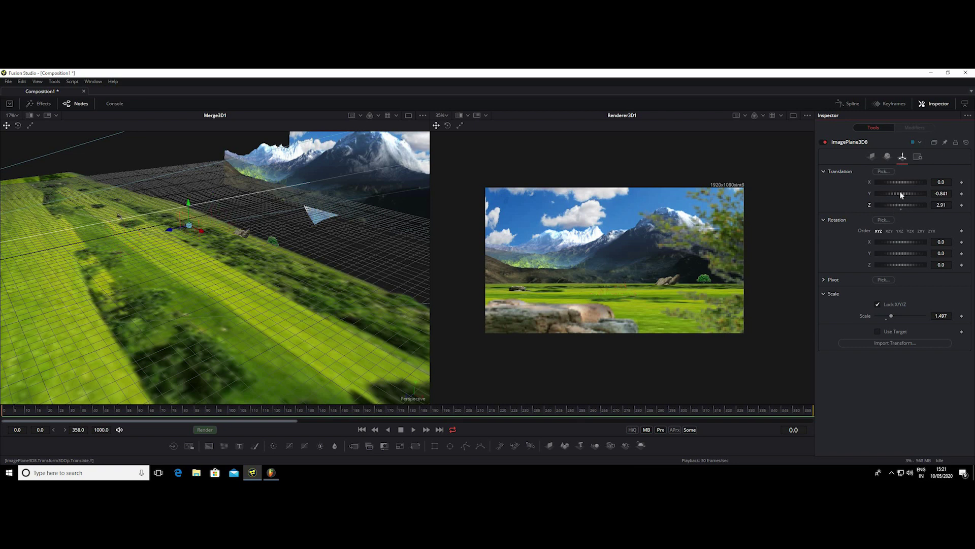
{"action": "left_click_drag", "start_coordinate": [900, 196], "coordinate": [859, 196]}
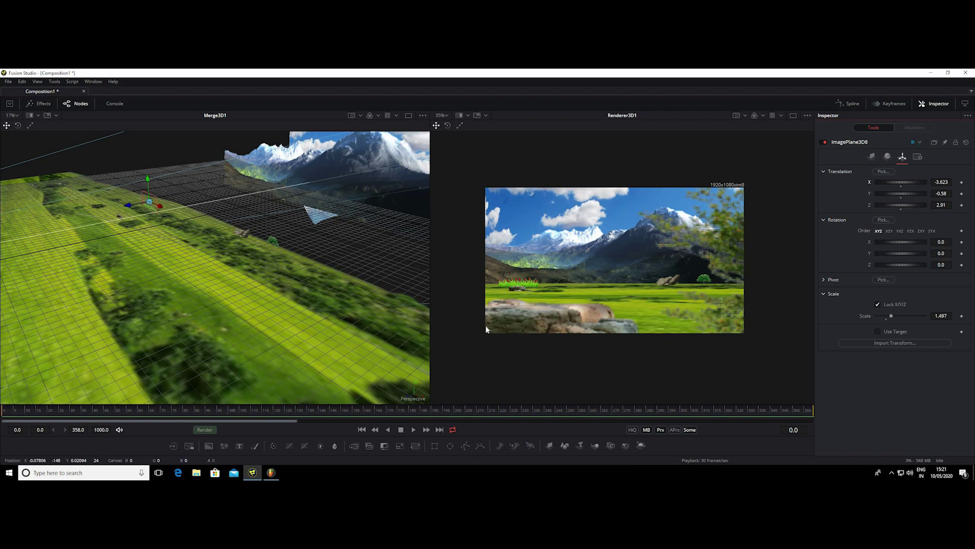
Step: Refine the flower plane to scale 1.182 at X -3.536, Y -0.754, Z 3.34
{"action": "scroll", "coordinate": [487, 329], "scroll_direction": "up", "scroll_amount": 5}
{"action": "scroll", "coordinate": [573, 286], "scroll_direction": "up", "scroll_amount": 2}
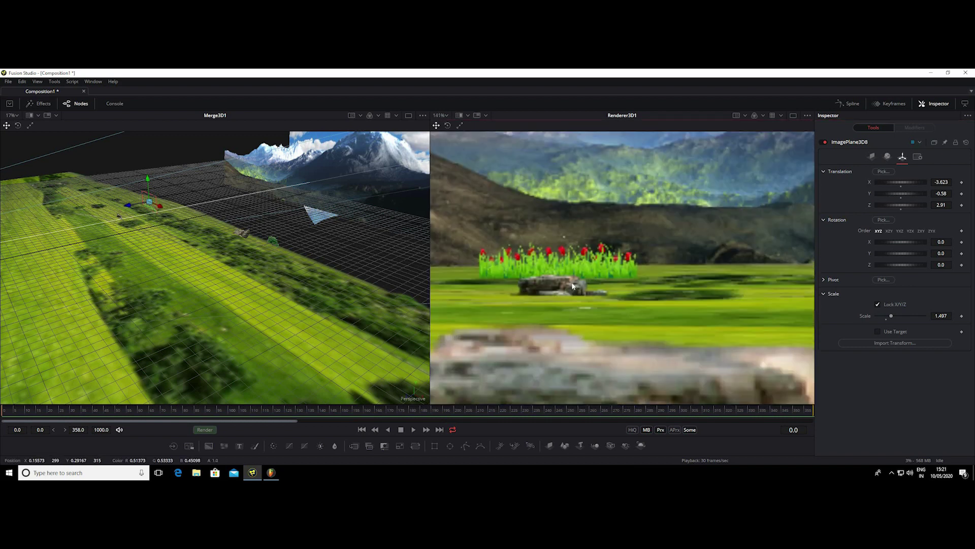
{"action": "scroll", "coordinate": [573, 287], "scroll_direction": "up", "scroll_amount": 2}
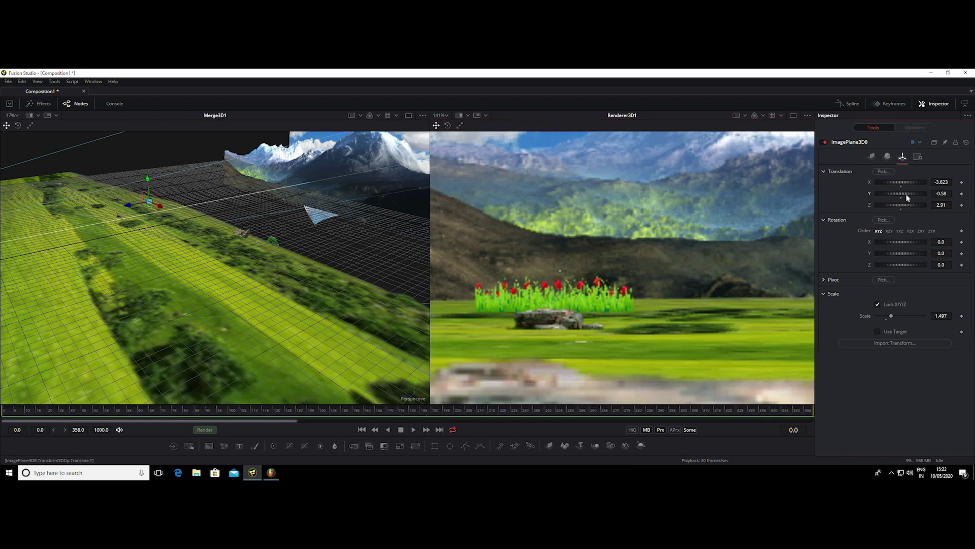
{"action": "left_click_drag", "start_coordinate": [906, 195], "coordinate": [905, 196]}
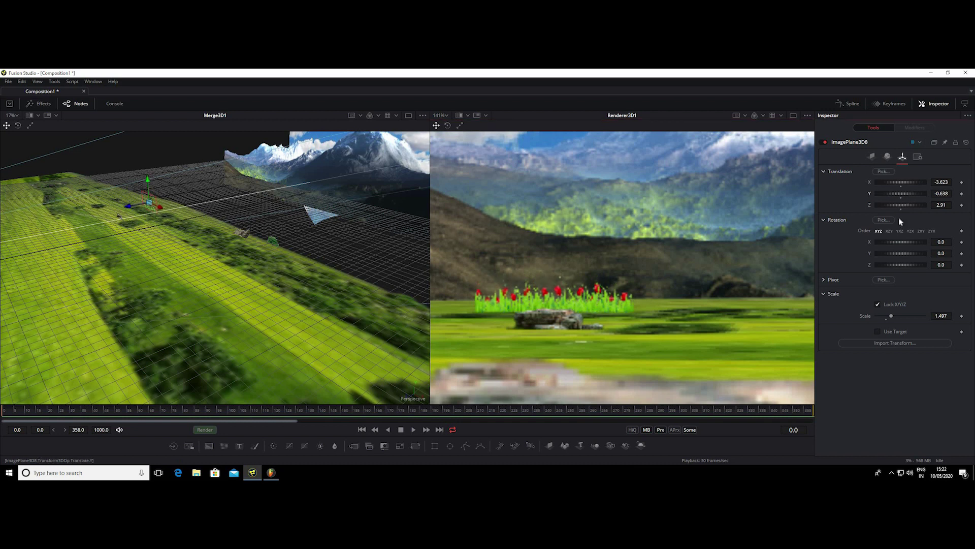
{"action": "scroll", "coordinate": [692, 295], "scroll_direction": "down", "scroll_amount": 5}
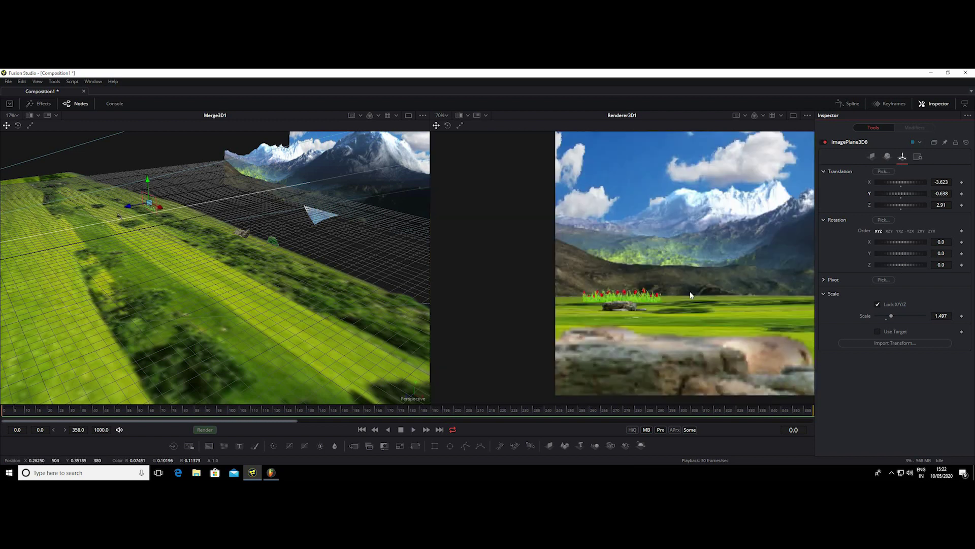
{"action": "scroll", "coordinate": [568, 265], "scroll_direction": "up", "scroll_amount": 2}
{"action": "scroll", "coordinate": [569, 265], "scroll_direction": "down", "scroll_amount": 1}
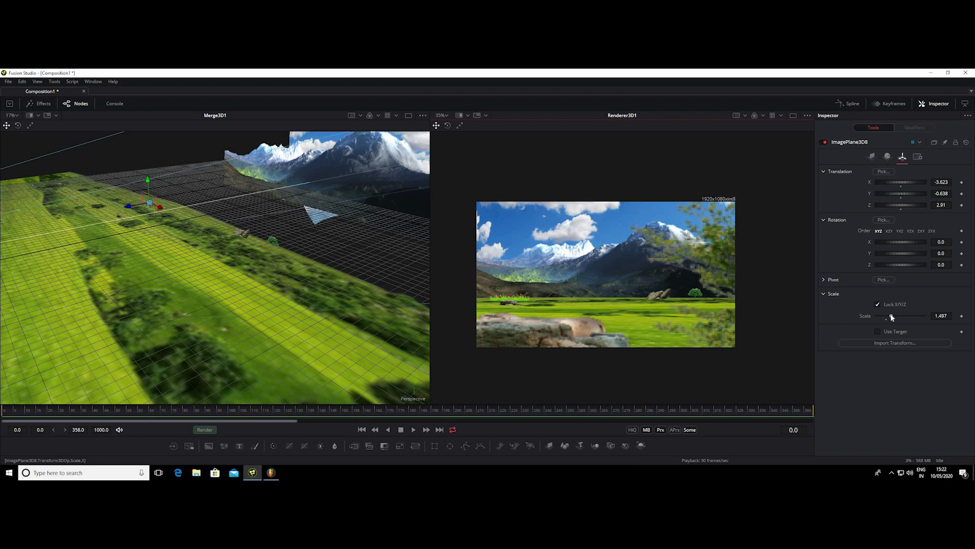
{"action": "left_click_drag", "start_coordinate": [892, 317], "coordinate": [890, 317]}
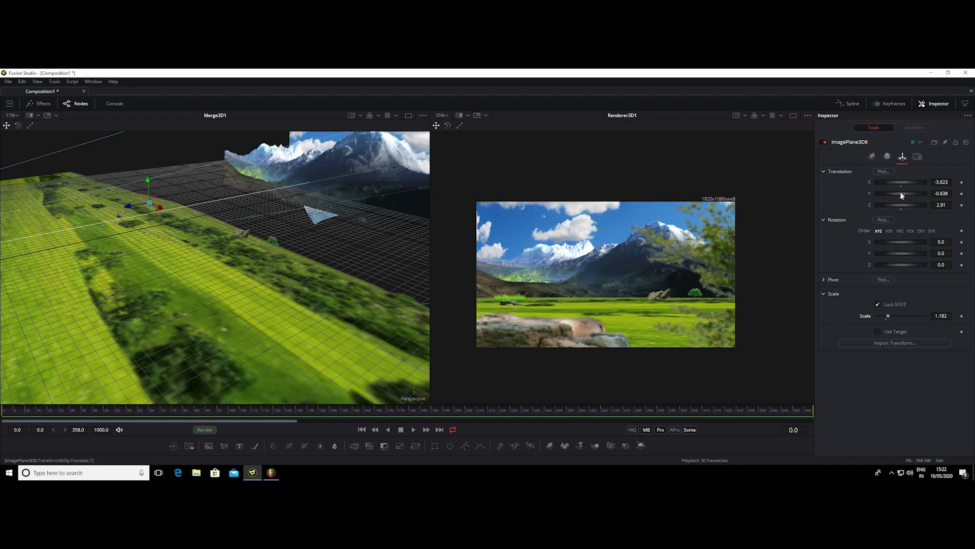
{"action": "left_click_drag", "start_coordinate": [901, 194], "coordinate": [899, 195]}
{"action": "left_click_drag", "start_coordinate": [902, 185], "coordinate": [899, 206]}
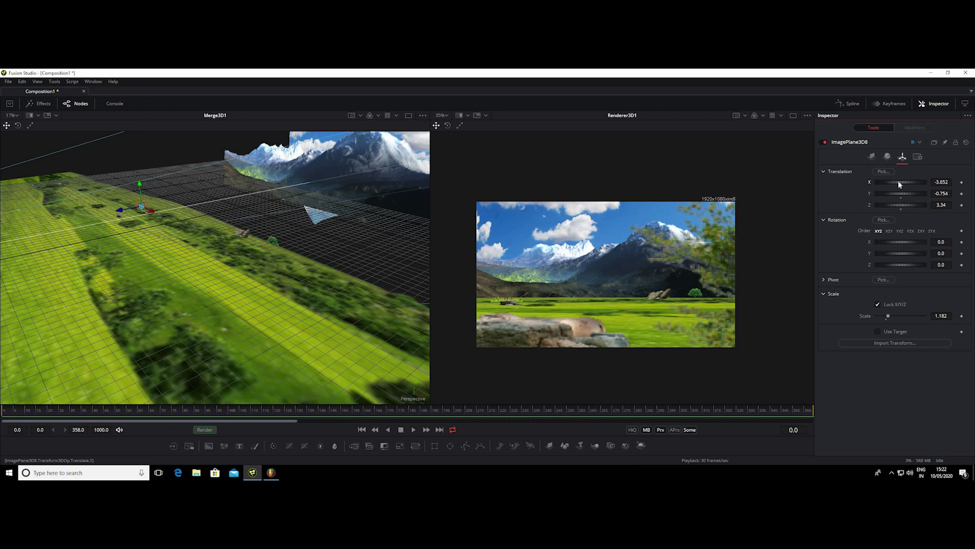
{"action": "mouse_move", "coordinate": [159, 225]}
{"action": "left_mouse_down"}
{"action": "mouse_move", "coordinate": [230, 152]}
{"action": "mouse_move", "coordinate": [220, 172]}
{"action": "mouse_move", "coordinate": [235, 290]}
{"action": "mouse_move", "coordinate": [190, 186]}
{"action": "mouse_move", "coordinate": [169, 233]}
{"action": "mouse_move", "coordinate": [185, 179]}
{"action": "mouse_move", "coordinate": [163, 269]}
{"action": "mouse_move", "coordinate": [189, 210]}
{"action": "mouse_move", "coordinate": [192, 182]}
{"action": "mouse_move", "coordinate": [151, 301]}
{"action": "mouse_move", "coordinate": [161, 78]}
{"action": "mouse_move", "coordinate": [160, 349]}
{"action": "mouse_move", "coordinate": [136, 227]}
{"action": "left_mouse_up"}
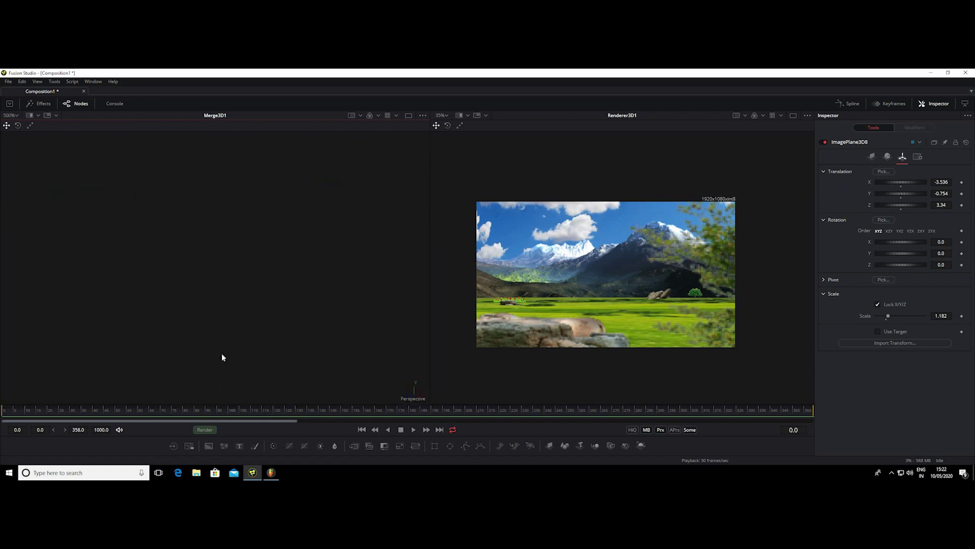
Step: Frame the 3D scene and orbit in to locate the flower plane
{"action": "key", "text": "ctrl+f"}
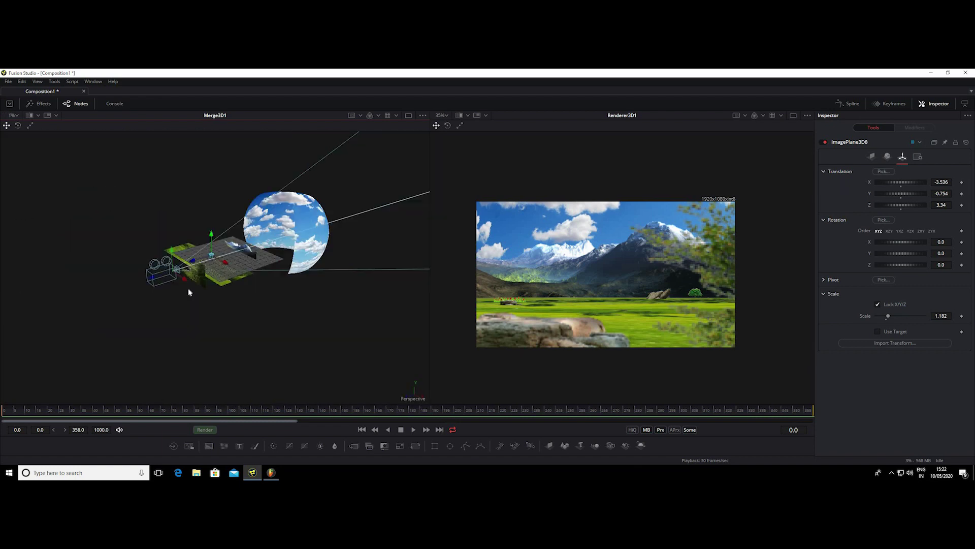
{"action": "mouse_move", "coordinate": [188, 288]}
{"action": "left_mouse_down"}
{"action": "mouse_move", "coordinate": [194, 236]}
{"action": "mouse_move", "coordinate": [251, 207]}
{"action": "mouse_move", "coordinate": [208, 251]}
{"action": "mouse_move", "coordinate": [236, 311]}
{"action": "left_mouse_up"}
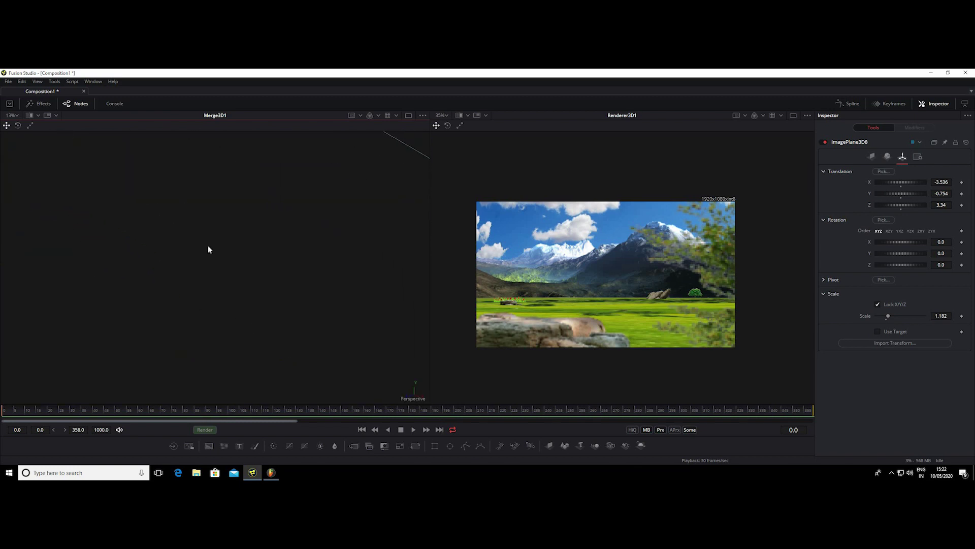
{"action": "mouse_move", "coordinate": [208, 249]}
{"action": "left_mouse_down"}
{"action": "mouse_move", "coordinate": [234, 200]}
{"action": "mouse_move", "coordinate": [301, 253]}
{"action": "mouse_move", "coordinate": [267, 206]}
{"action": "mouse_move", "coordinate": [239, 249]}
{"action": "mouse_move", "coordinate": [254, 226]}
{"action": "mouse_move", "coordinate": [286, 268]}
{"action": "mouse_move", "coordinate": [170, 261]}
{"action": "mouse_move", "coordinate": [276, 247]}
{"action": "mouse_move", "coordinate": [290, 215]}
{"action": "mouse_move", "coordinate": [376, 179]}
{"action": "mouse_move", "coordinate": [361, 214]}
{"action": "mouse_move", "coordinate": [292, 251]}
{"action": "mouse_move", "coordinate": [222, 248]}
{"action": "mouse_move", "coordinate": [243, 294]}
{"action": "mouse_move", "coordinate": [239, 276]}
{"action": "left_mouse_up"}
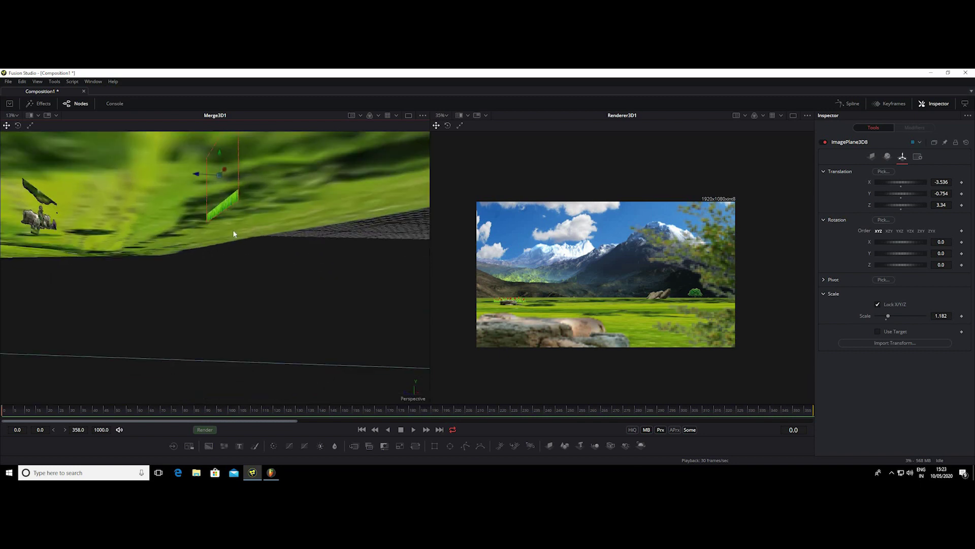
{"action": "left_click_drag", "start_coordinate": [234, 238], "coordinate": [238, 233]}
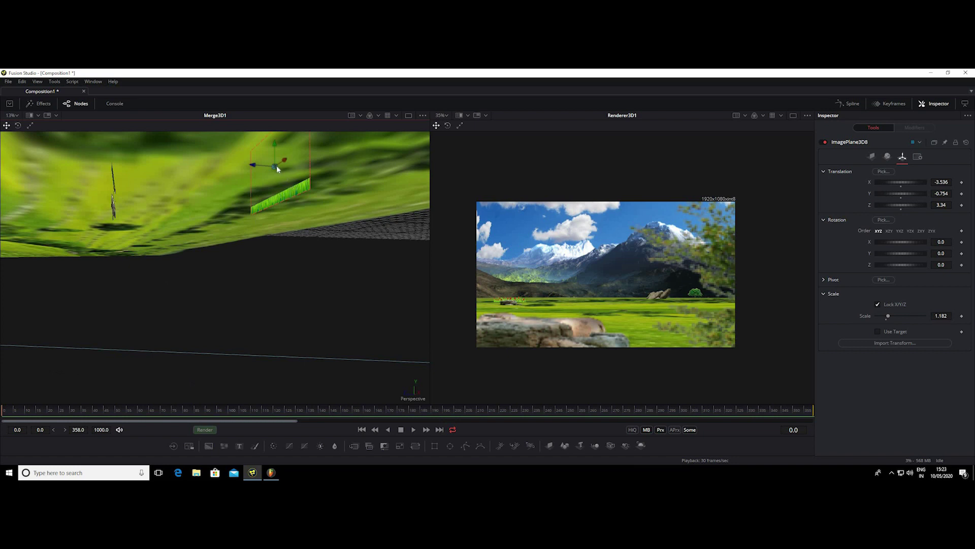
Step: Nudge the flower plane to about Y -0.721, Z 3.356, then zoom out
{"action": "left_click_drag", "start_coordinate": [275, 167], "coordinate": [275, 163]}
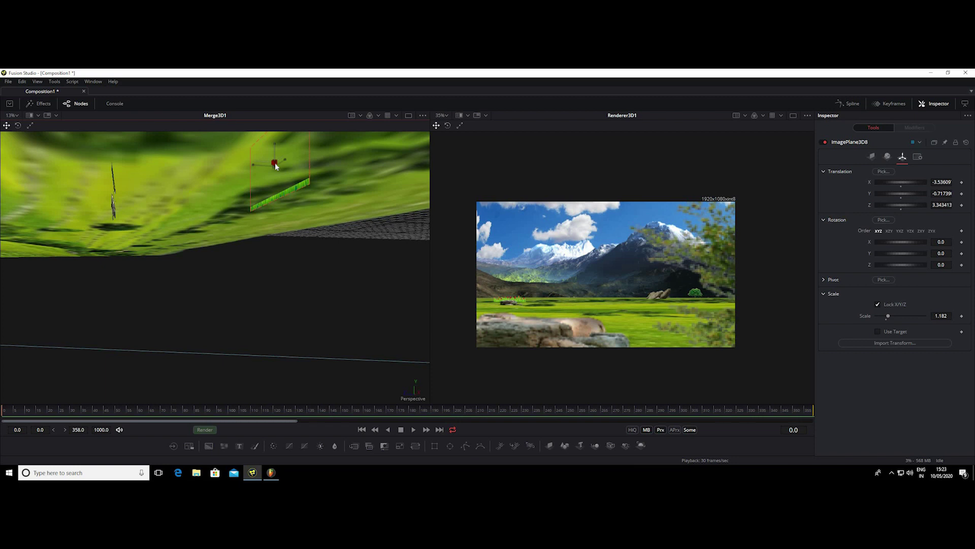
{"action": "left_click_drag", "start_coordinate": [275, 163], "coordinate": [271, 164]}
{"action": "left_click_drag", "start_coordinate": [105, 186], "coordinate": [132, 190]}
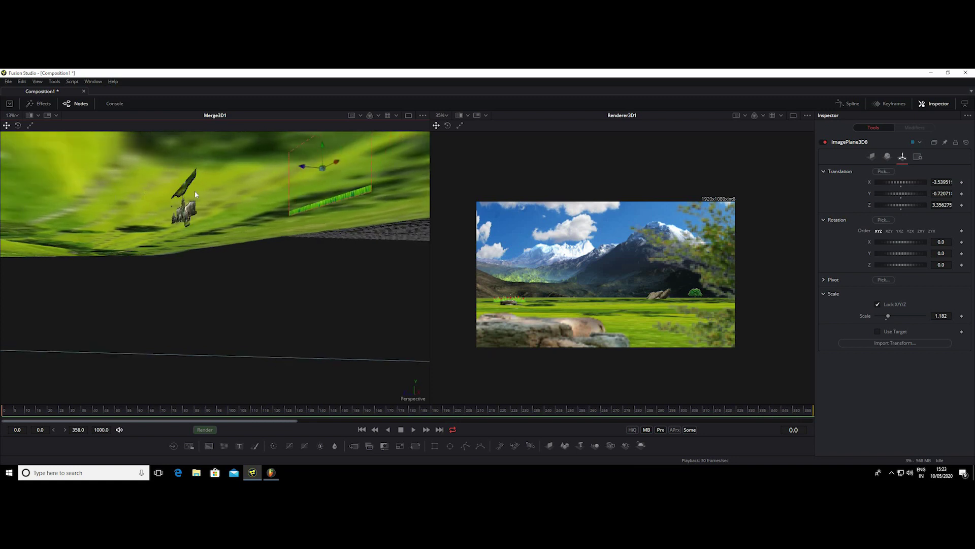
{"action": "left_click_drag", "start_coordinate": [266, 194], "coordinate": [328, 229]}
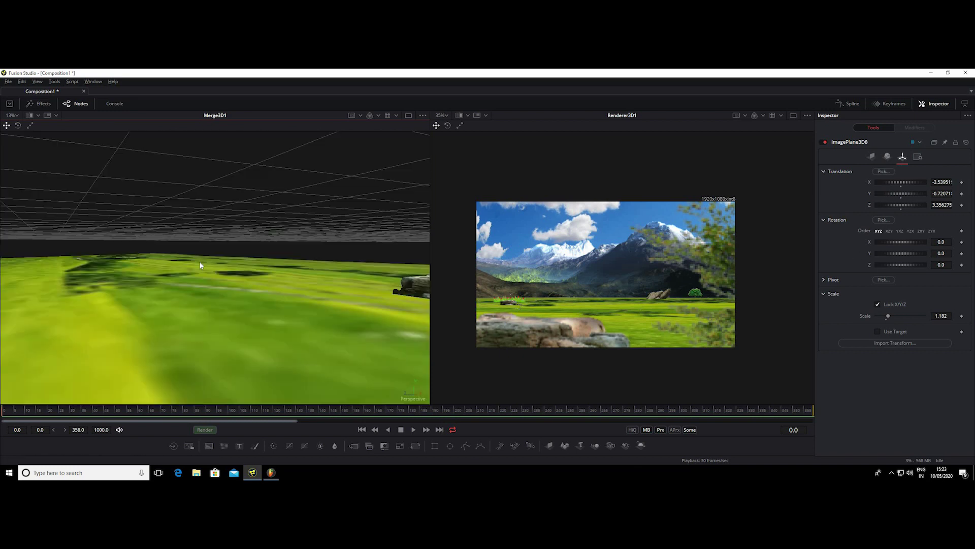
{"action": "mouse_move", "coordinate": [169, 253]}
{"action": "left_mouse_down"}
{"action": "mouse_move", "coordinate": [299, 264]}
{"action": "mouse_move", "coordinate": [306, 318]}
{"action": "left_mouse_up"}
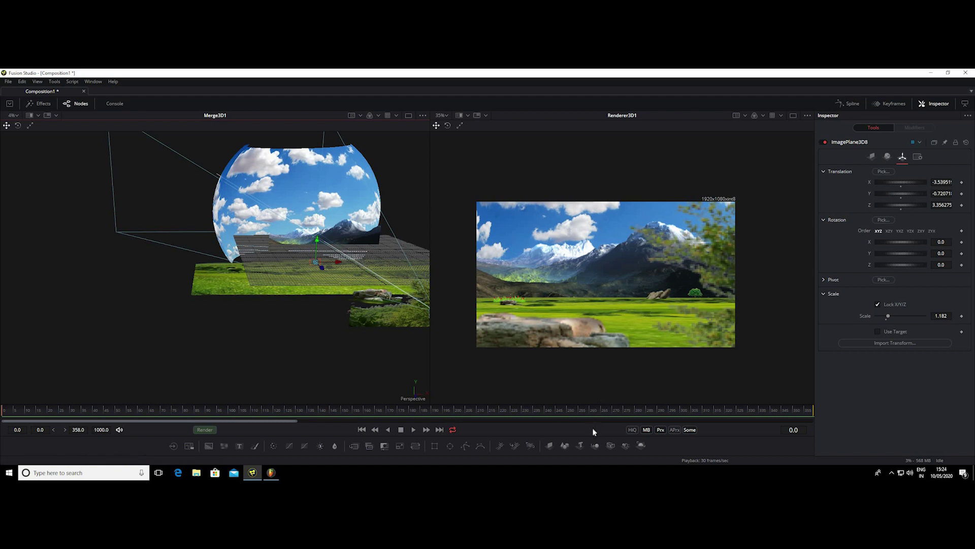
Step: Show the node graph and view the grassflower loader in the left viewer
{"action": "left_click", "coordinate": [76, 103]}
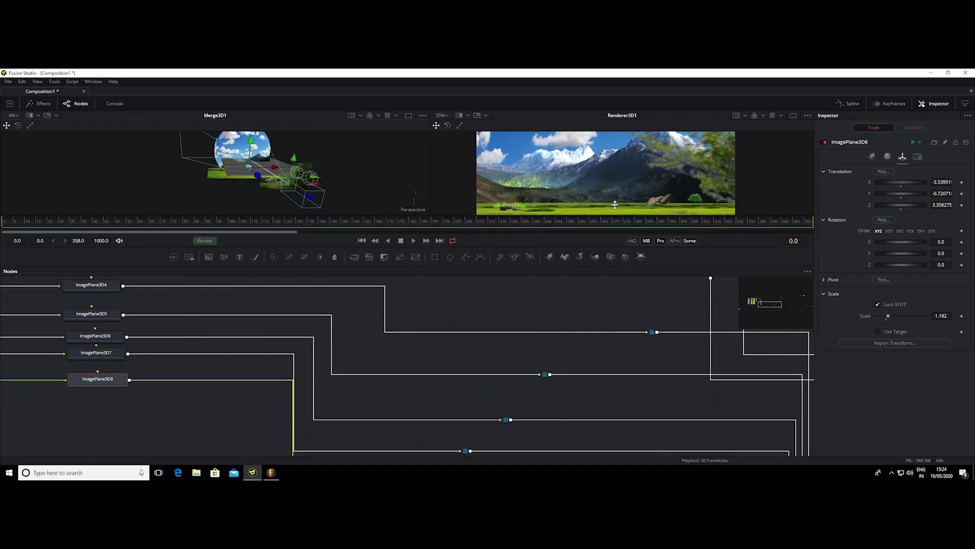
{"action": "scroll", "coordinate": [118, 407], "scroll_direction": "down", "scroll_amount": 8}
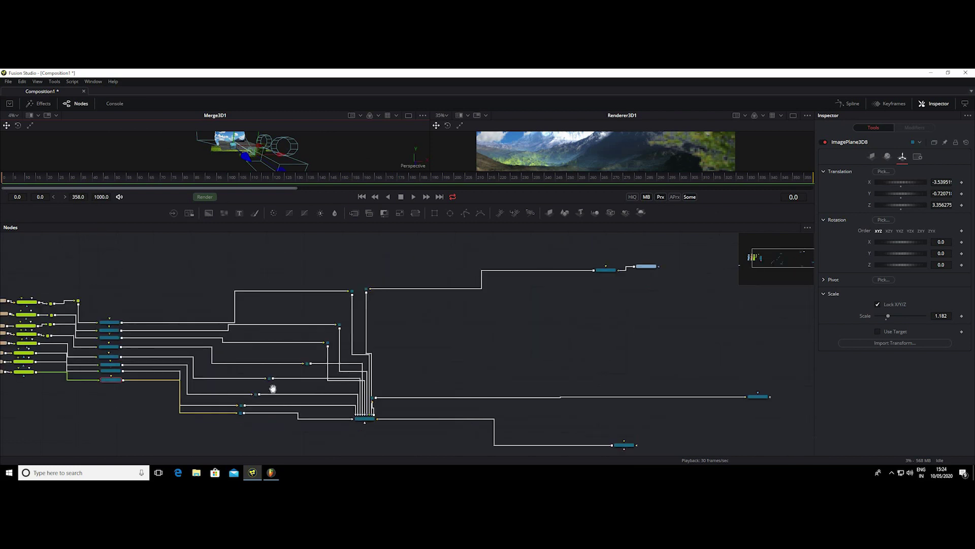
{"action": "left_click_drag", "start_coordinate": [87, 402], "coordinate": [122, 392]}
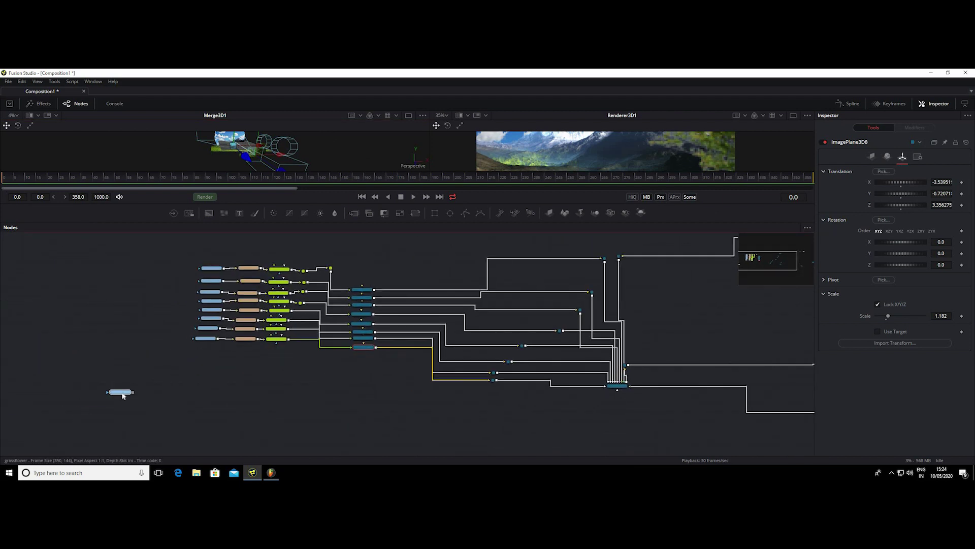
{"action": "key", "text": "1"}
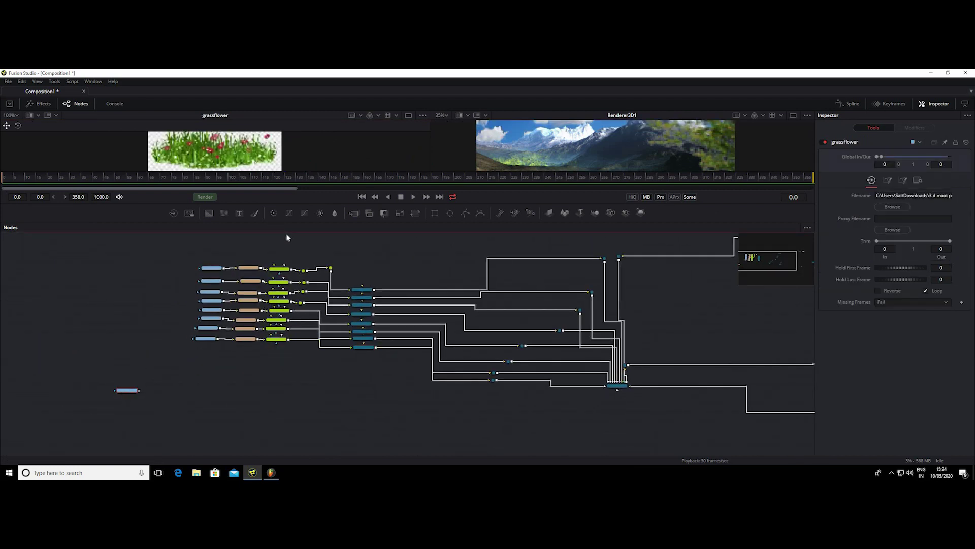
{"action": "left_click_drag", "start_coordinate": [286, 222], "coordinate": [172, 305]}
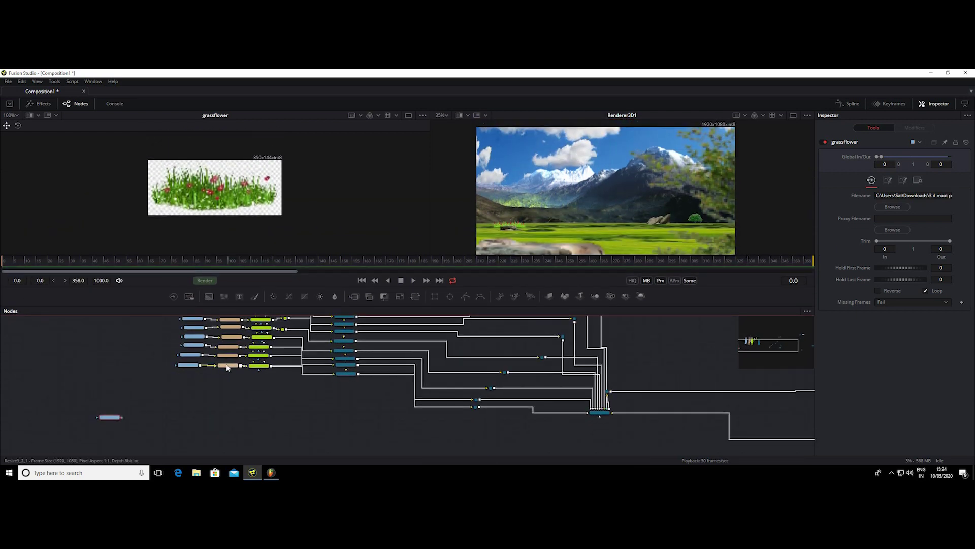
Step: Paste a resize/color-correct copy and connect grassflower into the new Resize3_2_2
{"action": "left_click", "coordinate": [227, 366]}
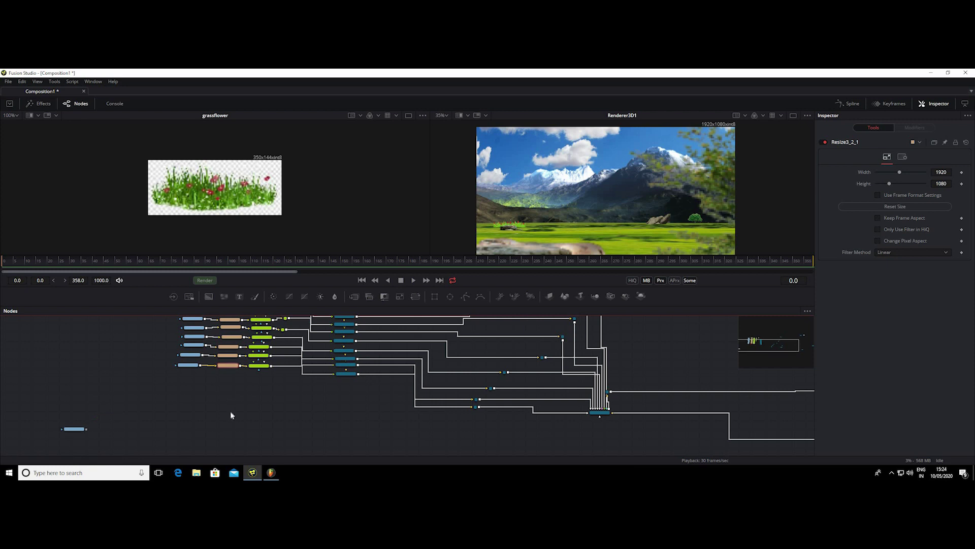
{"action": "key", "text": "ctrl+v"}
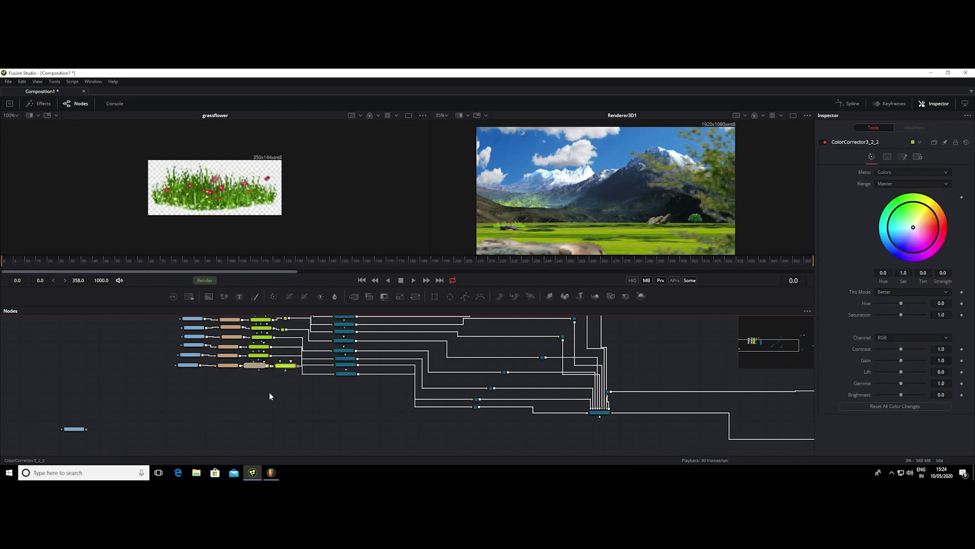
{"action": "left_click_drag", "start_coordinate": [270, 395], "coordinate": [200, 410]}
{"action": "scroll", "coordinate": [163, 418], "scroll_direction": "up", "scroll_amount": 3}
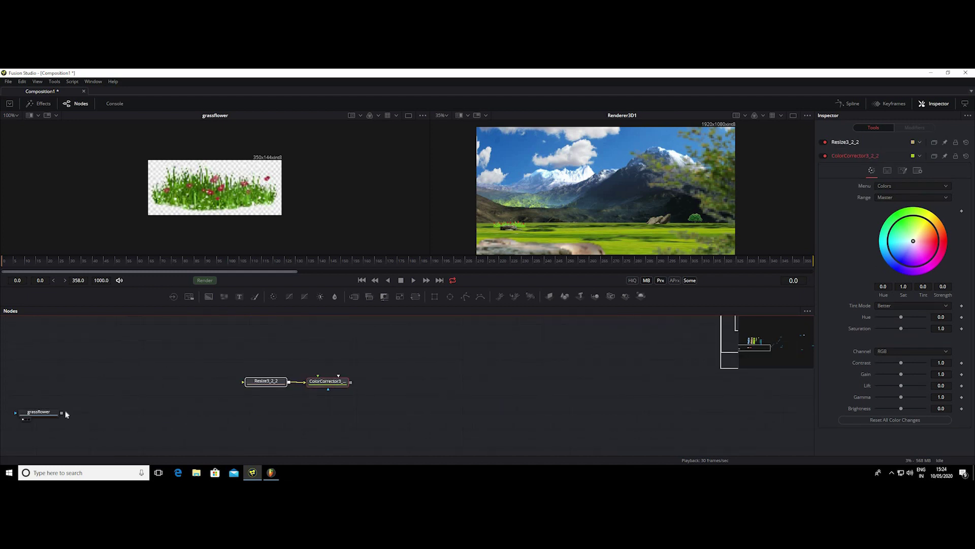
{"action": "left_click_drag", "start_coordinate": [61, 412], "coordinate": [242, 381]}
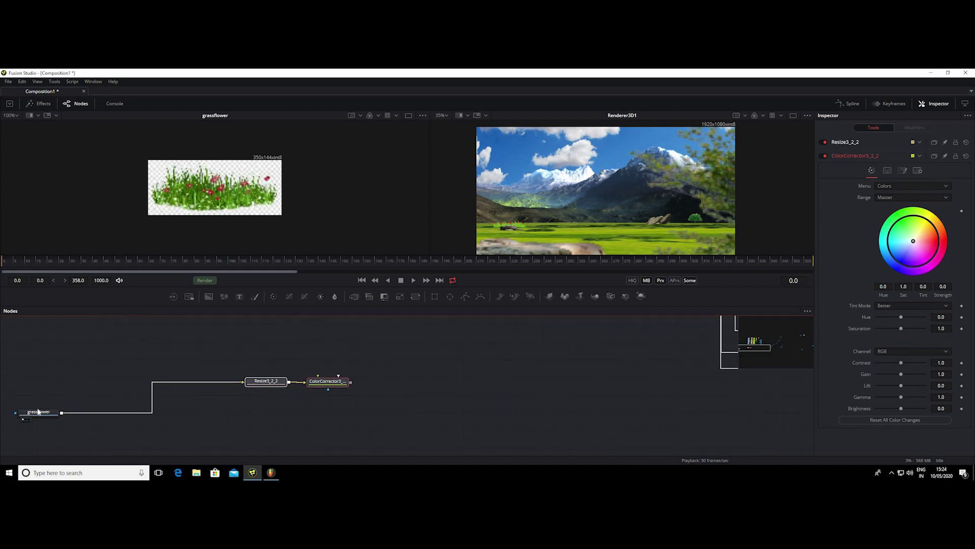
{"action": "mouse_move", "coordinate": [38, 411]}
{"action": "left_mouse_down"}
{"action": "mouse_move", "coordinate": [106, 386]}
{"action": "mouse_move", "coordinate": [165, 381]}
{"action": "left_mouse_up"}
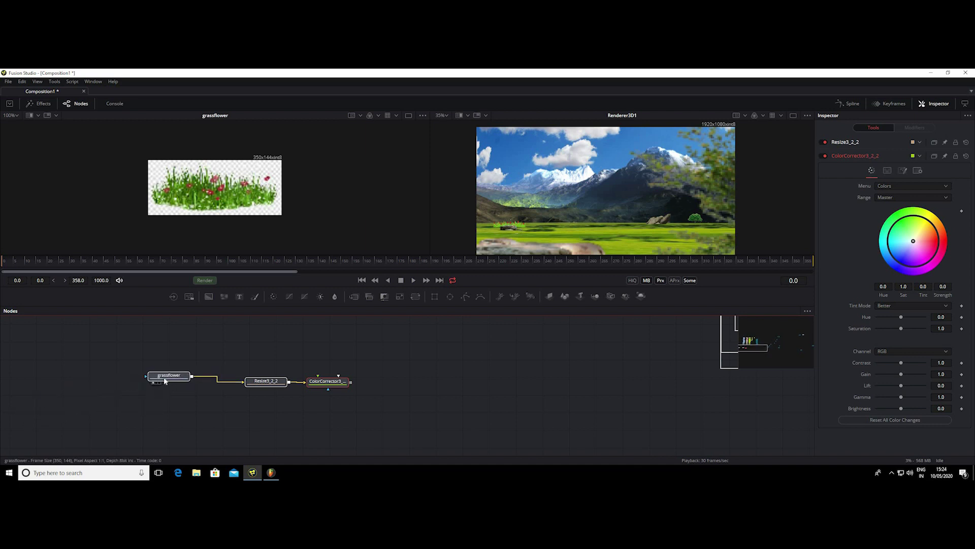
{"action": "scroll", "coordinate": [422, 398], "scroll_direction": "right", "scroll_amount": 5}
{"action": "scroll", "coordinate": [352, 406], "scroll_direction": "up", "scroll_amount": 1}
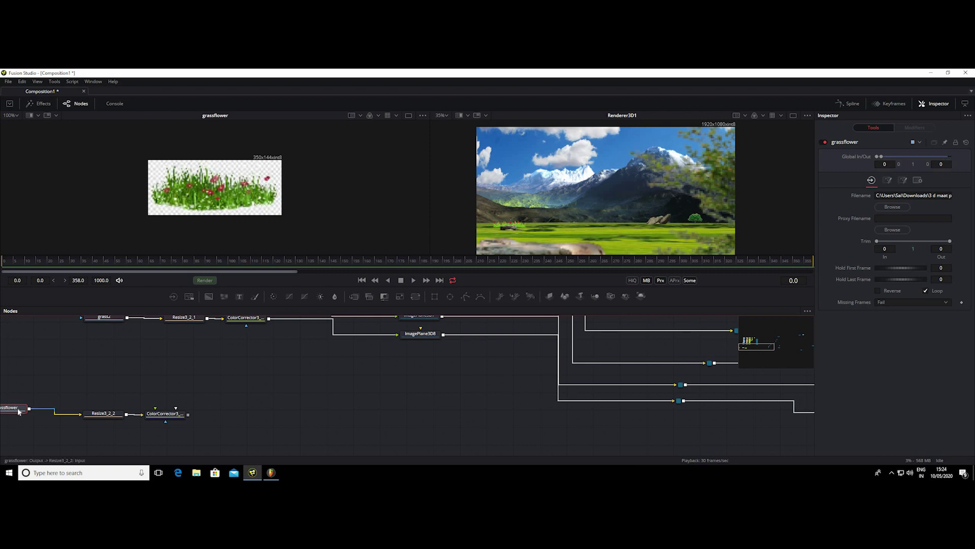
Step: Delete ColorCorrector3_2_2 and view Resize3_2_2's 1920x1080 output in the left viewer
{"action": "mouse_move", "coordinate": [18, 411]}
{"action": "left_mouse_down"}
{"action": "mouse_move", "coordinate": [182, 432]}
{"action": "mouse_move", "coordinate": [245, 349]}
{"action": "left_mouse_up"}
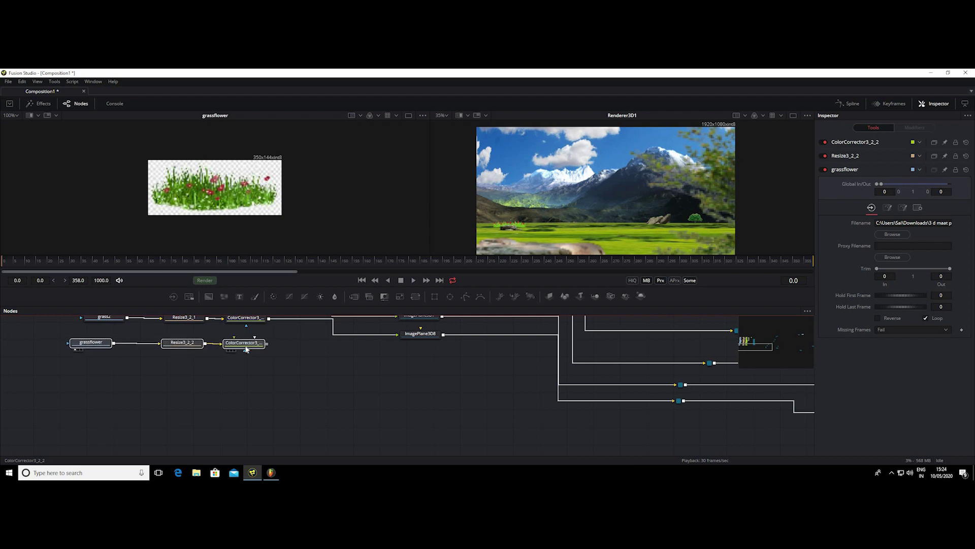
{"action": "left_click", "coordinate": [246, 349]}
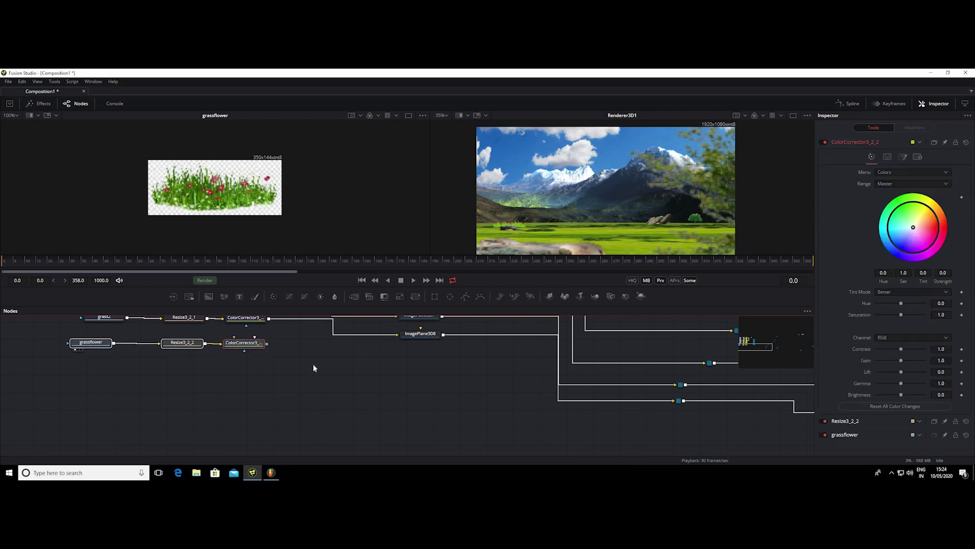
{"action": "left_click", "coordinate": [245, 349]}
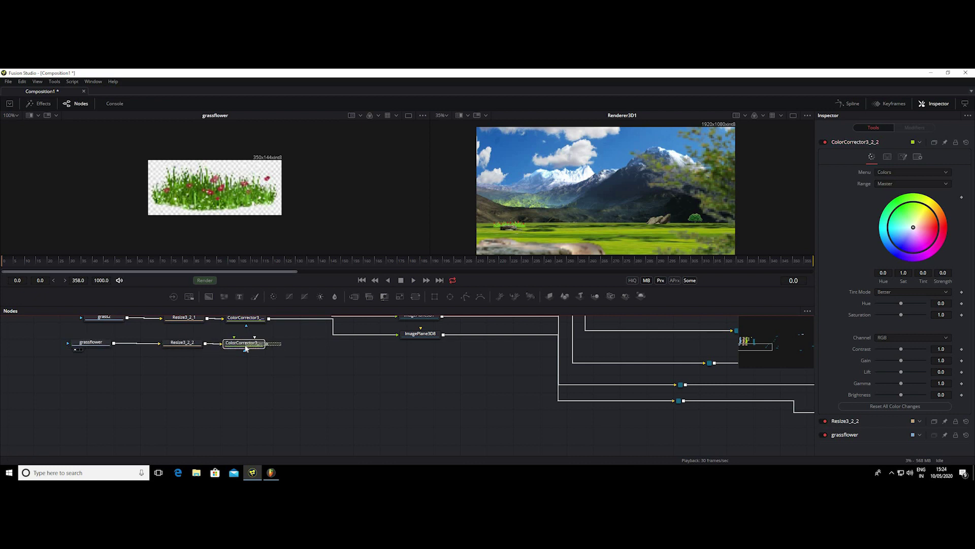
{"action": "key", "text": "Delete"}
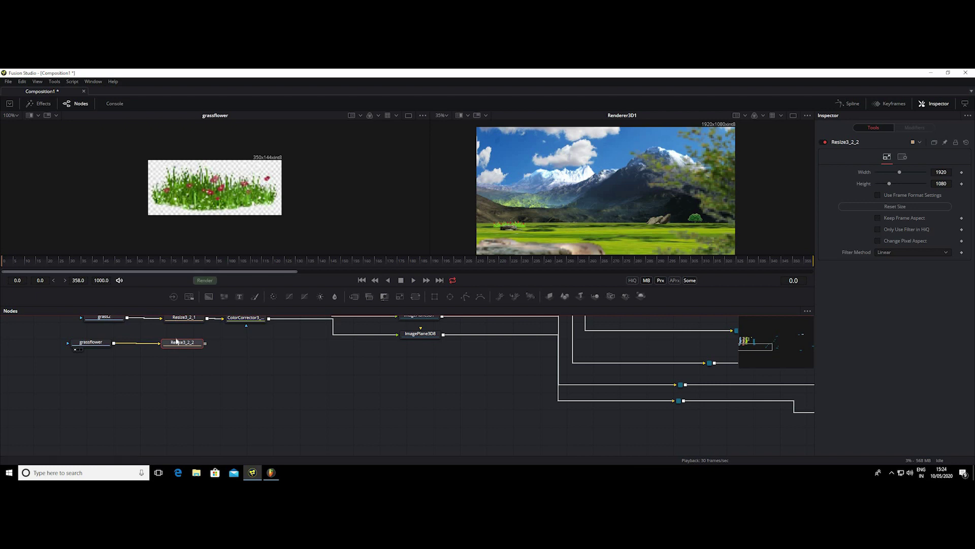
{"action": "key", "text": "1"}
{"action": "scroll", "coordinate": [265, 196], "scroll_direction": "down", "scroll_amount": 3}
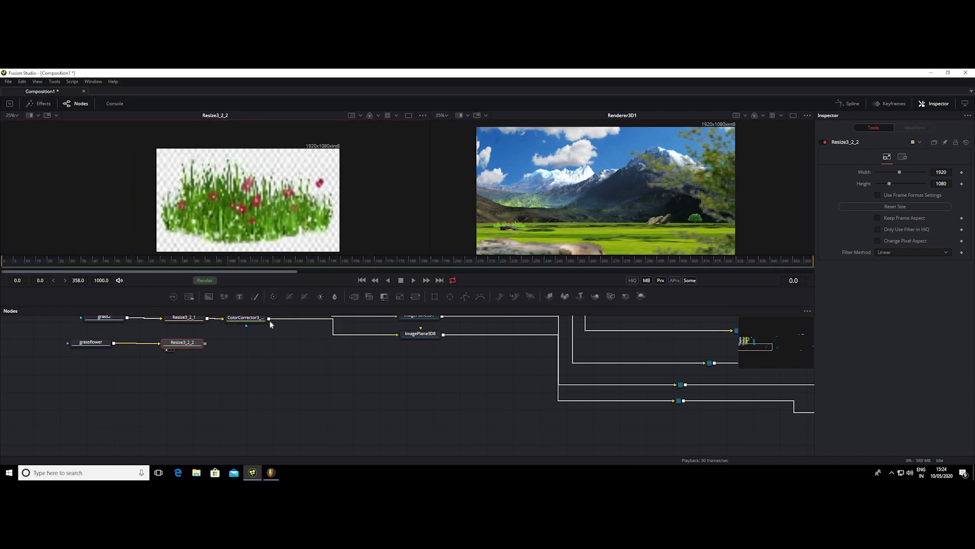
{"action": "scroll", "coordinate": [461, 434], "scroll_direction": "right", "scroll_amount": 2}
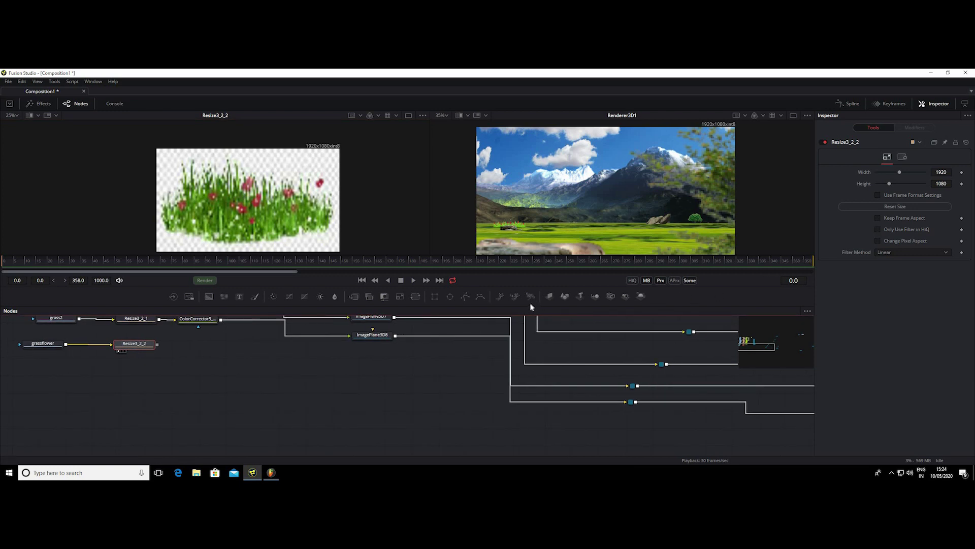
Step: Add ImagePlane3D9, feed it from Resize3_2_2, and wire its output into Merge3D1
{"action": "left_click_drag", "start_coordinate": [549, 297], "coordinate": [338, 365]}
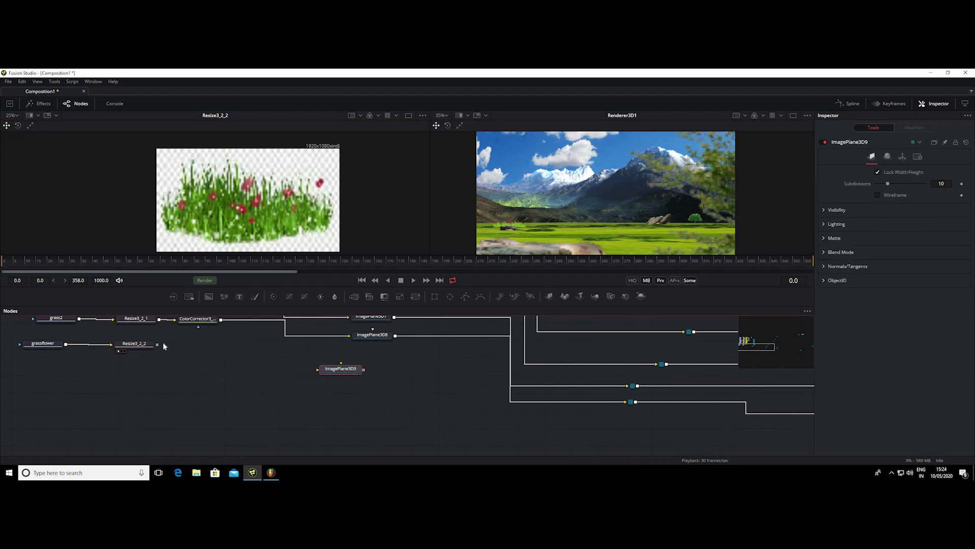
{"action": "left_click_drag", "start_coordinate": [158, 344], "coordinate": [318, 369]}
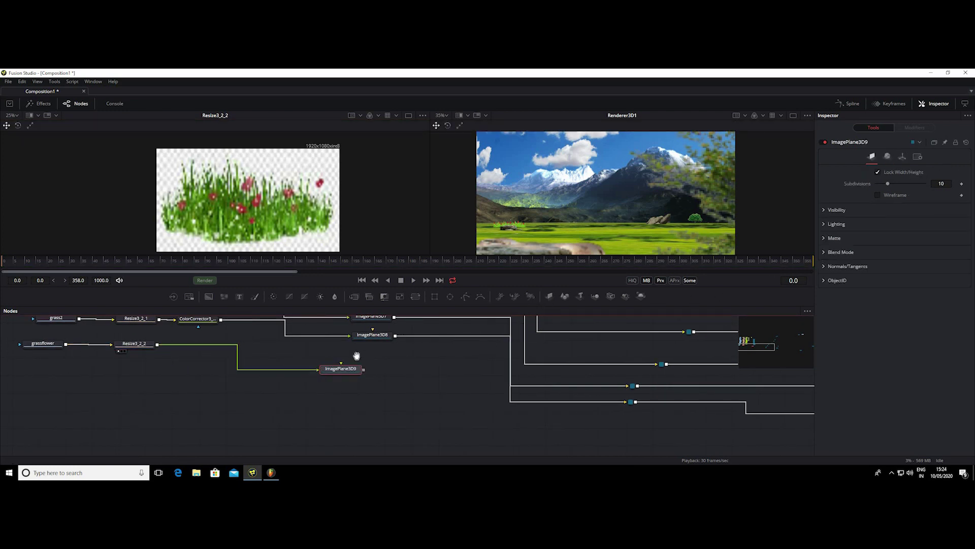
{"action": "scroll", "coordinate": [437, 399], "scroll_direction": "right", "scroll_amount": 3}
{"action": "scroll", "coordinate": [337, 403], "scroll_direction": "down", "scroll_amount": 2}
{"action": "scroll", "coordinate": [200, 361], "scroll_direction": "right", "scroll_amount": 3}
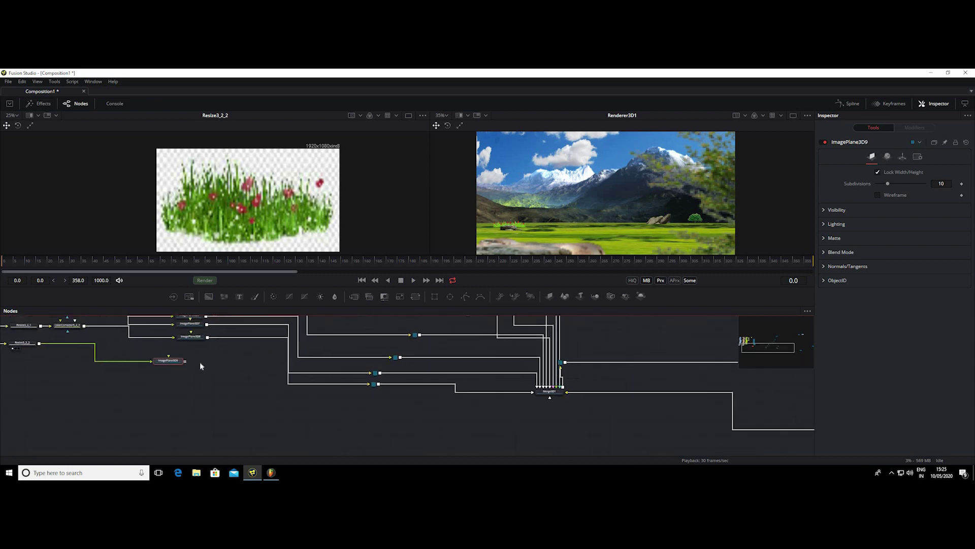
{"action": "left_click_drag", "start_coordinate": [185, 361], "coordinate": [548, 392]}
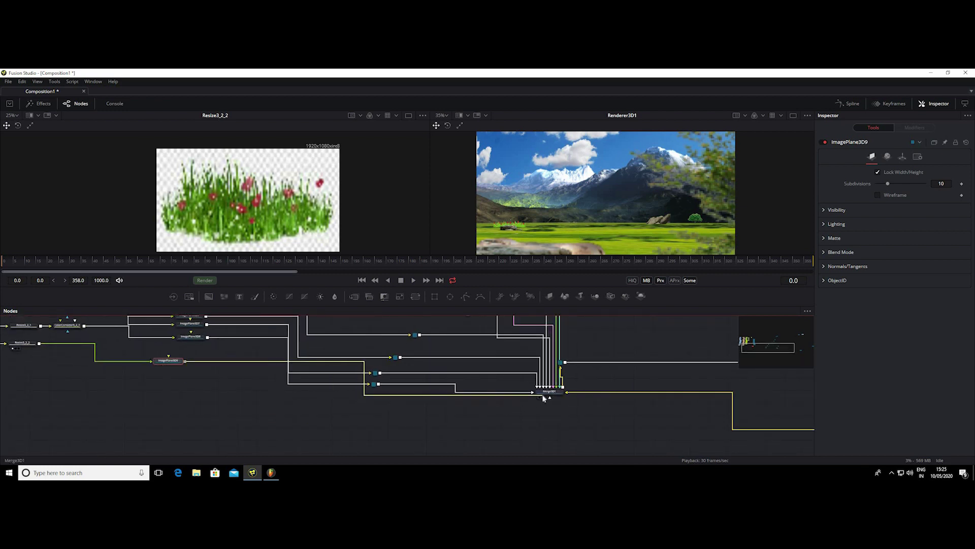
Step: Check the grassflower card in the render and move ImagePlane3D9 beside the other image planes
{"action": "scroll", "coordinate": [604, 233], "scroll_direction": "up", "scroll_amount": 4}
{"action": "scroll", "coordinate": [593, 230], "scroll_direction": "up", "scroll_amount": 3}
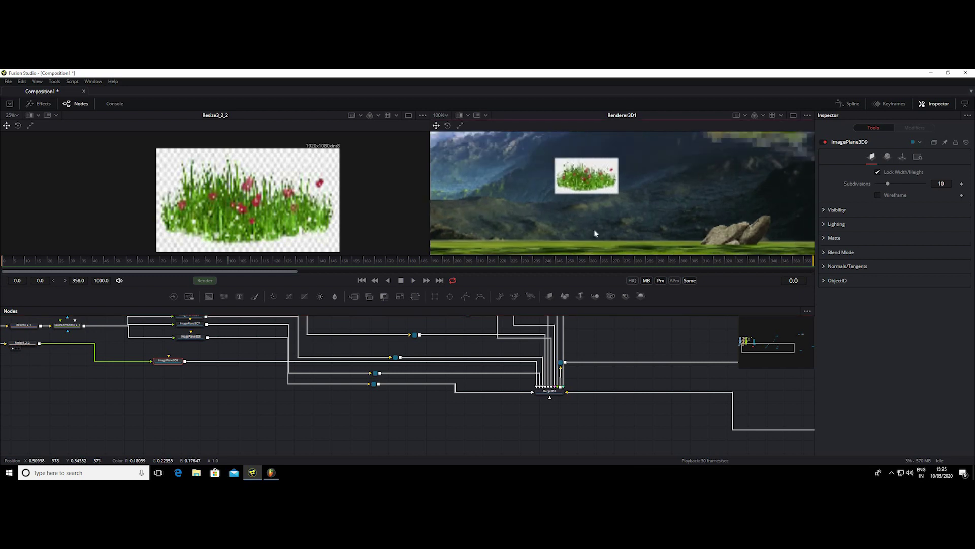
{"action": "left_click_drag", "start_coordinate": [631, 303], "coordinate": [645, 445]}
{"action": "scroll", "coordinate": [633, 322], "scroll_direction": "down", "scroll_amount": 1}
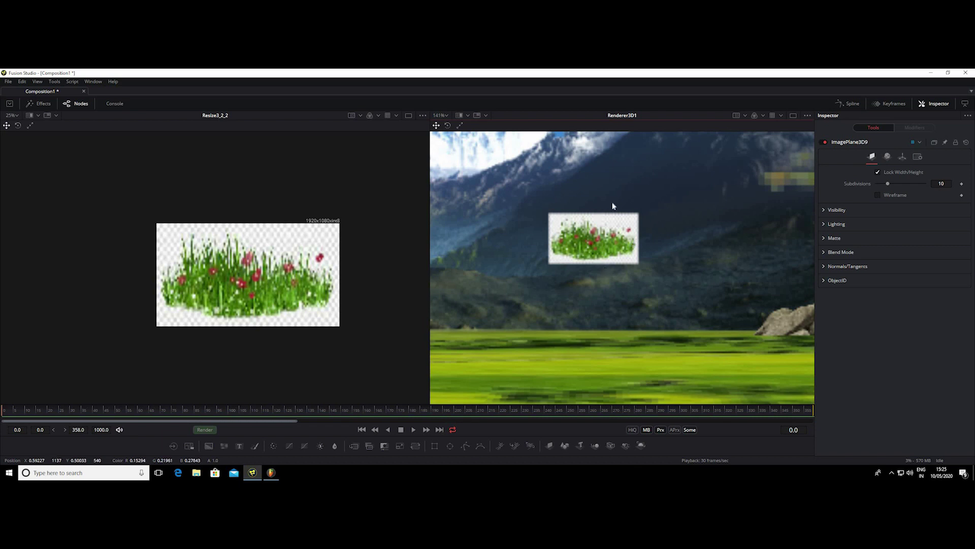
{"action": "scroll", "coordinate": [605, 229], "scroll_direction": "down", "scroll_amount": 1}
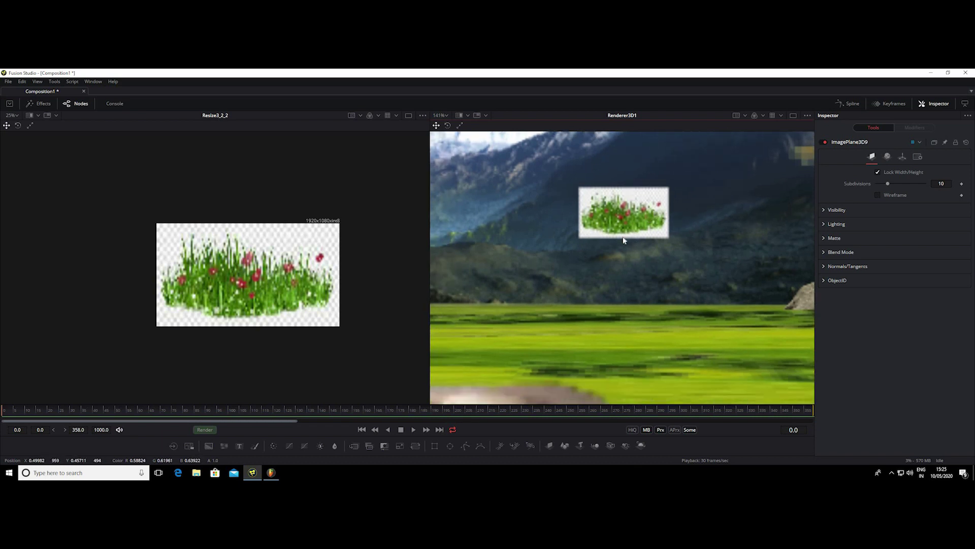
{"action": "scroll", "coordinate": [620, 238], "scroll_direction": "down", "scroll_amount": 2}
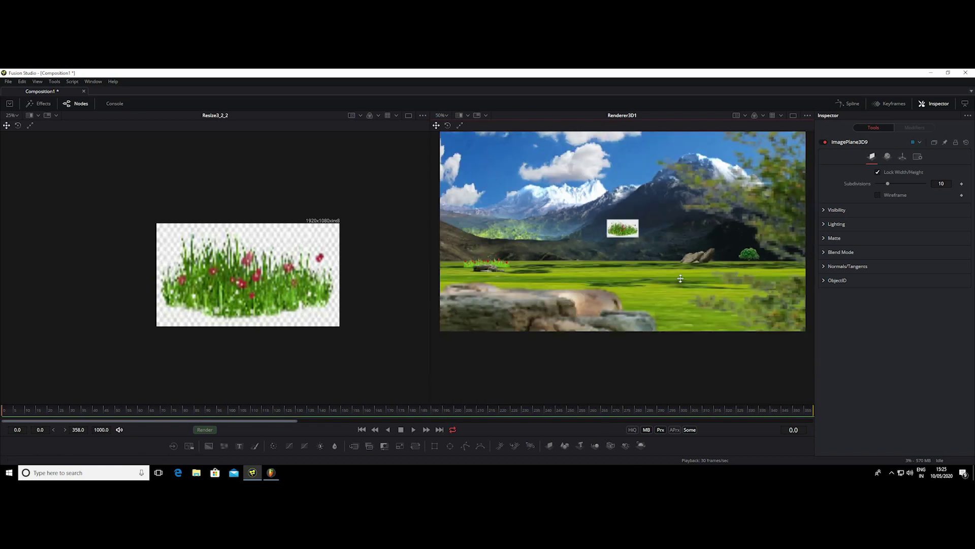
{"action": "left_click_drag", "start_coordinate": [607, 454], "coordinate": [680, 284]}
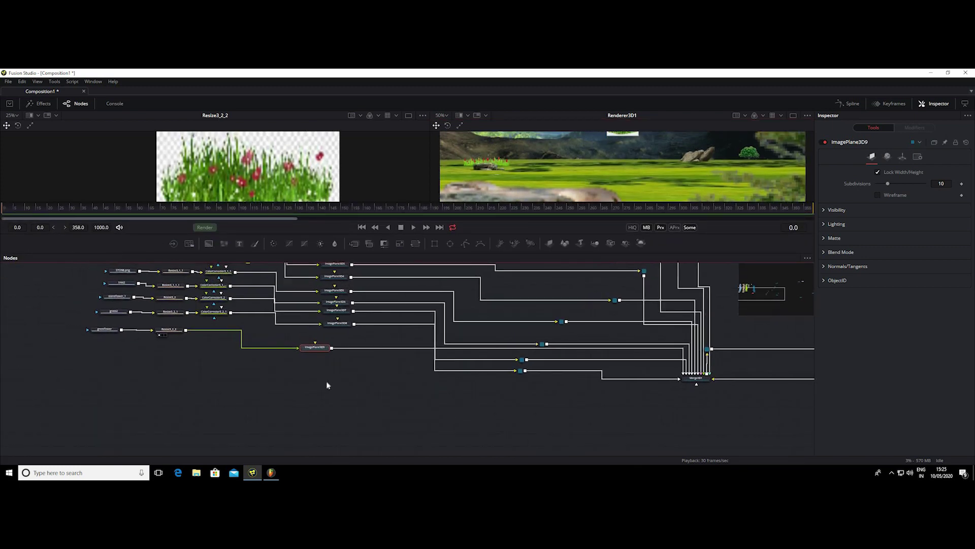
{"action": "left_click_drag", "start_coordinate": [316, 351], "coordinate": [348, 336]}
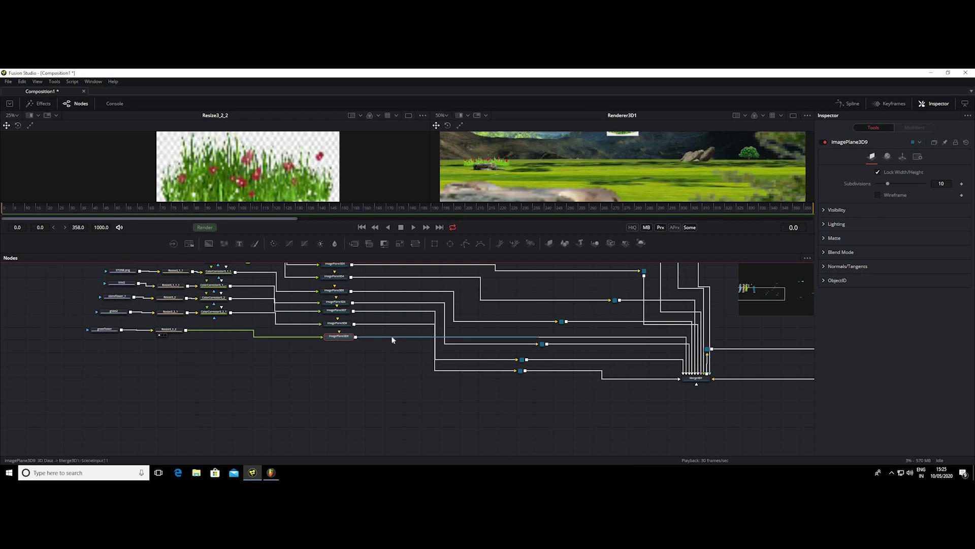
Step: Add a LumaKeyer1 node near the grassflower branch through the tool search 'lum'
{"action": "left_click", "coordinate": [171, 330]}
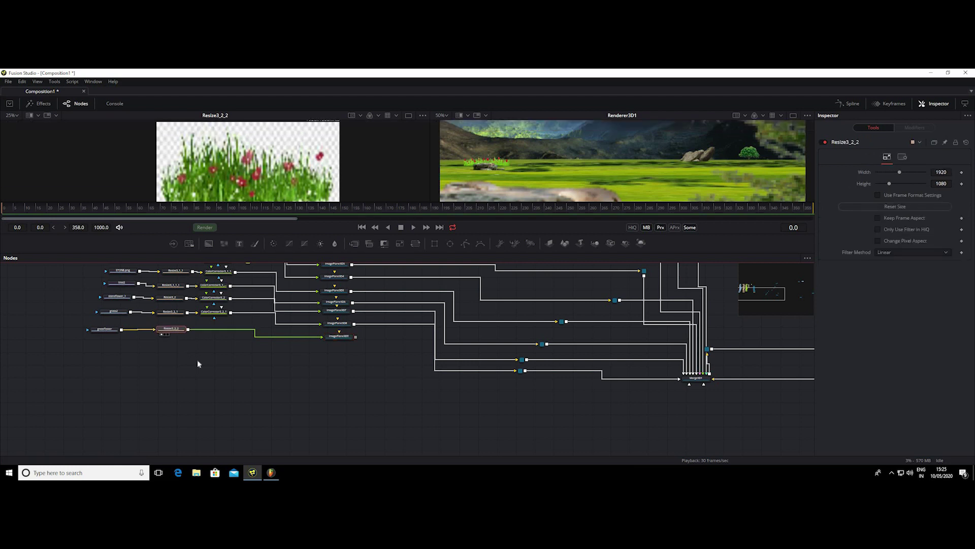
{"action": "scroll", "coordinate": [197, 359], "scroll_direction": "up", "scroll_amount": 2}
{"action": "scroll", "coordinate": [213, 391], "scroll_direction": "up", "scroll_amount": 2}
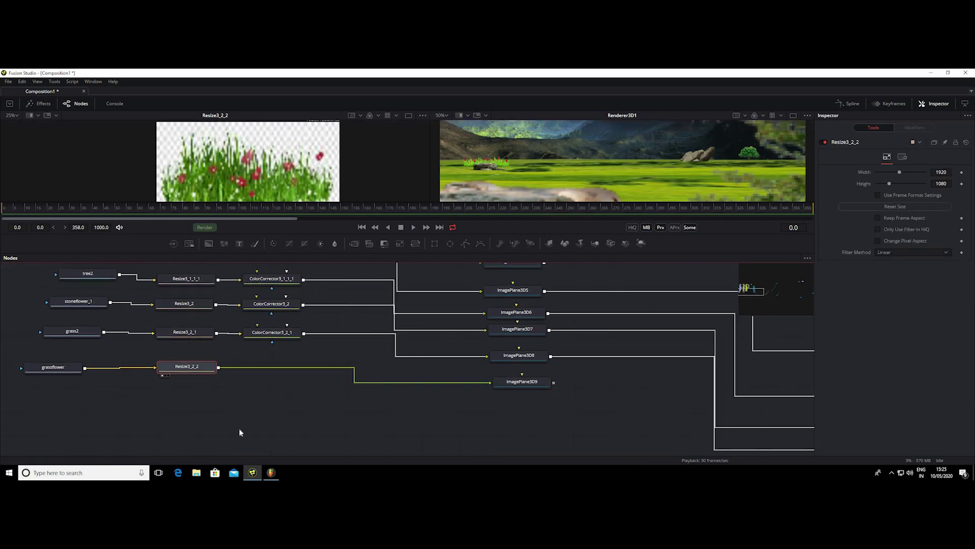
{"action": "left_click", "coordinate": [290, 429]}
{"action": "key", "text": "shift+space"}
{"action": "type", "text": "Resize"}
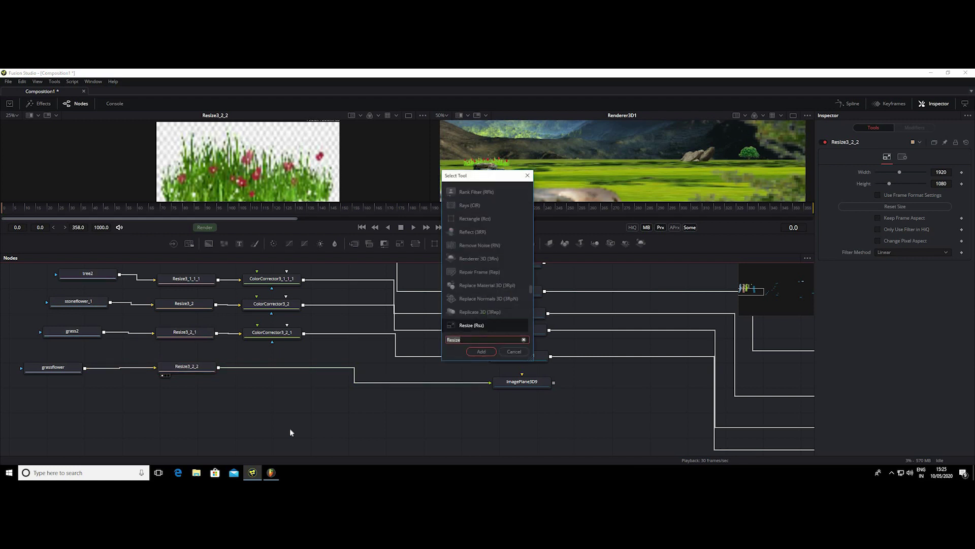
{"action": "key", "text": "BackSpace"}
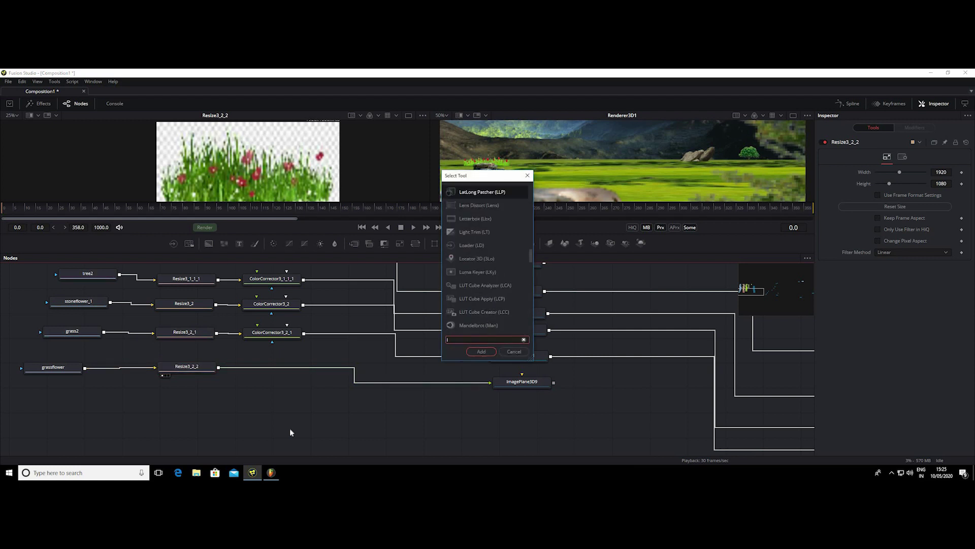
{"action": "type", "text": "lum"}
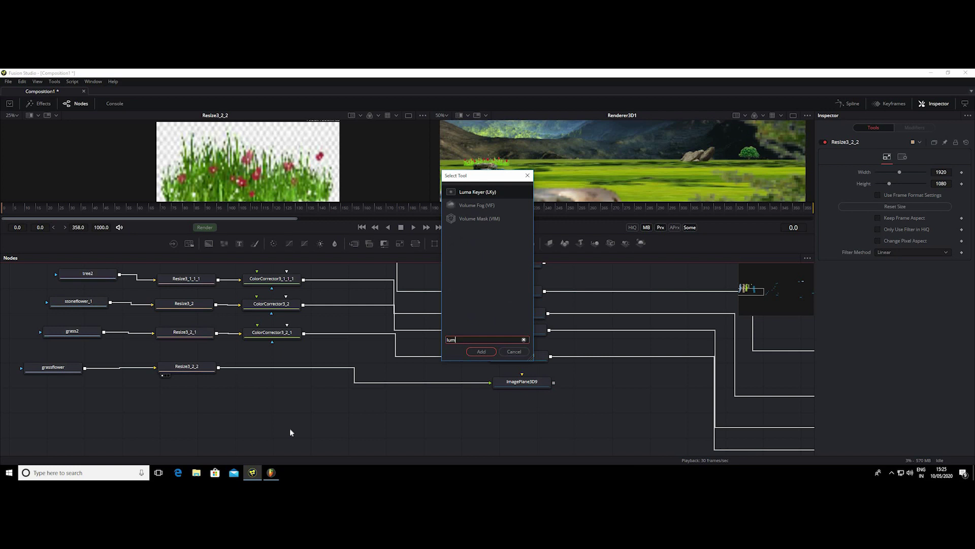
{"action": "key", "text": "Return"}
{"action": "scroll", "coordinate": [414, 447], "scroll_direction": "up", "scroll_amount": 2}
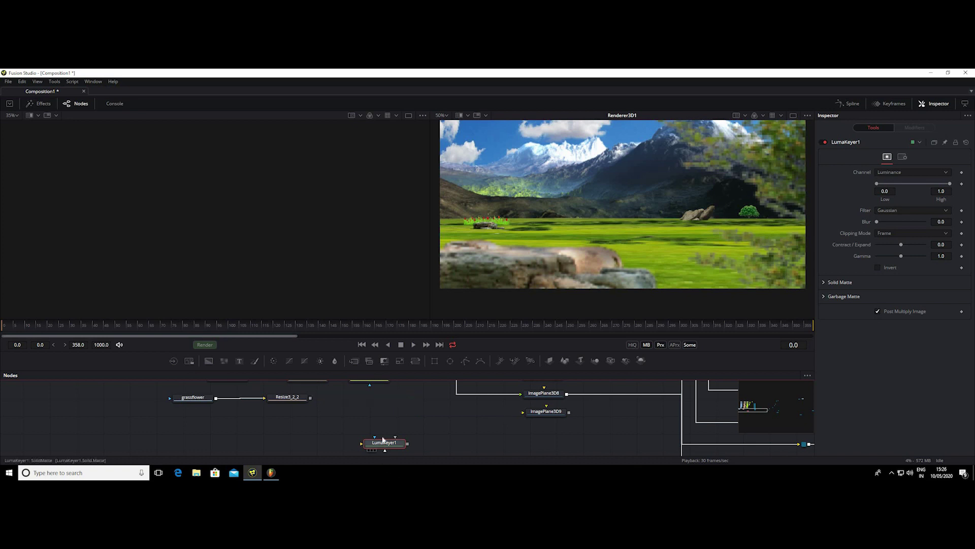
Step: Place LumaKeyer1 by the grassflower row, feed Resize3_2_2 into it, and view its result
{"action": "left_click_drag", "start_coordinate": [385, 442], "coordinate": [377, 398]}
{"action": "scroll", "coordinate": [313, 433], "scroll_direction": "up", "scroll_amount": 2}
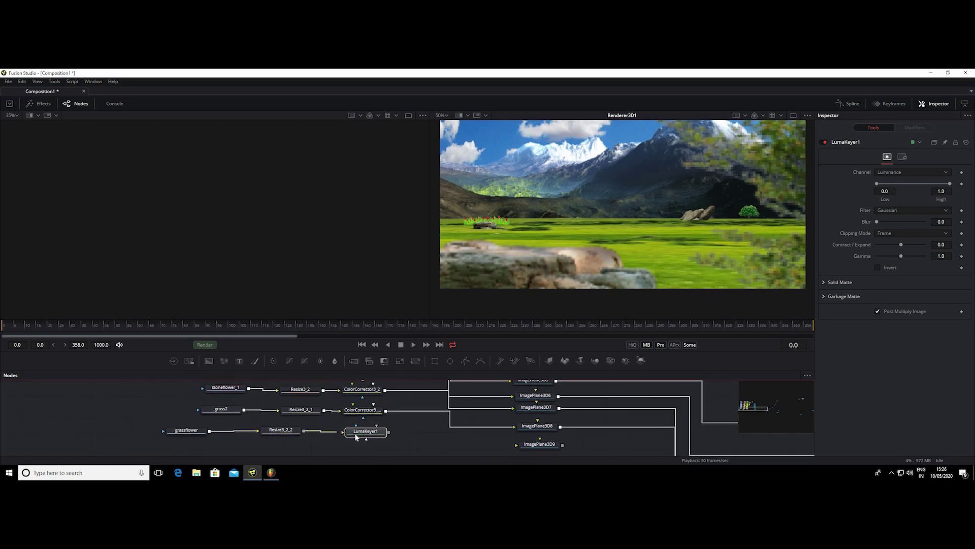
{"action": "left_click_drag", "start_coordinate": [304, 430], "coordinate": [356, 436]}
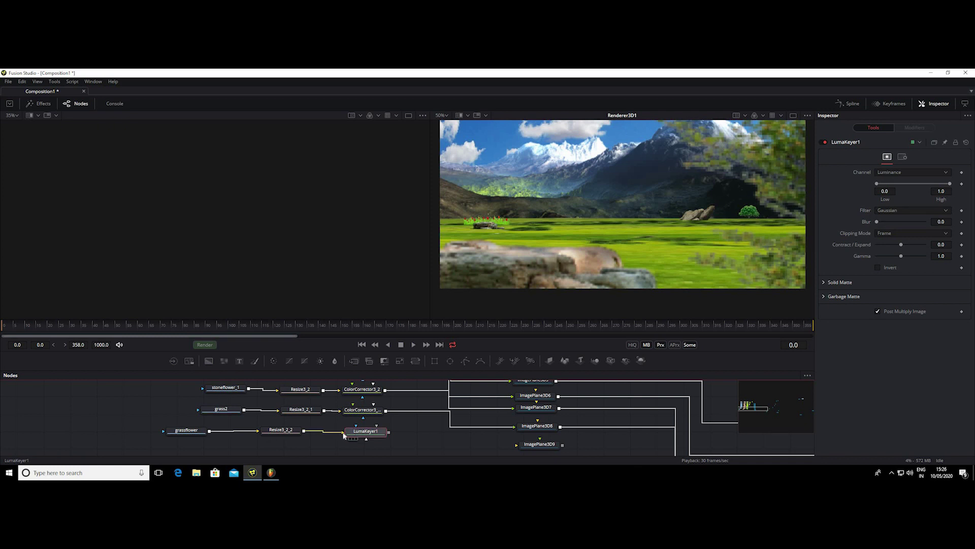
{"action": "key", "text": "1"}
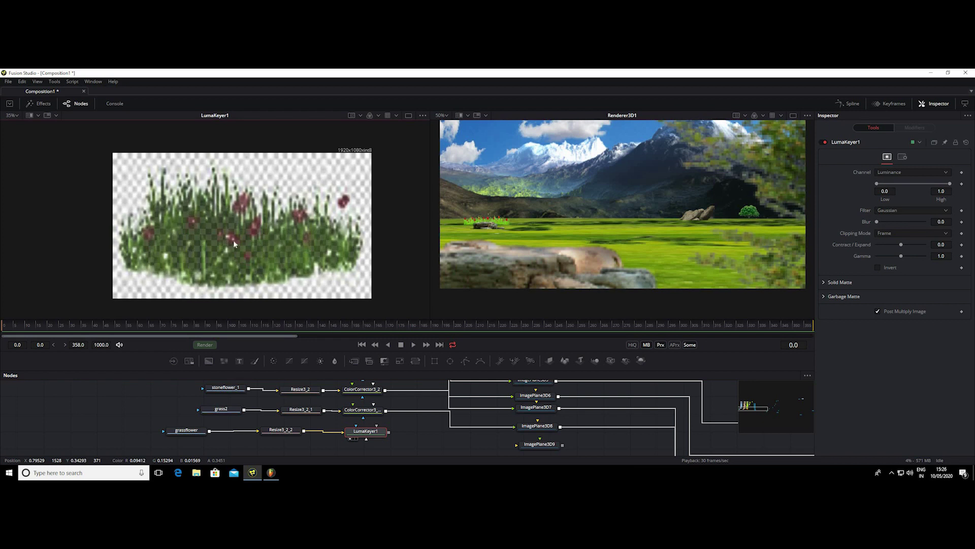
{"action": "scroll", "coordinate": [233, 240], "scroll_direction": "up", "scroll_amount": 1}
{"action": "scroll", "coordinate": [230, 233], "scroll_direction": "down", "scroll_amount": 1}
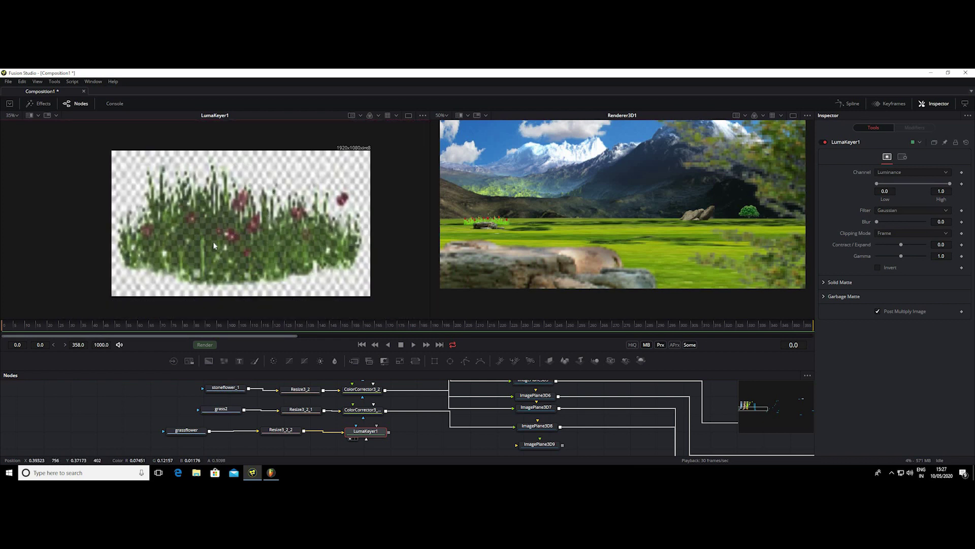
{"action": "scroll", "coordinate": [212, 242], "scroll_direction": "up", "scroll_amount": 3}
{"action": "scroll", "coordinate": [239, 181], "scroll_direction": "left", "scroll_amount": 2}
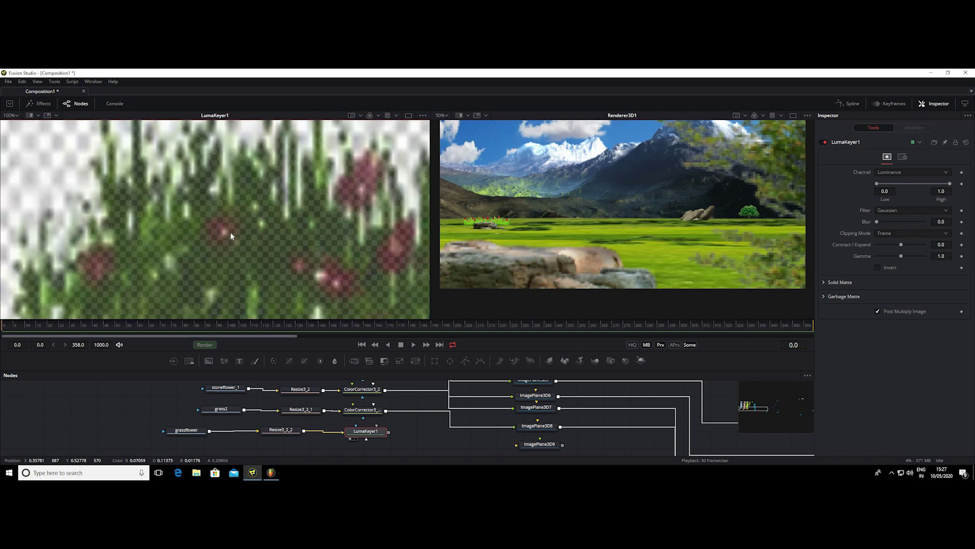
{"action": "scroll", "coordinate": [239, 231], "scroll_direction": "down", "scroll_amount": 2}
{"action": "scroll", "coordinate": [252, 230], "scroll_direction": "down", "scroll_amount": 1}
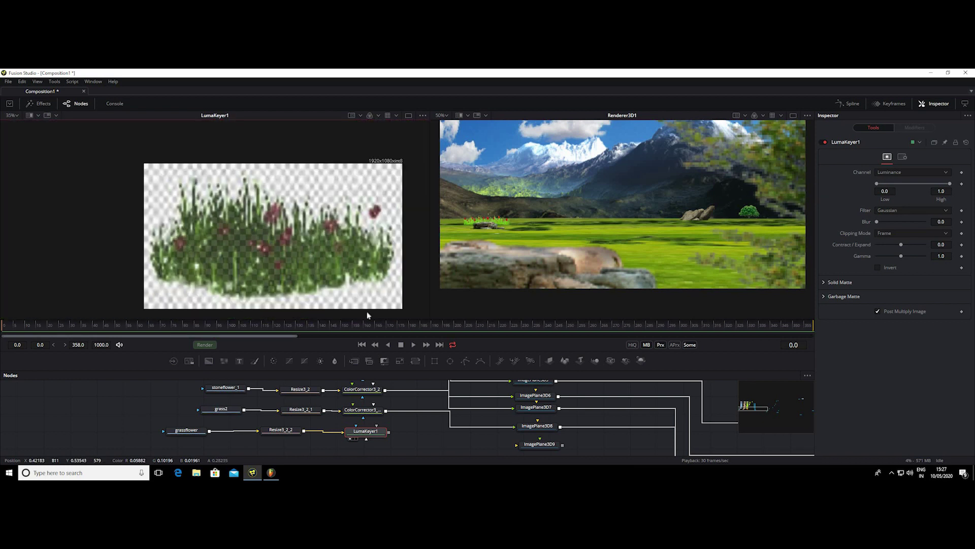
Step: Turn on Invert for the LumaKeyer1 luminance matte
{"action": "left_click", "coordinate": [879, 268]}
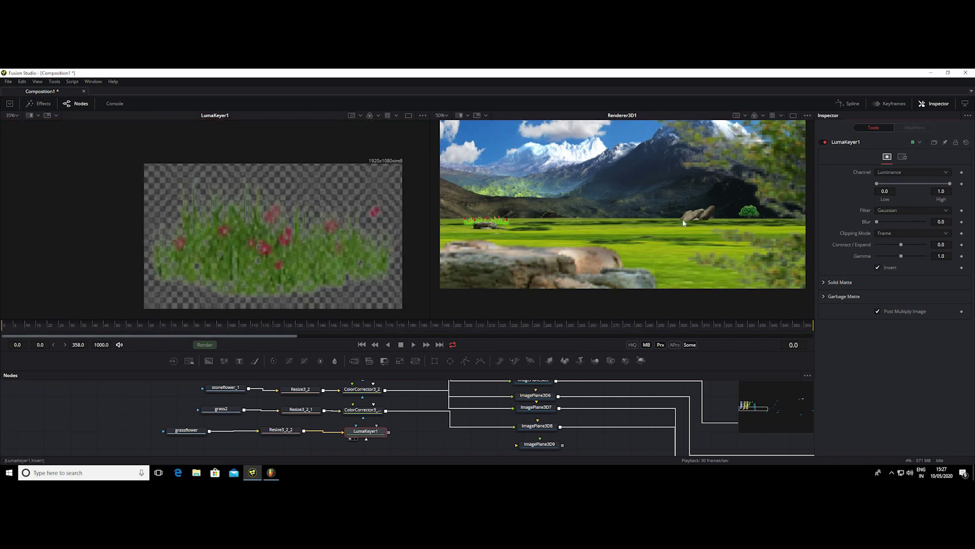
{"action": "scroll", "coordinate": [261, 236], "scroll_direction": "up", "scroll_amount": 2}
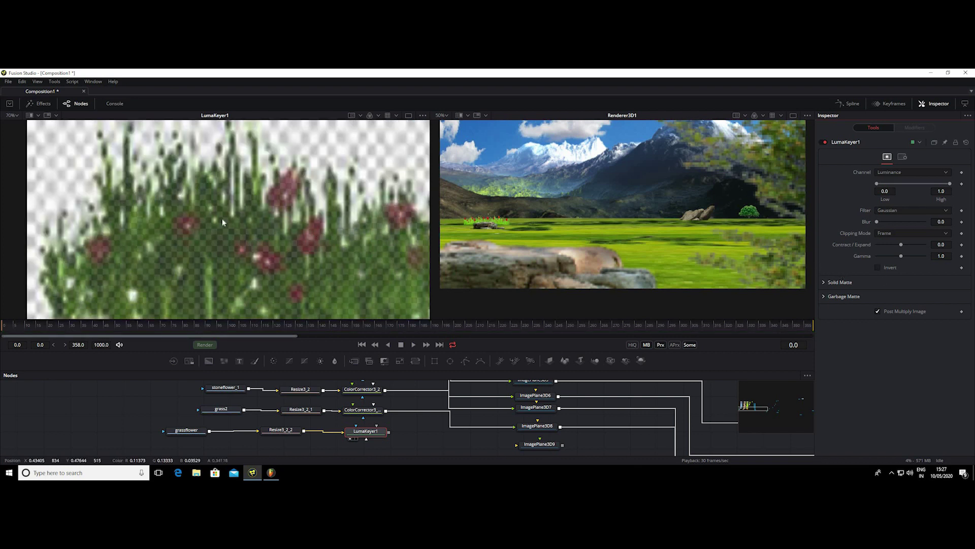
{"action": "left_click", "coordinate": [879, 267]}
{"action": "left_click", "coordinate": [878, 268]}
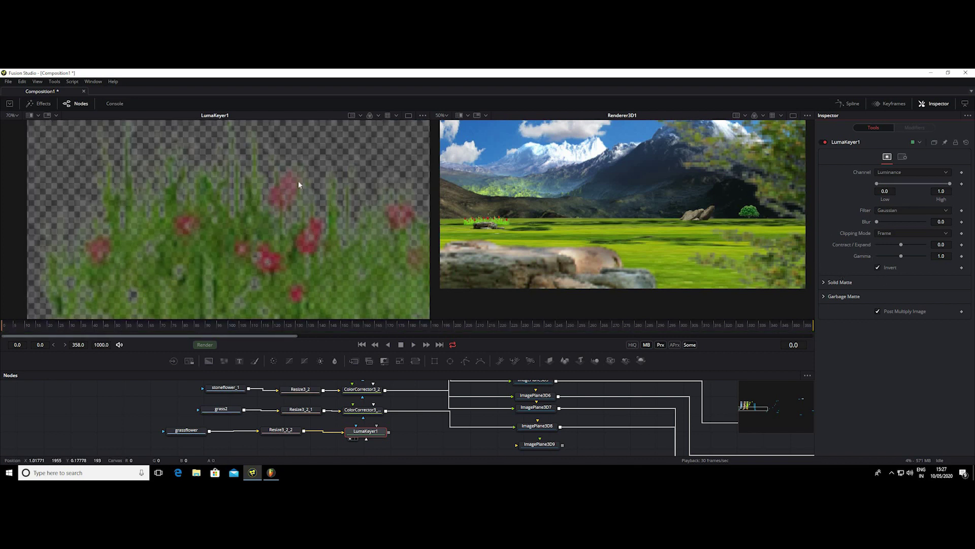
{"action": "scroll", "coordinate": [298, 181], "scroll_direction": "down", "scroll_amount": 2}
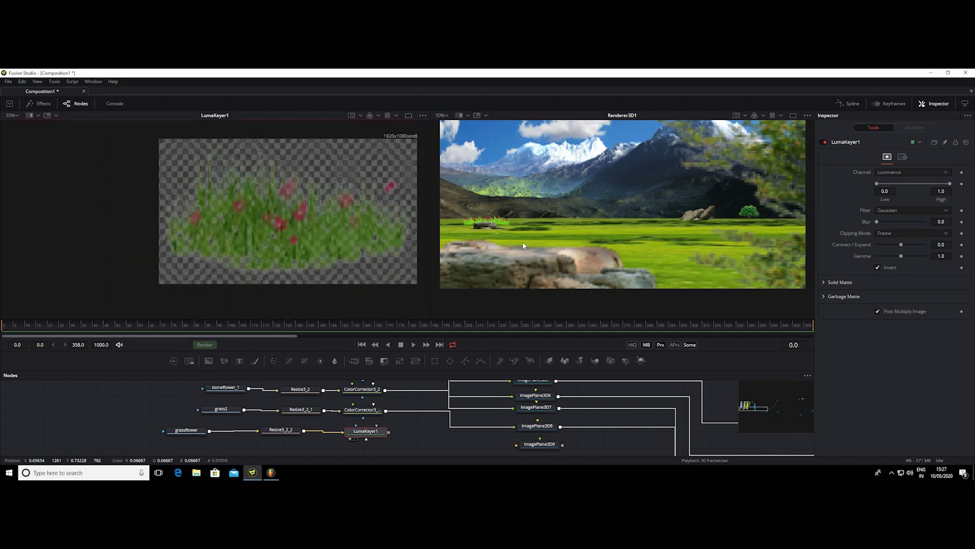
Step: Tune the luma key to Low 0.317, High 0.556 and Blur 1.57
{"action": "left_click_drag", "start_coordinate": [877, 183], "coordinate": [931, 193]}
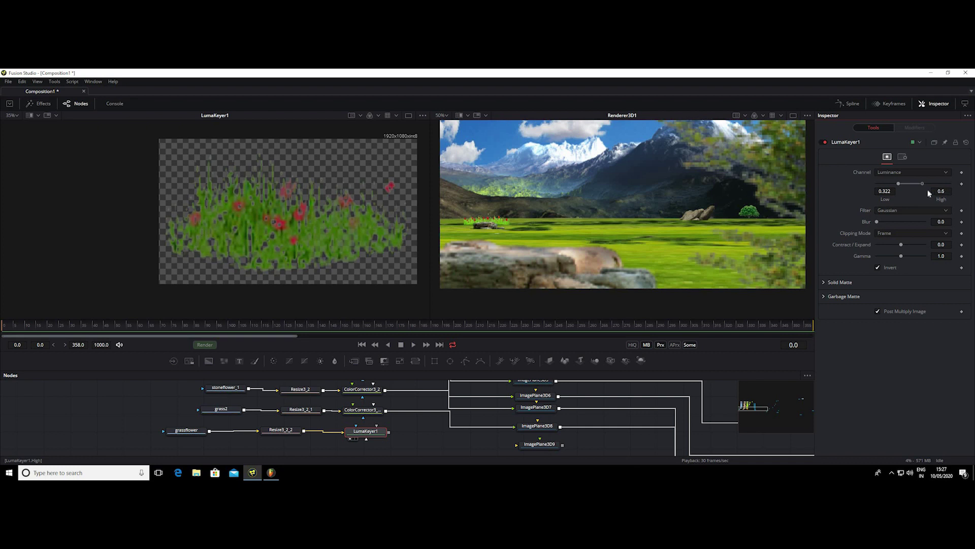
{"action": "left_click_drag", "start_coordinate": [927, 190], "coordinate": [926, 189]}
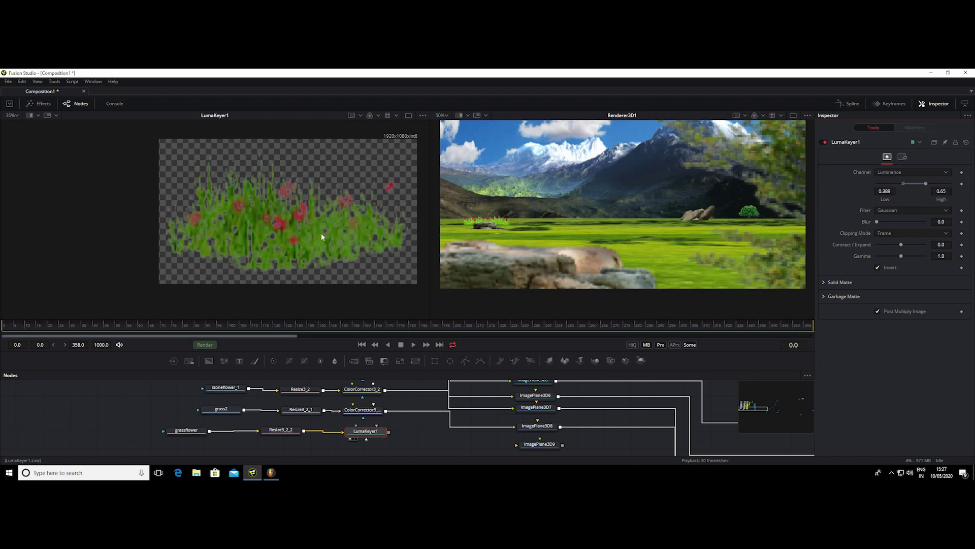
{"action": "scroll", "coordinate": [321, 233], "scroll_direction": "up", "scroll_amount": 2}
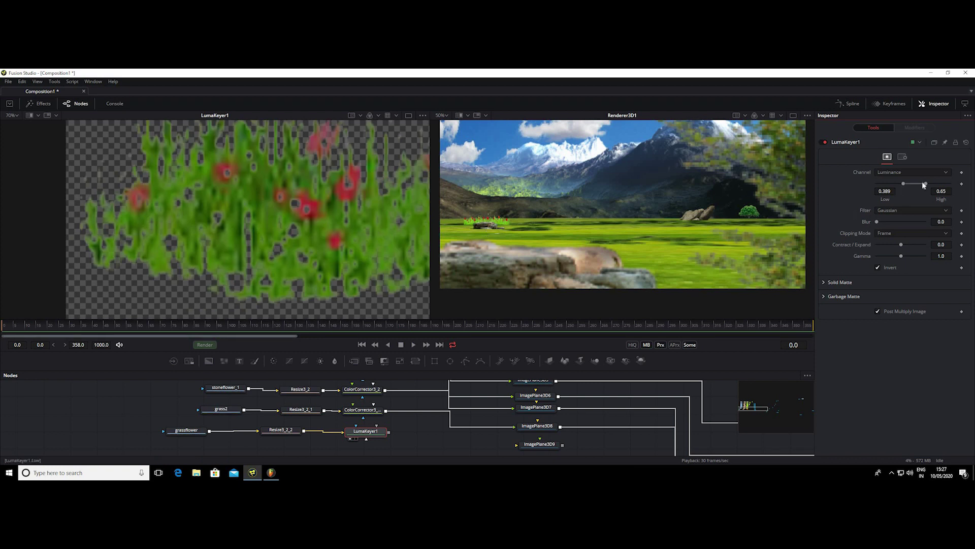
{"action": "left_click_drag", "start_coordinate": [923, 184], "coordinate": [932, 187]}
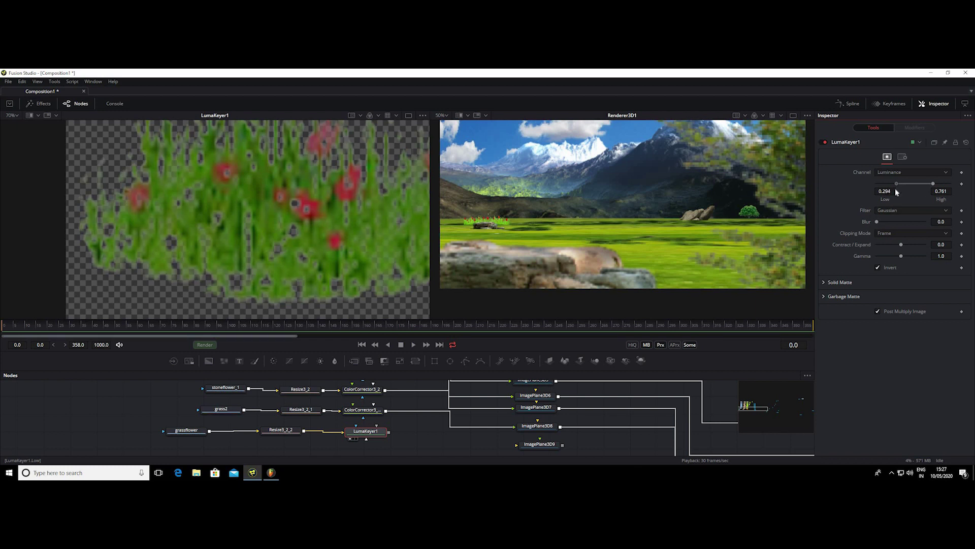
{"action": "left_click_drag", "start_coordinate": [896, 191], "coordinate": [900, 191]}
{"action": "left_click_drag", "start_coordinate": [877, 223], "coordinate": [885, 225]}
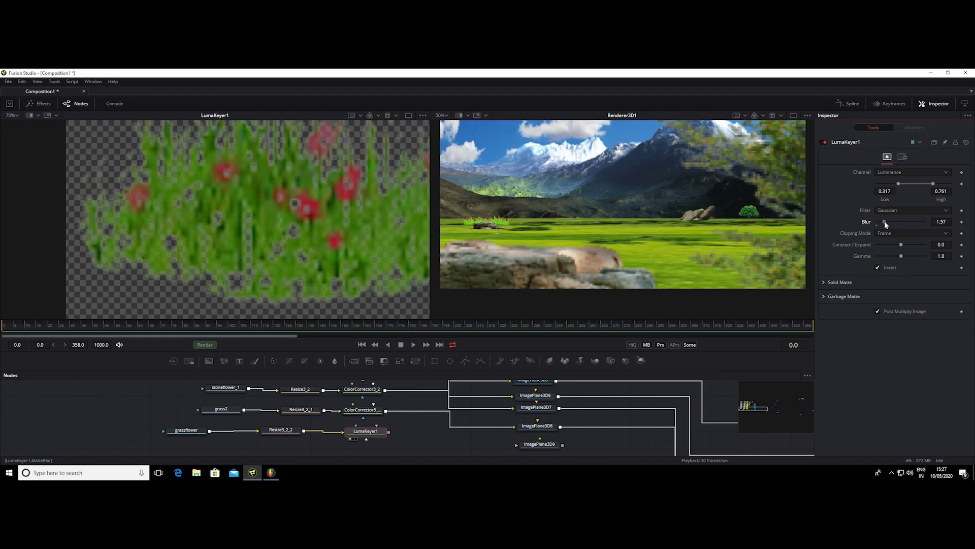
{"action": "scroll", "coordinate": [258, 209], "scroll_direction": "down", "scroll_amount": 1}
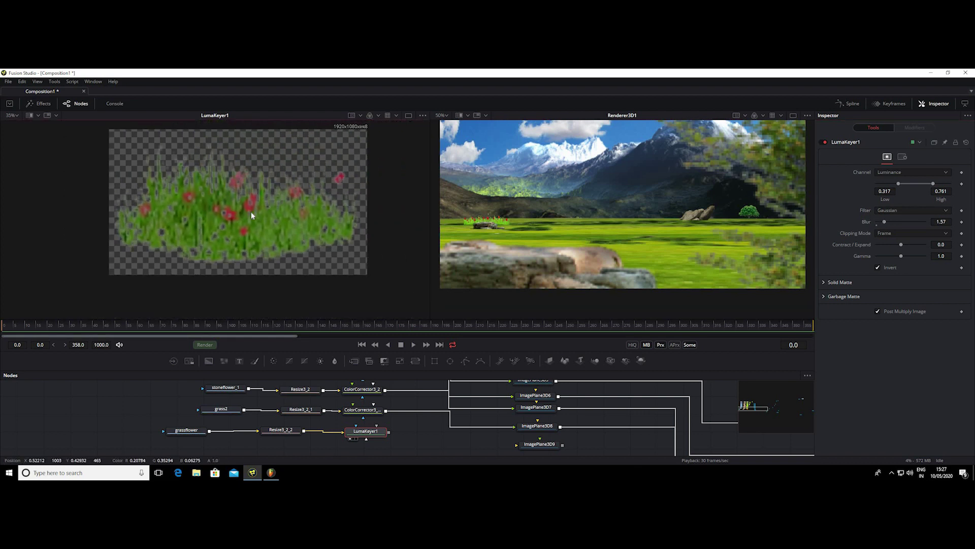
{"action": "scroll", "coordinate": [250, 212], "scroll_direction": "down", "scroll_amount": 1}
{"action": "left_click_drag", "start_coordinate": [933, 185], "coordinate": [920, 190]}
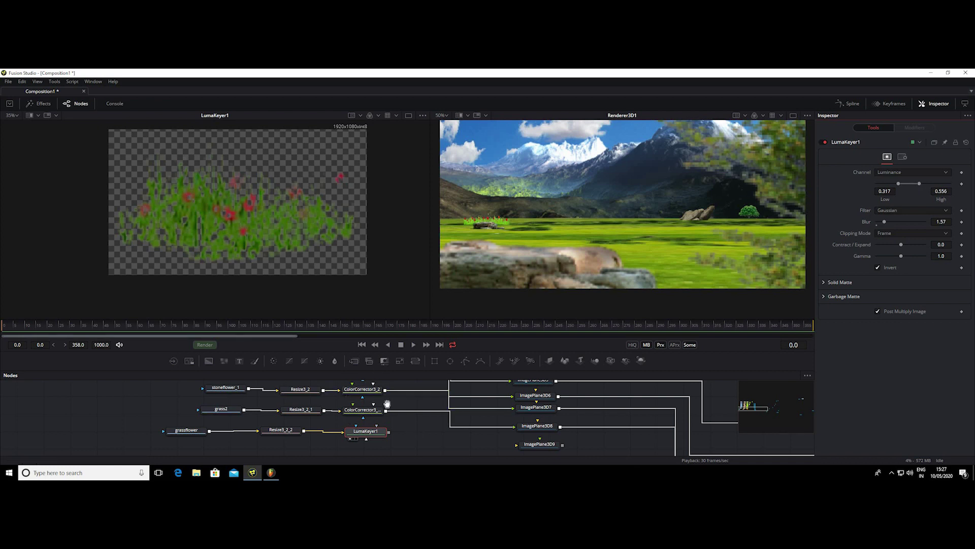
{"action": "scroll", "coordinate": [376, 408], "scroll_direction": "down", "scroll_amount": 2}
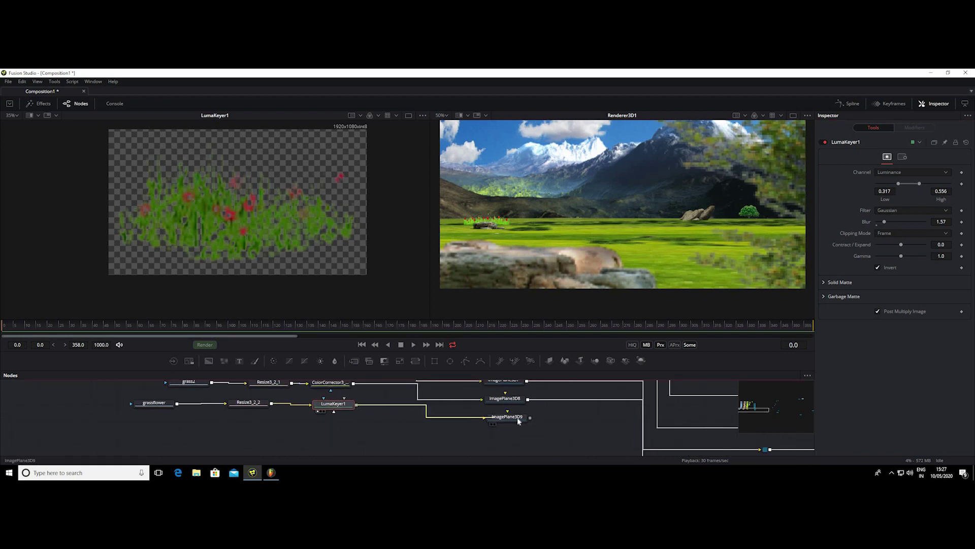
Step: Feed LumaKeyer1's keyed flowers into ImagePlane3D9 and check Merge3D1's connections
{"action": "left_click_drag", "start_coordinate": [356, 406], "coordinate": [484, 417]}
{"action": "scroll", "coordinate": [386, 397], "scroll_direction": "down", "scroll_amount": 3}
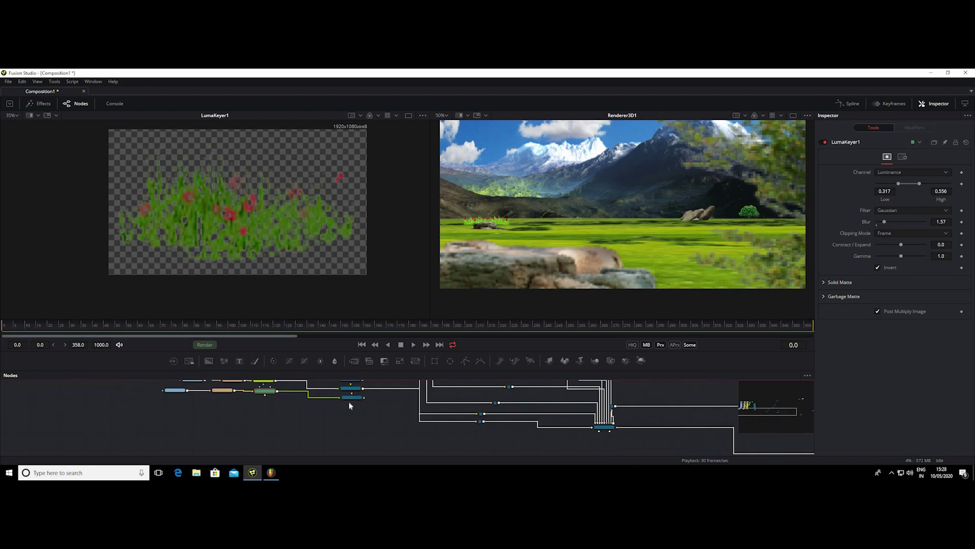
{"action": "scroll", "coordinate": [349, 401], "scroll_direction": "down", "scroll_amount": 2}
{"action": "scroll", "coordinate": [508, 429], "scroll_direction": "down", "scroll_amount": 1}
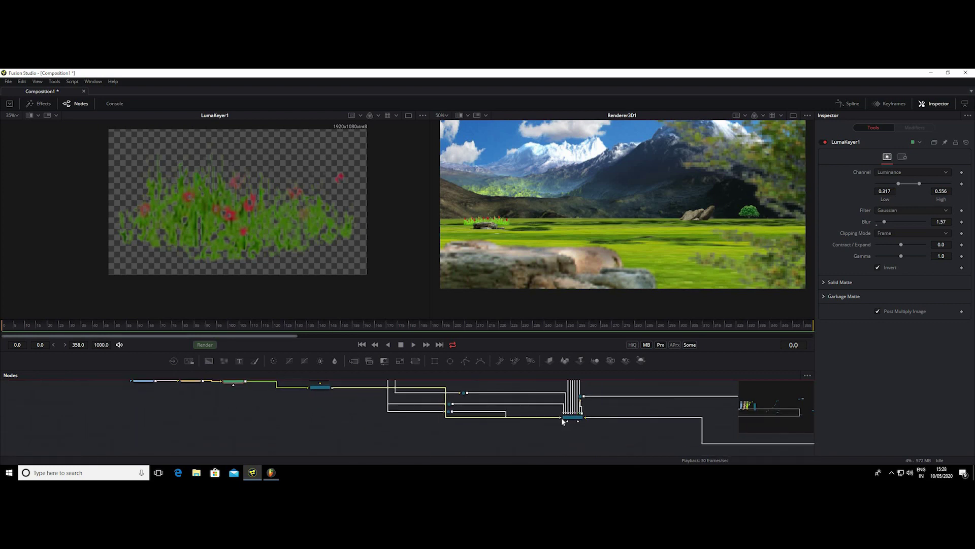
{"action": "left_click", "coordinate": [566, 419]}
{"action": "left_click", "coordinate": [355, 424]}
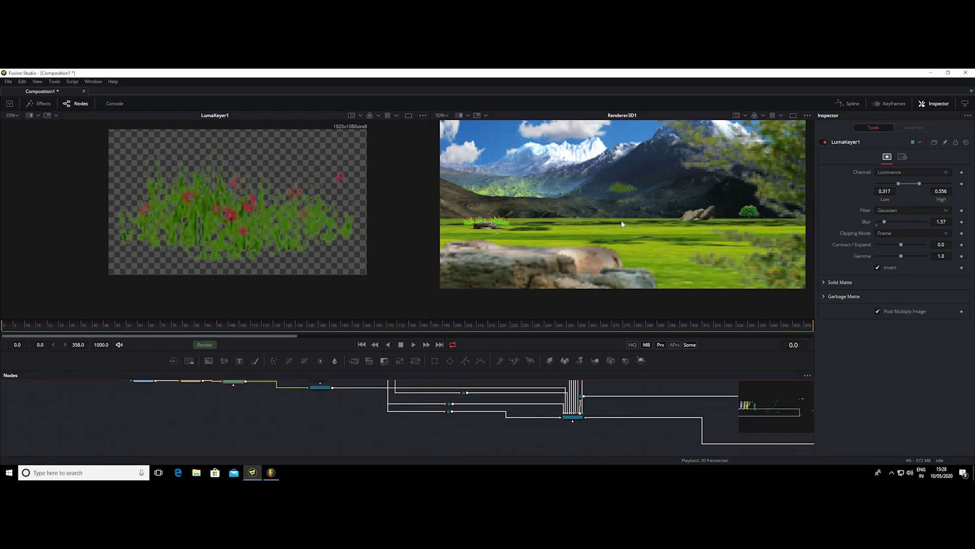
{"action": "scroll", "coordinate": [640, 183], "scroll_direction": "up", "scroll_amount": 3}
{"action": "scroll", "coordinate": [627, 222], "scroll_direction": "up", "scroll_amount": 1}
{"action": "scroll", "coordinate": [625, 219], "scroll_direction": "up", "scroll_amount": 1}
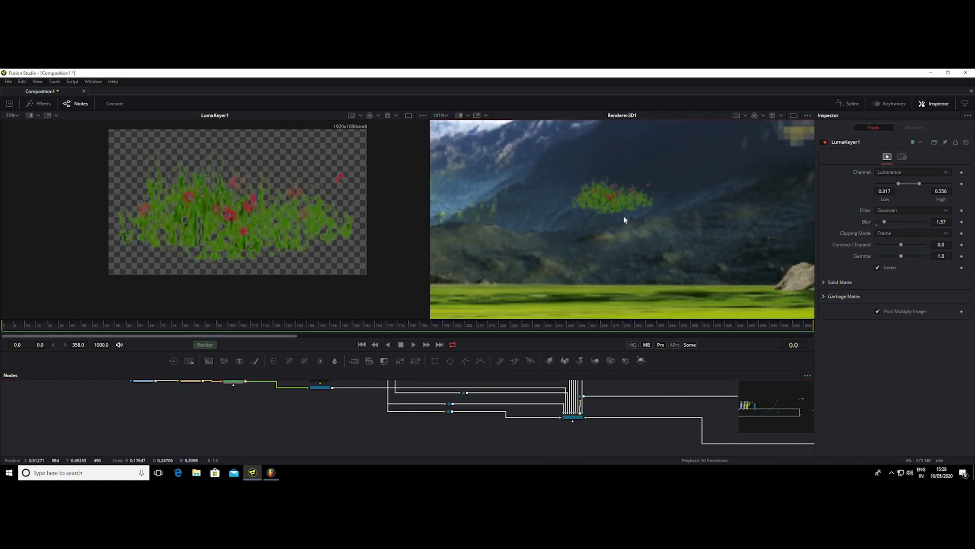
{"action": "scroll", "coordinate": [286, 444], "scroll_direction": "up", "scroll_amount": 1}
{"action": "scroll", "coordinate": [248, 451], "scroll_direction": "up", "scroll_amount": 2}
{"action": "scroll", "coordinate": [255, 449], "scroll_direction": "up", "scroll_amount": 1}
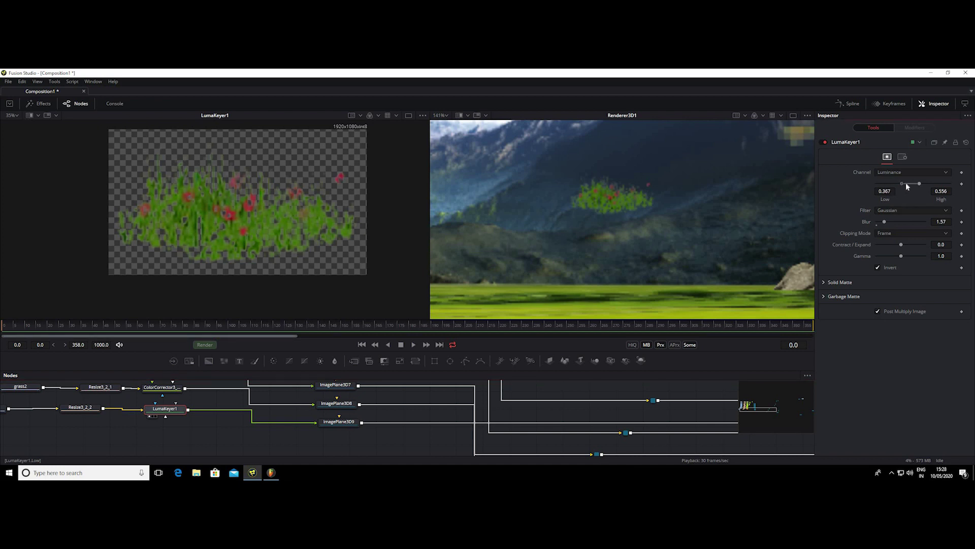
Step: Retune the luma key to Low 0.328, High 0.9 and Blur 1.18
{"action": "mouse_move", "coordinate": [903, 187]}
{"action": "left_mouse_down"}
{"action": "mouse_move", "coordinate": [959, 186]}
{"action": "mouse_move", "coordinate": [946, 189]}
{"action": "left_mouse_up"}
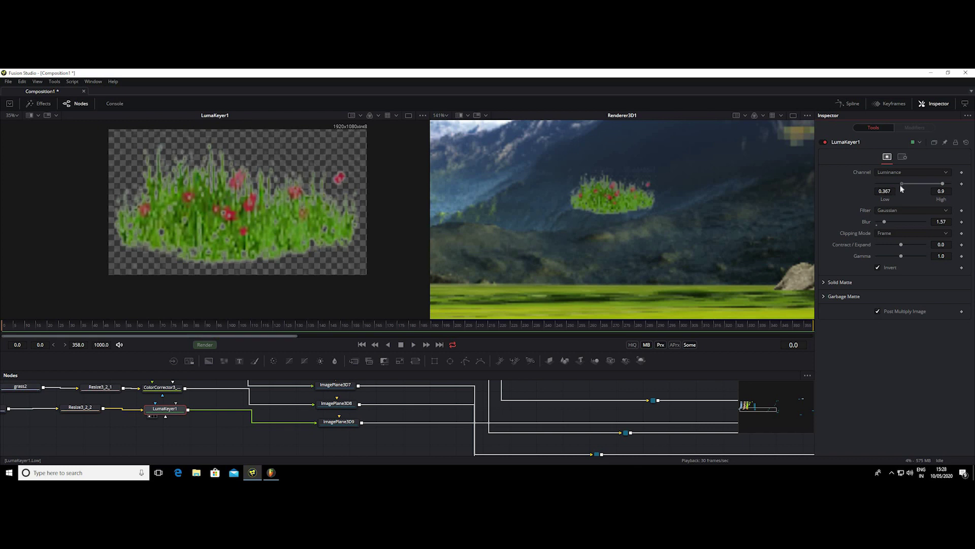
{"action": "left_click_drag", "start_coordinate": [904, 186], "coordinate": [900, 188]}
{"action": "scroll", "coordinate": [607, 212], "scroll_direction": "up", "scroll_amount": 5}
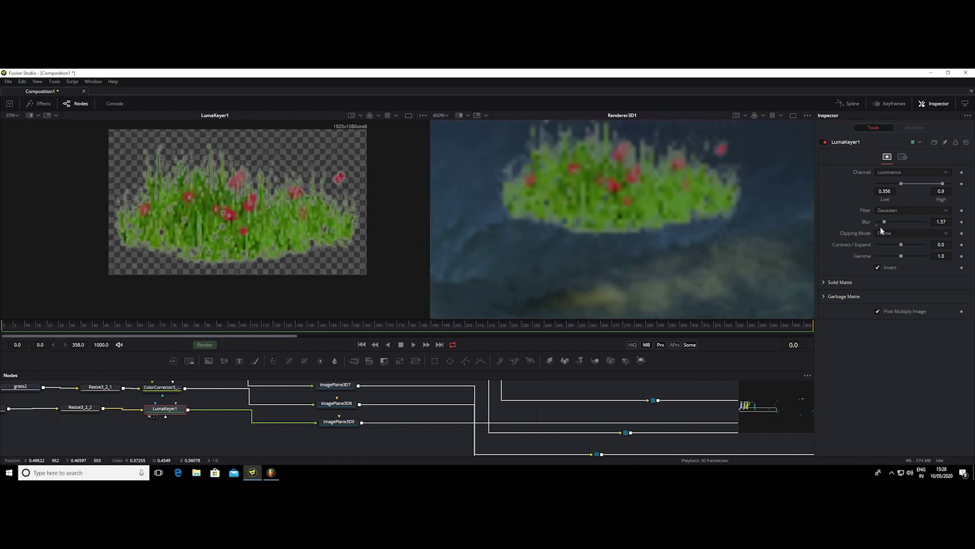
{"action": "left_click_drag", "start_coordinate": [899, 188], "coordinate": [897, 189]}
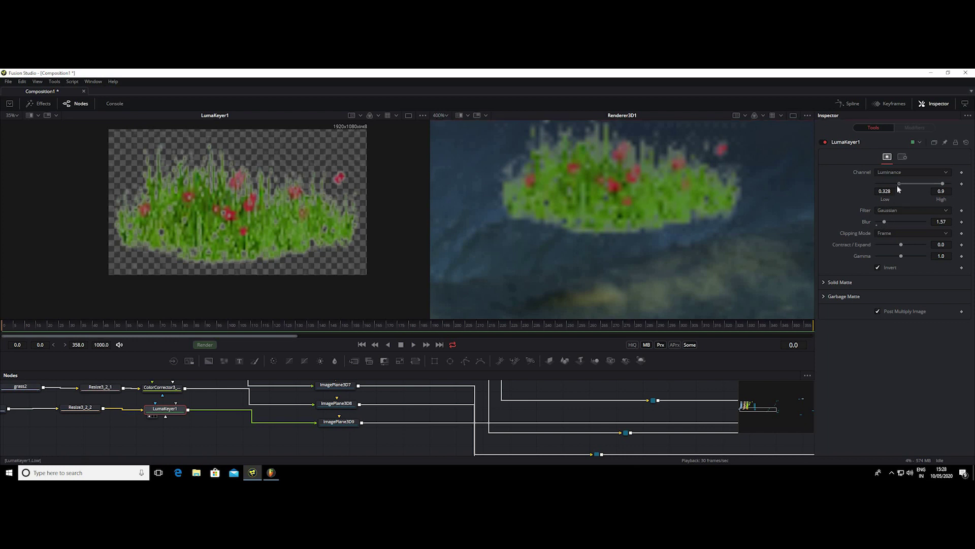
{"action": "scroll", "coordinate": [688, 195], "scroll_direction": "down", "scroll_amount": 2}
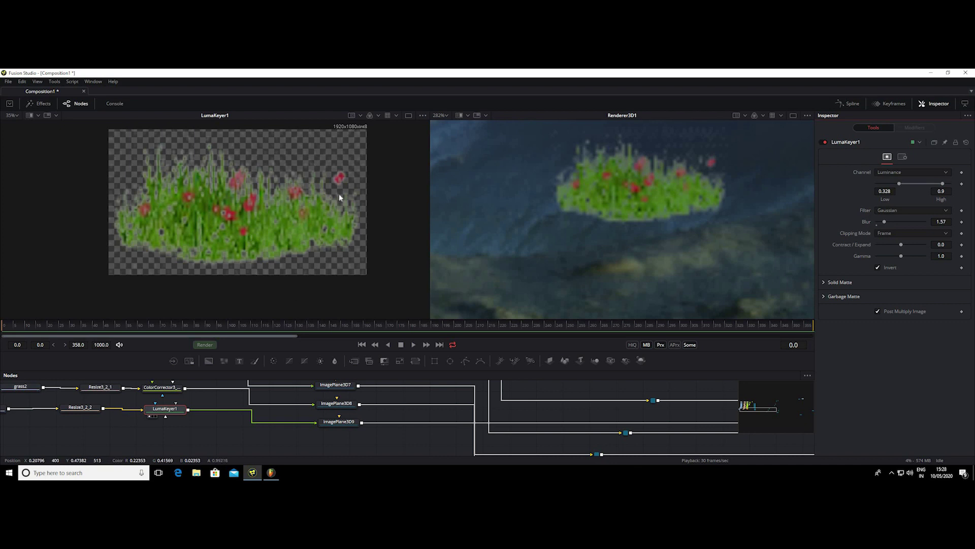
{"action": "scroll", "coordinate": [666, 224], "scroll_direction": "down", "scroll_amount": 1}
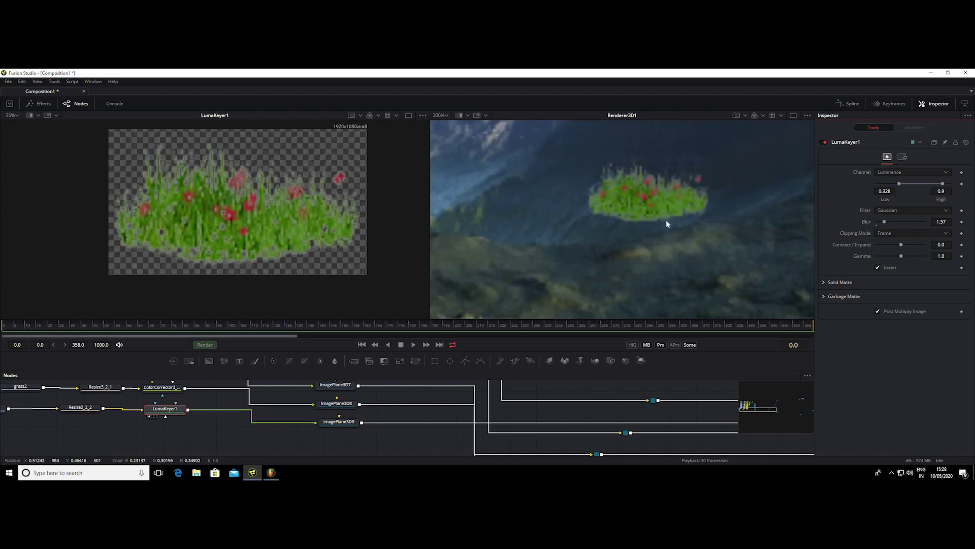
{"action": "scroll", "coordinate": [666, 223], "scroll_direction": "down", "scroll_amount": 1}
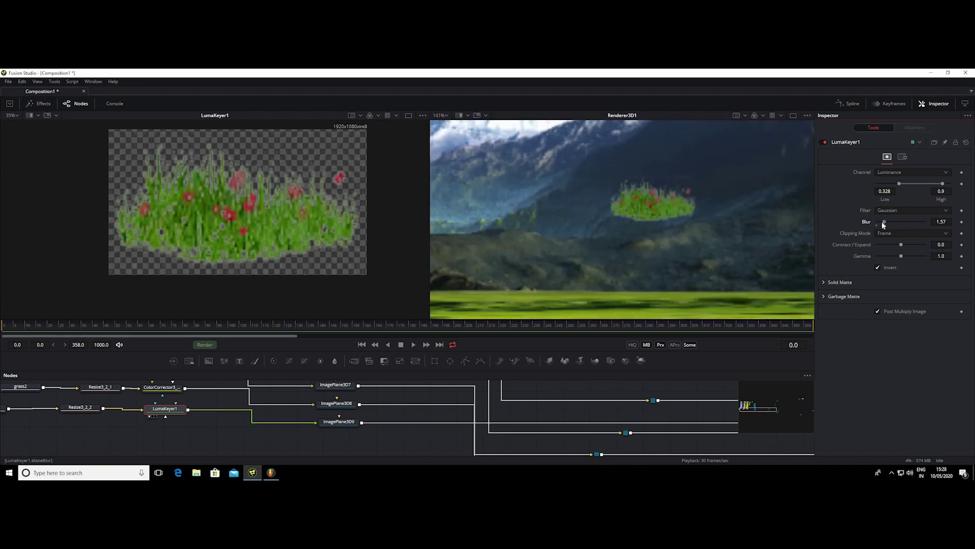
{"action": "scroll", "coordinate": [659, 211], "scroll_direction": "down", "scroll_amount": 1}
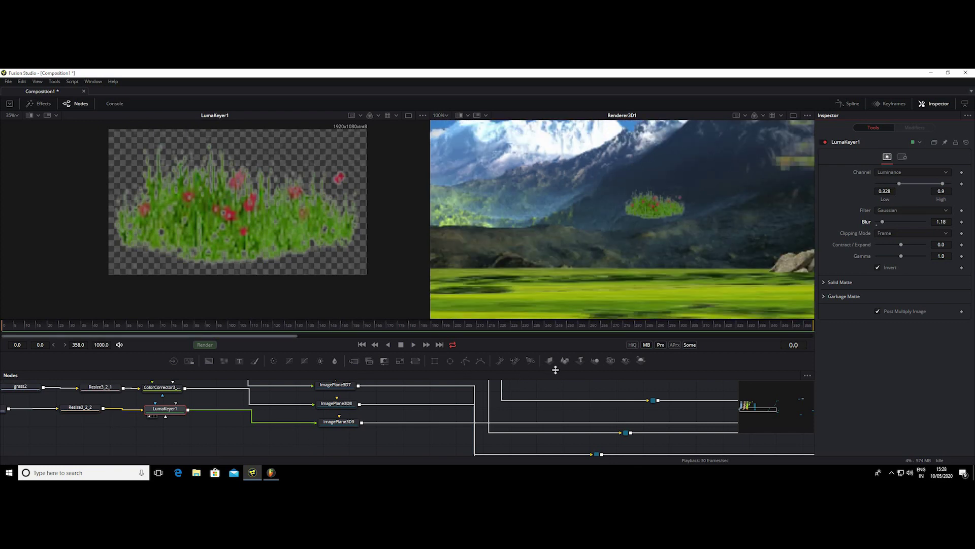
Step: Give the node graph more room and move ImagePlane3D9 out of the crowded column
{"action": "left_click_drag", "start_coordinate": [556, 370], "coordinate": [556, 226]}
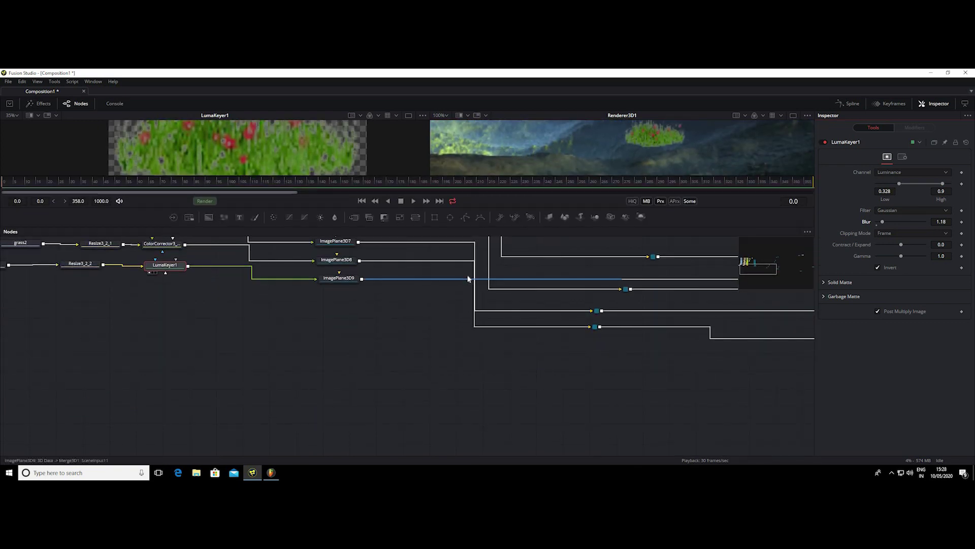
{"action": "left_click_drag", "start_coordinate": [349, 283], "coordinate": [288, 357]}
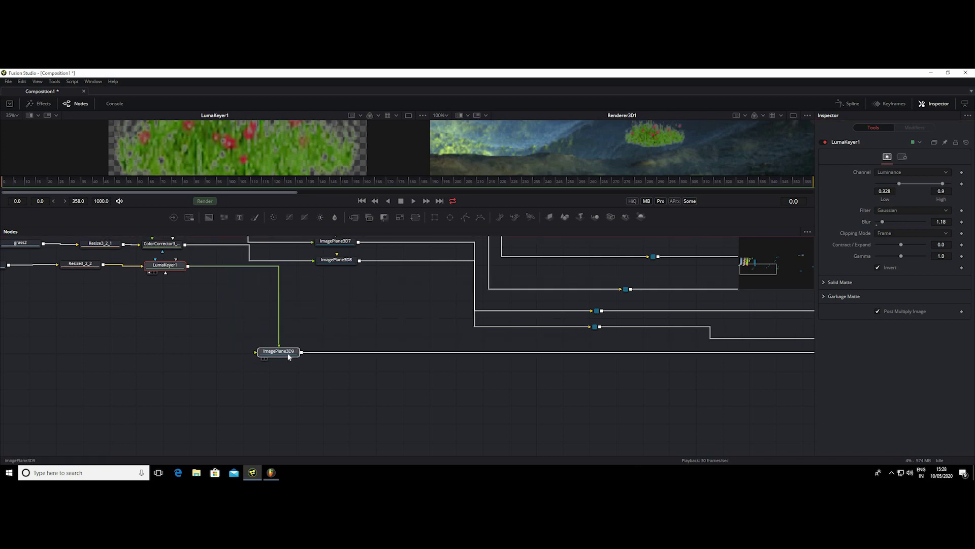
{"action": "scroll", "coordinate": [570, 402], "scroll_direction": "down", "scroll_amount": 1}
{"action": "scroll", "coordinate": [477, 399], "scroll_direction": "down", "scroll_amount": 1}
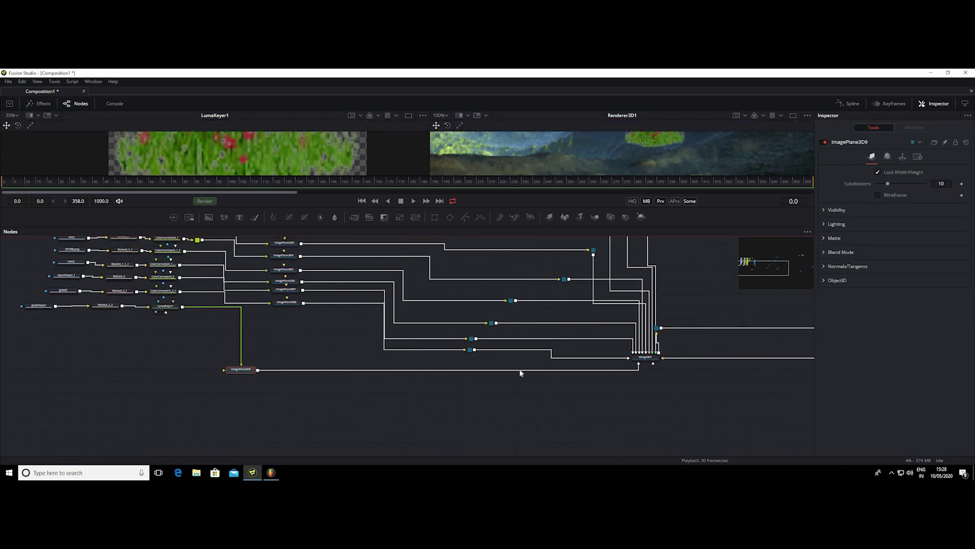
Step: Add a routing point on ImagePlane3D9's Merge3D1 link and line the node up with the other image planes
{"action": "left_click", "coordinate": [471, 370], "text": "alt"}
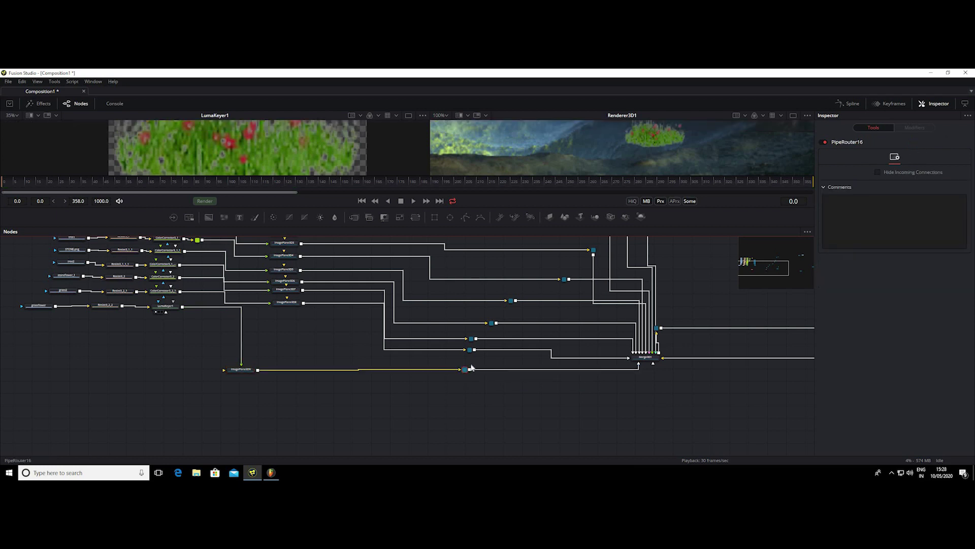
{"action": "left_click_drag", "start_coordinate": [473, 369], "coordinate": [472, 362]}
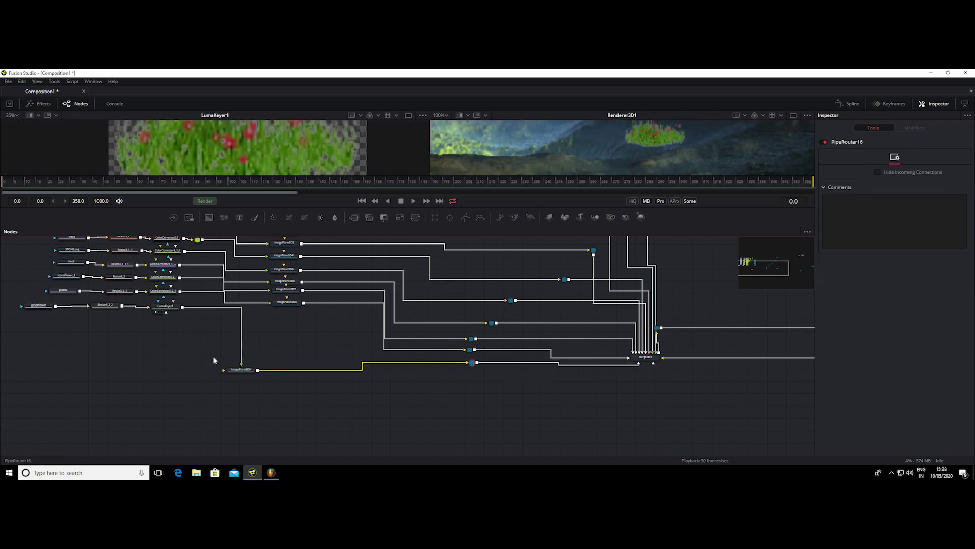
{"action": "left_click_drag", "start_coordinate": [250, 369], "coordinate": [291, 322]}
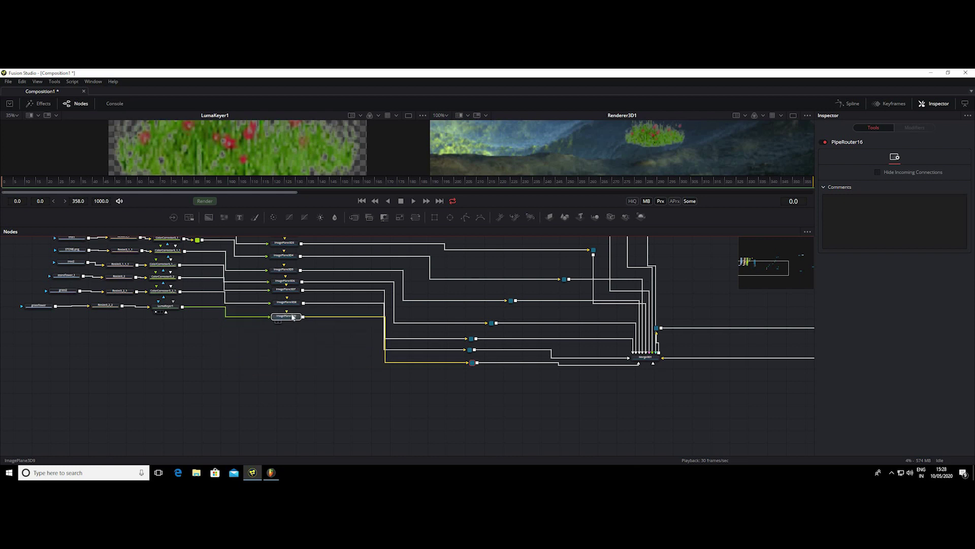
{"action": "scroll", "coordinate": [311, 378], "scroll_direction": "down", "scroll_amount": 4}
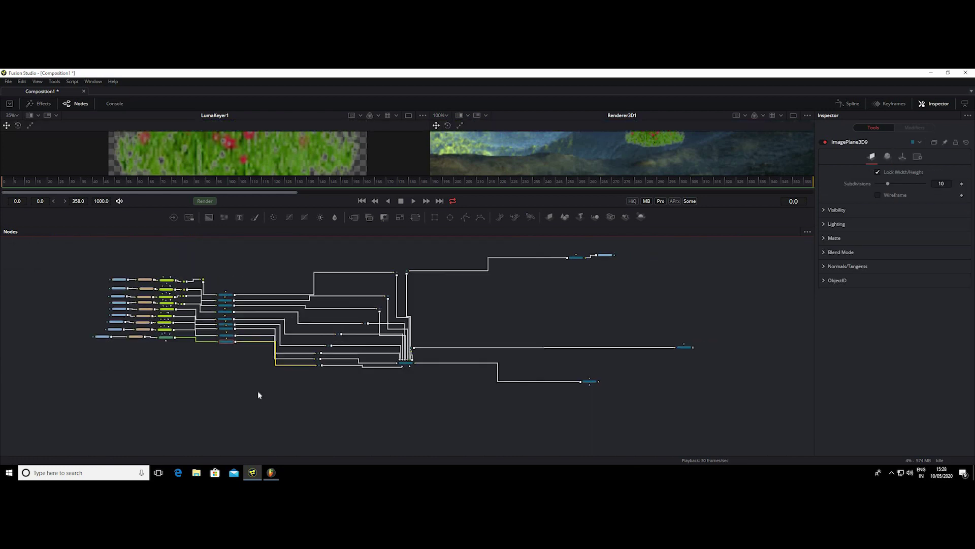
{"action": "scroll", "coordinate": [257, 391], "scroll_direction": "up", "scroll_amount": 5}
{"action": "left_click_drag", "start_coordinate": [338, 411], "coordinate": [295, 423]}
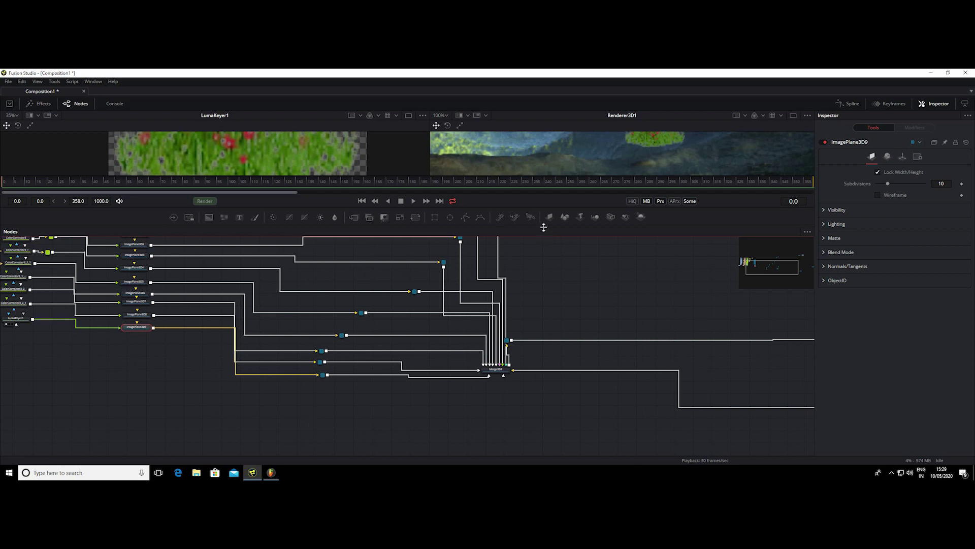
{"action": "mouse_move", "coordinate": [543, 227]}
{"action": "left_mouse_down"}
{"action": "mouse_move", "coordinate": [577, 343]}
{"action": "mouse_move", "coordinate": [577, 262]}
{"action": "left_mouse_up"}
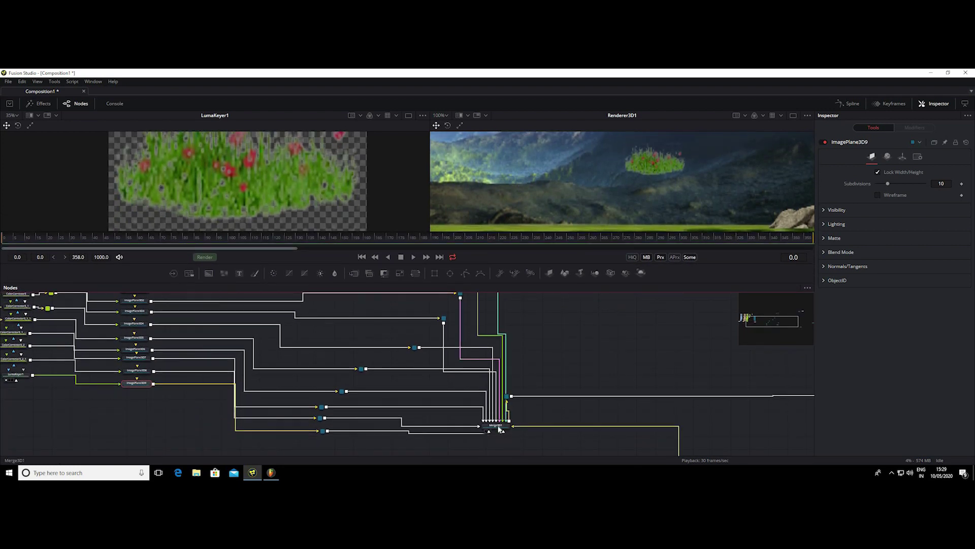
Step: Show the Merge3D1 3D scene in enlarged viewers and orbit to a new angle
{"action": "left_click_drag", "start_coordinate": [499, 430], "coordinate": [338, 187]}
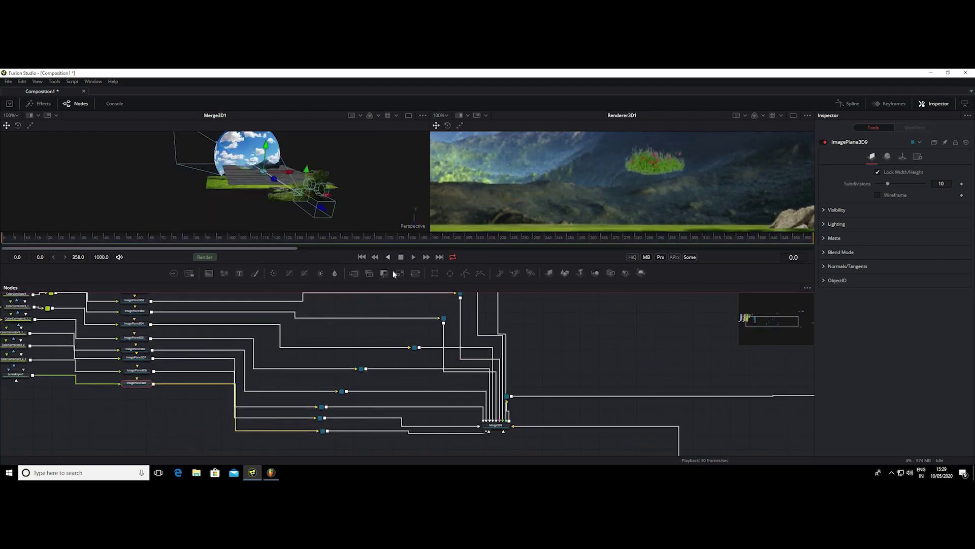
{"action": "left_click_drag", "start_coordinate": [393, 264], "coordinate": [392, 356]}
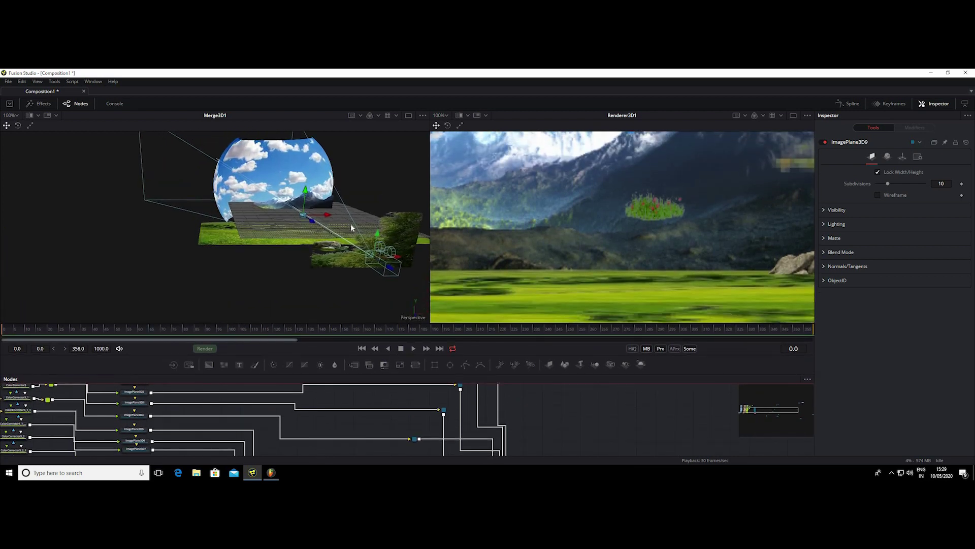
{"action": "mouse_move", "coordinate": [344, 262]}
{"action": "left_mouse_down"}
{"action": "mouse_move", "coordinate": [306, 222]}
{"action": "mouse_move", "coordinate": [328, 233]}
{"action": "mouse_move", "coordinate": [273, 191]}
{"action": "left_mouse_up"}
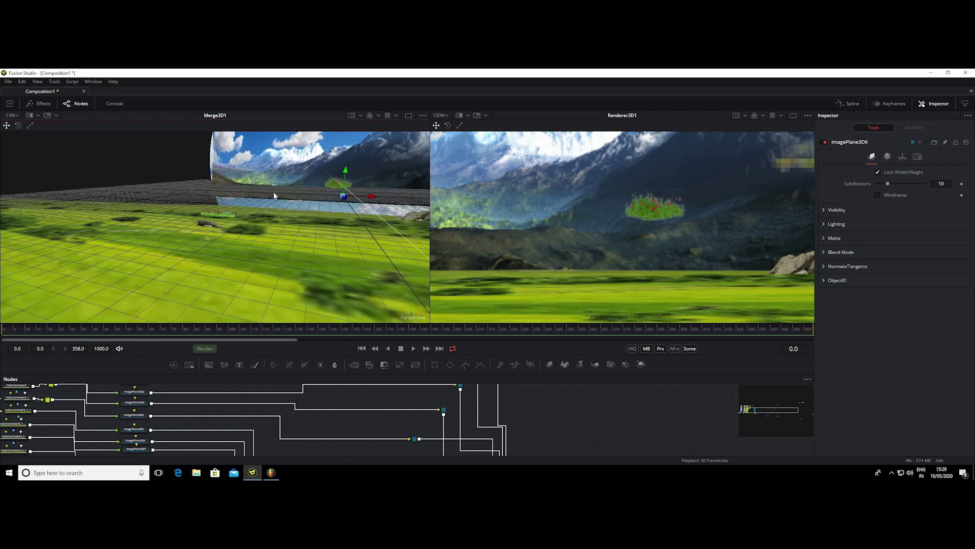
{"action": "scroll", "coordinate": [274, 191], "scroll_direction": "up", "scroll_amount": 2}
{"action": "scroll", "coordinate": [299, 174], "scroll_direction": "up", "scroll_amount": 2}
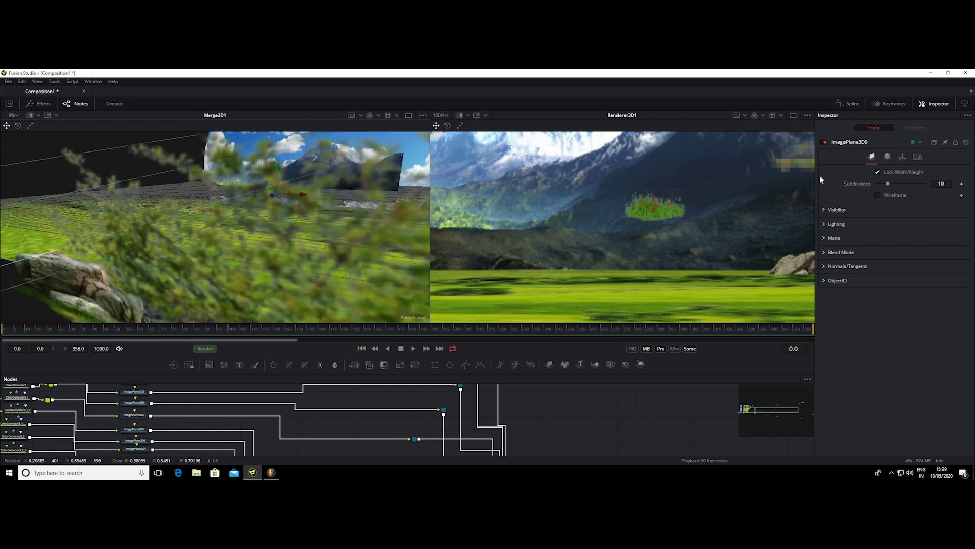
Step: Set ImagePlane3D9's translation to Y -1.072 and Z -0.14
{"action": "left_click", "coordinate": [902, 156]}
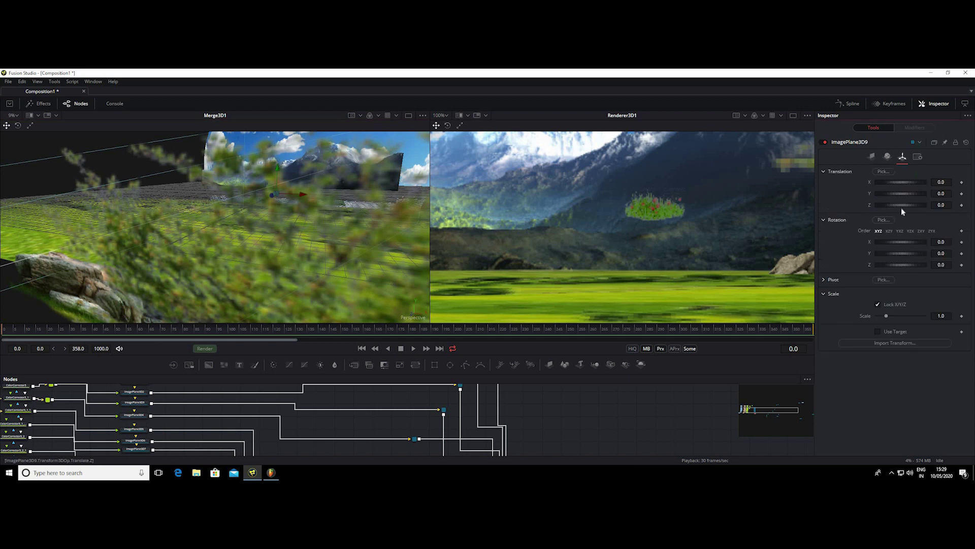
{"action": "left_click_drag", "start_coordinate": [902, 203], "coordinate": [888, 201]}
{"action": "scroll", "coordinate": [684, 223], "scroll_direction": "down", "scroll_amount": 2}
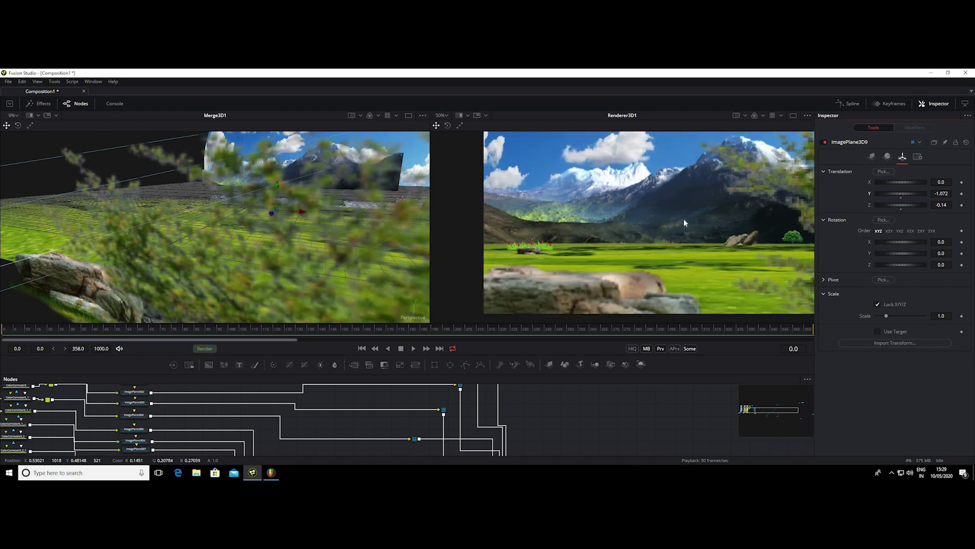
{"action": "scroll", "coordinate": [684, 222], "scroll_direction": "down", "scroll_amount": 1}
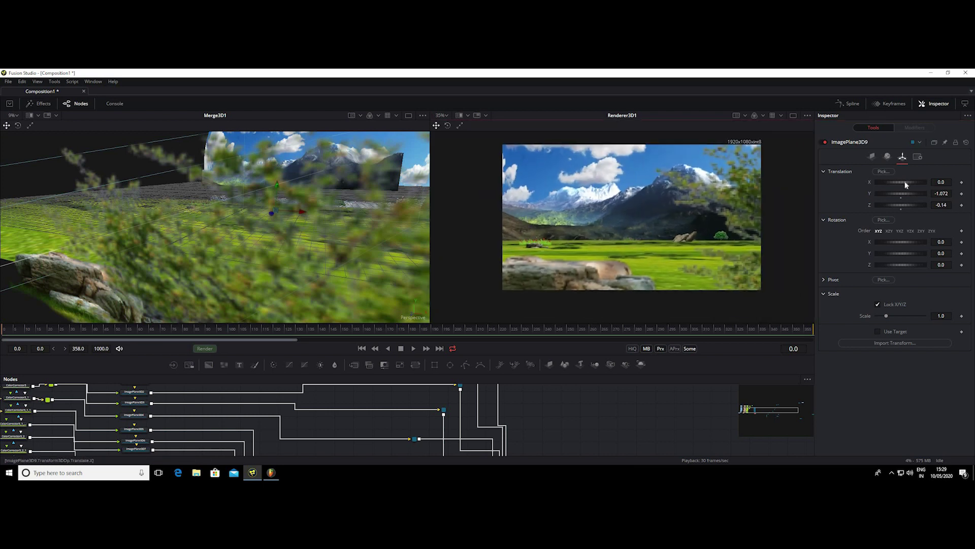
Step: Shift the flower plane right and deeper and try scale 2.245
{"action": "left_click_drag", "start_coordinate": [906, 185], "coordinate": [917, 180]}
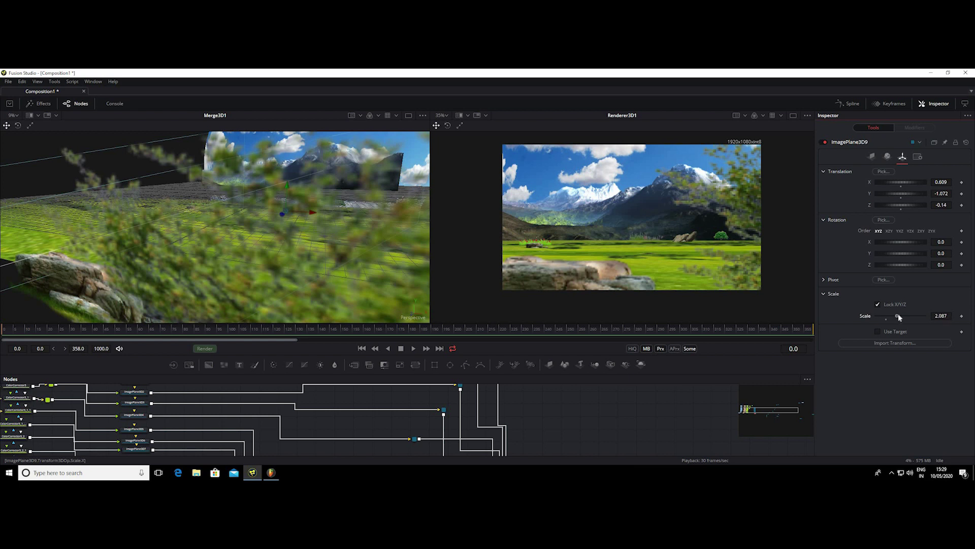
{"action": "left_click_drag", "start_coordinate": [897, 317], "coordinate": [898, 316]}
{"action": "mouse_move", "coordinate": [912, 181]}
{"action": "left_mouse_down"}
{"action": "mouse_move", "coordinate": [903, 181]}
{"action": "mouse_move", "coordinate": [918, 206]}
{"action": "mouse_move", "coordinate": [905, 183]}
{"action": "mouse_move", "coordinate": [900, 208]}
{"action": "left_mouse_up"}
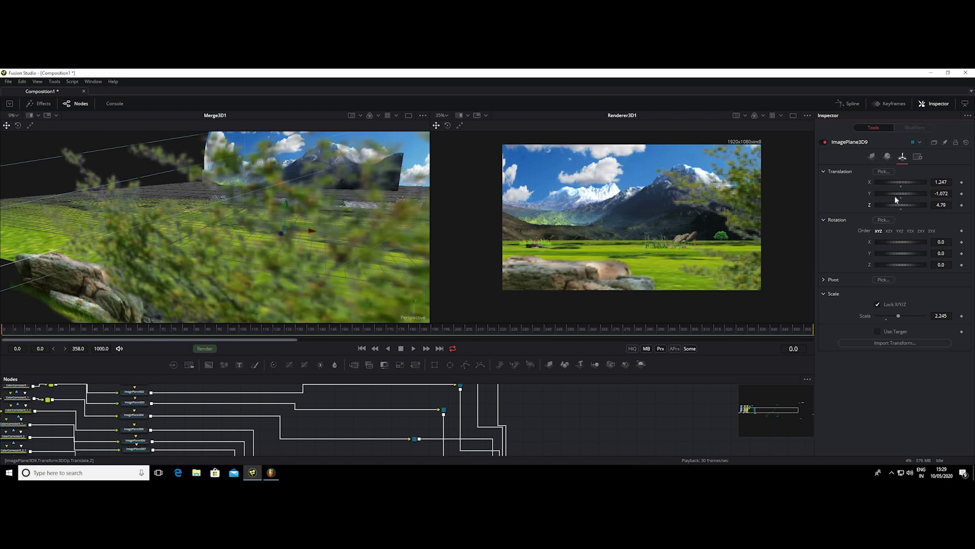
{"action": "left_click_drag", "start_coordinate": [897, 184], "coordinate": [904, 205]}
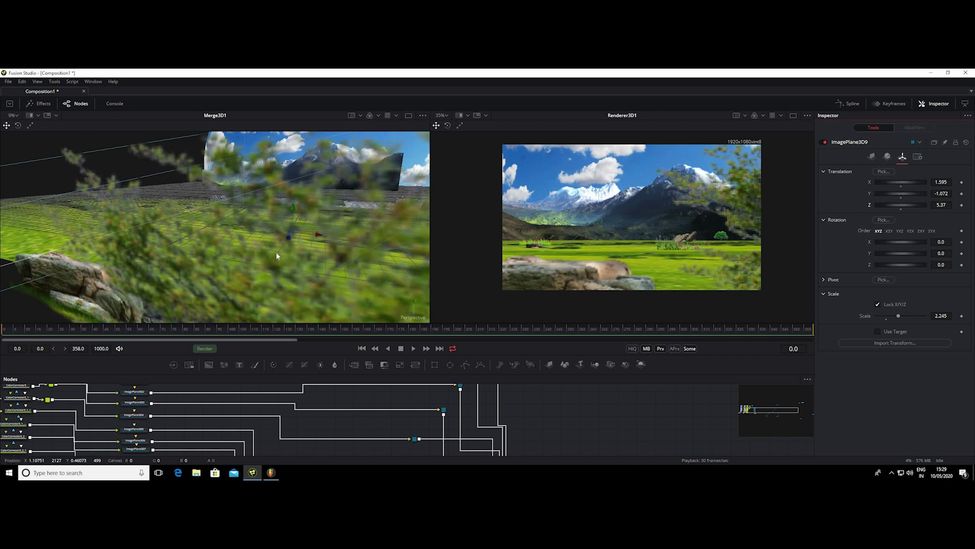
Step: From a low view, place the flower plane at X 1.224, Y -0.987, Z 6.70, scale 1.024
{"action": "mouse_move", "coordinate": [275, 250]}
{"action": "left_mouse_down"}
{"action": "mouse_move", "coordinate": [290, 218]}
{"action": "mouse_move", "coordinate": [231, 239]}
{"action": "left_mouse_up"}
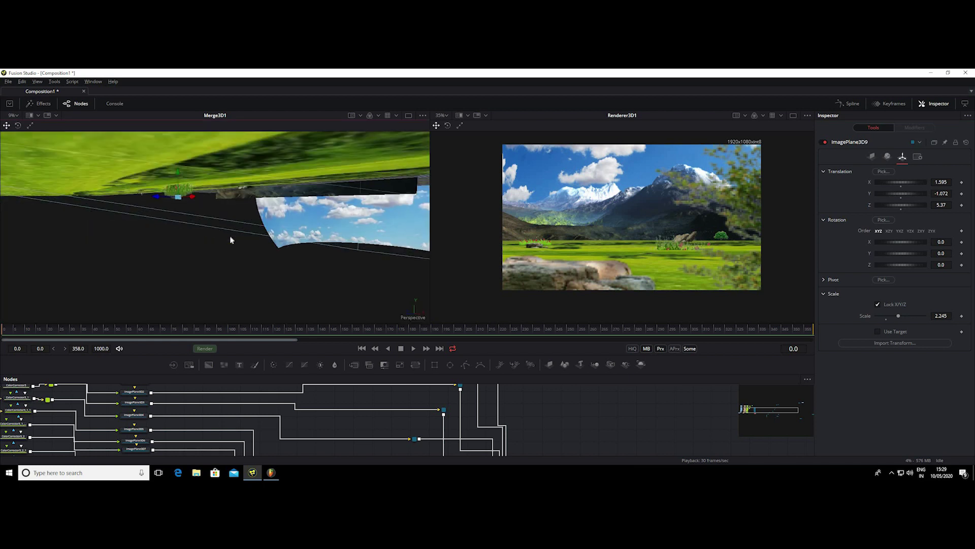
{"action": "mouse_move", "coordinate": [171, 234]}
{"action": "left_mouse_down"}
{"action": "mouse_move", "coordinate": [256, 261]}
{"action": "mouse_move", "coordinate": [261, 254]}
{"action": "left_mouse_up"}
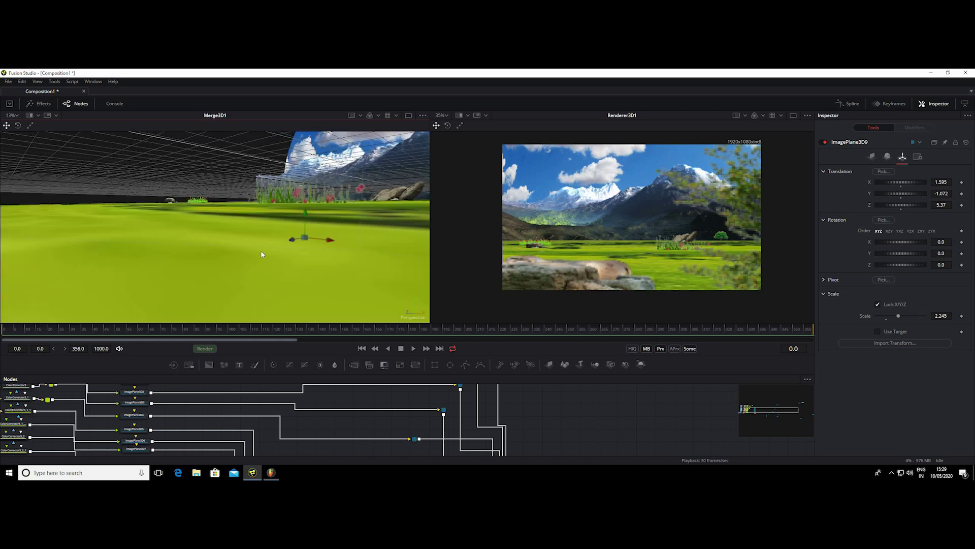
{"action": "left_click_drag", "start_coordinate": [335, 204], "coordinate": [318, 201]}
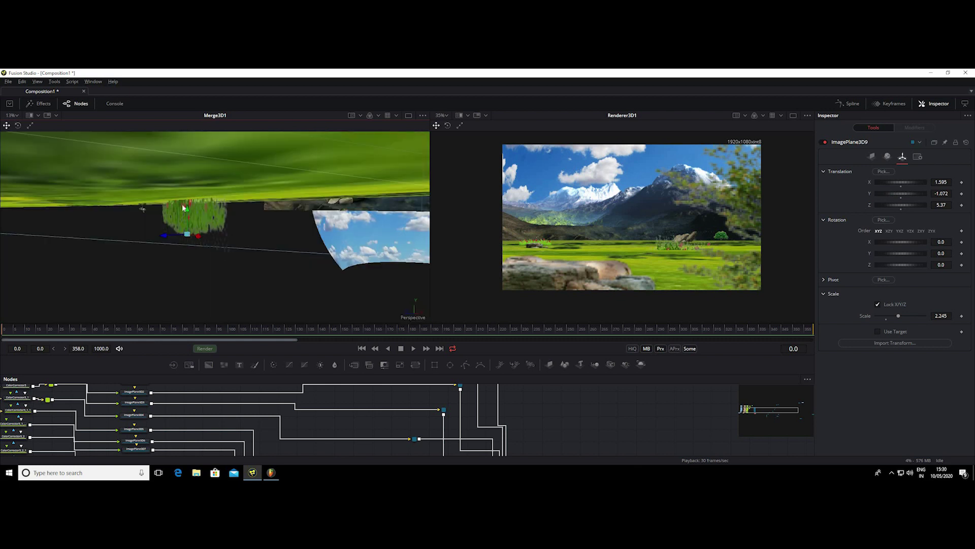
{"action": "left_click_drag", "start_coordinate": [187, 235], "coordinate": [189, 213]}
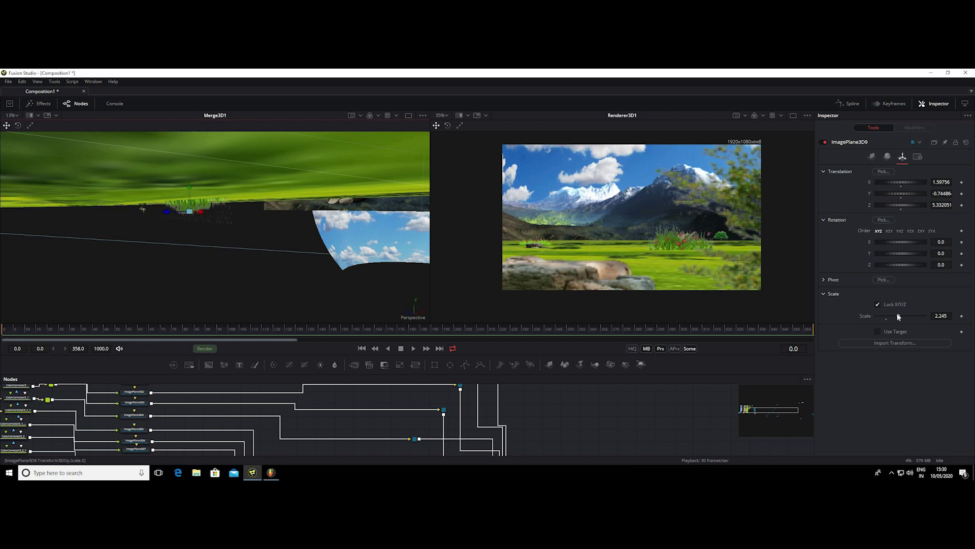
{"action": "left_click_drag", "start_coordinate": [898, 316], "coordinate": [888, 318]}
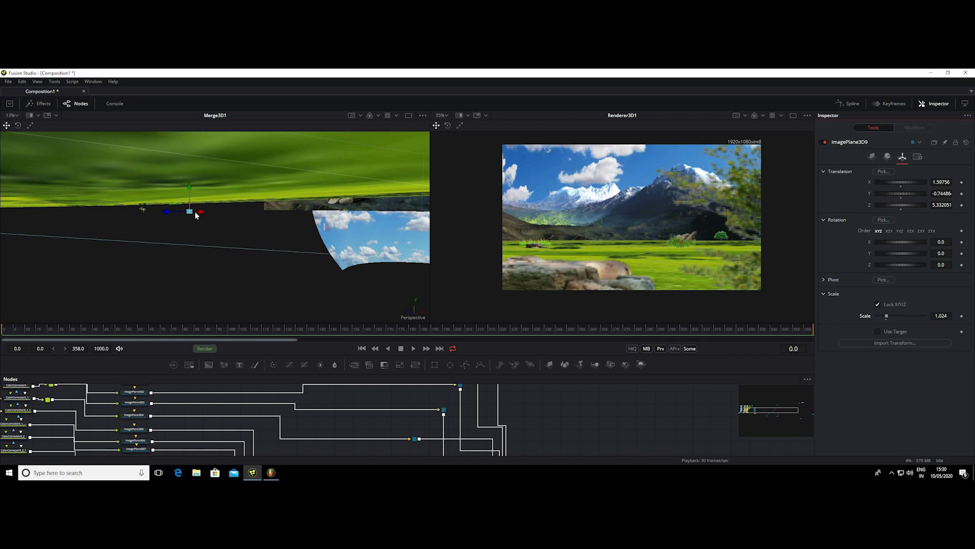
{"action": "left_click_drag", "start_coordinate": [190, 212], "coordinate": [185, 228]}
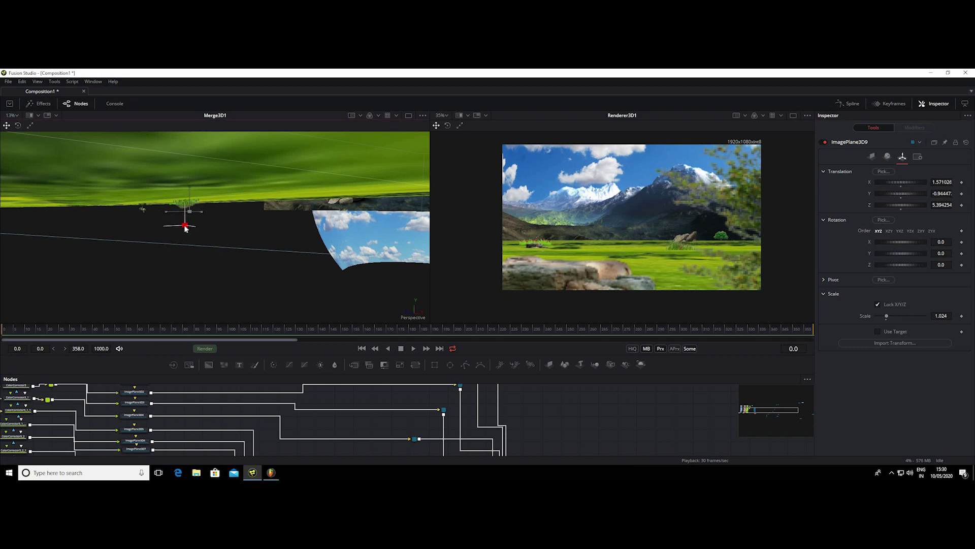
{"action": "left_click_drag", "start_coordinate": [897, 195], "coordinate": [894, 196]}
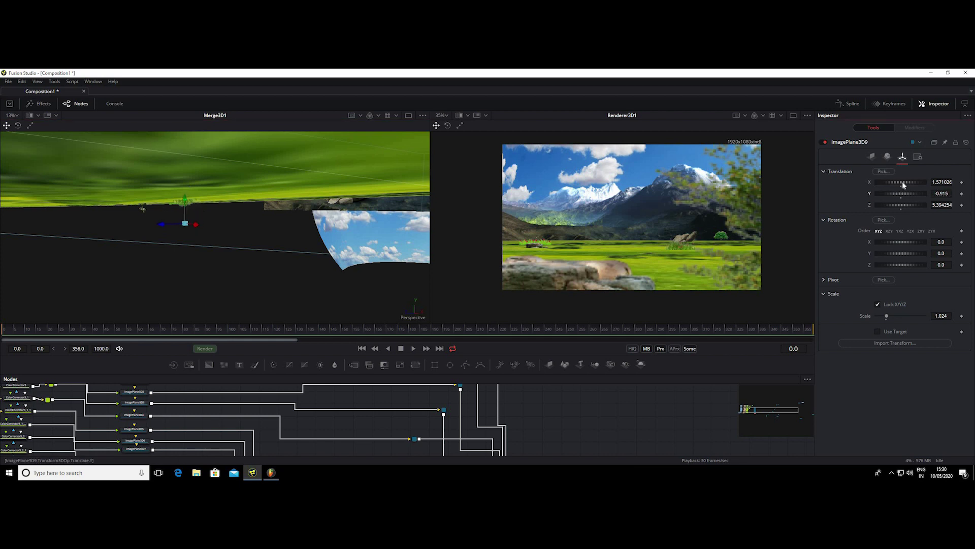
{"action": "left_click_drag", "start_coordinate": [900, 207], "coordinate": [904, 186]}
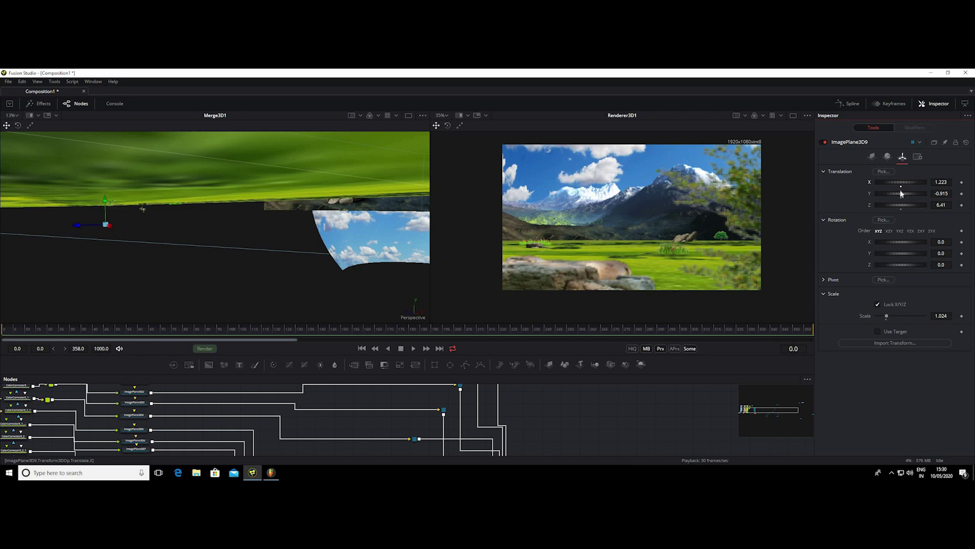
{"action": "left_click_drag", "start_coordinate": [902, 193], "coordinate": [900, 205]}
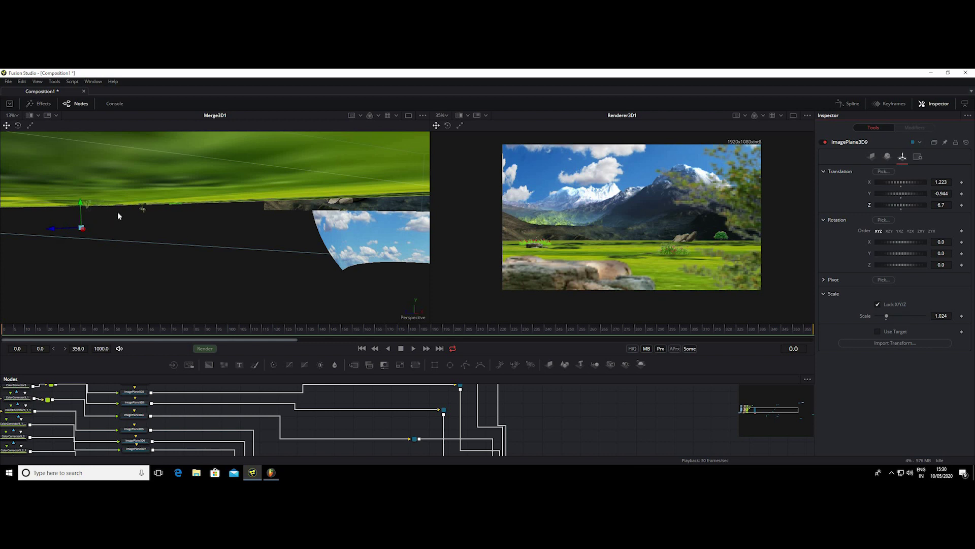
Step: Orbit around the whole scene to review the flower patch placement
{"action": "mouse_move", "coordinate": [130, 209]}
{"action": "left_mouse_down"}
{"action": "mouse_move", "coordinate": [142, 172]}
{"action": "mouse_move", "coordinate": [154, 198]}
{"action": "left_mouse_up"}
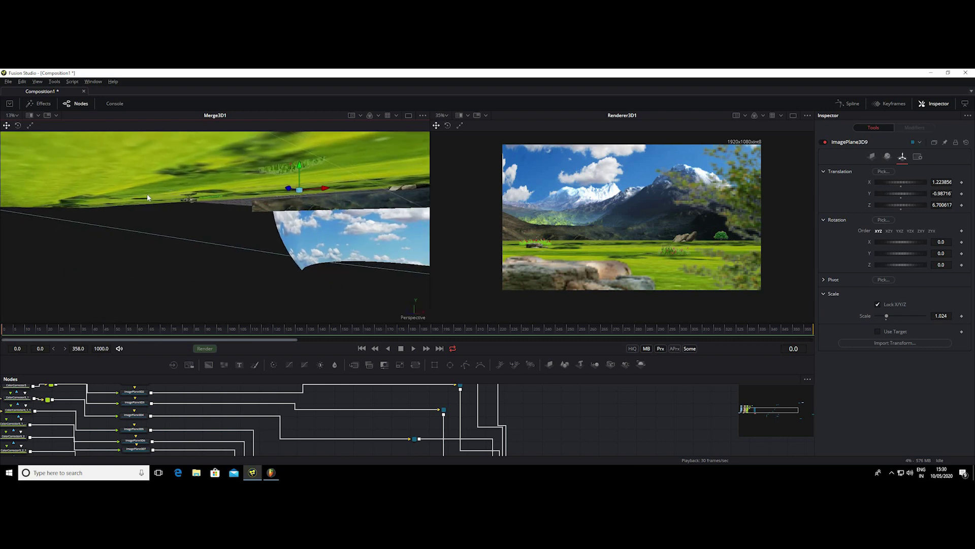
{"action": "scroll", "coordinate": [153, 197], "scroll_direction": "down", "scroll_amount": 5}
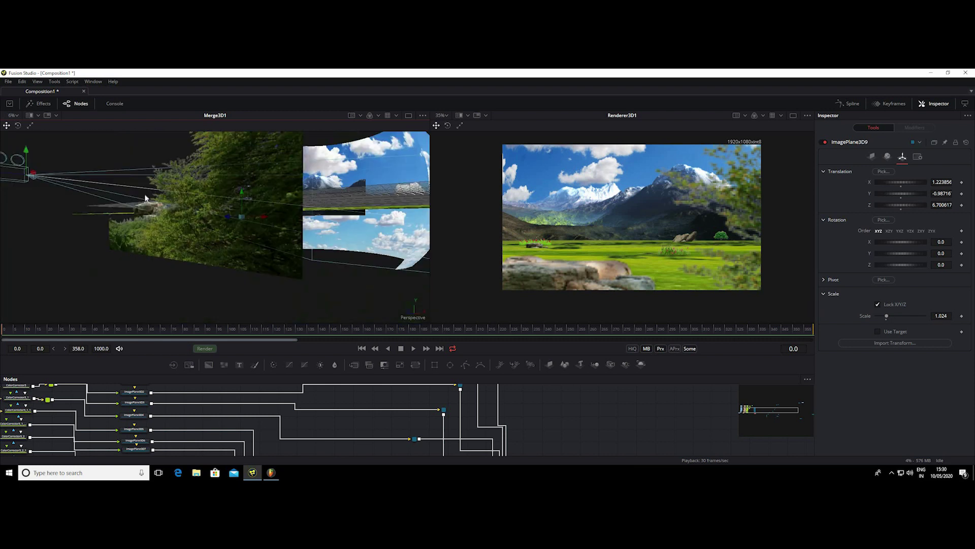
{"action": "scroll", "coordinate": [137, 186], "scroll_direction": "down", "scroll_amount": 3}
{"action": "mouse_move", "coordinate": [126, 203]}
{"action": "left_mouse_down"}
{"action": "mouse_move", "coordinate": [320, 212]}
{"action": "mouse_move", "coordinate": [196, 219]}
{"action": "mouse_move", "coordinate": [396, 310]}
{"action": "left_mouse_up"}
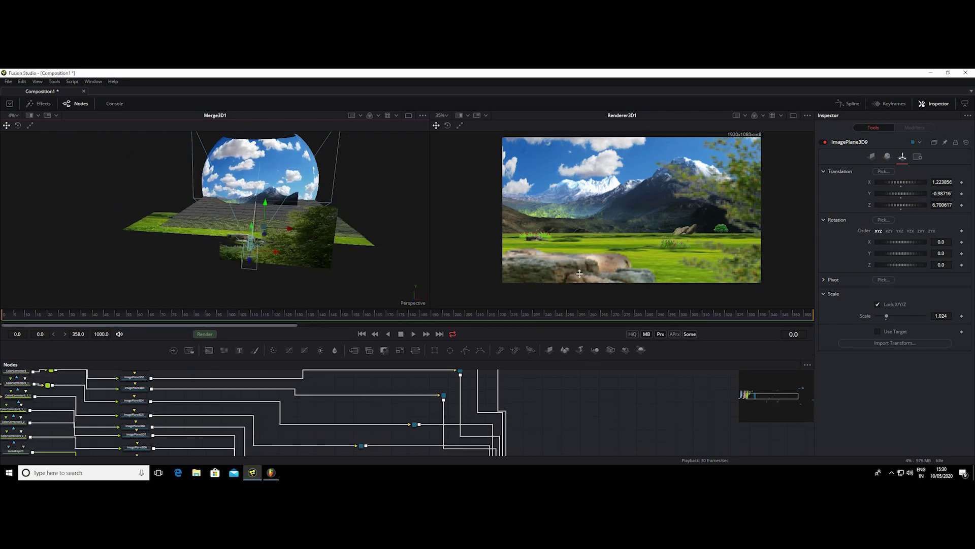
{"action": "left_click_drag", "start_coordinate": [532, 355], "coordinate": [532, 244]}
Step: Rebalance the viewer and node panels and orbit the 3D scene to a side view
{"action": "mouse_move", "coordinate": [288, 442]}
{"action": "left_mouse_down"}
{"action": "mouse_move", "coordinate": [355, 428]}
{"action": "mouse_move", "coordinate": [308, 428]}
{"action": "left_mouse_up"}
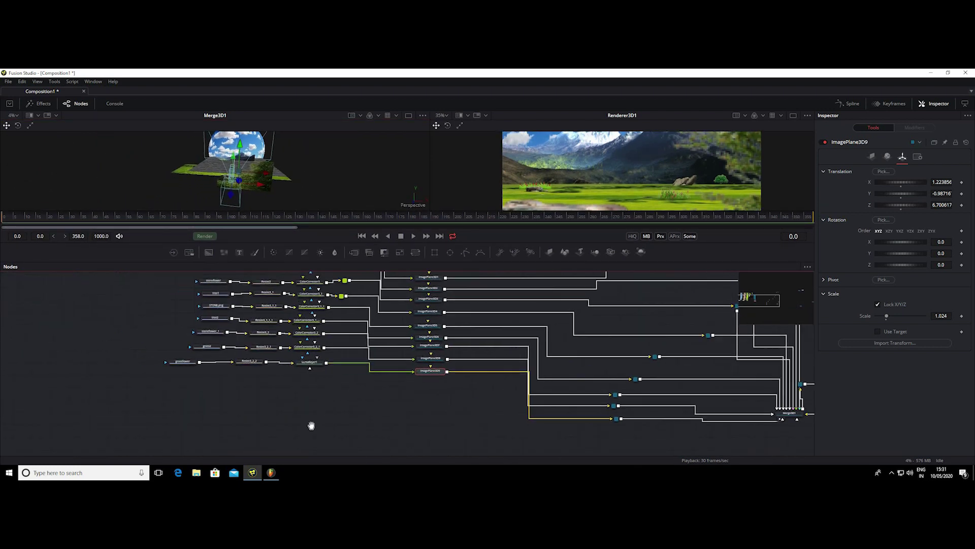
{"action": "scroll", "coordinate": [308, 426], "scroll_direction": "down", "scroll_amount": 2}
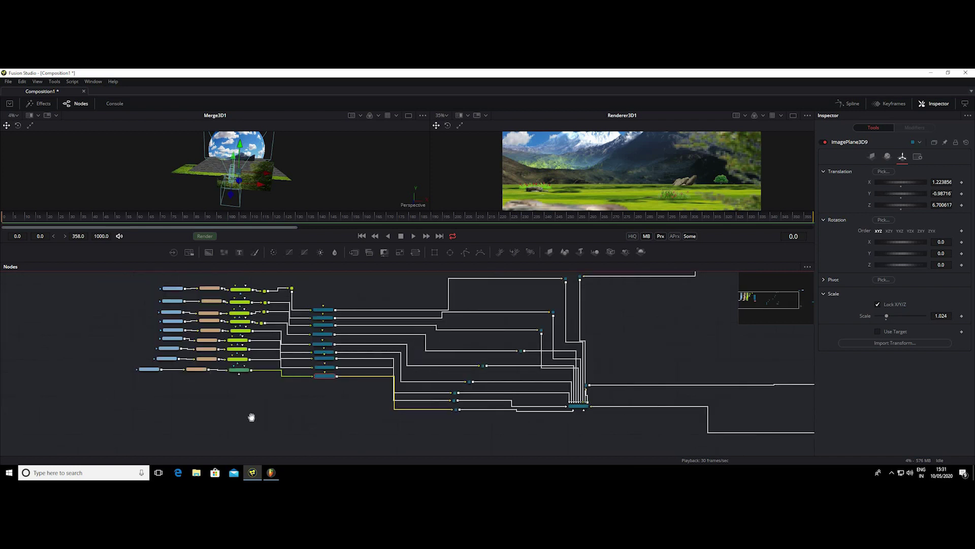
{"action": "scroll", "coordinate": [200, 419], "scroll_direction": "down", "scroll_amount": 3}
{"action": "scroll", "coordinate": [498, 364], "scroll_direction": "up", "scroll_amount": 2}
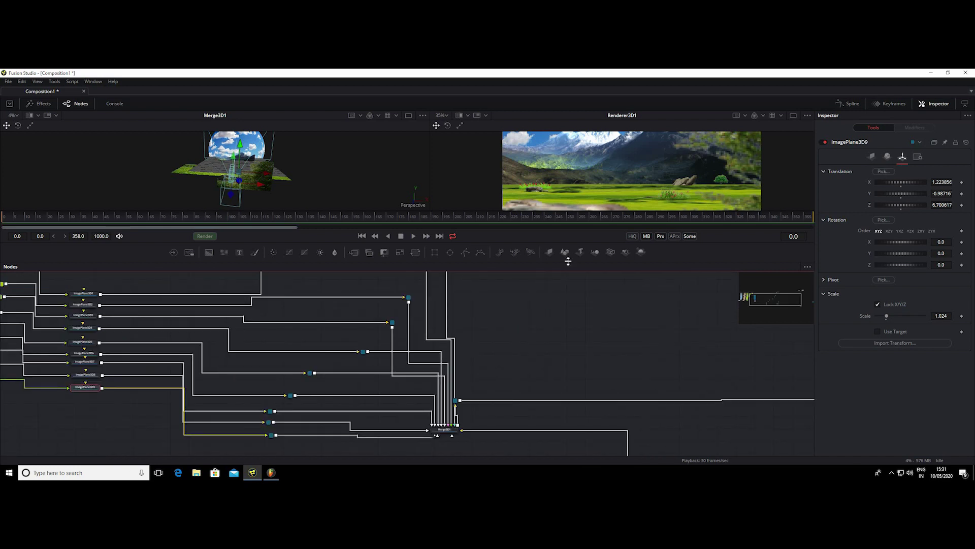
{"action": "left_click_drag", "start_coordinate": [568, 260], "coordinate": [574, 269]}
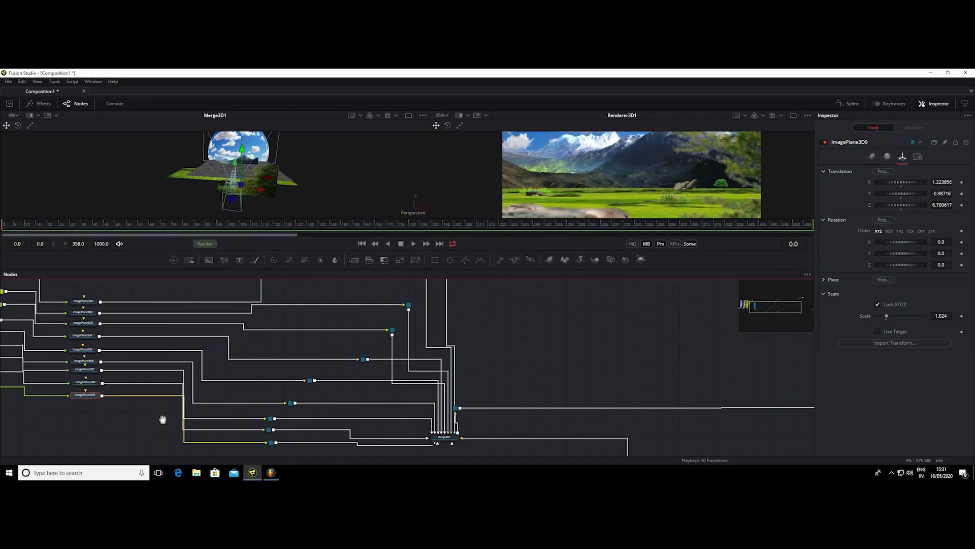
{"action": "left_click_drag", "start_coordinate": [163, 420], "coordinate": [164, 423]}
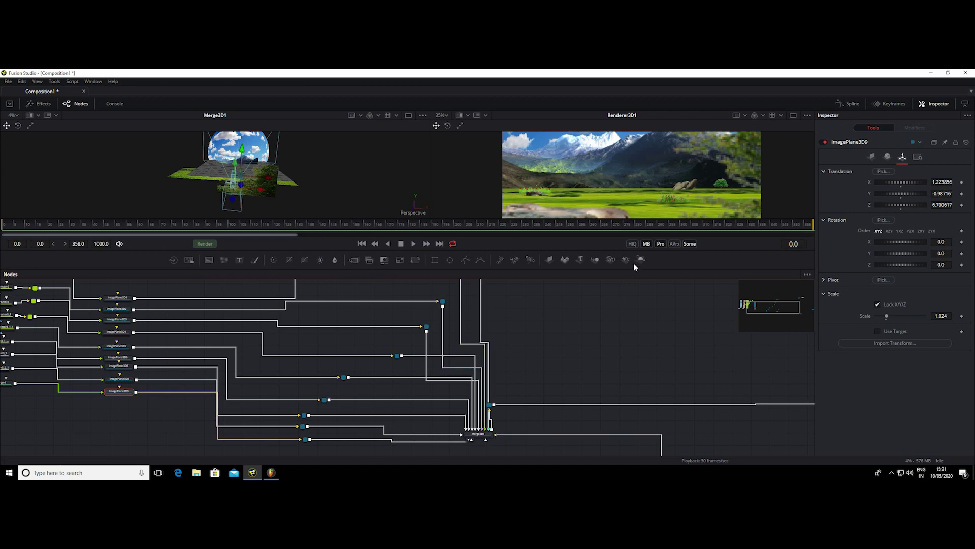
{"action": "mouse_move", "coordinate": [633, 269]}
{"action": "left_mouse_down"}
{"action": "mouse_move", "coordinate": [654, 384]}
{"action": "mouse_move", "coordinate": [107, 425]}
{"action": "left_mouse_up"}
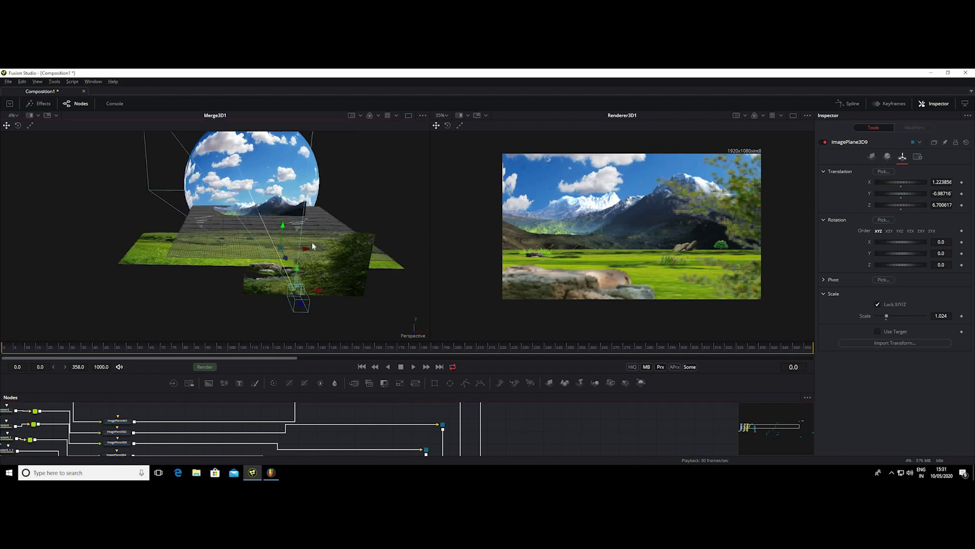
{"action": "mouse_move", "coordinate": [312, 242]}
{"action": "left_mouse_down"}
{"action": "mouse_move", "coordinate": [311, 265]}
{"action": "mouse_move", "coordinate": [251, 239]}
{"action": "left_mouse_up"}
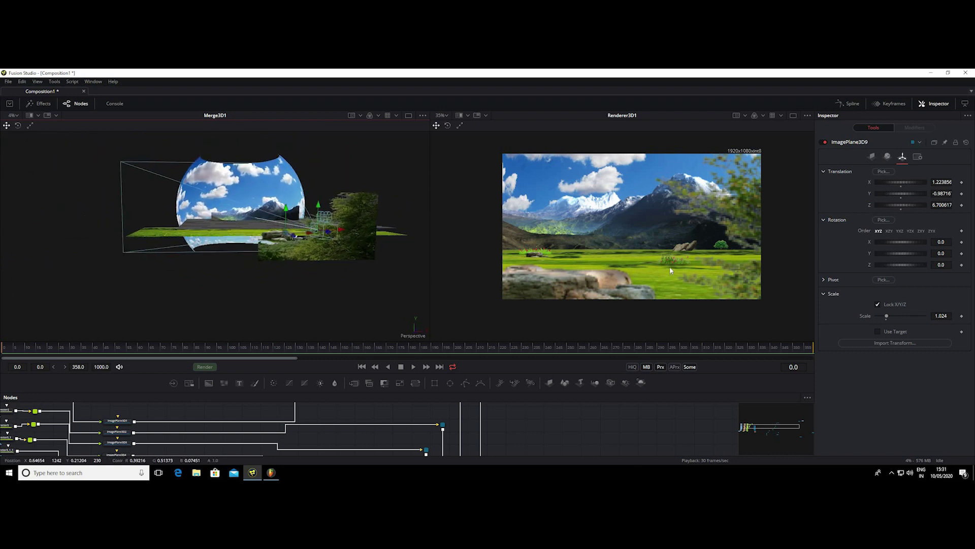
Step: Zoom the node graph in on the floor, mountain, stoneflower and tree ColorCorrector chains
{"action": "scroll", "coordinate": [669, 266], "scroll_direction": "up", "scroll_amount": 1}
{"action": "scroll", "coordinate": [651, 260], "scroll_direction": "down", "scroll_amount": 2}
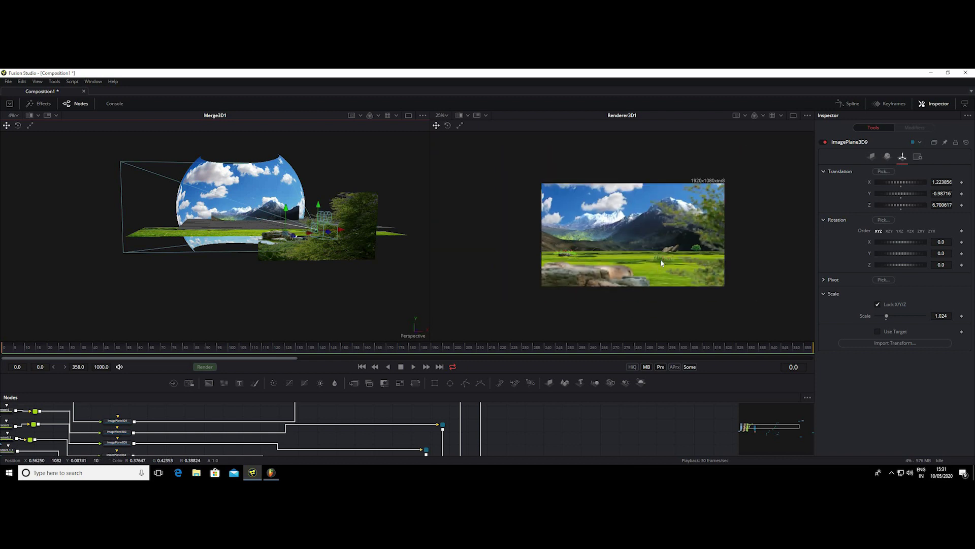
{"action": "scroll", "coordinate": [660, 259], "scroll_direction": "up", "scroll_amount": 1}
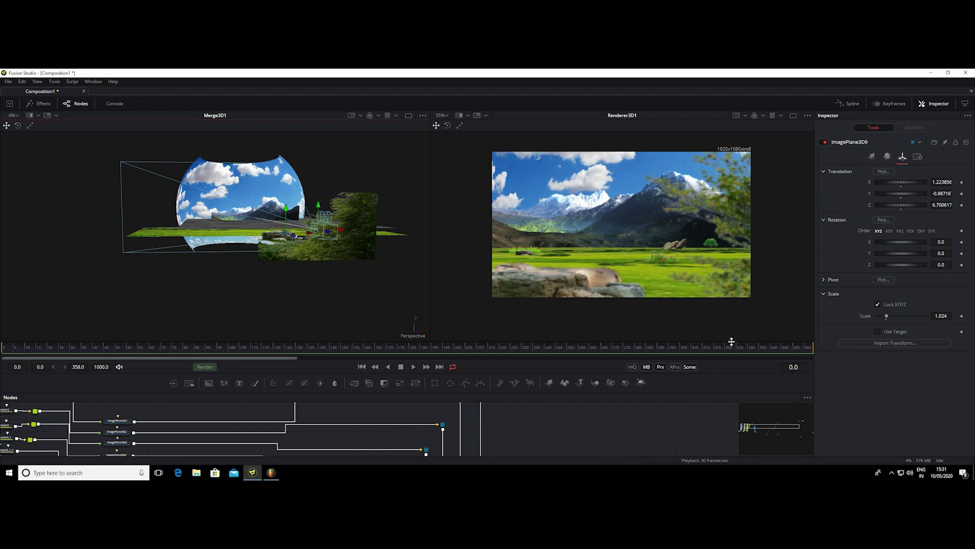
{"action": "mouse_move", "coordinate": [731, 340]}
{"action": "left_mouse_down"}
{"action": "mouse_move", "coordinate": [774, 267]}
{"action": "mouse_move", "coordinate": [774, 284]}
{"action": "left_mouse_up"}
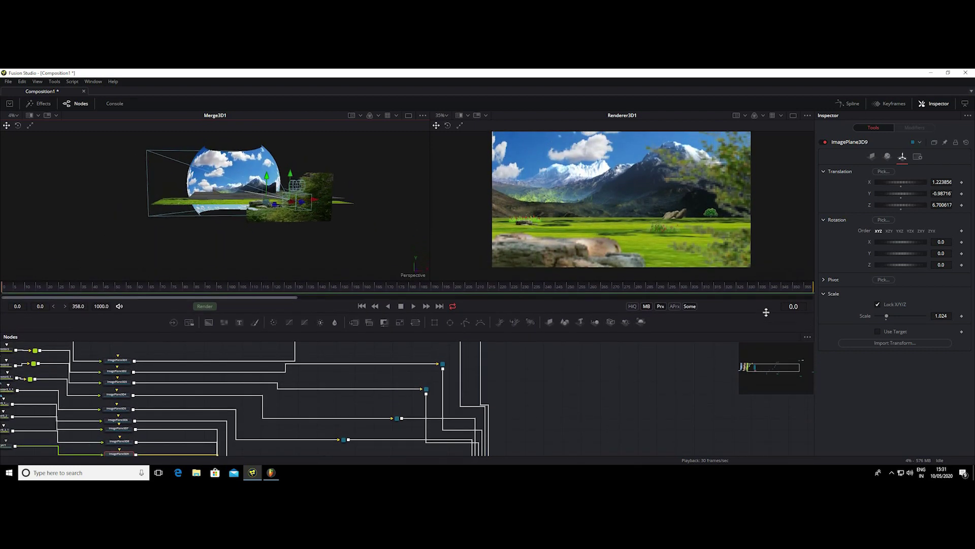
{"action": "left_click_drag", "start_coordinate": [590, 381], "coordinate": [767, 395]}
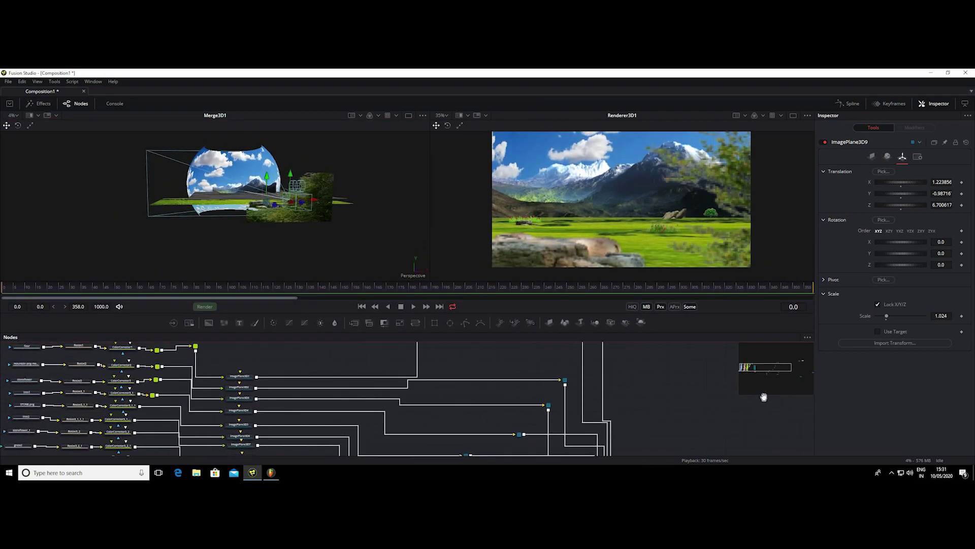
{"action": "scroll", "coordinate": [362, 396], "scroll_direction": "up", "scroll_amount": 3}
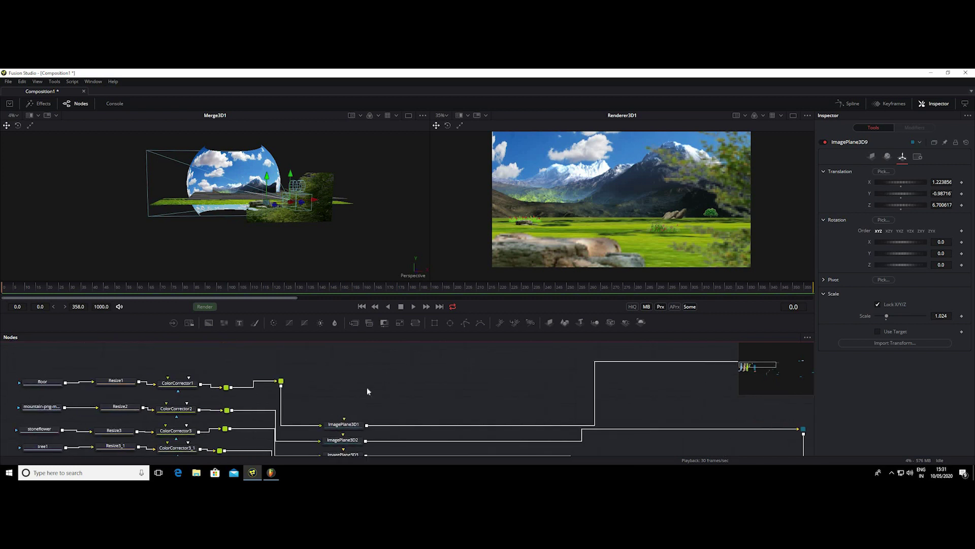
Step: Select the floor's ColorCorrector1 with the viewers sized to watch the scene
{"action": "left_click", "coordinate": [182, 407]}
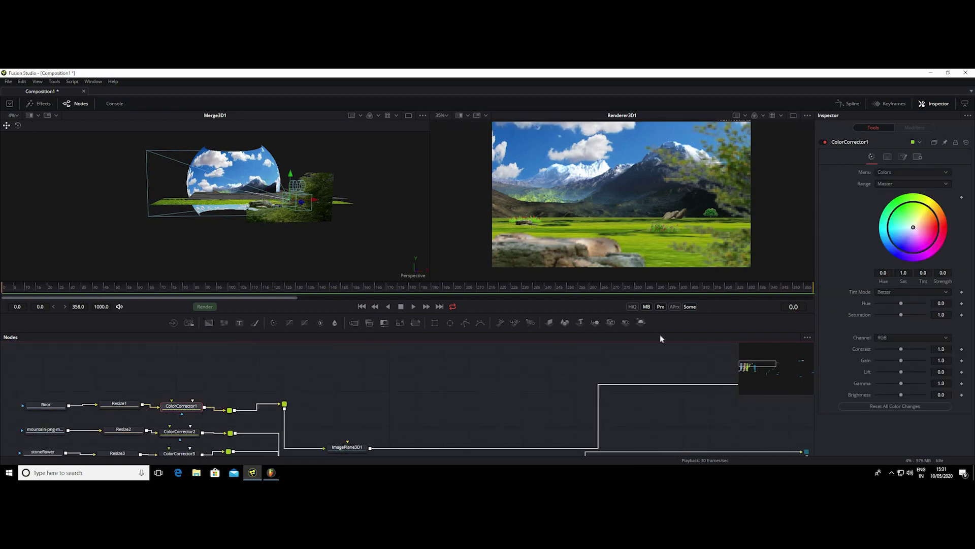
{"action": "mouse_move", "coordinate": [660, 331]}
{"action": "left_mouse_down"}
{"action": "mouse_move", "coordinate": [625, 420]}
{"action": "mouse_move", "coordinate": [629, 377]}
{"action": "left_mouse_up"}
{"action": "scroll", "coordinate": [286, 245], "scroll_direction": "up", "scroll_amount": 2}
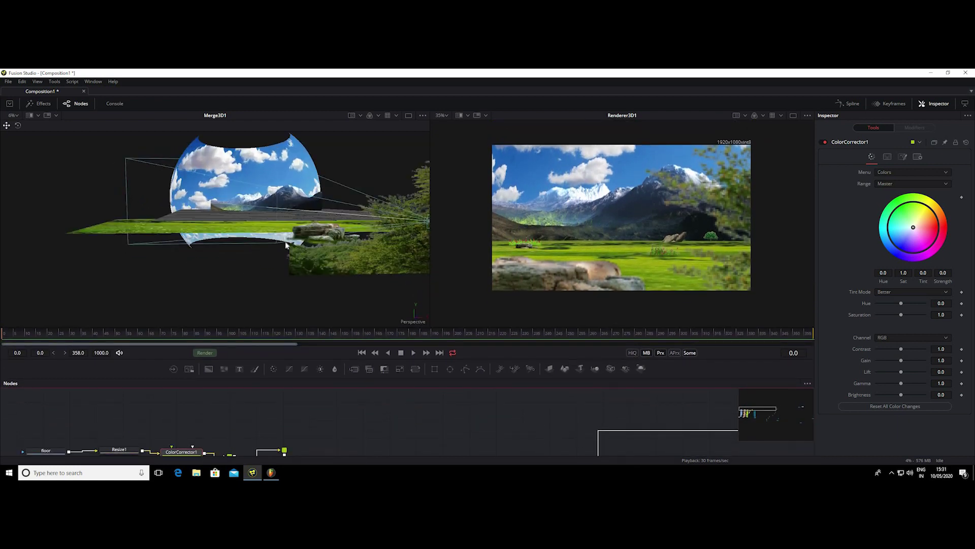
{"action": "left_click_drag", "start_coordinate": [263, 249], "coordinate": [401, 285]}
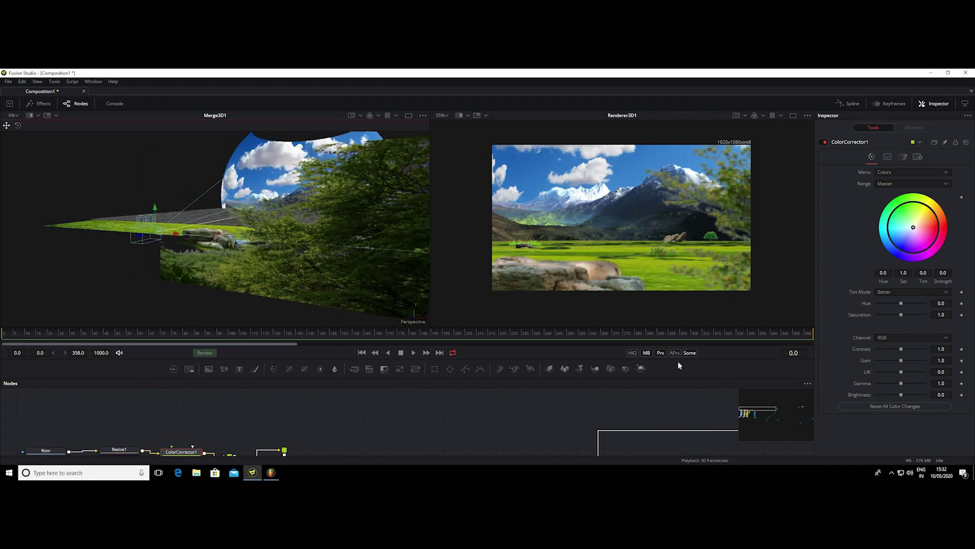
{"action": "left_click_drag", "start_coordinate": [667, 361], "coordinate": [653, 302]}
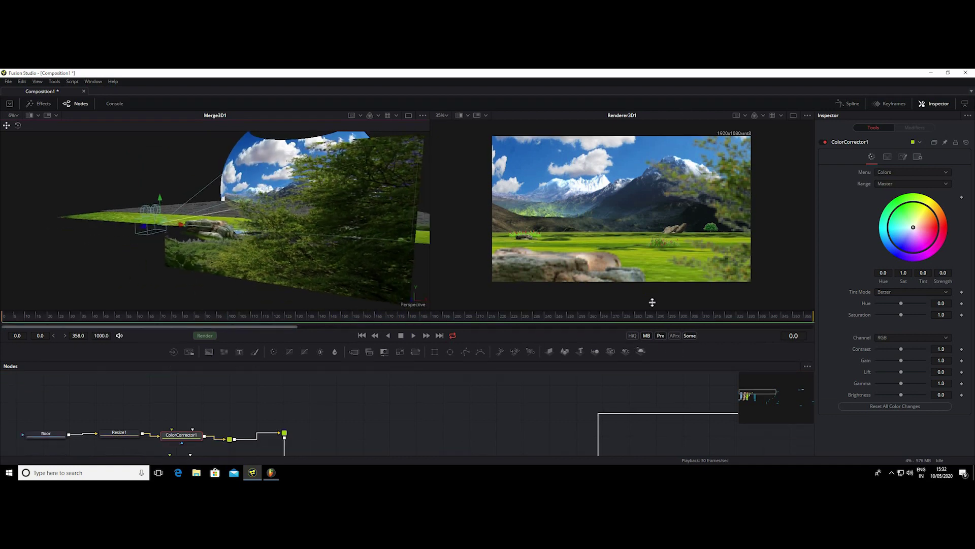
{"action": "left_click", "coordinate": [200, 396]}
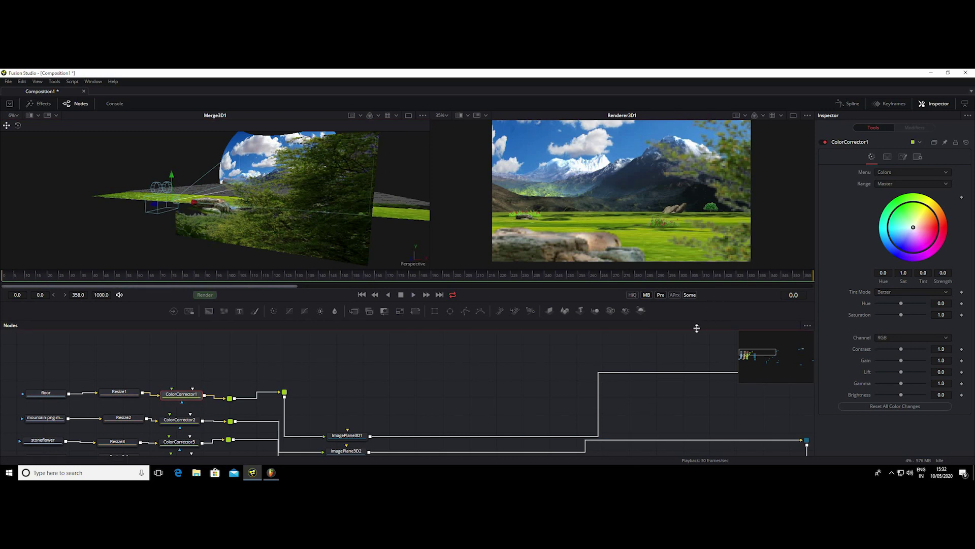
{"action": "left_click_drag", "start_coordinate": [698, 321], "coordinate": [697, 337]}
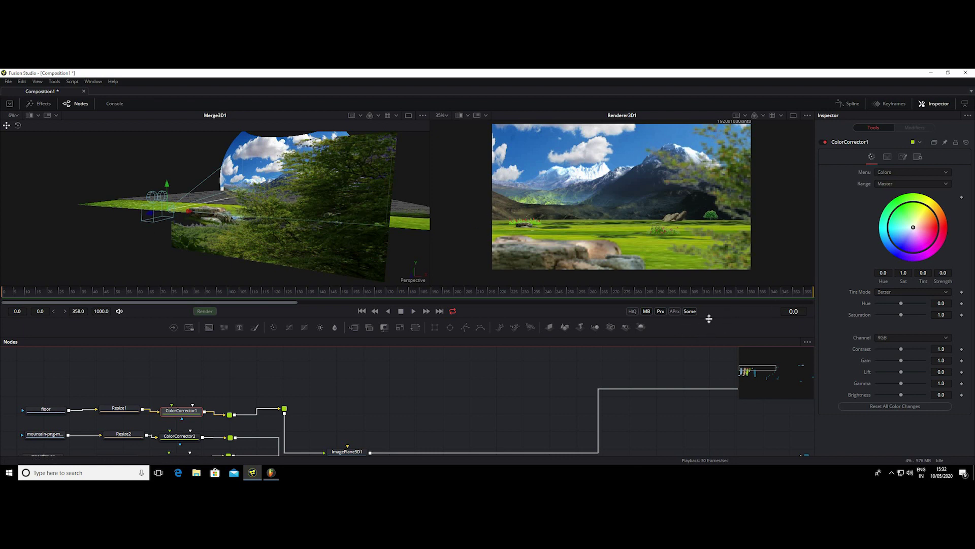
{"action": "mouse_move", "coordinate": [696, 324]}
{"action": "left_mouse_down"}
{"action": "mouse_move", "coordinate": [681, 343]}
{"action": "mouse_move", "coordinate": [669, 341]}
{"action": "left_mouse_up"}
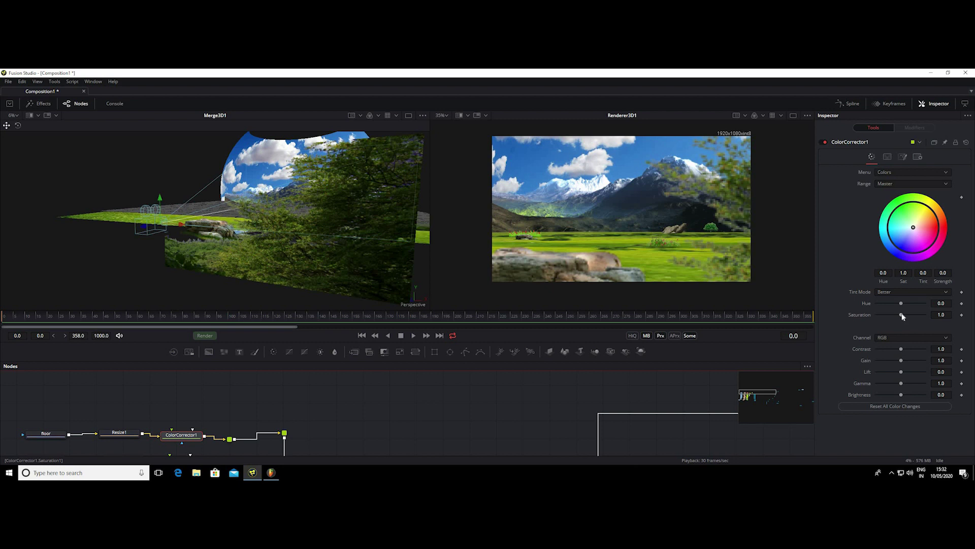
Step: Raise the floor's saturation to 1.78 and tint it greener
{"action": "left_click_drag", "start_coordinate": [902, 316], "coordinate": [924, 317]}
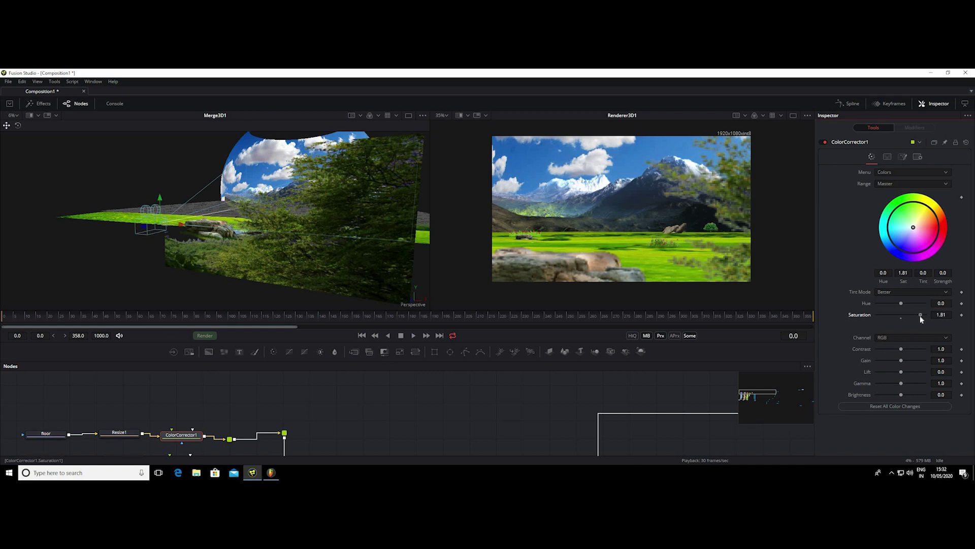
{"action": "left_click_drag", "start_coordinate": [921, 318], "coordinate": [918, 316]}
{"action": "left_click_drag", "start_coordinate": [913, 229], "coordinate": [909, 222]}
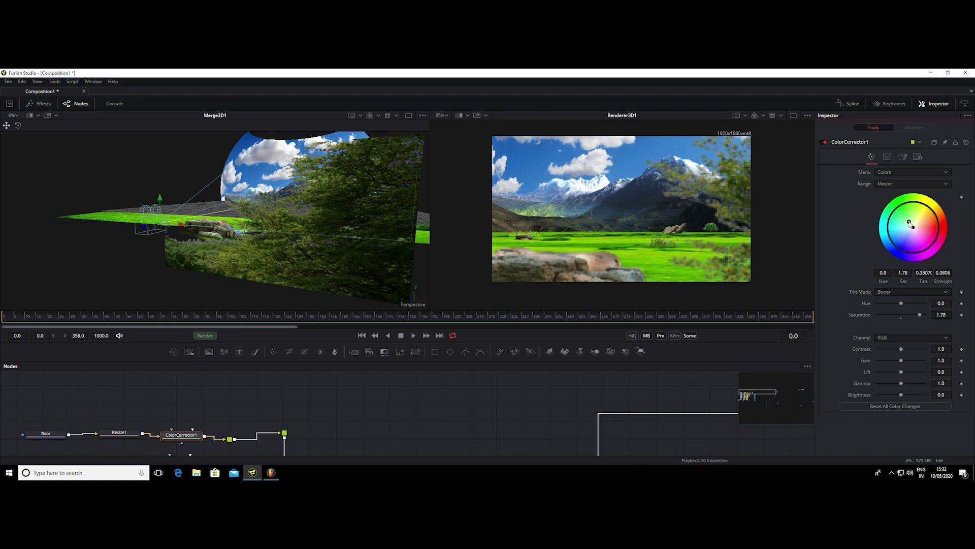
{"action": "left_click_drag", "start_coordinate": [481, 399], "coordinate": [488, 387]}
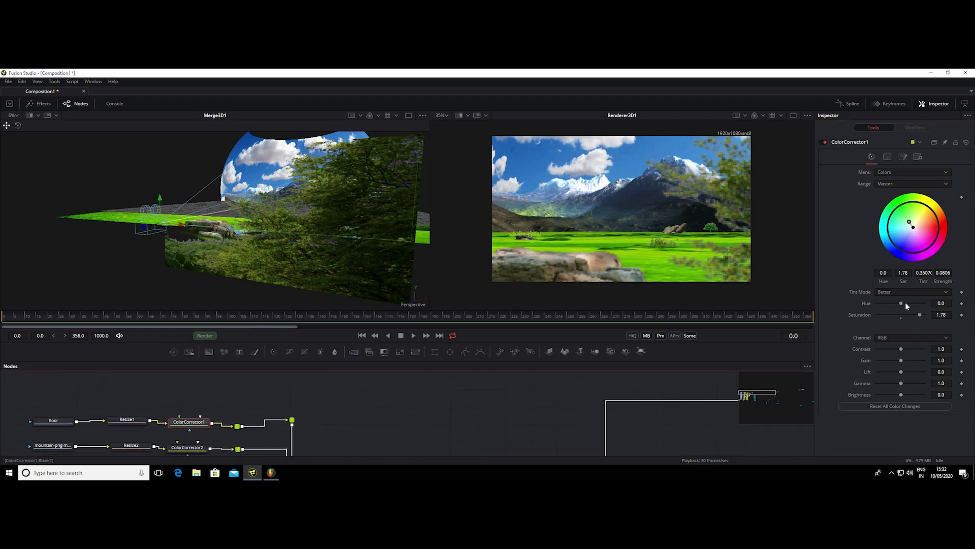
Step: Set contrast 1.29, gain 0.94, gamma 1.29, brightness -0.02 and strengthen the green tint
{"action": "mouse_move", "coordinate": [902, 349]}
{"action": "left_mouse_down"}
{"action": "mouse_move", "coordinate": [903, 372]}
{"action": "mouse_move", "coordinate": [907, 360]}
{"action": "left_mouse_up"}
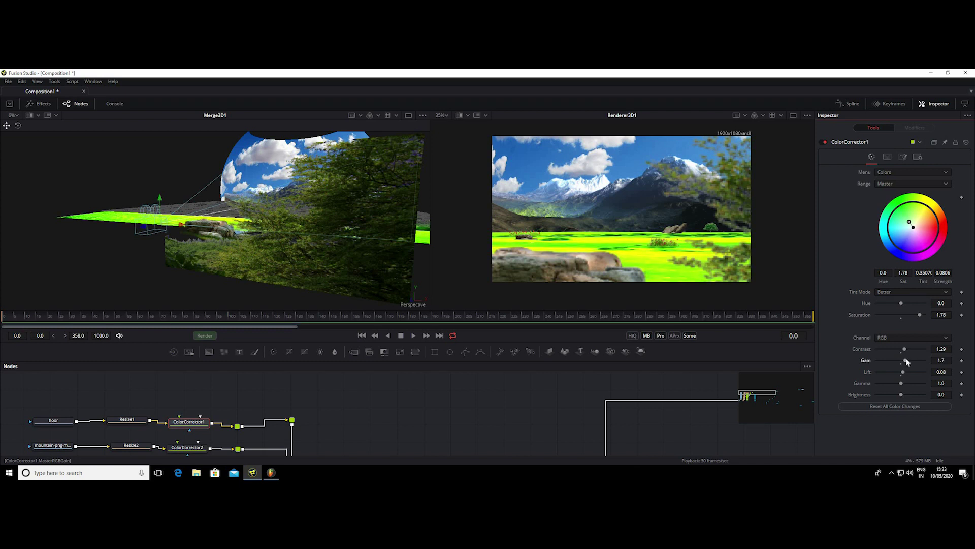
{"action": "double_click", "coordinate": [906, 361]}
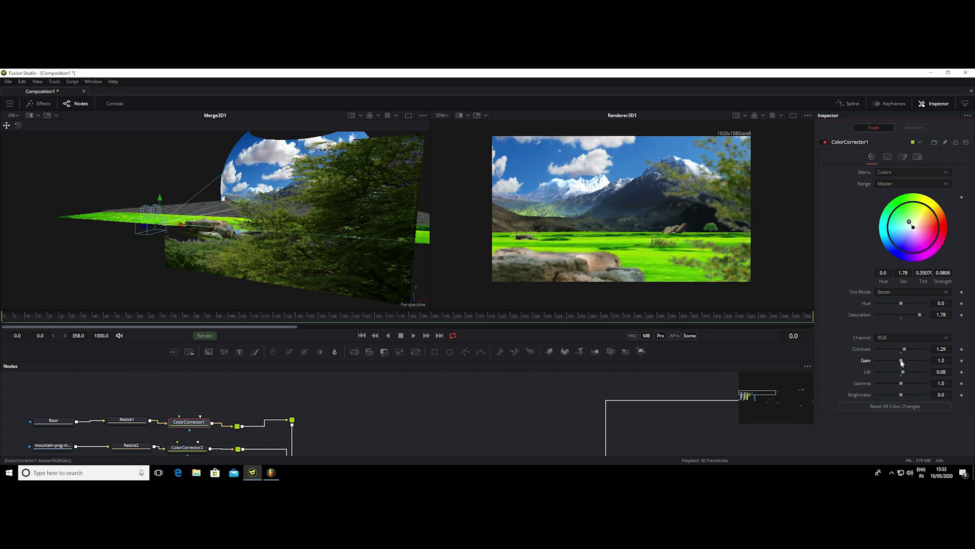
{"action": "left_click_drag", "start_coordinate": [900, 361], "coordinate": [899, 362]}
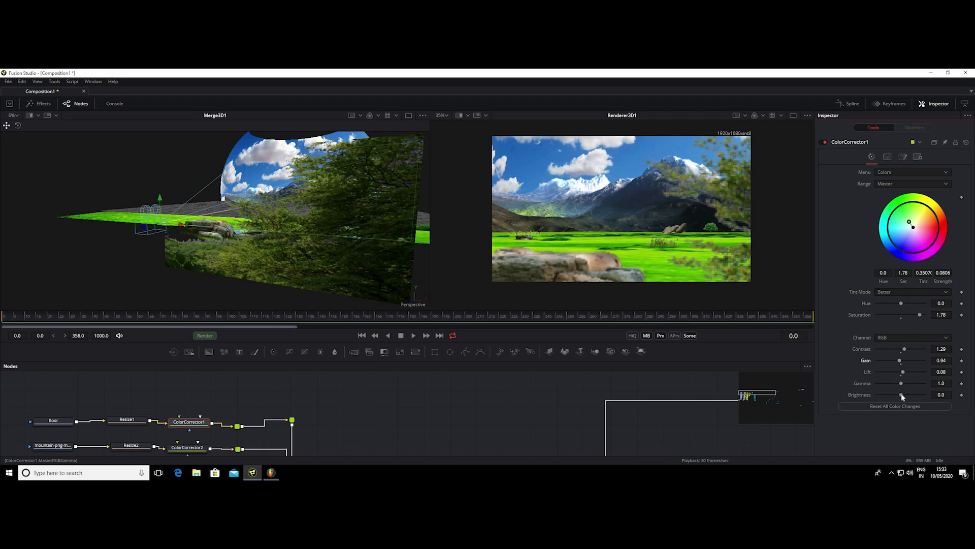
{"action": "left_click_drag", "start_coordinate": [902, 396], "coordinate": [900, 398]}
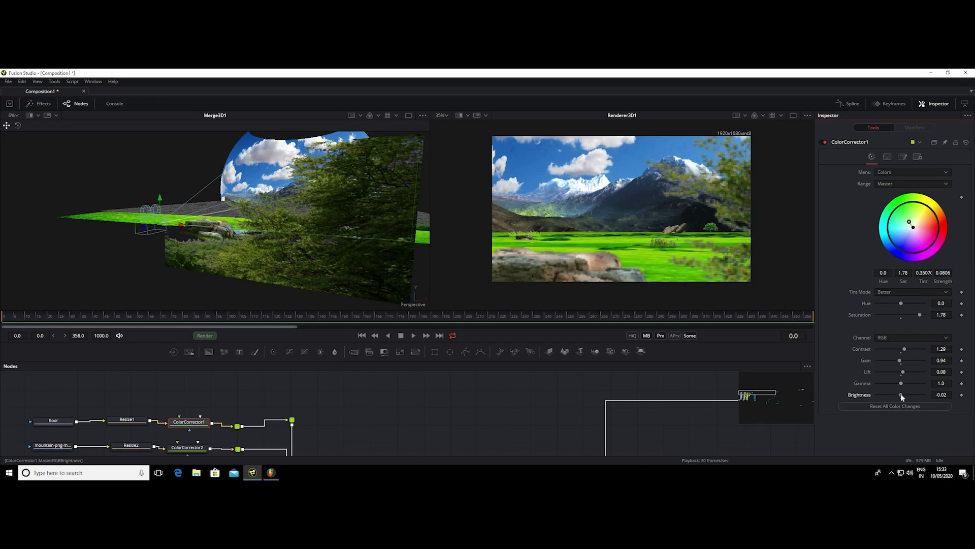
{"action": "left_click_drag", "start_coordinate": [901, 384], "coordinate": [905, 384]}
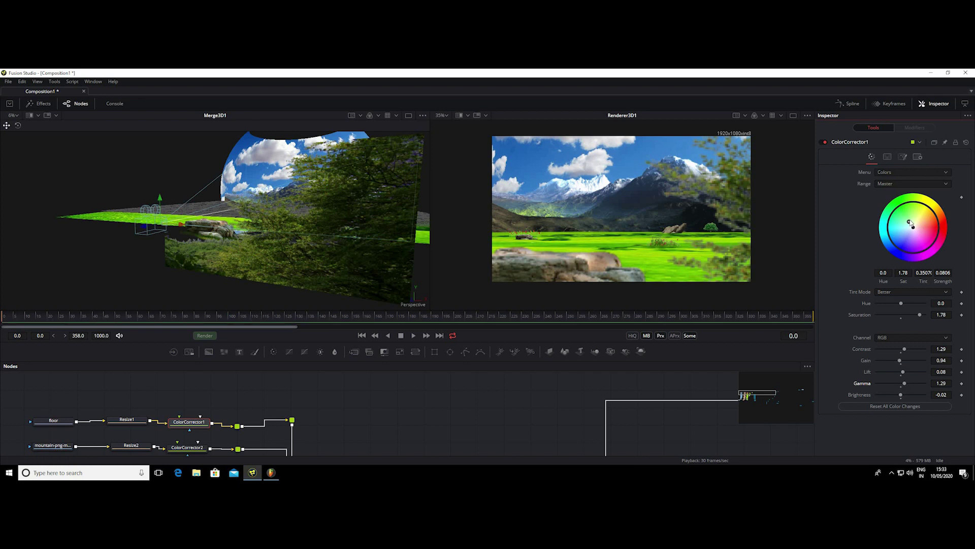
{"action": "left_click_drag", "start_coordinate": [910, 224], "coordinate": [906, 219]}
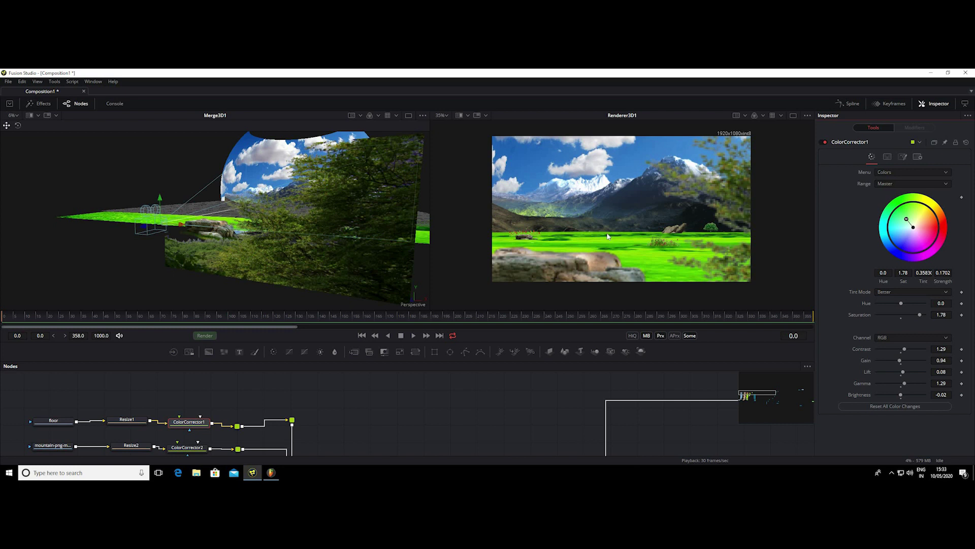
{"action": "left_click", "coordinate": [384, 394]}
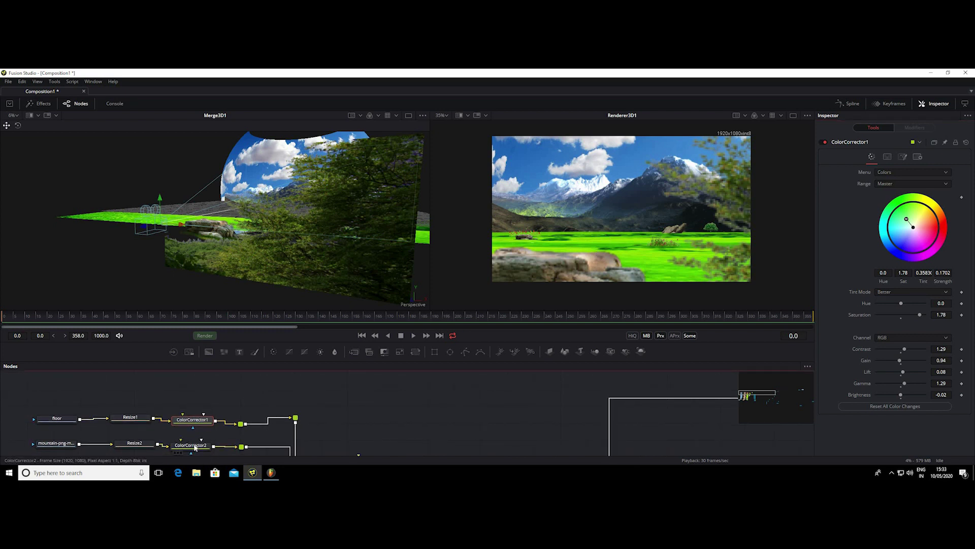
Step: Grade the mountain layer in ColorCorrector2 to Saturation 1.38 and Gain 1.13, with a faint colour-wheel tint
{"action": "left_click", "coordinate": [194, 446]}
{"action": "scroll", "coordinate": [194, 445], "scroll_direction": "down", "scroll_amount": 1}
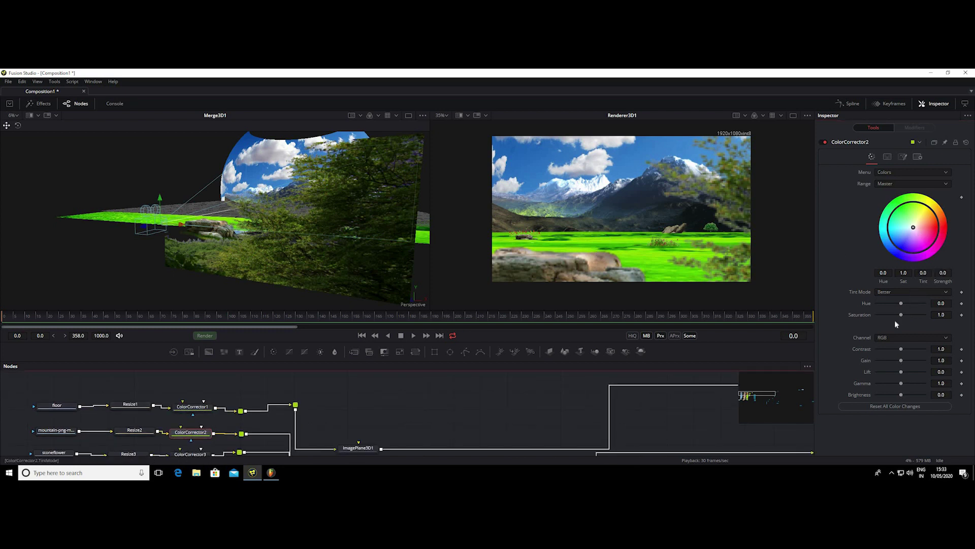
{"action": "left_click_drag", "start_coordinate": [902, 315], "coordinate": [910, 315]}
{"action": "left_click_drag", "start_coordinate": [914, 229], "coordinate": [908, 229]}
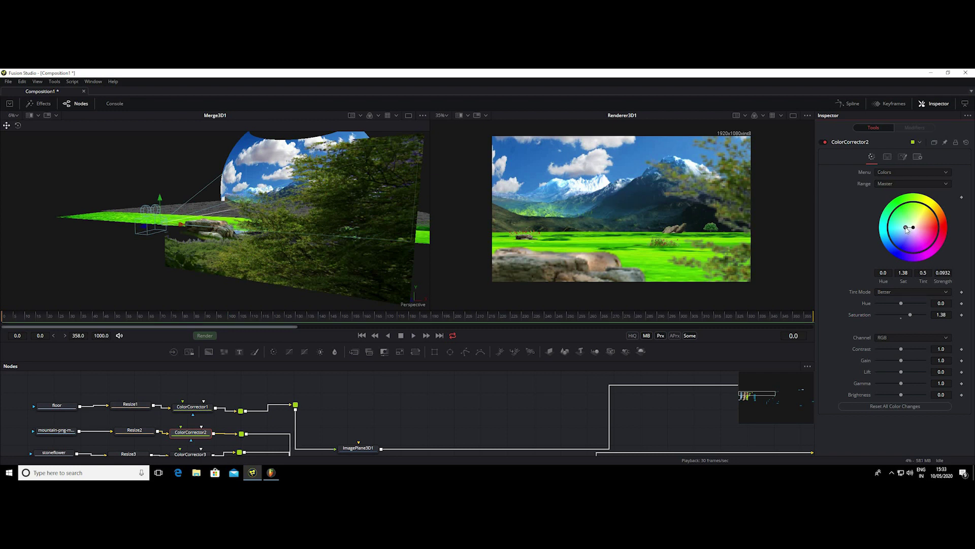
{"action": "left_click_drag", "start_coordinate": [910, 231], "coordinate": [912, 232]}
{"action": "left_click_drag", "start_coordinate": [912, 315], "coordinate": [914, 316]}
{"action": "left_click_drag", "start_coordinate": [902, 361], "coordinate": [903, 363]}
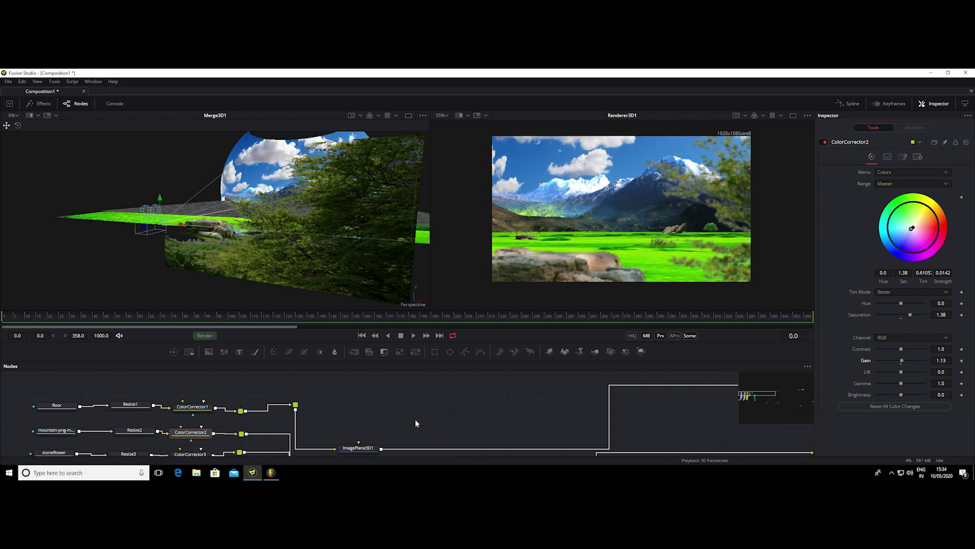
{"action": "scroll", "coordinate": [409, 391], "scroll_direction": "down", "scroll_amount": 2}
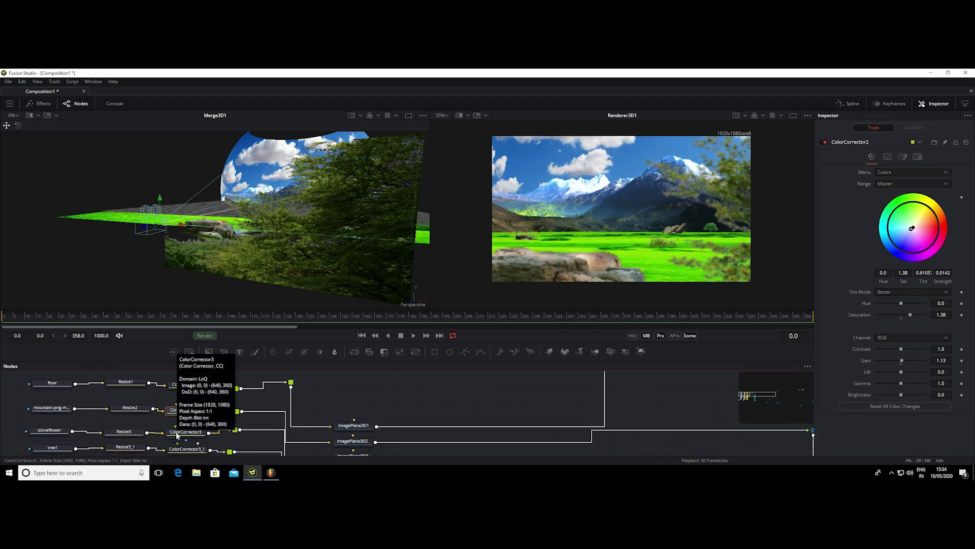
Step: Raise ColorCorrector3's stoneflower Saturation to 1.19 and add a faint 0.0403-strength tint
{"action": "left_click", "coordinate": [176, 433]}
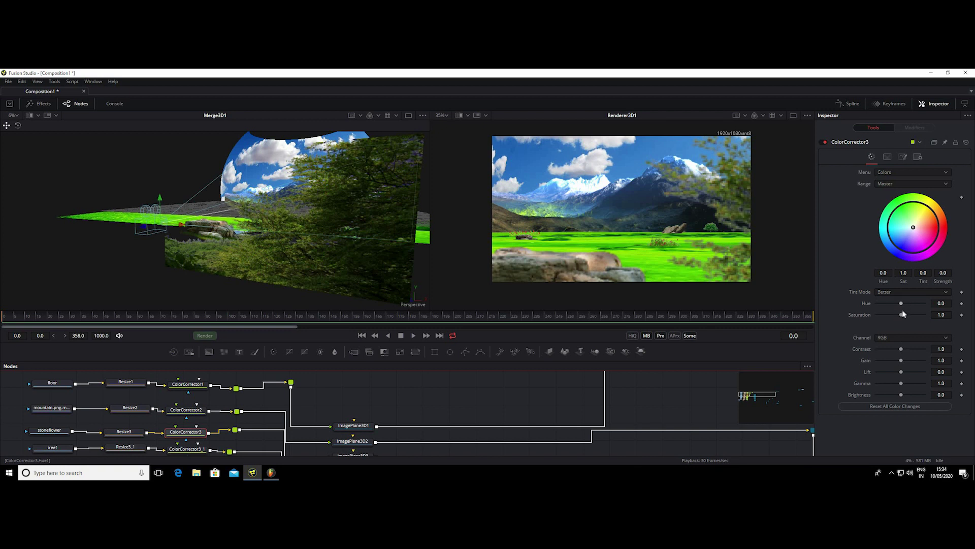
{"action": "left_click_drag", "start_coordinate": [901, 315], "coordinate": [905, 316]}
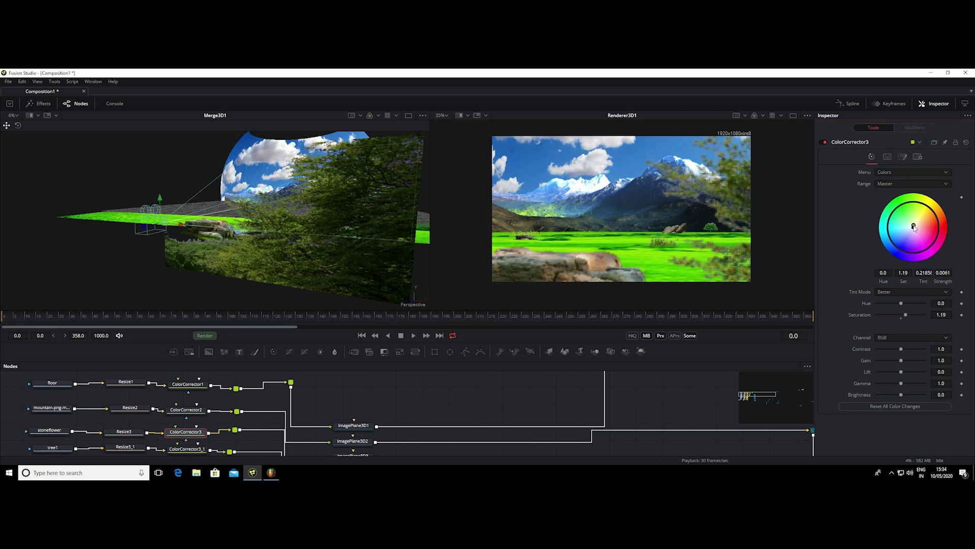
{"action": "left_click_drag", "start_coordinate": [914, 228], "coordinate": [919, 229]}
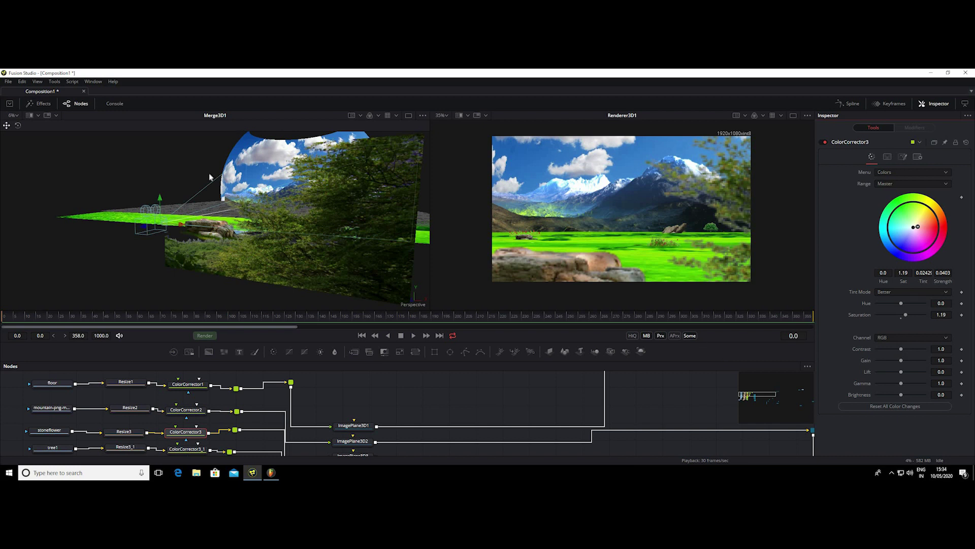
Step: Orbit the Merge3D1 scene to inspect the graded layers, widening the node graph area
{"action": "left_click_drag", "start_coordinate": [218, 193], "coordinate": [441, 175]}
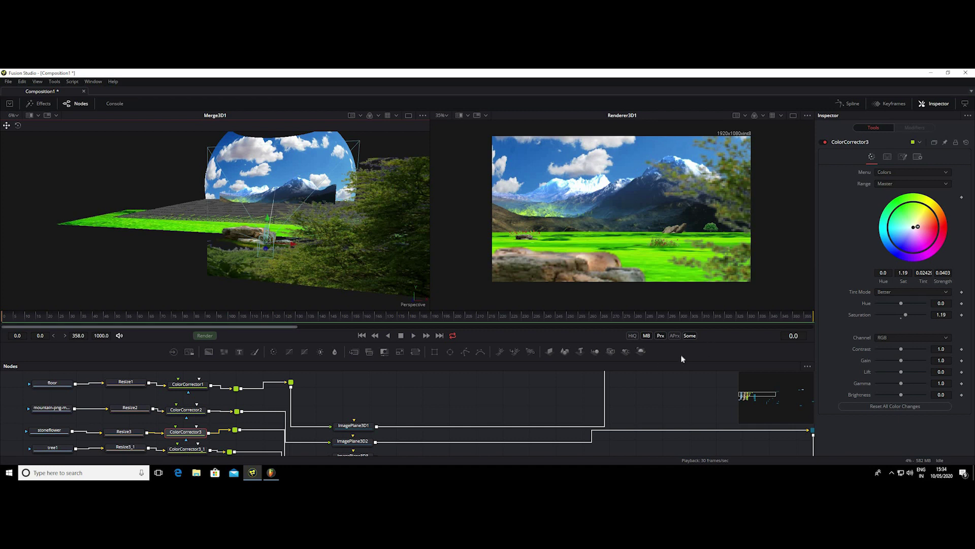
{"action": "mouse_move", "coordinate": [674, 361]}
{"action": "left_mouse_down"}
{"action": "mouse_move", "coordinate": [701, 264]}
{"action": "mouse_move", "coordinate": [725, 338]}
{"action": "left_mouse_up"}
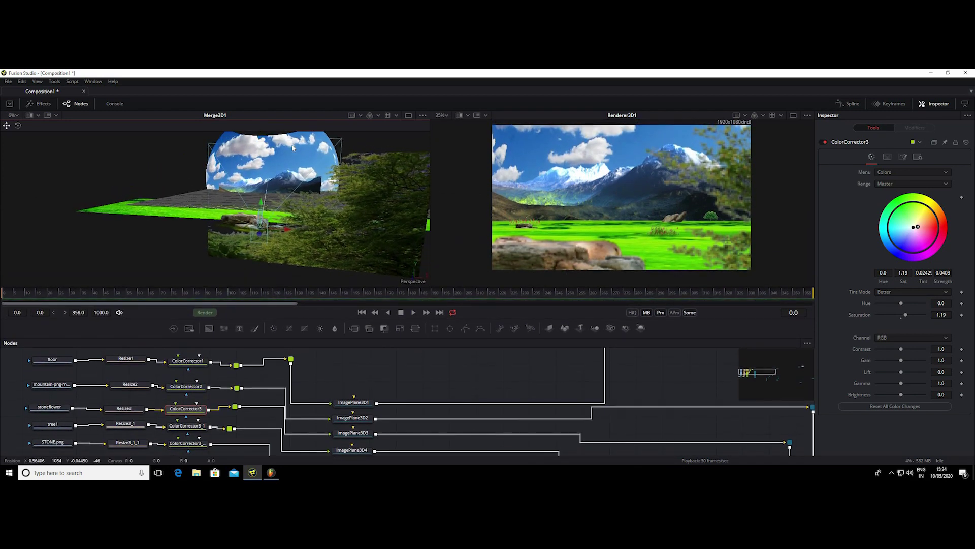
{"action": "left_click_drag", "start_coordinate": [305, 147], "coordinate": [407, 145]}
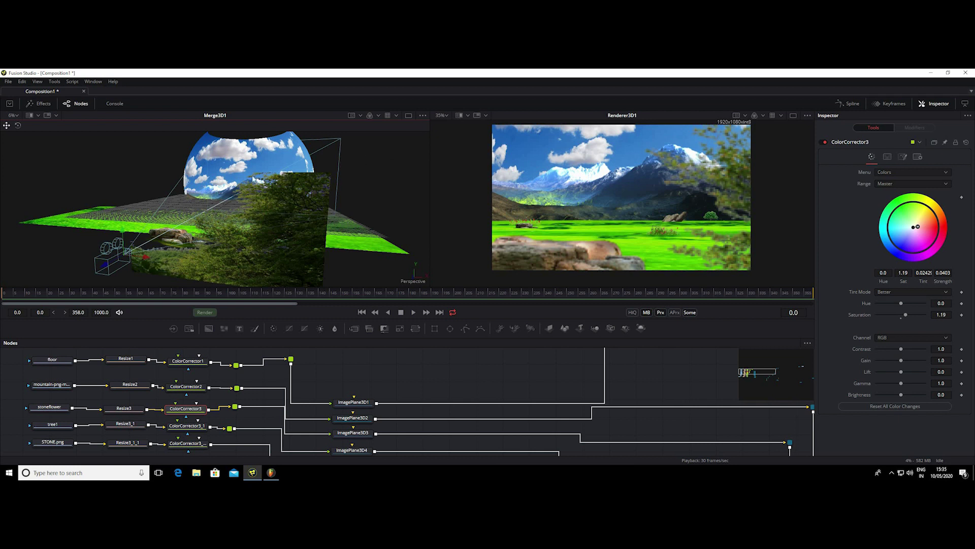
Step: Grade tree1 via ColorCorrector3_1: saturation 1.21 and a slight tint (0.3704, strength 0.1429)
{"action": "left_click_drag", "start_coordinate": [226, 201], "coordinate": [474, 295]}
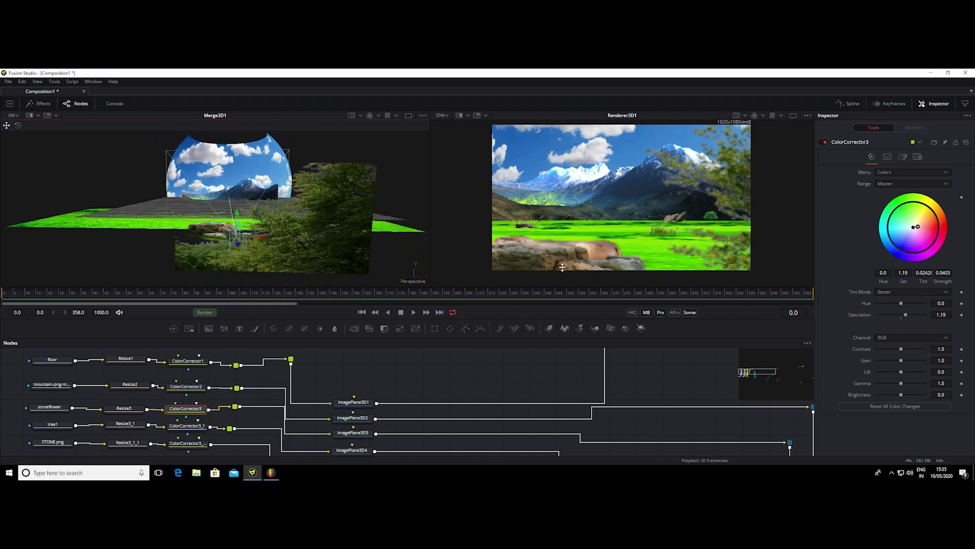
{"action": "left_click_drag", "start_coordinate": [532, 323], "coordinate": [602, 218]}
{"action": "scroll", "coordinate": [229, 428], "scroll_direction": "down", "scroll_amount": 3}
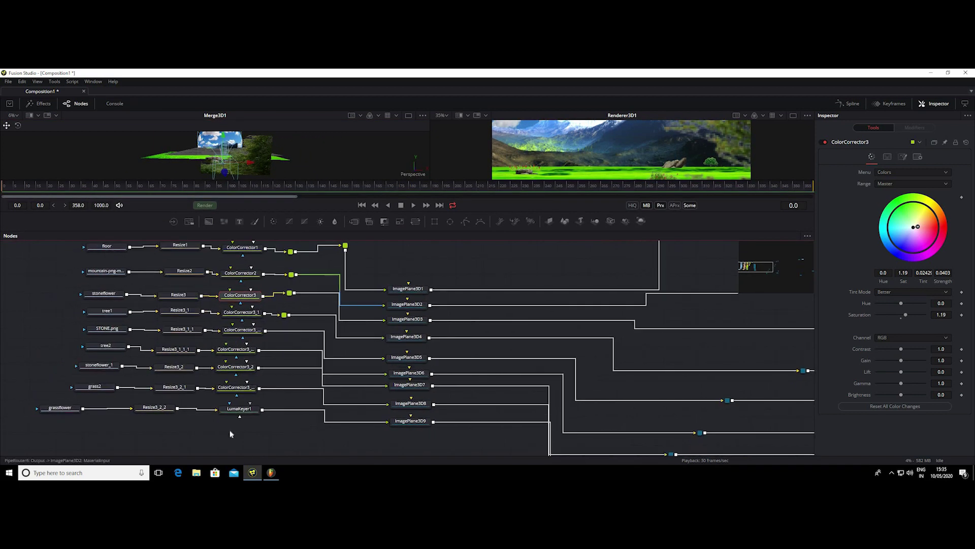
{"action": "scroll", "coordinate": [211, 429], "scroll_direction": "down", "scroll_amount": 2}
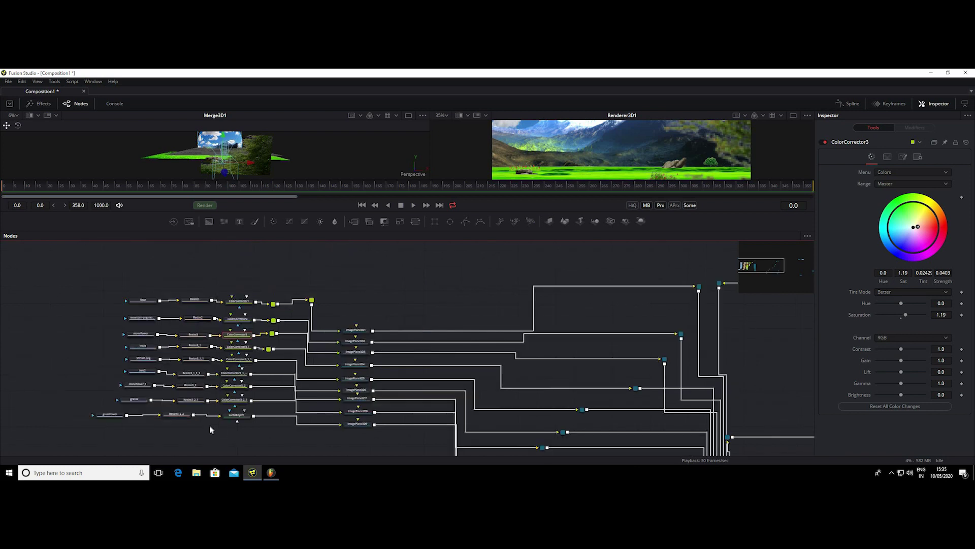
{"action": "left_click", "coordinate": [236, 347]}
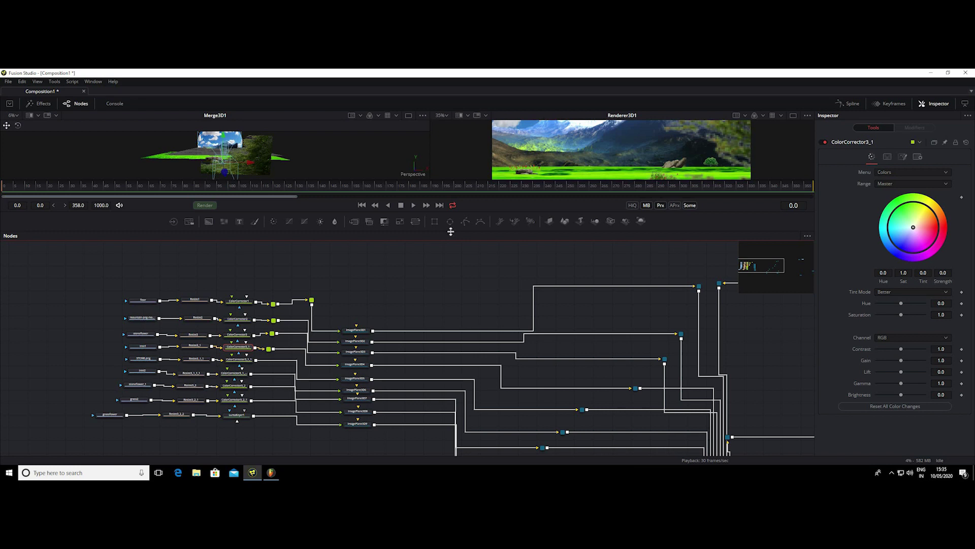
{"action": "left_click_drag", "start_coordinate": [452, 231], "coordinate": [434, 355]}
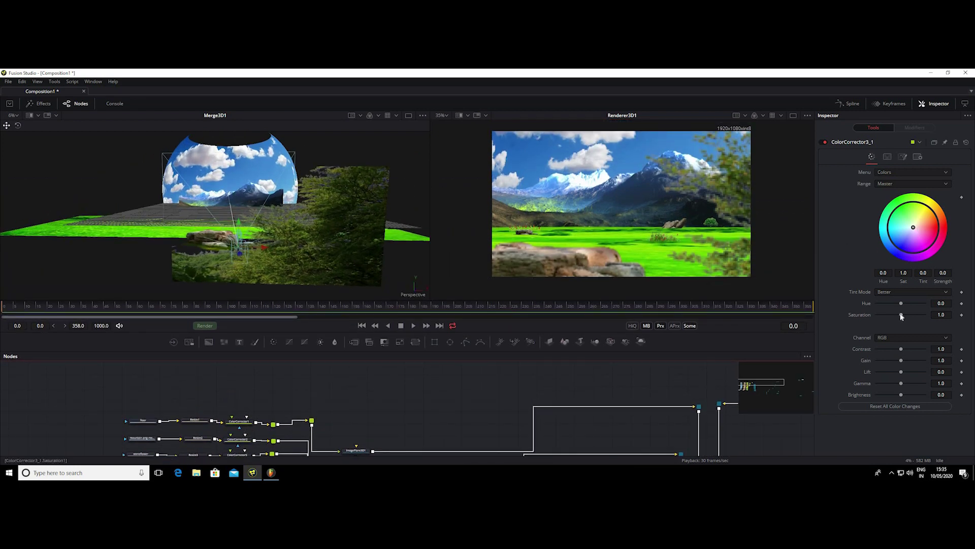
{"action": "left_click_drag", "start_coordinate": [902, 316], "coordinate": [906, 317]}
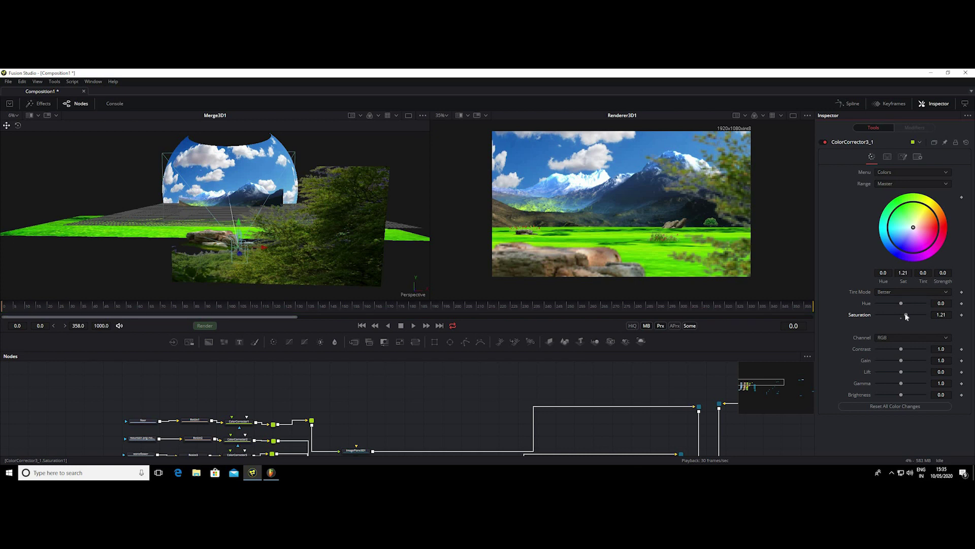
{"action": "scroll", "coordinate": [738, 217], "scroll_direction": "up", "scroll_amount": 3}
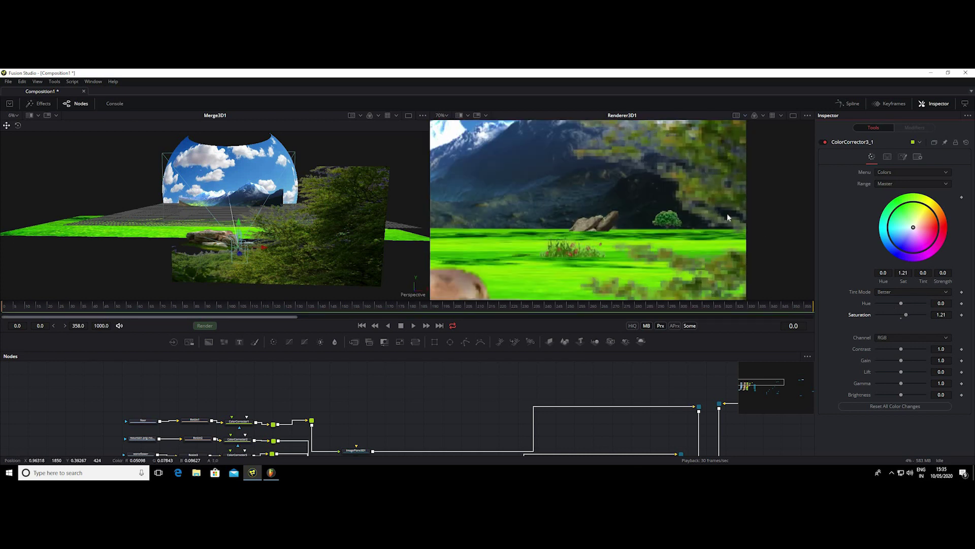
{"action": "scroll", "coordinate": [727, 214], "scroll_direction": "down", "scroll_amount": 1}
{"action": "scroll", "coordinate": [727, 213], "scroll_direction": "down", "scroll_amount": 2}
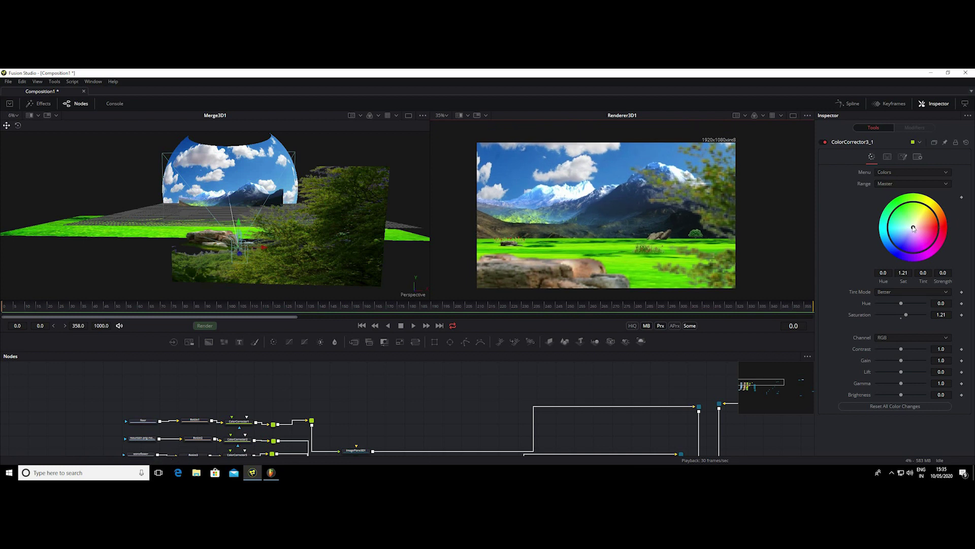
{"action": "left_click_drag", "start_coordinate": [913, 229], "coordinate": [907, 219]}
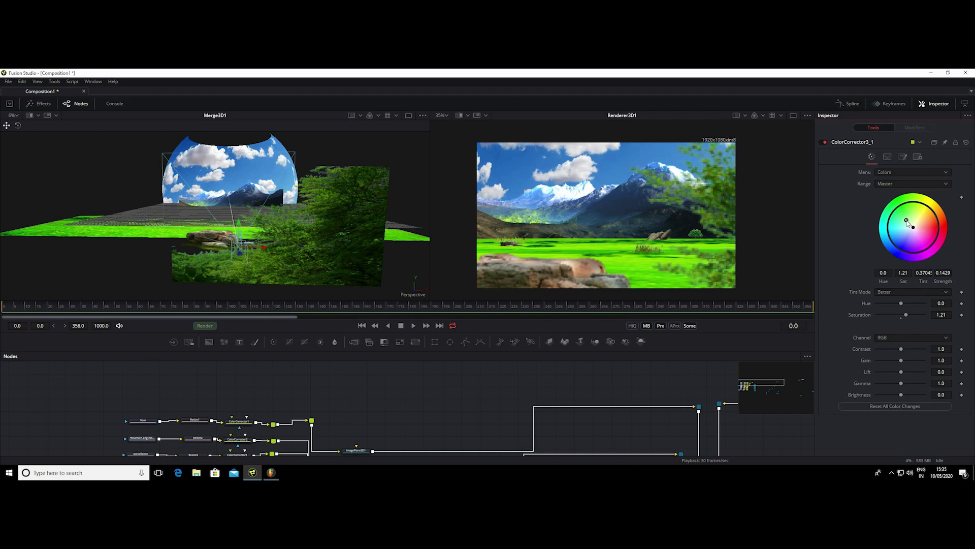
{"action": "scroll", "coordinate": [263, 396], "scroll_direction": "down", "scroll_amount": 4}
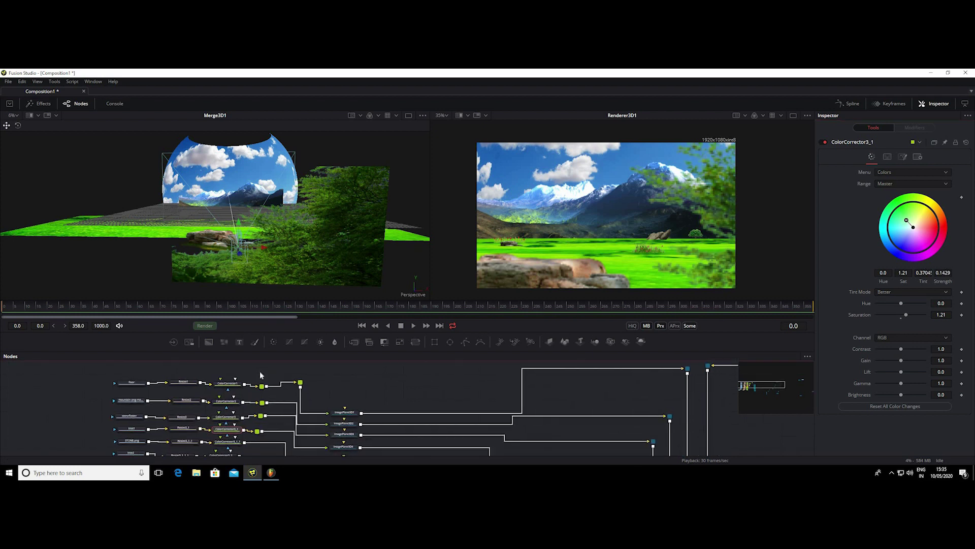
Step: Give the STONE layer's ColorCorrector3_1_1 saturation 1.16 and a faint colour tint
{"action": "left_click", "coordinate": [229, 436]}
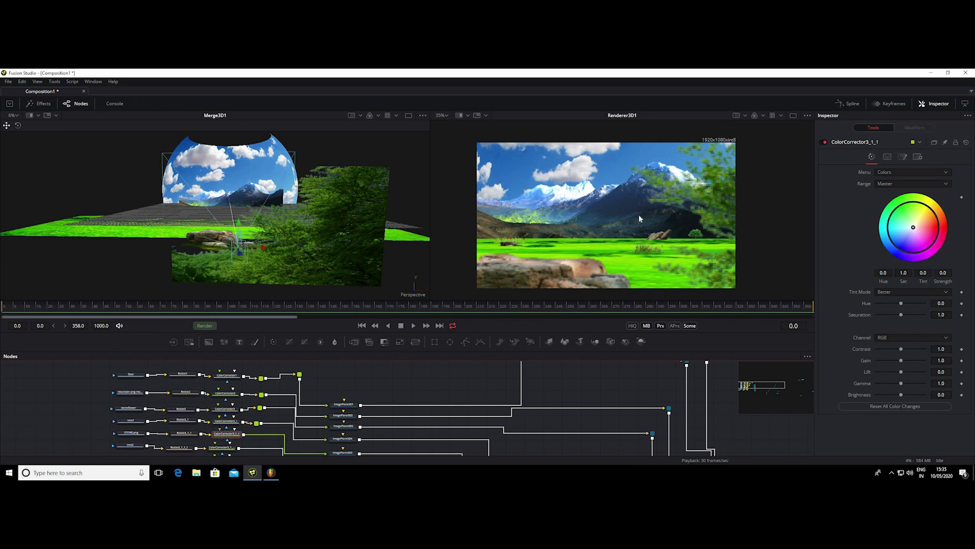
{"action": "scroll", "coordinate": [661, 234], "scroll_direction": "up", "scroll_amount": 2}
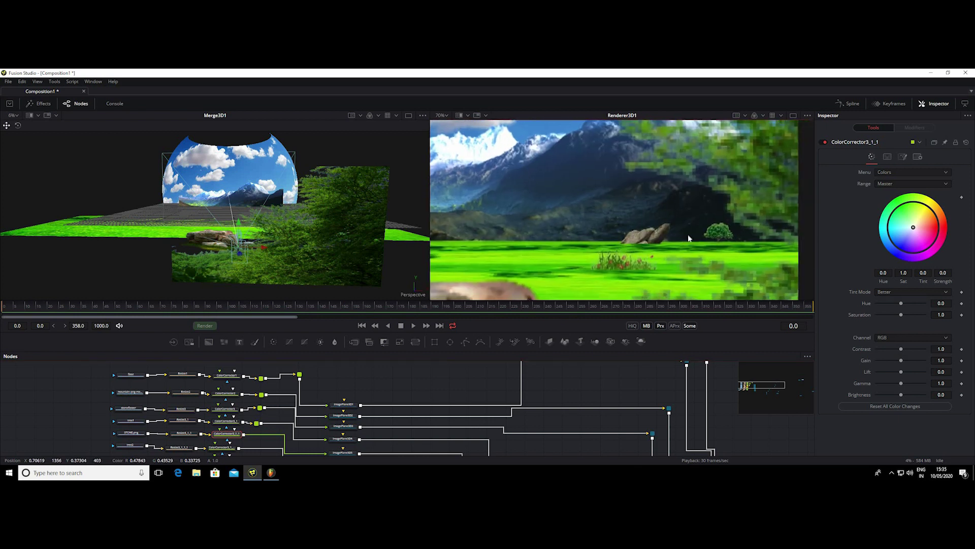
{"action": "scroll", "coordinate": [676, 237], "scroll_direction": "up", "scroll_amount": 2}
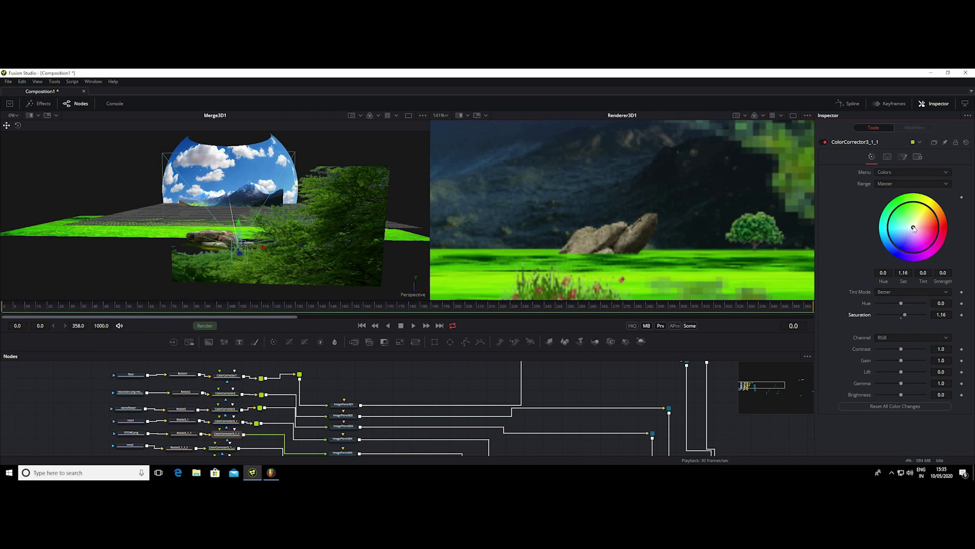
{"action": "left_click_drag", "start_coordinate": [914, 228], "coordinate": [920, 224]}
{"action": "scroll", "coordinate": [657, 227], "scroll_direction": "down", "scroll_amount": 4}
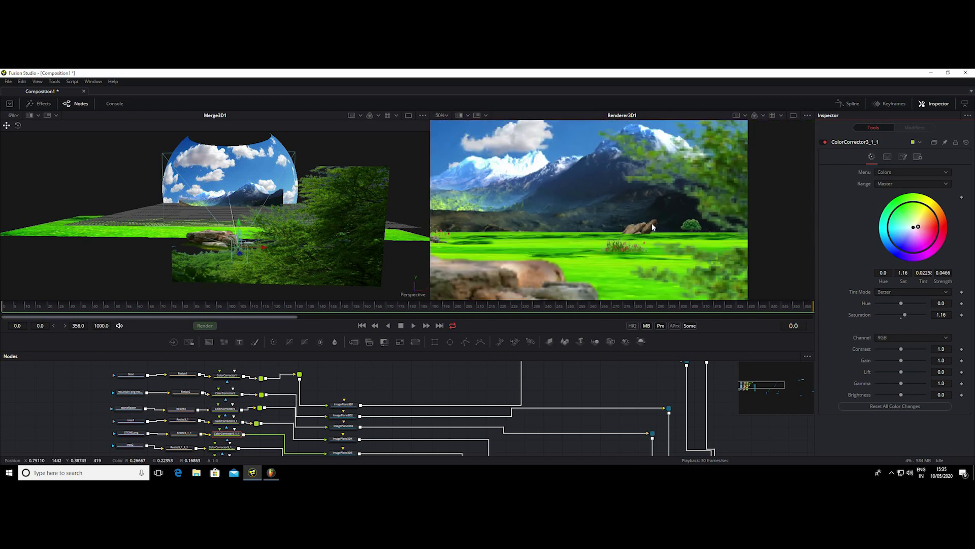
{"action": "scroll", "coordinate": [640, 237], "scroll_direction": "down", "scroll_amount": 1}
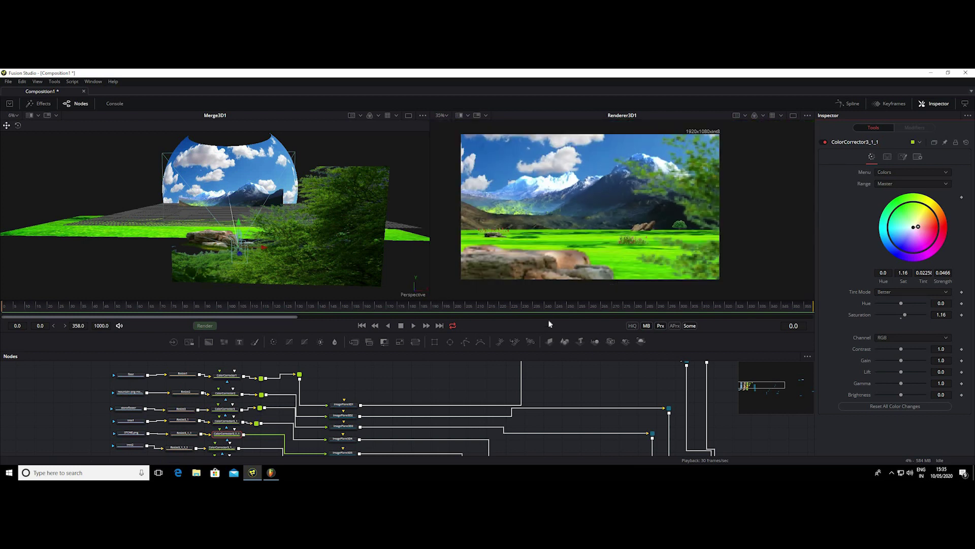
Step: Set tree2's ColorCorrector3_1_1_1 to saturation 1.32 with tint 0.3819 at strength 0.0618
{"action": "left_click", "coordinate": [224, 448]}
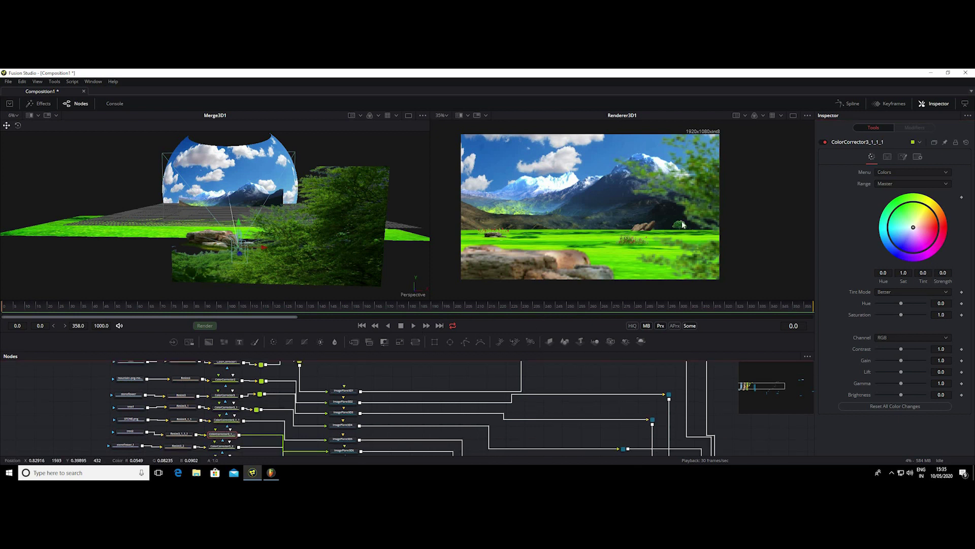
{"action": "scroll", "coordinate": [681, 224], "scroll_direction": "up", "scroll_amount": 1}
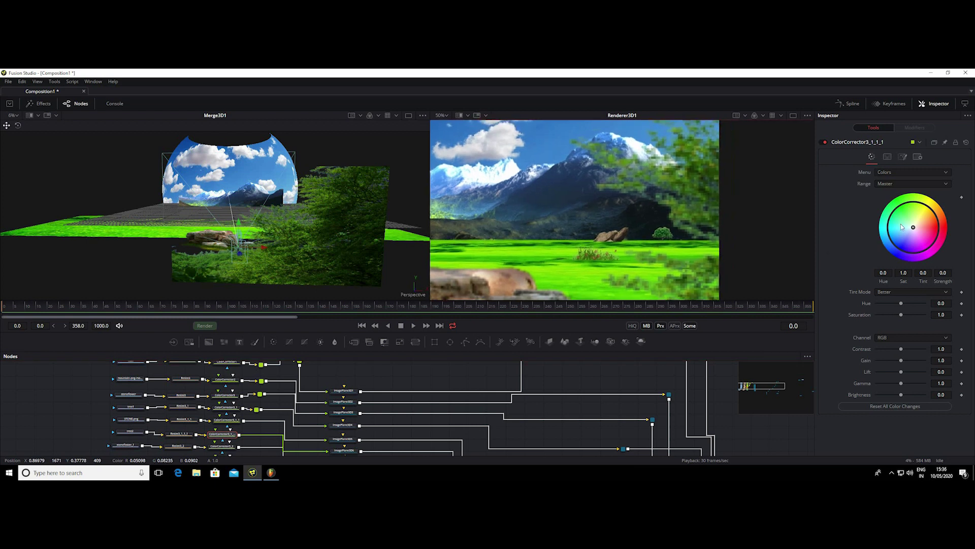
{"action": "mouse_move", "coordinate": [912, 229]}
{"action": "left_mouse_down"}
{"action": "mouse_move", "coordinate": [892, 208]}
{"action": "mouse_move", "coordinate": [910, 224]}
{"action": "left_mouse_up"}
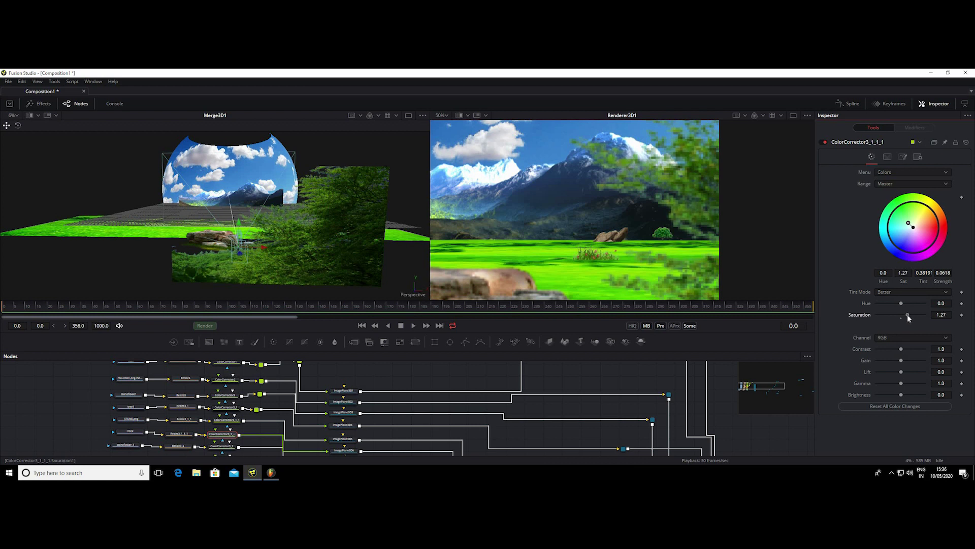
{"action": "scroll", "coordinate": [706, 257], "scroll_direction": "down", "scroll_amount": 3}
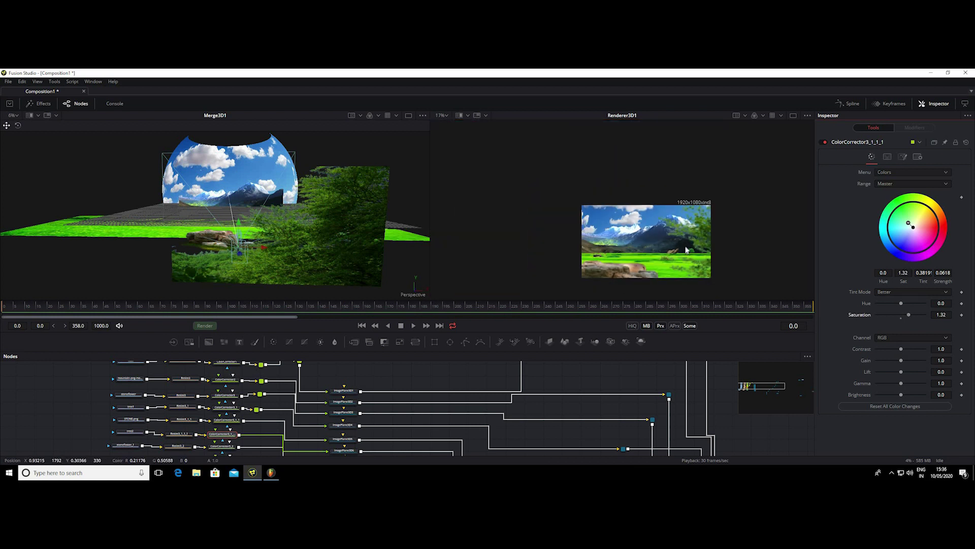
{"action": "scroll", "coordinate": [675, 210], "scroll_direction": "up", "scroll_amount": 2}
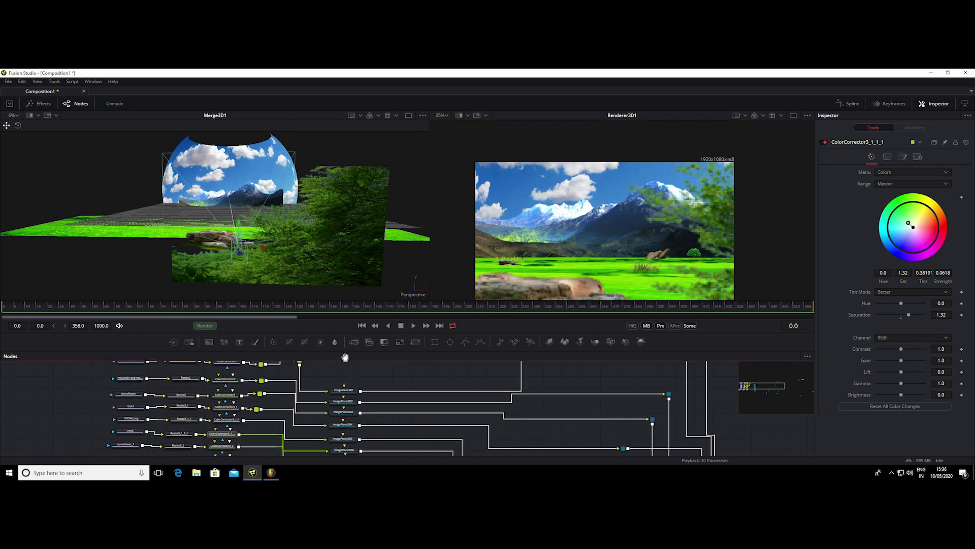
{"action": "scroll", "coordinate": [170, 430], "scroll_direction": "down", "scroll_amount": 2}
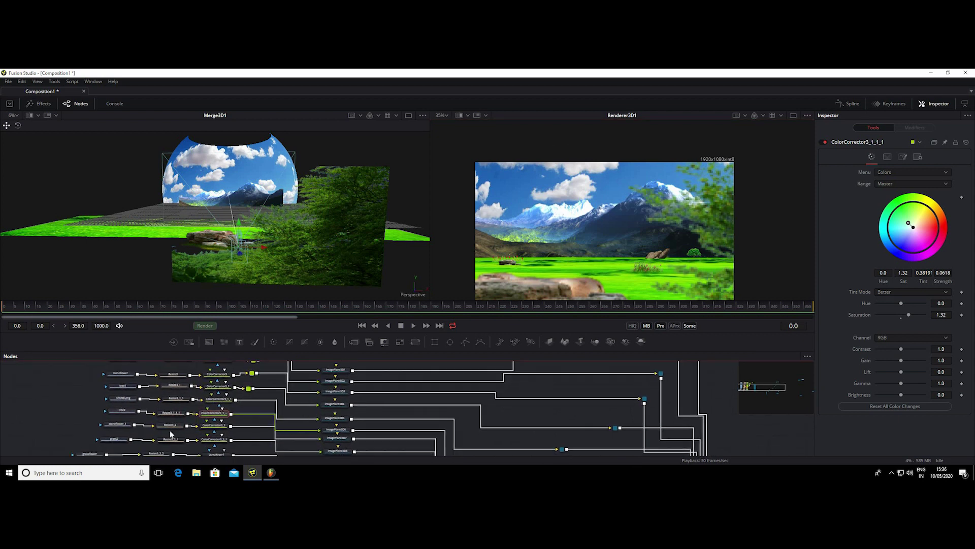
Step: Give the stoneflower_1 layer's ColorCorrector3_2 saturation 1.17 and a slight tint
{"action": "left_click", "coordinate": [213, 425]}
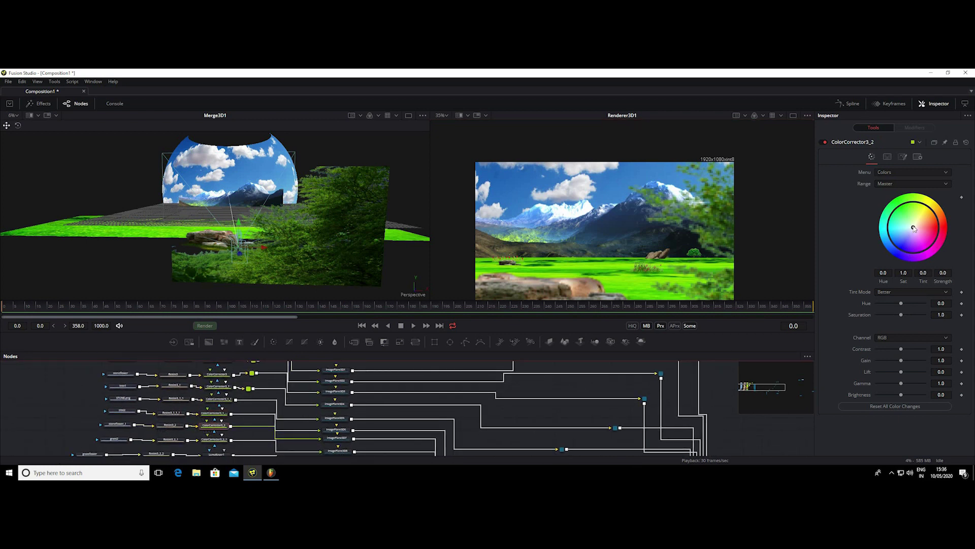
{"action": "left_click_drag", "start_coordinate": [914, 228], "coordinate": [908, 222]}
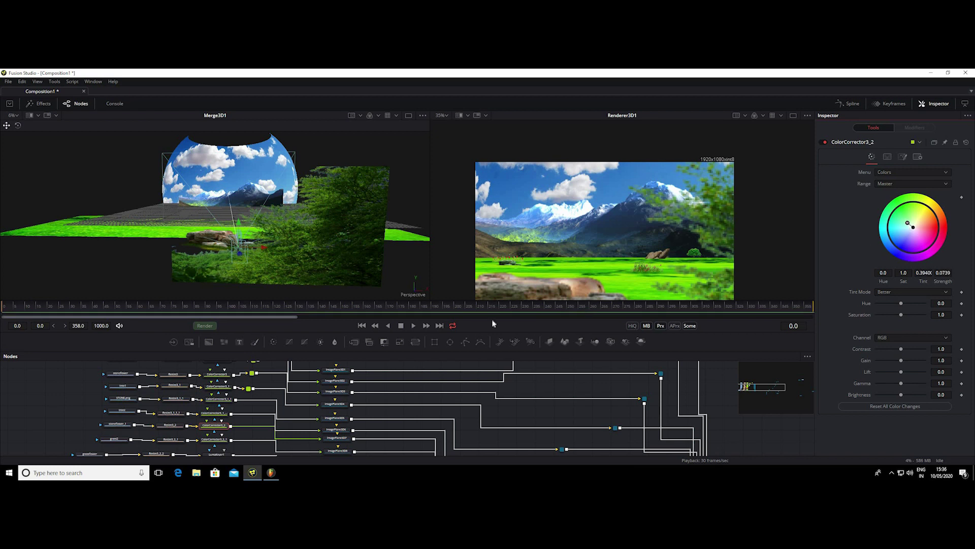
{"action": "scroll", "coordinate": [248, 365], "scroll_direction": "up", "scroll_amount": 2}
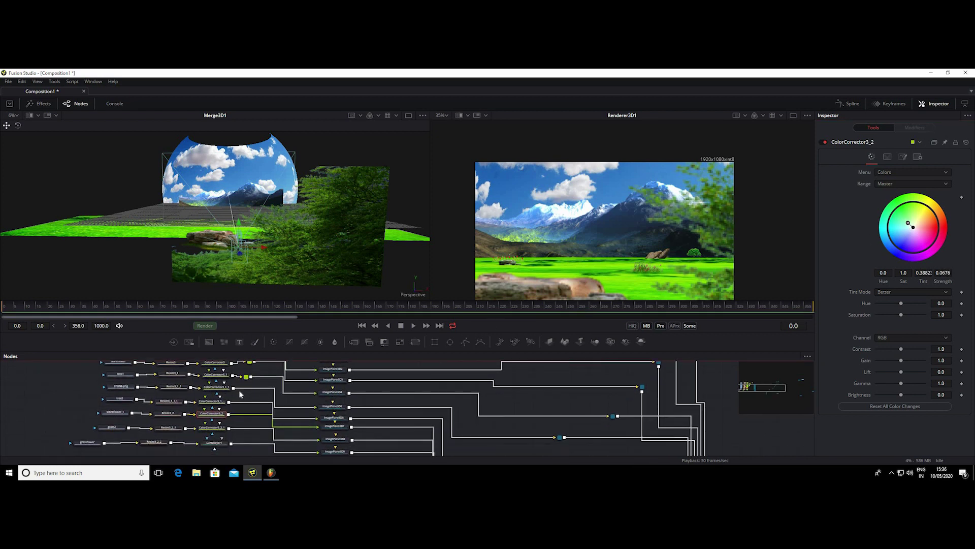
{"action": "scroll", "coordinate": [248, 366], "scroll_direction": "up", "scroll_amount": 3}
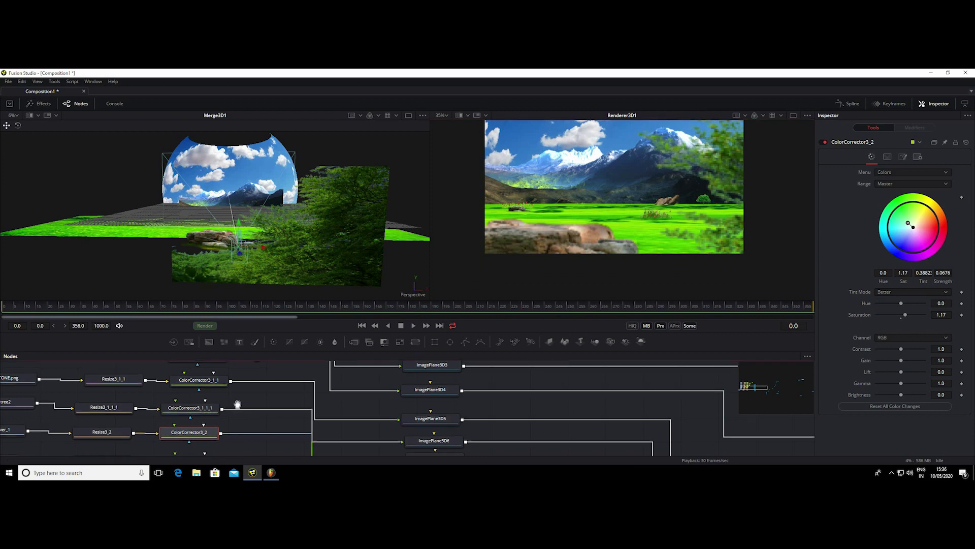
{"action": "scroll", "coordinate": [238, 404], "scroll_direction": "down", "scroll_amount": 2}
Step: Grade grass2 via ColorCorrector3_2_1: saturation 1.14, tint 0.3952 at strength 0.1802
{"action": "left_click", "coordinate": [193, 420]}
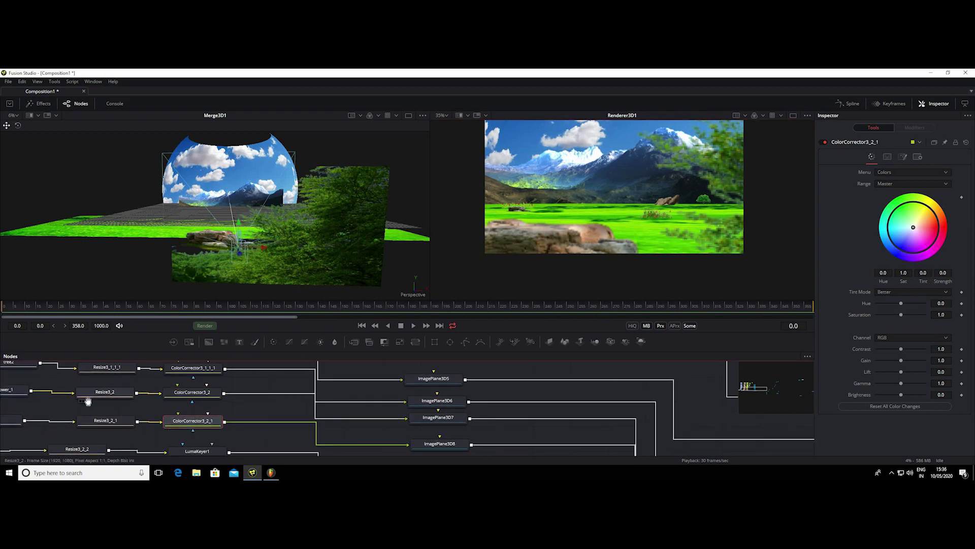
{"action": "left_click_drag", "start_coordinate": [148, 401], "coordinate": [173, 397]}
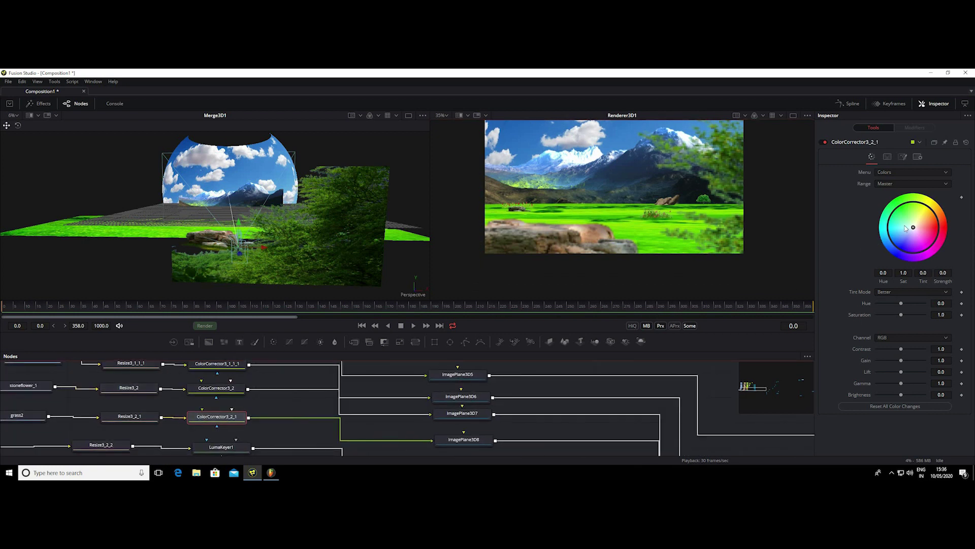
{"action": "left_click_drag", "start_coordinate": [913, 229], "coordinate": [903, 222]}
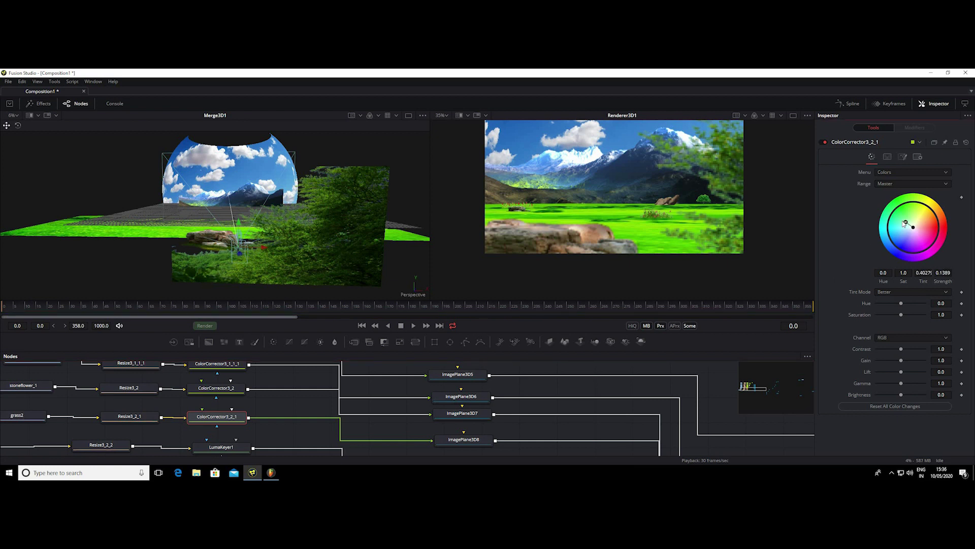
{"action": "left_click", "coordinate": [905, 315]}
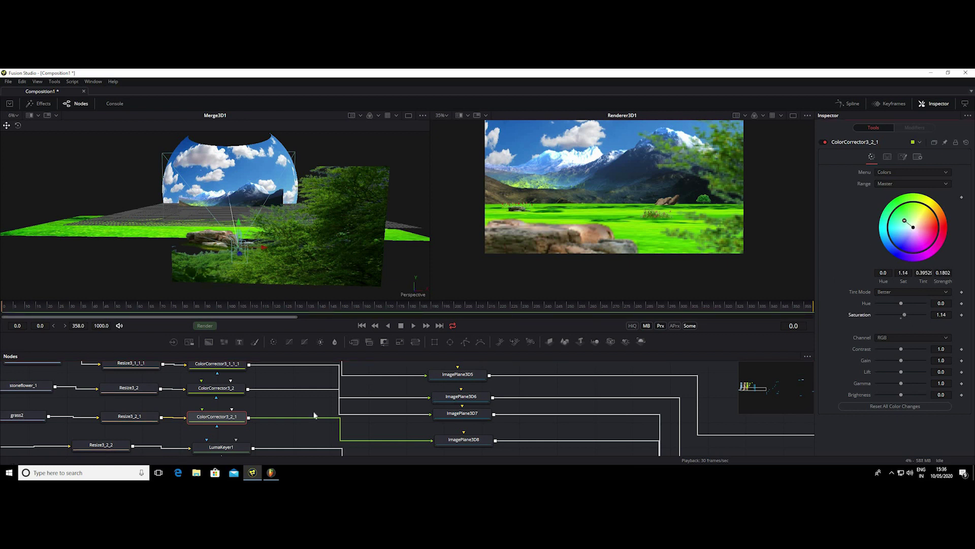
{"action": "left_click_drag", "start_coordinate": [315, 397], "coordinate": [416, 396]}
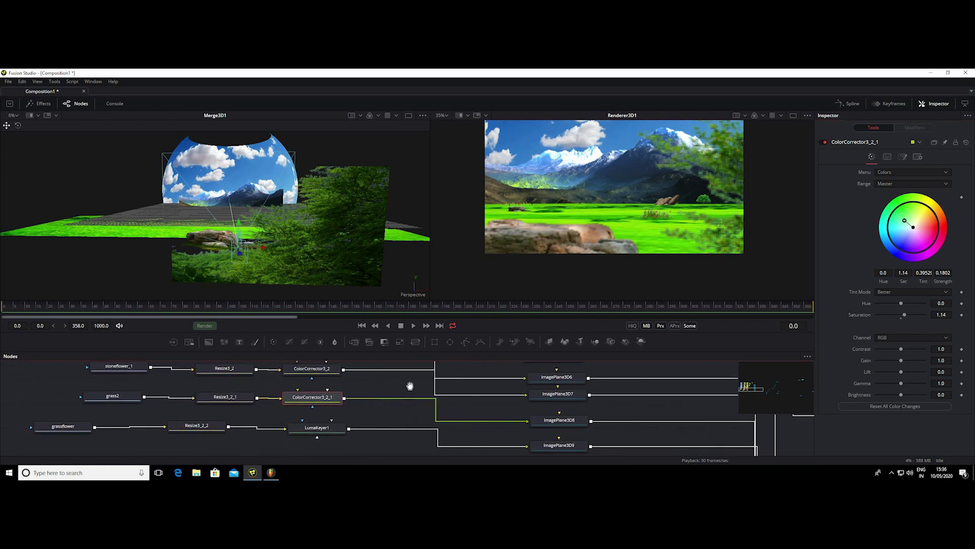
{"action": "scroll", "coordinate": [416, 396], "scroll_direction": "up", "scroll_amount": 1}
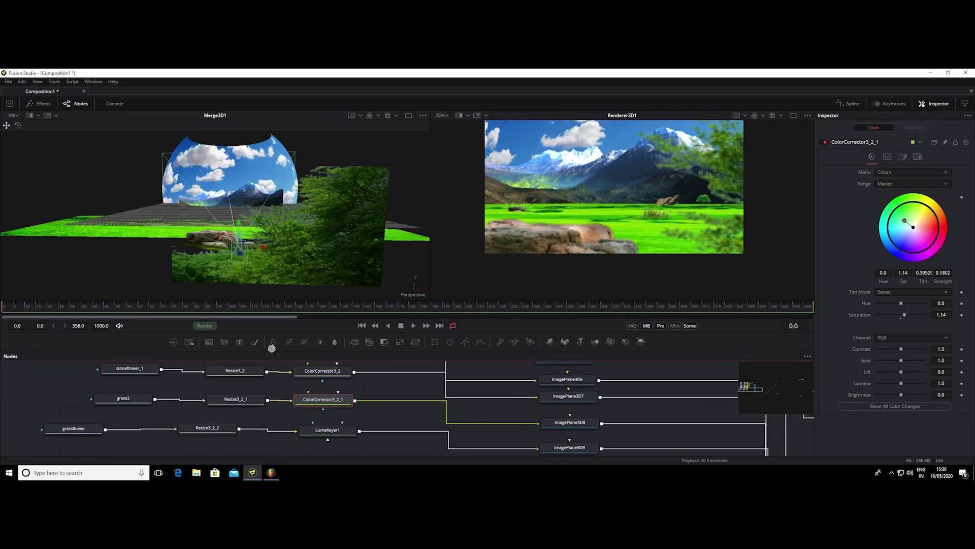
Step: Insert ColorCorrector4 between LumaKeyer1 and ImagePlane3D9 and shift the grassflower nodes left
{"action": "left_click_drag", "start_coordinate": [274, 342], "coordinate": [398, 427]}
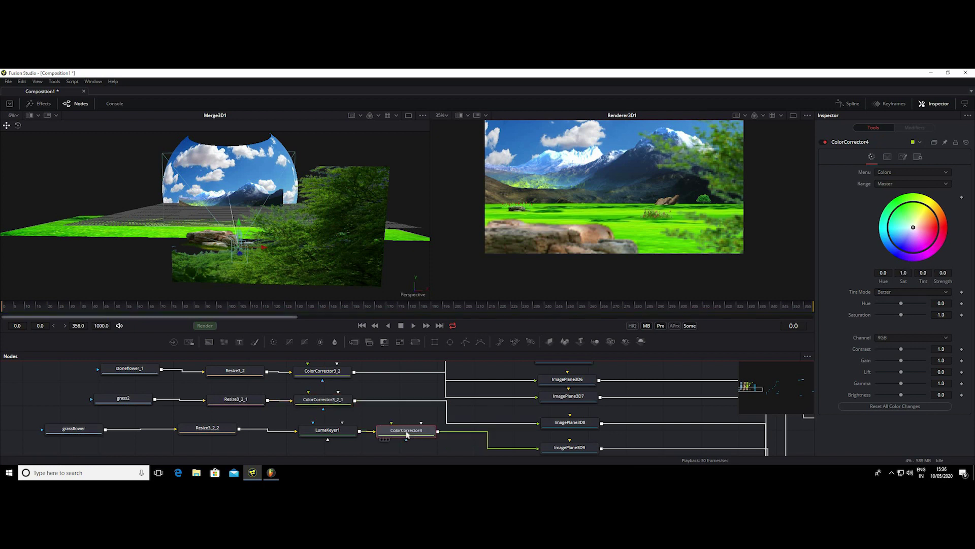
{"action": "left_click_drag", "start_coordinate": [407, 431], "coordinate": [406, 431]}
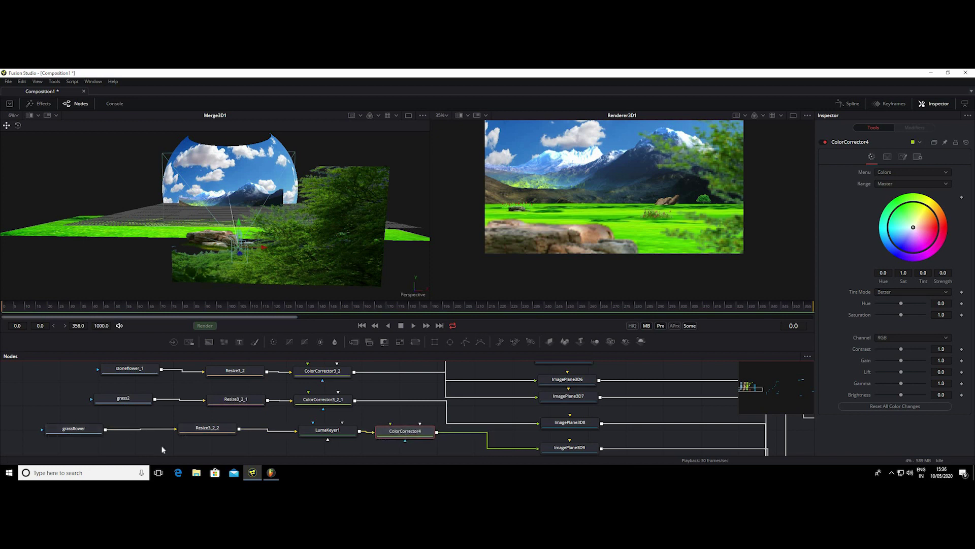
{"action": "mouse_move", "coordinate": [45, 416]}
{"action": "left_mouse_down"}
{"action": "mouse_move", "coordinate": [311, 447]}
{"action": "mouse_move", "coordinate": [221, 430]}
{"action": "left_mouse_up"}
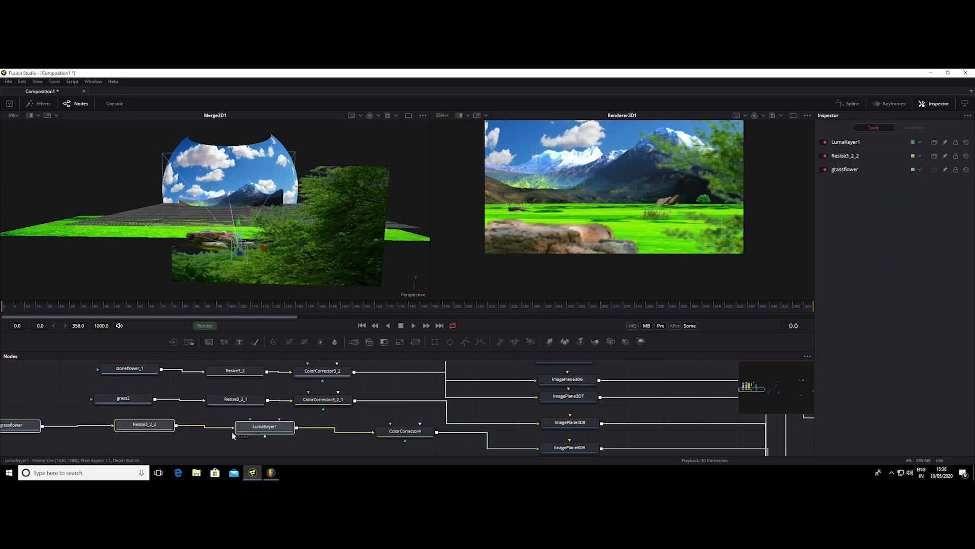
{"action": "left_click_drag", "start_coordinate": [404, 432], "coordinate": [332, 432]}
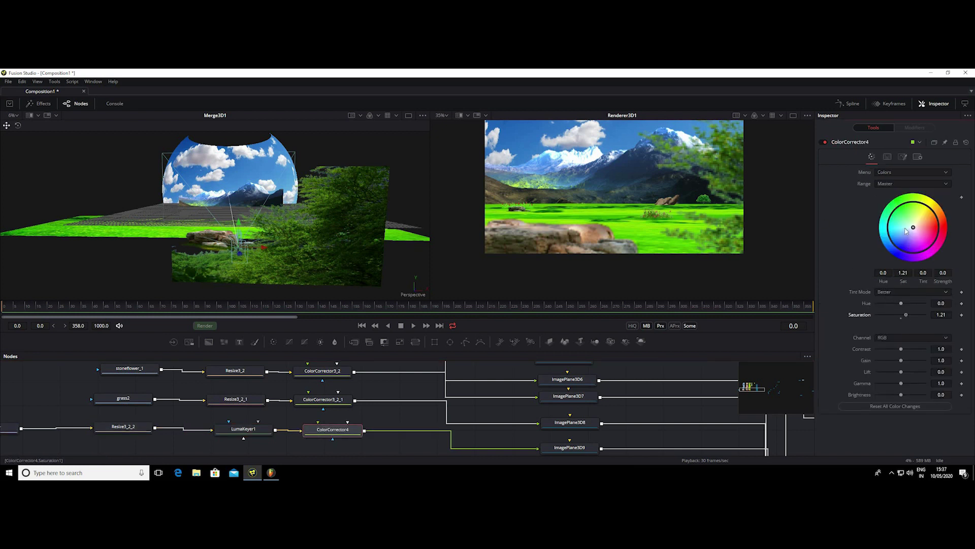
Step: Give the grassflower layer saturation 1.21 and a slight tint of 0.3947 at strength 0.1212
{"action": "left_click_drag", "start_coordinate": [911, 226], "coordinate": [905, 220]}
{"action": "scroll", "coordinate": [395, 405], "scroll_direction": "down", "scroll_amount": 2}
{"action": "scroll", "coordinate": [548, 407], "scroll_direction": "down", "scroll_amount": 2}
{"action": "scroll", "coordinate": [530, 412], "scroll_direction": "right", "scroll_amount": 10}
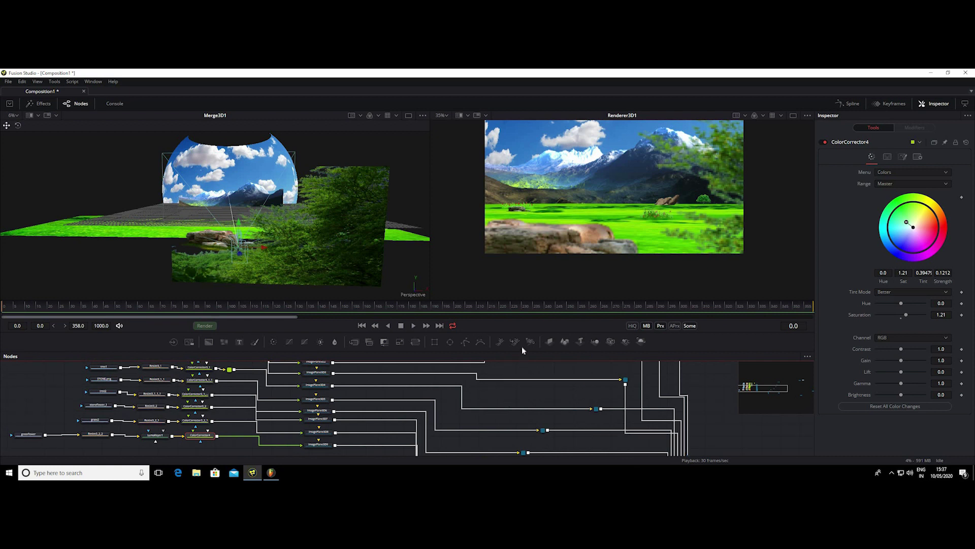
{"action": "left_click_drag", "start_coordinate": [522, 351], "coordinate": [542, 265]}
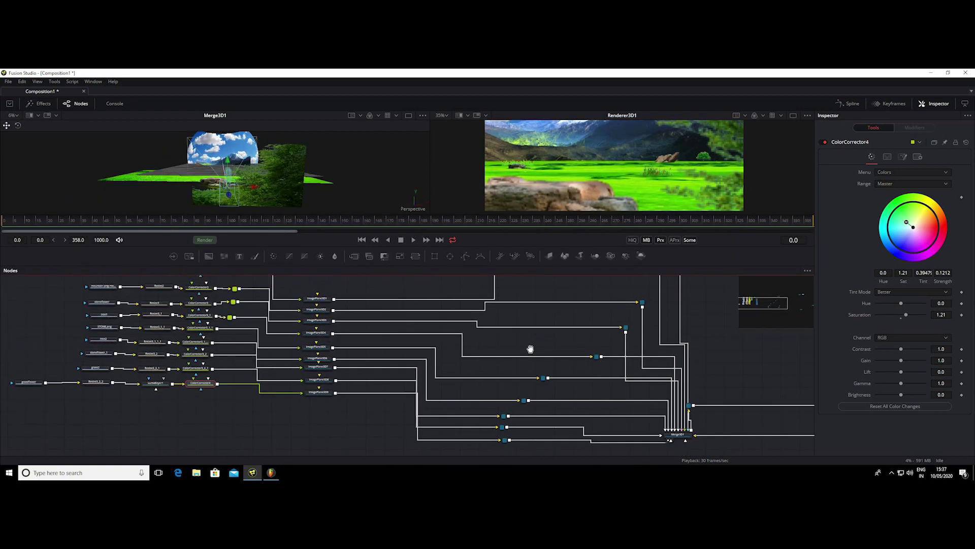
Step: Locate the SKY.jpg loader in the node graph and move it right to make room
{"action": "scroll", "coordinate": [529, 344], "scroll_direction": "up", "scroll_amount": 5}
{"action": "scroll", "coordinate": [472, 326], "scroll_direction": "right", "scroll_amount": 8}
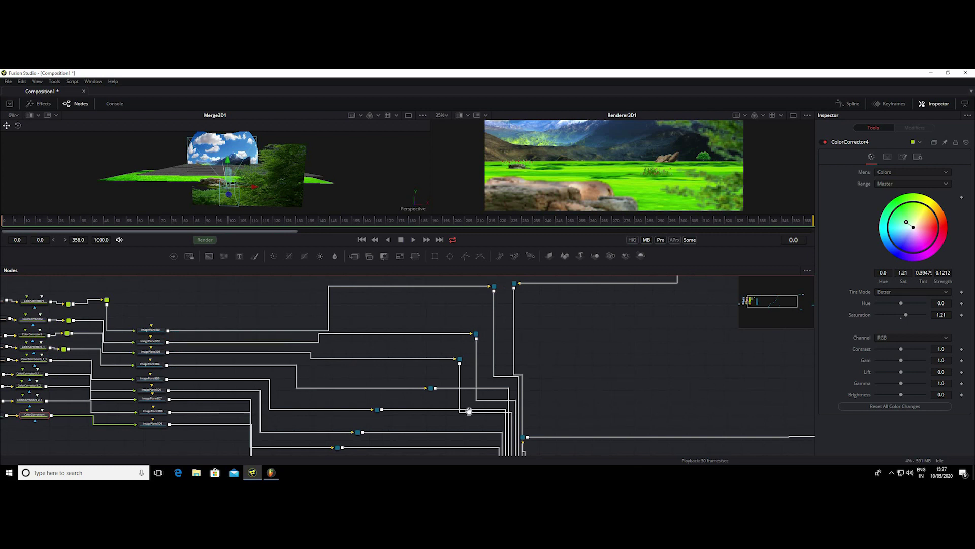
{"action": "scroll", "coordinate": [355, 410], "scroll_direction": "up", "scroll_amount": 4}
{"action": "scroll", "coordinate": [544, 381], "scroll_direction": "right", "scroll_amount": 15}
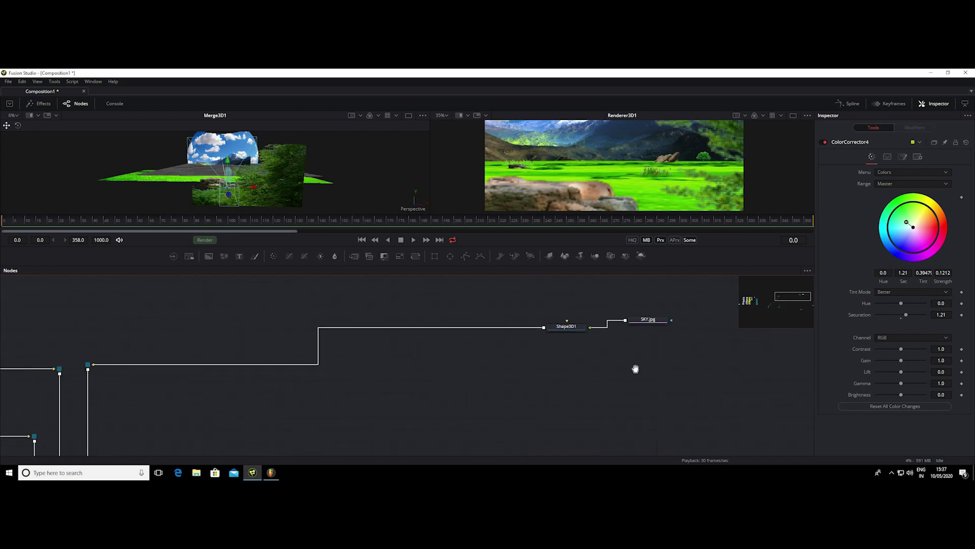
{"action": "scroll", "coordinate": [635, 368], "scroll_direction": "right", "scroll_amount": 5}
{"action": "scroll", "coordinate": [596, 383], "scroll_direction": "up", "scroll_amount": 4}
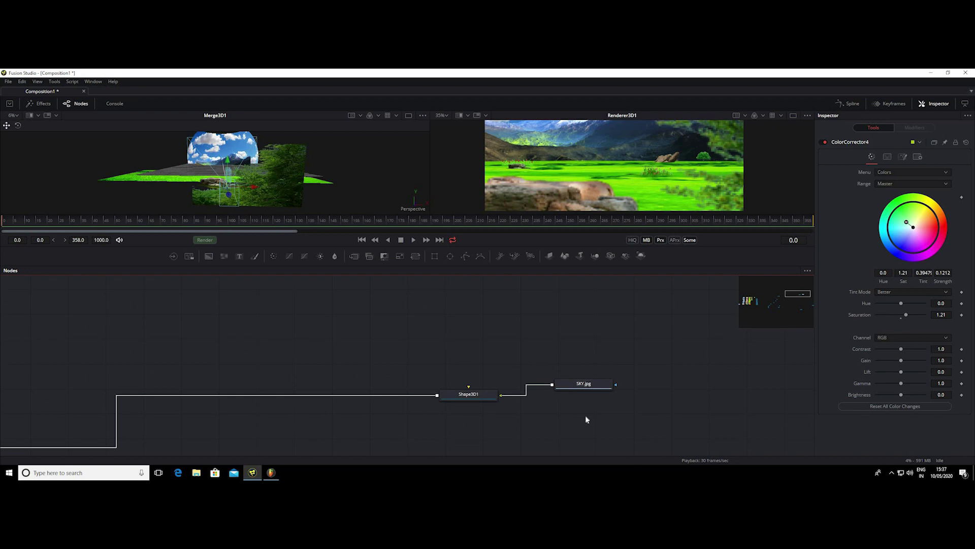
{"action": "scroll", "coordinate": [586, 415], "scroll_direction": "up", "scroll_amount": 2}
{"action": "scroll", "coordinate": [569, 318], "scroll_direction": "down", "scroll_amount": 6}
{"action": "scroll", "coordinate": [549, 396], "scroll_direction": "up", "scroll_amount": 2}
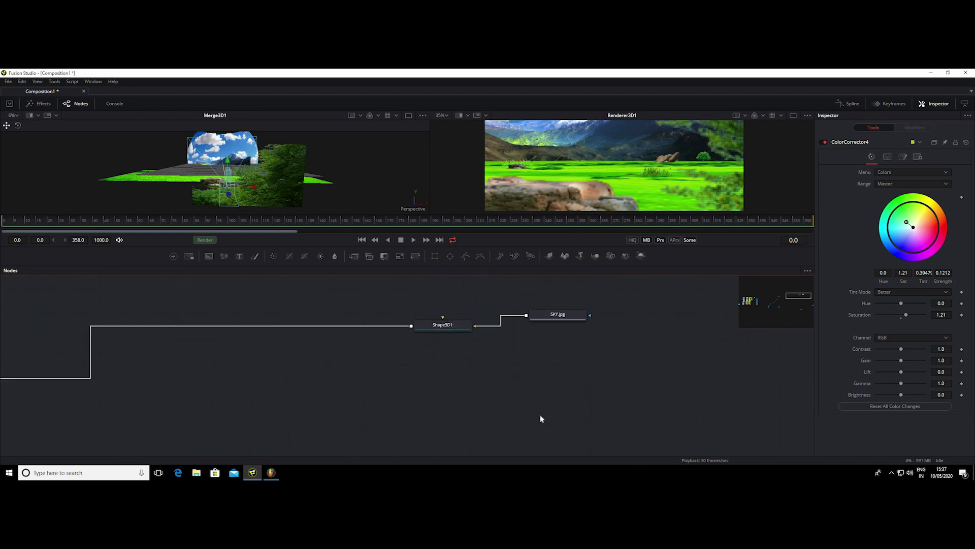
{"action": "scroll", "coordinate": [540, 418], "scroll_direction": "up", "scroll_amount": 1}
{"action": "left_click", "coordinate": [554, 337]}
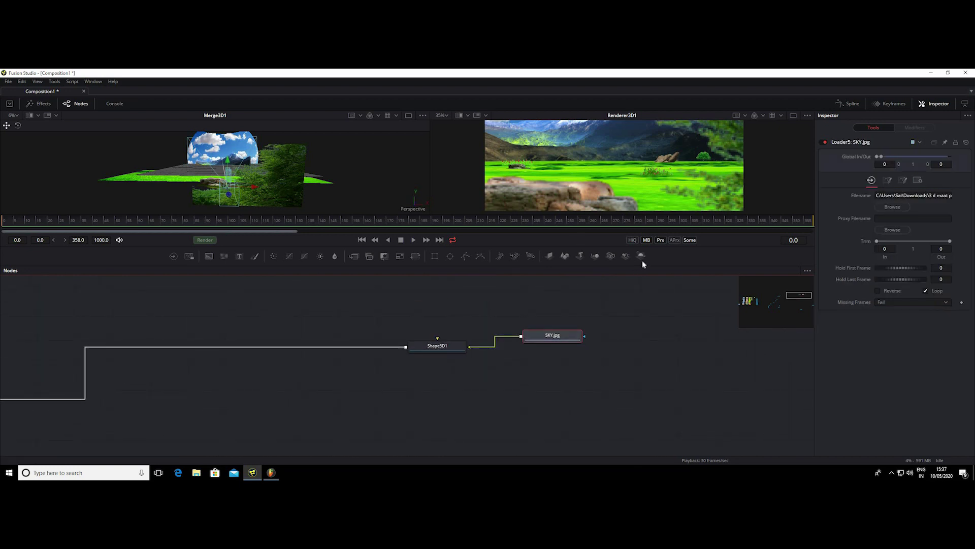
{"action": "left_click_drag", "start_coordinate": [639, 265], "coordinate": [647, 349]}
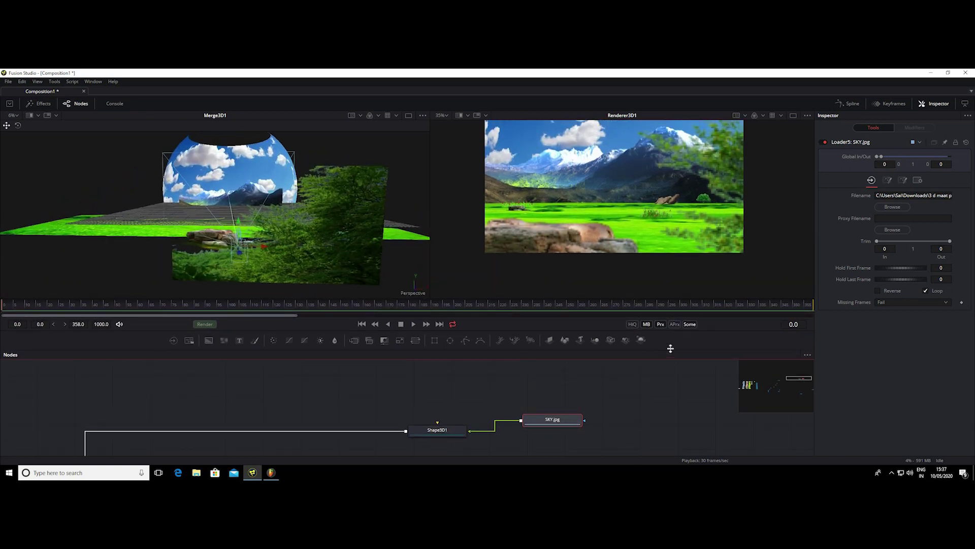
{"action": "left_click_drag", "start_coordinate": [571, 427], "coordinate": [638, 428]}
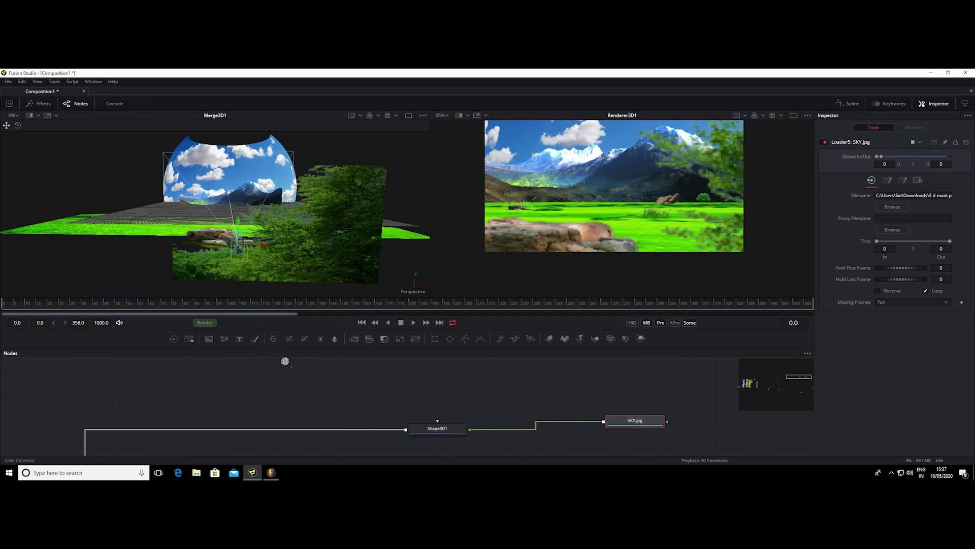
Step: Insert ColorCorrector5 between SKY.jpg and Shape3D1
{"action": "left_click_drag", "start_coordinate": [285, 361], "coordinate": [540, 417]}
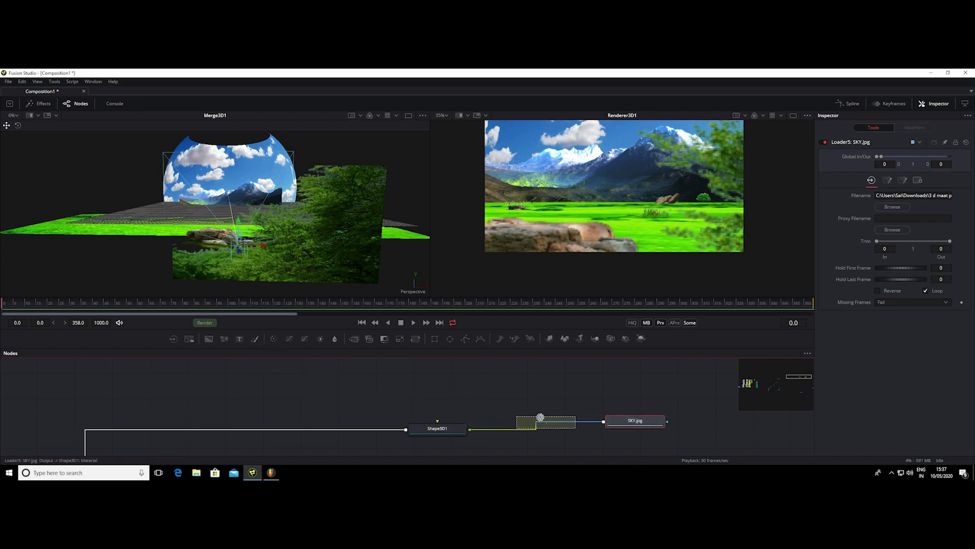
{"action": "mouse_move", "coordinate": [545, 422]}
{"action": "left_mouse_down"}
{"action": "mouse_move", "coordinate": [549, 386]}
{"action": "mouse_move", "coordinate": [545, 396]}
{"action": "left_mouse_up"}
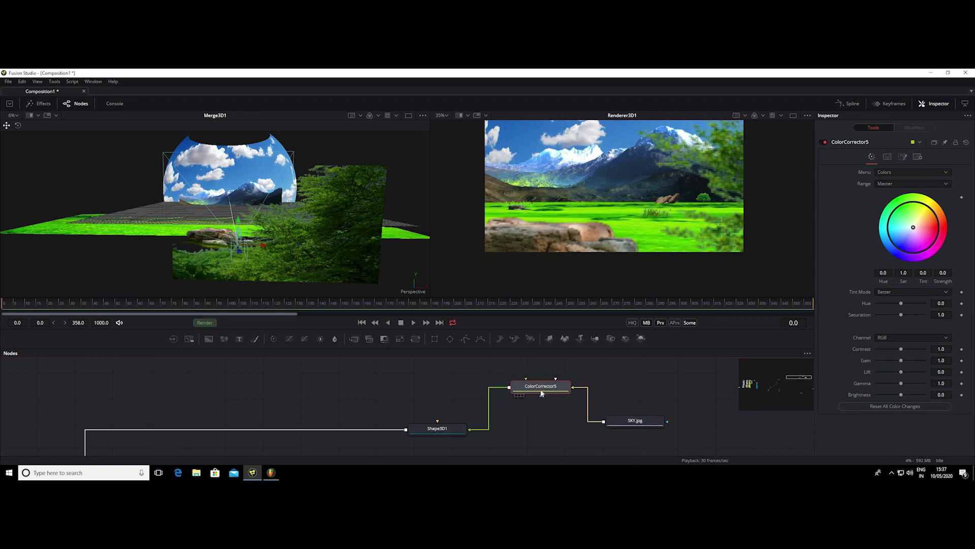
{"action": "left_click_drag", "start_coordinate": [636, 423], "coordinate": [670, 411]}
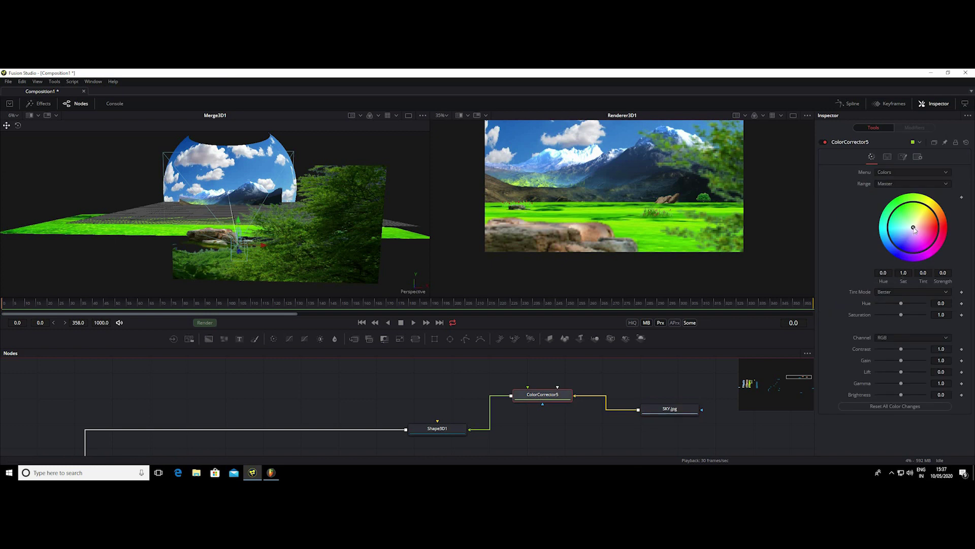
Step: Give the sky a subtle tint of 0.5389 at strength 0.0634 after testing stronger tints
{"action": "mouse_move", "coordinate": [912, 231]}
{"action": "left_mouse_down"}
{"action": "mouse_move", "coordinate": [906, 241]}
{"action": "mouse_move", "coordinate": [909, 232]}
{"action": "left_mouse_up"}
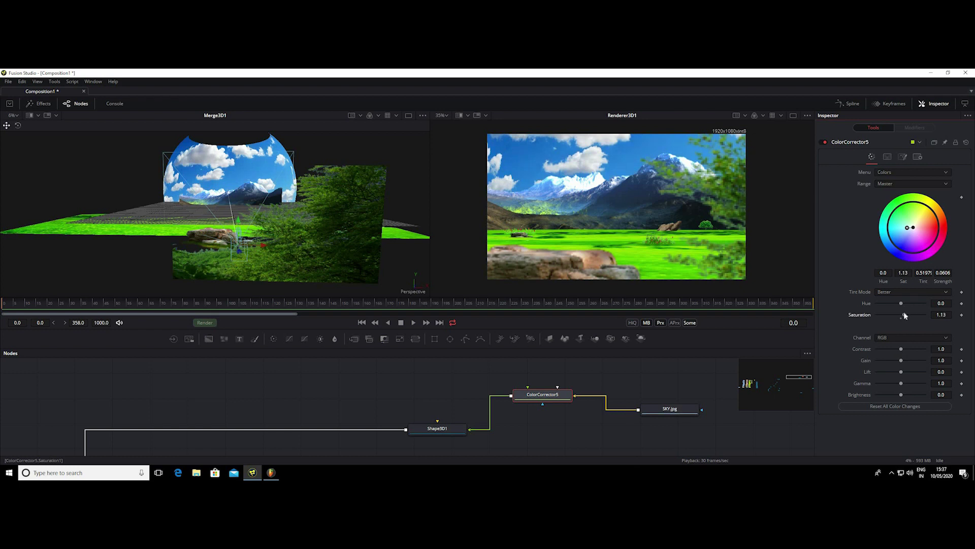
{"action": "left_click_drag", "start_coordinate": [901, 237], "coordinate": [904, 210]}
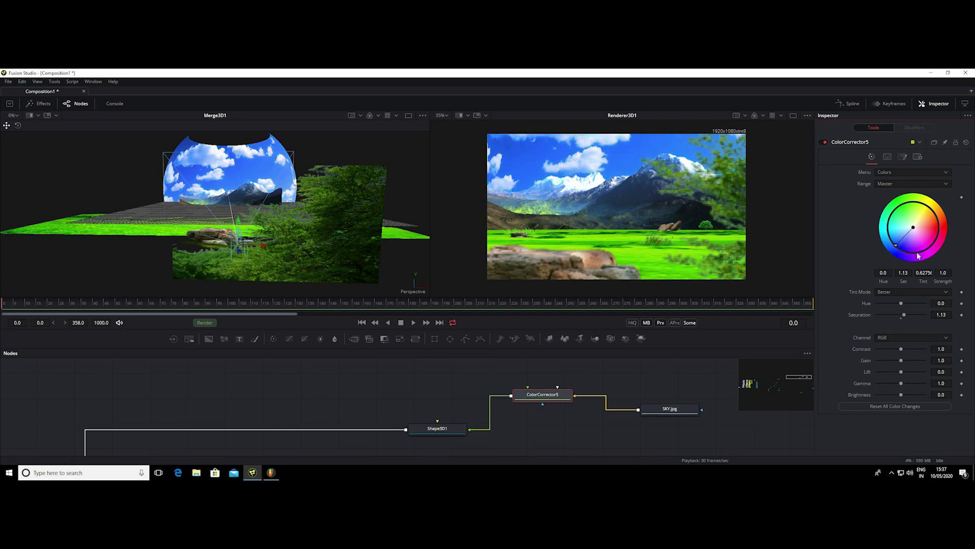
{"action": "mouse_move", "coordinate": [904, 209]}
{"action": "left_mouse_down"}
{"action": "mouse_move", "coordinate": [915, 224]}
{"action": "mouse_move", "coordinate": [901, 232]}
{"action": "mouse_move", "coordinate": [910, 230]}
{"action": "left_mouse_up"}
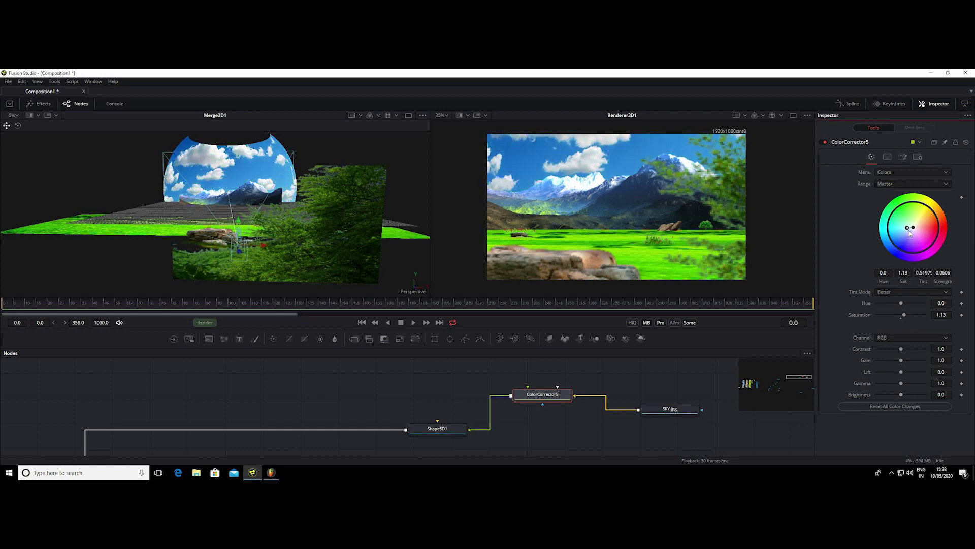
{"action": "left_click_drag", "start_coordinate": [910, 230], "coordinate": [907, 229]}
{"action": "scroll", "coordinate": [595, 208], "scroll_direction": "down", "scroll_amount": 1}
{"action": "left_click_drag", "start_coordinate": [595, 208], "coordinate": [601, 209]}
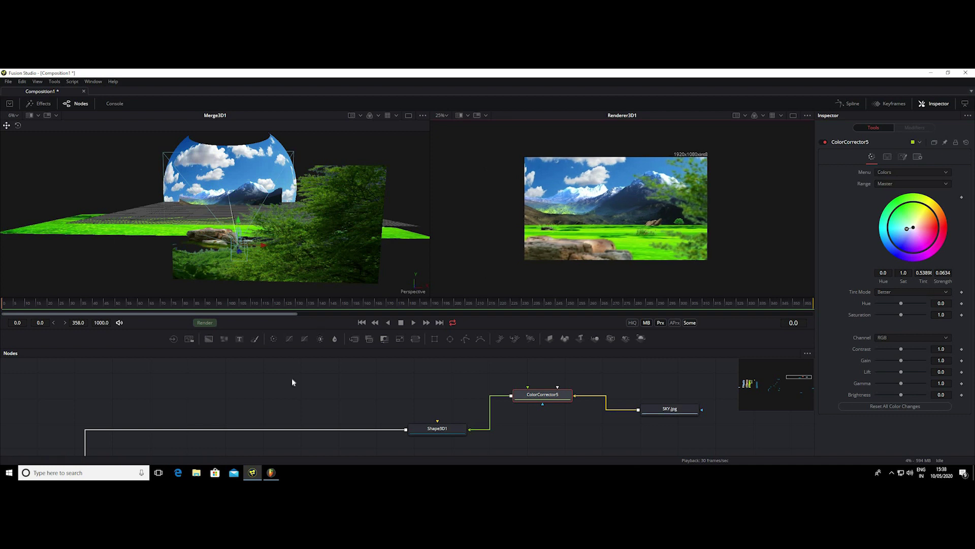
Step: Collapse the node panel and zoom the Renderer3D1 and Merge3D1 viewers onto the graded landscape
{"action": "left_click_drag", "start_coordinate": [334, 379], "coordinate": [373, 381]}
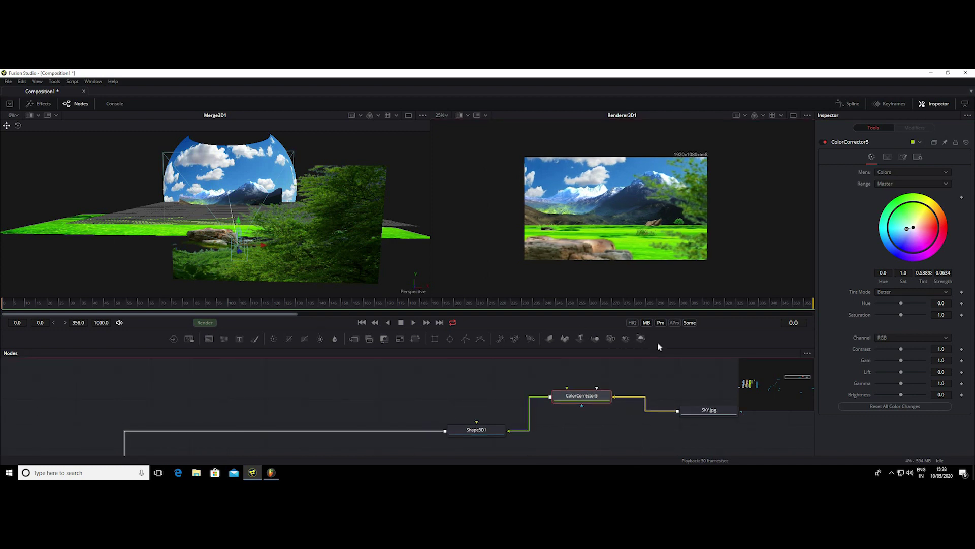
{"action": "left_click_drag", "start_coordinate": [655, 347], "coordinate": [660, 358]}
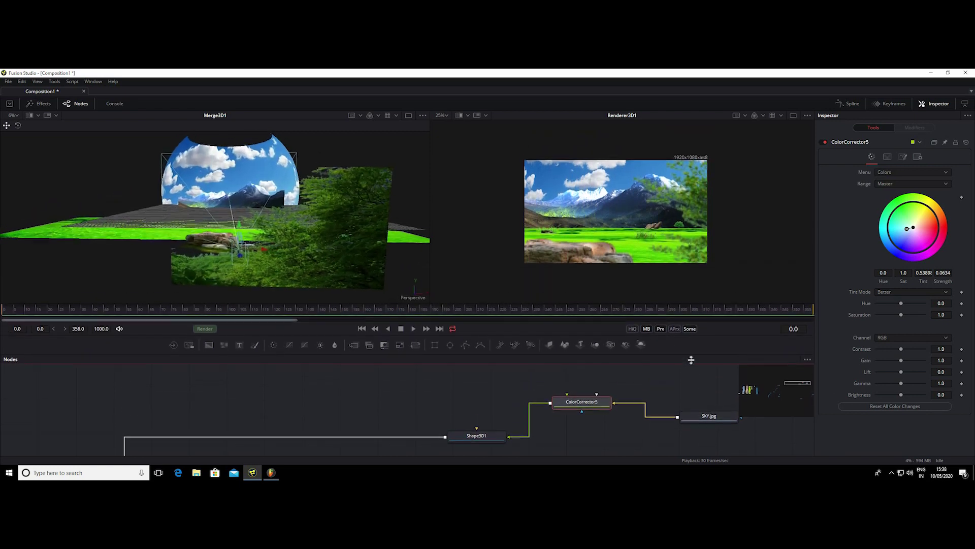
{"action": "scroll", "coordinate": [584, 249], "scroll_direction": "up", "scroll_amount": 5}
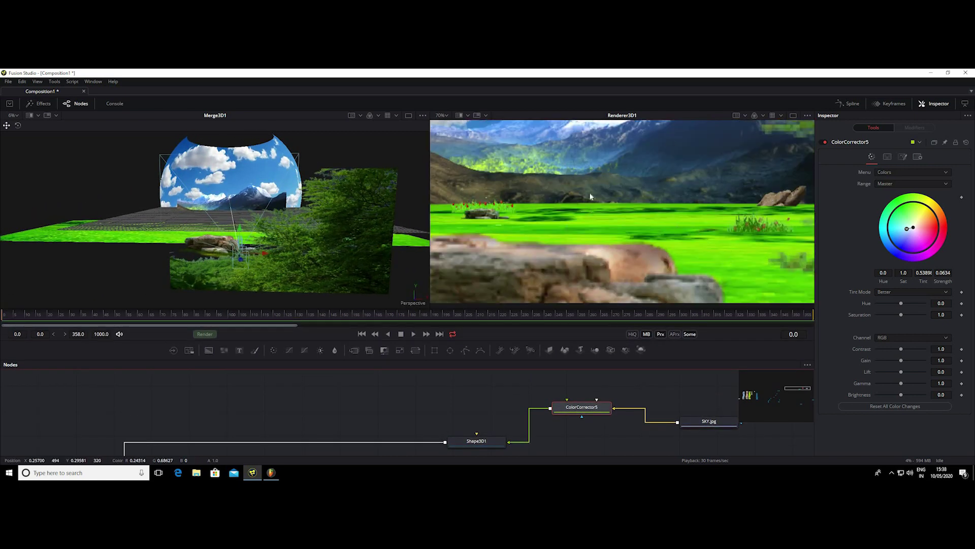
{"action": "scroll", "coordinate": [584, 188], "scroll_direction": "down", "scroll_amount": 2}
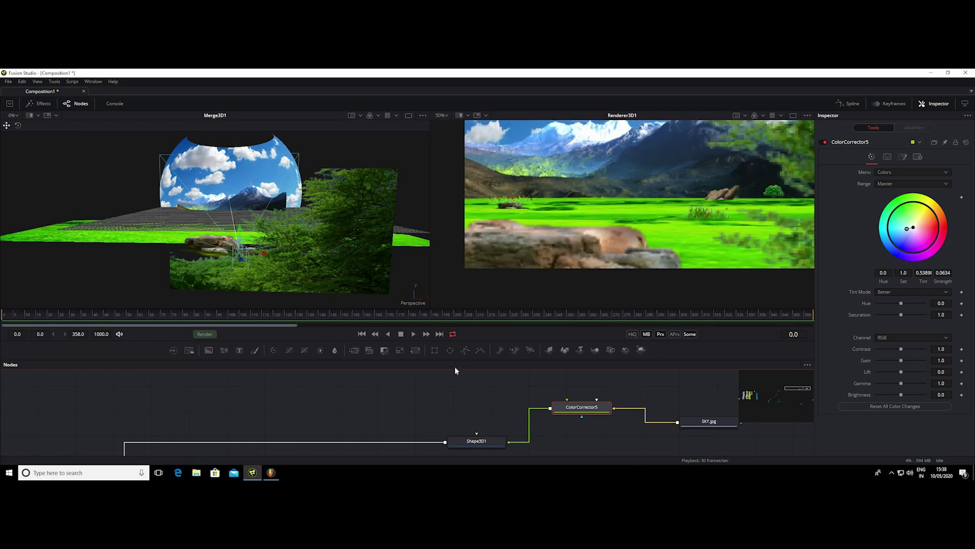
{"action": "scroll", "coordinate": [428, 399], "scroll_direction": "down", "scroll_amount": 3}
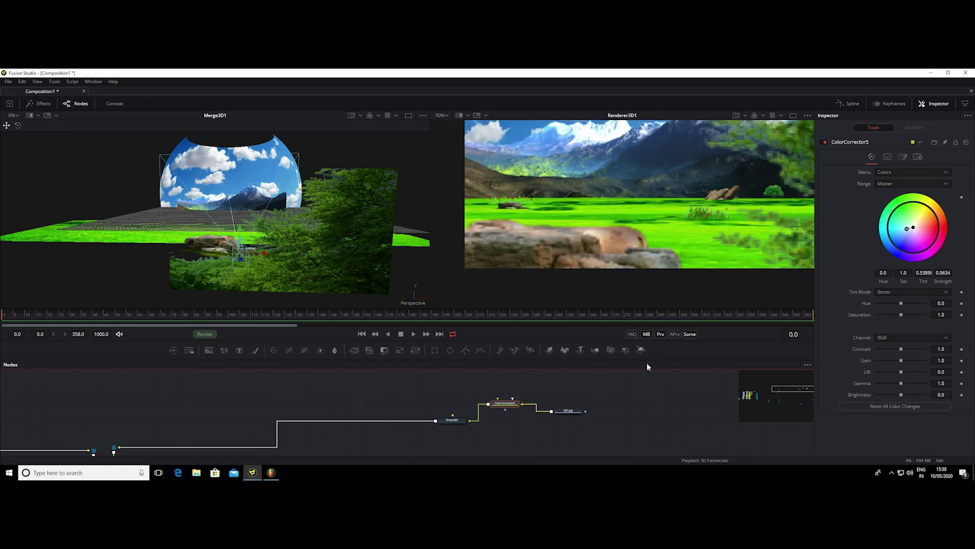
{"action": "left_click_drag", "start_coordinate": [647, 363], "coordinate": [692, 462]}
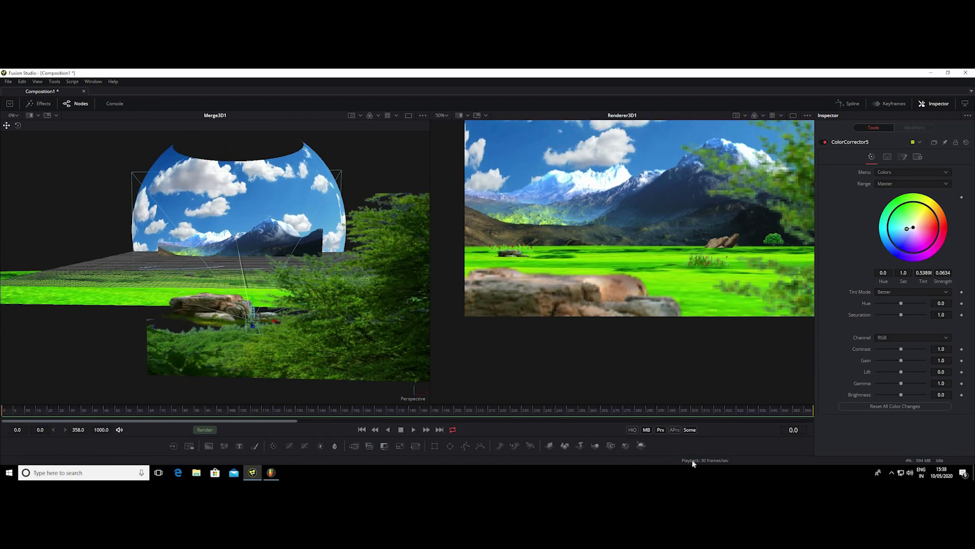
{"action": "scroll", "coordinate": [598, 321], "scroll_direction": "down", "scroll_amount": 2}
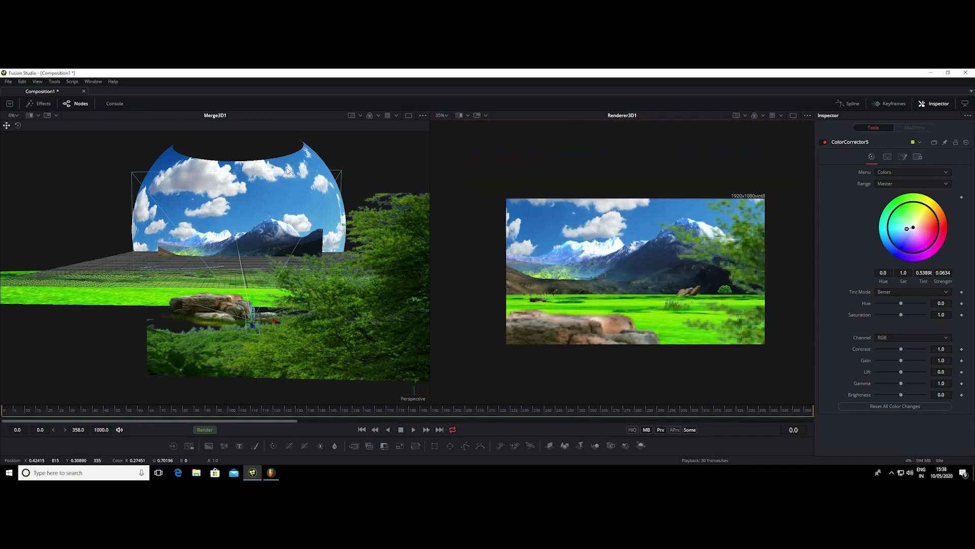
{"action": "scroll", "coordinate": [246, 233], "scroll_direction": "down", "scroll_amount": 2}
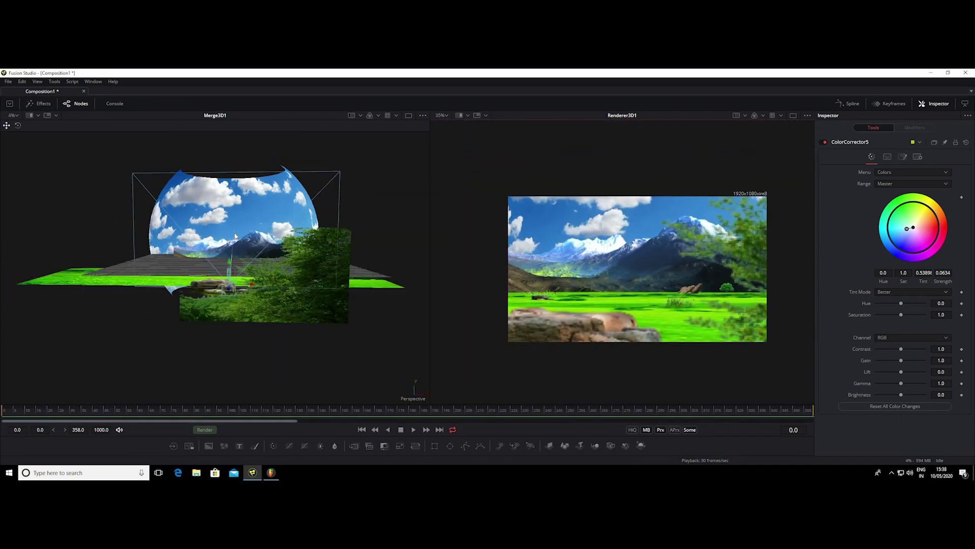
{"action": "mouse_move", "coordinate": [162, 244]}
{"action": "left_mouse_down"}
{"action": "mouse_move", "coordinate": [274, 209]}
{"action": "mouse_move", "coordinate": [163, 186]}
{"action": "mouse_move", "coordinate": [60, 189]}
{"action": "mouse_move", "coordinate": [167, 247]}
{"action": "mouse_move", "coordinate": [376, 244]}
{"action": "mouse_move", "coordinate": [149, 246]}
{"action": "mouse_move", "coordinate": [124, 169]}
{"action": "mouse_move", "coordinate": [154, 237]}
{"action": "left_mouse_up"}
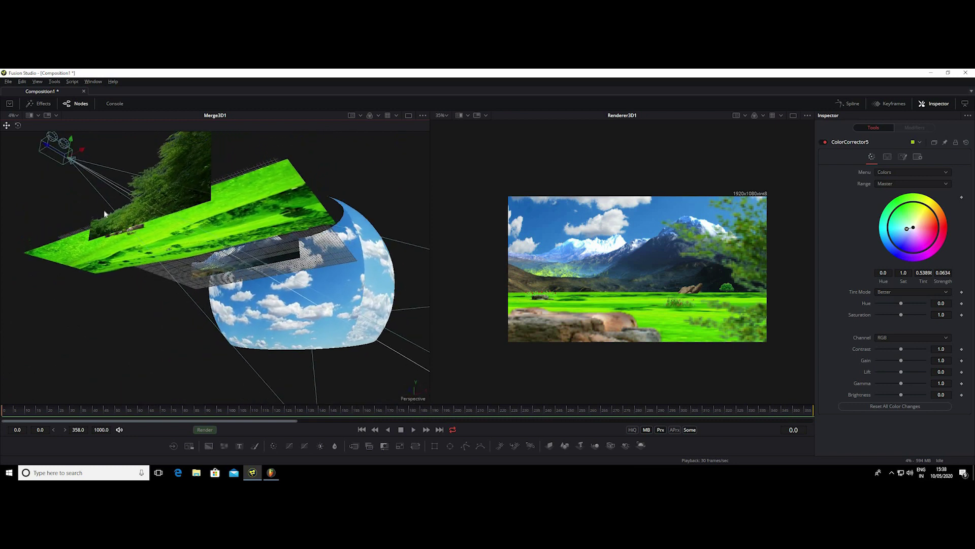
{"action": "mouse_move", "coordinate": [232, 217]}
{"action": "left_mouse_down"}
{"action": "mouse_move", "coordinate": [159, 154]}
{"action": "mouse_move", "coordinate": [53, 207]}
{"action": "mouse_move", "coordinate": [28, 134]}
{"action": "mouse_move", "coordinate": [185, 155]}
{"action": "left_mouse_up"}
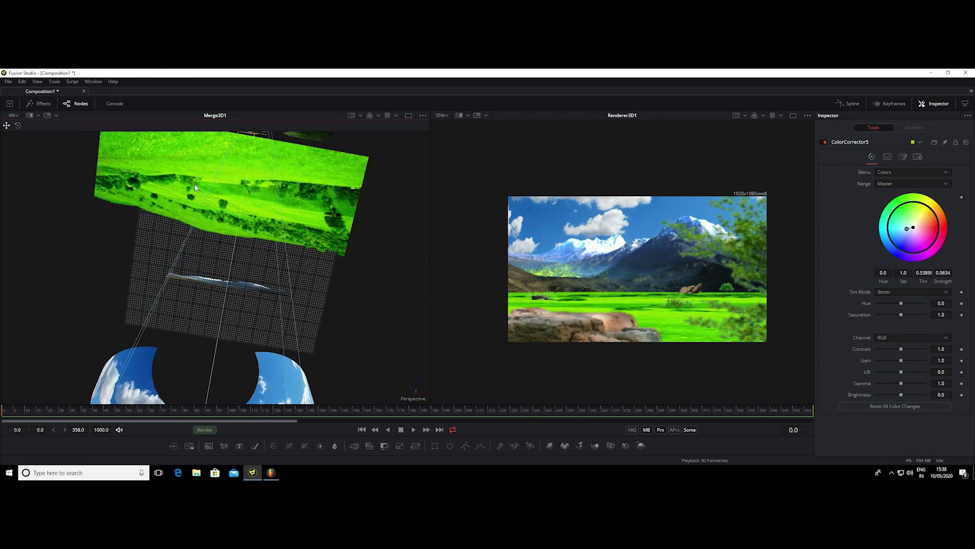
{"action": "mouse_move", "coordinate": [195, 188]}
{"action": "left_mouse_down"}
{"action": "mouse_move", "coordinate": [288, 306]}
{"action": "mouse_move", "coordinate": [124, 272]}
{"action": "mouse_move", "coordinate": [111, 295]}
{"action": "left_mouse_up"}
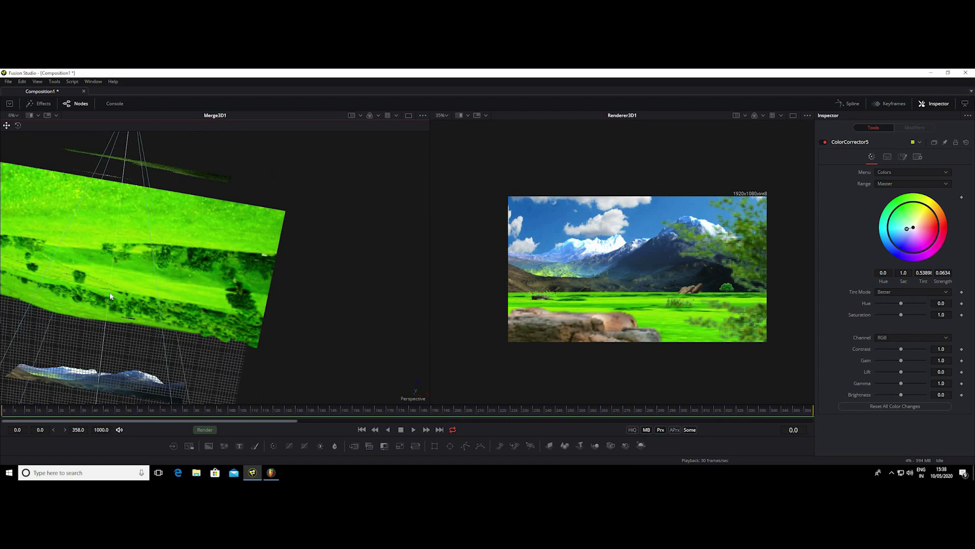
{"action": "mouse_move", "coordinate": [201, 322]}
{"action": "left_mouse_down"}
{"action": "mouse_move", "coordinate": [177, 387]}
{"action": "mouse_move", "coordinate": [139, 374]}
{"action": "left_mouse_up"}
{"action": "scroll", "coordinate": [305, 300], "scroll_direction": "down", "scroll_amount": 2}
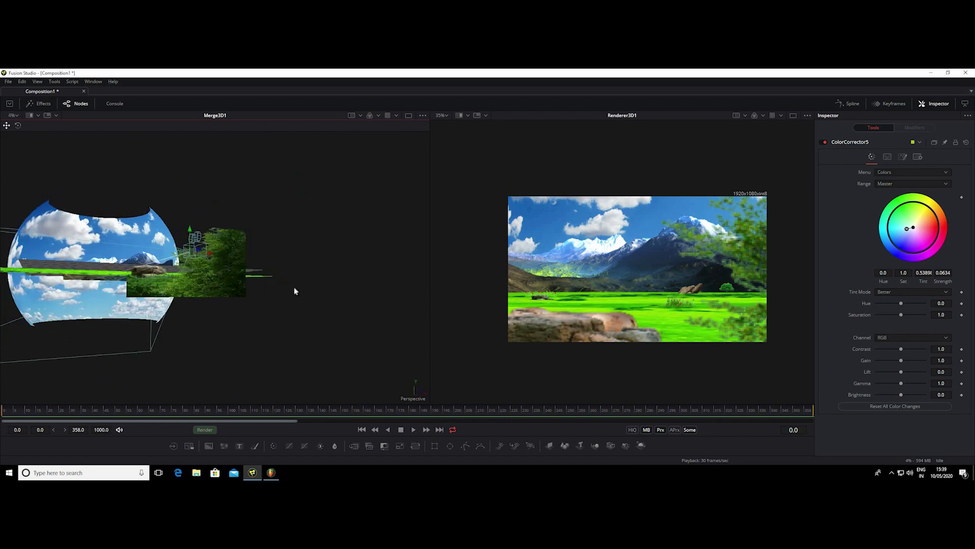
{"action": "scroll", "coordinate": [295, 288], "scroll_direction": "down", "scroll_amount": 1}
{"action": "mouse_move", "coordinate": [272, 337]}
{"action": "left_mouse_down"}
{"action": "mouse_move", "coordinate": [259, 312]}
{"action": "mouse_move", "coordinate": [239, 320]}
{"action": "left_mouse_up"}
{"action": "scroll", "coordinate": [244, 335], "scroll_direction": "up", "scroll_amount": 2}
{"action": "scroll", "coordinate": [203, 320], "scroll_direction": "up", "scroll_amount": 1}
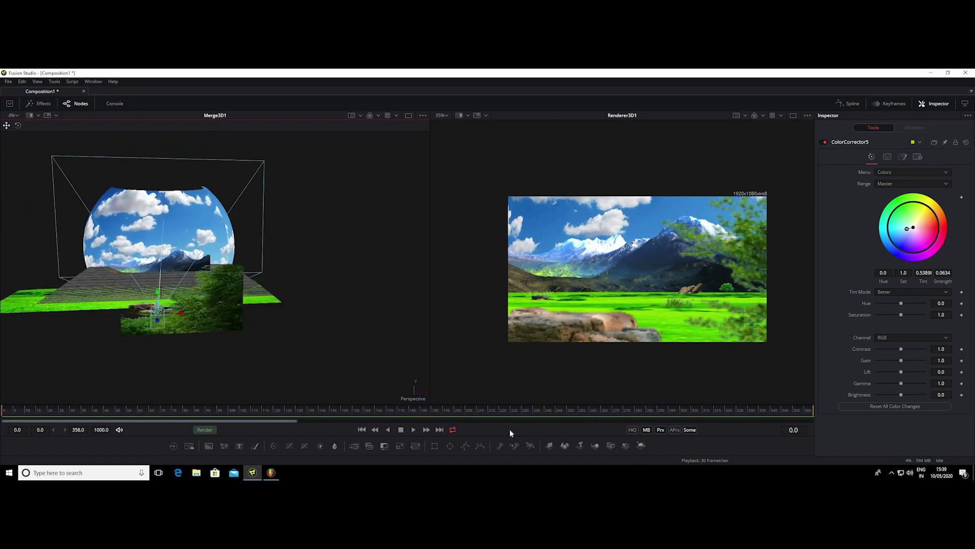
Step: Show the node graph and move the loader, Resize and ColorCorrector chains up-left
{"action": "left_click_drag", "start_coordinate": [508, 436], "coordinate": [508, 224]}
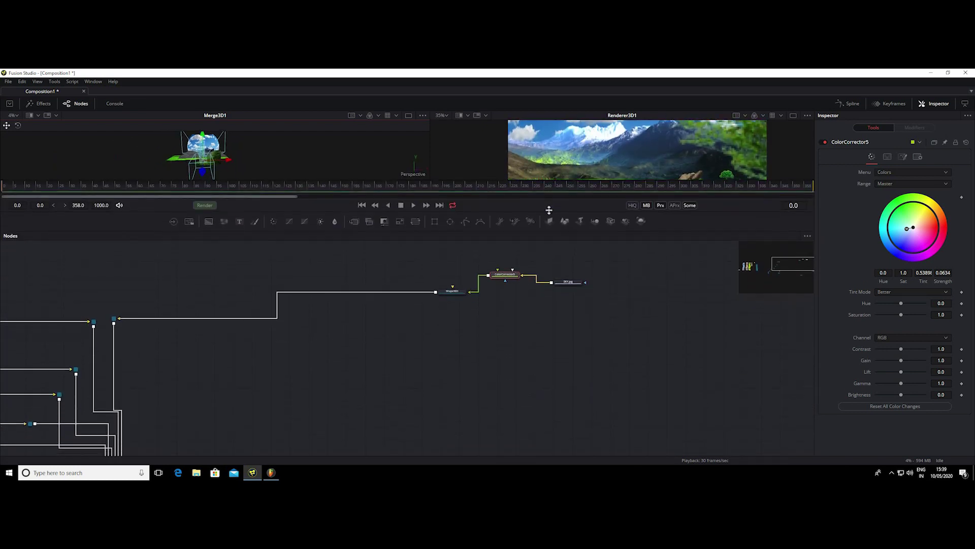
{"action": "scroll", "coordinate": [430, 261], "scroll_direction": "left", "scroll_amount": 10}
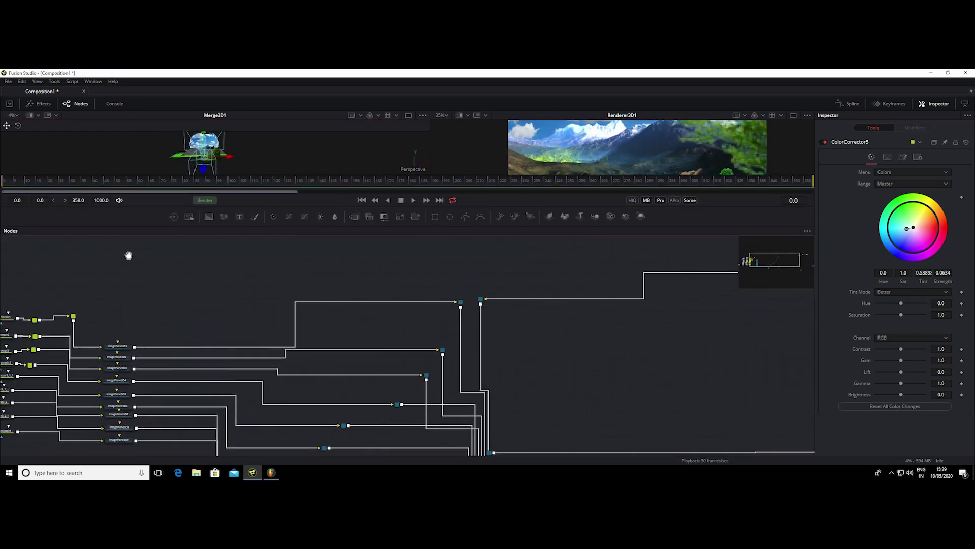
{"action": "scroll", "coordinate": [201, 259], "scroll_direction": "down", "scroll_amount": 3}
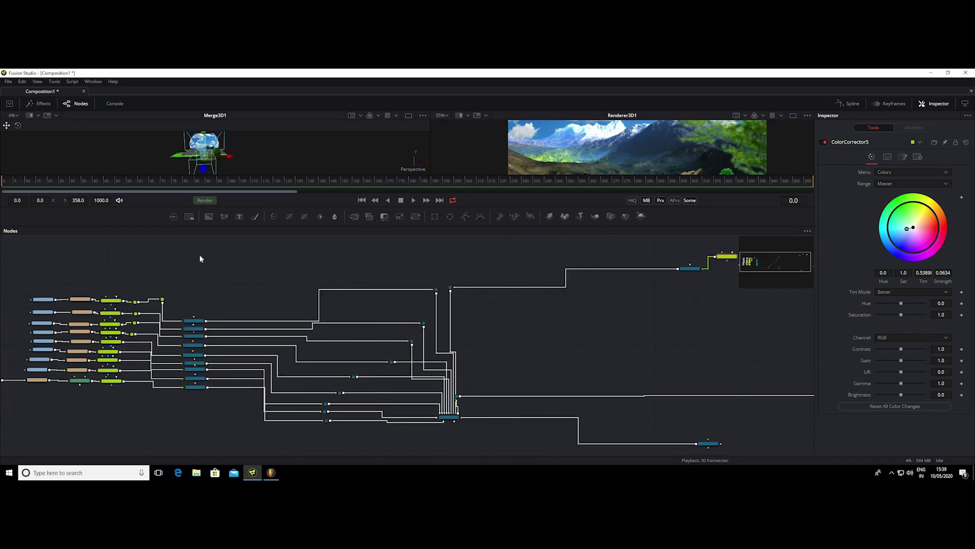
{"action": "scroll", "coordinate": [200, 258], "scroll_direction": "down", "scroll_amount": 2}
{"action": "scroll", "coordinate": [201, 259], "scroll_direction": "up", "scroll_amount": 2}
{"action": "scroll", "coordinate": [196, 298], "scroll_direction": "up", "scroll_amount": 3}
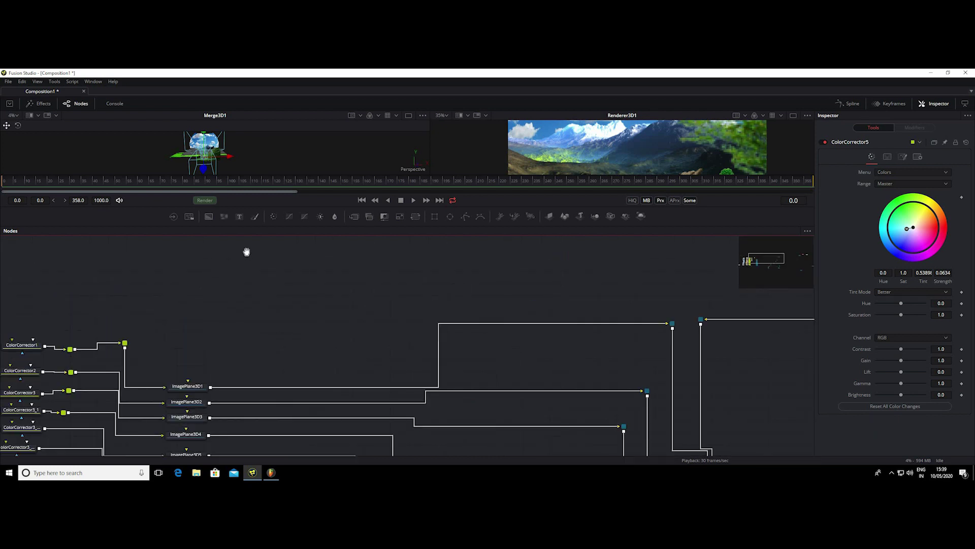
{"action": "left_click_drag", "start_coordinate": [245, 250], "coordinate": [423, 235]}
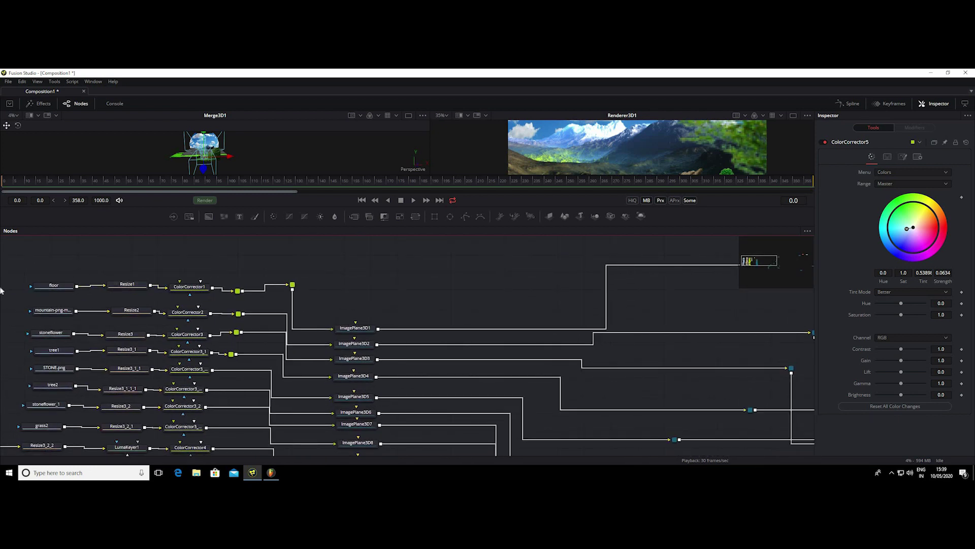
{"action": "mouse_move", "coordinate": [6, 265]}
{"action": "left_mouse_down"}
{"action": "mouse_move", "coordinate": [202, 451]}
{"action": "mouse_move", "coordinate": [166, 428]}
{"action": "mouse_move", "coordinate": [152, 442]}
{"action": "left_mouse_up"}
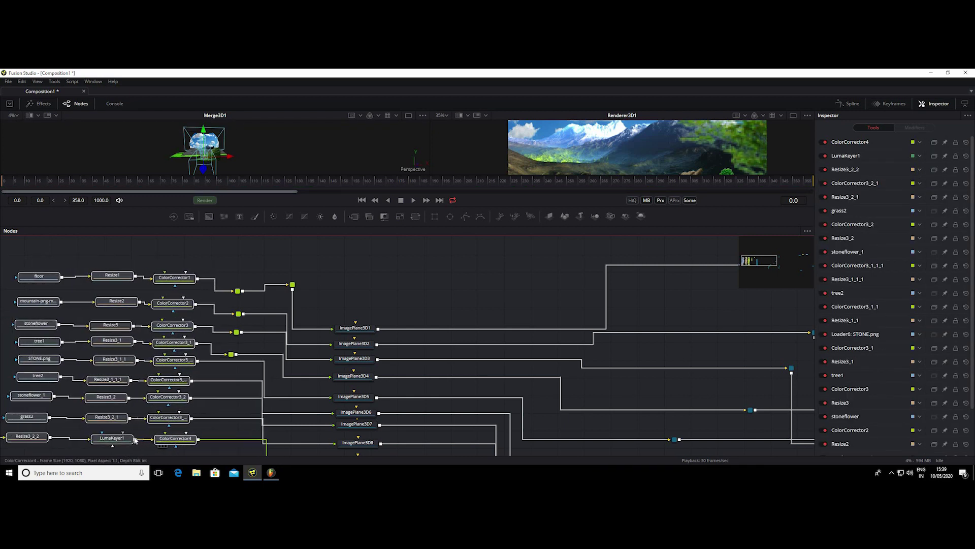
{"action": "mouse_move", "coordinate": [152, 443]}
{"action": "left_mouse_down"}
{"action": "mouse_move", "coordinate": [139, 439]}
{"action": "mouse_move", "coordinate": [157, 441]}
{"action": "left_mouse_up"}
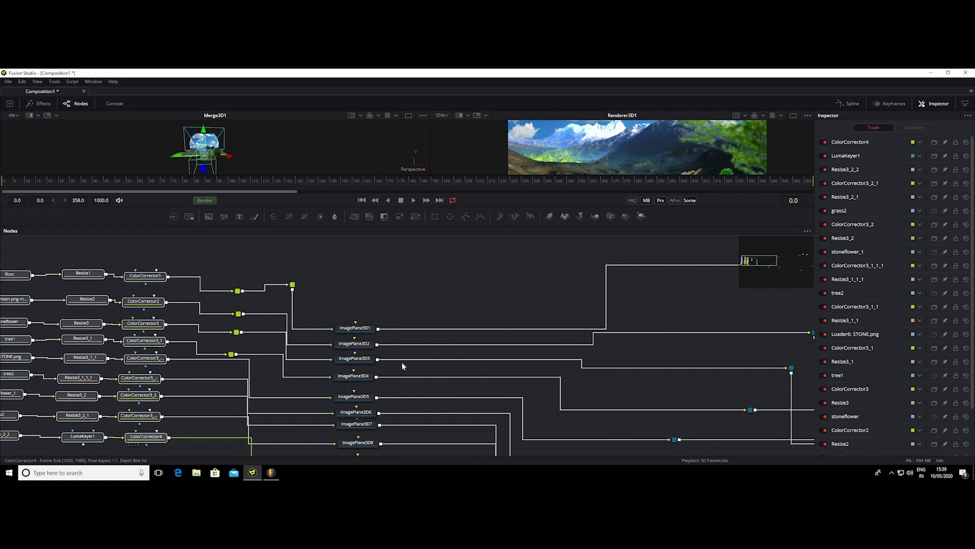
Step: Move the Camera3D1 node to the lower right of the graph
{"action": "scroll", "coordinate": [402, 365], "scroll_direction": "down", "scroll_amount": 1}
{"action": "scroll", "coordinate": [466, 293], "scroll_direction": "down", "scroll_amount": 2}
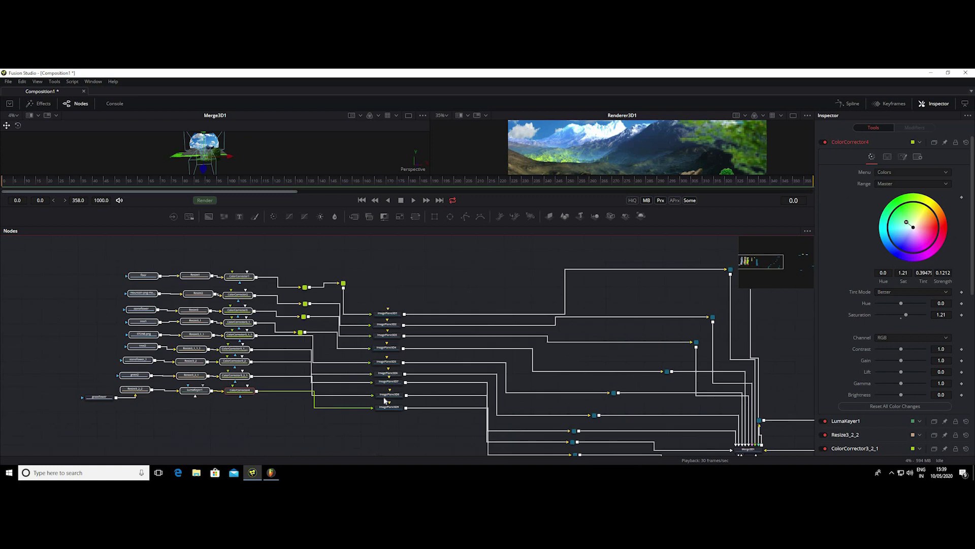
{"action": "left_click_drag", "start_coordinate": [428, 446], "coordinate": [283, 407]}
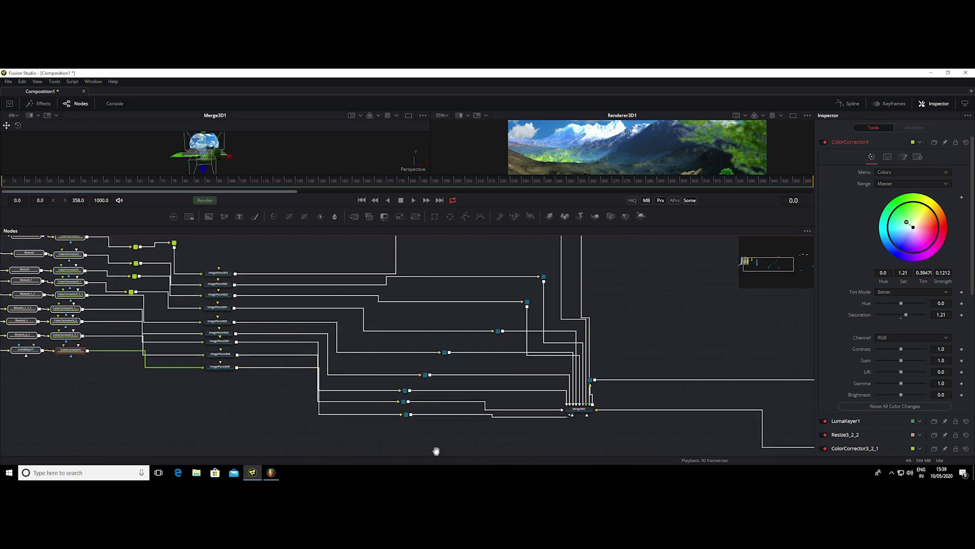
{"action": "left_click_drag", "start_coordinate": [436, 450], "coordinate": [261, 445]}
{"action": "mouse_move", "coordinate": [652, 385]}
{"action": "left_mouse_down"}
{"action": "mouse_move", "coordinate": [488, 367]}
{"action": "mouse_move", "coordinate": [446, 376]}
{"action": "left_mouse_up"}
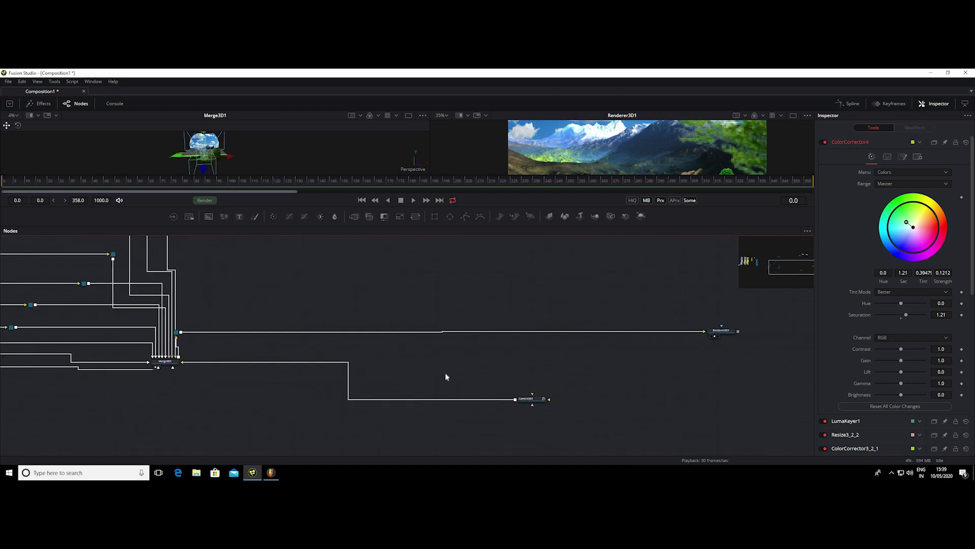
{"action": "mouse_move", "coordinate": [532, 399]}
{"action": "left_mouse_down"}
{"action": "mouse_move", "coordinate": [569, 415]}
{"action": "mouse_move", "coordinate": [513, 404]}
{"action": "left_mouse_up"}
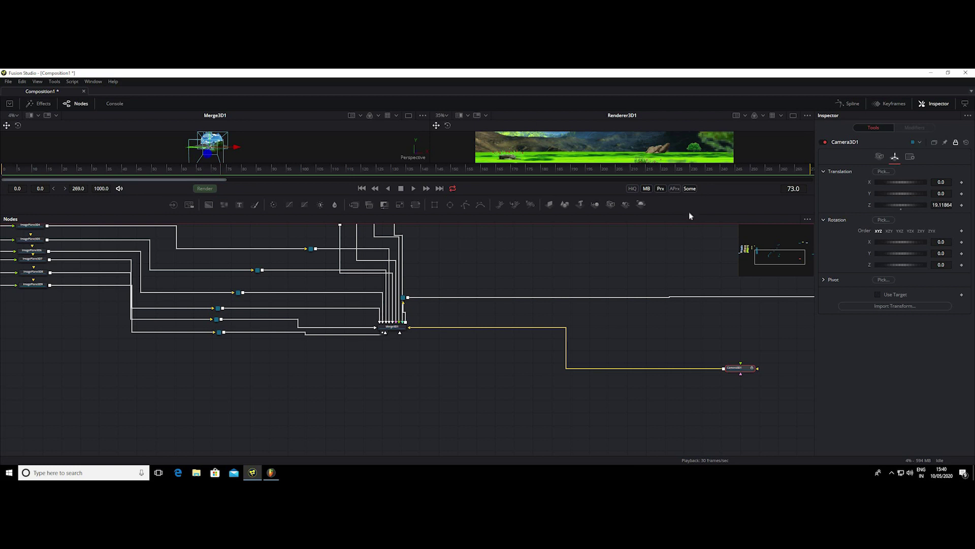
Step: Lower Camera3D1's Translation Z from 19.11864 to 15.64 with the viewers enlarged
{"action": "left_click_drag", "start_coordinate": [689, 215], "coordinate": [706, 455]}
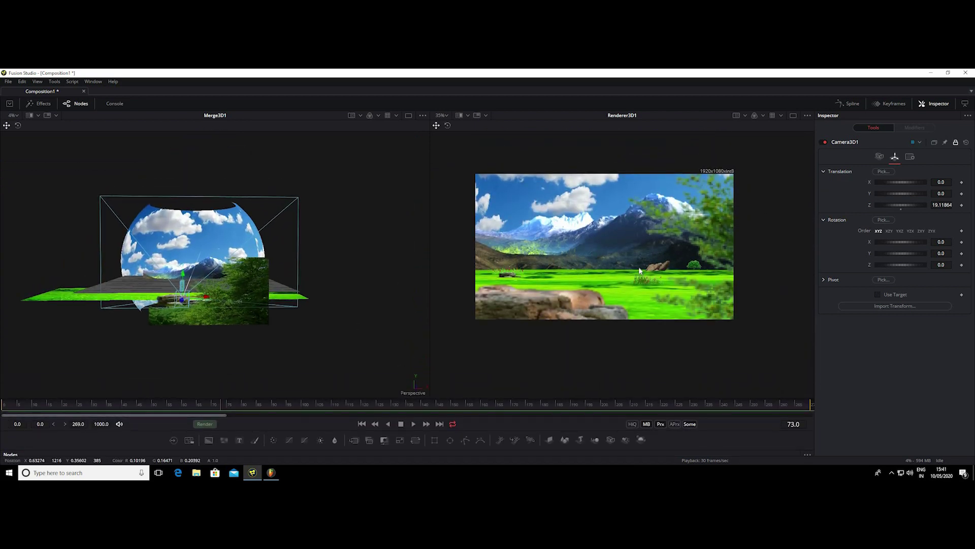
{"action": "scroll", "coordinate": [640, 270], "scroll_direction": "up", "scroll_amount": 2}
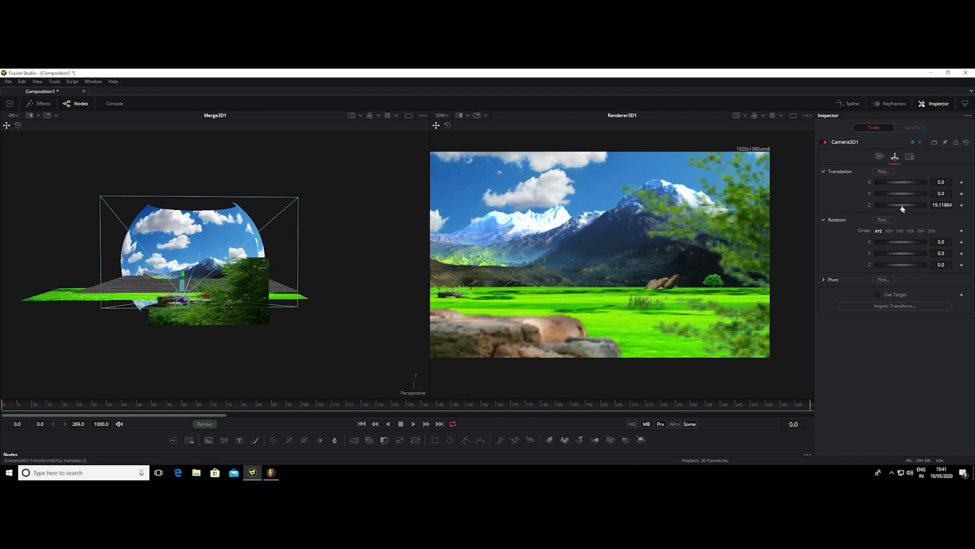
{"action": "mouse_move", "coordinate": [901, 207]}
{"action": "left_mouse_down"}
{"action": "mouse_move", "coordinate": [886, 205]}
{"action": "mouse_move", "coordinate": [900, 209]}
{"action": "left_mouse_up"}
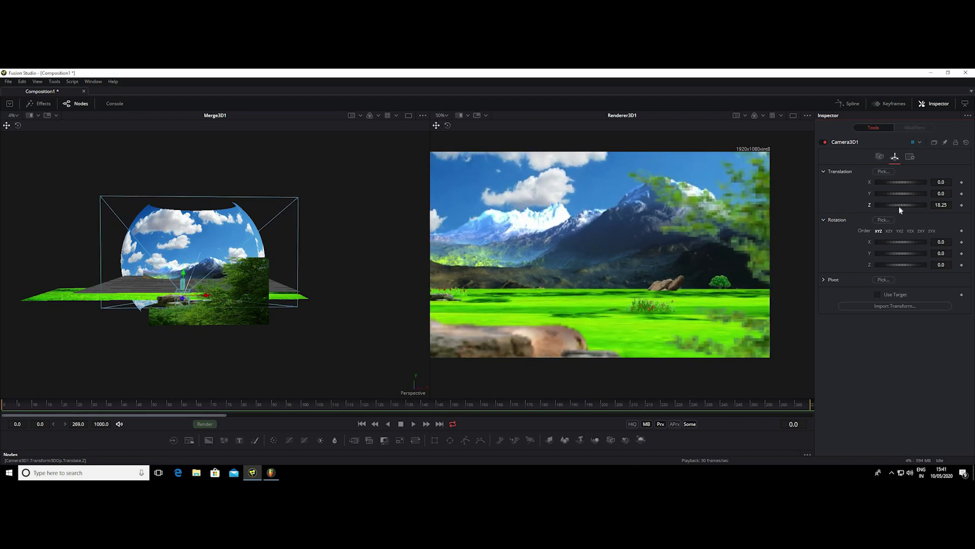
{"action": "left_click_drag", "start_coordinate": [898, 206], "coordinate": [892, 206]}
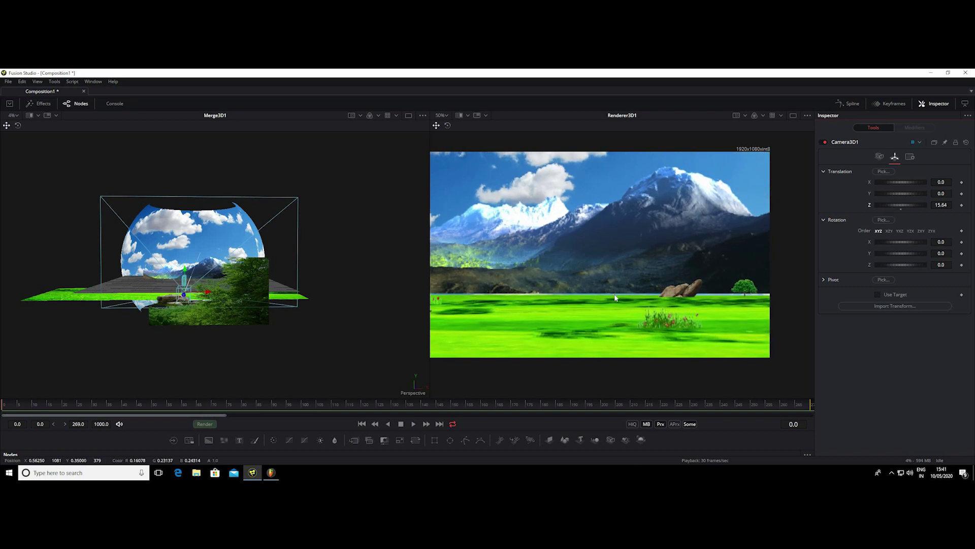
{"action": "scroll", "coordinate": [610, 293], "scroll_direction": "up", "scroll_amount": 2}
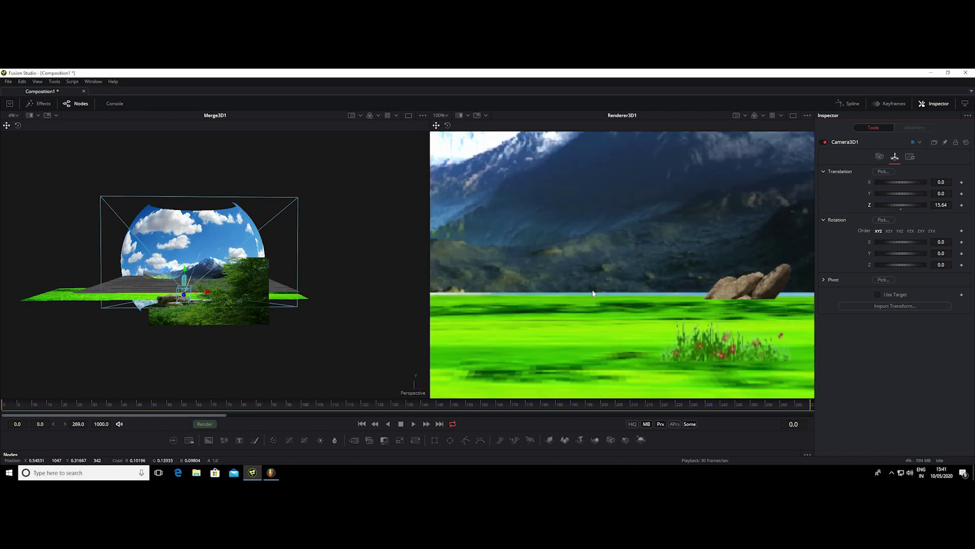
{"action": "scroll", "coordinate": [595, 297], "scroll_direction": "up", "scroll_amount": 1}
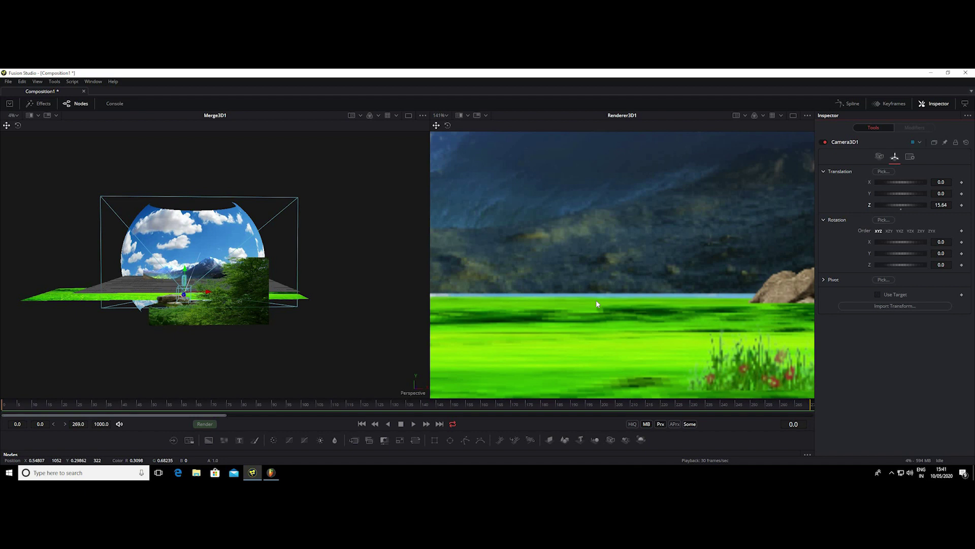
{"action": "scroll", "coordinate": [597, 302], "scroll_direction": "up", "scroll_amount": 1}
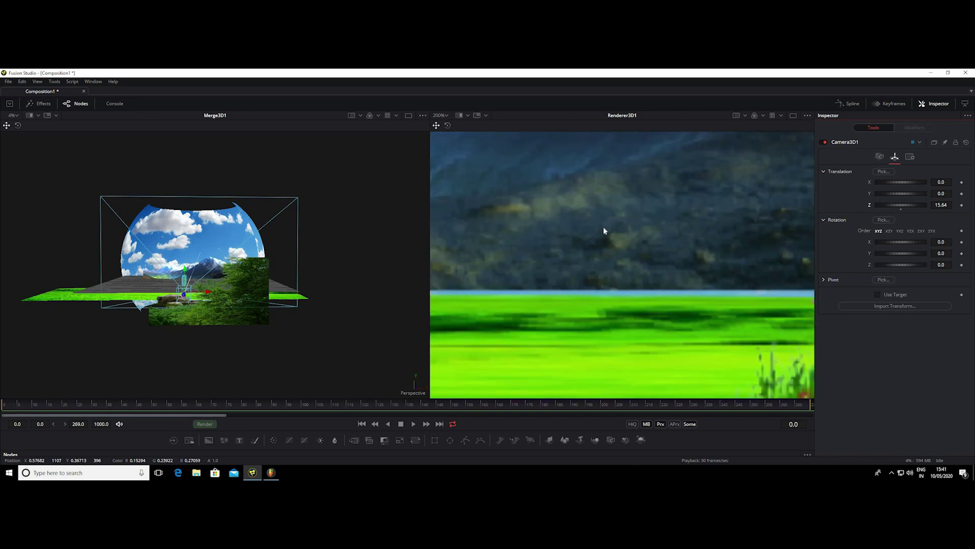
{"action": "scroll", "coordinate": [634, 235], "scroll_direction": "up", "scroll_amount": 1}
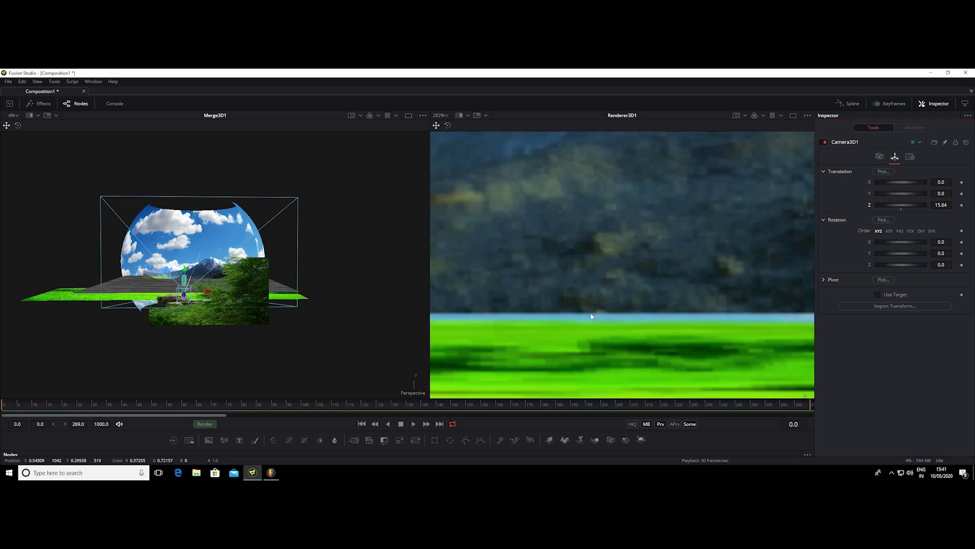
{"action": "scroll", "coordinate": [603, 316], "scroll_direction": "down", "scroll_amount": 1}
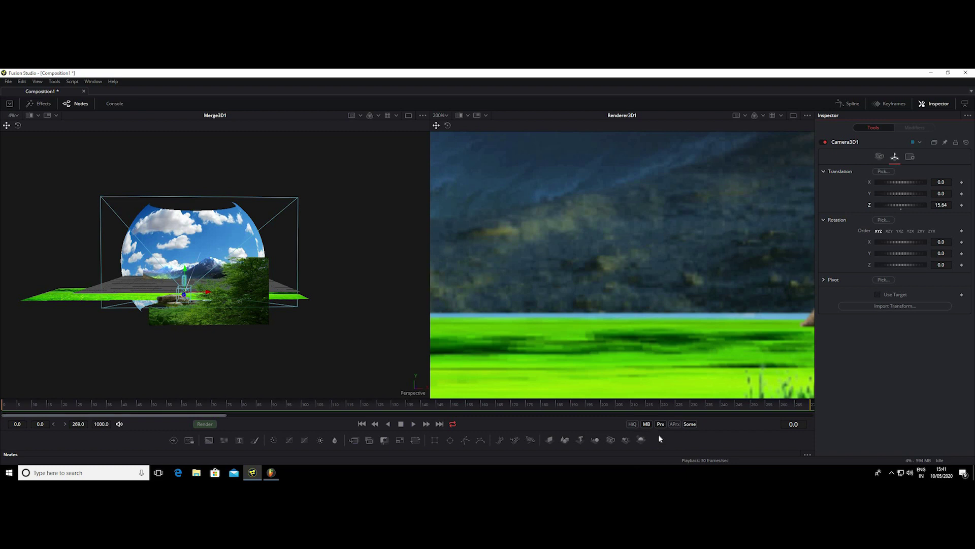
Step: Bring ImagePlane3D2 into view and try new Translation Y values on the mountain layer
{"action": "left_click_drag", "start_coordinate": [659, 450], "coordinate": [670, 280]}
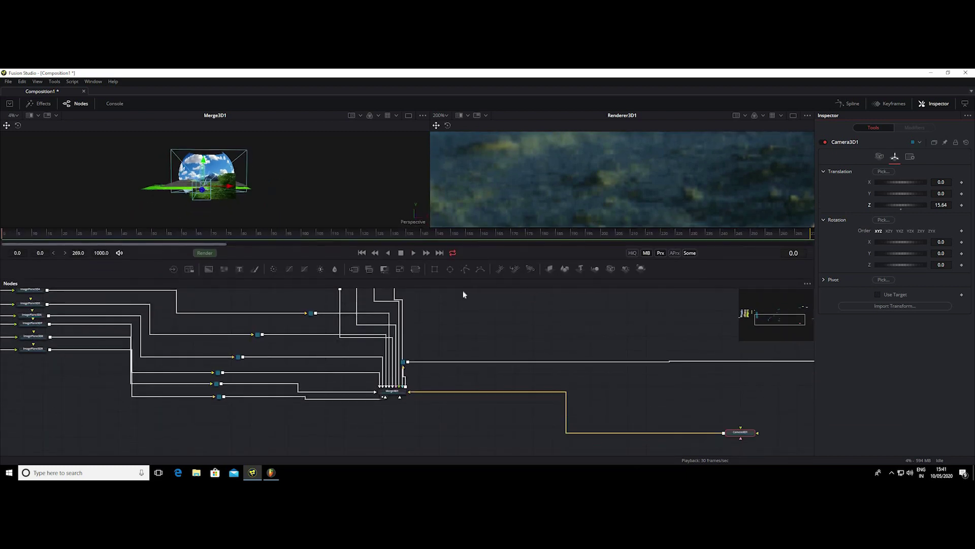
{"action": "left_click_drag", "start_coordinate": [559, 327], "coordinate": [776, 383]}
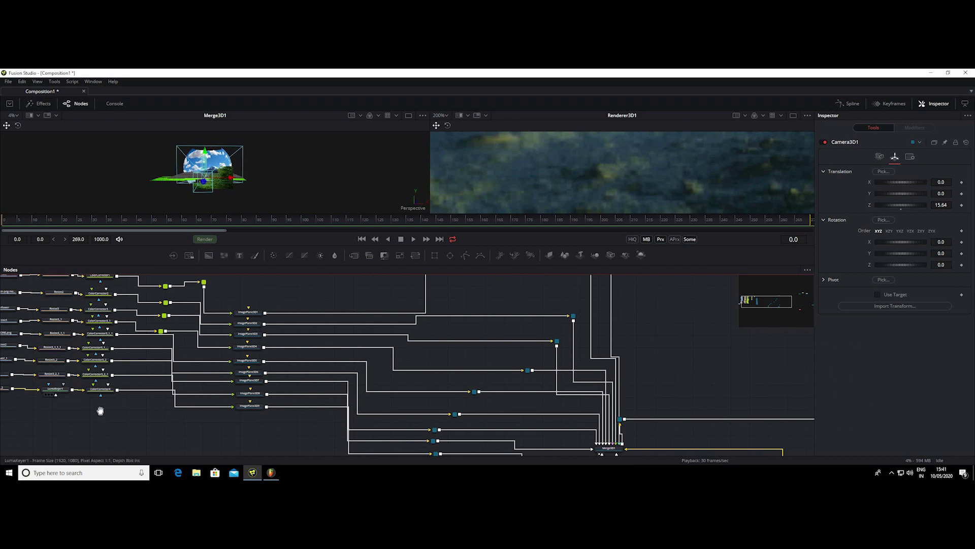
{"action": "left_click_drag", "start_coordinate": [100, 411], "coordinate": [92, 340]}
{"action": "scroll", "coordinate": [92, 343], "scroll_direction": "up", "scroll_amount": 2}
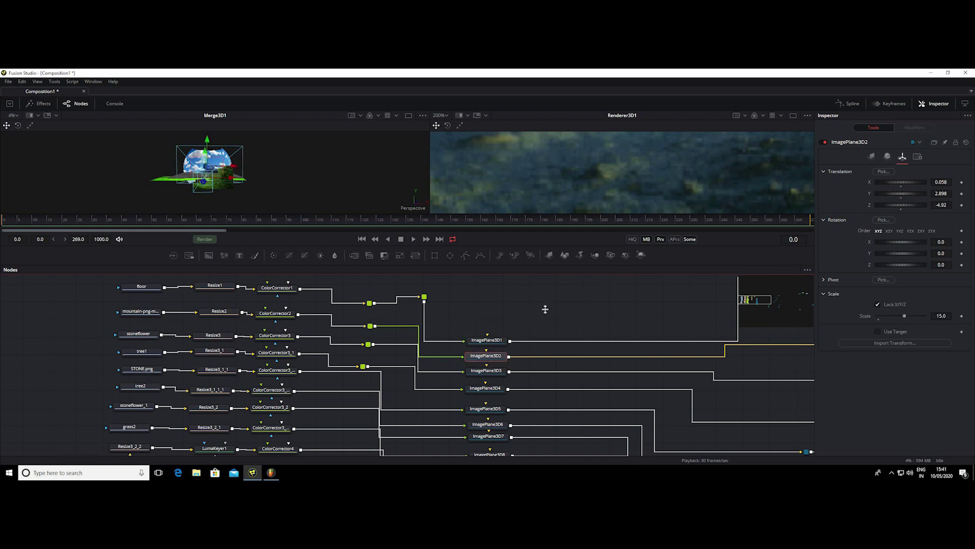
{"action": "left_click_drag", "start_coordinate": [627, 264], "coordinate": [559, 384]}
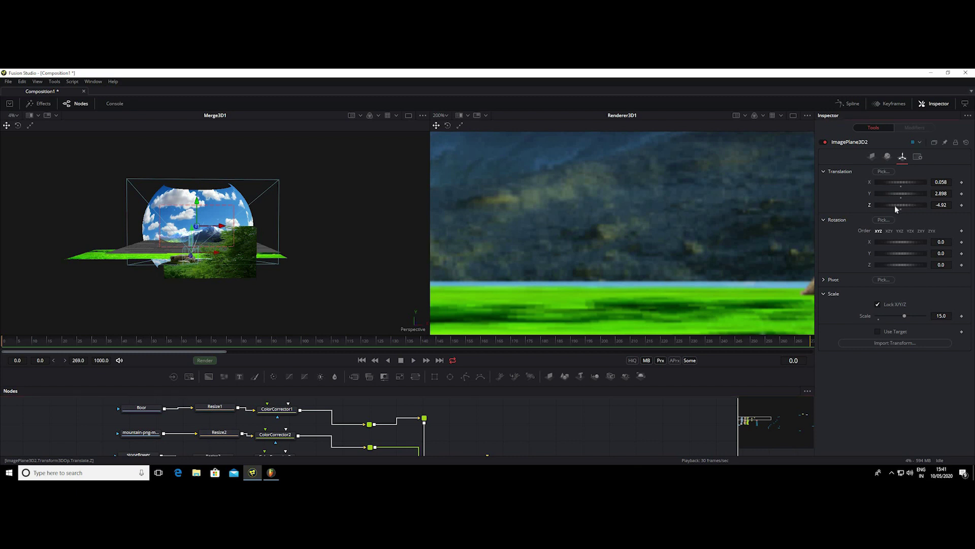
{"action": "scroll", "coordinate": [894, 205], "scroll_direction": "down", "scroll_amount": 3}
{"action": "scroll", "coordinate": [894, 205], "scroll_direction": "up", "scroll_amount": 3}
{"action": "scroll", "coordinate": [903, 182], "scroll_direction": "up", "scroll_amount": 2}
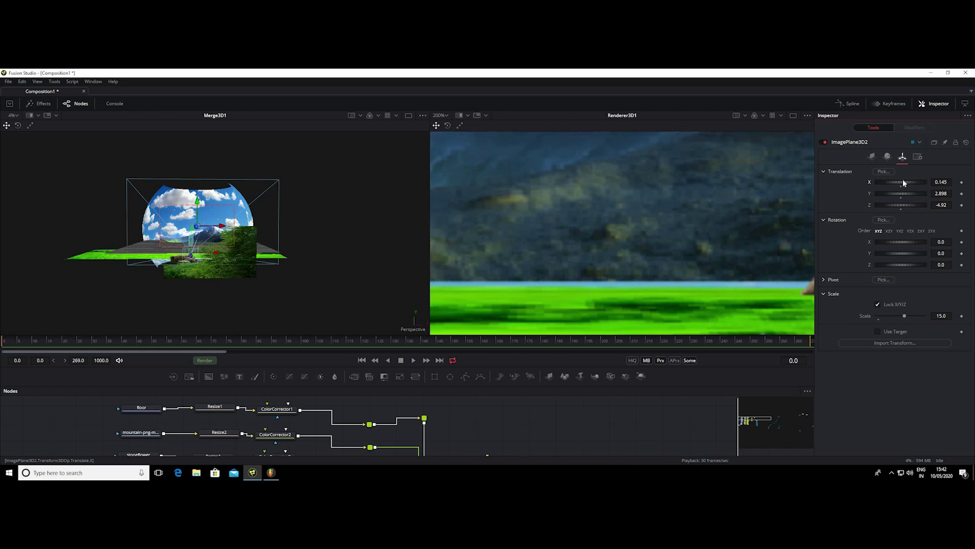
{"action": "scroll", "coordinate": [903, 183], "scroll_direction": "down", "scroll_amount": 2}
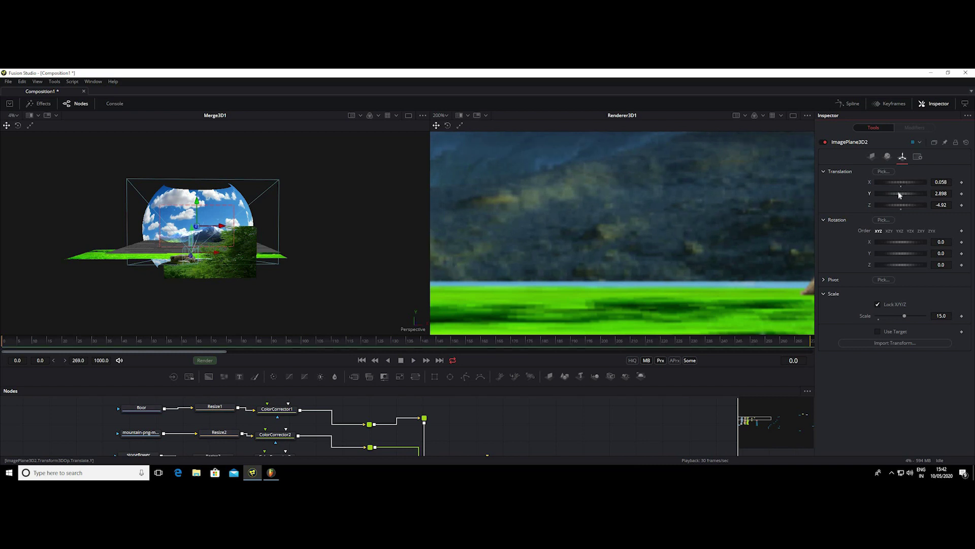
{"action": "scroll", "coordinate": [898, 191], "scroll_direction": "down", "scroll_amount": 2}
{"action": "scroll", "coordinate": [897, 193], "scroll_direction": "up", "scroll_amount": 1}
Step: Undo the test changes, leaving the mountain plane at Translation Y 2.811, and fit the render
{"action": "key", "text": "ctrl+z"}
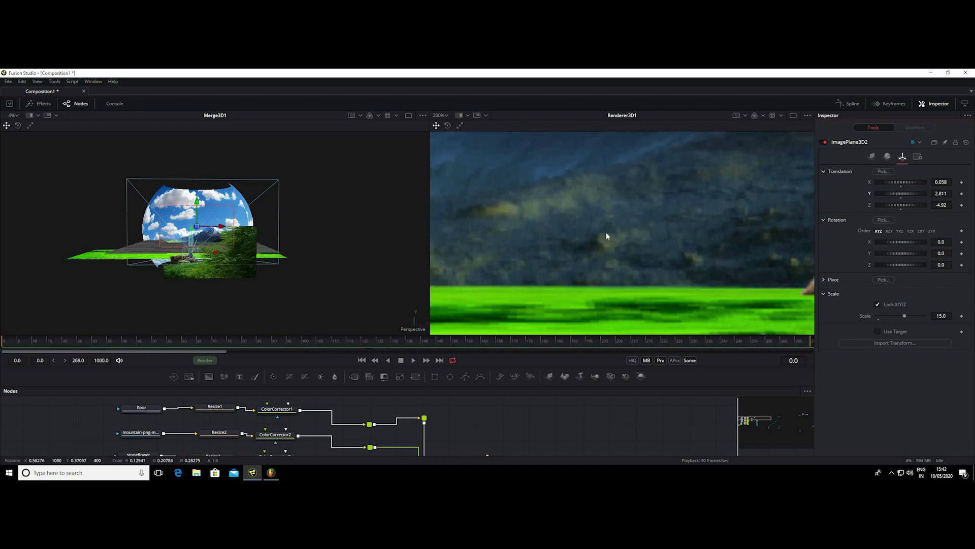
{"action": "key", "text": "ctrl+z"}
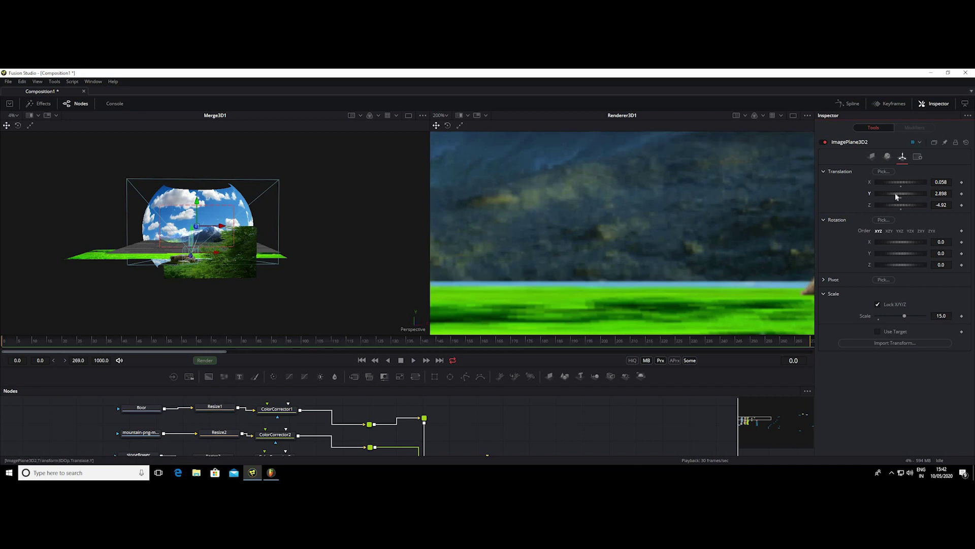
{"action": "scroll", "coordinate": [894, 194], "scroll_direction": "down", "scroll_amount": 3}
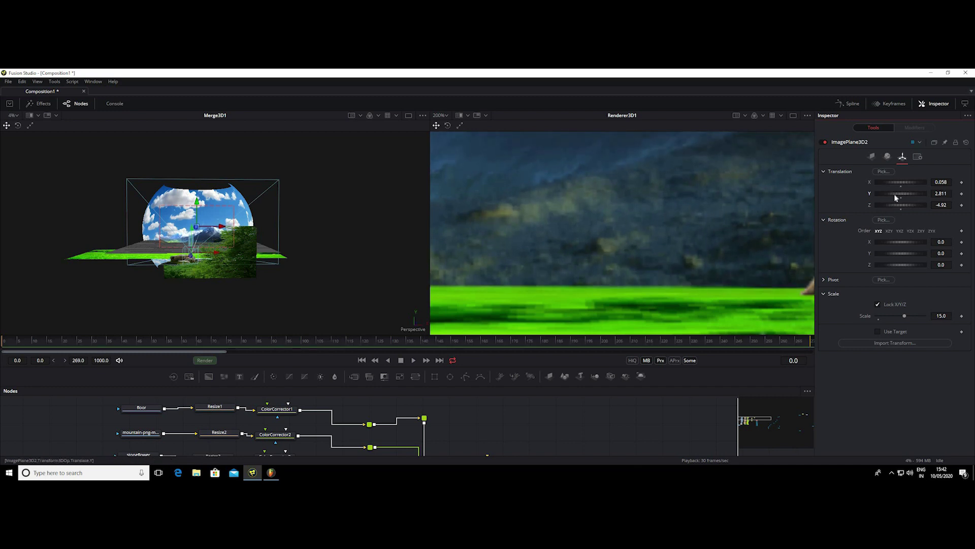
{"action": "scroll", "coordinate": [895, 196], "scroll_direction": "up", "scroll_amount": 2}
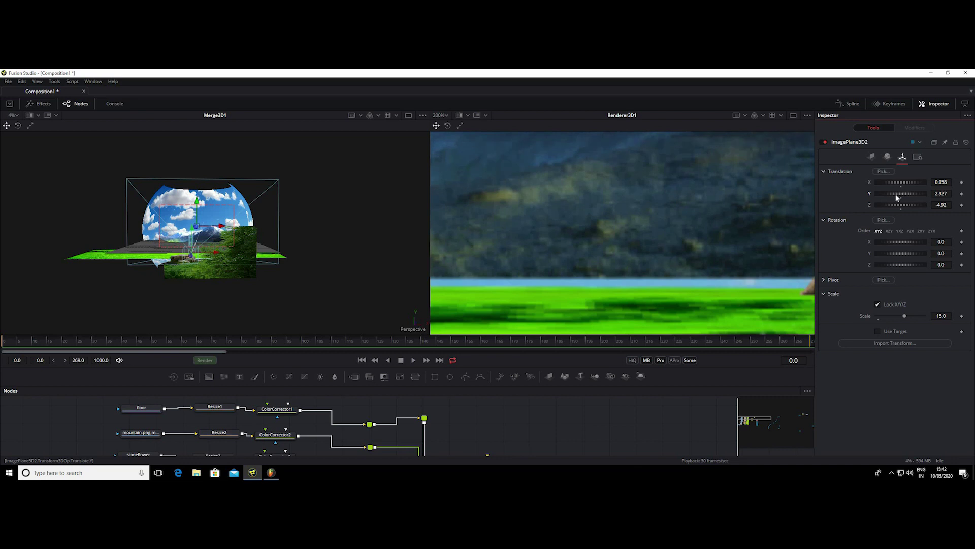
{"action": "scroll", "coordinate": [895, 197], "scroll_direction": "down", "scroll_amount": 1}
{"action": "scroll", "coordinate": [895, 197], "scroll_direction": "down", "scroll_amount": 1}
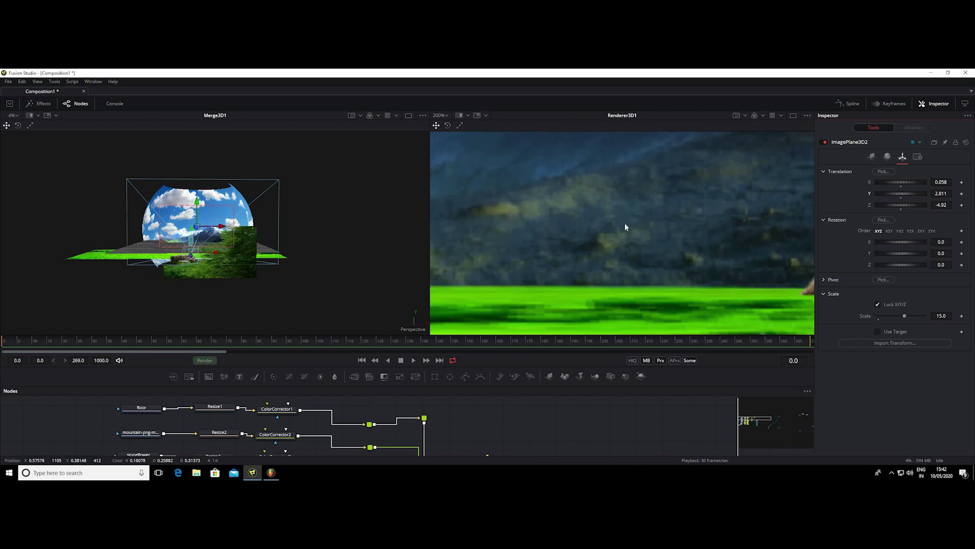
{"action": "scroll", "coordinate": [623, 222], "scroll_direction": "down", "scroll_amount": 1}
{"action": "scroll", "coordinate": [621, 238], "scroll_direction": "up", "scroll_amount": 3}
{"action": "scroll", "coordinate": [619, 248], "scroll_direction": "up", "scroll_amount": 2}
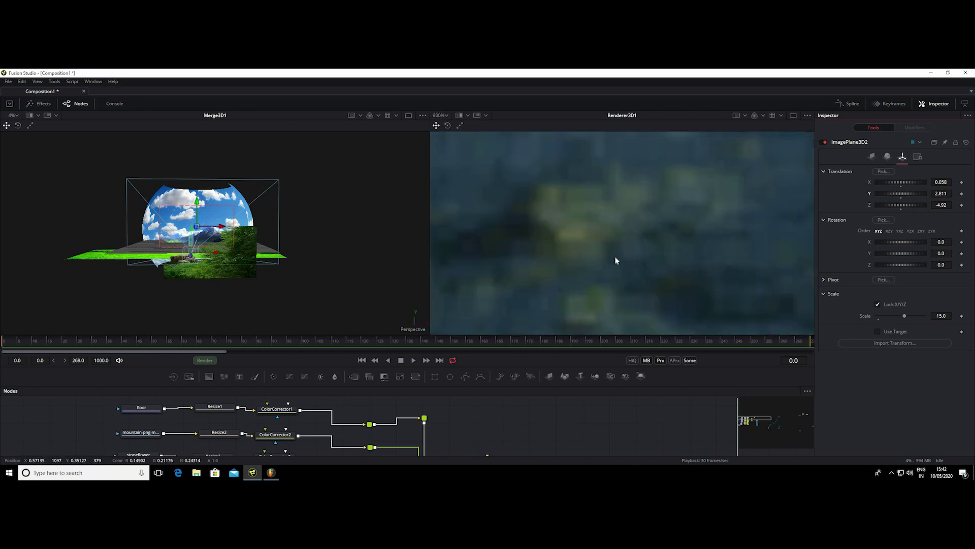
{"action": "scroll", "coordinate": [565, 156], "scroll_direction": "down", "scroll_amount": 2}
{"action": "scroll", "coordinate": [566, 156], "scroll_direction": "down", "scroll_amount": 2}
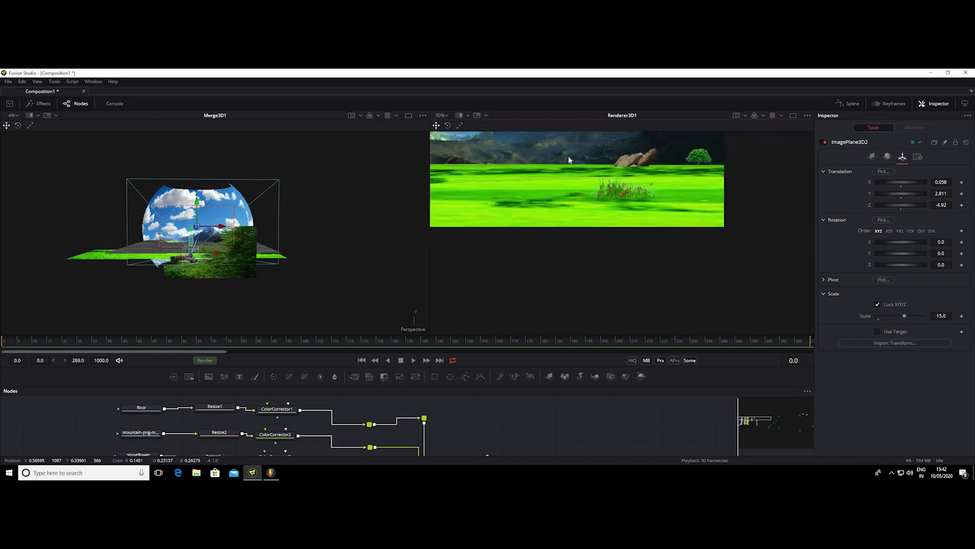
{"action": "scroll", "coordinate": [566, 157], "scroll_direction": "down", "scroll_amount": 2}
{"action": "scroll", "coordinate": [644, 263], "scroll_direction": "up", "scroll_amount": 1}
{"action": "scroll", "coordinate": [644, 264], "scroll_direction": "down", "scroll_amount": 1}
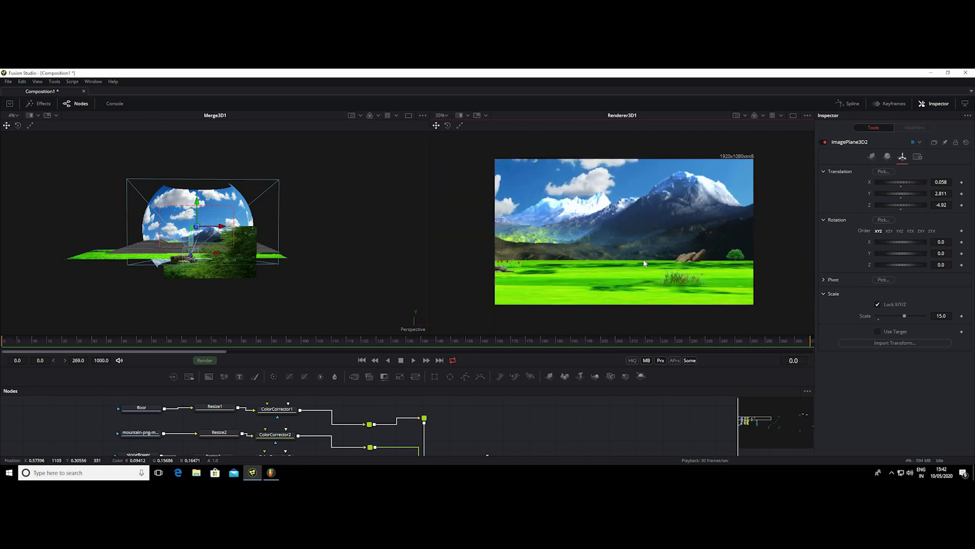
{"action": "scroll", "coordinate": [644, 263], "scroll_direction": "up", "scroll_amount": 1}
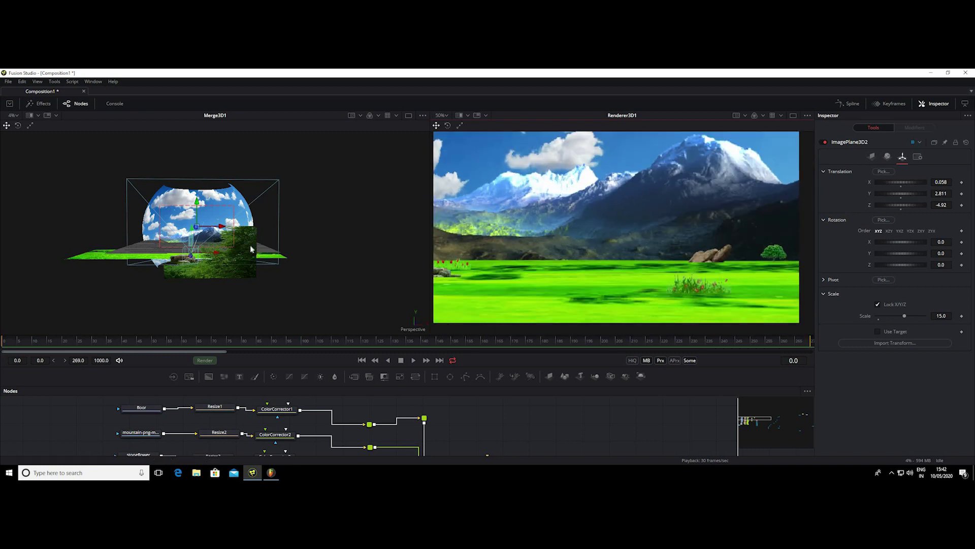
{"action": "scroll", "coordinate": [263, 217], "scroll_direction": "up", "scroll_amount": 2}
Step: Load Camera3D1's settings (Translation Z 15.64), then collapse the node graph to restore the viewers
{"action": "mouse_move", "coordinate": [212, 274]}
{"action": "left_mouse_down"}
{"action": "mouse_move", "coordinate": [206, 138]}
{"action": "mouse_move", "coordinate": [367, 233]}
{"action": "mouse_move", "coordinate": [349, 231]}
{"action": "left_mouse_up"}
{"action": "scroll", "coordinate": [592, 215], "scroll_direction": "down", "scroll_amount": 1}
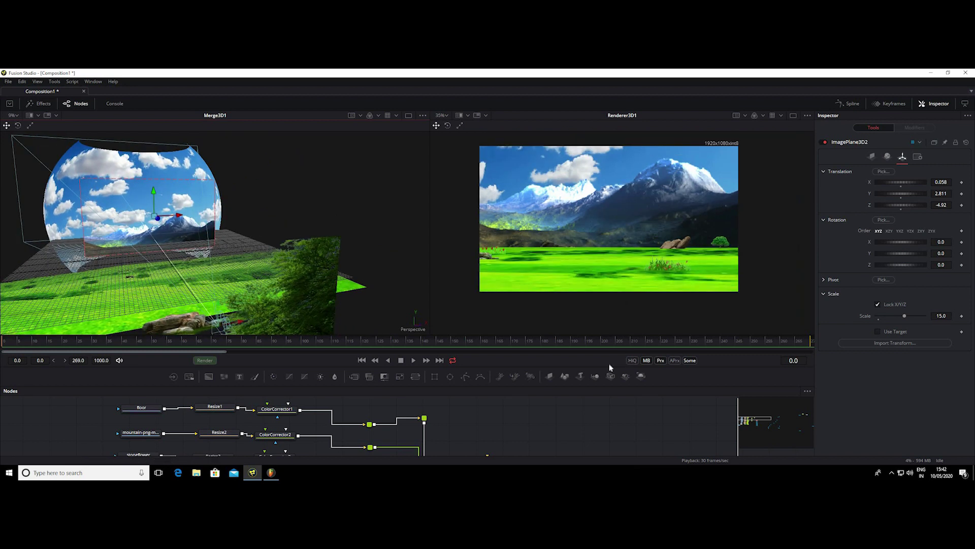
{"action": "left_click_drag", "start_coordinate": [592, 336], "coordinate": [591, 133]}
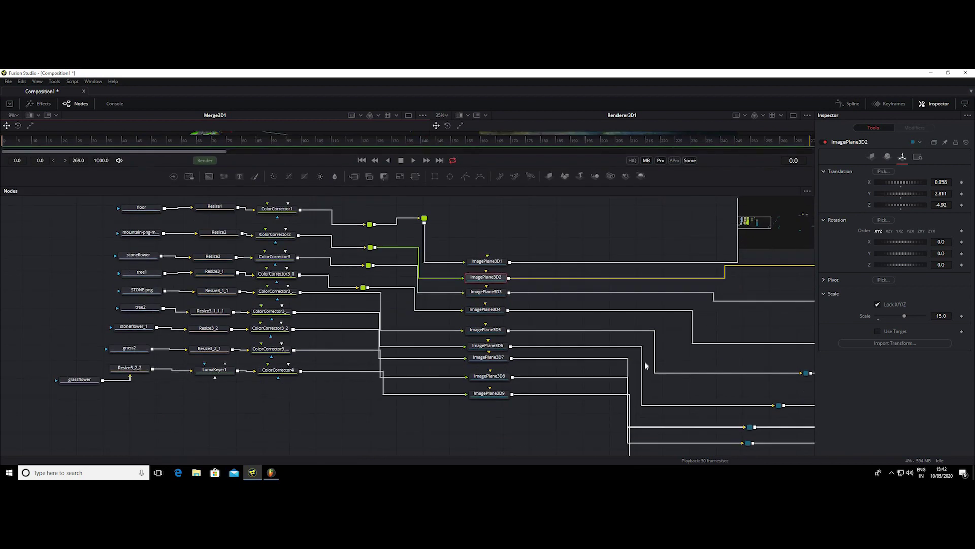
{"action": "left_click_drag", "start_coordinate": [568, 294], "coordinate": [354, 205]}
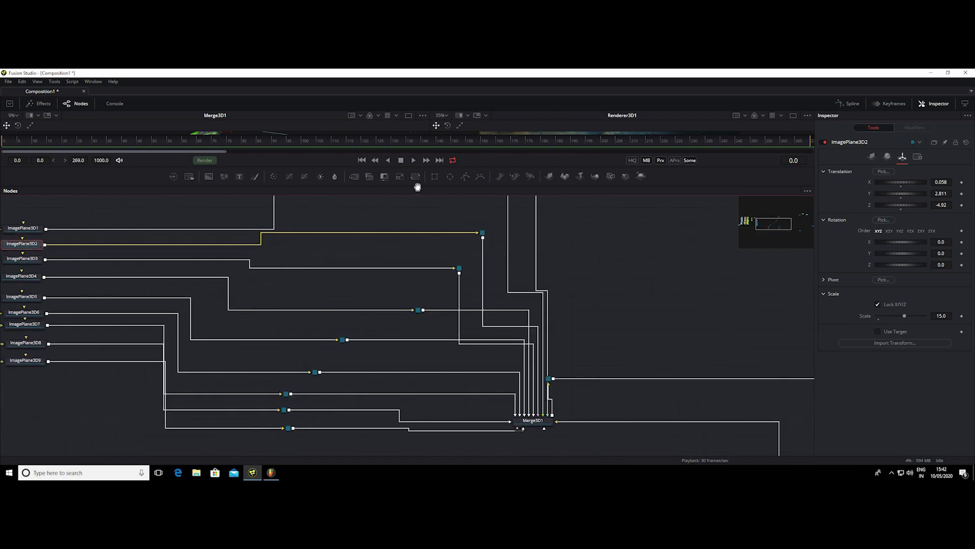
{"action": "left_click", "coordinate": [682, 364]}
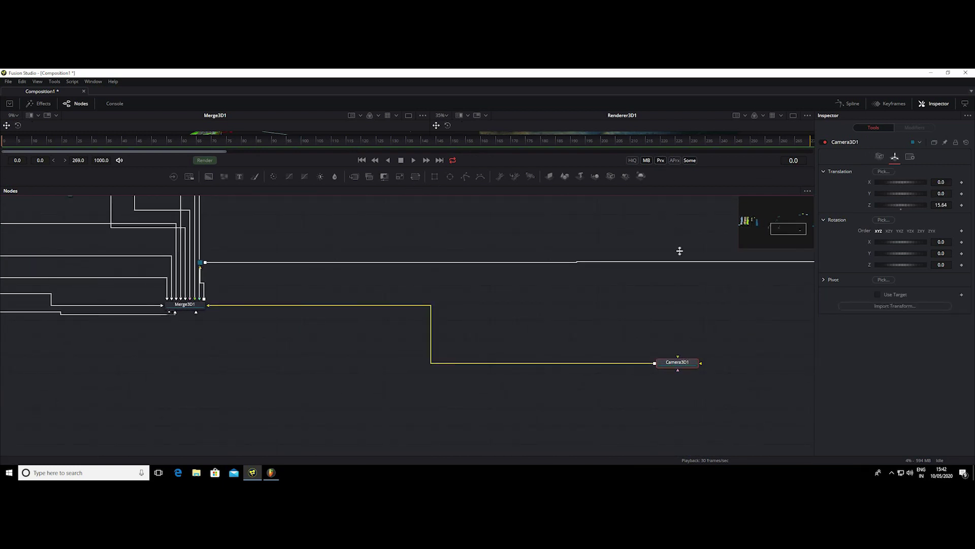
{"action": "left_click_drag", "start_coordinate": [676, 131], "coordinate": [745, 444]}
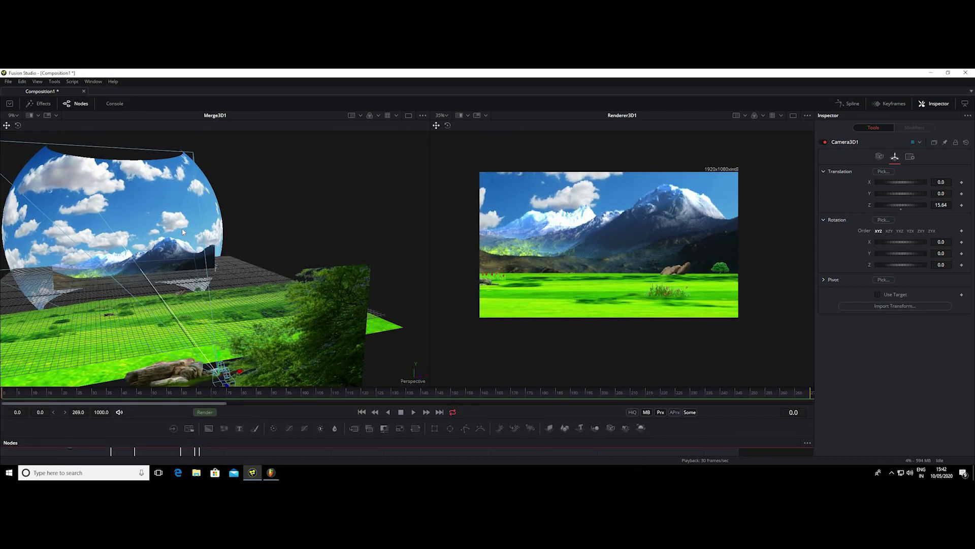
{"action": "left_click_drag", "start_coordinate": [183, 231], "coordinate": [133, 250]}
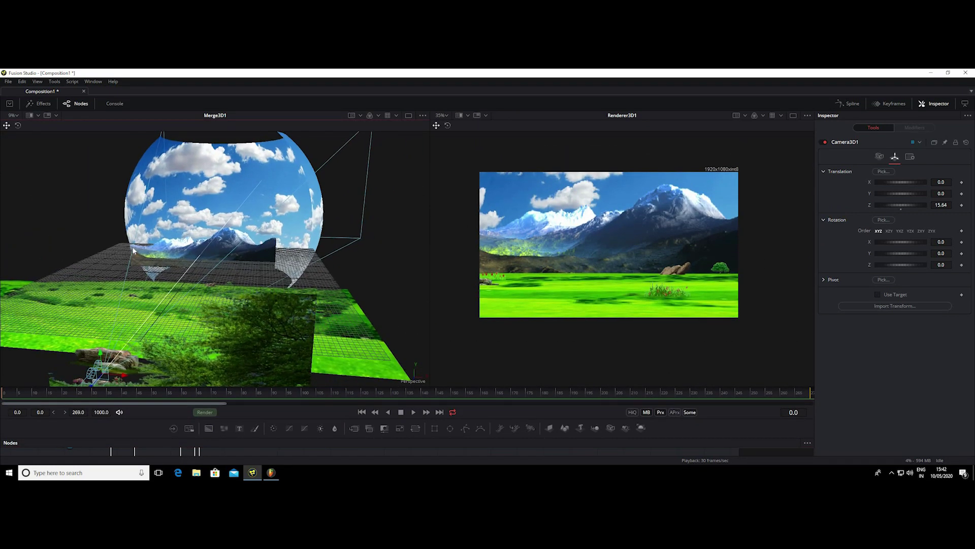
{"action": "scroll", "coordinate": [133, 250], "scroll_direction": "down", "scroll_amount": 2}
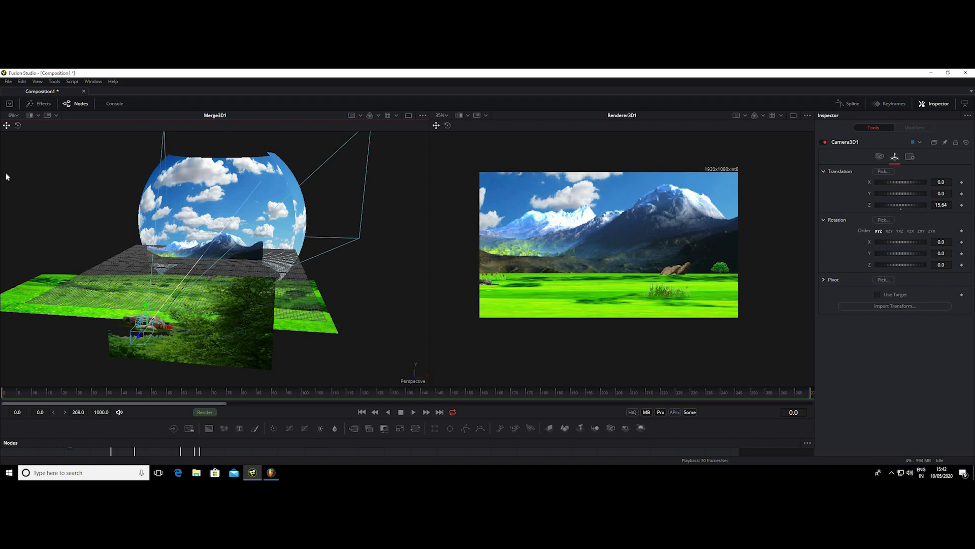
{"action": "left_click_drag", "start_coordinate": [906, 204], "coordinate": [892, 206]}
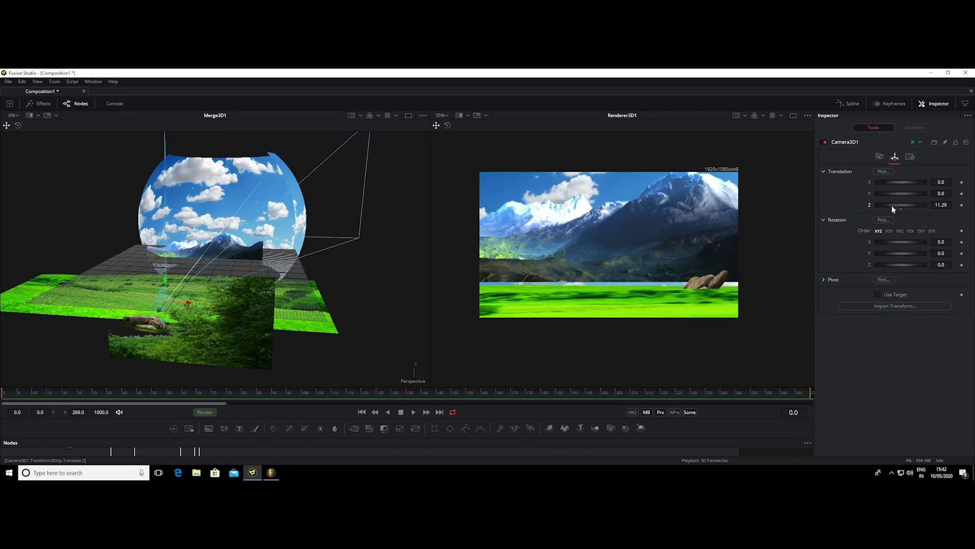
{"action": "left_click_drag", "start_coordinate": [892, 205], "coordinate": [901, 206]}
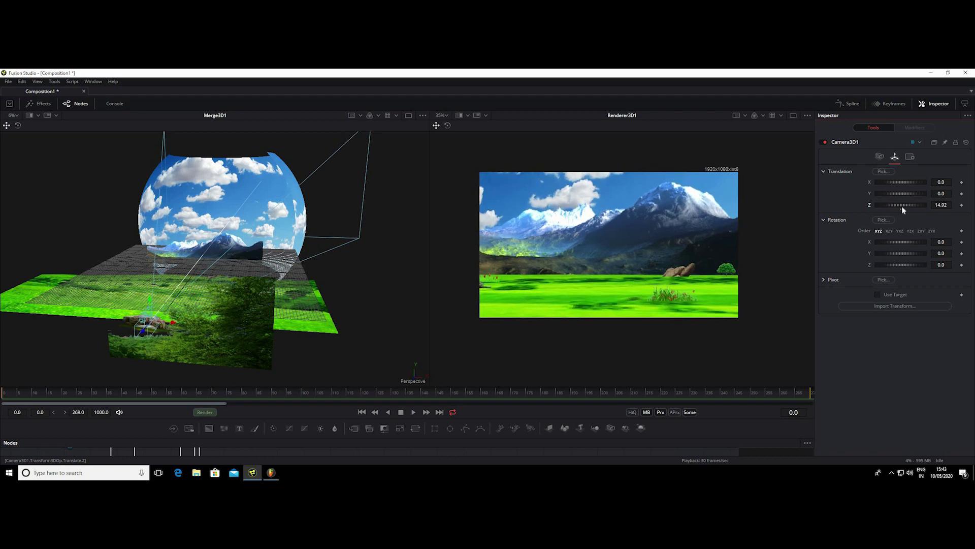
{"action": "left_click_drag", "start_coordinate": [902, 207], "coordinate": [903, 207]}
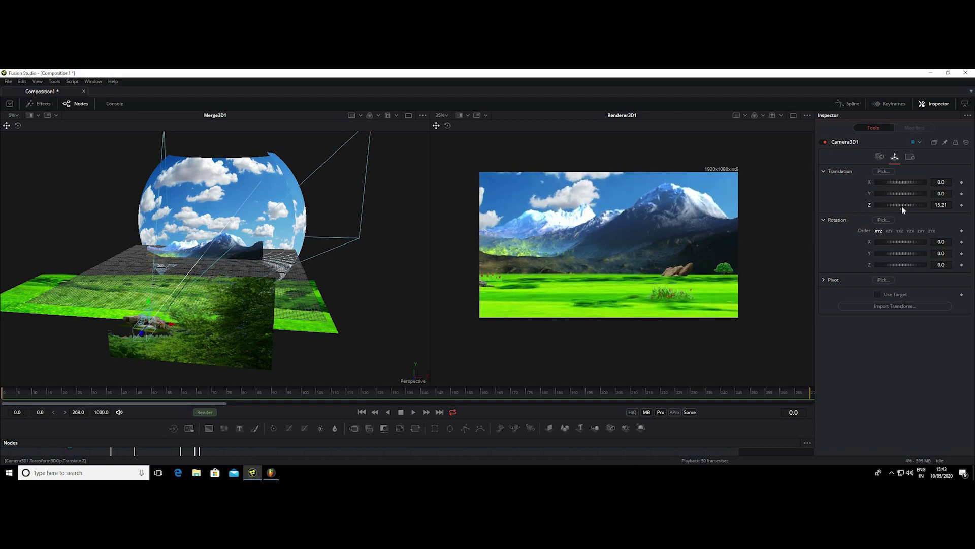
{"action": "left_click_drag", "start_coordinate": [902, 206], "coordinate": [901, 206]}
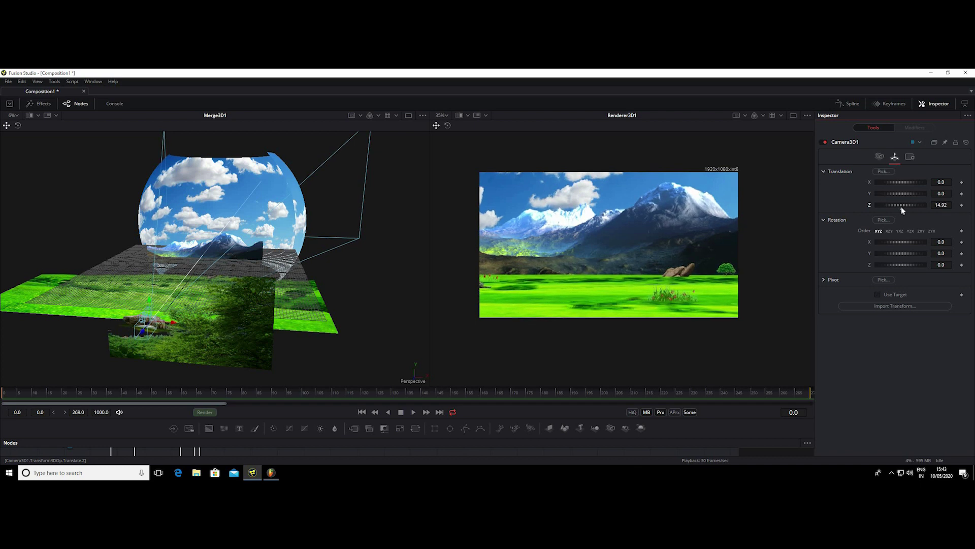
{"action": "left_click_drag", "start_coordinate": [902, 208], "coordinate": [904, 209]}
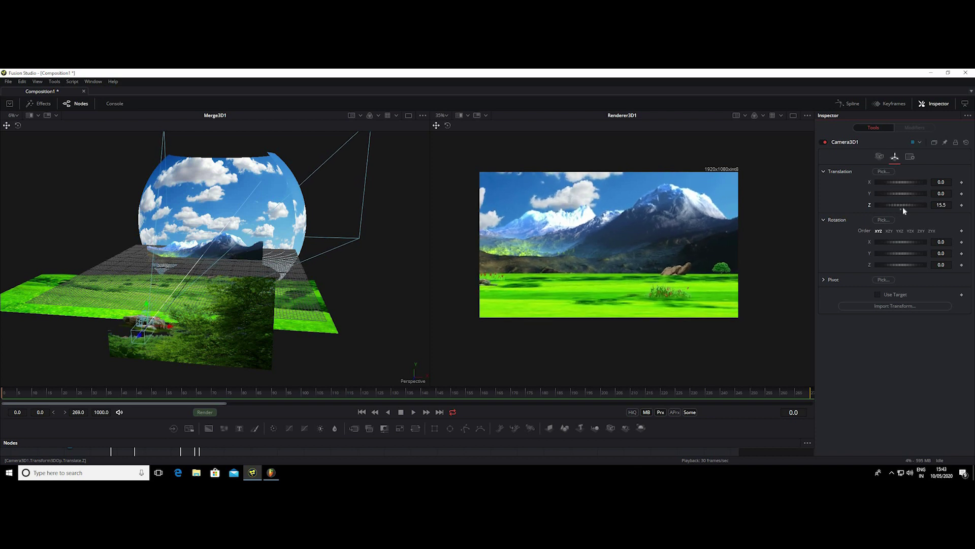
{"action": "left_click_drag", "start_coordinate": [904, 211], "coordinate": [904, 210]}
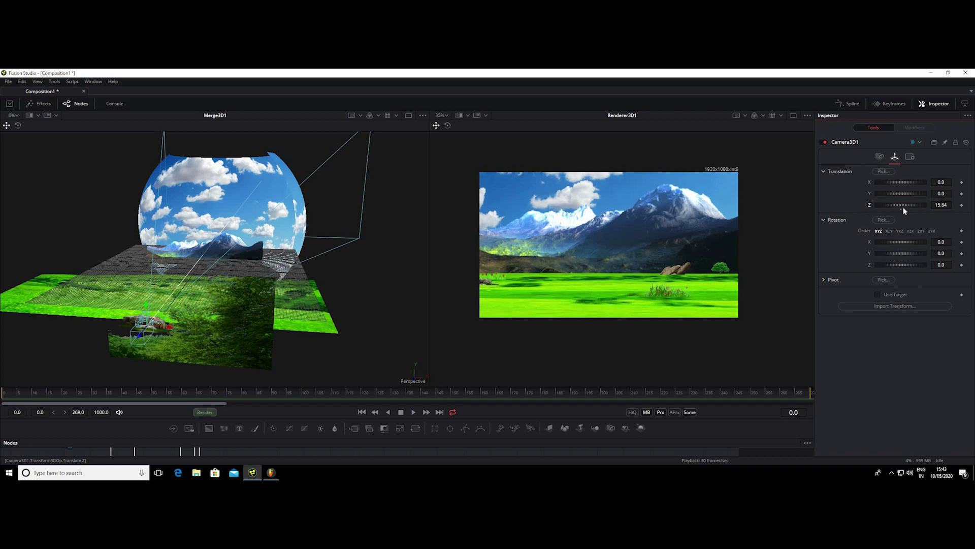
{"action": "left_click", "coordinate": [31, 395]}
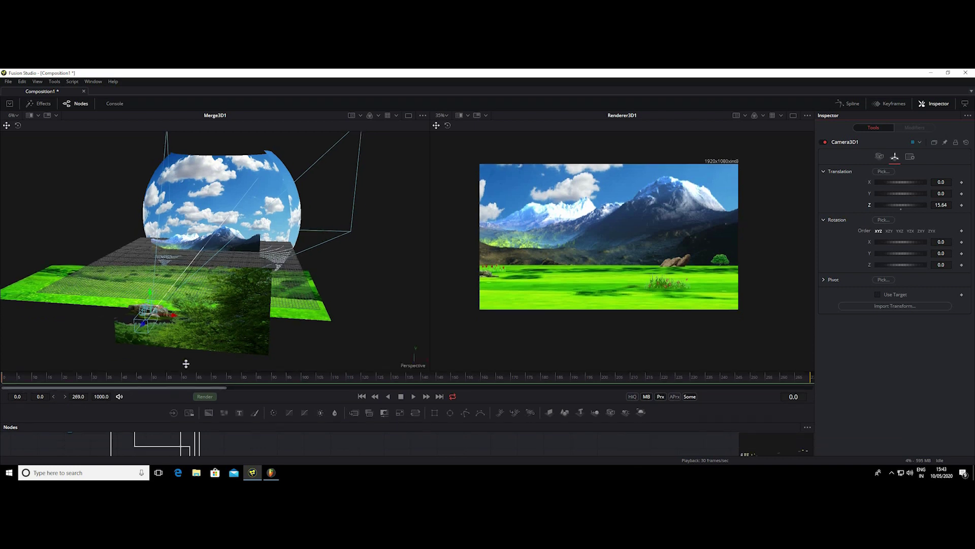
Step: Keyframe Camera3D1 Translation Z at 15.64 on frame 0 and 19.55 on frame 269, then scrub back to frame 0
{"action": "left_click_drag", "start_coordinate": [129, 419], "coordinate": [130, 365]}
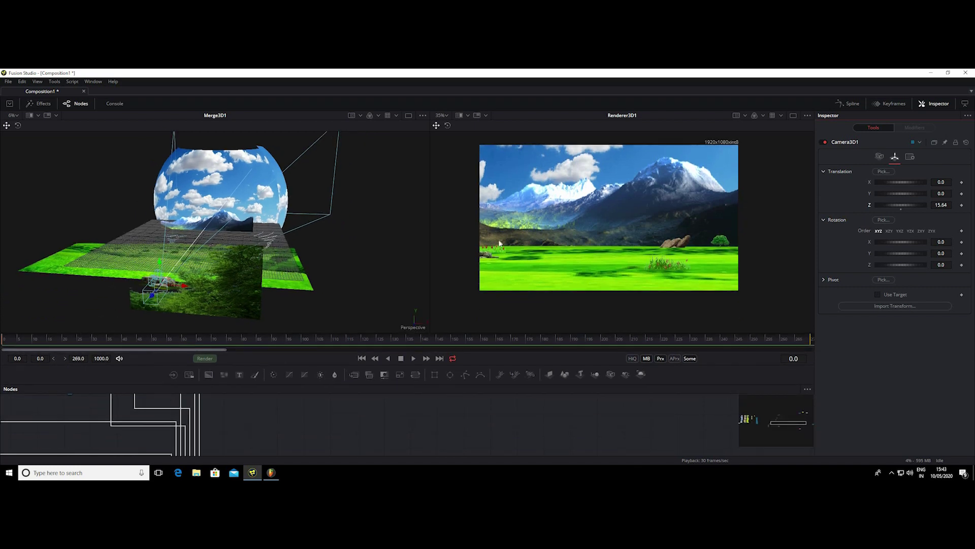
{"action": "left_click", "coordinate": [962, 205]}
{"action": "key", "text": "space"}
{"action": "left_click", "coordinate": [306, 337]}
{"action": "left_click", "coordinate": [406, 338]}
{"action": "left_click_drag", "start_coordinate": [912, 205], "coordinate": [922, 207]}
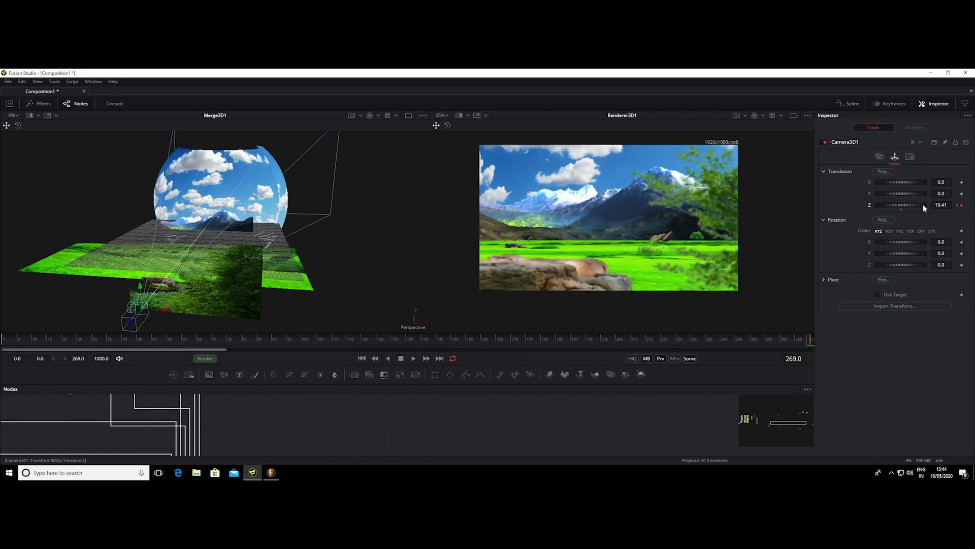
{"action": "left_click_drag", "start_coordinate": [924, 207], "coordinate": [924, 207]}
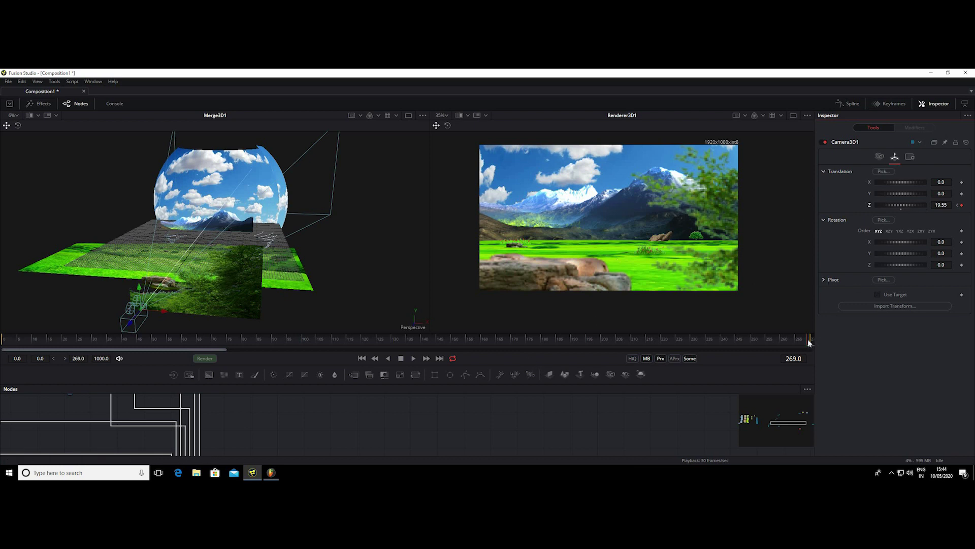
{"action": "left_click_drag", "start_coordinate": [797, 343], "coordinate": [42, 282]}
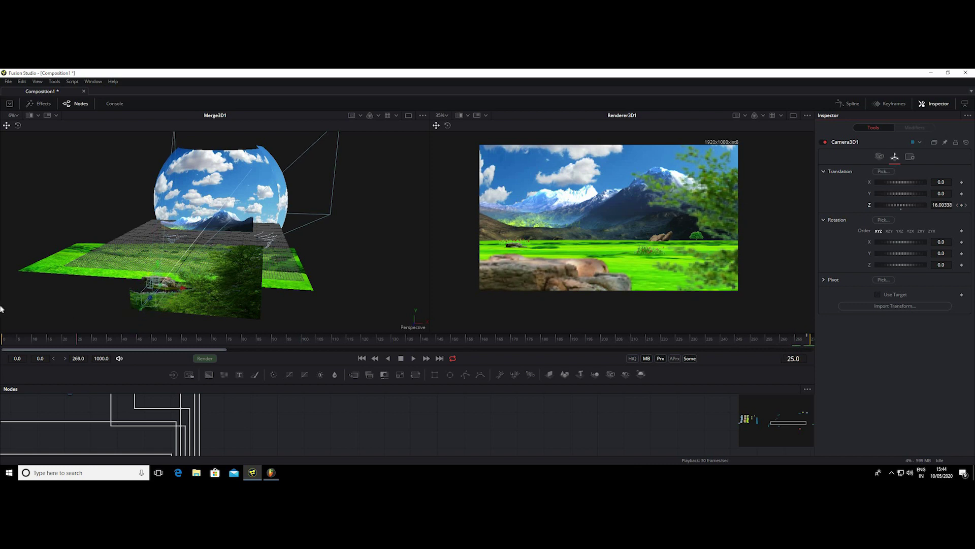
{"action": "key", "text": "space"}
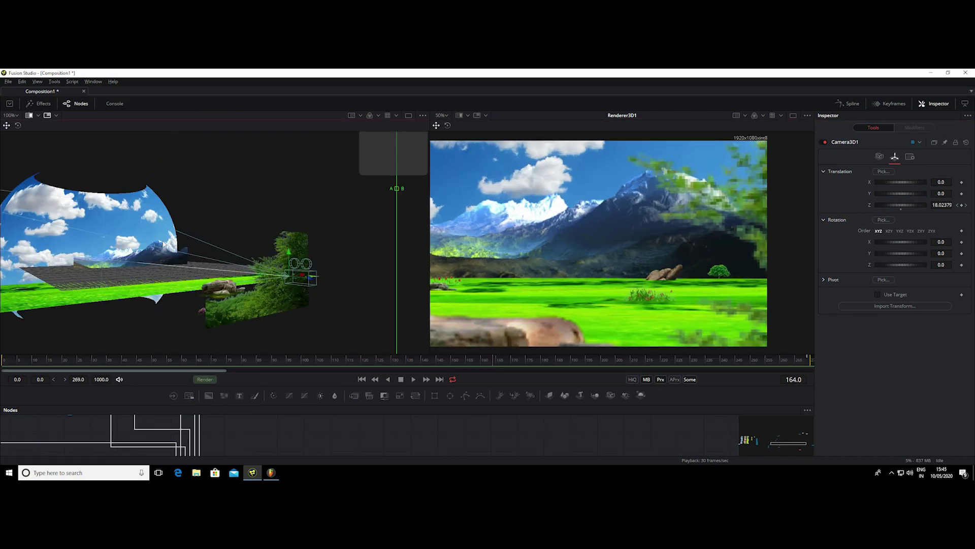
{"action": "mouse_move", "coordinate": [164, 244]}
{"action": "left_mouse_down"}
{"action": "mouse_move", "coordinate": [215, 238]}
{"action": "mouse_move", "coordinate": [132, 245]}
{"action": "mouse_move", "coordinate": [263, 246]}
{"action": "mouse_move", "coordinate": [100, 226]}
{"action": "left_mouse_up"}
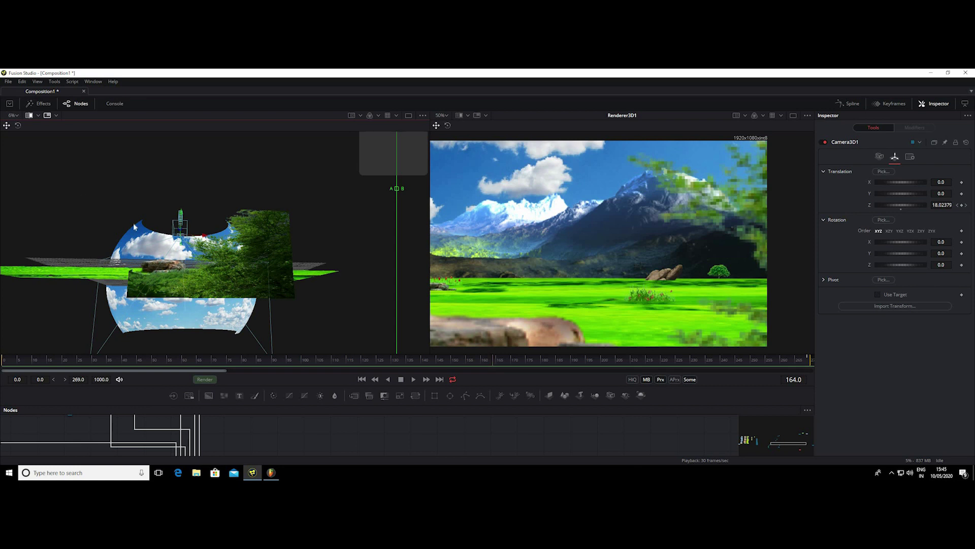
{"action": "mouse_move", "coordinate": [137, 258]}
{"action": "left_mouse_down"}
{"action": "mouse_move", "coordinate": [359, 297]}
{"action": "mouse_move", "coordinate": [202, 298]}
{"action": "mouse_move", "coordinate": [242, 291]}
{"action": "left_mouse_up"}
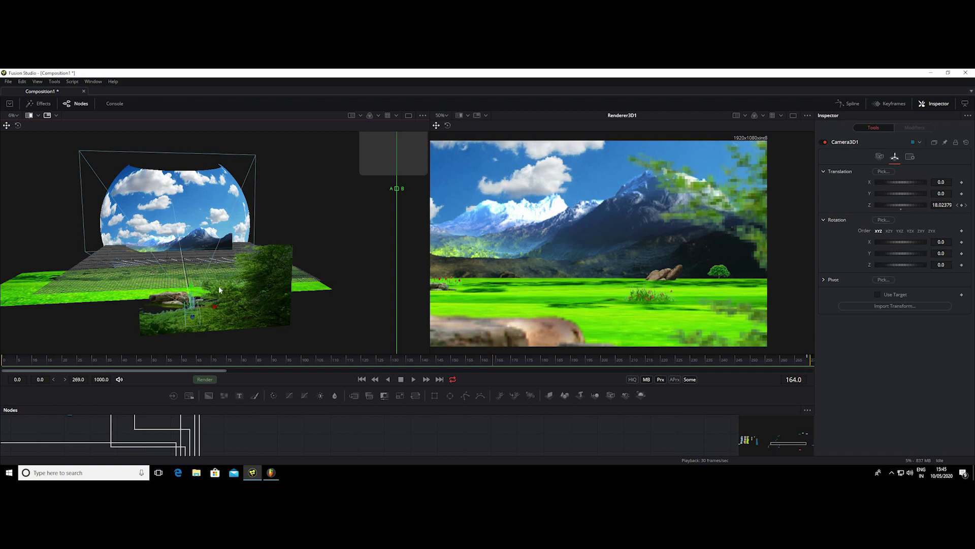
{"action": "mouse_move", "coordinate": [174, 262]}
{"action": "left_mouse_down"}
{"action": "mouse_move", "coordinate": [330, 223]}
{"action": "mouse_move", "coordinate": [207, 202]}
{"action": "mouse_move", "coordinate": [142, 278]}
{"action": "mouse_move", "coordinate": [157, 276]}
{"action": "left_mouse_up"}
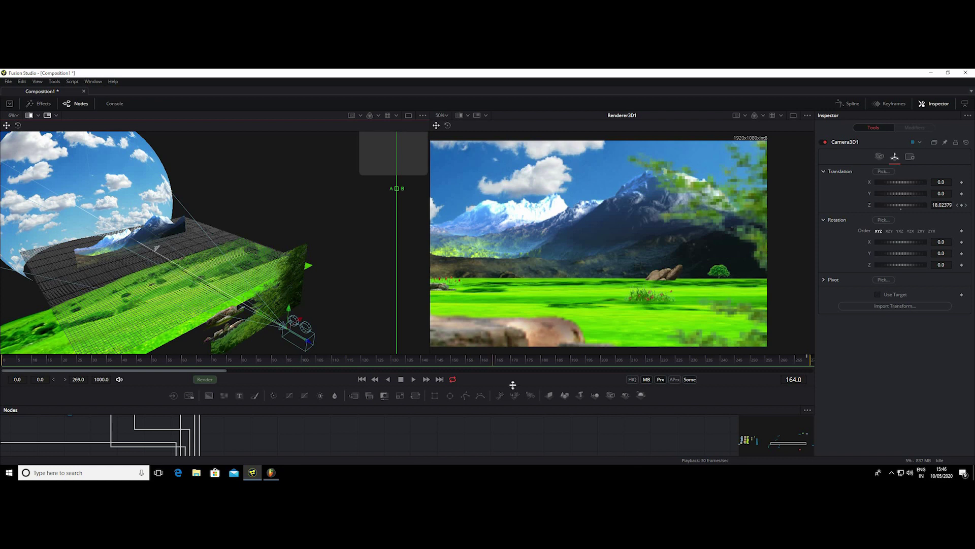
Step: Play back the camera push-in, stop at frame 29, and give the node graph more room
{"action": "key", "text": "space"}
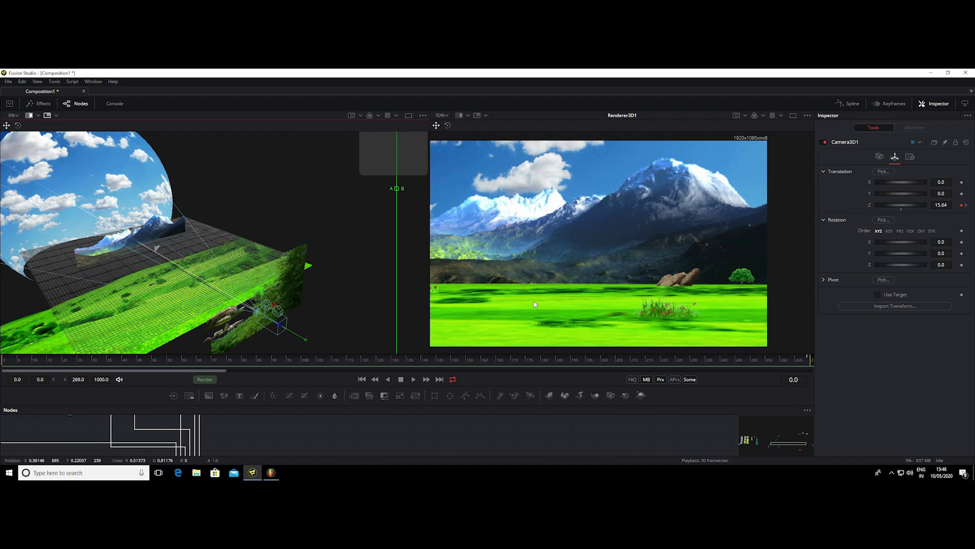
{"action": "scroll", "coordinate": [535, 304], "scroll_direction": "down", "scroll_amount": 2}
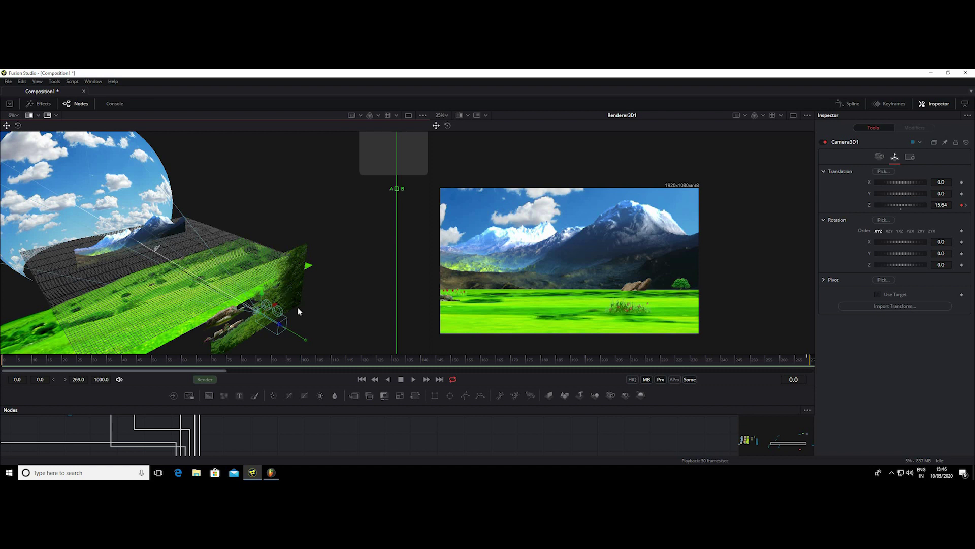
{"action": "key", "text": "space"}
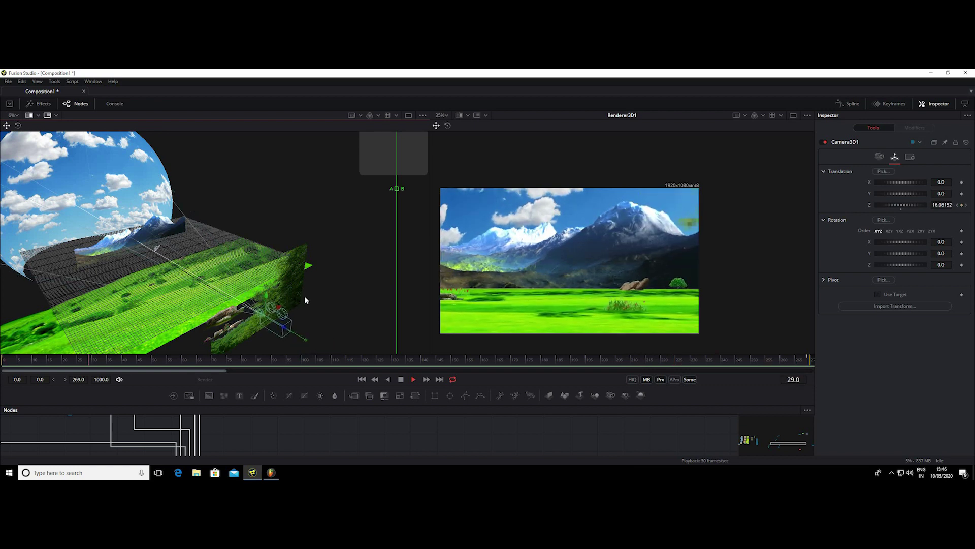
{"action": "key", "text": "space"}
{"action": "left_click_drag", "start_coordinate": [526, 383], "coordinate": [621, 301]}
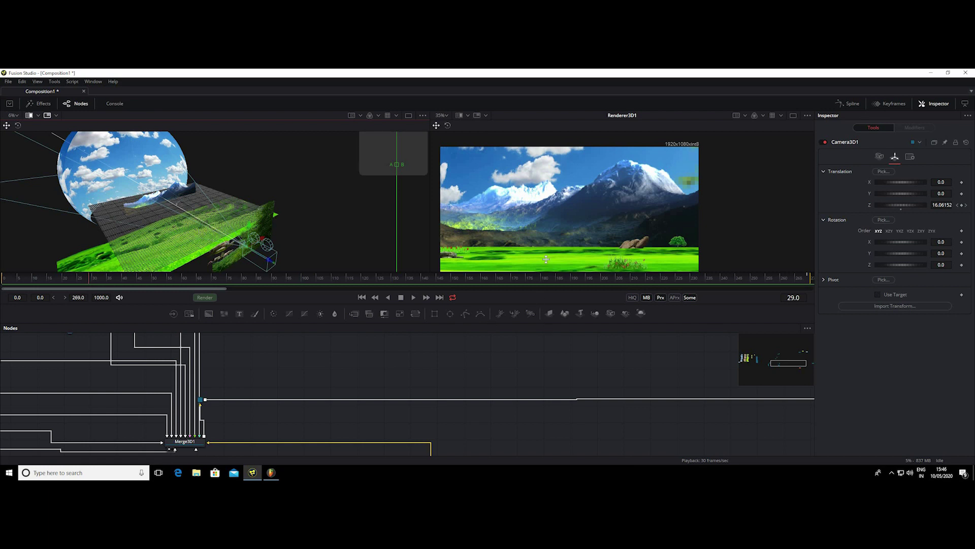
Step: Collapse the viewers so the node graph fills the whole workspace
{"action": "left_click_drag", "start_coordinate": [538, 303], "coordinate": [367, 209]}
{"action": "scroll", "coordinate": [662, 339], "scroll_direction": "down", "scroll_amount": 5}
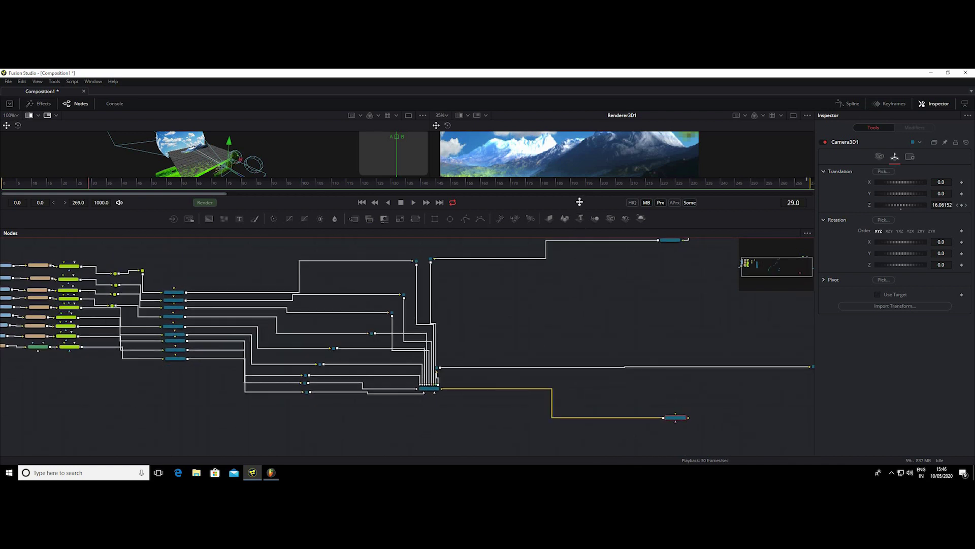
{"action": "left_click_drag", "start_coordinate": [576, 229], "coordinate": [597, 110]}
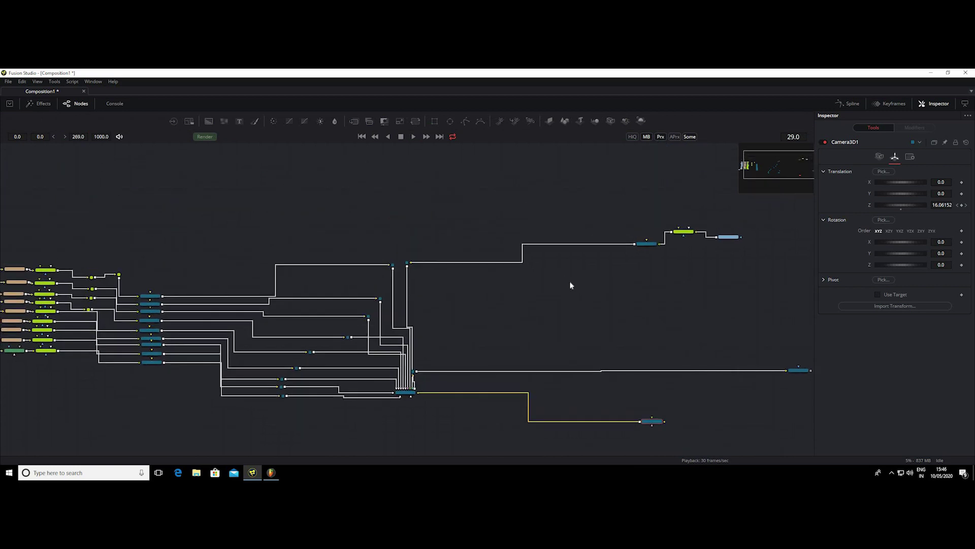
{"action": "scroll", "coordinate": [569, 281], "scroll_direction": "down", "scroll_amount": 2}
{"action": "scroll", "coordinate": [479, 276], "scroll_direction": "up", "scroll_amount": 6}
{"action": "scroll", "coordinate": [345, 238], "scroll_direction": "down", "scroll_amount": 3}
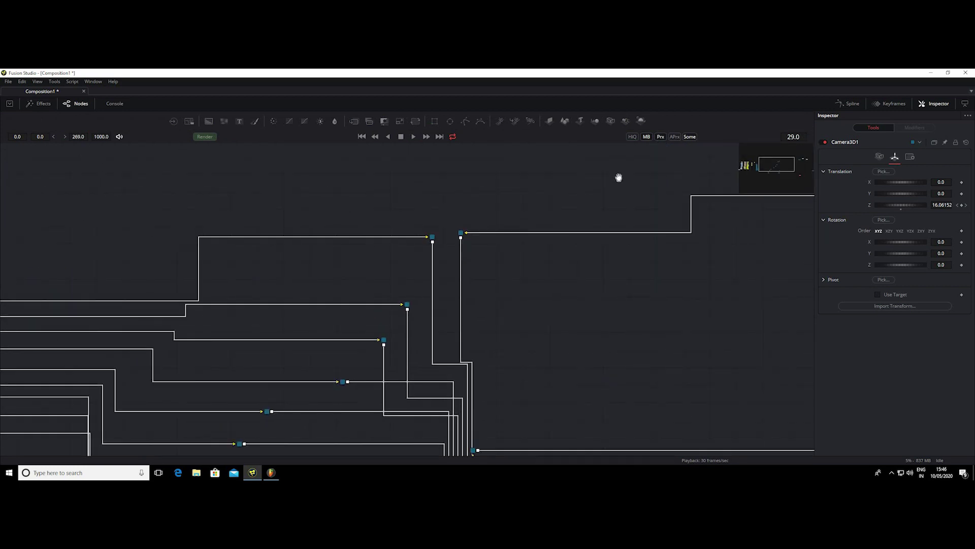
{"action": "scroll", "coordinate": [420, 198], "scroll_direction": "down", "scroll_amount": 2}
{"action": "scroll", "coordinate": [603, 179], "scroll_direction": "up", "scroll_amount": 1}
Step: Move the grassflower loader up beside Resize3_2_2 and check the floor loader's settings
{"action": "left_click_drag", "start_coordinate": [514, 207], "coordinate": [543, 210]}
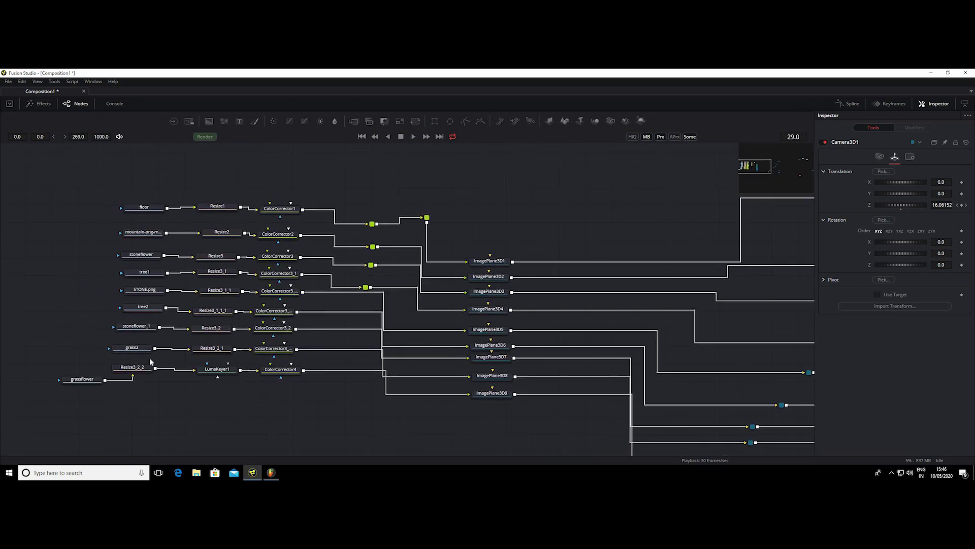
{"action": "left_click_drag", "start_coordinate": [79, 380], "coordinate": [55, 365]}
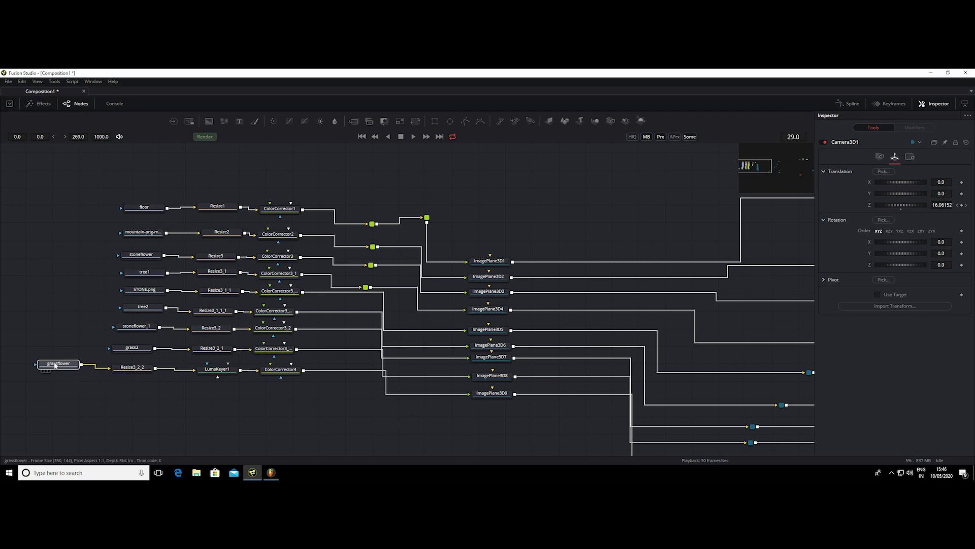
{"action": "left_click", "coordinate": [150, 208]}
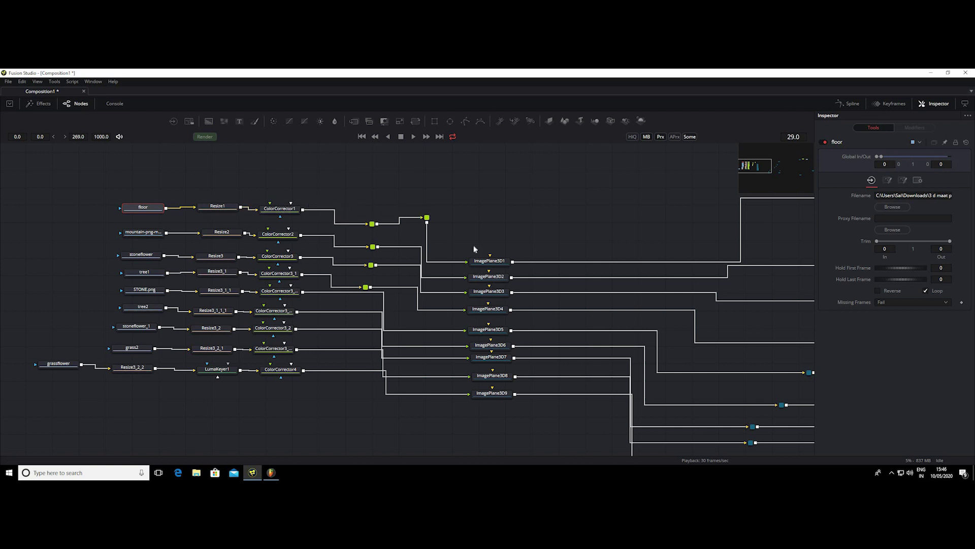
Step: Bring the ImagePlane3D column to the centre and select all nine ImagePlane3D nodes
{"action": "left_click_drag", "start_coordinate": [565, 240], "coordinate": [47, 194]}
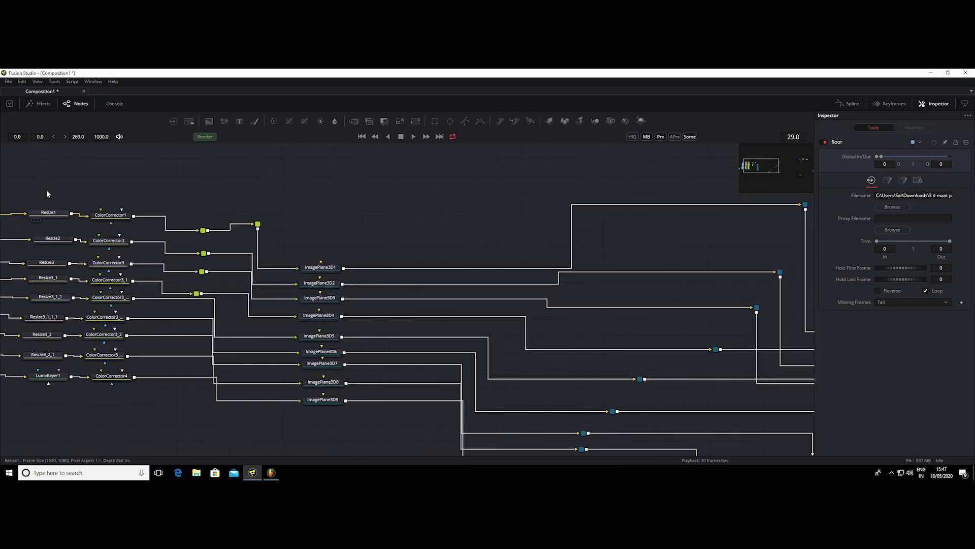
{"action": "mouse_move", "coordinate": [386, 233]}
{"action": "left_mouse_down"}
{"action": "mouse_move", "coordinate": [197, 253]}
{"action": "mouse_move", "coordinate": [227, 407]}
{"action": "mouse_move", "coordinate": [207, 348]}
{"action": "mouse_move", "coordinate": [235, 376]}
{"action": "mouse_move", "coordinate": [220, 389]}
{"action": "left_mouse_up"}
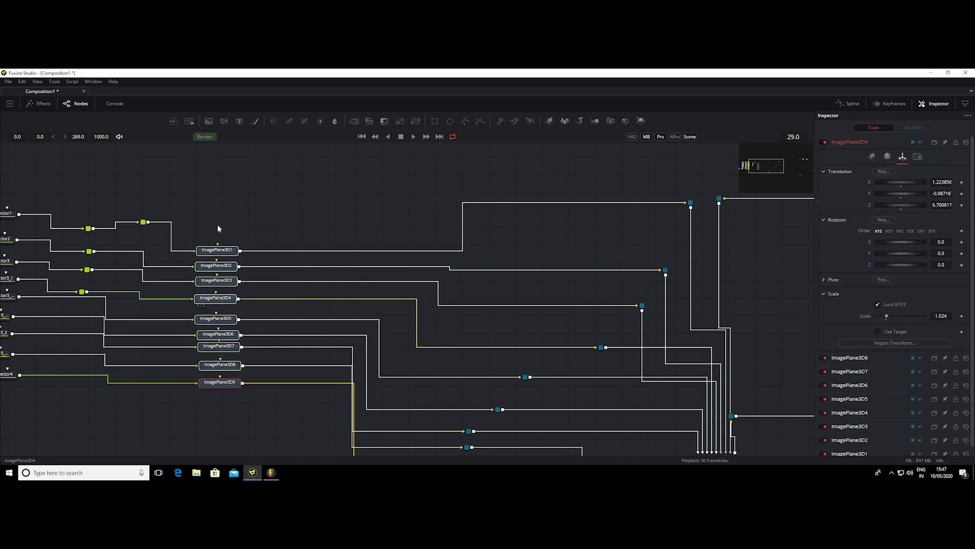
{"action": "left_click_drag", "start_coordinate": [219, 220], "coordinate": [226, 392]}
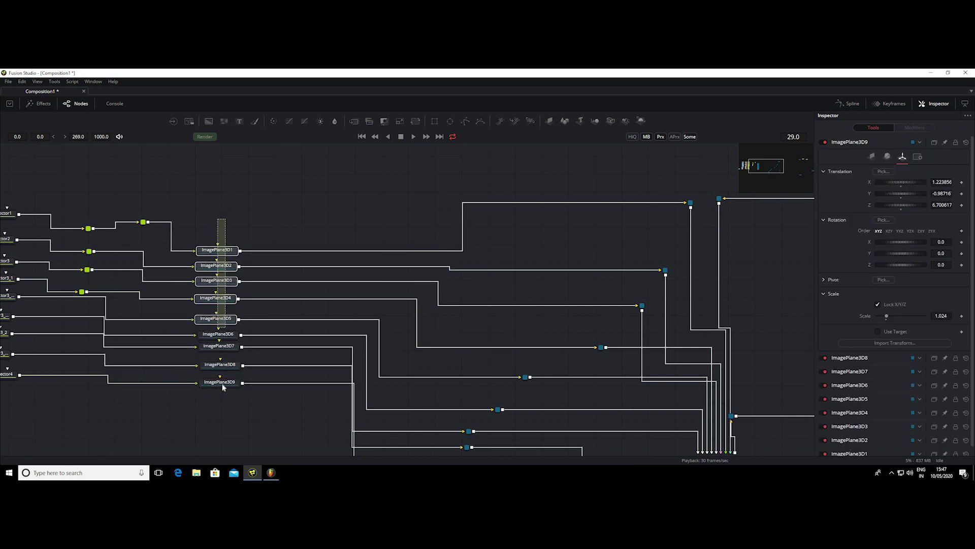
{"action": "right_click", "coordinate": [226, 320]}
{"action": "left_click", "coordinate": [202, 231]}
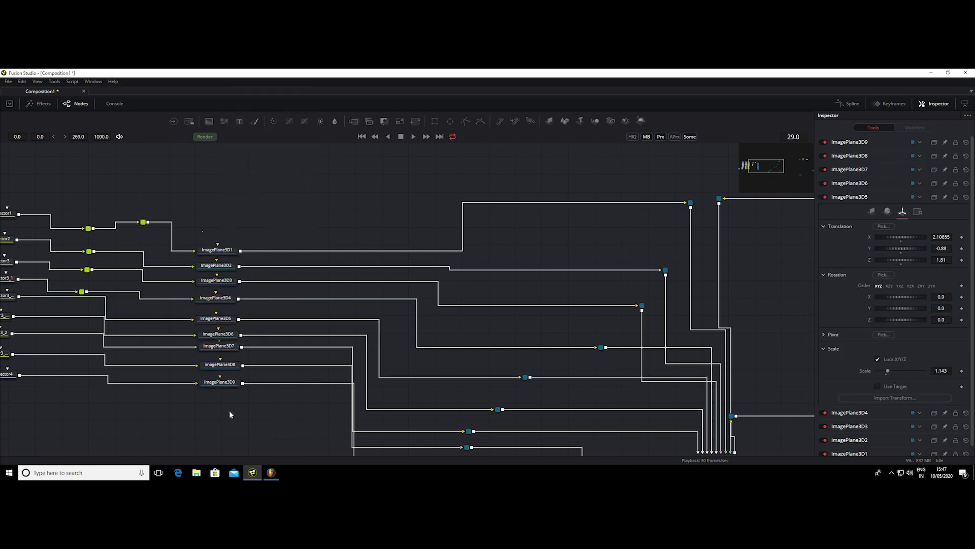
{"action": "left_click_drag", "start_coordinate": [230, 410], "coordinate": [201, 230]}
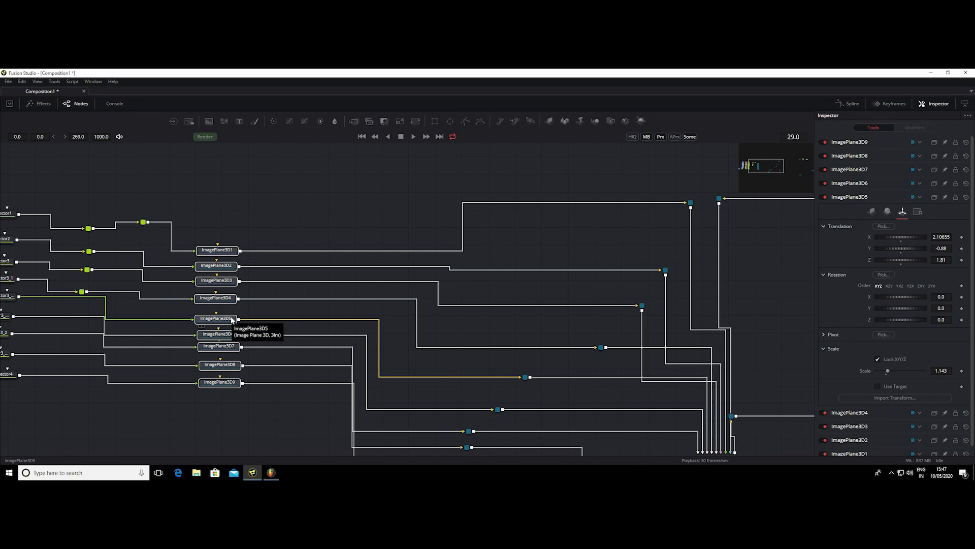
Step: Group the nine ImagePlane3D nodes into Group1 with Ctrl+G, then ungroup and regroup them
{"action": "key", "text": "ctrl+g"}
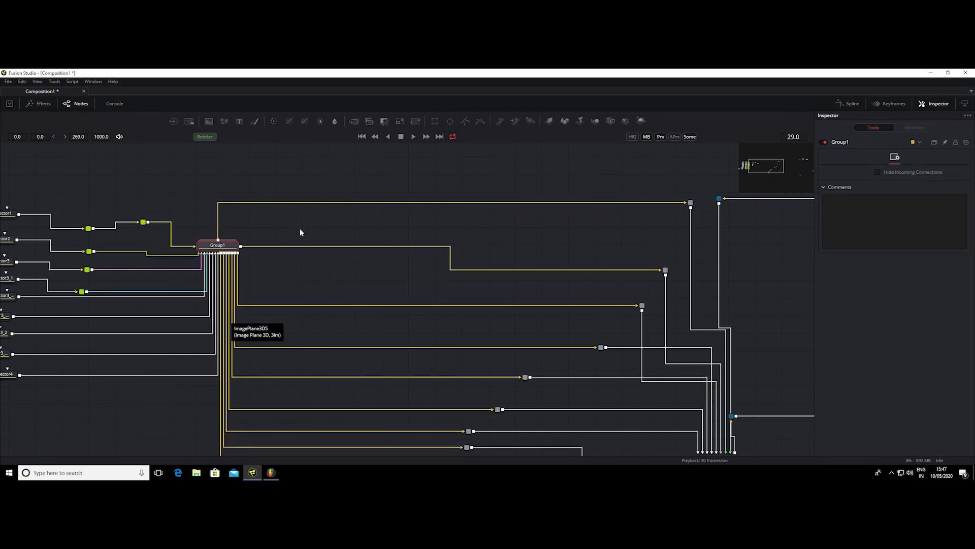
{"action": "left_click_drag", "start_coordinate": [311, 212], "coordinate": [320, 195]}
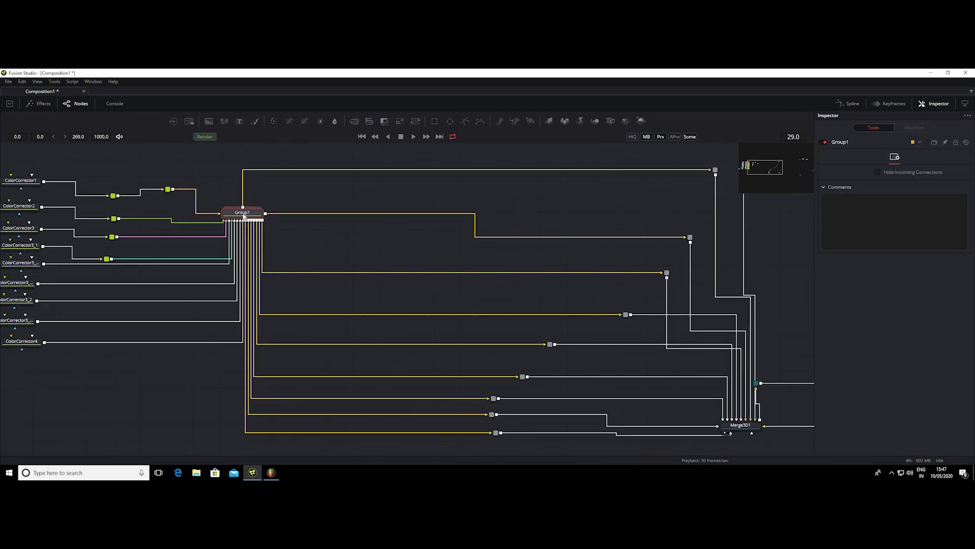
{"action": "double_click", "coordinate": [244, 212]}
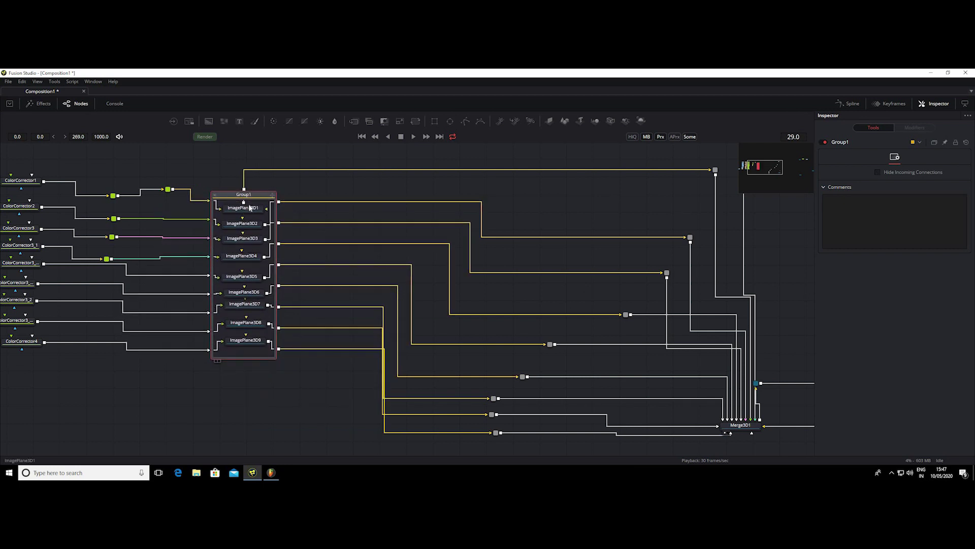
{"action": "right_click", "coordinate": [250, 207]}
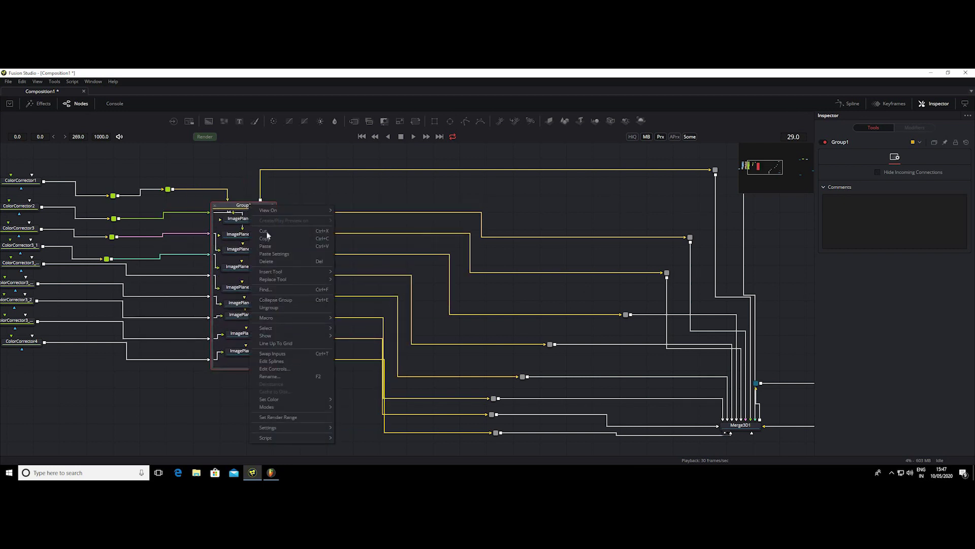
{"action": "left_click", "coordinate": [271, 237]}
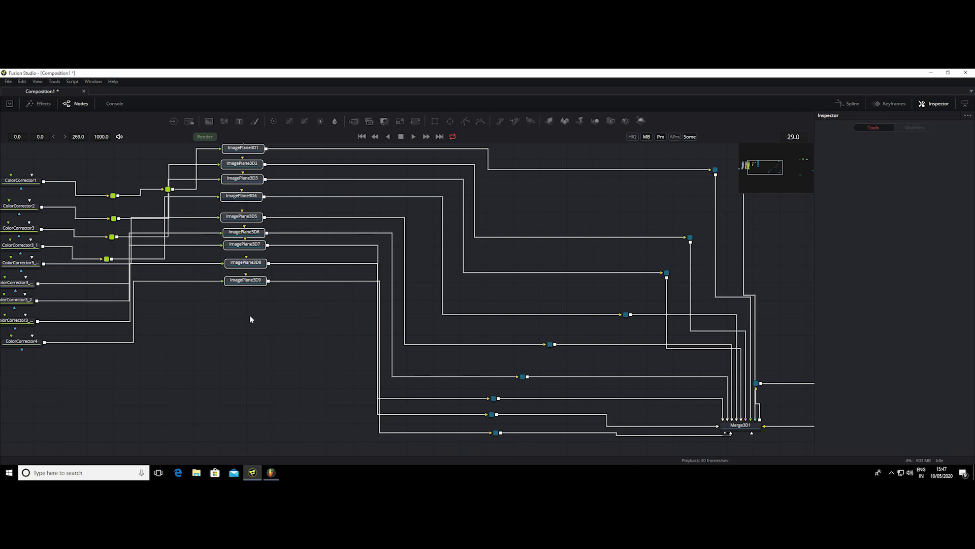
{"action": "mouse_move", "coordinate": [254, 371]}
{"action": "left_mouse_down"}
{"action": "mouse_move", "coordinate": [241, 438]}
{"action": "mouse_move", "coordinate": [223, 160]}
{"action": "left_mouse_up"}
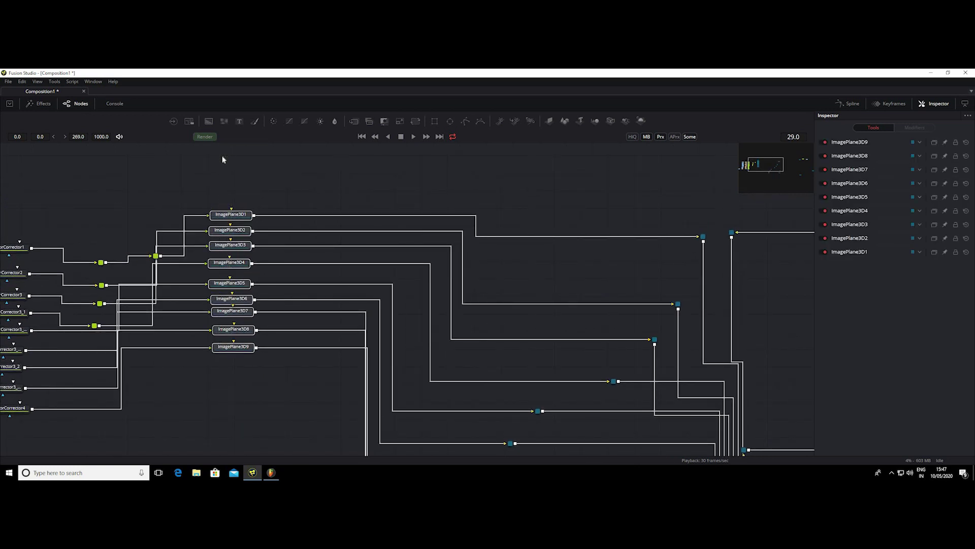
{"action": "key", "text": "ctrl+g"}
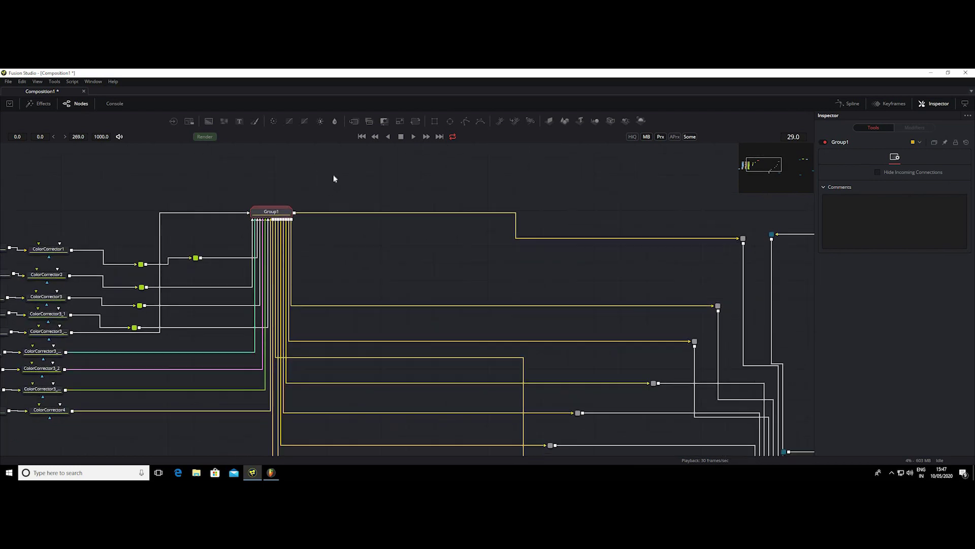
Step: Move Group1 left and shift all the loader-to-ColorCorrector chains further left
{"action": "scroll", "coordinate": [305, 190], "scroll_direction": "down", "scroll_amount": 1}
{"action": "left_click_drag", "start_coordinate": [283, 193], "coordinate": [275, 195]}
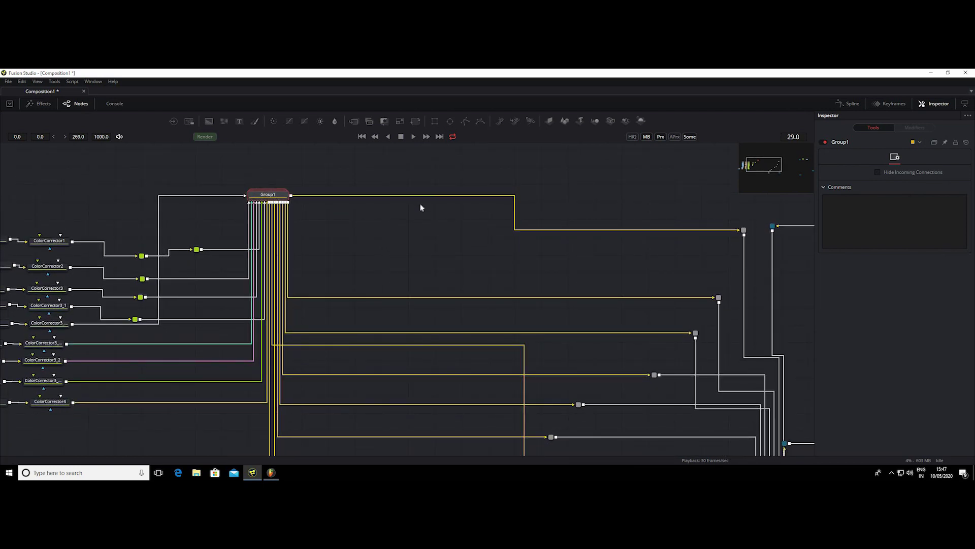
{"action": "scroll", "coordinate": [421, 207], "scroll_direction": "down", "scroll_amount": 3, "text": "ctrl"}
{"action": "left_click_drag", "start_coordinate": [173, 314], "coordinate": [65, 188]}
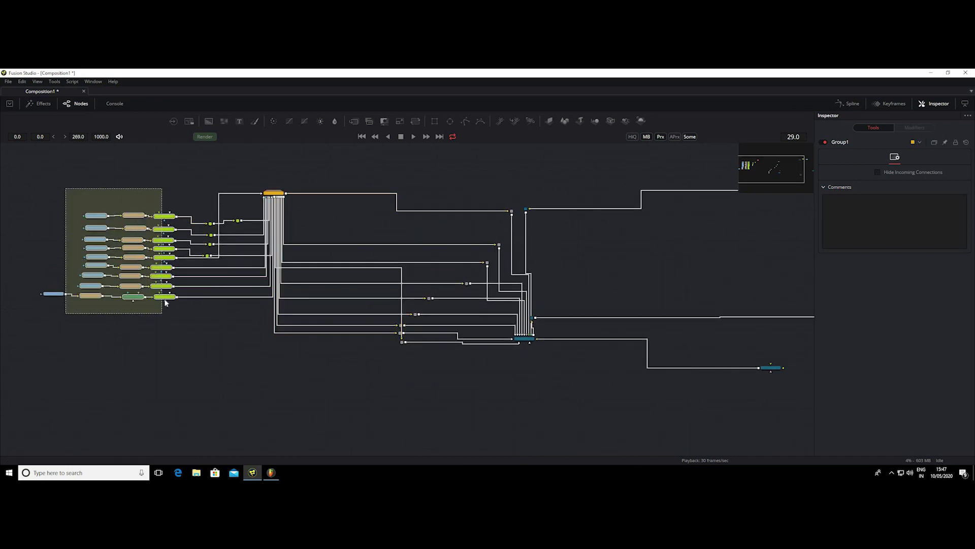
{"action": "left_click_drag", "start_coordinate": [140, 249], "coordinate": [113, 250]}
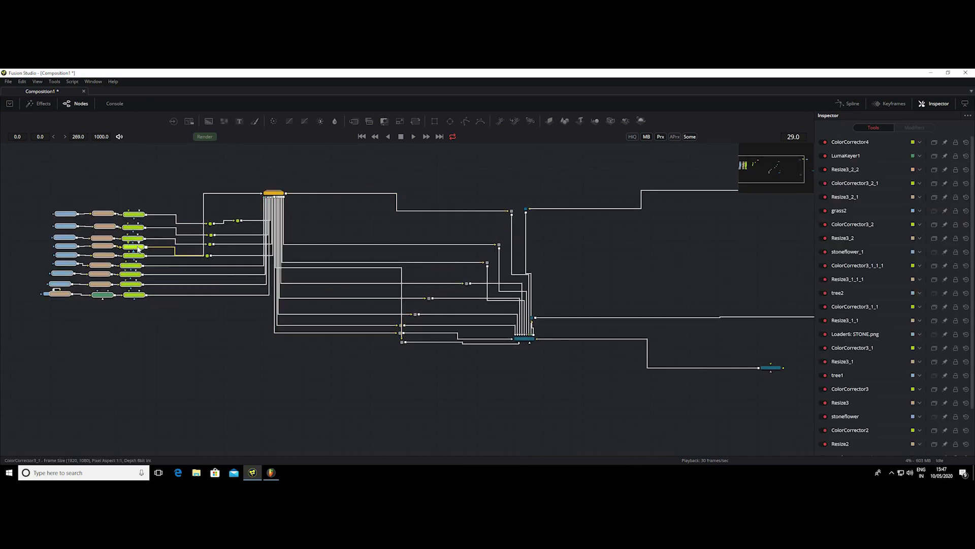
Step: Pan the node graph back to Group1 and open its context menu to expand it
{"action": "scroll", "coordinate": [207, 338], "scroll_direction": "up", "scroll_amount": 3}
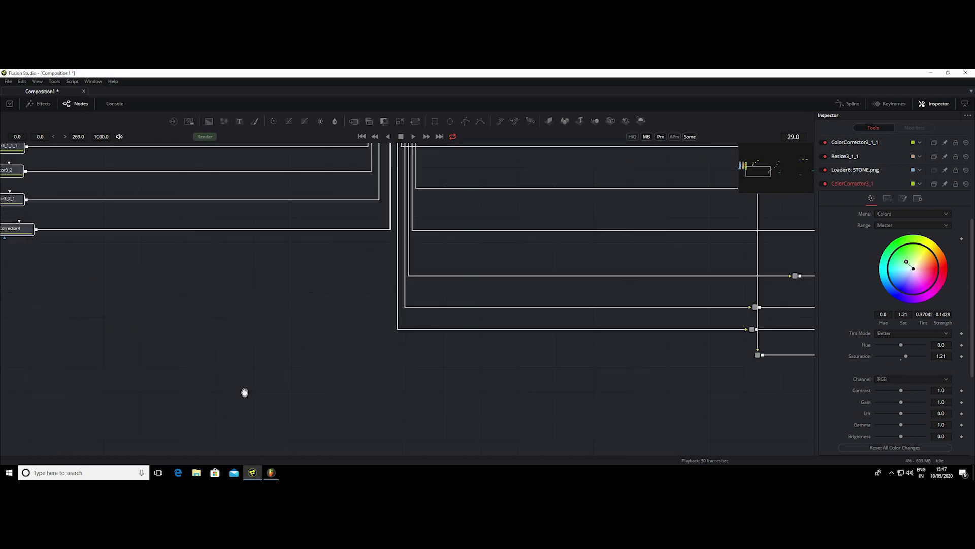
{"action": "scroll", "coordinate": [103, 165], "scroll_direction": "up", "scroll_amount": 1}
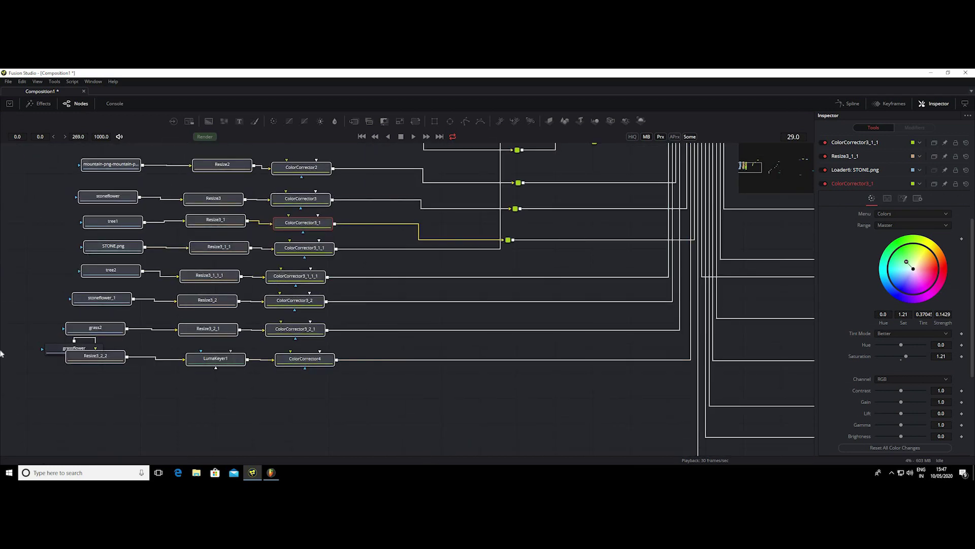
{"action": "scroll", "coordinate": [345, 421], "scroll_direction": "right", "scroll_amount": 5}
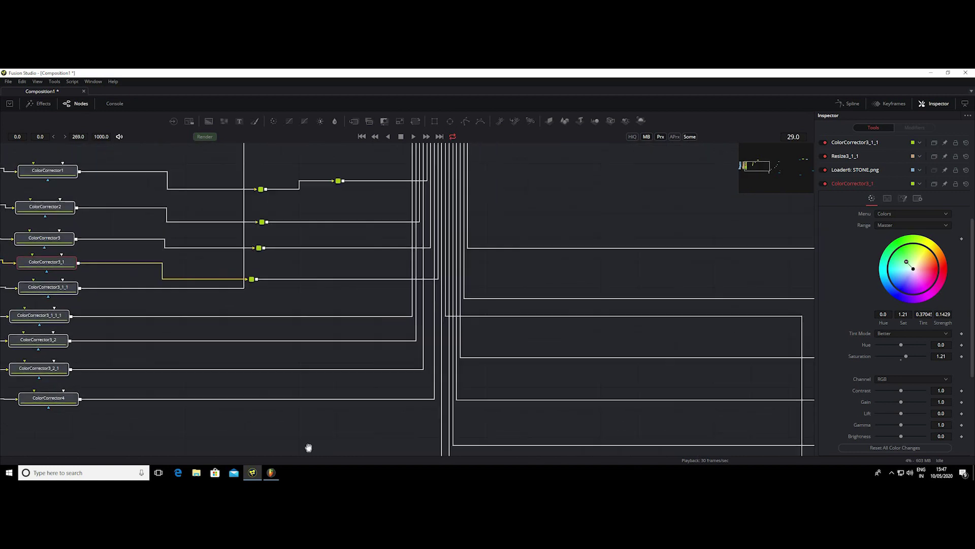
{"action": "scroll", "coordinate": [526, 219], "scroll_direction": "up", "scroll_amount": 3}
{"action": "scroll", "coordinate": [532, 275], "scroll_direction": "up", "scroll_amount": 1}
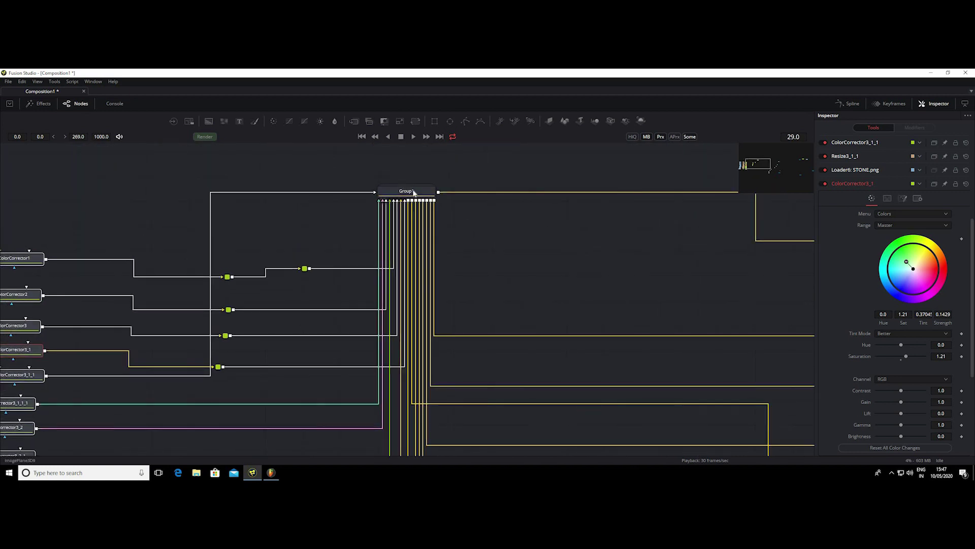
{"action": "right_click", "coordinate": [414, 193]}
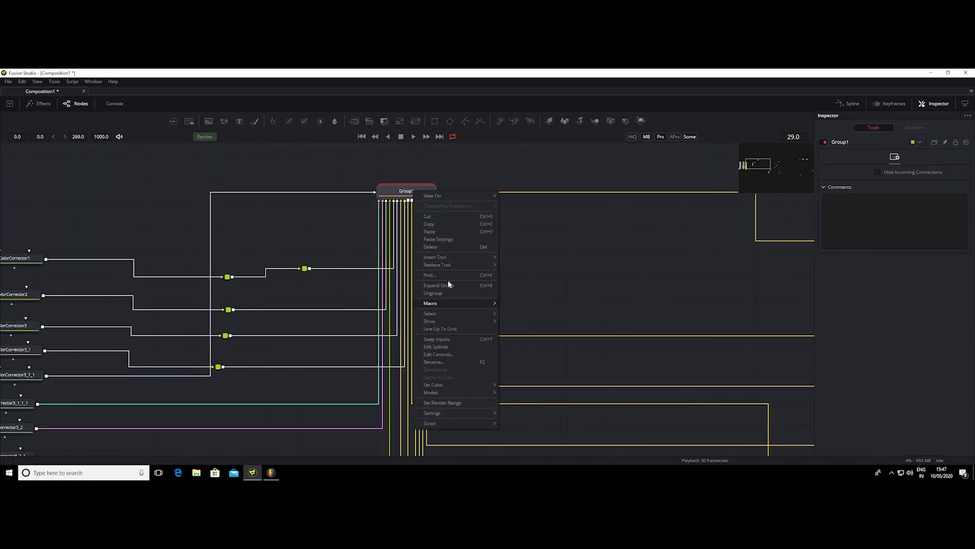
Step: Expand Group1 and move the nine ImagePlane3D nodes lower in the graph
{"action": "key", "text": "ctrl+e"}
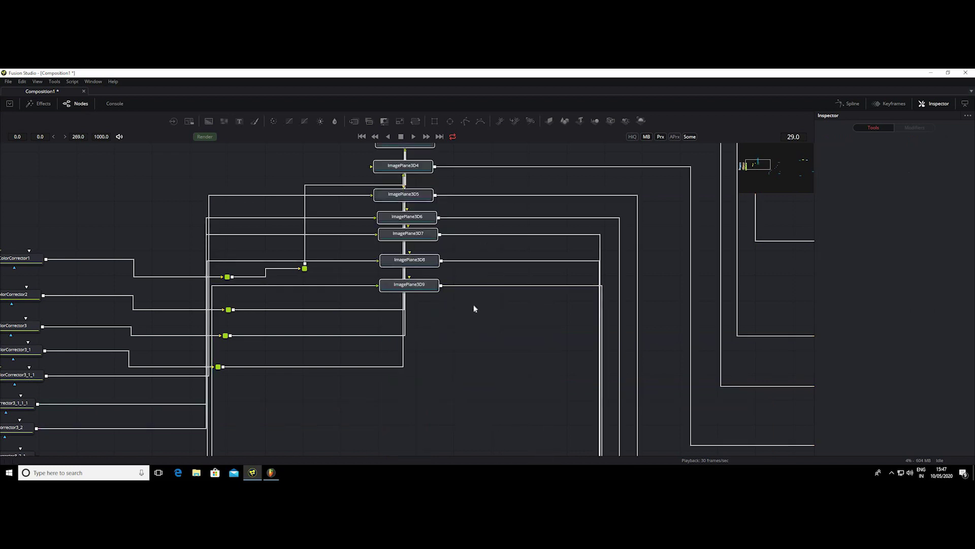
{"action": "mouse_move", "coordinate": [474, 308]}
{"action": "left_mouse_down"}
{"action": "mouse_move", "coordinate": [442, 401]}
{"action": "mouse_move", "coordinate": [382, 302]}
{"action": "left_mouse_up"}
{"action": "scroll", "coordinate": [437, 411], "scroll_direction": "down", "scroll_amount": 3}
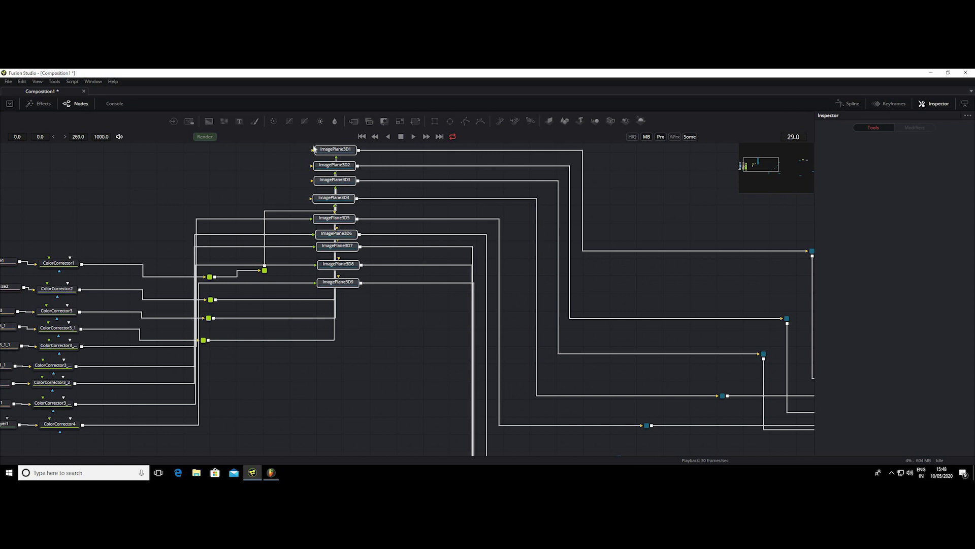
{"action": "left_click_drag", "start_coordinate": [314, 149], "coordinate": [345, 301]}
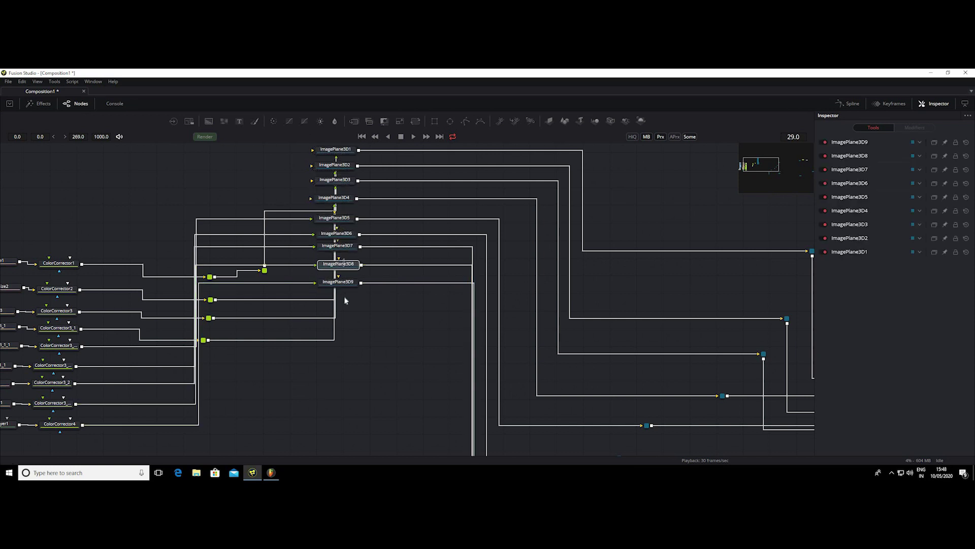
{"action": "left_click_drag", "start_coordinate": [344, 317], "coordinate": [330, 146]}
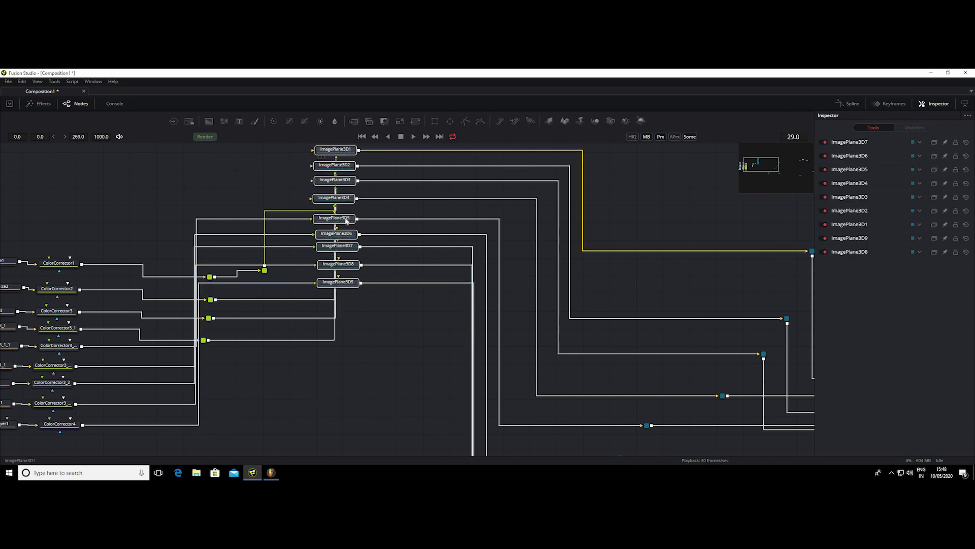
{"action": "left_click_drag", "start_coordinate": [346, 220], "coordinate": [361, 355]}
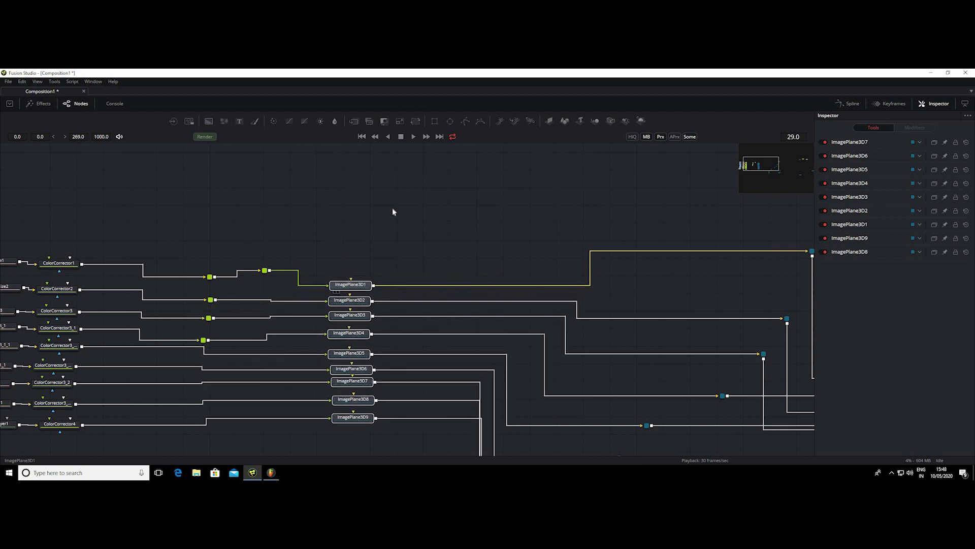
Step: Nudge Merge3D1 slightly left and bring the 3D scene and render viewers back above the graph
{"action": "scroll", "coordinate": [344, 183], "scroll_direction": "down", "scroll_amount": 2}
{"action": "scroll", "coordinate": [164, 242], "scroll_direction": "down", "scroll_amount": 2}
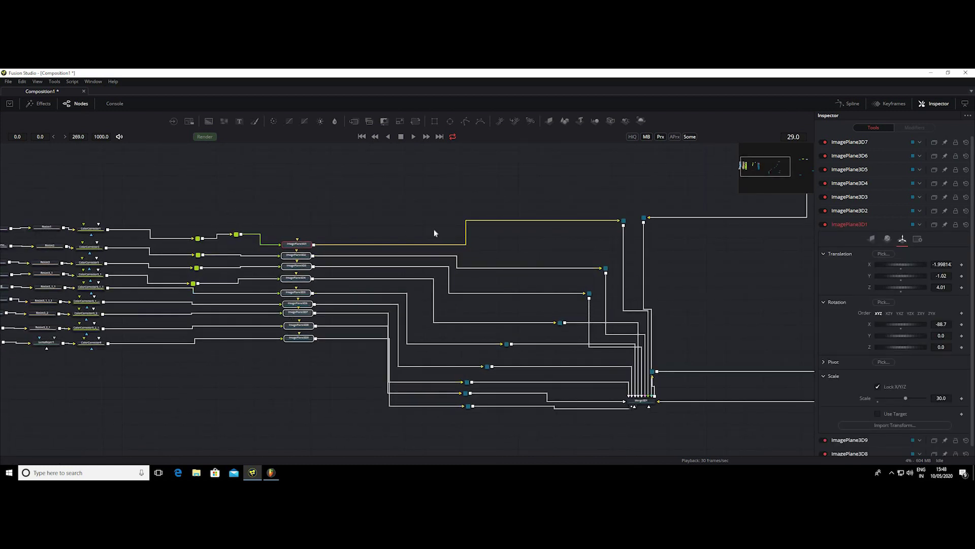
{"action": "scroll", "coordinate": [523, 389], "scroll_direction": "right", "scroll_amount": 5}
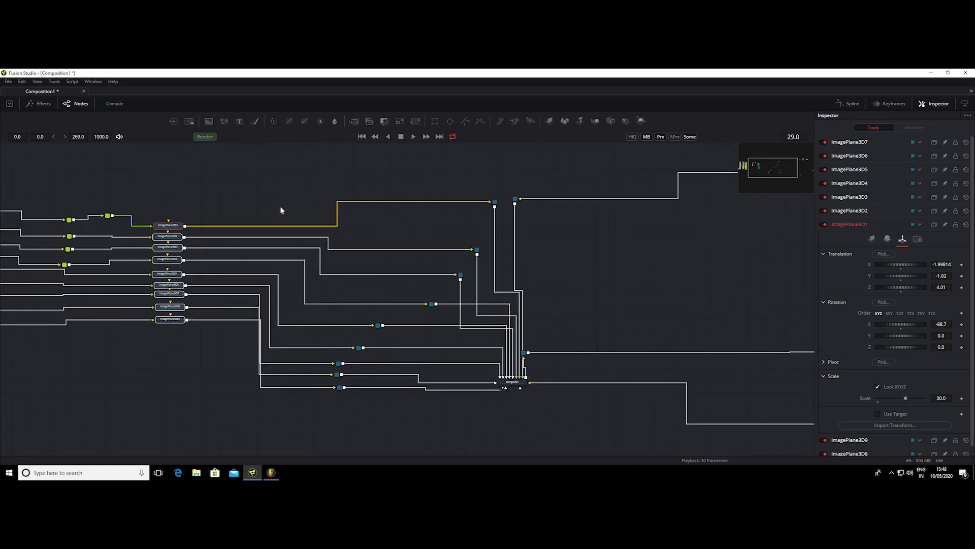
{"action": "scroll", "coordinate": [519, 392], "scroll_direction": "up", "scroll_amount": 2}
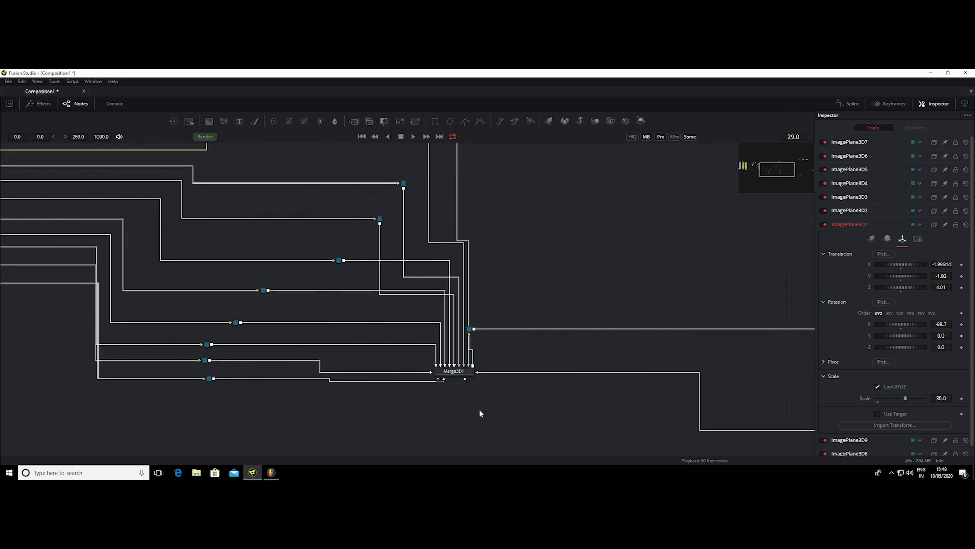
{"action": "scroll", "coordinate": [471, 408], "scroll_direction": "up", "scroll_amount": 2}
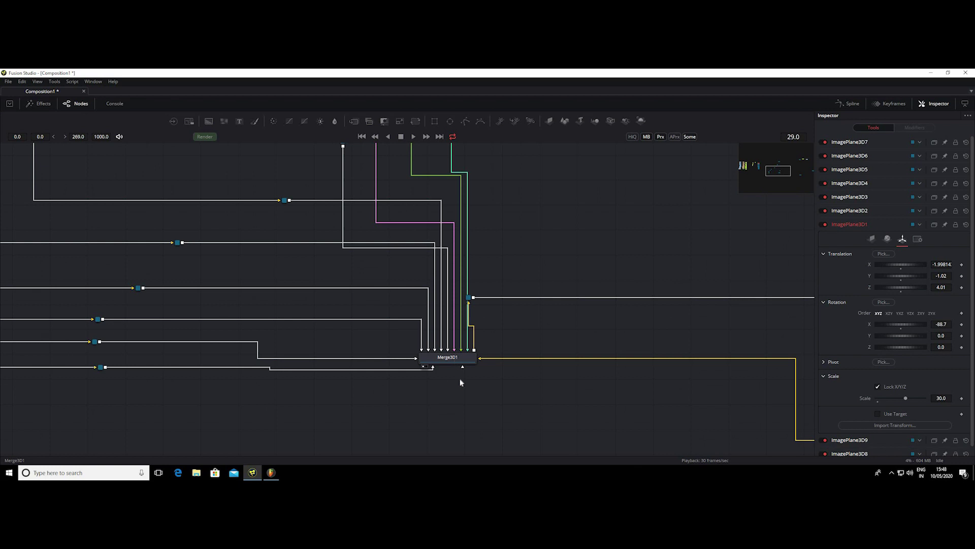
{"action": "scroll", "coordinate": [453, 391], "scroll_direction": "down", "scroll_amount": 3}
{"action": "scroll", "coordinate": [454, 391], "scroll_direction": "up", "scroll_amount": 3}
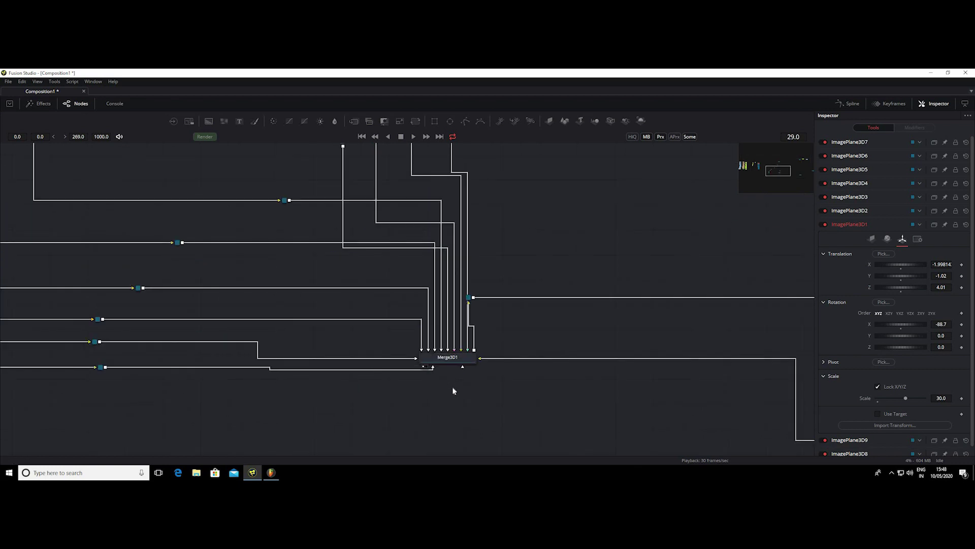
{"action": "left_click_drag", "start_coordinate": [449, 358], "coordinate": [442, 359]}
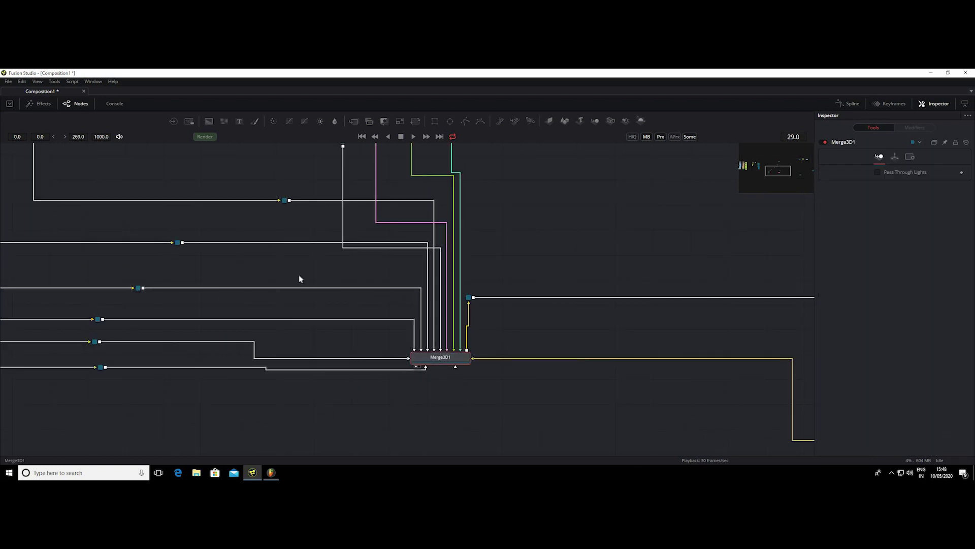
{"action": "scroll", "coordinate": [451, 259], "scroll_direction": "up", "scroll_amount": 3}
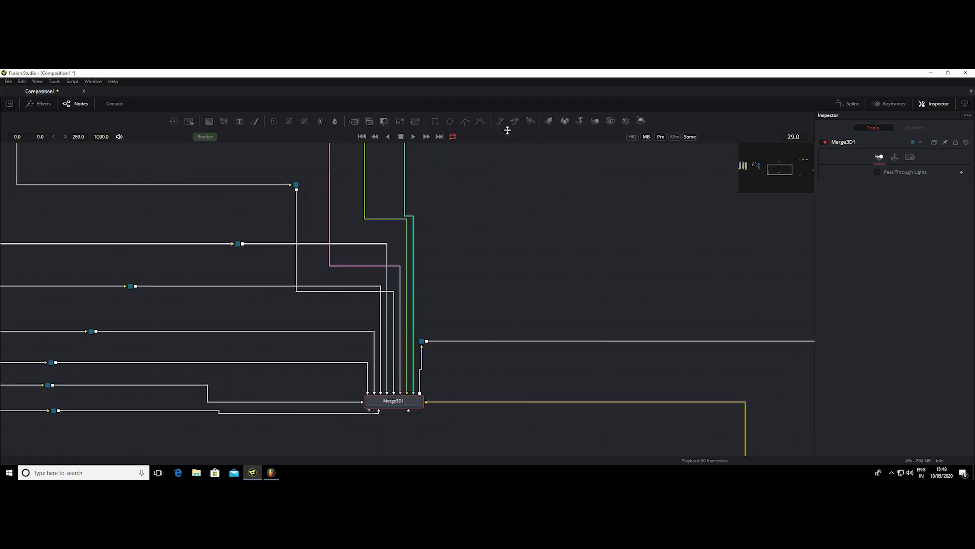
{"action": "left_click_drag", "start_coordinate": [508, 130], "coordinate": [532, 312]}
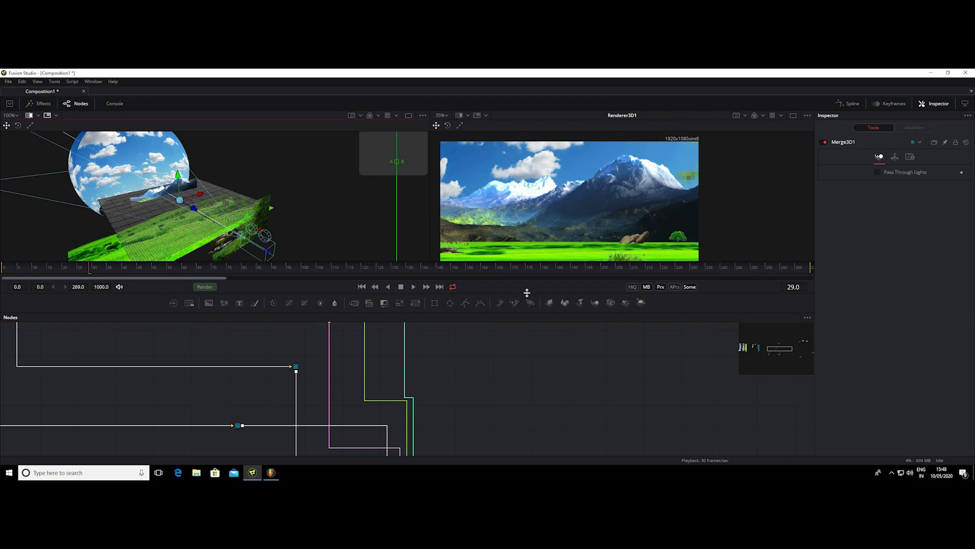
Step: Hide the viewers, then move Renderer3D1 slightly left and show its settings
{"action": "left_click_drag", "start_coordinate": [528, 313], "coordinate": [508, 157]}
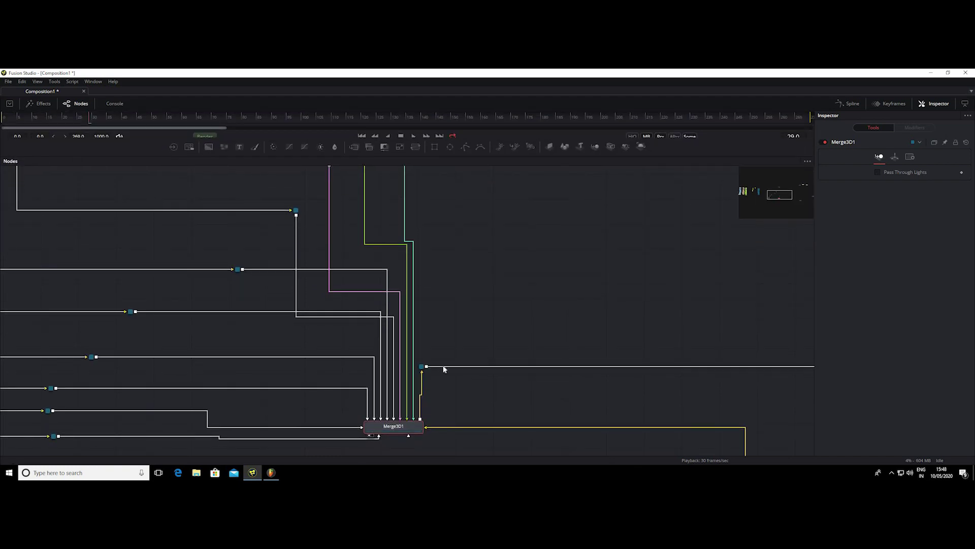
{"action": "scroll", "coordinate": [493, 267], "scroll_direction": "down", "scroll_amount": 3}
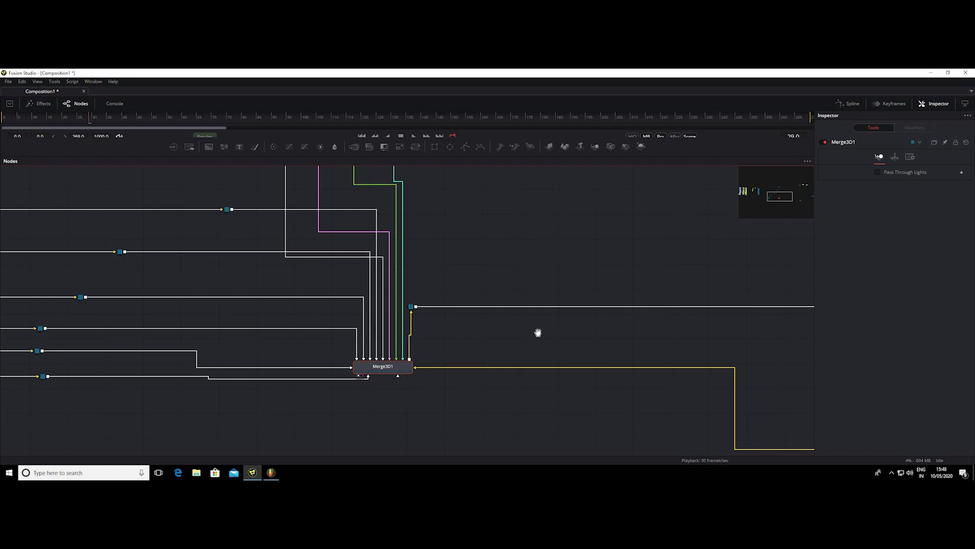
{"action": "scroll", "coordinate": [508, 335], "scroll_direction": "right", "scroll_amount": 1}
{"action": "scroll", "coordinate": [465, 339], "scroll_direction": "right", "scroll_amount": 3}
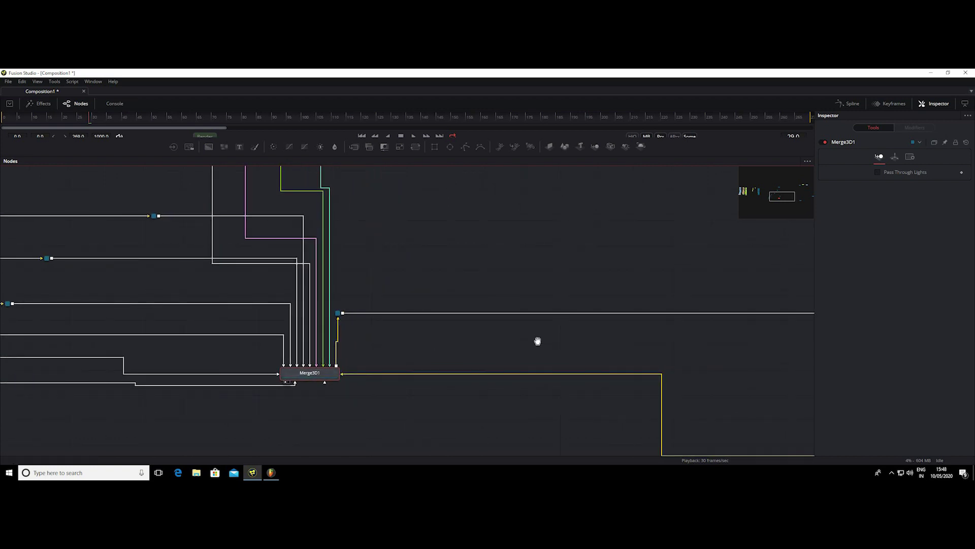
{"action": "scroll", "coordinate": [537, 341], "scroll_direction": "right", "scroll_amount": 5}
{"action": "scroll", "coordinate": [298, 338], "scroll_direction": "right", "scroll_amount": 10}
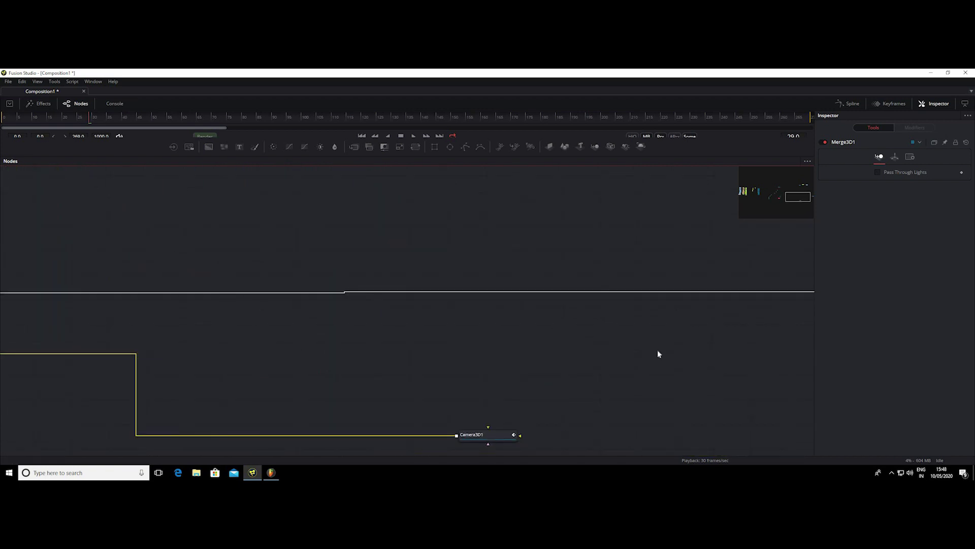
{"action": "scroll", "coordinate": [640, 356], "scroll_direction": "down", "scroll_amount": 2, "text": "ctrl"}
{"action": "scroll", "coordinate": [701, 336], "scroll_direction": "right", "scroll_amount": 2}
{"action": "left_click_drag", "start_coordinate": [743, 315], "coordinate": [701, 313]}
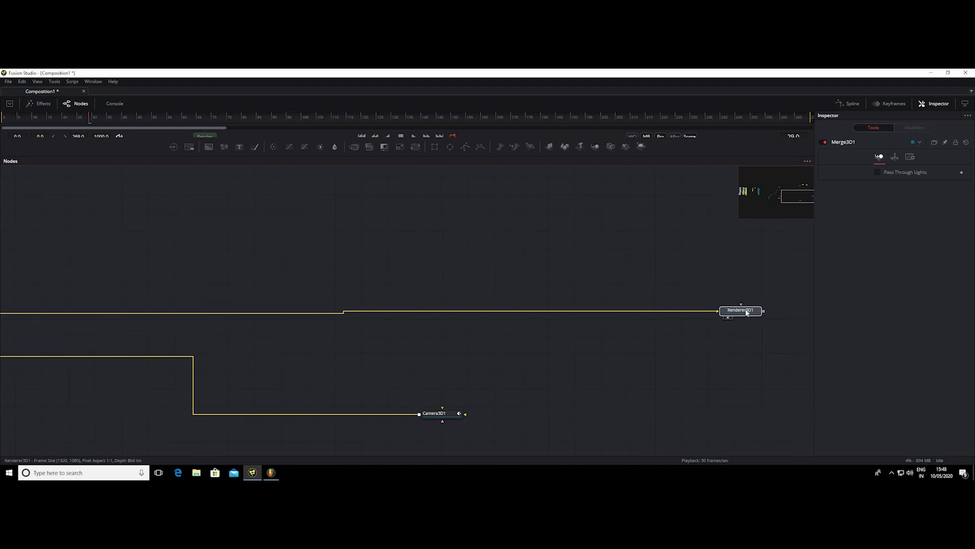
{"action": "left_click", "coordinate": [694, 308]}
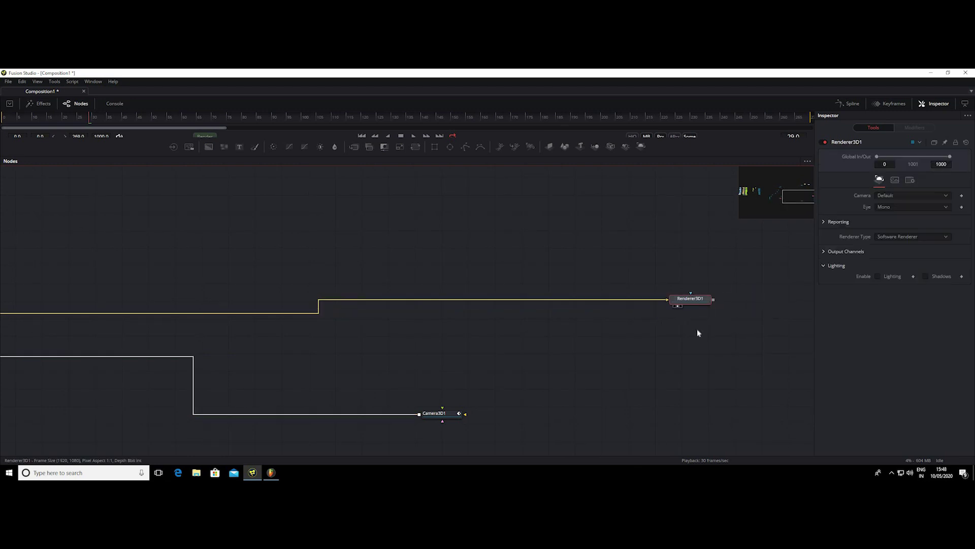
Step: Pan the node graph over to the SKY.jpg, ColorCorrector5 and Shape3D1 sky-dome chain
{"action": "scroll", "coordinate": [592, 355], "scroll_direction": "right", "scroll_amount": 3}
{"action": "scroll", "coordinate": [552, 326], "scroll_direction": "right", "scroll_amount": 1}
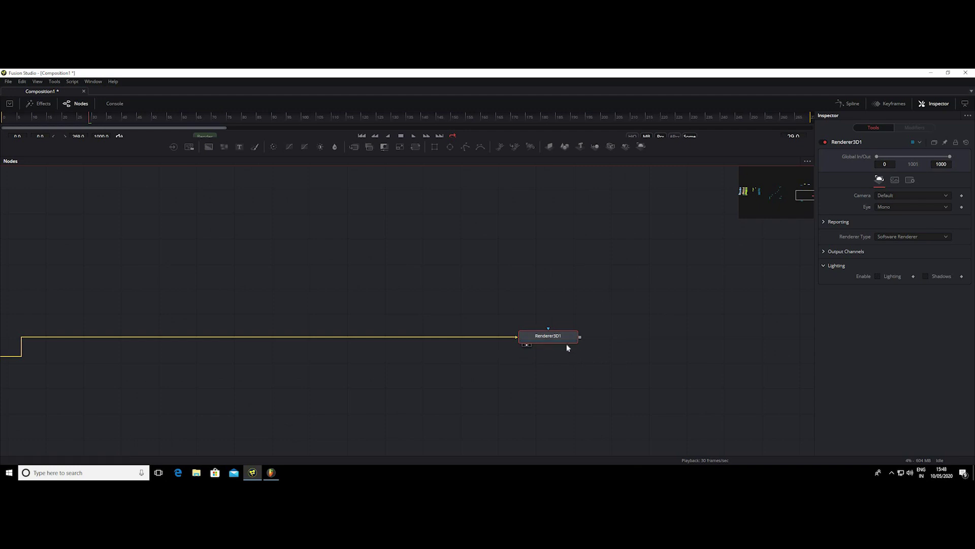
{"action": "scroll", "coordinate": [707, 343], "scroll_direction": "up", "scroll_amount": 3}
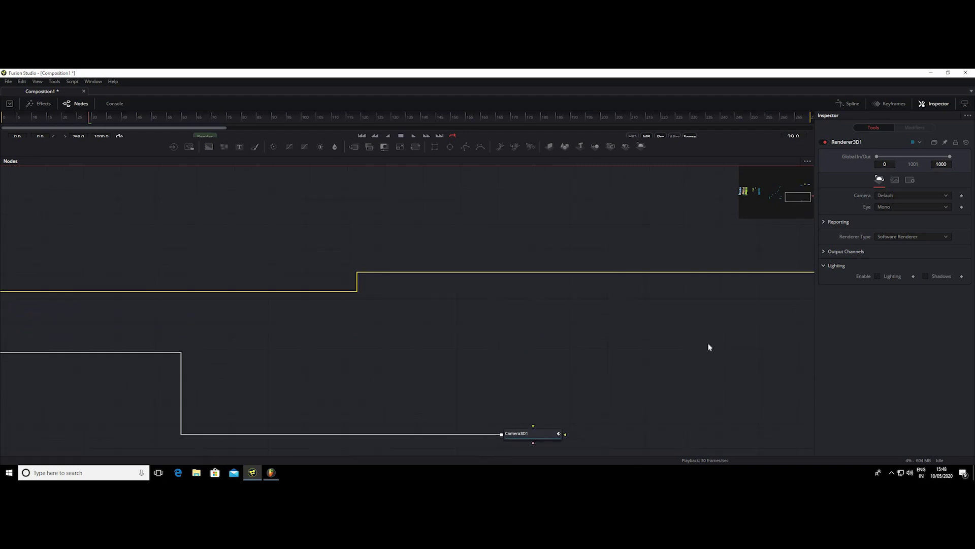
{"action": "scroll", "coordinate": [592, 257], "scroll_direction": "left", "scroll_amount": 3}
{"action": "scroll", "coordinate": [683, 324], "scroll_direction": "up", "scroll_amount": 2}
{"action": "scroll", "coordinate": [682, 324], "scroll_direction": "left", "scroll_amount": 3}
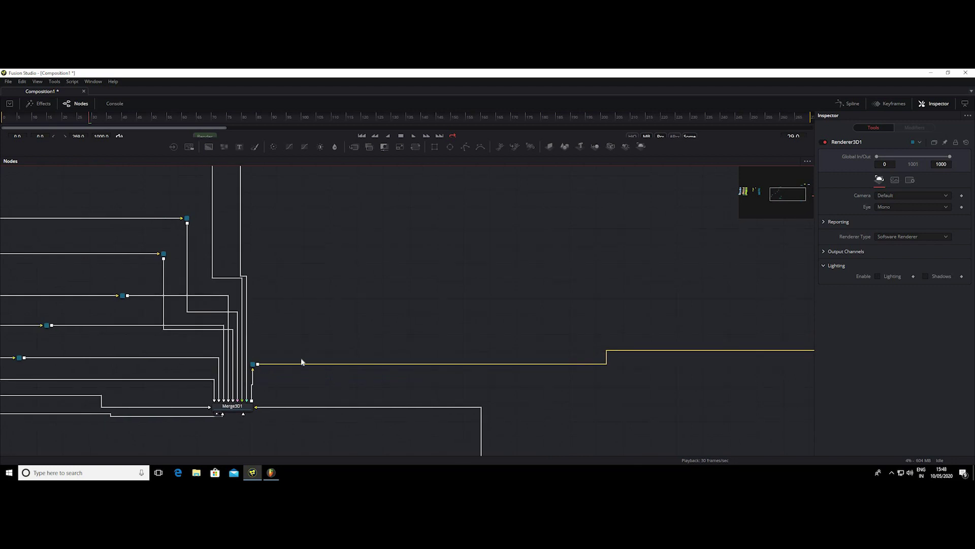
{"action": "scroll", "coordinate": [572, 300], "scroll_direction": "down", "scroll_amount": 3}
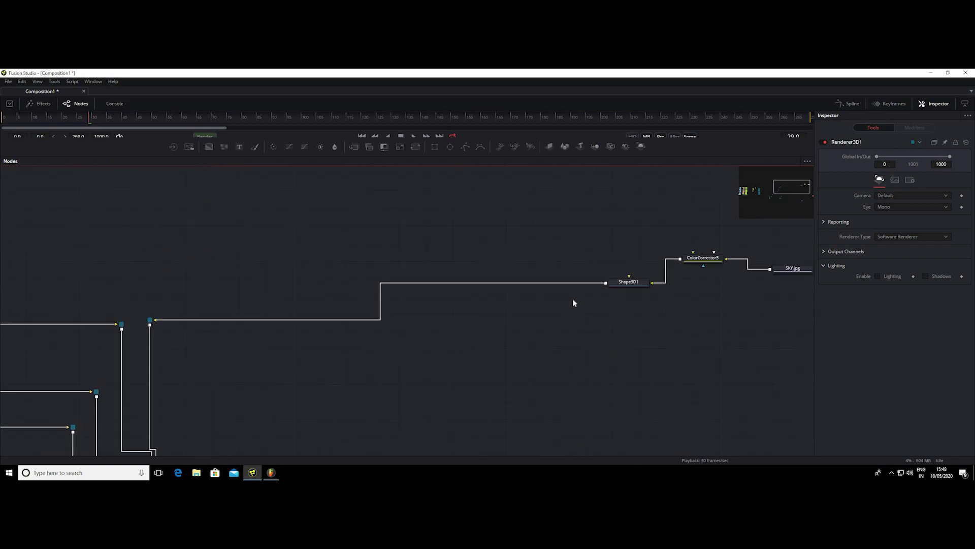
{"action": "scroll", "coordinate": [566, 323], "scroll_direction": "right", "scroll_amount": 3}
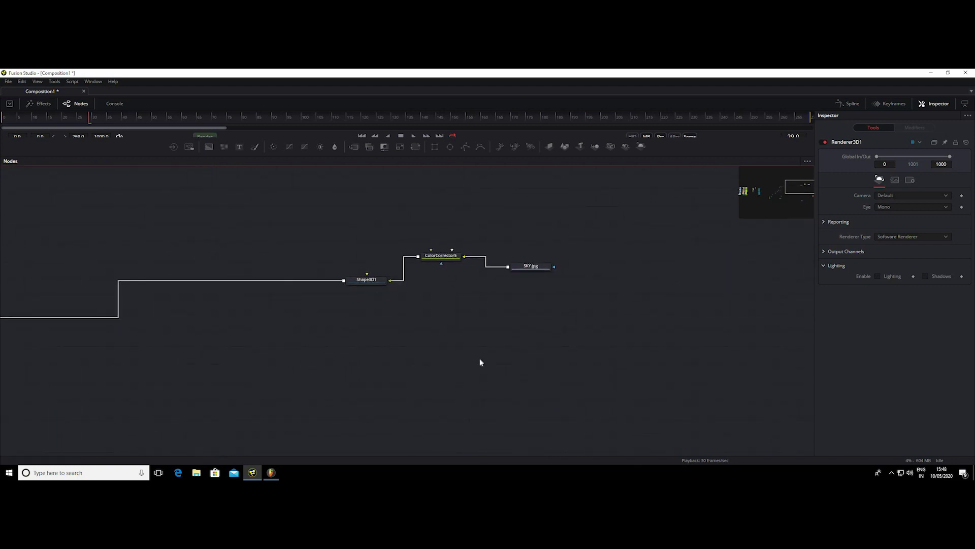
{"action": "scroll", "coordinate": [568, 366], "scroll_direction": "up", "scroll_amount": 2}
{"action": "scroll", "coordinate": [572, 365], "scroll_direction": "up", "scroll_amount": 3}
{"action": "scroll", "coordinate": [573, 366], "scroll_direction": "left", "scroll_amount": 3}
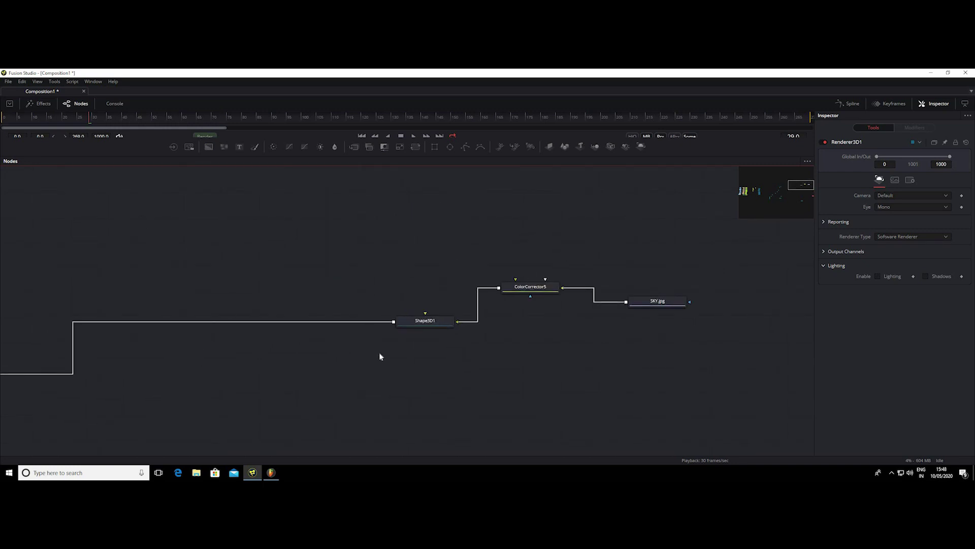
Step: Show Shape3D1's sky dome settings and orbit the 3D view to see the whole dome
{"action": "left_click", "coordinate": [427, 325]}
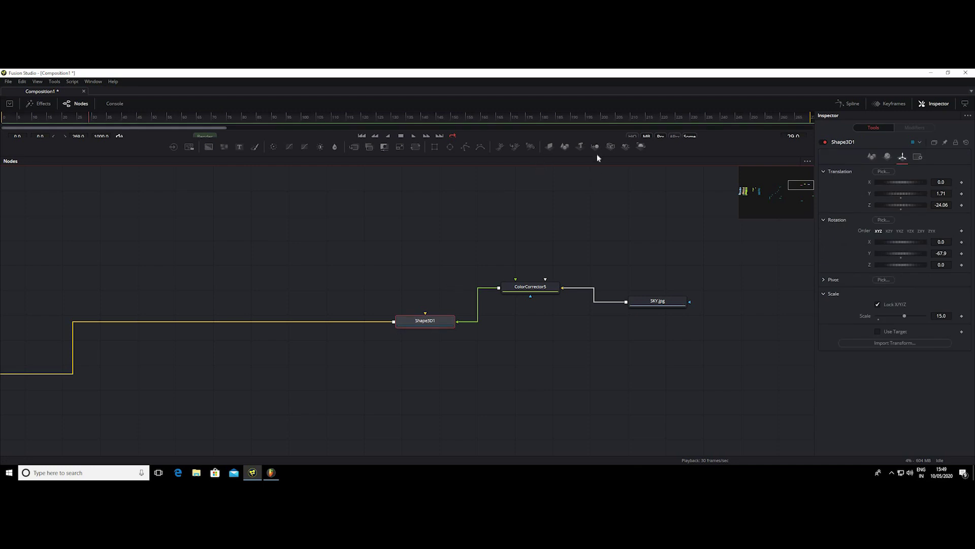
{"action": "mouse_move", "coordinate": [599, 154]}
{"action": "left_mouse_down"}
{"action": "mouse_move", "coordinate": [612, 292]}
{"action": "mouse_move", "coordinate": [590, 345]}
{"action": "left_mouse_up"}
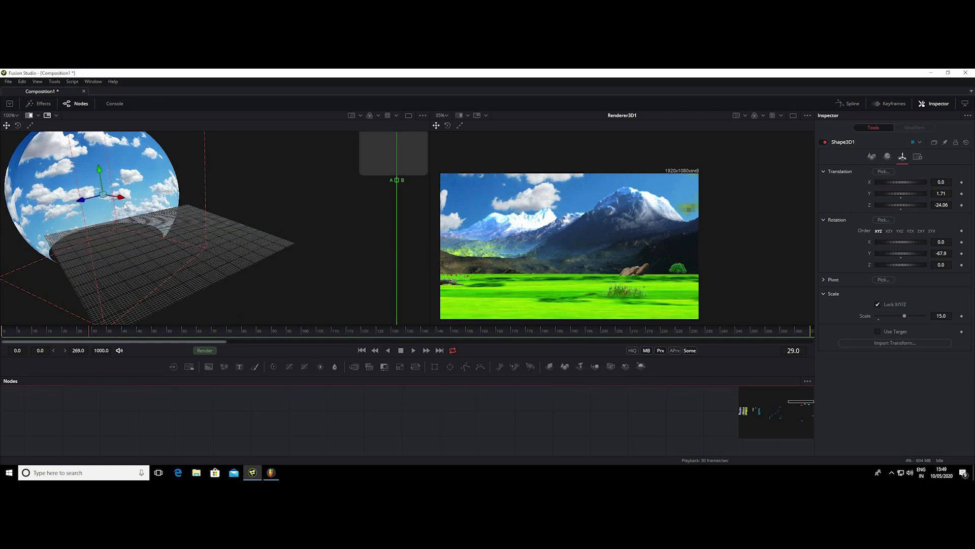
{"action": "left_click_drag", "start_coordinate": [125, 208], "coordinate": [87, 176]}
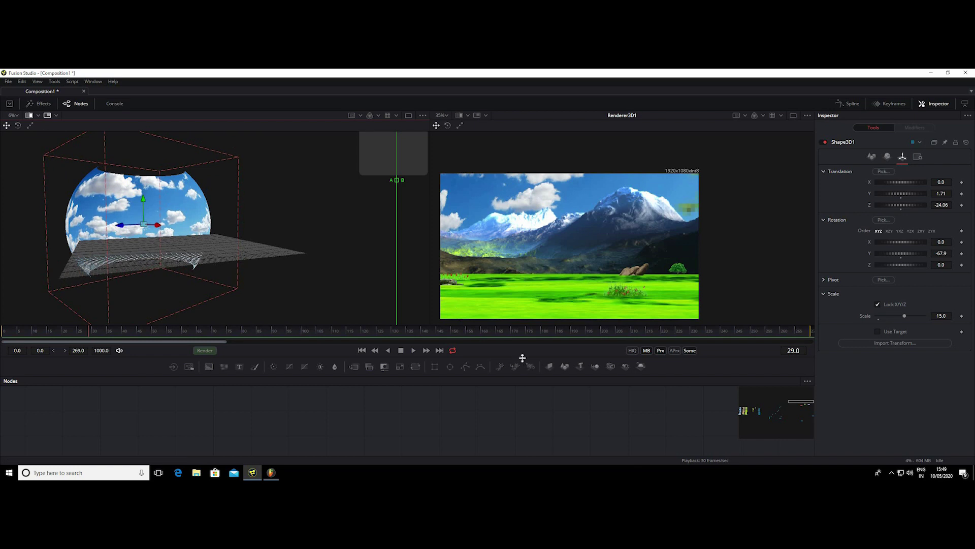
{"action": "left_click_drag", "start_coordinate": [523, 357], "coordinate": [523, 196]}
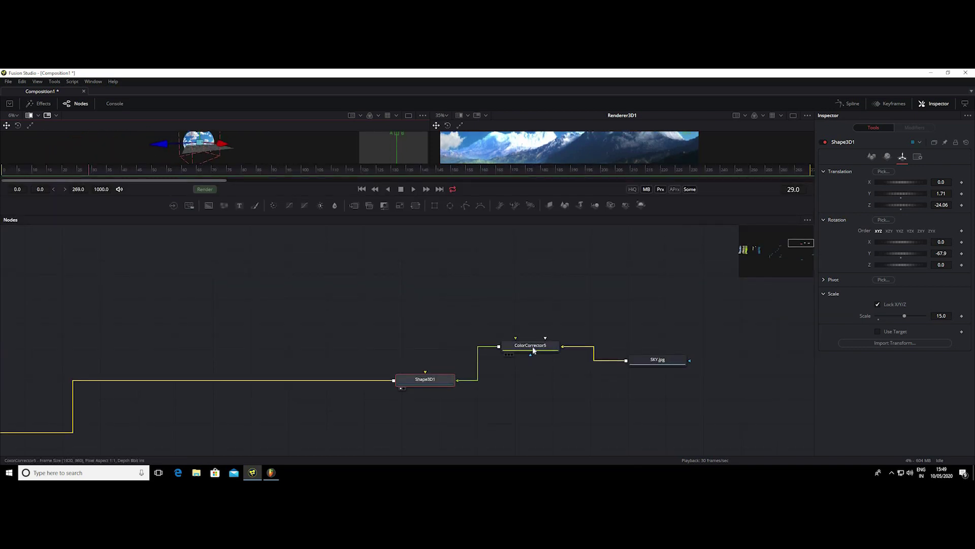
Step: Inspect ColorCorrector5 and the SKY.jpg loader, viewing the sky image fitted in the left viewer
{"action": "left_click", "coordinate": [533, 350]}
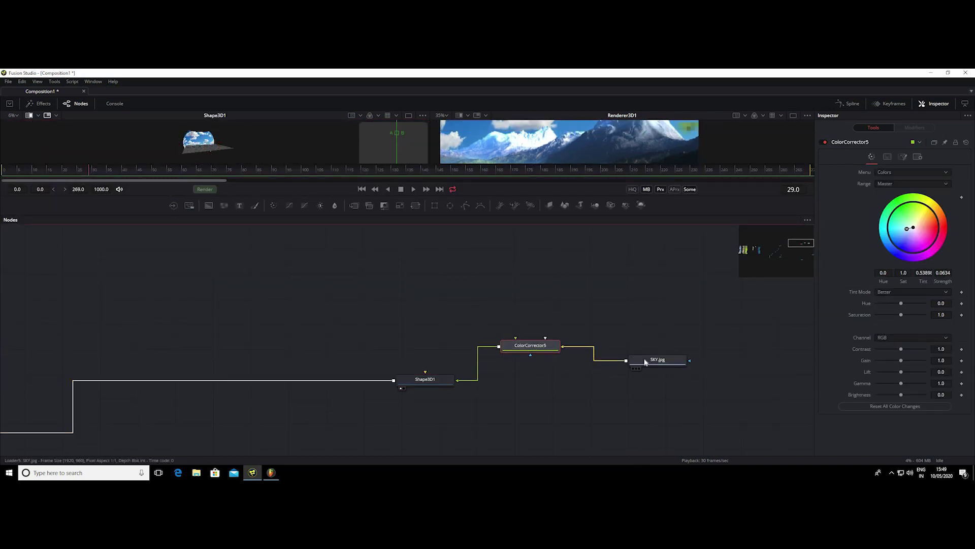
{"action": "left_click", "coordinate": [637, 361]}
{"action": "key", "text": "1"}
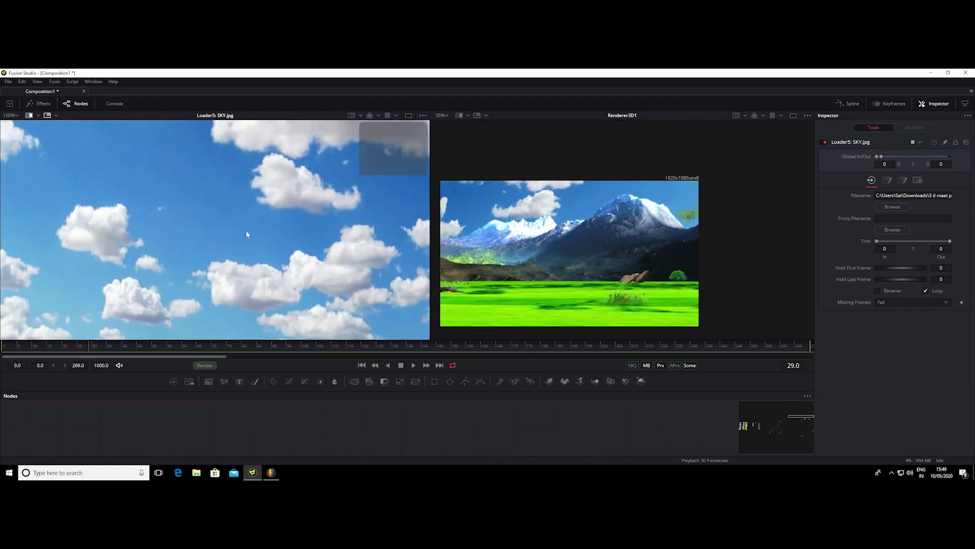
{"action": "key", "text": "ctrl+f"}
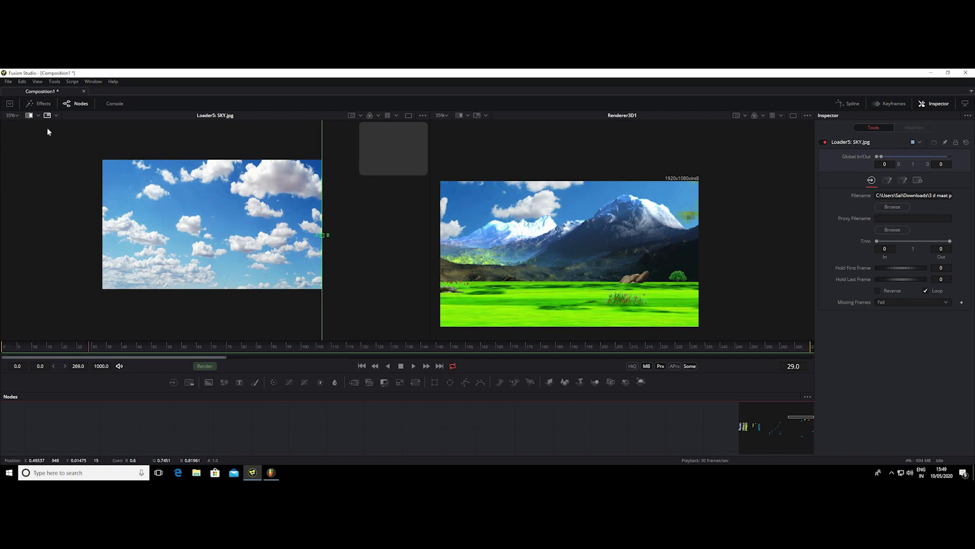
{"action": "left_click_drag", "start_coordinate": [135, 208], "coordinate": [105, 180]}
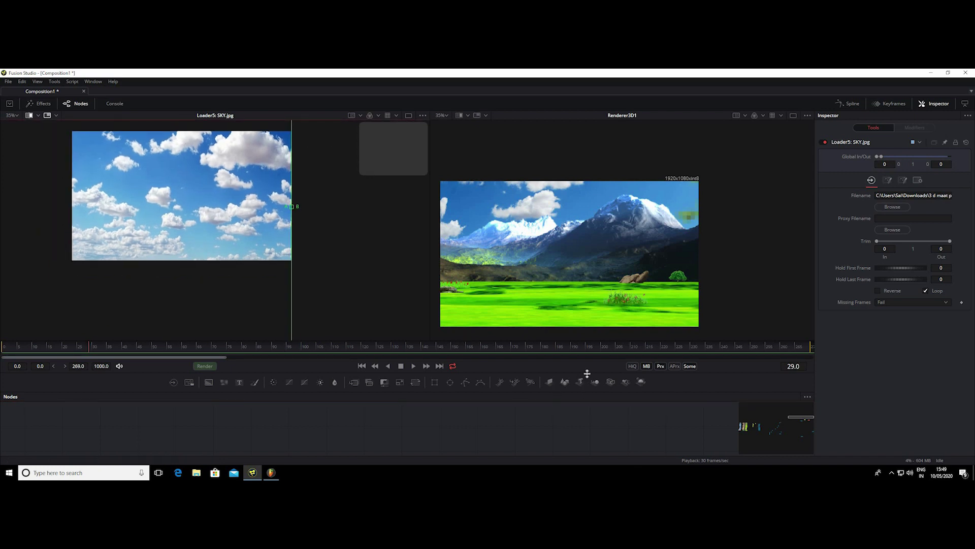
Step: Enlarge the node graph, select Shape3D1, and pan along the chain toward Camera3D1
{"action": "left_click_drag", "start_coordinate": [607, 392], "coordinate": [610, 229]}
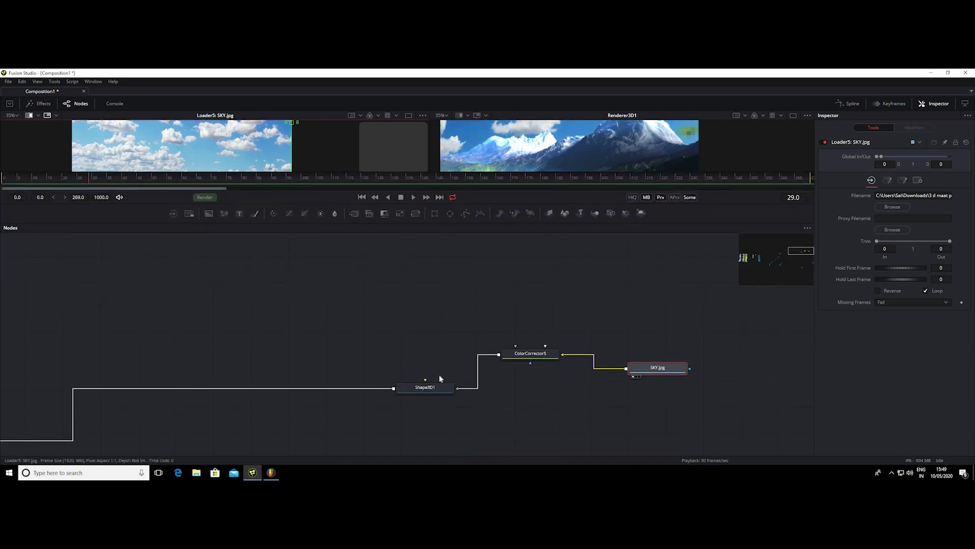
{"action": "left_click", "coordinate": [444, 391]}
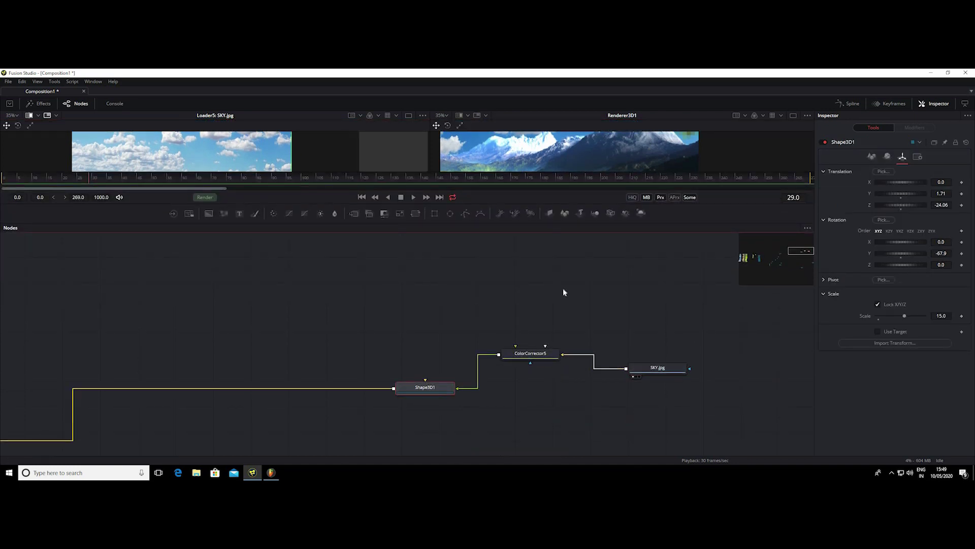
{"action": "scroll", "coordinate": [563, 292], "scroll_direction": "down", "scroll_amount": 3}
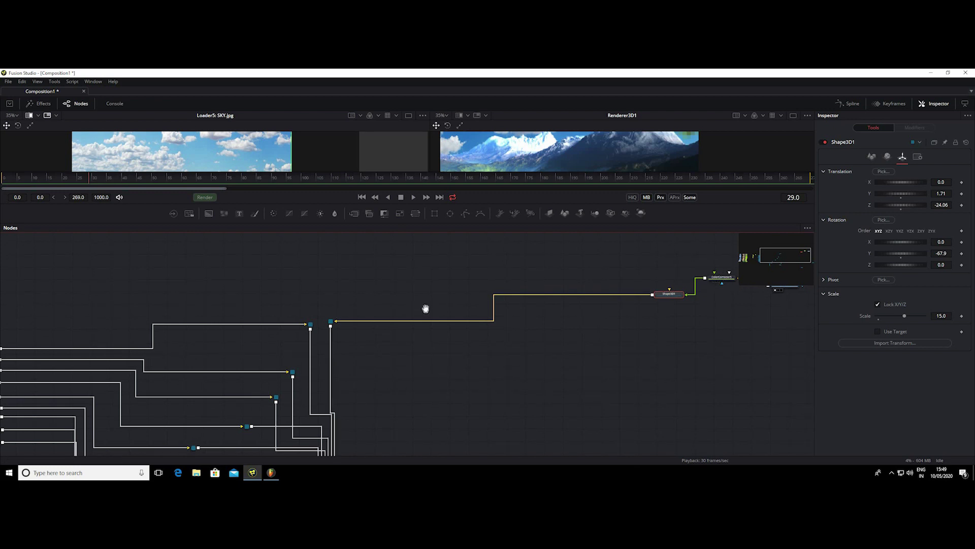
{"action": "scroll", "coordinate": [425, 308], "scroll_direction": "down", "scroll_amount": 3}
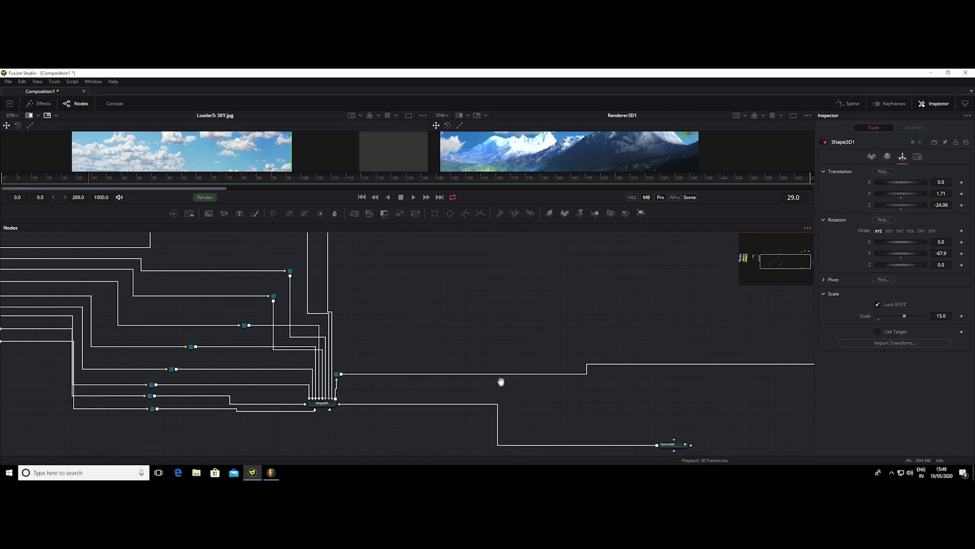
{"action": "scroll", "coordinate": [495, 406], "scroll_direction": "right", "scroll_amount": 6}
{"action": "scroll", "coordinate": [518, 438], "scroll_direction": "up", "scroll_amount": 3}
Step: Set Renderer3D1's camera from Default to Camera3D1 in the Inspector
{"action": "left_click", "coordinate": [437, 384]}
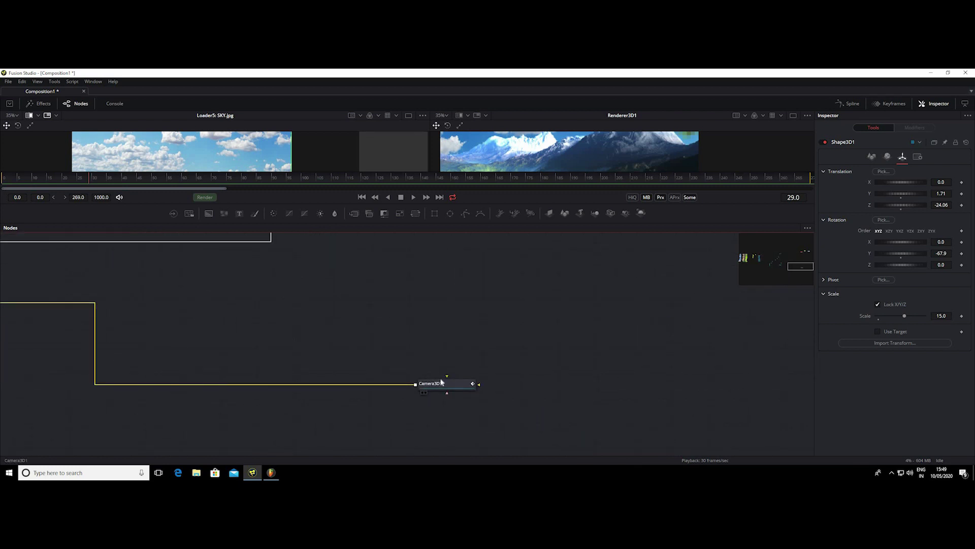
{"action": "scroll", "coordinate": [439, 383], "scroll_direction": "right", "scroll_amount": 4}
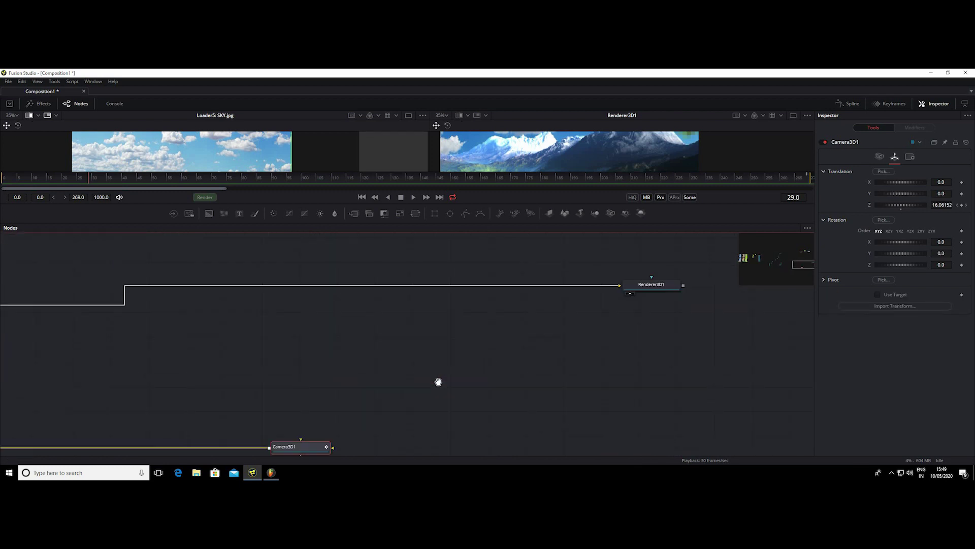
{"action": "scroll", "coordinate": [437, 381], "scroll_direction": "up", "scroll_amount": 1}
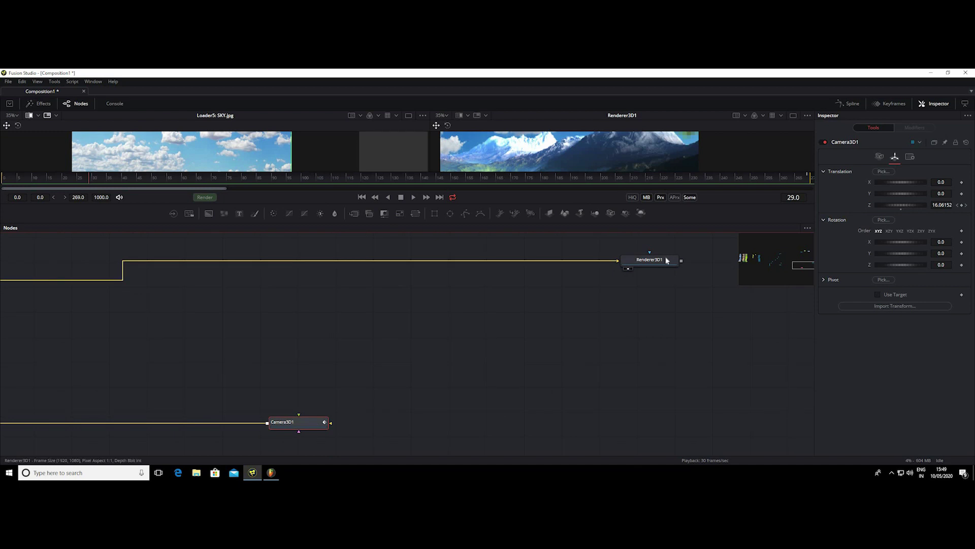
{"action": "left_click", "coordinate": [660, 262]}
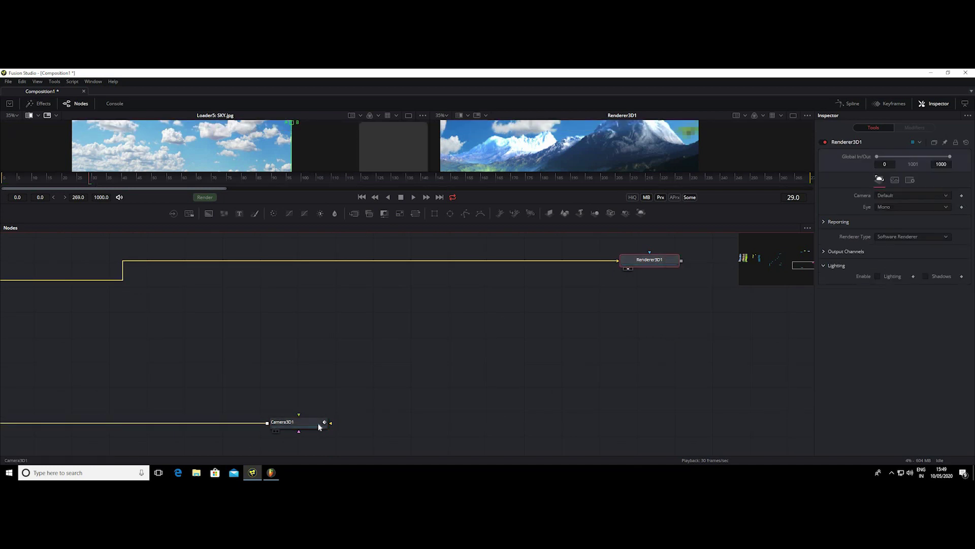
{"action": "left_click", "coordinate": [320, 423]}
{"action": "left_click", "coordinate": [644, 262]}
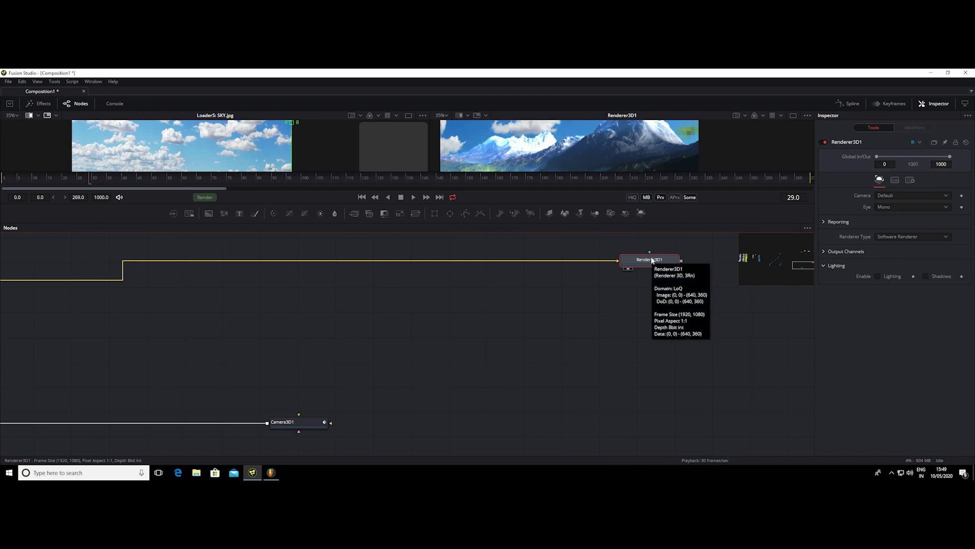
{"action": "left_click", "coordinate": [887, 196]}
{"action": "left_click", "coordinate": [920, 204]}
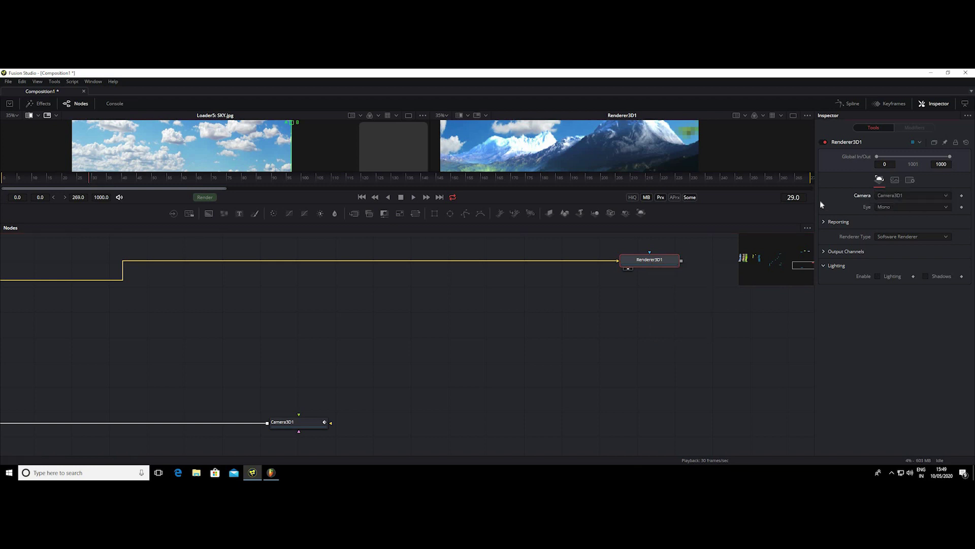
Step: Recheck Renderer3D1's camera list, keeping Camera3D1, and nudge the Camera3D1 node up-right
{"action": "left_click", "coordinate": [900, 195]}
{"action": "key", "text": "Up"}
{"action": "key", "text": "Down"}
{"action": "left_click", "coordinate": [913, 198]}
{"action": "left_click_drag", "start_coordinate": [299, 424], "coordinate": [314, 431]}
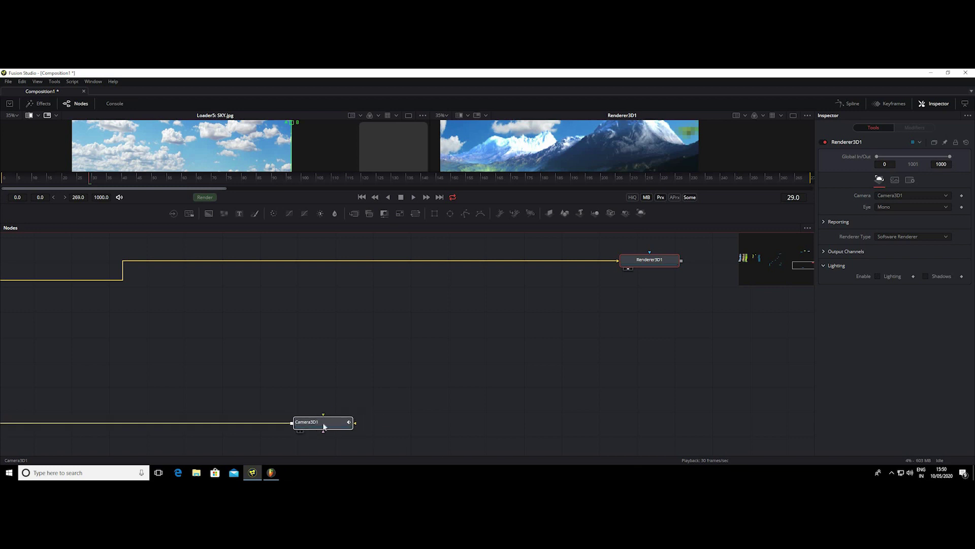
{"action": "left_click", "coordinate": [650, 260]}
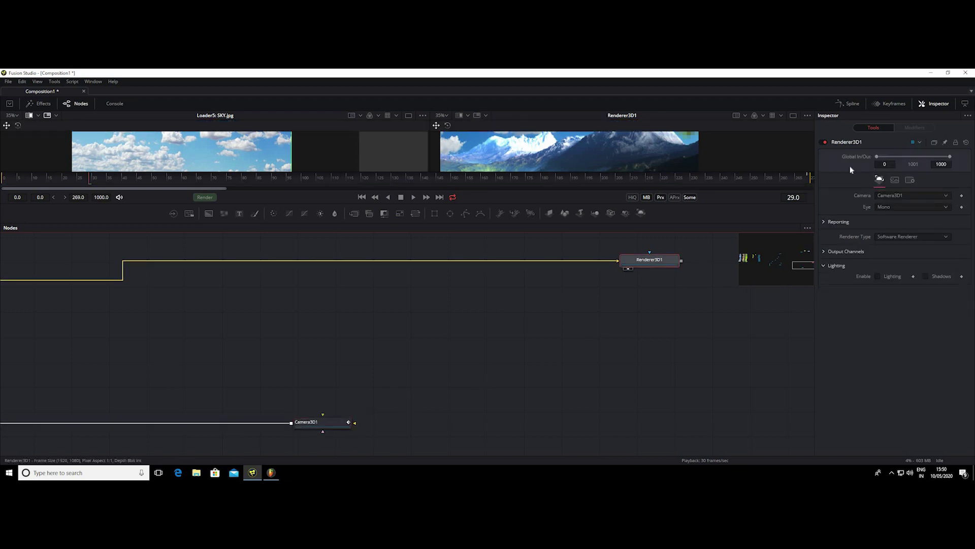
{"action": "left_click", "coordinate": [900, 196]}
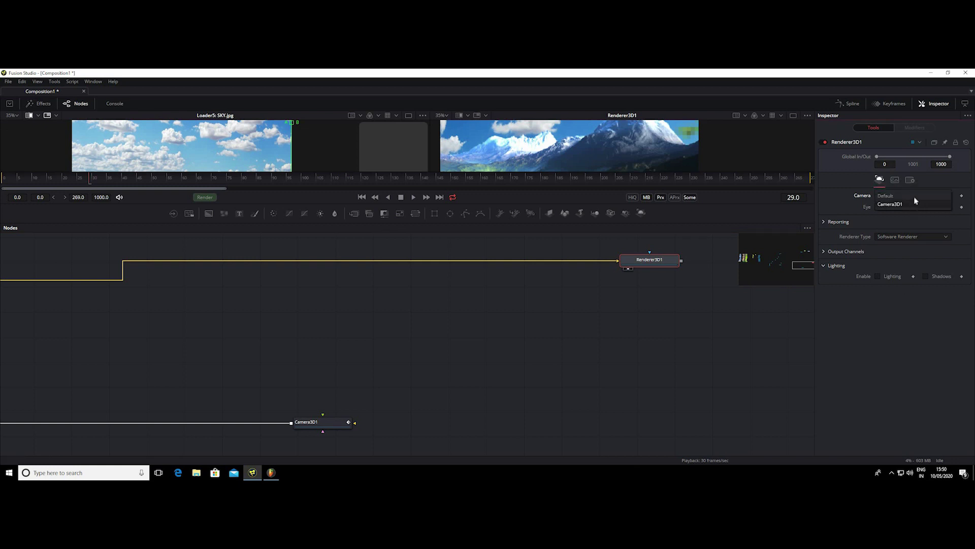
{"action": "left_click", "coordinate": [890, 204]}
Step: Enlarge the viewers and return the playhead to frame 0
{"action": "left_click_drag", "start_coordinate": [714, 239], "coordinate": [864, 342]}
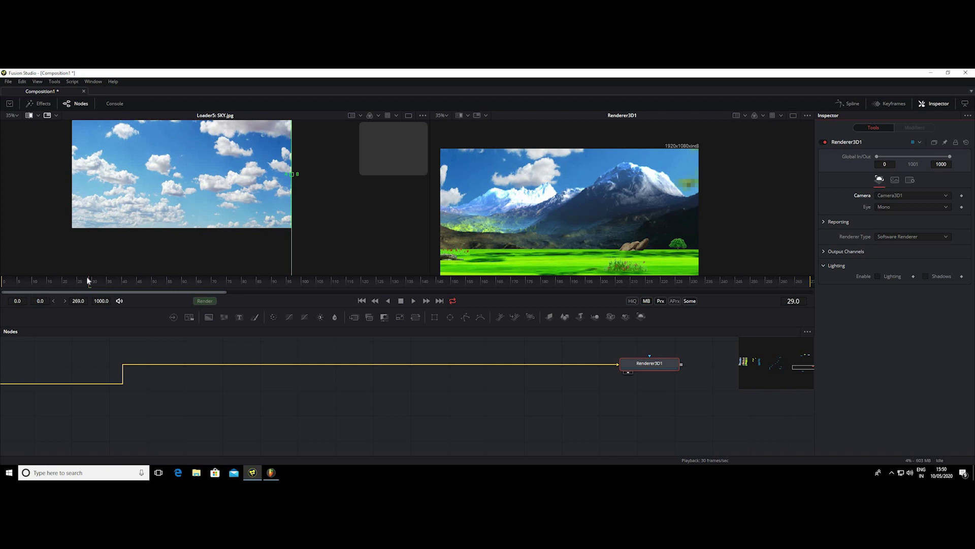
{"action": "left_click_drag", "start_coordinate": [25, 297], "coordinate": [1, 304]}
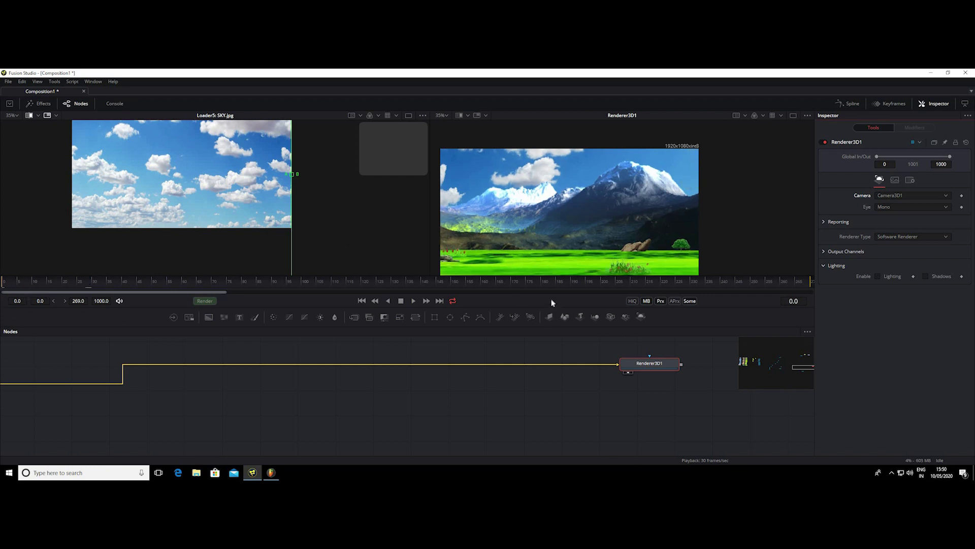
{"action": "scroll", "coordinate": [548, 409], "scroll_direction": "up", "scroll_amount": 5}
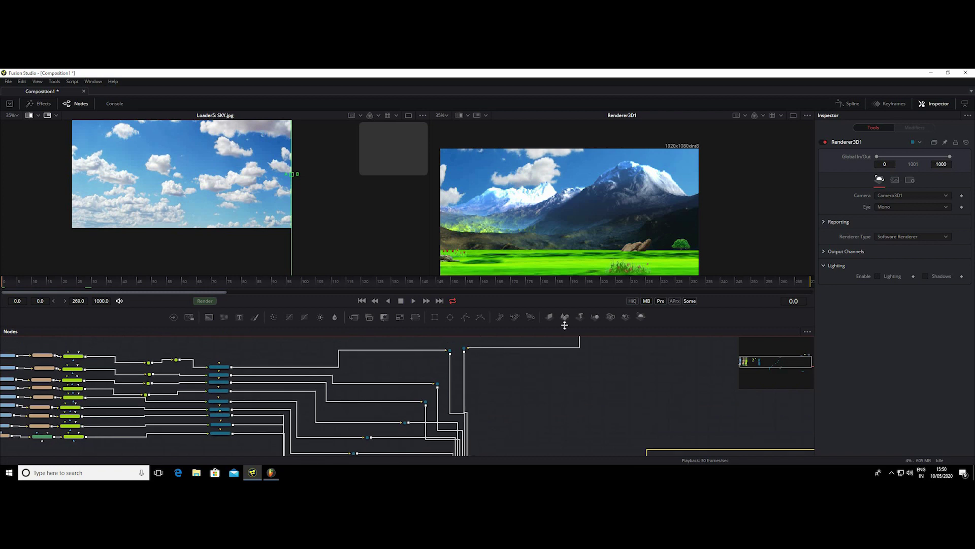
Step: Pan the node graph past the ImagePlane3D nodes, select Merge3D1, and restore the viewers above
{"action": "left_click_drag", "start_coordinate": [567, 326], "coordinate": [563, 204]}
{"action": "scroll", "coordinate": [449, 333], "scroll_direction": "up", "scroll_amount": 5}
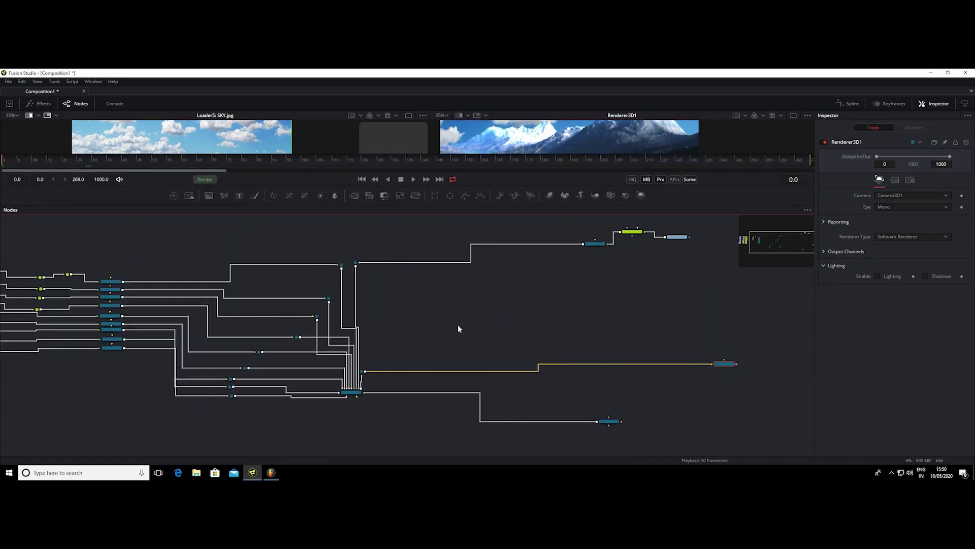
{"action": "scroll", "coordinate": [573, 249], "scroll_direction": "up", "scroll_amount": 3}
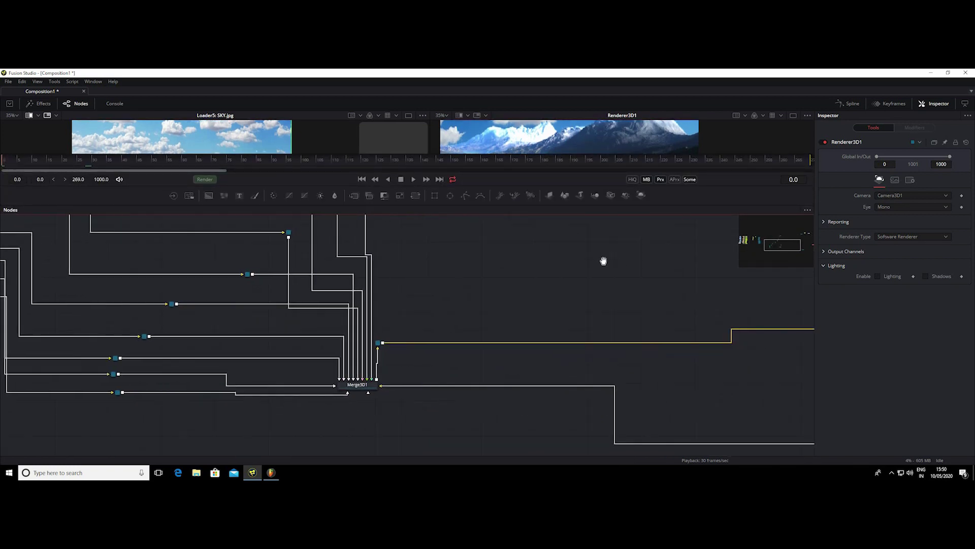
{"action": "left_click_drag", "start_coordinate": [783, 244], "coordinate": [771, 242]}
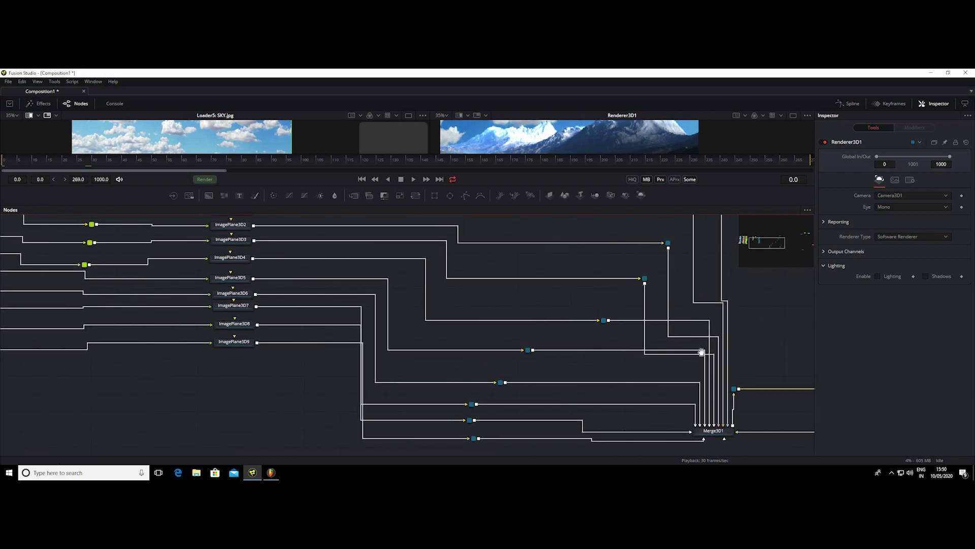
{"action": "mouse_move", "coordinate": [701, 351]}
{"action": "left_mouse_down"}
{"action": "mouse_move", "coordinate": [608, 273]}
{"action": "mouse_move", "coordinate": [602, 205]}
{"action": "left_mouse_up"}
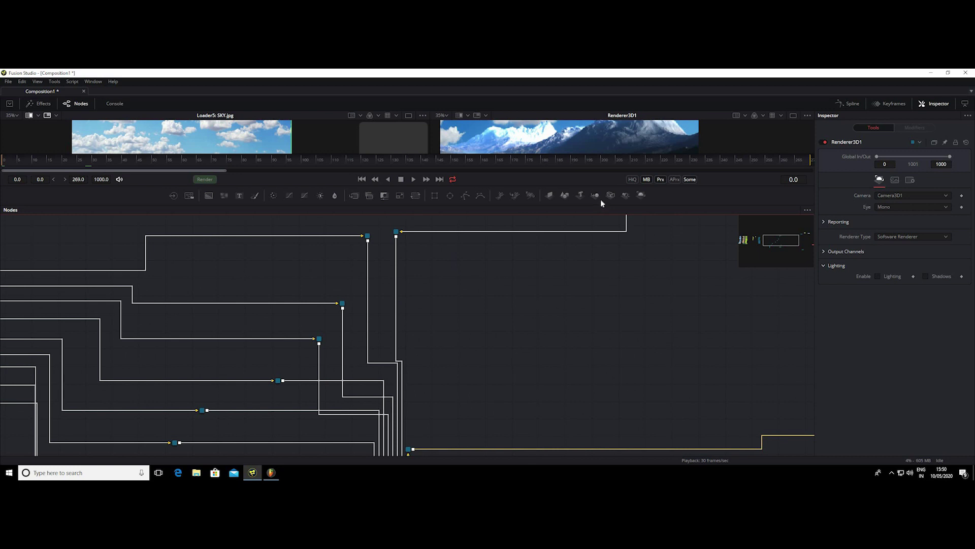
{"action": "left_click_drag", "start_coordinate": [598, 204], "coordinate": [644, 441]}
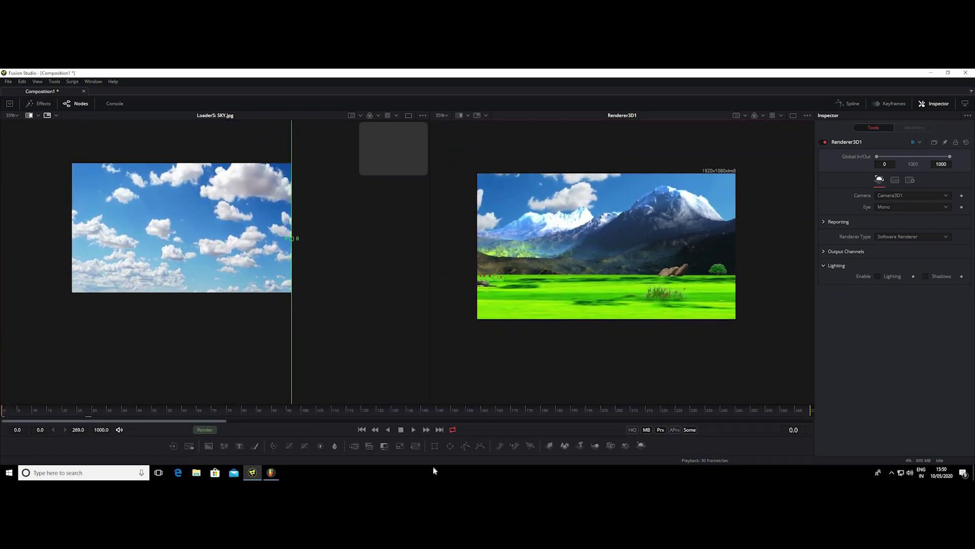
{"action": "left_click_drag", "start_coordinate": [514, 261], "coordinate": [527, 211]}
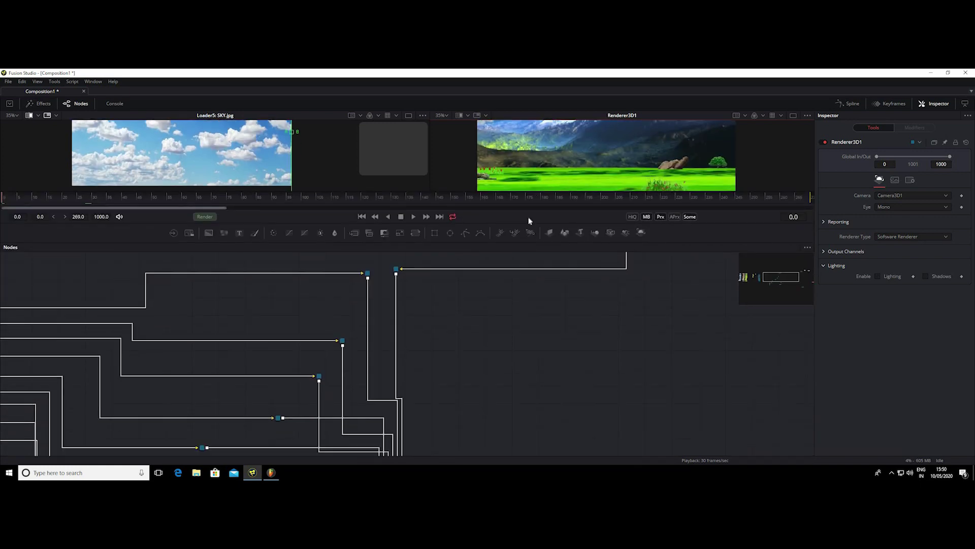
{"action": "key", "text": "F4"}
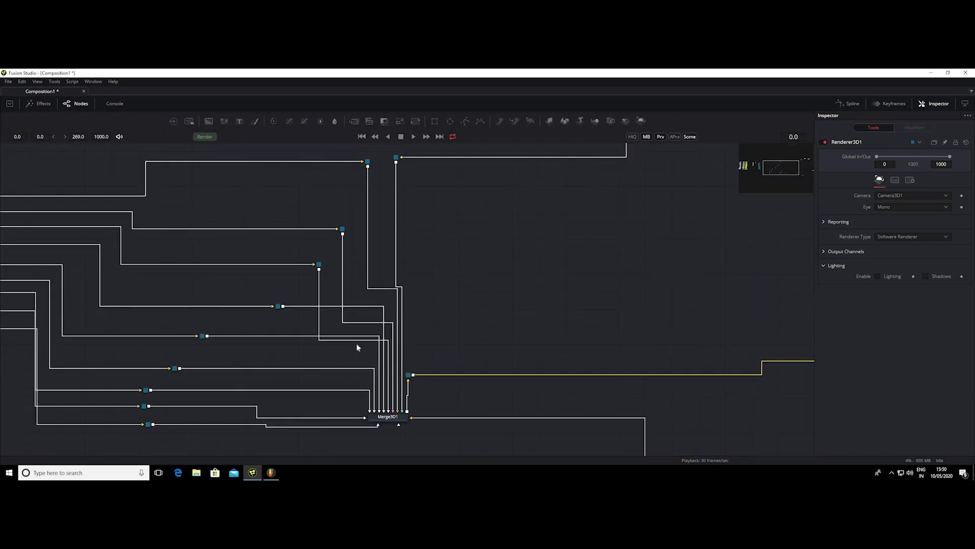
{"action": "left_click", "coordinate": [386, 419]}
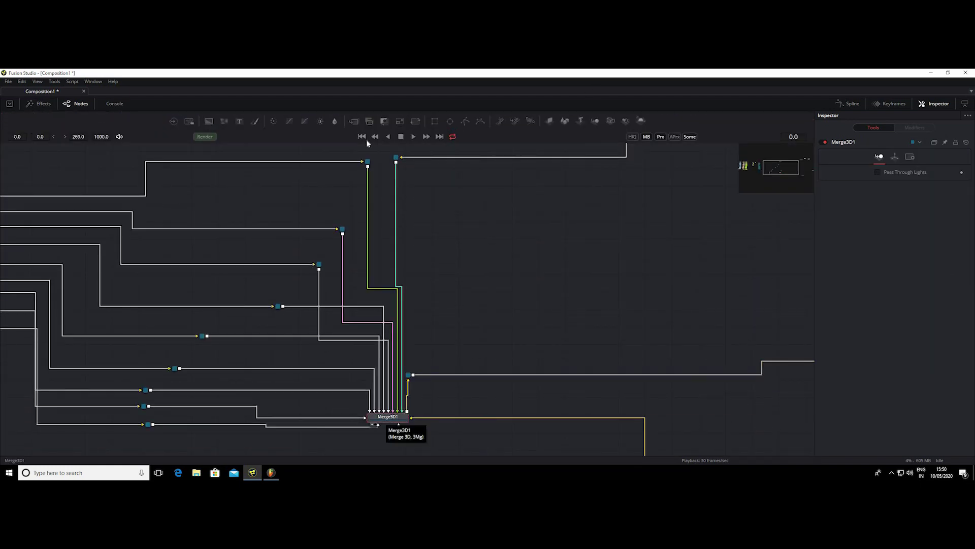
{"action": "left_click_drag", "start_coordinate": [507, 130], "coordinate": [516, 399]}
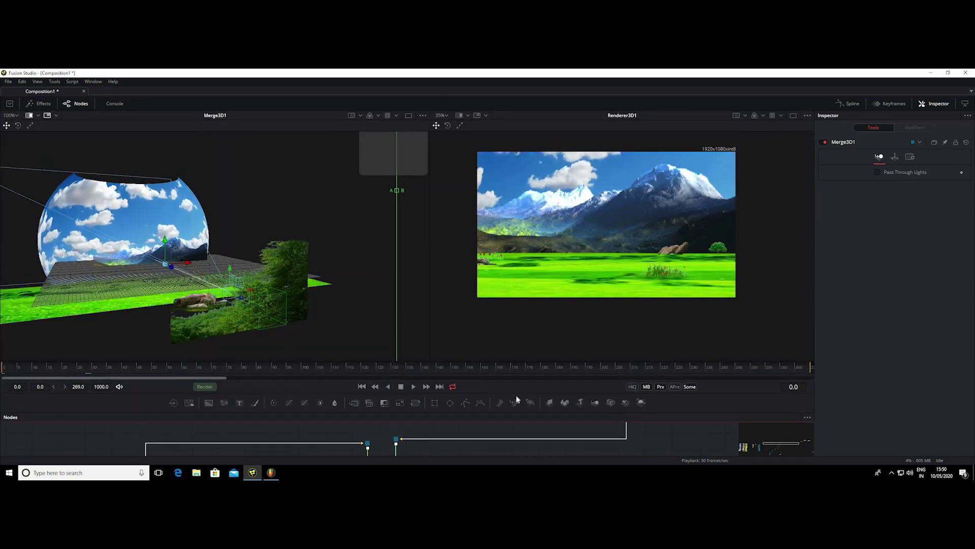
Step: Pan and orbit the Merge3D1 scene in enlarged viewers, stopping and replaying the push-in
{"action": "mouse_move", "coordinate": [145, 262]}
{"action": "left_mouse_down"}
{"action": "mouse_move", "coordinate": [173, 275]}
{"action": "mouse_move", "coordinate": [73, 268]}
{"action": "left_mouse_up"}
{"action": "mouse_move", "coordinate": [55, 234]}
{"action": "left_mouse_down"}
{"action": "mouse_move", "coordinate": [118, 275]}
{"action": "mouse_move", "coordinate": [130, 266]}
{"action": "left_mouse_up"}
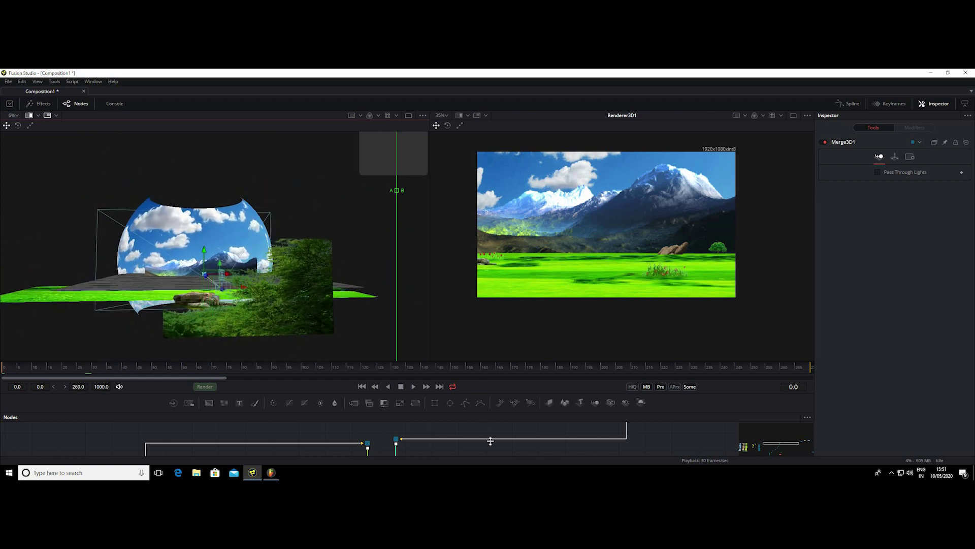
{"action": "left_click_drag", "start_coordinate": [490, 441], "coordinate": [490, 455]}
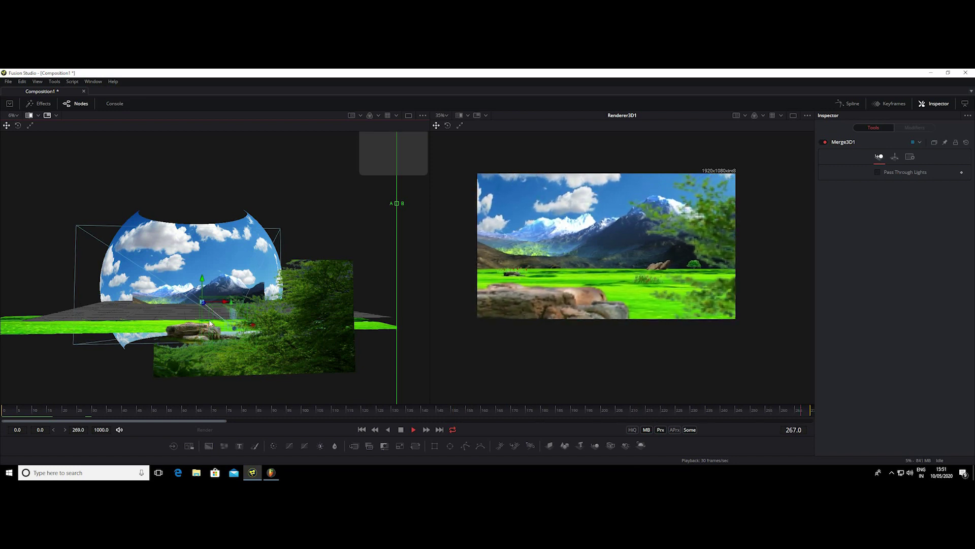
{"action": "key", "text": "space"}
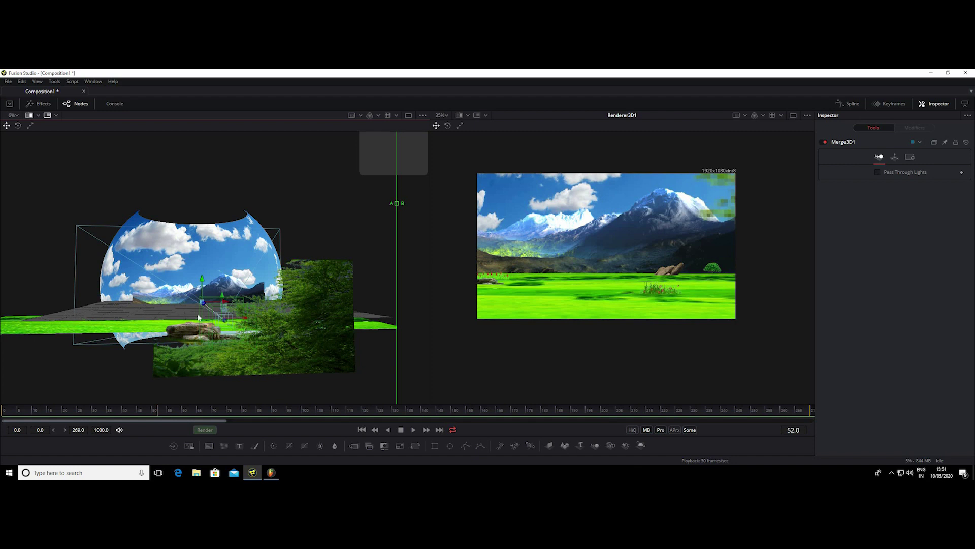
{"action": "left_click_drag", "start_coordinate": [180, 347], "coordinate": [273, 319]}
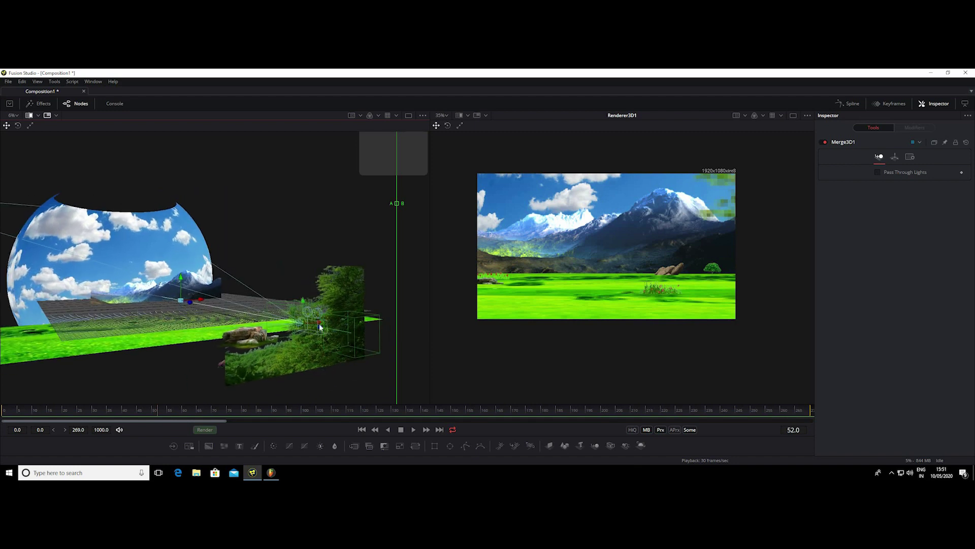
{"action": "key", "text": "space"}
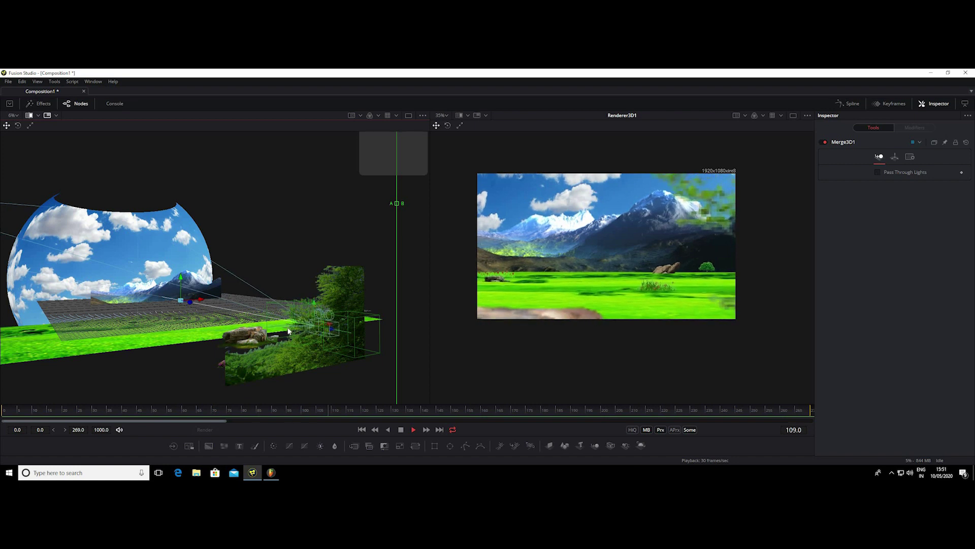
{"action": "key", "text": "space"}
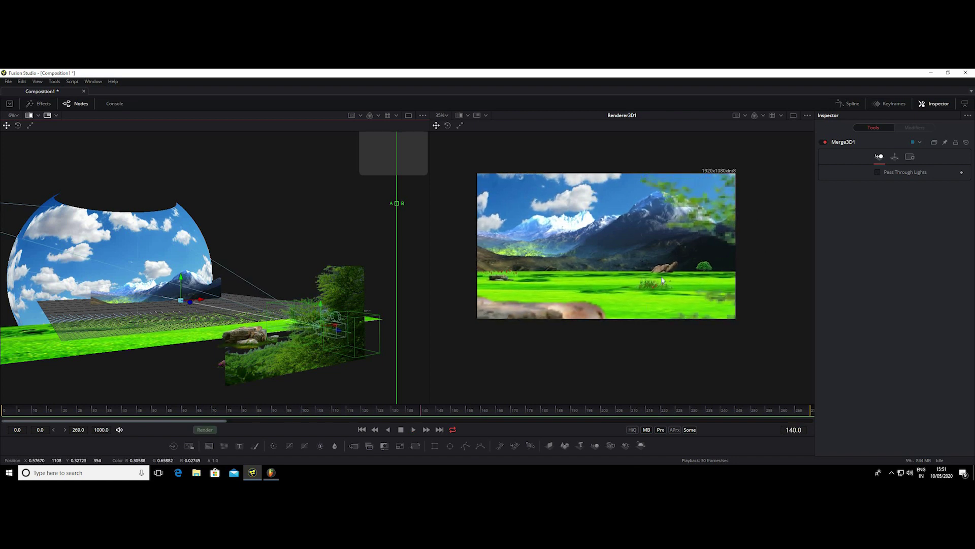
Step: Replay the preview from the first frame, stop it, show the node graph, and start saving
{"action": "scroll", "coordinate": [661, 279], "scroll_direction": "up", "scroll_amount": 2}
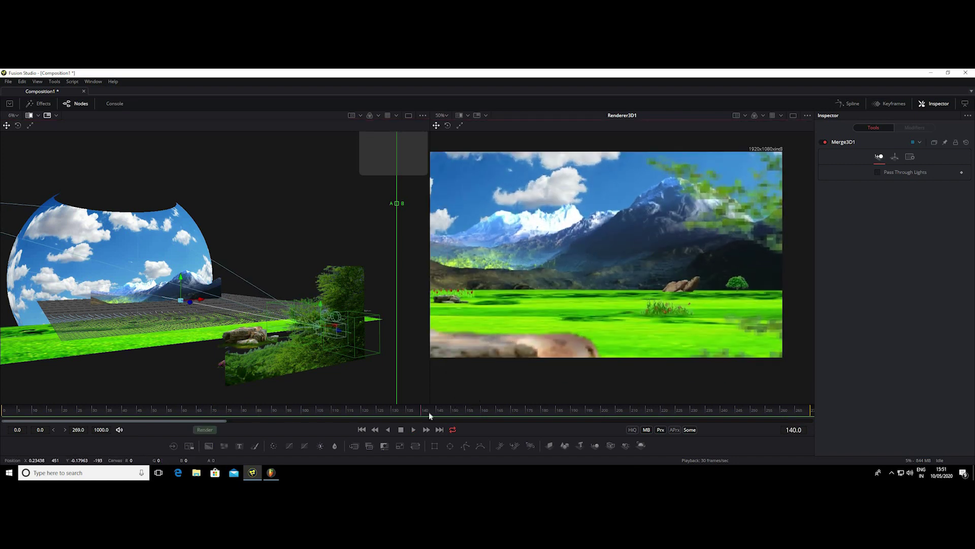
{"action": "key", "text": "Home"}
{"action": "key", "text": "space"}
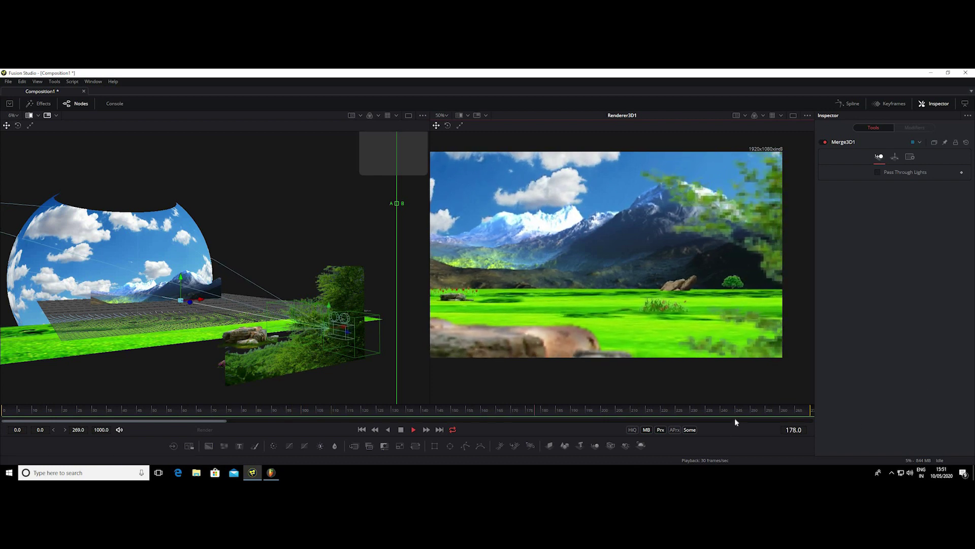
{"action": "key", "text": "space"}
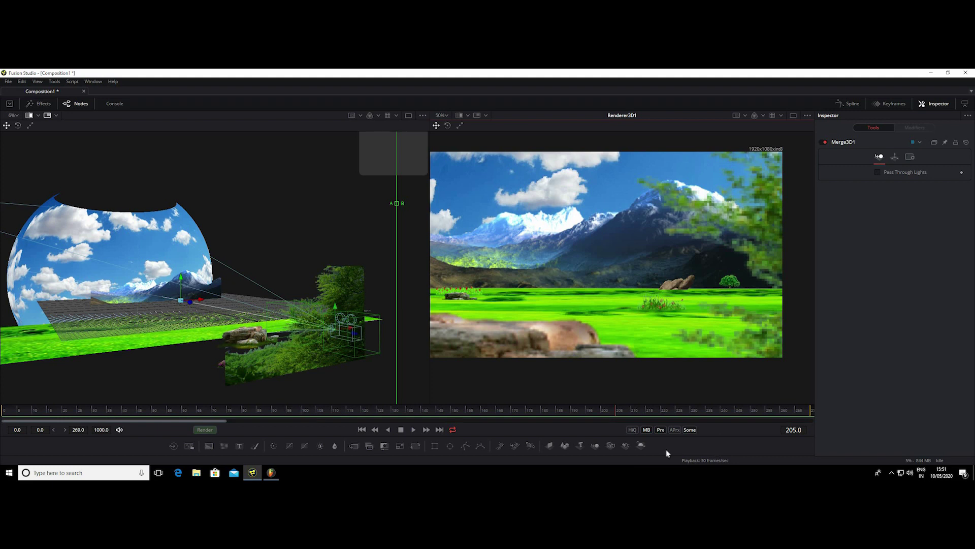
{"action": "left_click_drag", "start_coordinate": [660, 456], "coordinate": [702, 398]}
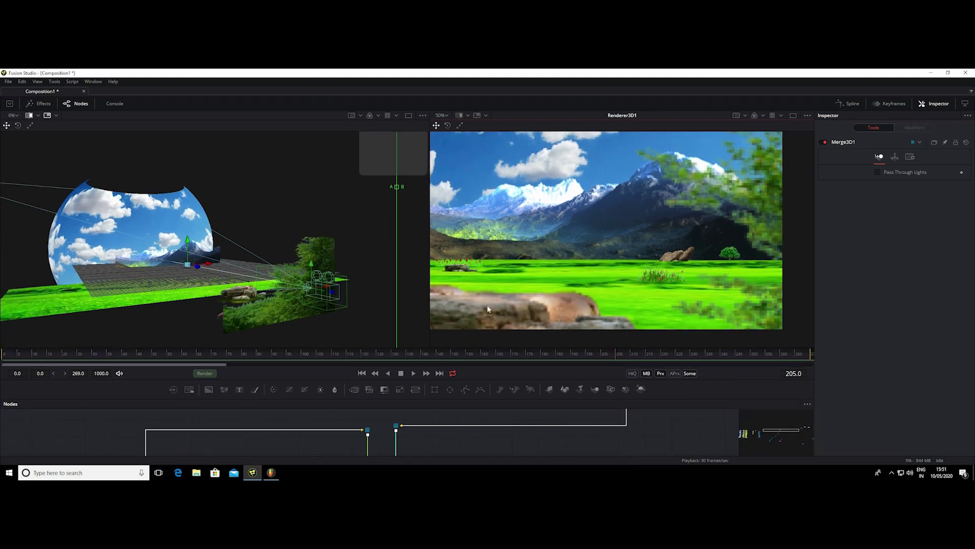
{"action": "key", "text": "ctrl+s"}
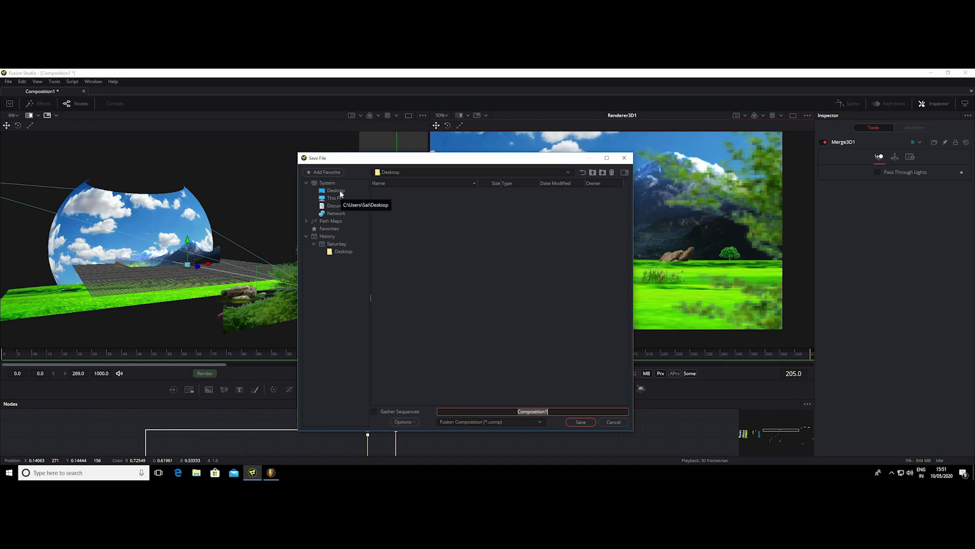
Step: Save Composition1 to the Desktop, then minimize Fusion and restore it from the taskbar
{"action": "left_click", "coordinate": [517, 322]}
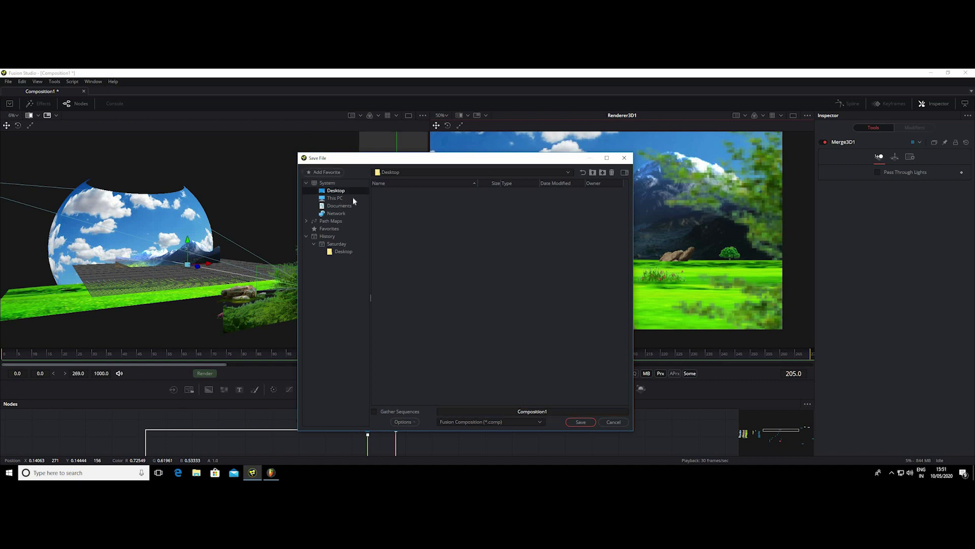
{"action": "left_click", "coordinate": [589, 420]}
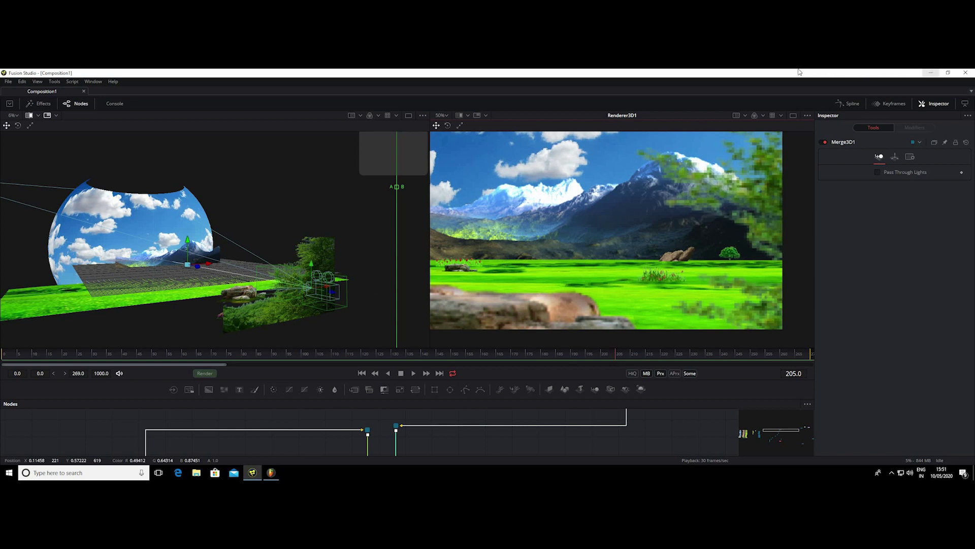
{"action": "key", "text": "super+d"}
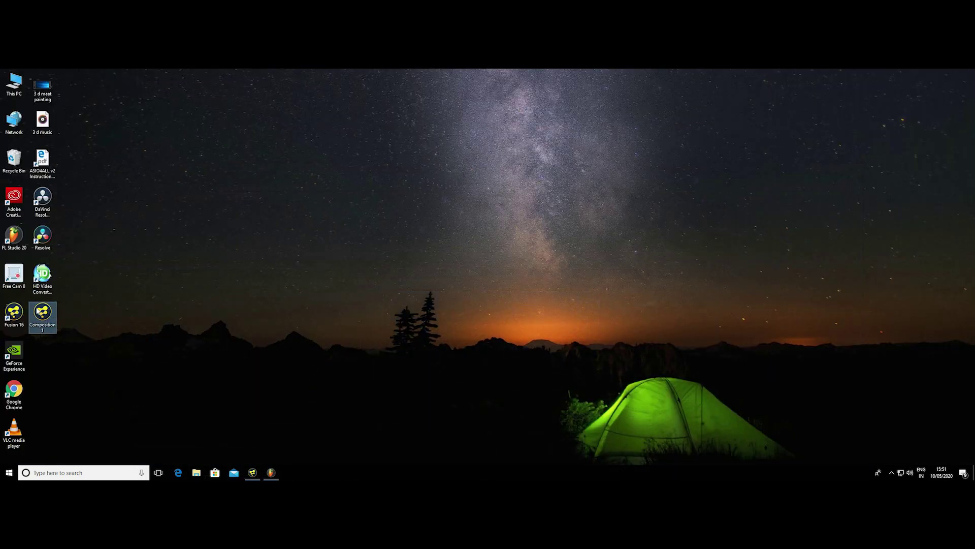
{"action": "left_click", "coordinate": [252, 472]}
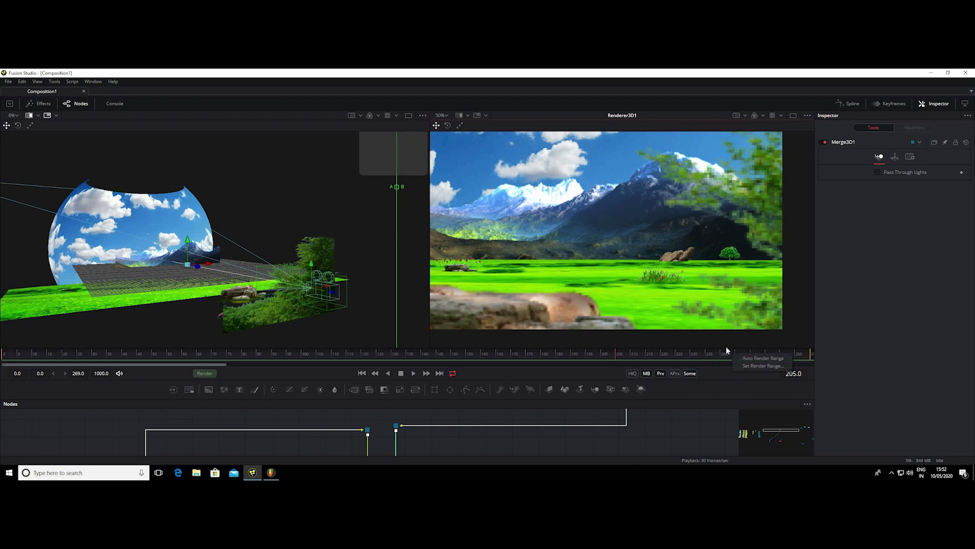
Step: Turn on High Quality playback and turn off Proxy
{"action": "right_click", "coordinate": [730, 379]}
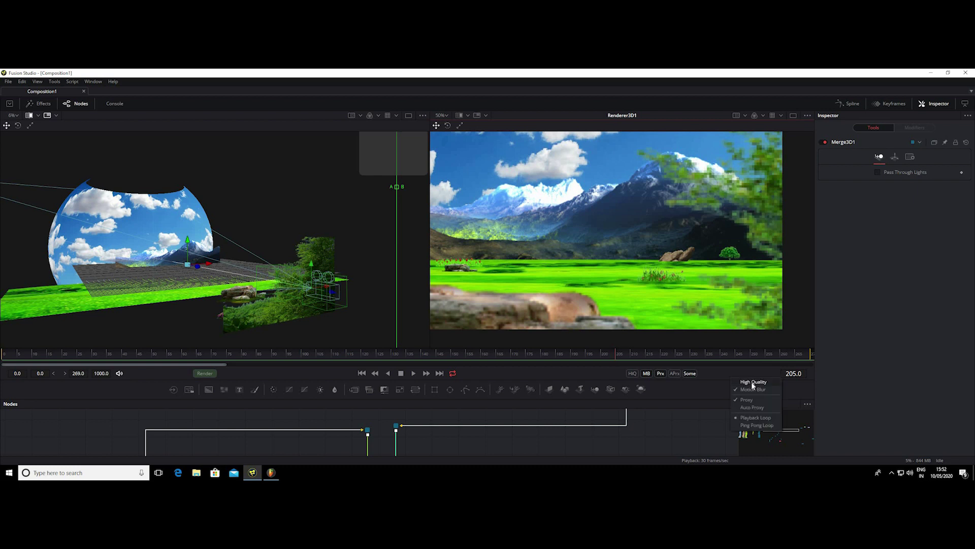
{"action": "left_click", "coordinate": [751, 382]}
{"action": "right_click", "coordinate": [748, 378]}
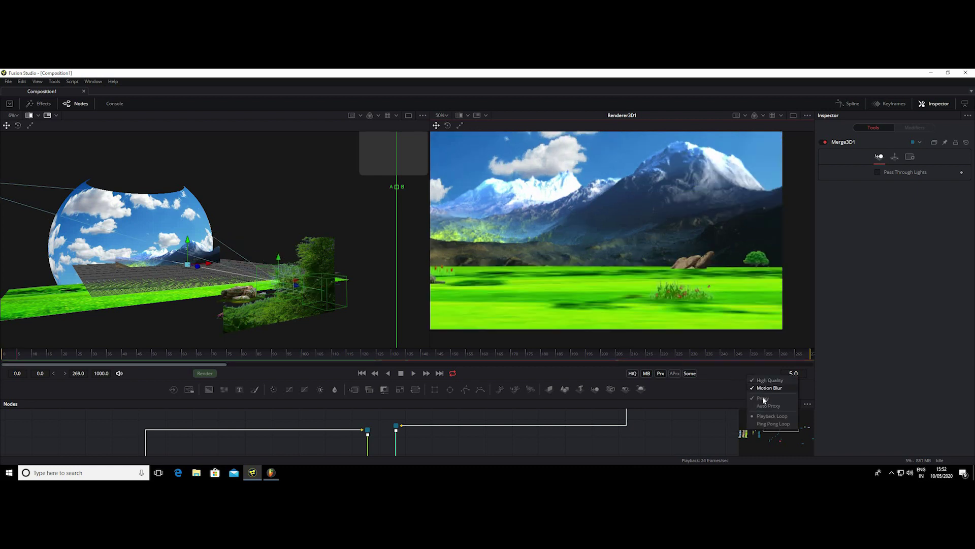
{"action": "left_click", "coordinate": [761, 397]}
Step: Preview the full push-in in taller viewers with the node editor hidden, then stop
{"action": "left_click_drag", "start_coordinate": [757, 399], "coordinate": [757, 418]}
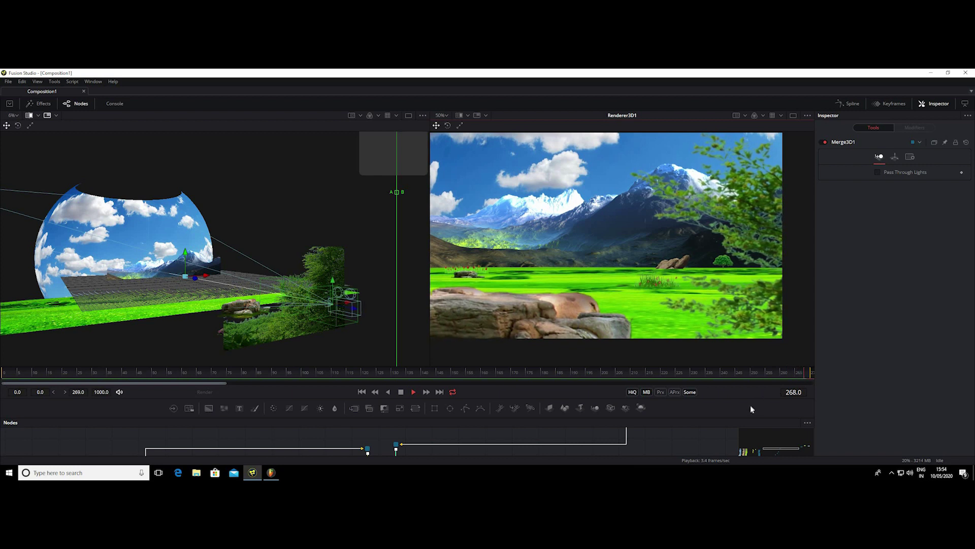
{"action": "key", "text": "F4"}
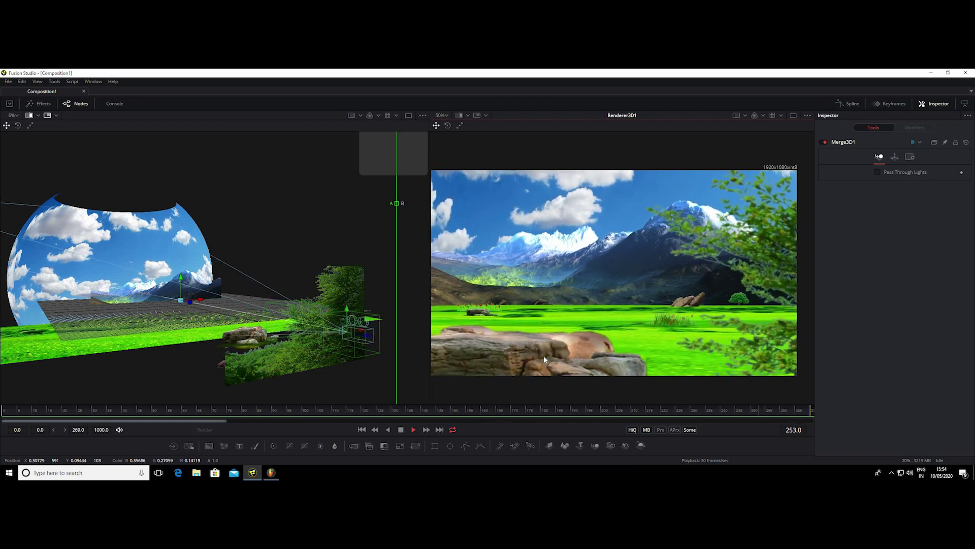
{"action": "key", "text": "space"}
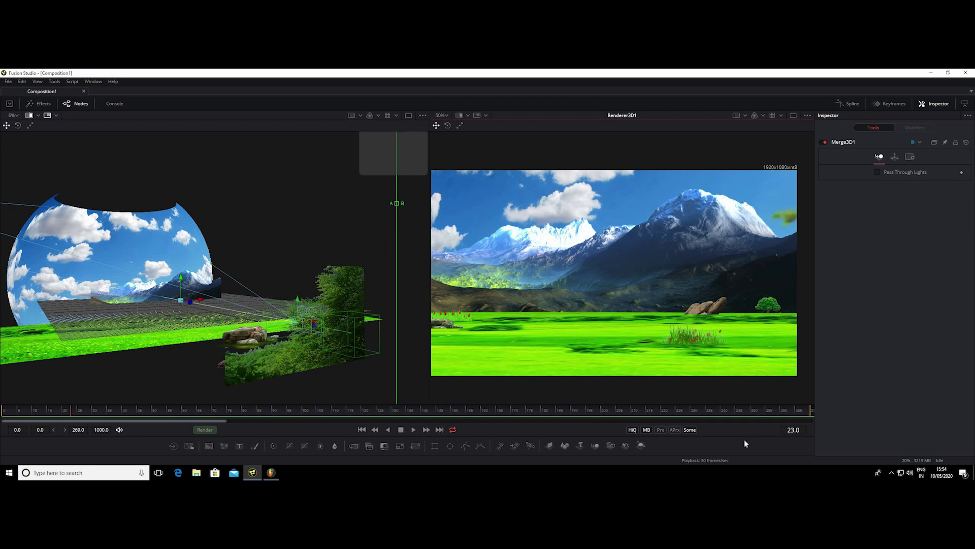
Step: Show the Renderer3D1 output in the left viewer
{"action": "key", "text": "F5"}
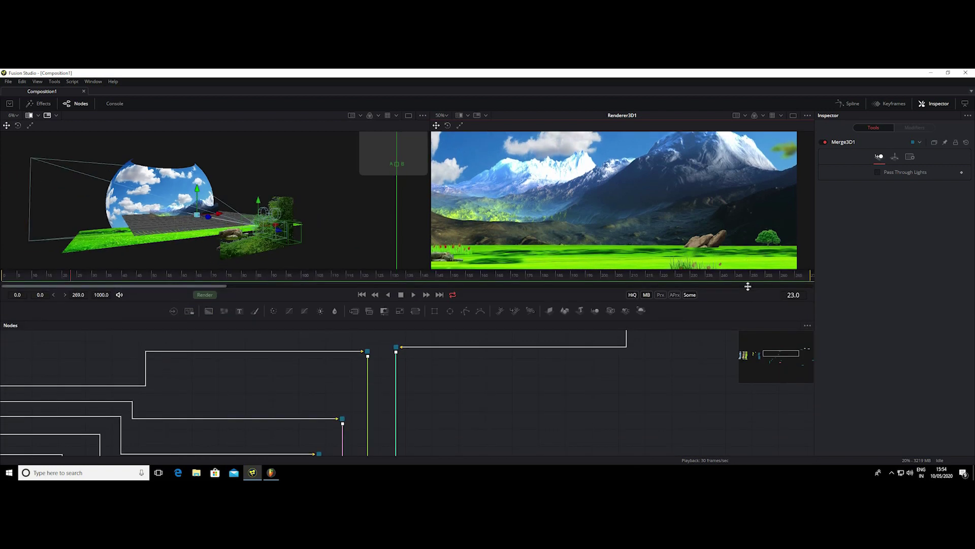
{"action": "mouse_move", "coordinate": [505, 452]}
{"action": "left_mouse_down"}
{"action": "mouse_move", "coordinate": [623, 302]}
{"action": "mouse_move", "coordinate": [684, 373]}
{"action": "left_mouse_up"}
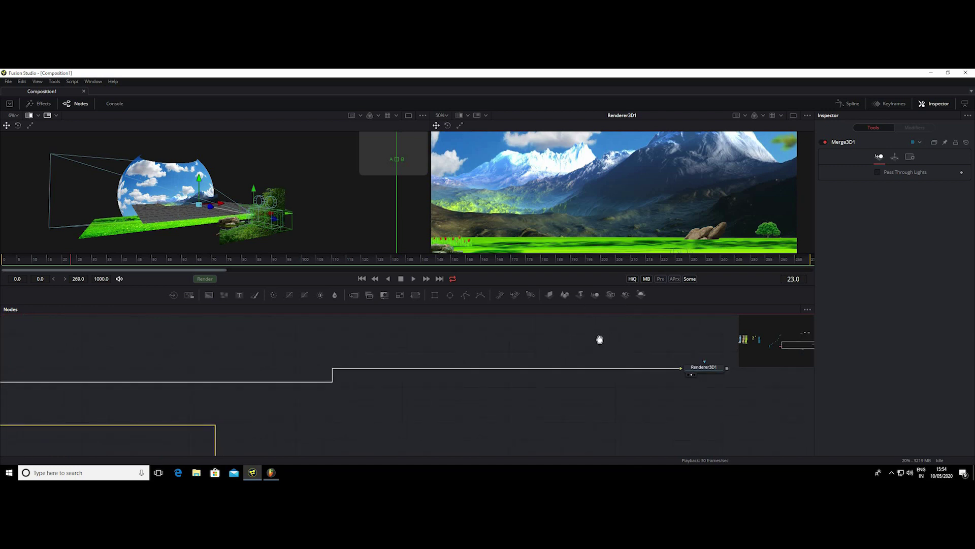
{"action": "left_click", "coordinate": [686, 375]}
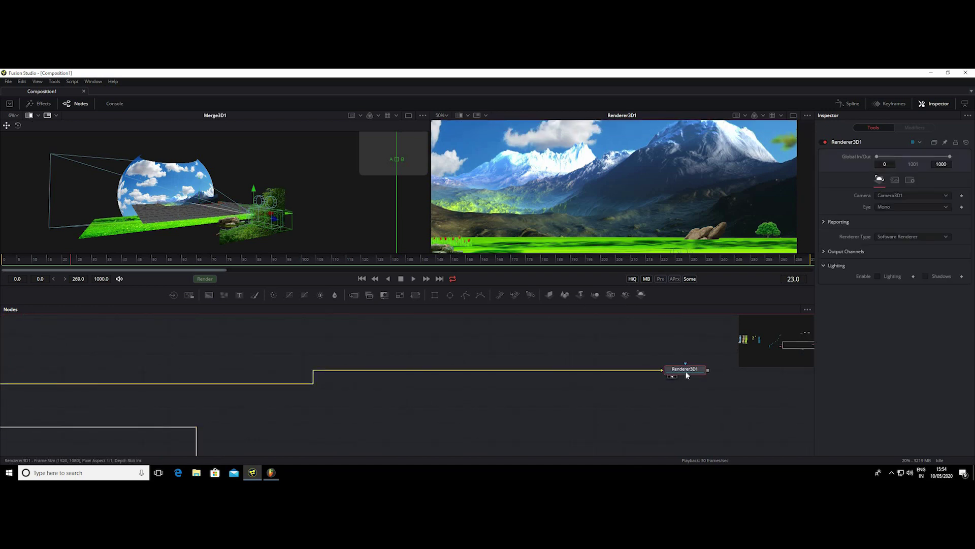
{"action": "key", "text": "1"}
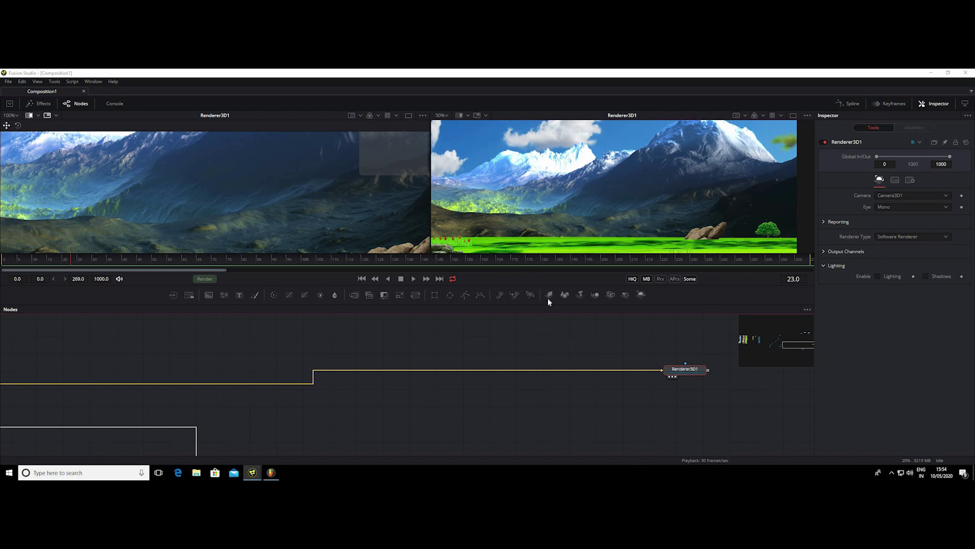
Step: Enlarge the viewers and turn off the left viewer's SubView and split wipe
{"action": "left_click_drag", "start_coordinate": [406, 305], "coordinate": [406, 441]}
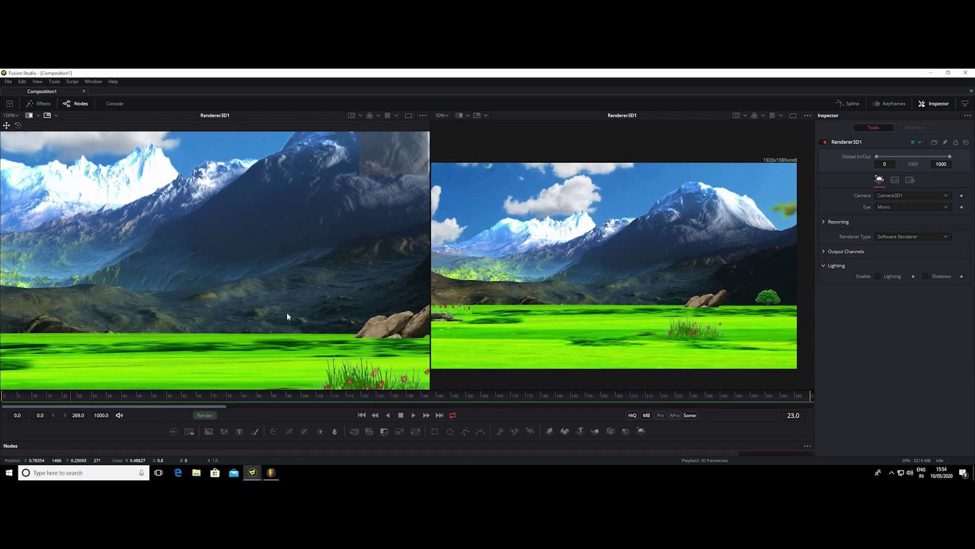
{"action": "scroll", "coordinate": [287, 312], "scroll_direction": "down", "scroll_amount": 5}
{"action": "scroll", "coordinate": [284, 314], "scroll_direction": "up", "scroll_amount": 2}
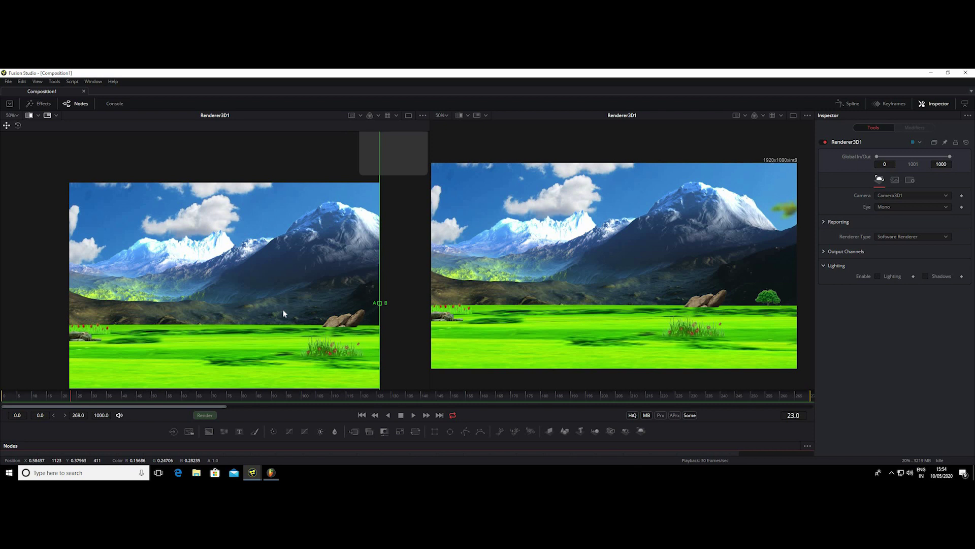
{"action": "scroll", "coordinate": [281, 311], "scroll_direction": "up", "scroll_amount": 2}
{"action": "scroll", "coordinate": [270, 301], "scroll_direction": "down", "scroll_amount": 2}
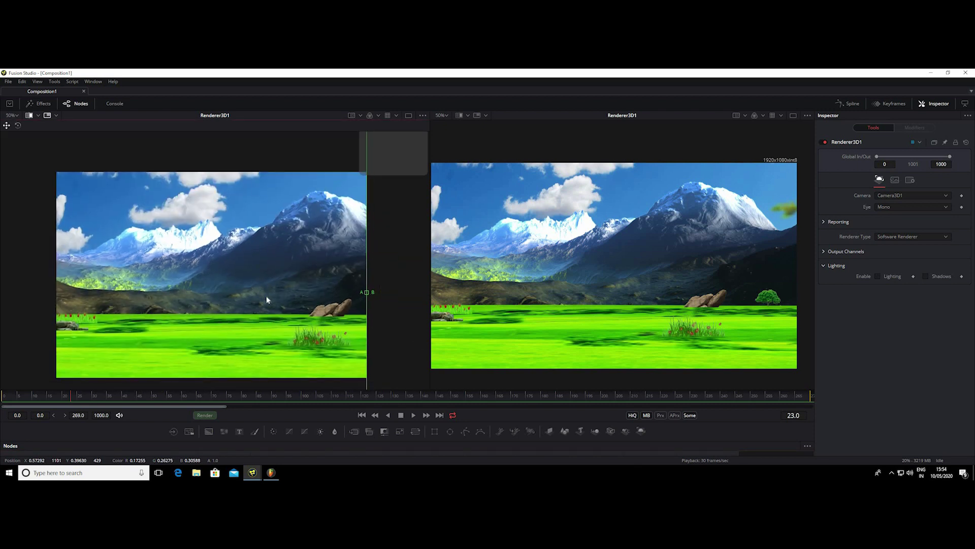
{"action": "left_click", "coordinate": [31, 117]}
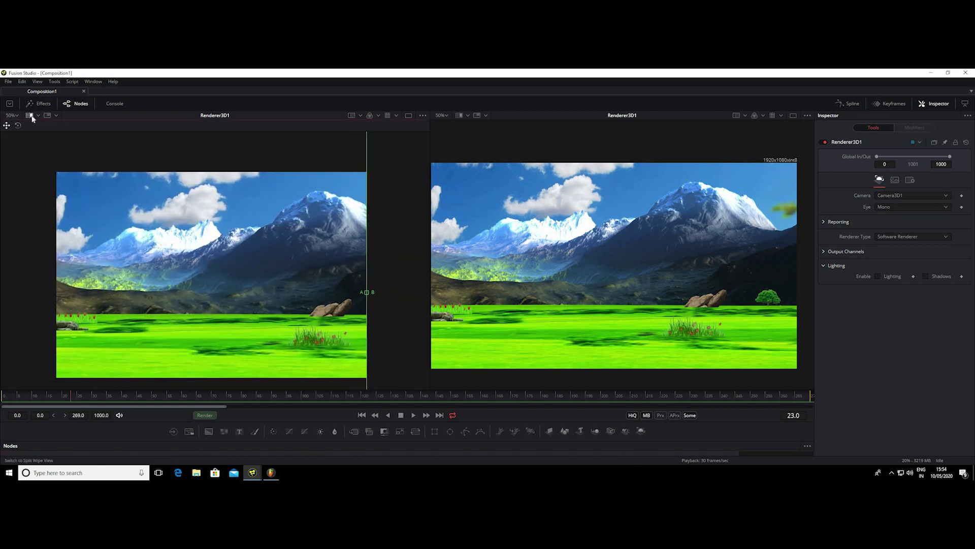
{"action": "left_click", "coordinate": [32, 118]}
Step: Recenter the left render, fully collapse the node editor, and return to frame 0
{"action": "left_click_drag", "start_coordinate": [281, 255], "coordinate": [242, 248]}
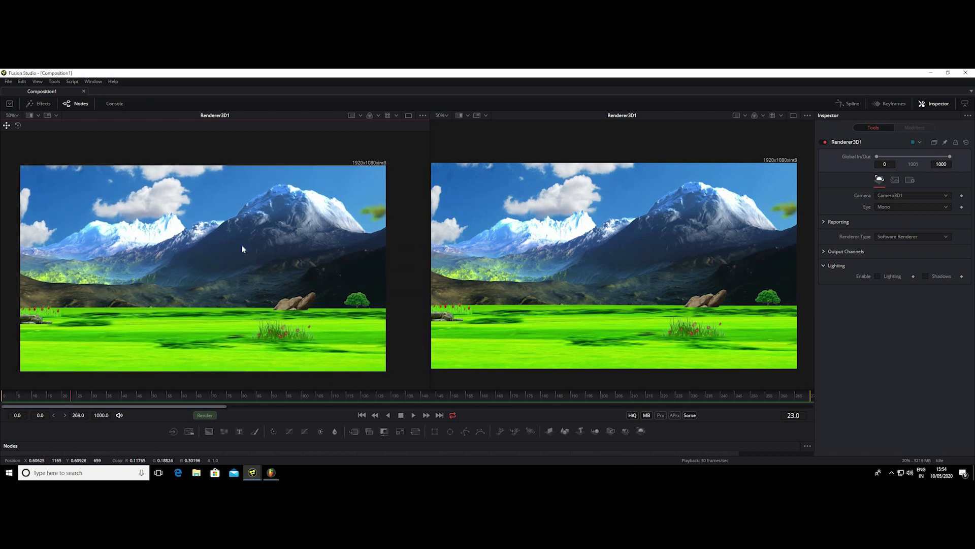
{"action": "scroll", "coordinate": [242, 249], "scroll_direction": "up", "scroll_amount": 1}
{"action": "left_click_drag", "start_coordinate": [569, 451], "coordinate": [569, 459]}
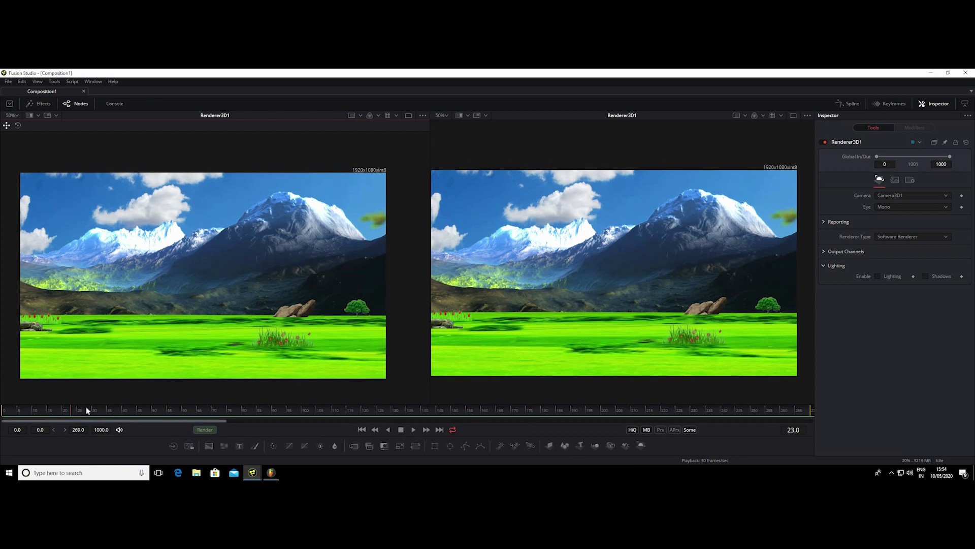
{"action": "left_click", "coordinate": [1, 413]}
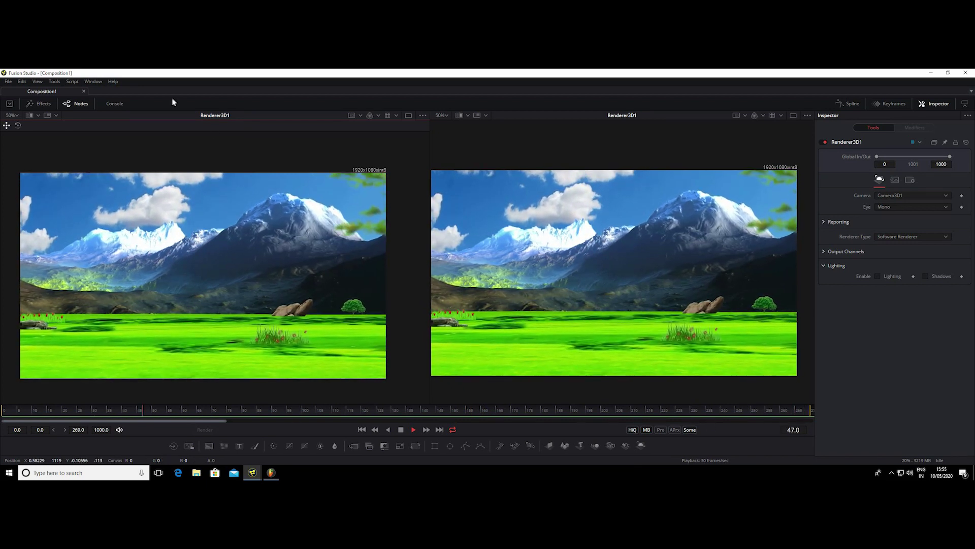
Step: Play the push-in and open a floating View 2 window, moved aside to reveal View 1
{"action": "key", "text": "space"}
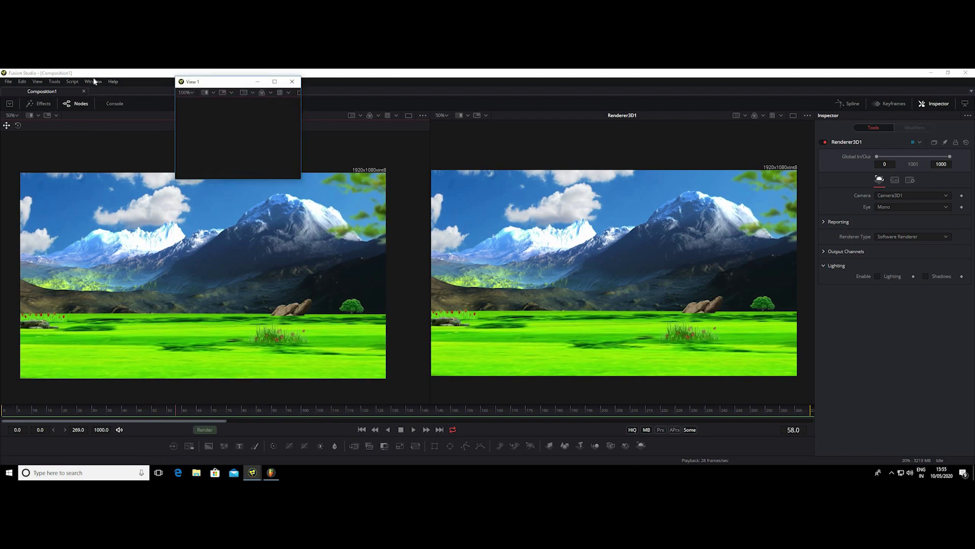
{"action": "left_click", "coordinate": [100, 82]}
{"action": "left_click", "coordinate": [108, 95]}
{"action": "left_click_drag", "start_coordinate": [225, 85], "coordinate": [273, 140]}
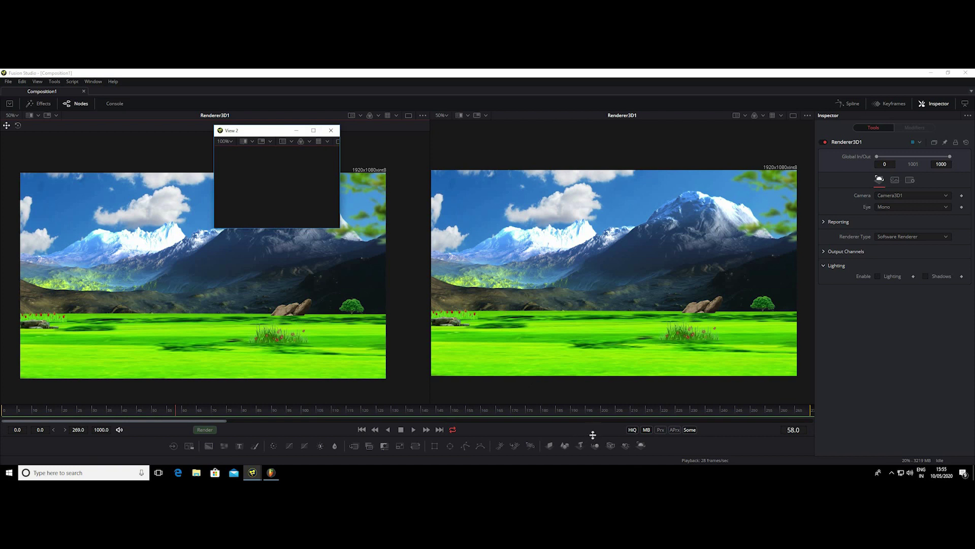
Step: Show Renderer3D1 in View 2 and maximize that window to fill the screen
{"action": "key", "text": "F4"}
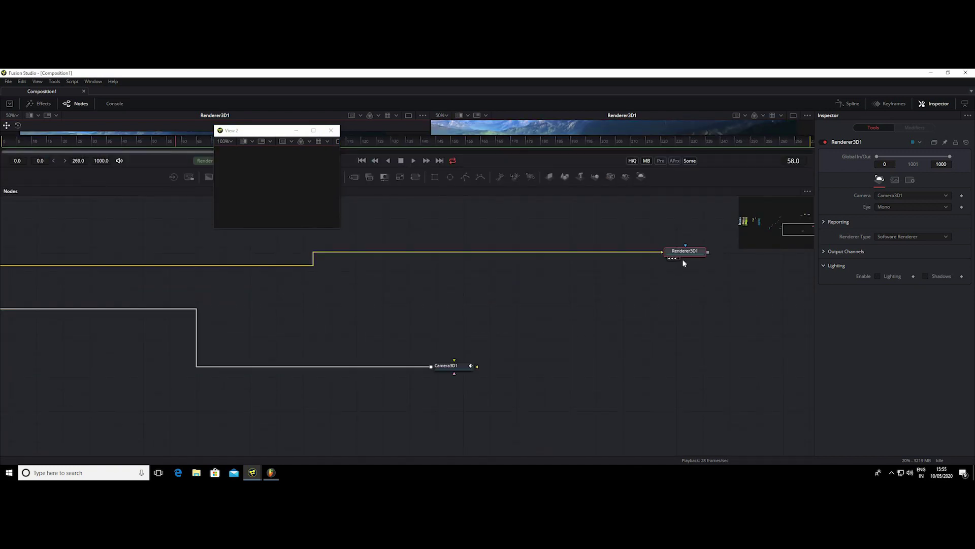
{"action": "scroll", "coordinate": [684, 262], "scroll_direction": "up", "scroll_amount": 2}
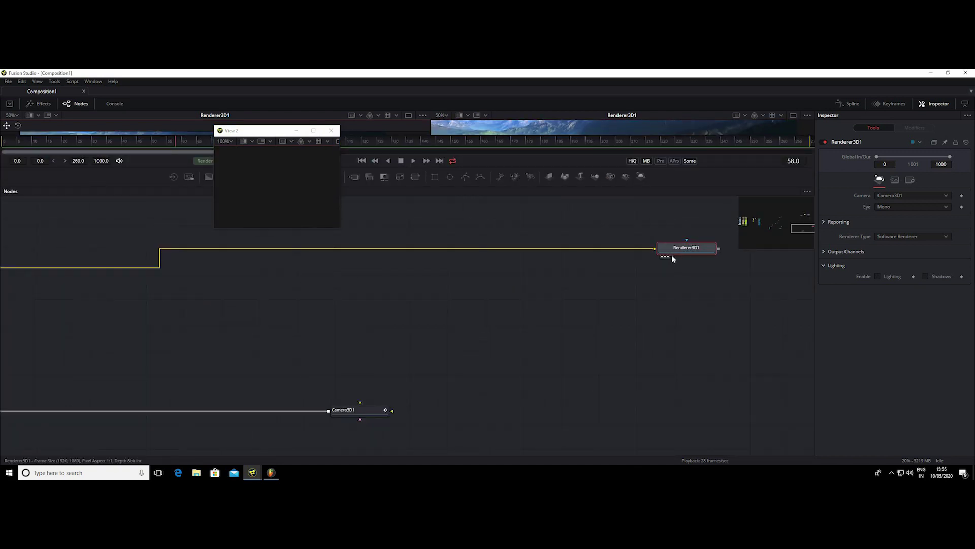
{"action": "left_click", "coordinate": [671, 256]}
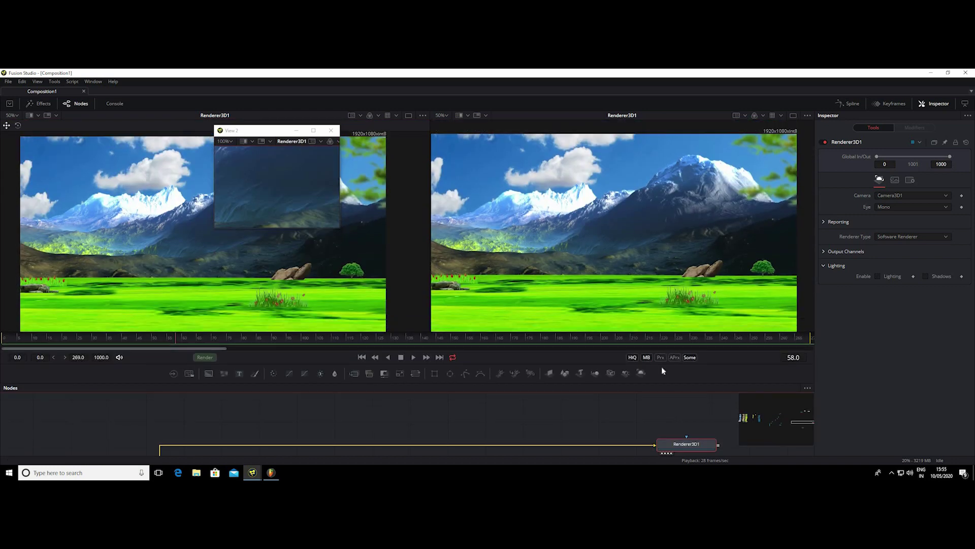
{"action": "left_click_drag", "start_coordinate": [637, 309], "coordinate": [660, 377]}
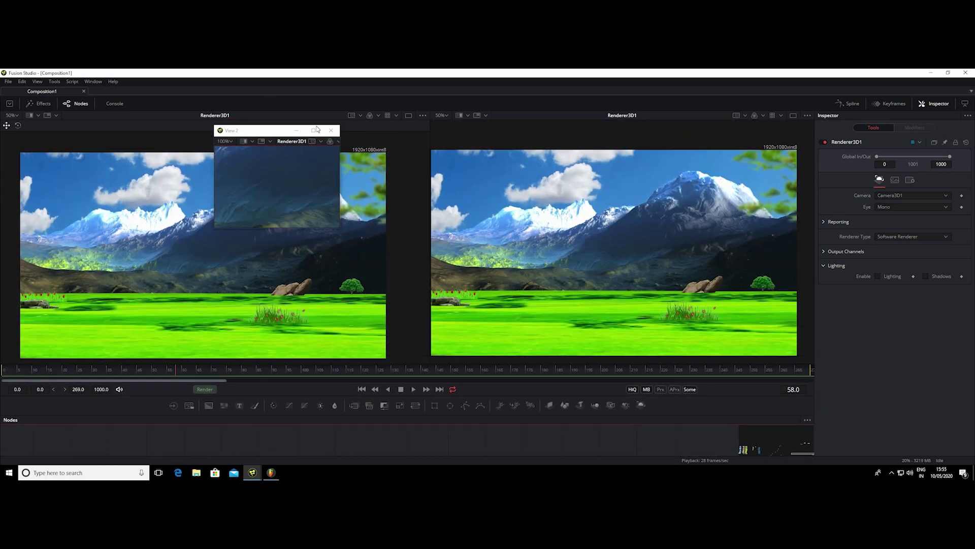
{"action": "left_click", "coordinate": [313, 130]}
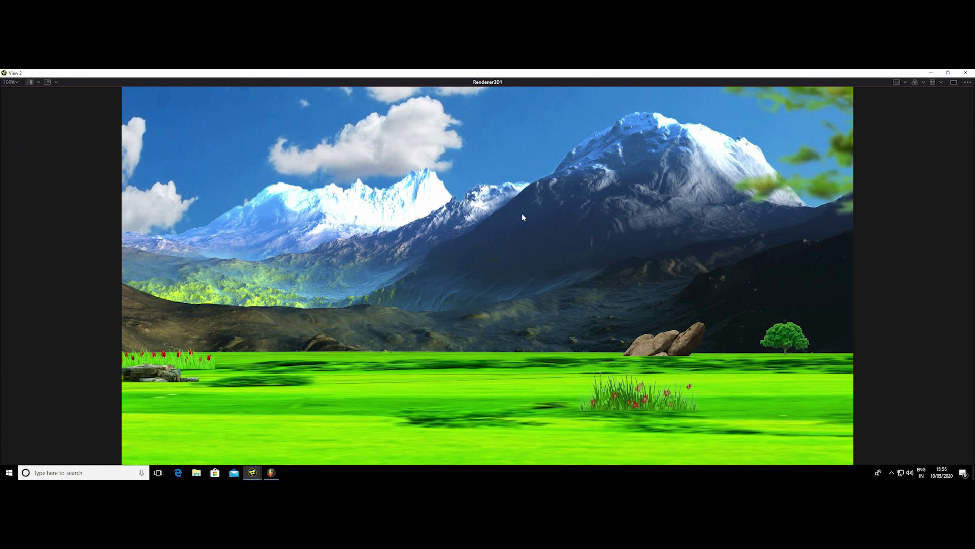
{"action": "scroll", "coordinate": [522, 216], "scroll_direction": "down", "scroll_amount": 1}
{"action": "scroll", "coordinate": [522, 216], "scroll_direction": "up", "scroll_amount": 1}
{"action": "scroll", "coordinate": [523, 216], "scroll_direction": "up", "scroll_amount": 1}
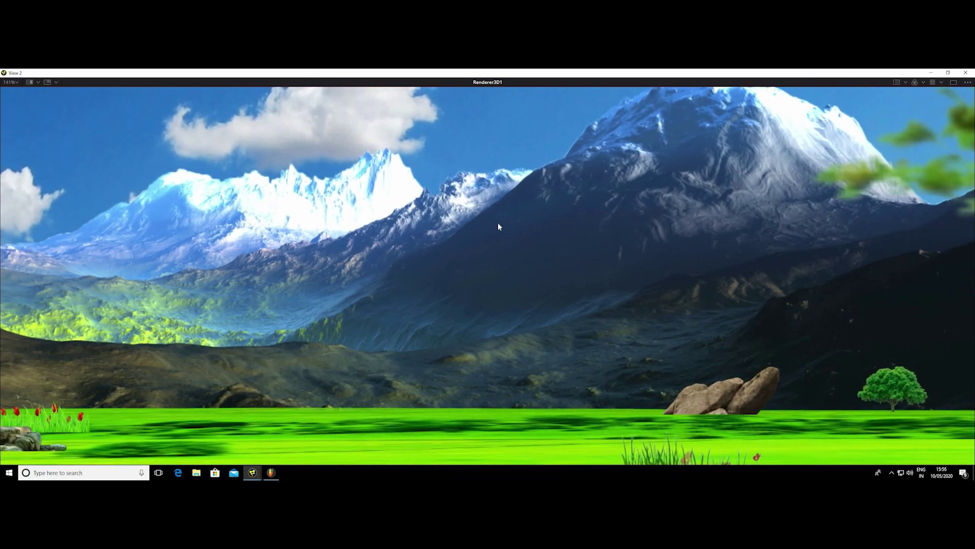
{"action": "key", "text": "ctrl+1"}
{"action": "scroll", "coordinate": [499, 227], "scroll_direction": "down", "scroll_amount": 1}
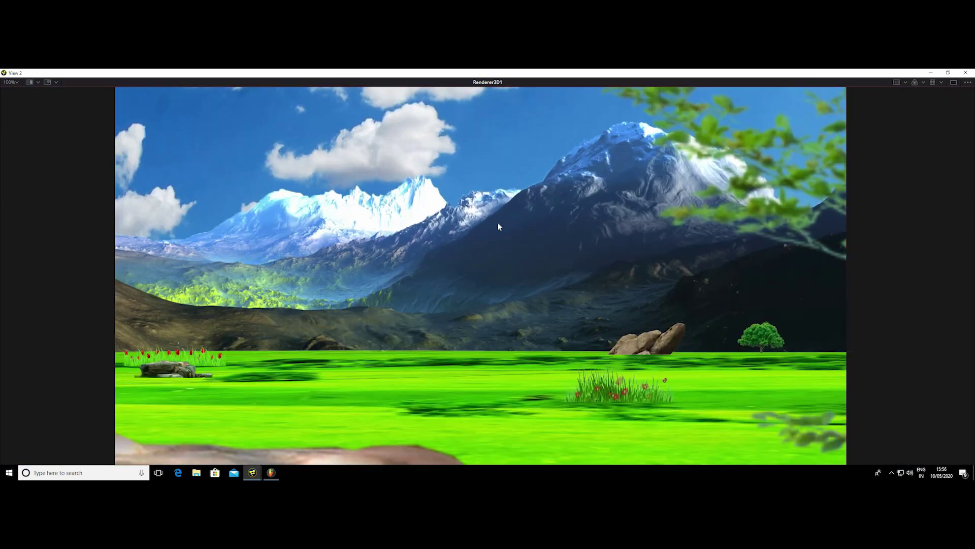
{"action": "scroll", "coordinate": [499, 226], "scroll_direction": "up", "scroll_amount": 1}
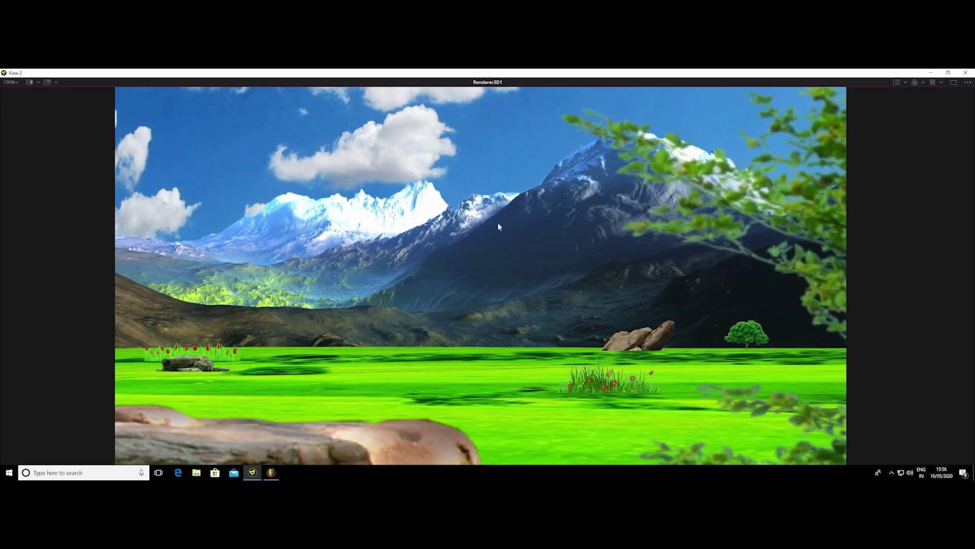
{"action": "scroll", "coordinate": [488, 223], "scroll_direction": "down", "scroll_amount": 1}
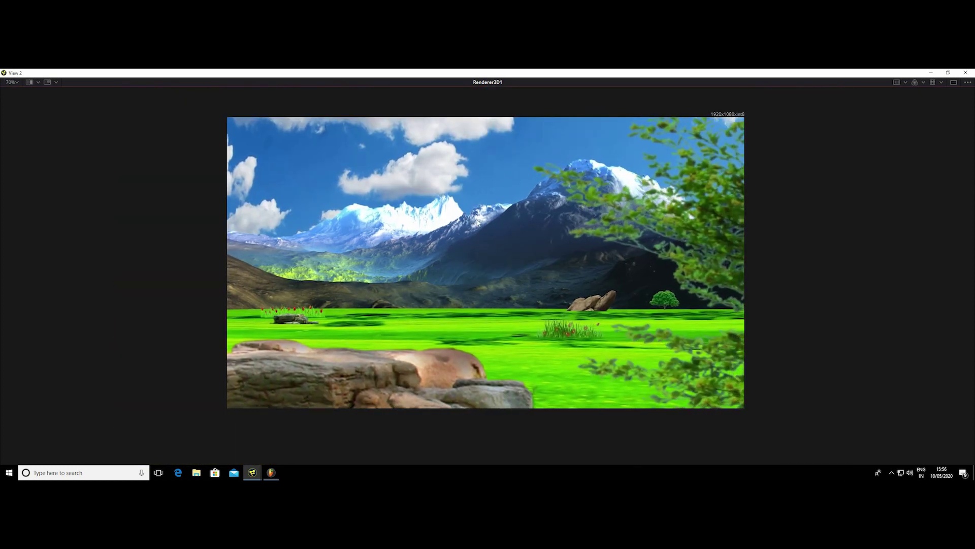
{"action": "scroll", "coordinate": [478, 222], "scroll_direction": "up", "scroll_amount": 1}
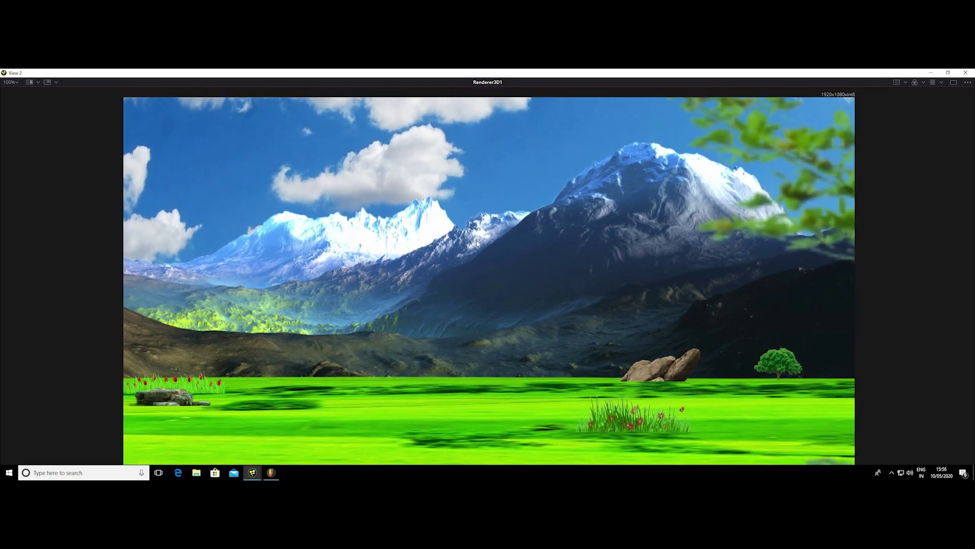
{"action": "scroll", "coordinate": [354, 296], "scroll_direction": "down", "scroll_amount": 1}
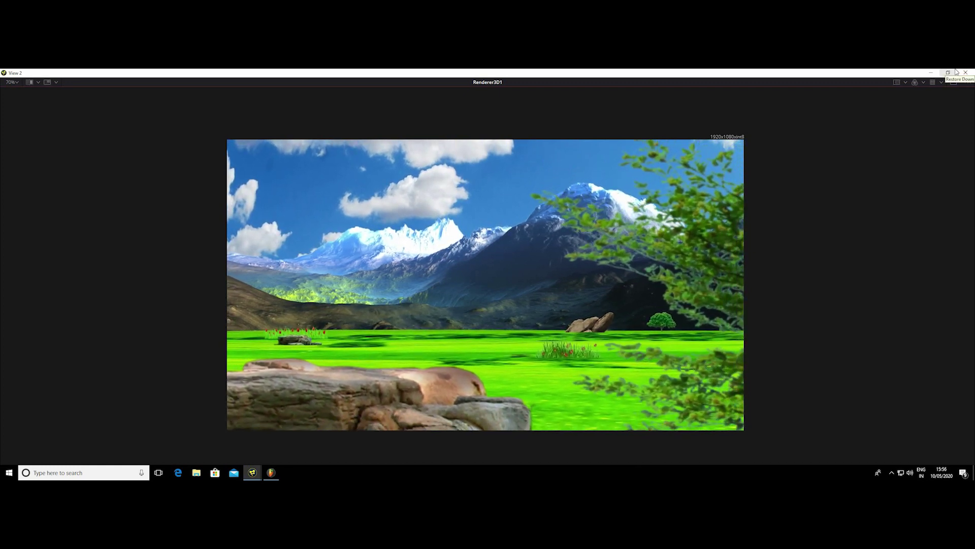
Step: Restore View 2 to a small window and expand the node editor over the viewers
{"action": "left_click", "coordinate": [955, 72]}
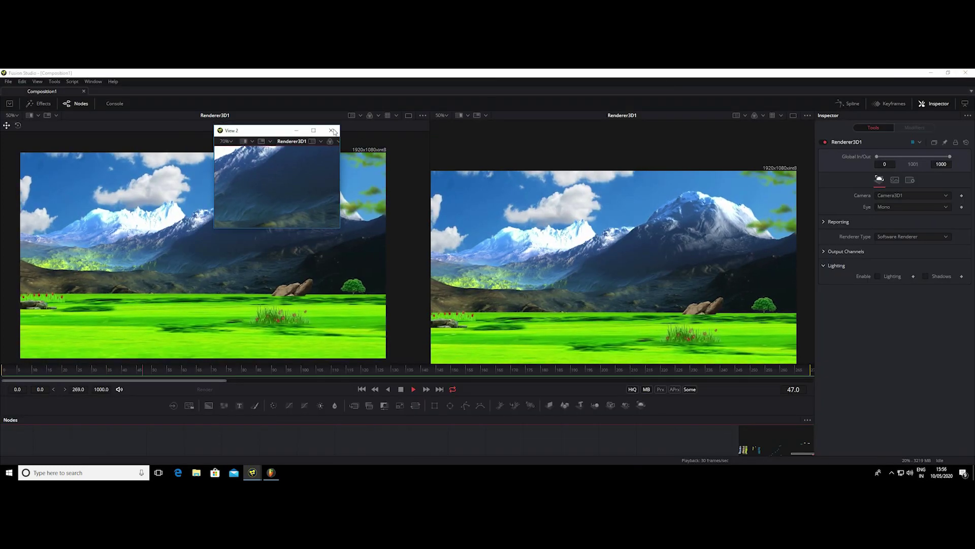
{"action": "left_click_drag", "start_coordinate": [532, 417], "coordinate": [367, 244]}
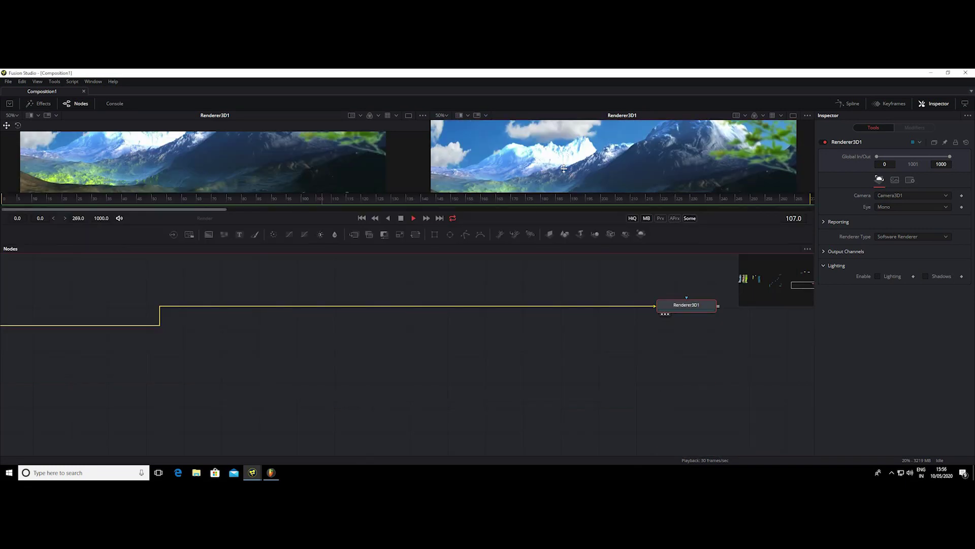
{"action": "scroll", "coordinate": [405, 331], "scroll_direction": "down", "scroll_amount": 5}
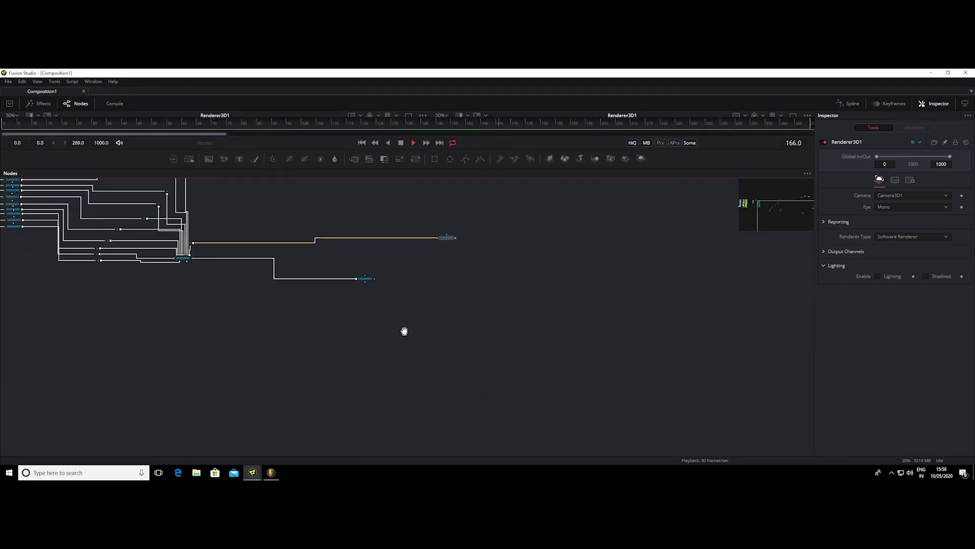
{"action": "scroll", "coordinate": [577, 344], "scroll_direction": "up", "scroll_amount": 3}
Step: Pan the node graph across Merge3D1, ImagePlane, floor, Resize and ColorCorrector nodes
{"action": "mouse_move", "coordinate": [544, 340]}
{"action": "left_mouse_down"}
{"action": "mouse_move", "coordinate": [466, 289]}
{"action": "mouse_move", "coordinate": [176, 290]}
{"action": "left_mouse_up"}
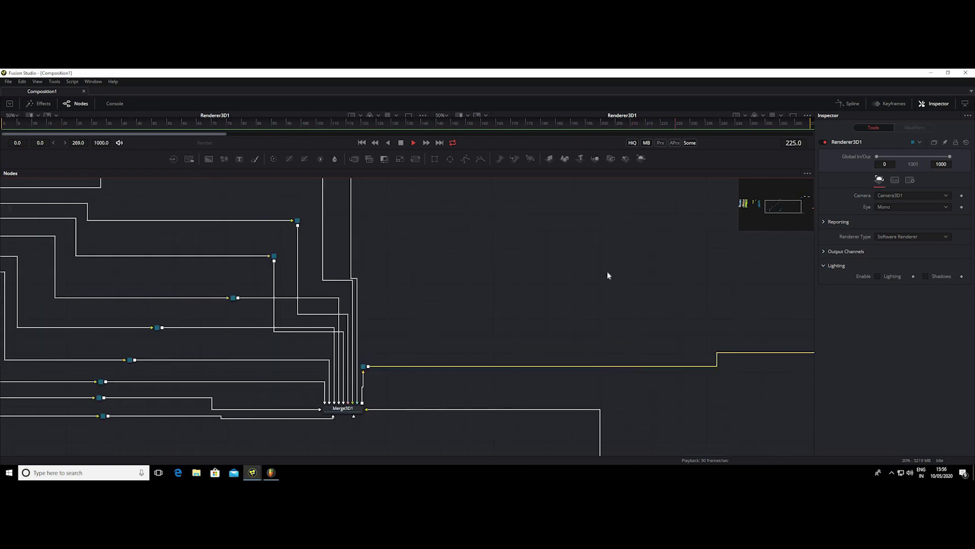
{"action": "scroll", "coordinate": [402, 217], "scroll_direction": "down", "scroll_amount": 2}
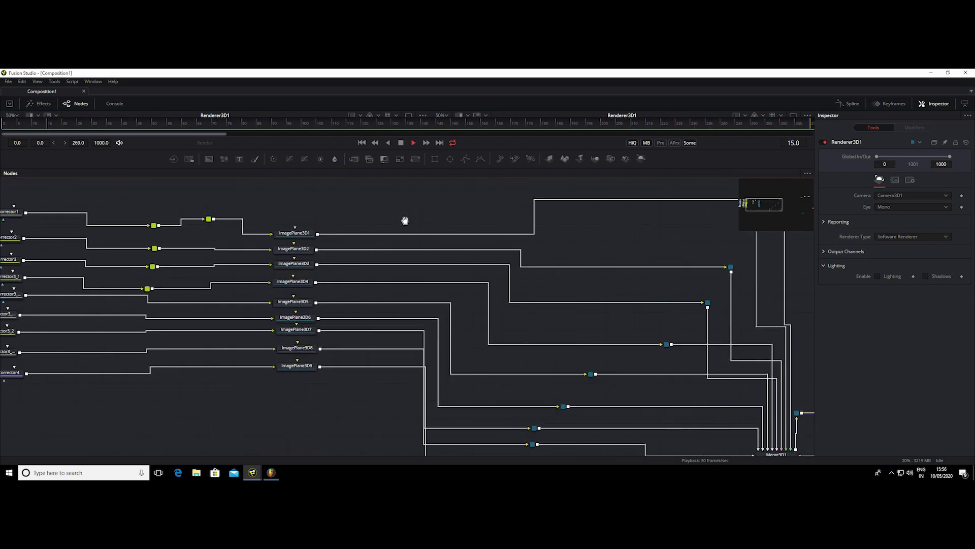
{"action": "left_click_drag", "start_coordinate": [403, 217], "coordinate": [450, 224]}
{"action": "scroll", "coordinate": [450, 224], "scroll_direction": "up", "scroll_amount": 3}
{"action": "left_click_drag", "start_coordinate": [590, 221], "coordinate": [694, 224]}
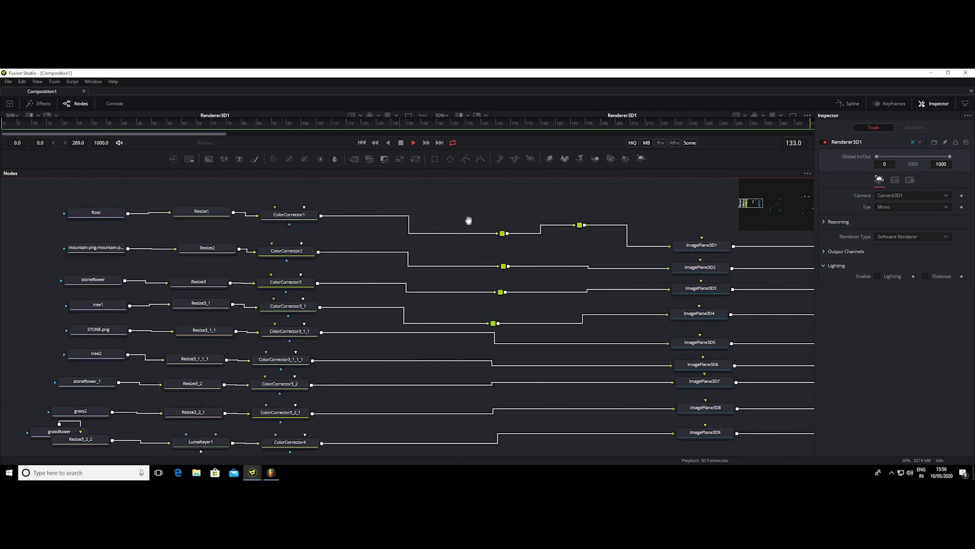
{"action": "left_click_drag", "start_coordinate": [468, 220], "coordinate": [470, 222]}
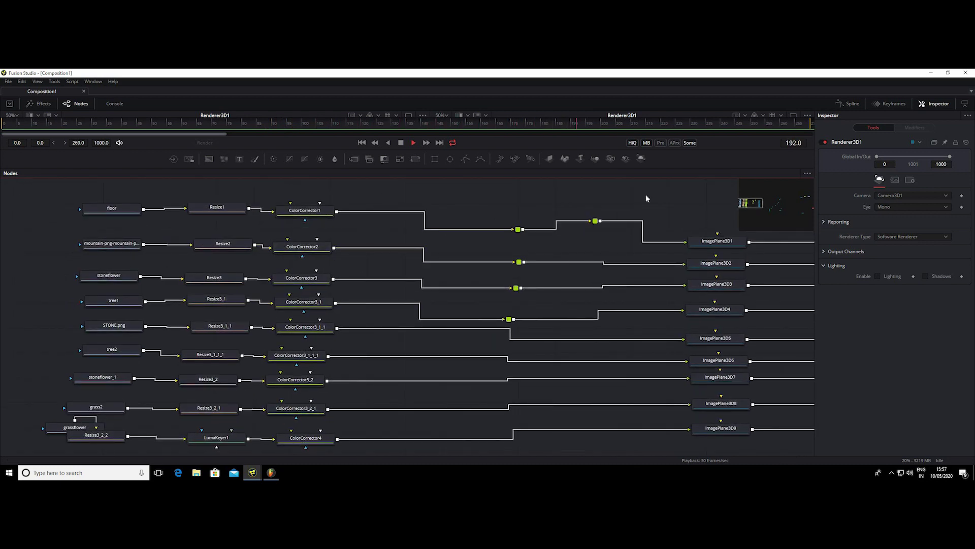
{"action": "left_click_drag", "start_coordinate": [457, 203], "coordinate": [523, 198]}
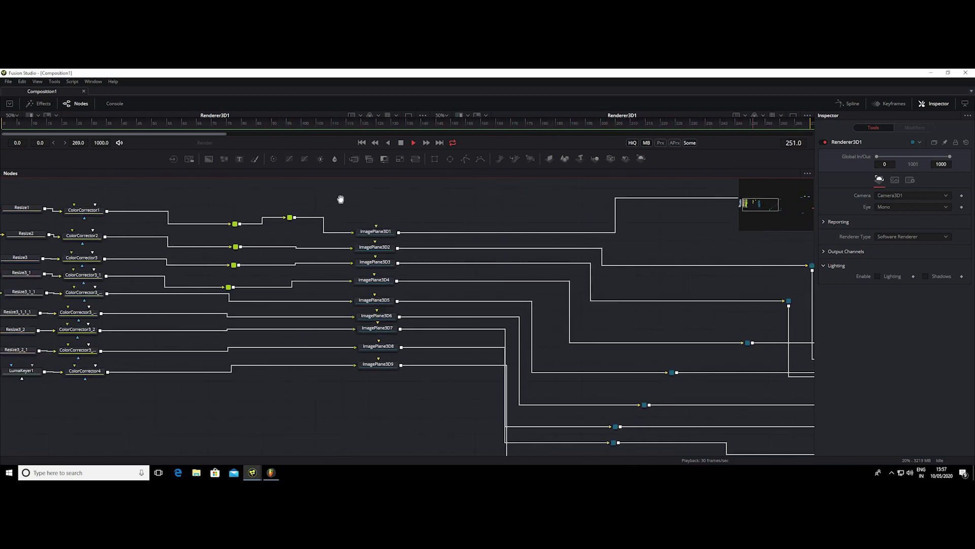
{"action": "mouse_move", "coordinate": [342, 198]}
{"action": "left_mouse_down"}
{"action": "mouse_move", "coordinate": [554, 220]}
{"action": "mouse_move", "coordinate": [472, 212]}
{"action": "left_mouse_up"}
{"action": "mouse_move", "coordinate": [762, 223]}
{"action": "left_mouse_down"}
{"action": "mouse_move", "coordinate": [635, 227]}
{"action": "mouse_move", "coordinate": [412, 256]}
{"action": "left_mouse_up"}
{"action": "scroll", "coordinate": [520, 255], "scroll_direction": "left", "scroll_amount": 10}
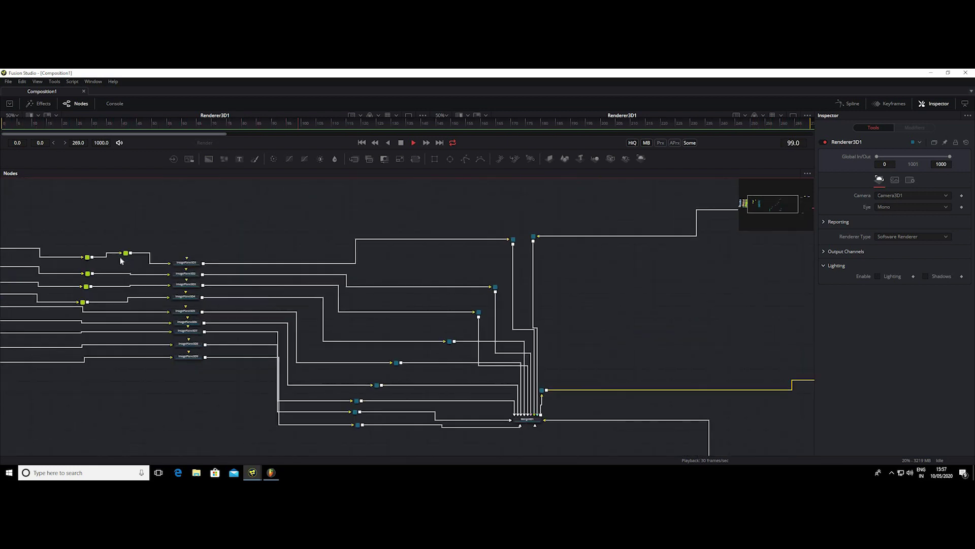
{"action": "scroll", "coordinate": [209, 233], "scroll_direction": "left", "scroll_amount": 4}
{"action": "scroll", "coordinate": [115, 256], "scroll_direction": "up", "scroll_amount": 5}
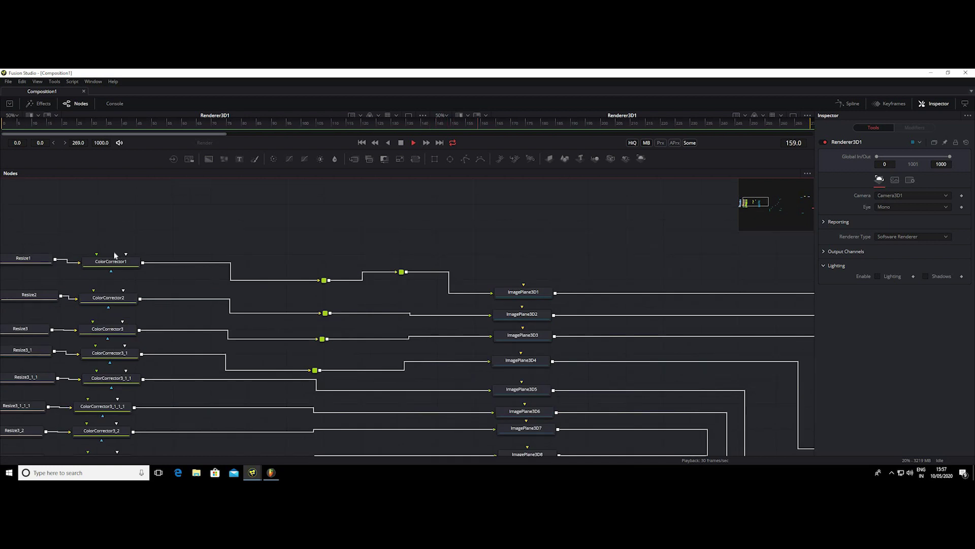
Step: Colour the ImagePlane3D1 node yellow
{"action": "right_click", "coordinate": [118, 269]}
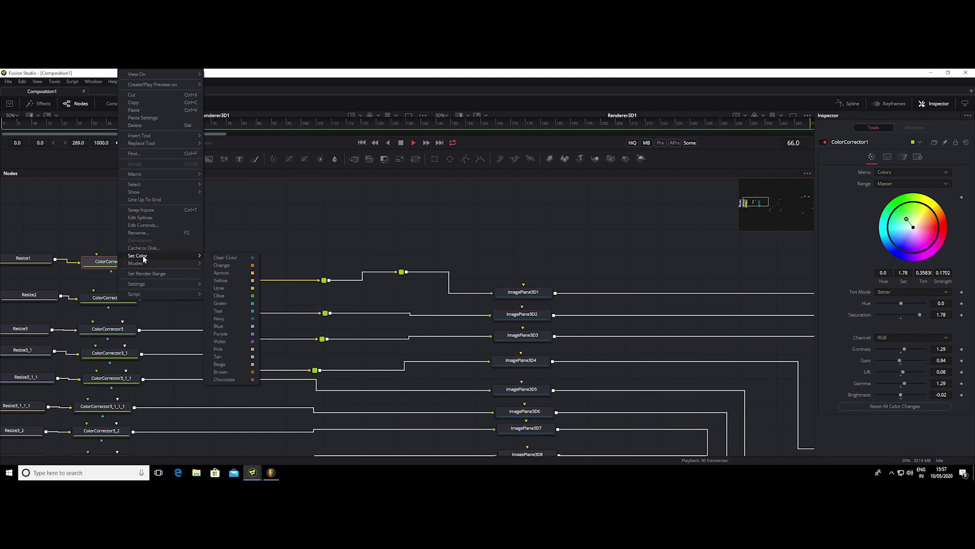
{"action": "left_click", "coordinate": [378, 227]}
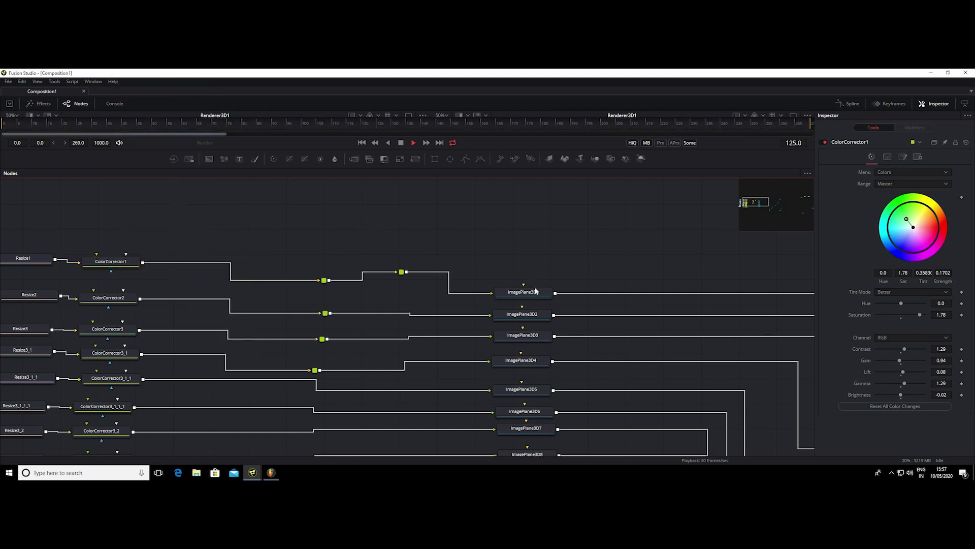
{"action": "right_click", "coordinate": [537, 294]}
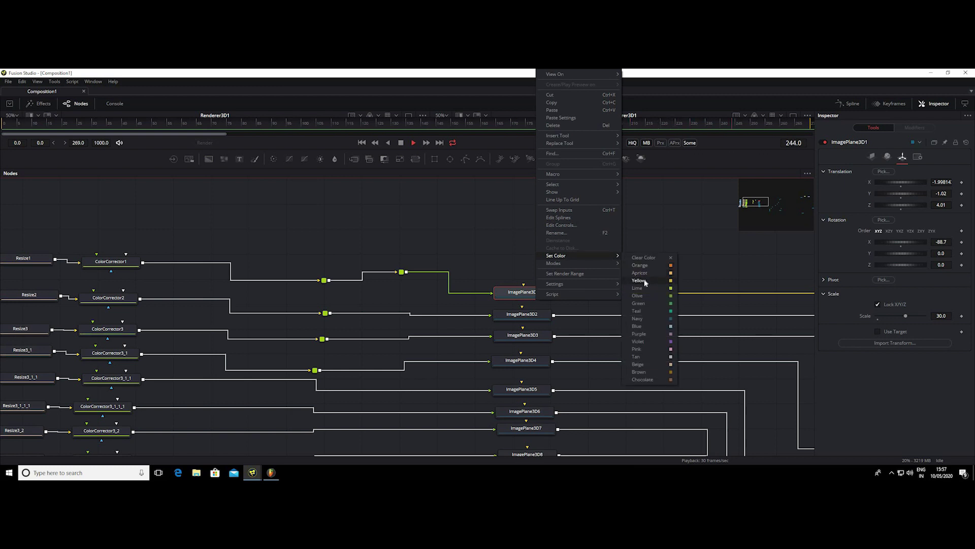
{"action": "left_click", "coordinate": [639, 280]}
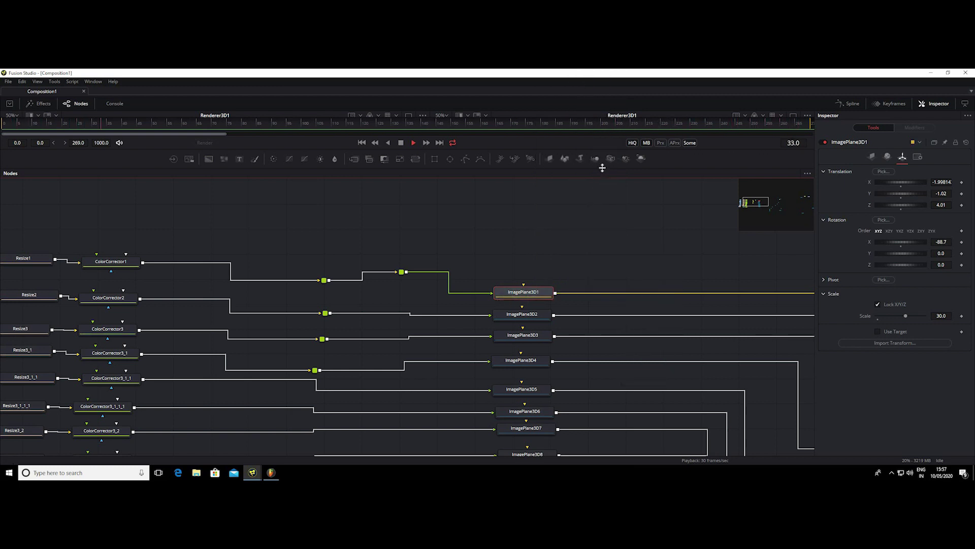
Step: Collapse the node panel and zoom both viewers to 35%
{"action": "left_click_drag", "start_coordinate": [607, 185], "coordinate": [650, 417]}
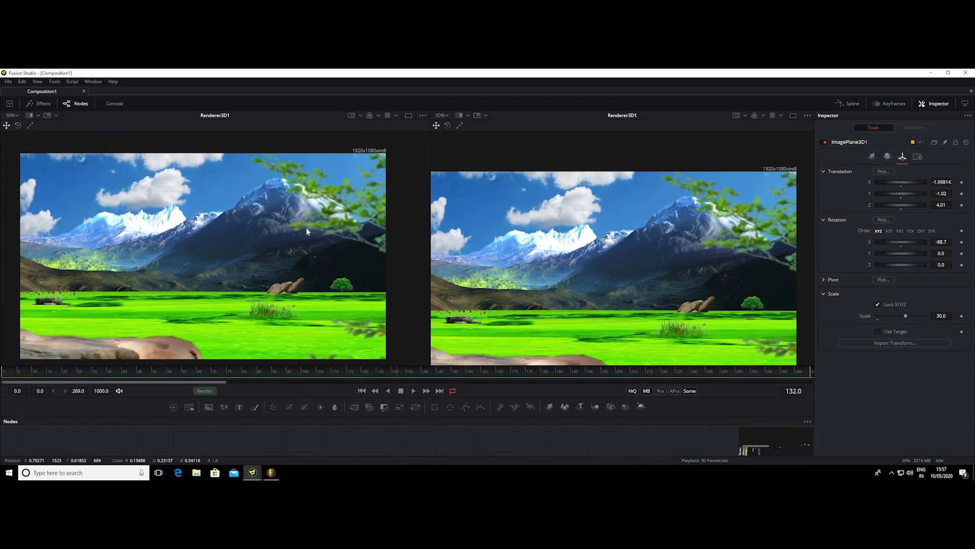
{"action": "scroll", "coordinate": [306, 232], "scroll_direction": "down", "scroll_amount": 1}
{"action": "scroll", "coordinate": [589, 261], "scroll_direction": "down", "scroll_amount": 1}
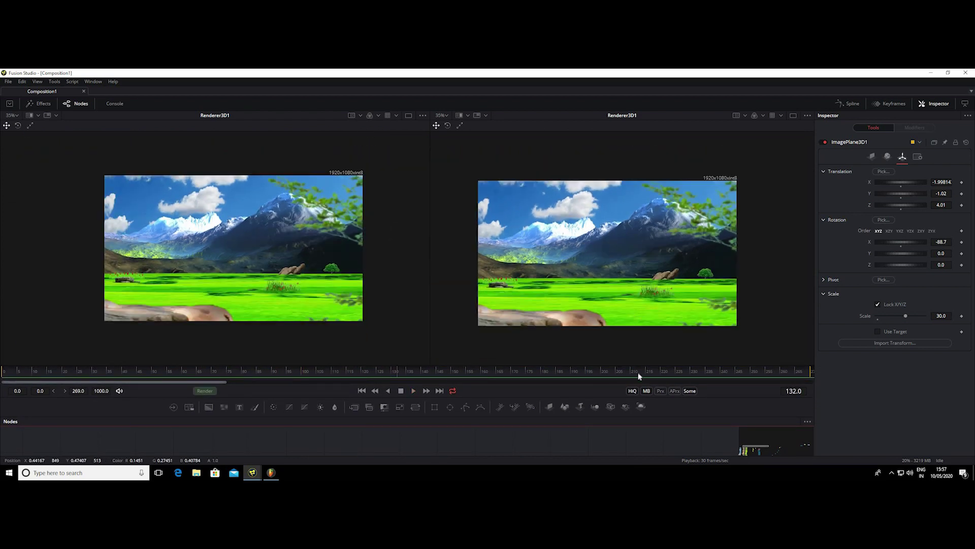